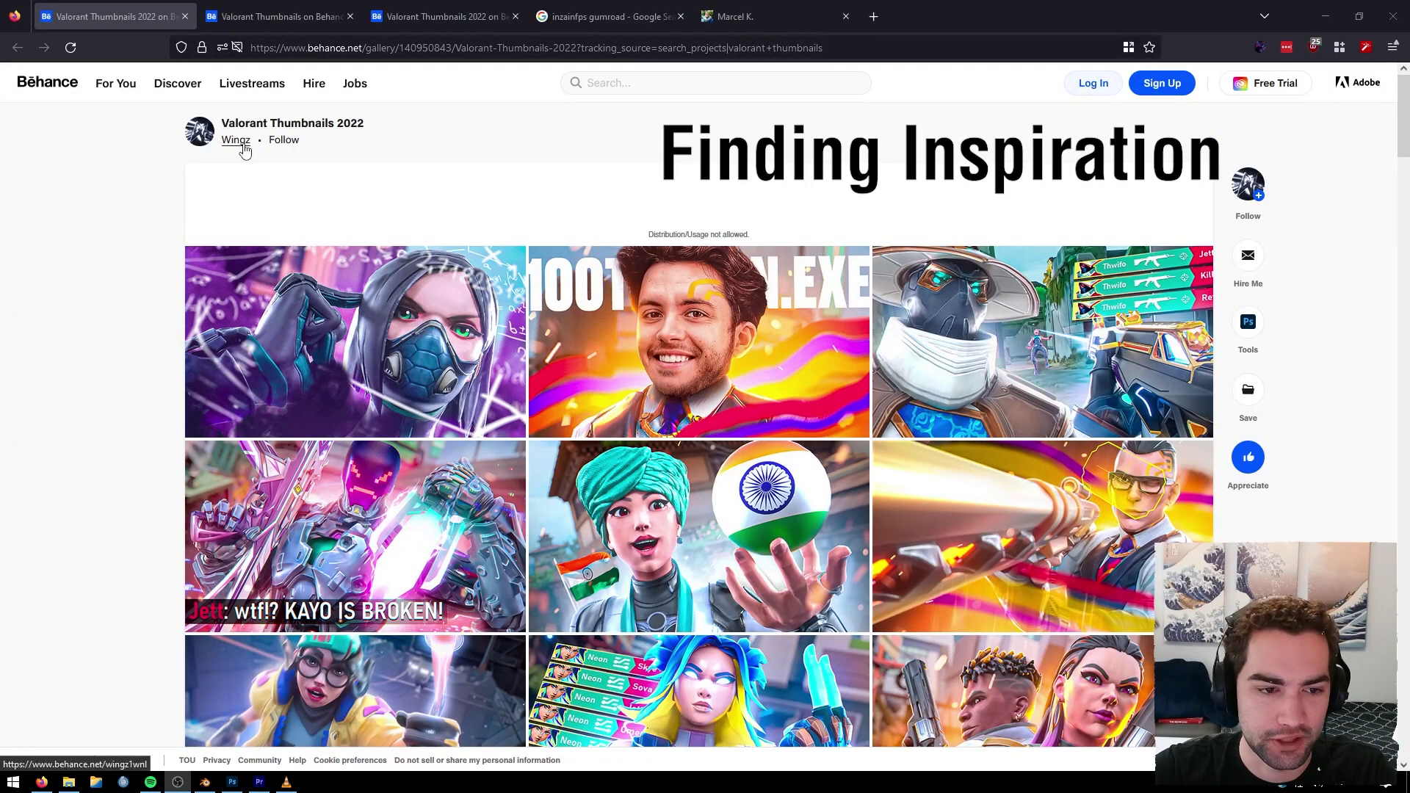
Browse the first Valorant Thumbnails 2022 gallery for inspiration, viewing the thumbnail of the character with a microphone full size
scroll(872, 364, "down", 3)
scroll(872, 364, "down", 2)
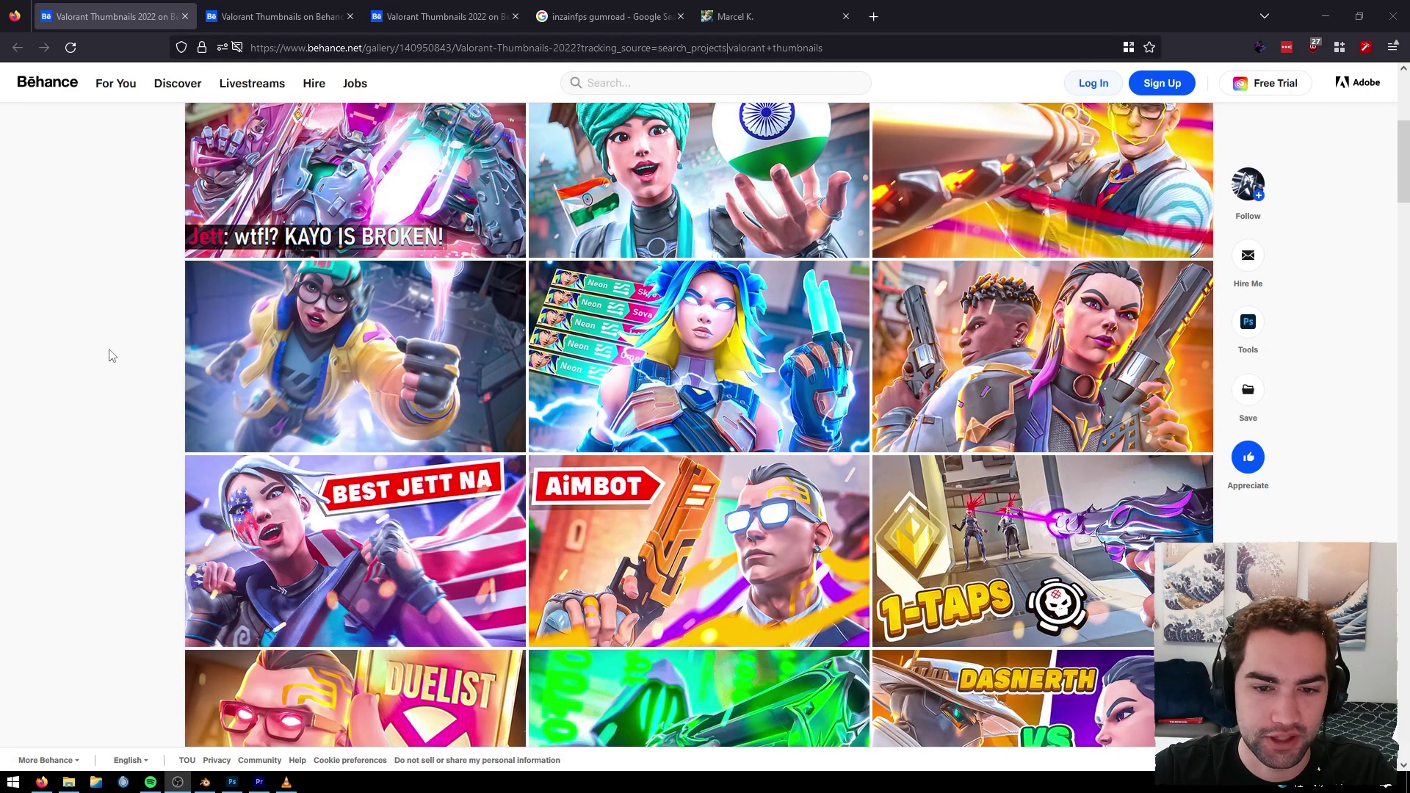
scroll(597, 359, "down", 9)
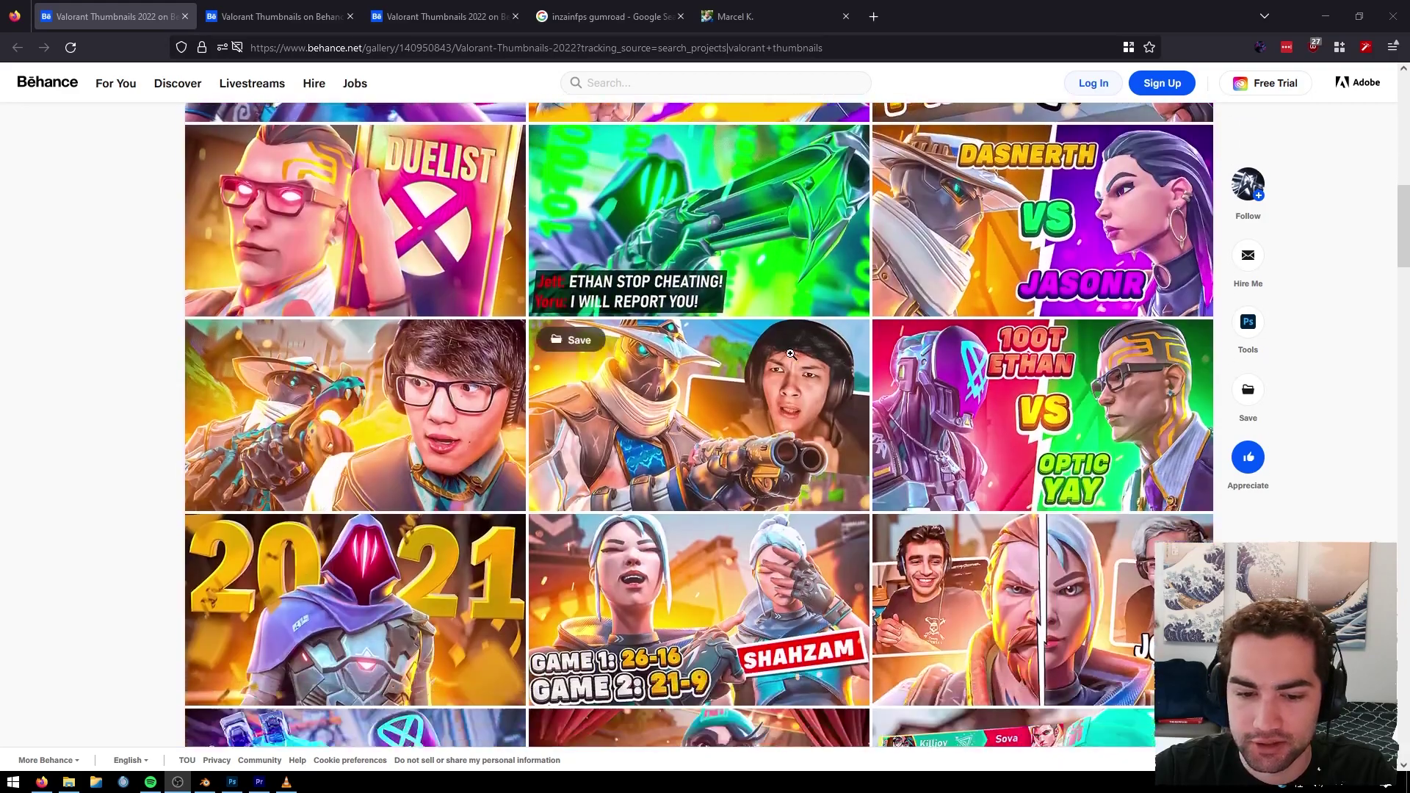
scroll(614, 433, "down", 3)
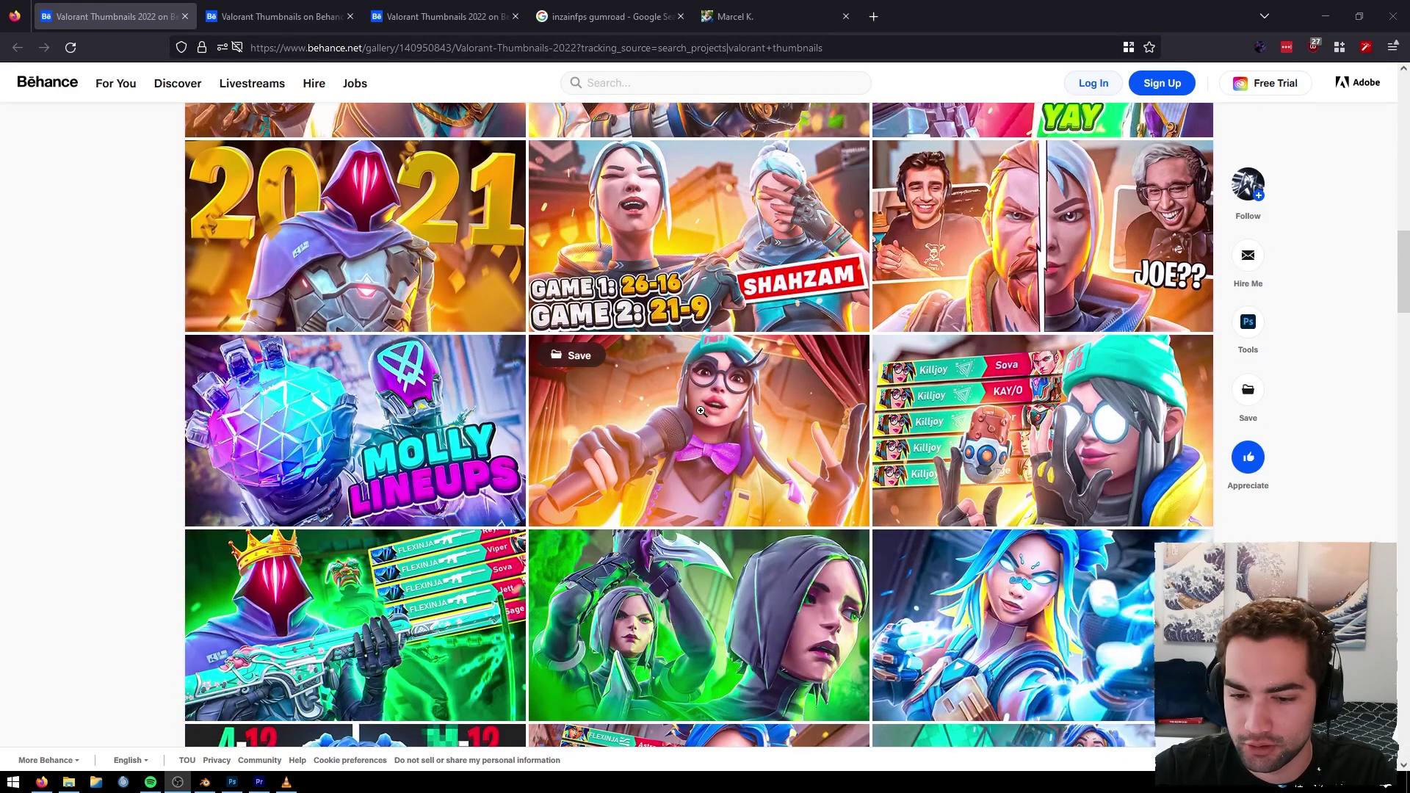
left_click(701, 411)
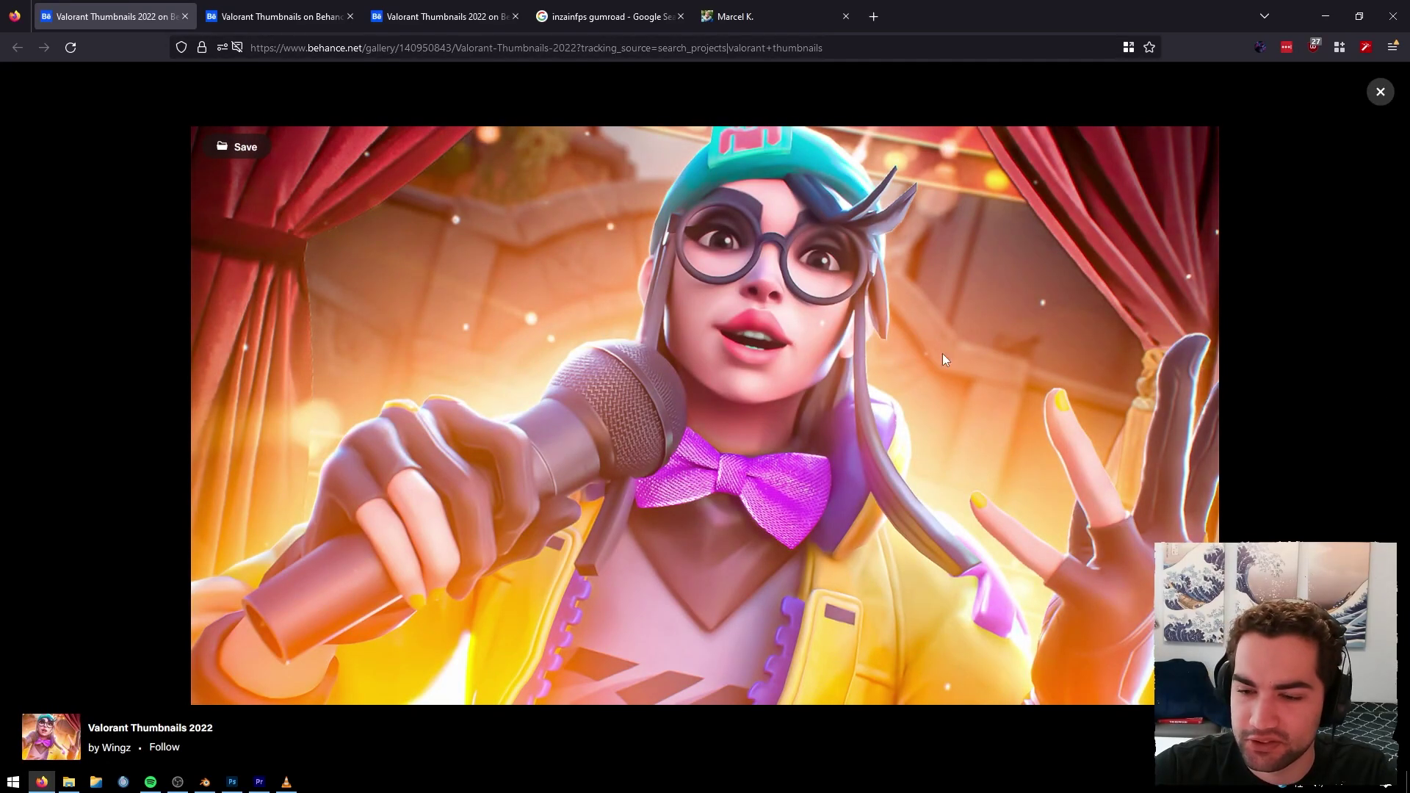
left_click(1380, 93)
scroll(800, 460, "down", 6)
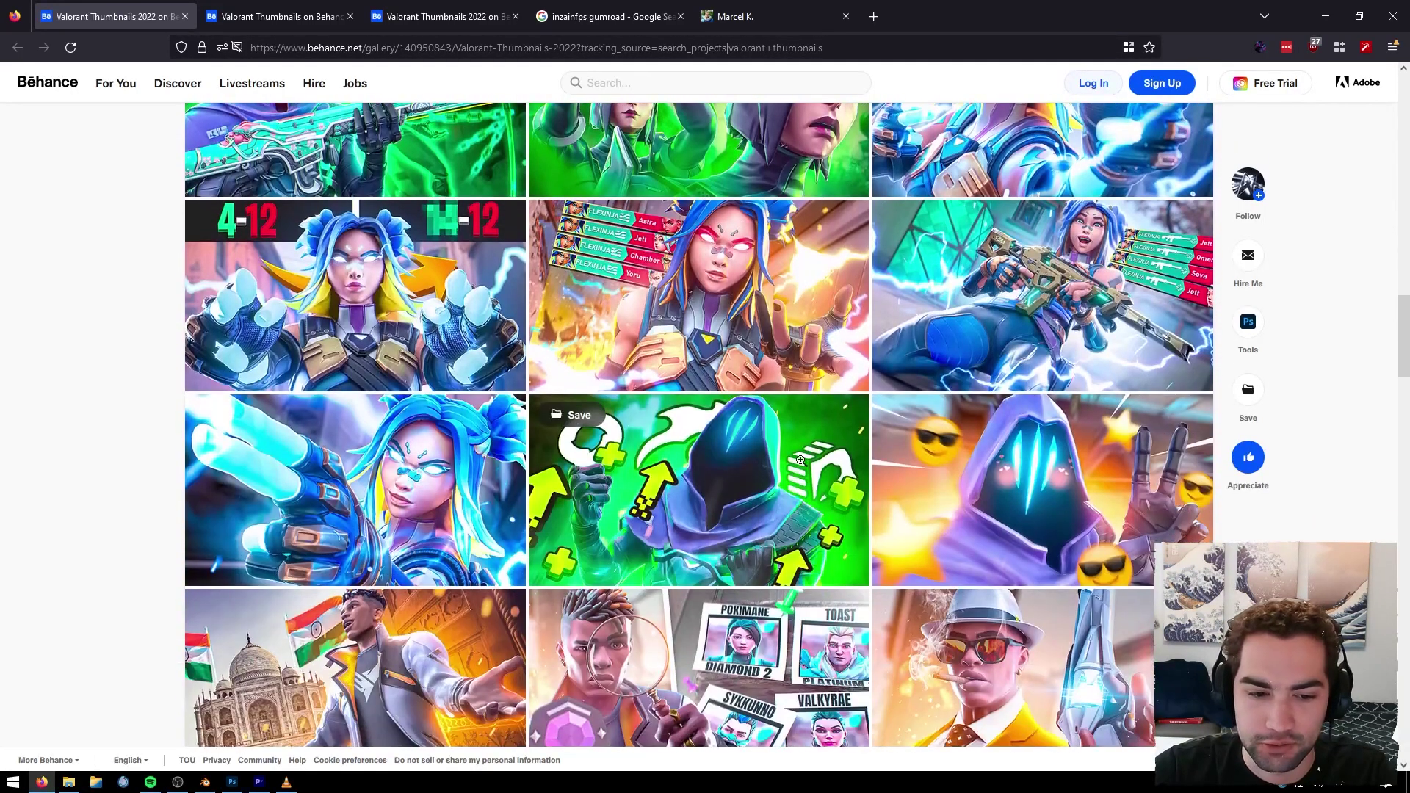
Look through the Valorant Thumbnails gallery already open in the second browser page, from its first image to its last
left_click(235, 16)
scroll(94, 397, "down", 2)
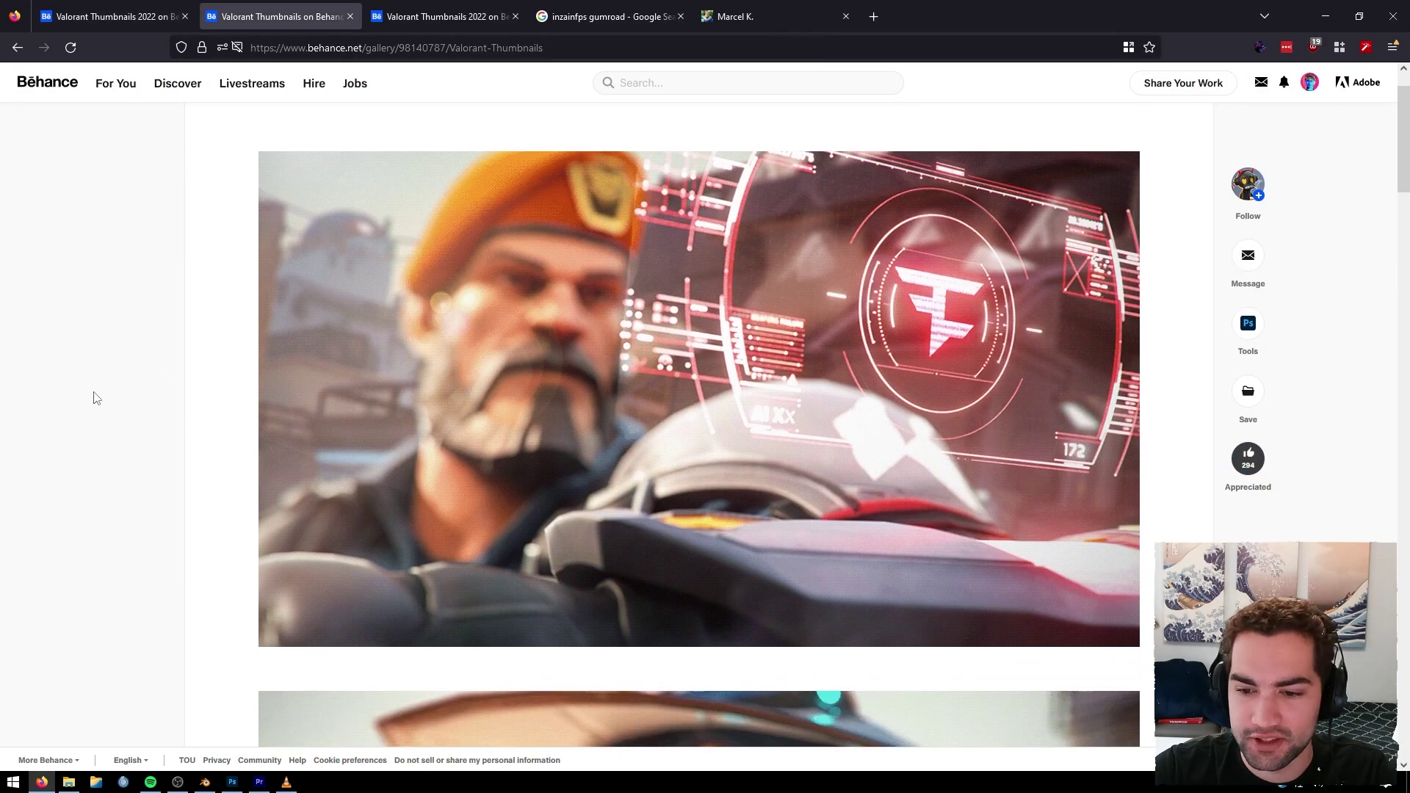
scroll(675, 342, "down", 15)
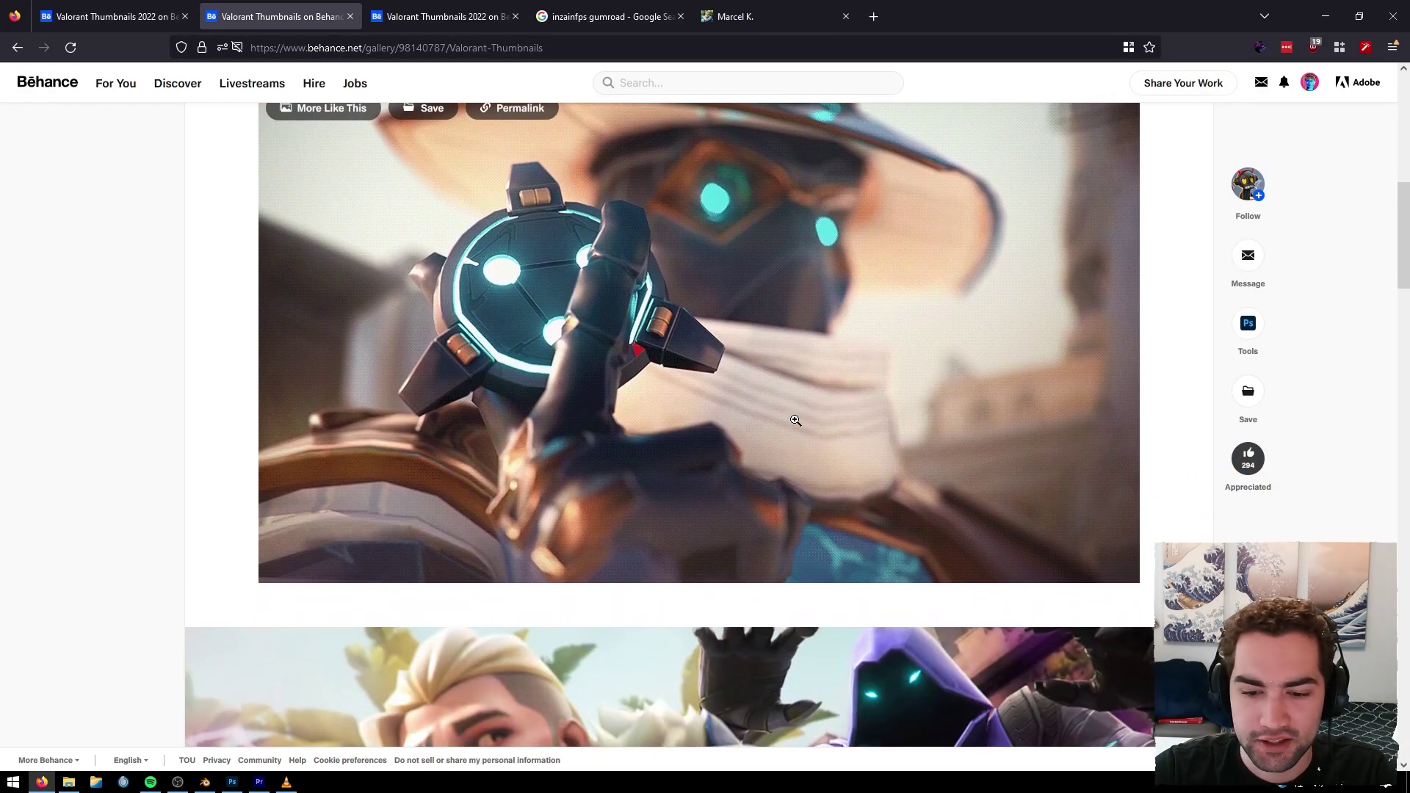
scroll(782, 388, "down", 1)
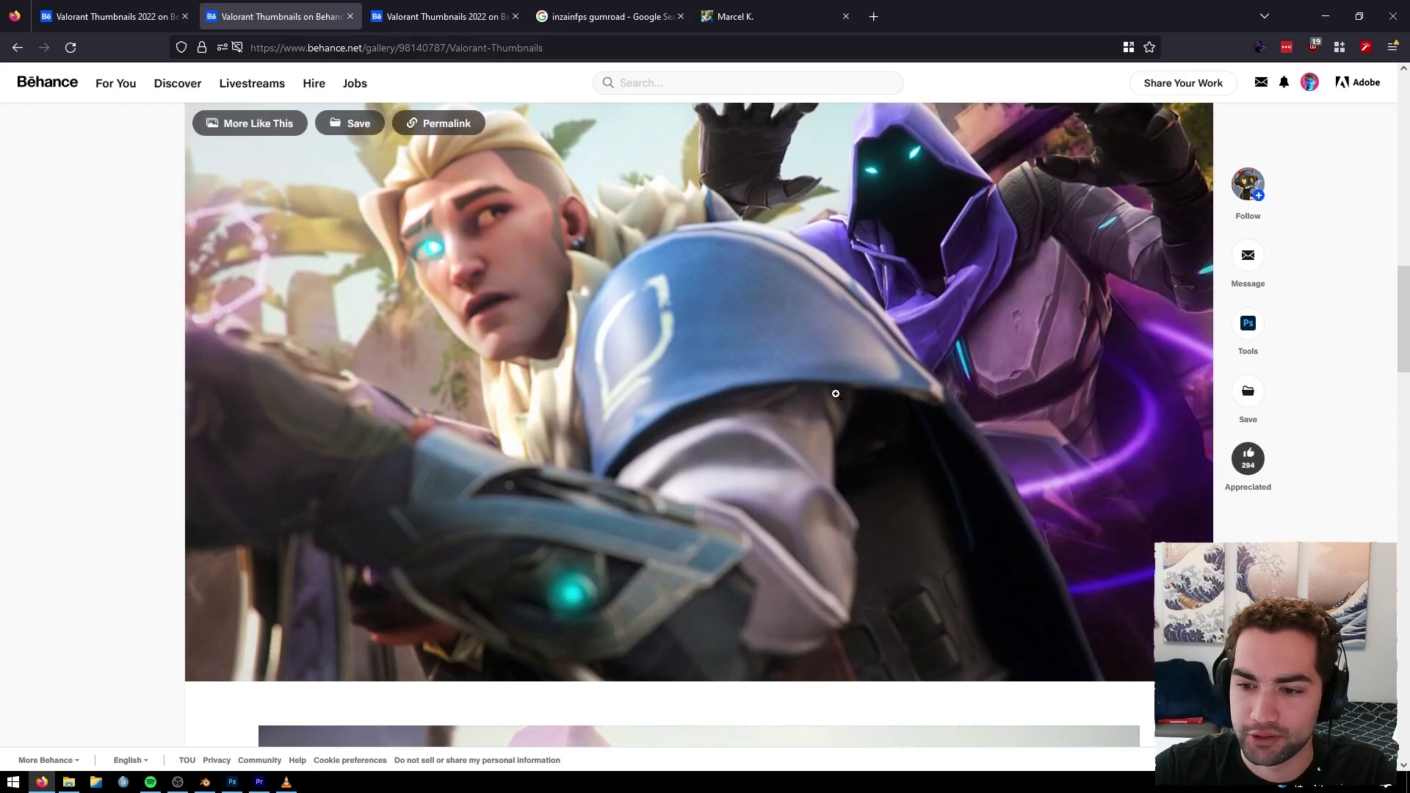
scroll(837, 397, "up", 2)
scroll(963, 516, "down", 2)
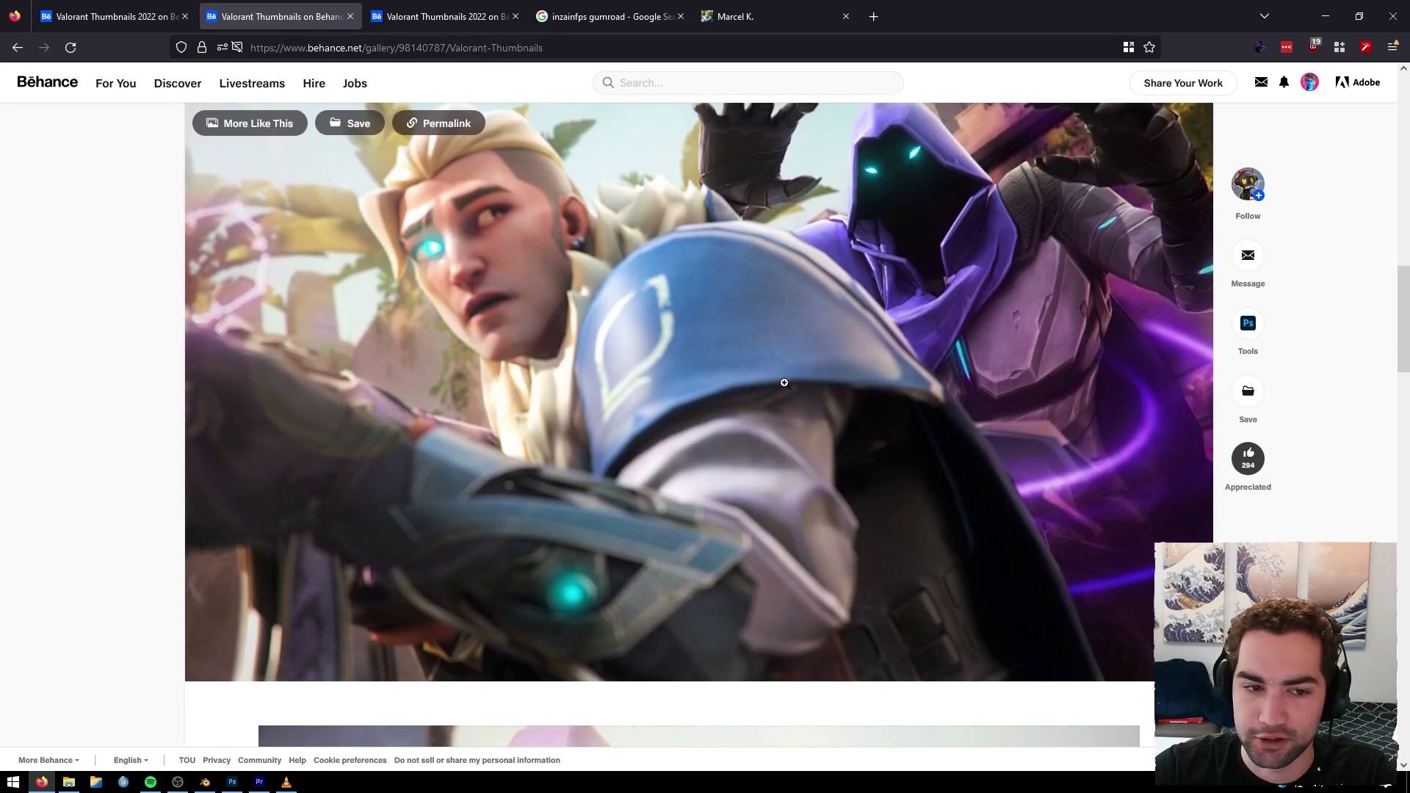
scroll(323, 332, "down", 14)
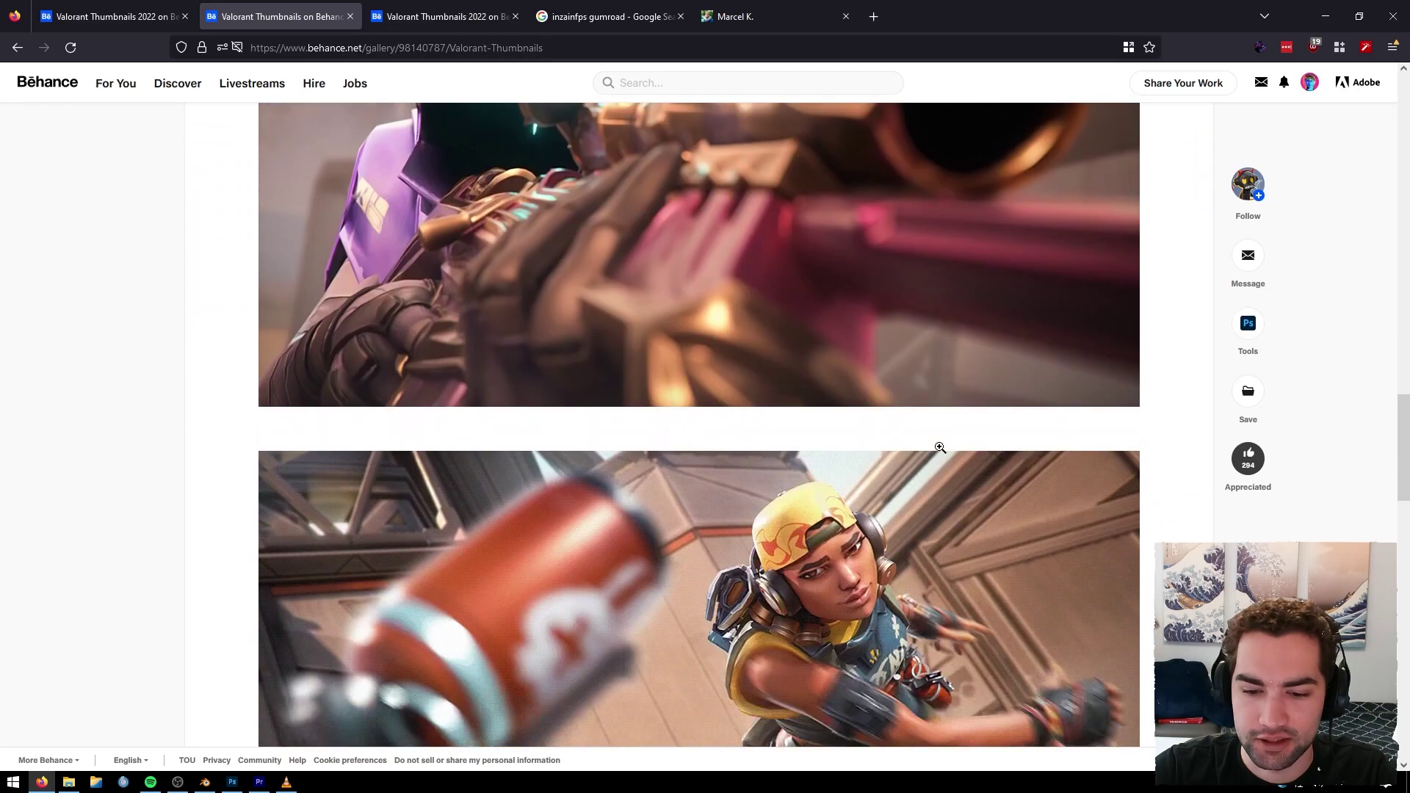
scroll(810, 447, "down", 1)
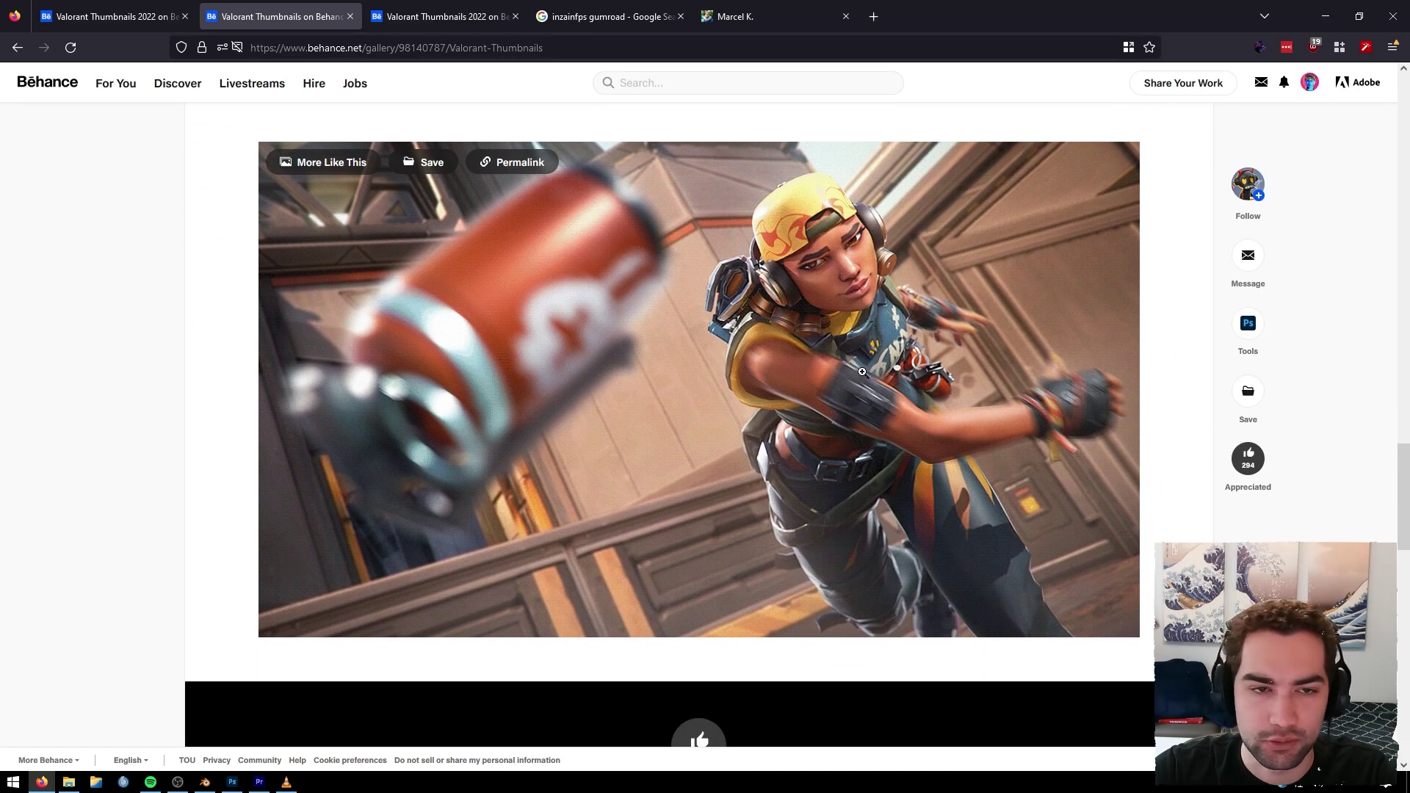
scroll(703, 296, "up", 20)
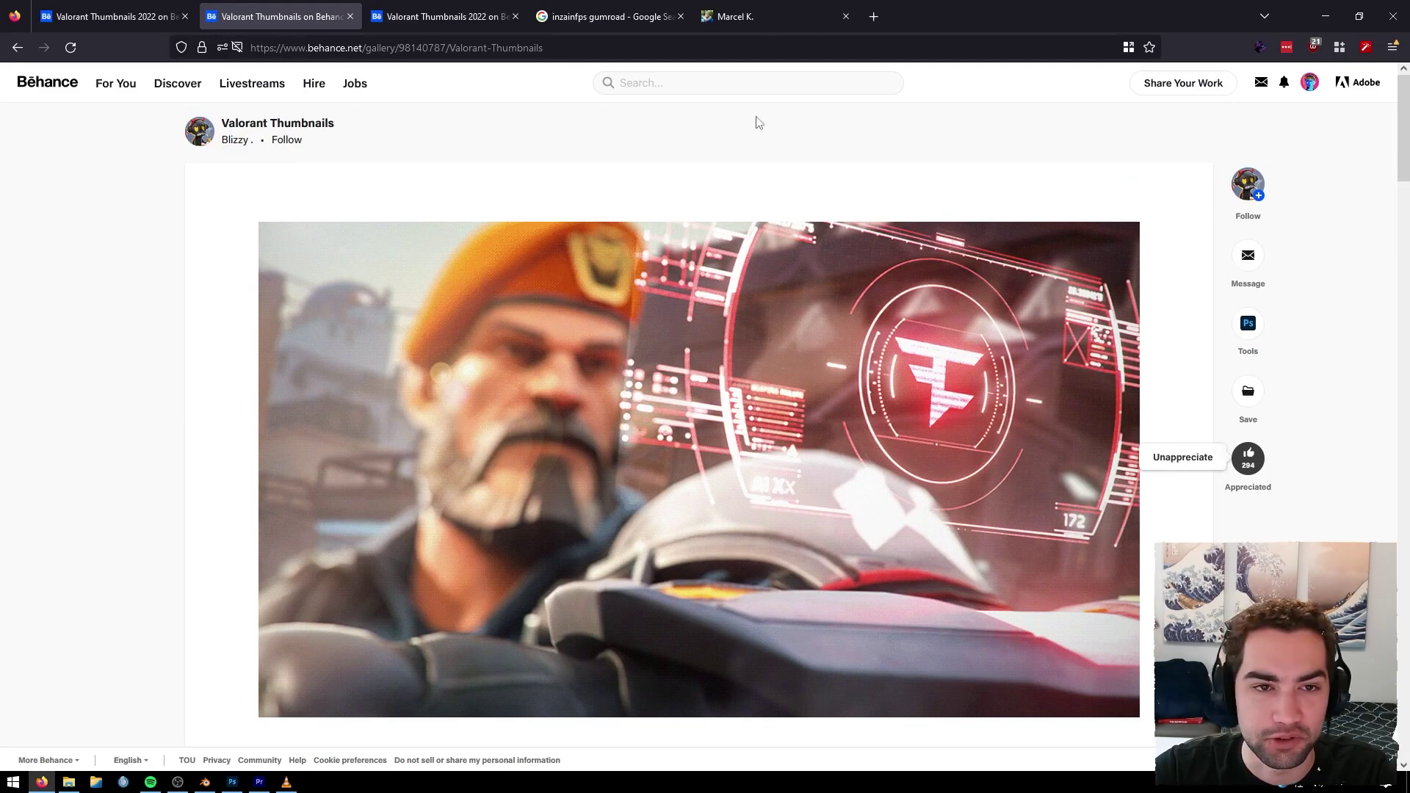
Review the other Valorant Thumbnails 2022 gallery, highlighting its usage notice and the commission note at its end
left_click(435, 14)
scroll(561, 477, "up", 4)
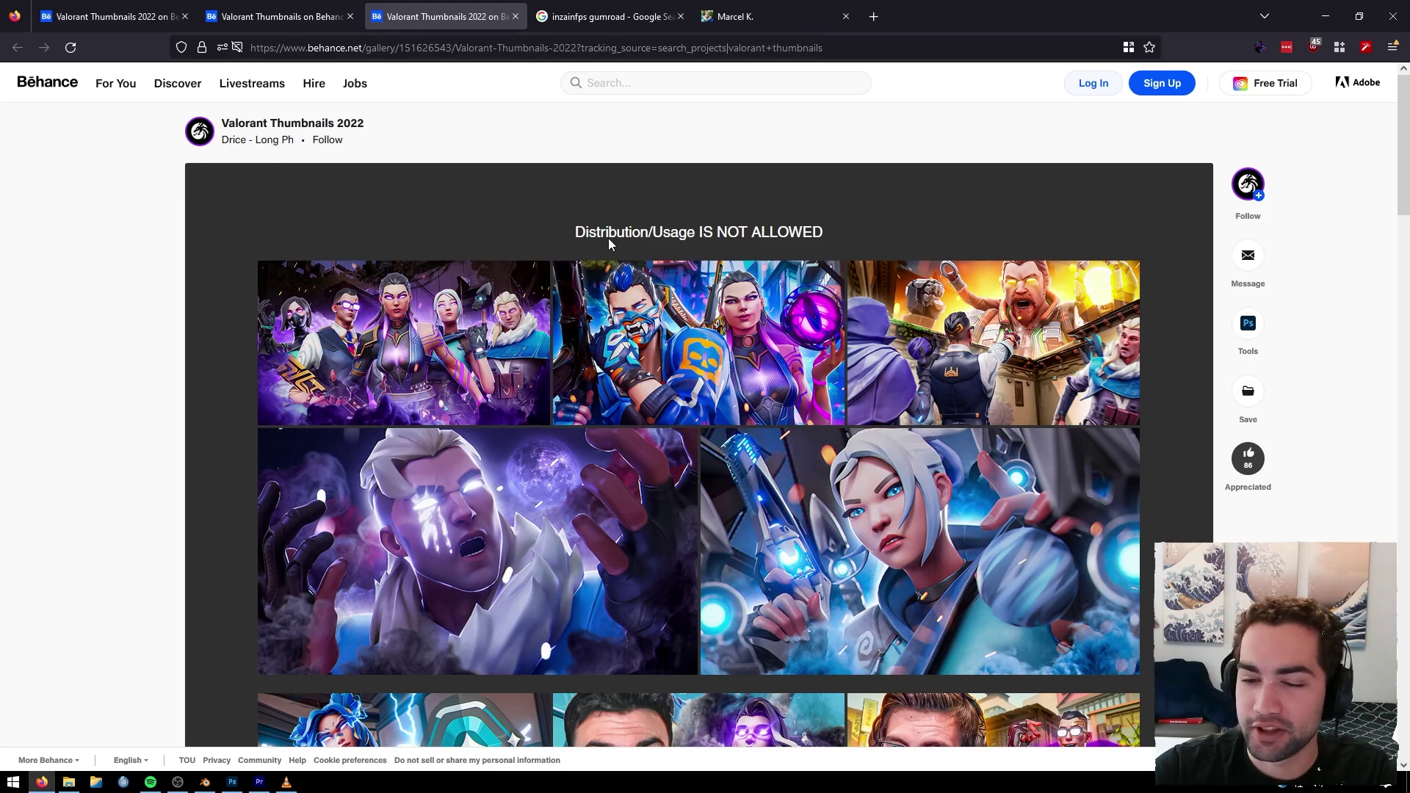
left_click_drag(572, 238, 838, 247)
left_click(859, 251)
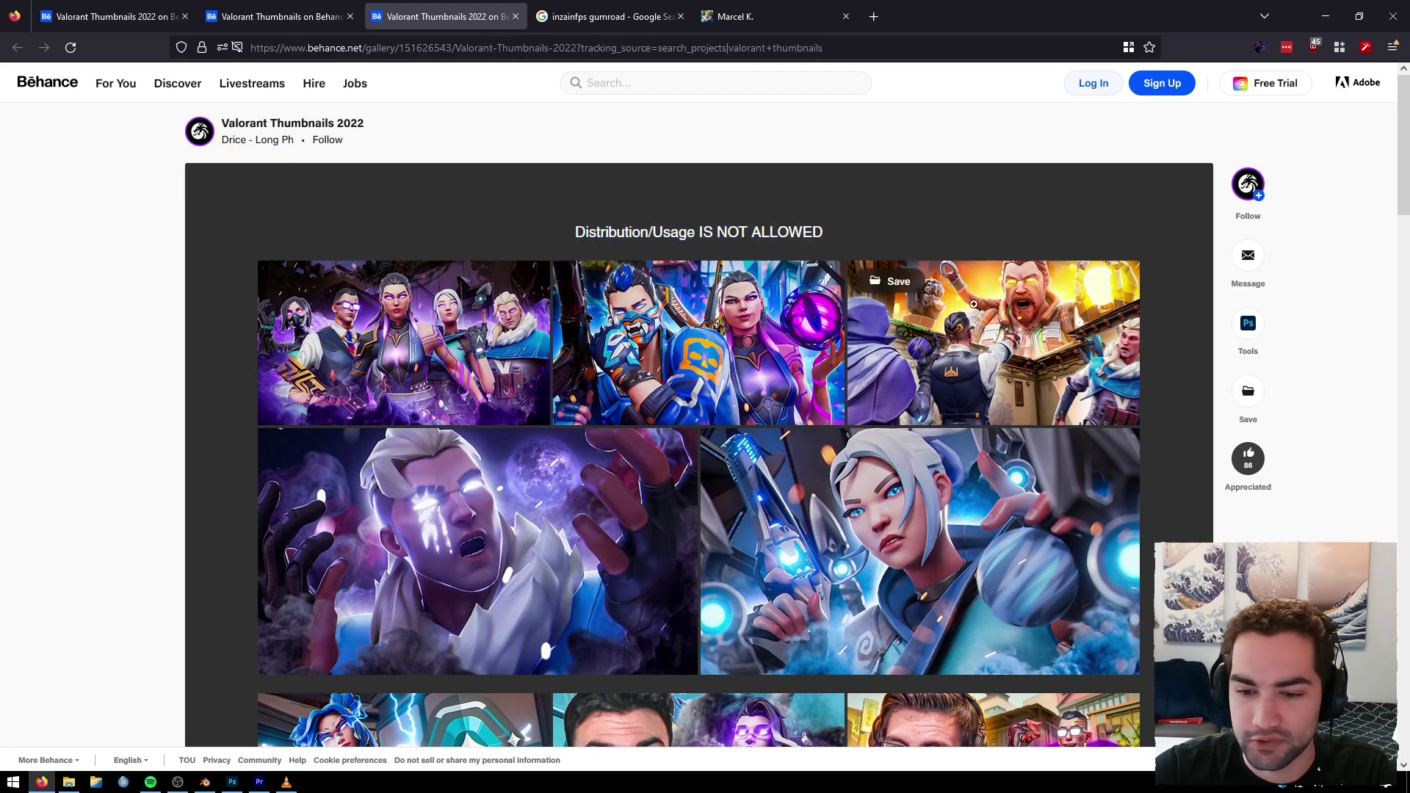
scroll(1010, 501, "down", 6)
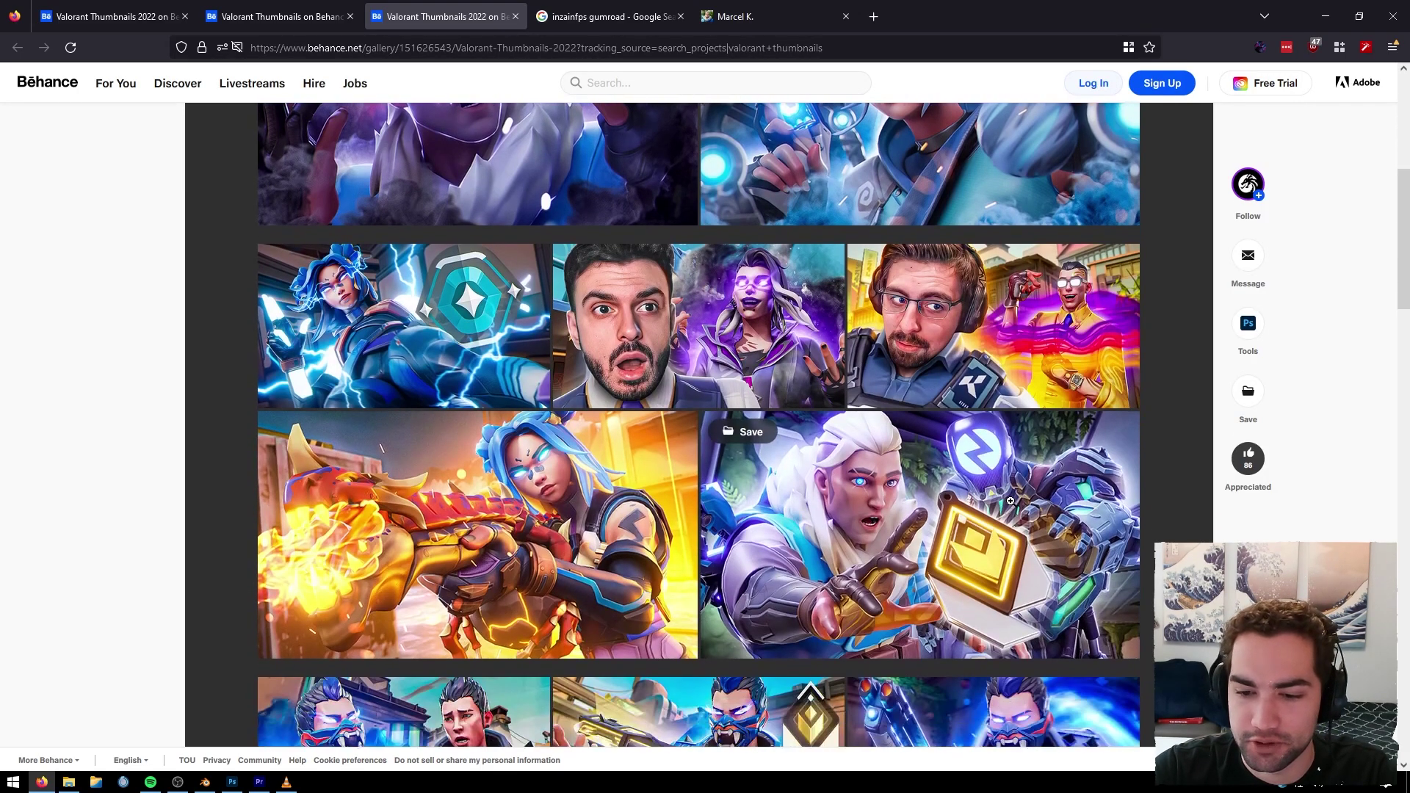
scroll(1017, 501, "down", 2)
scroll(812, 431, "down", 11)
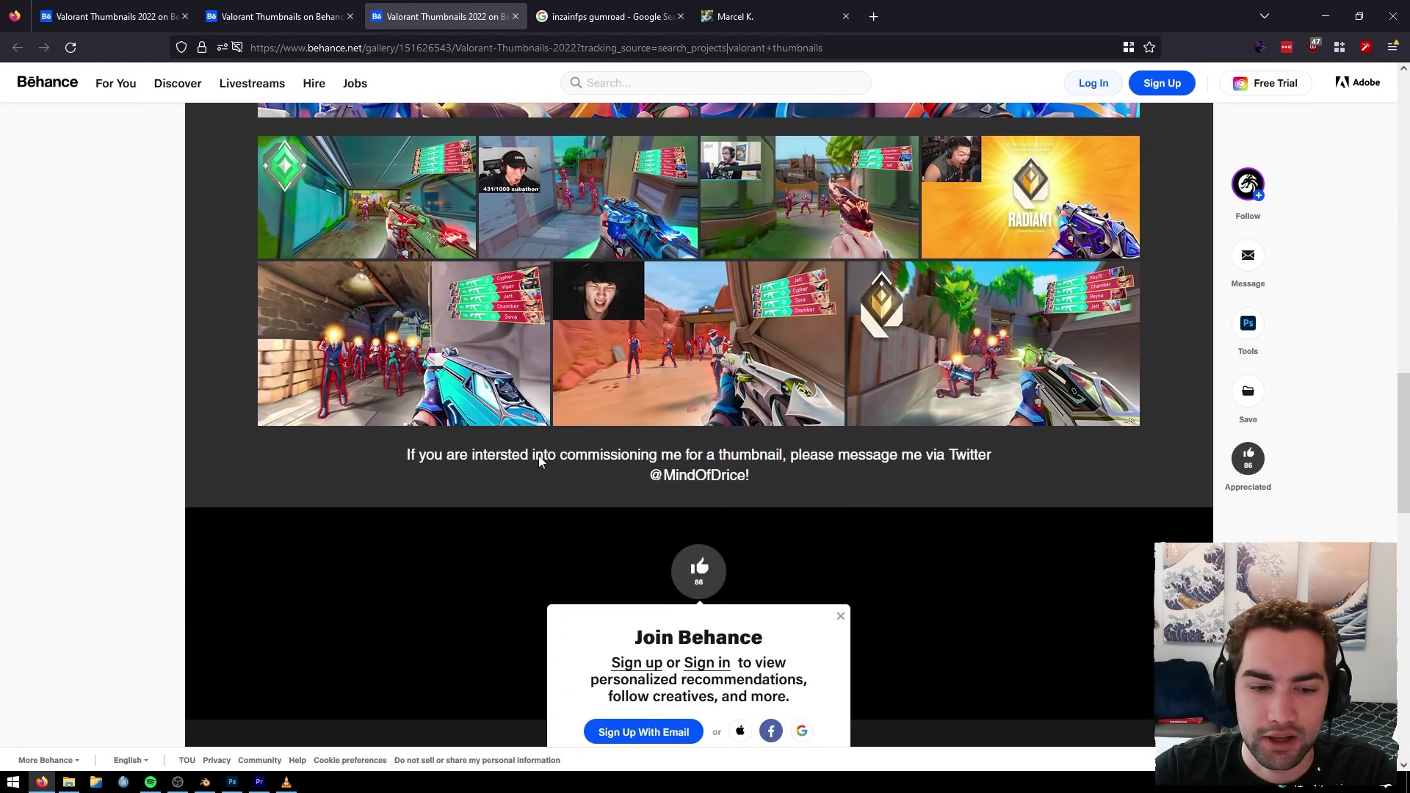
left_click_drag(801, 489, 434, 449)
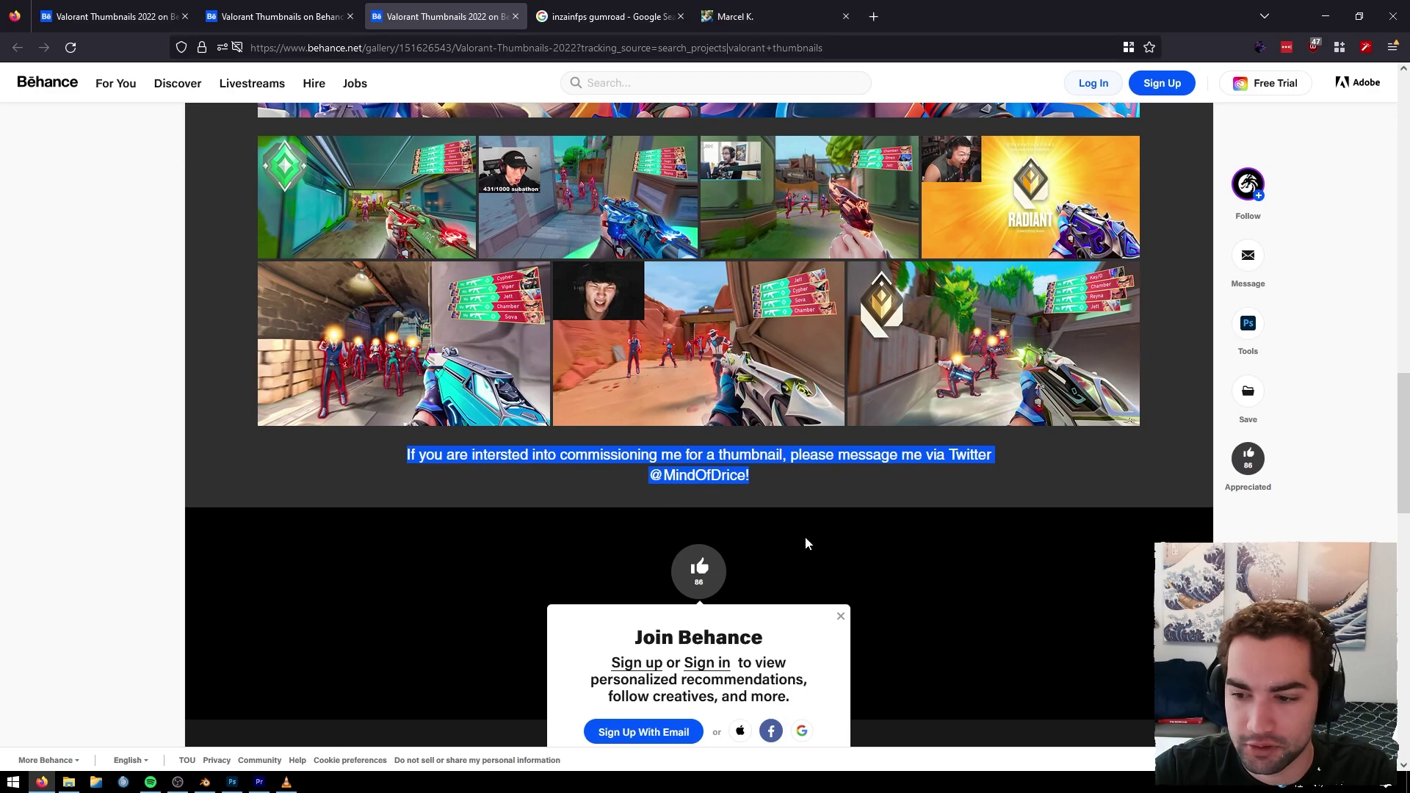
scroll(804, 543, "up", 10)
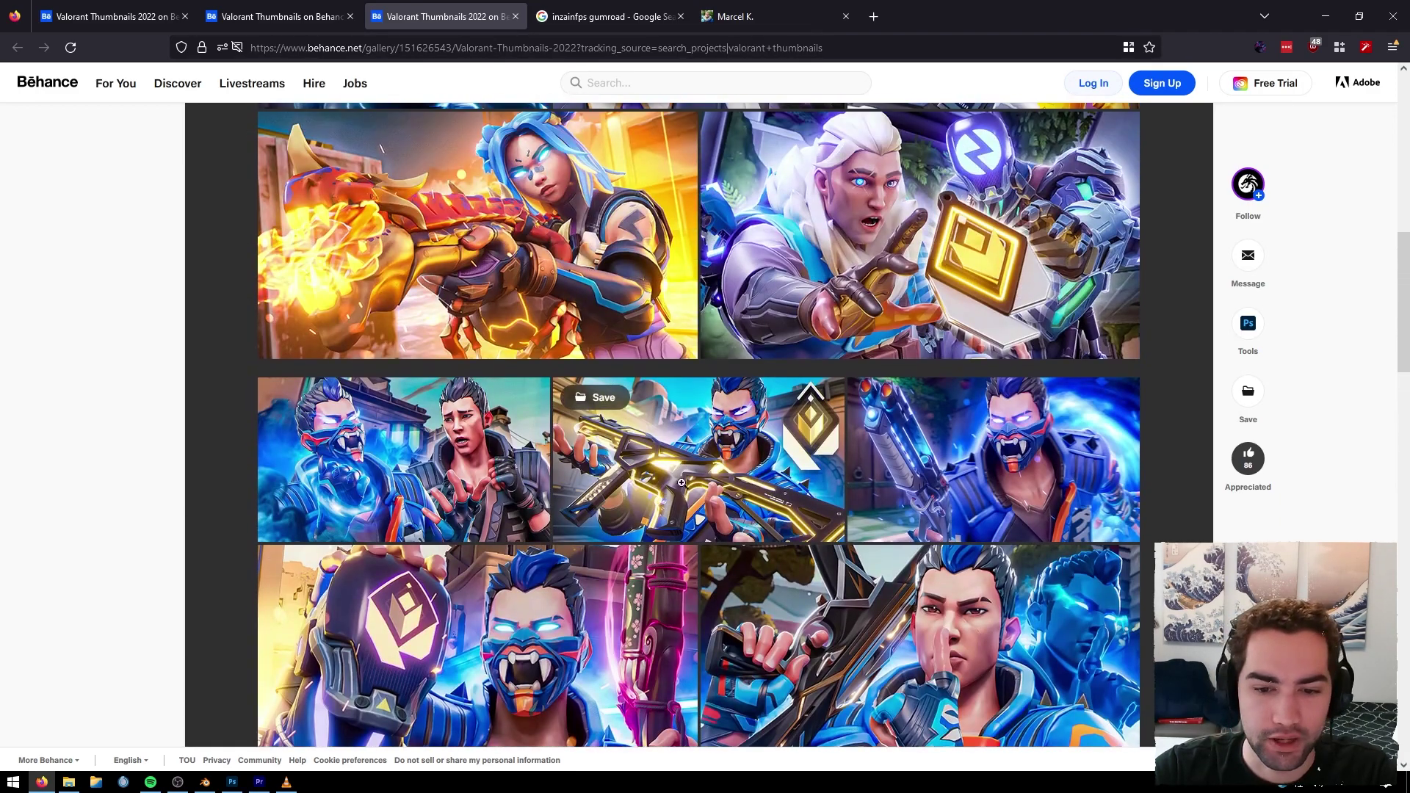
View the thumbnail of the masked character with the glowing yellow rifle full size, and return to the gallery
left_click(681, 451)
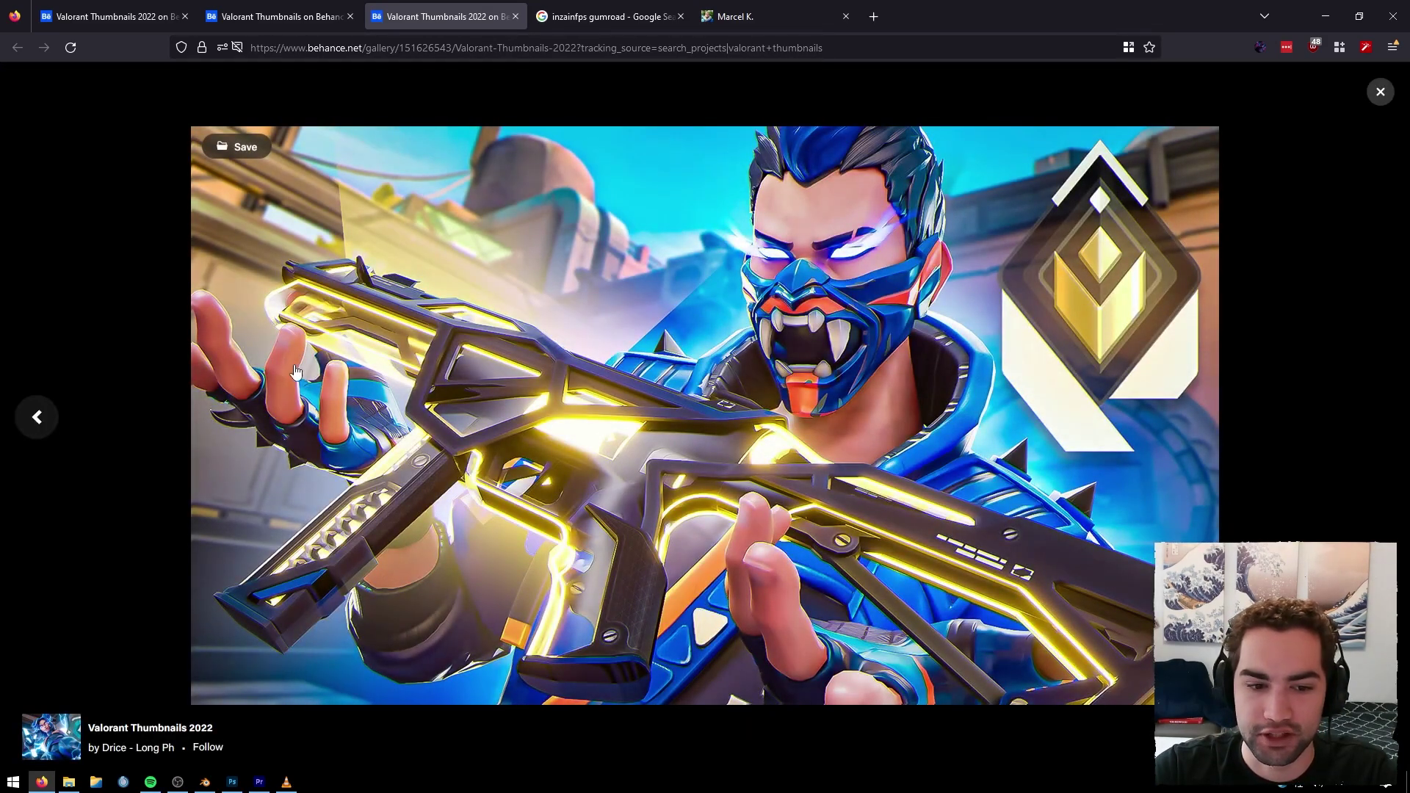
left_click(1380, 91)
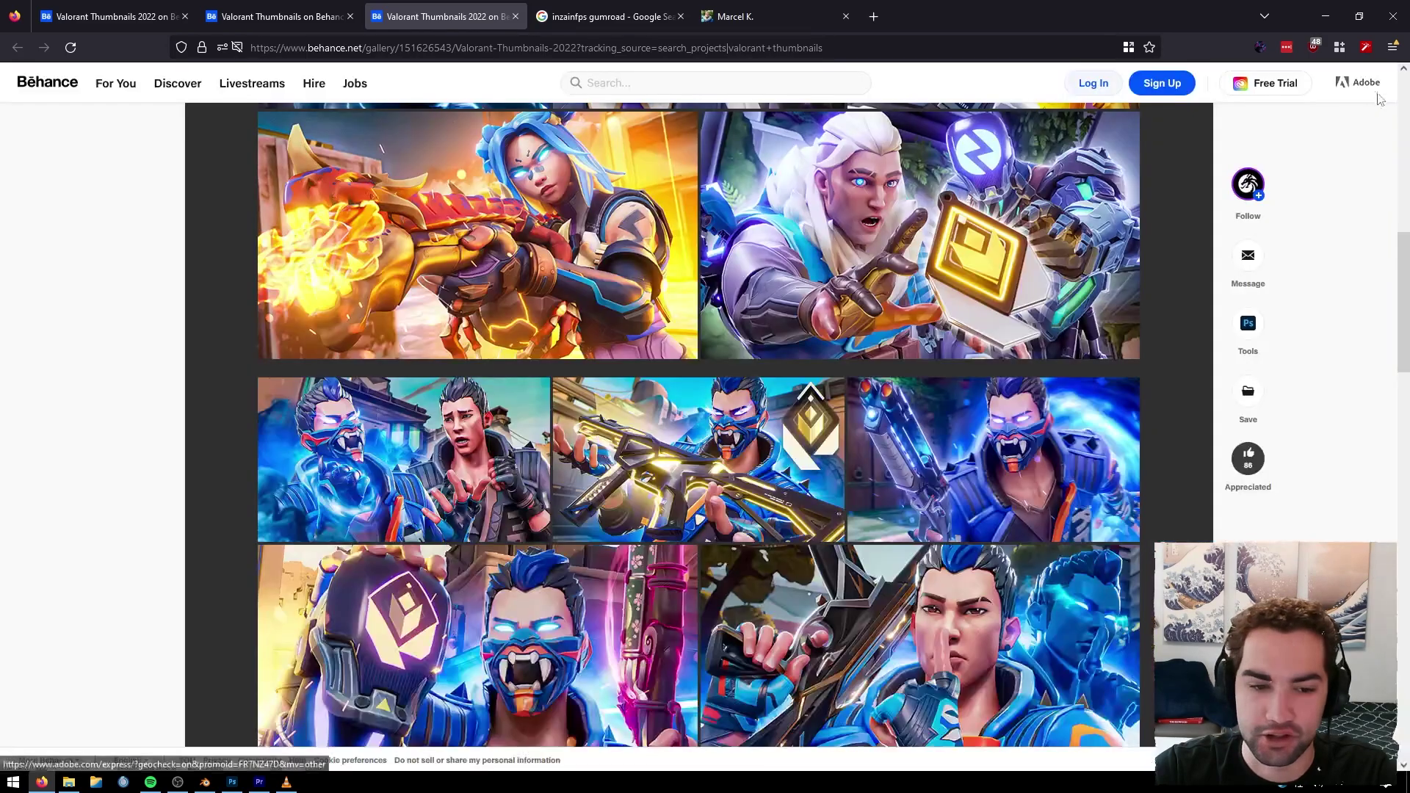
scroll(566, 462, "up", 3)
left_click(566, 463)
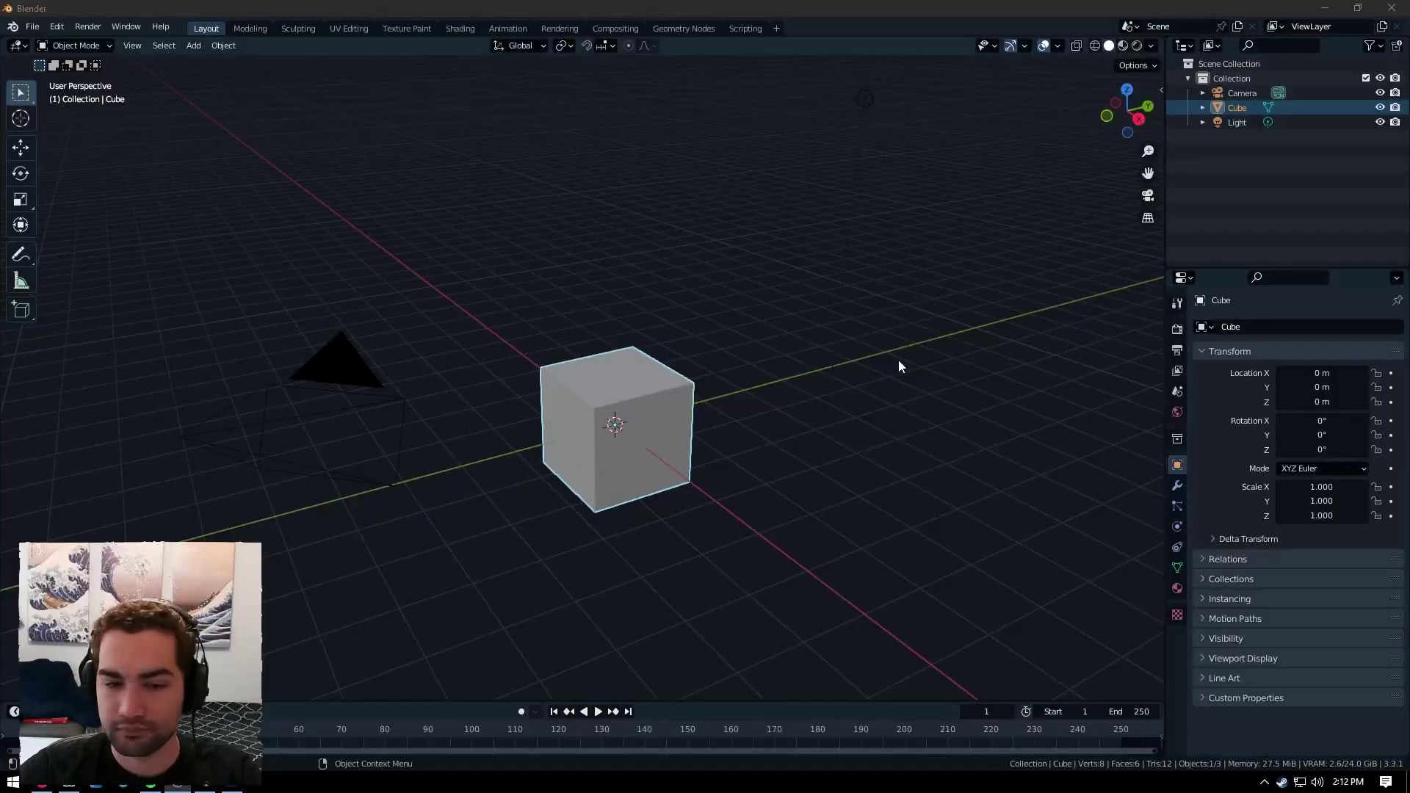
Switch to Blender and delete all default objects from the scene
middle_click_drag(633, 264, 638, 242)
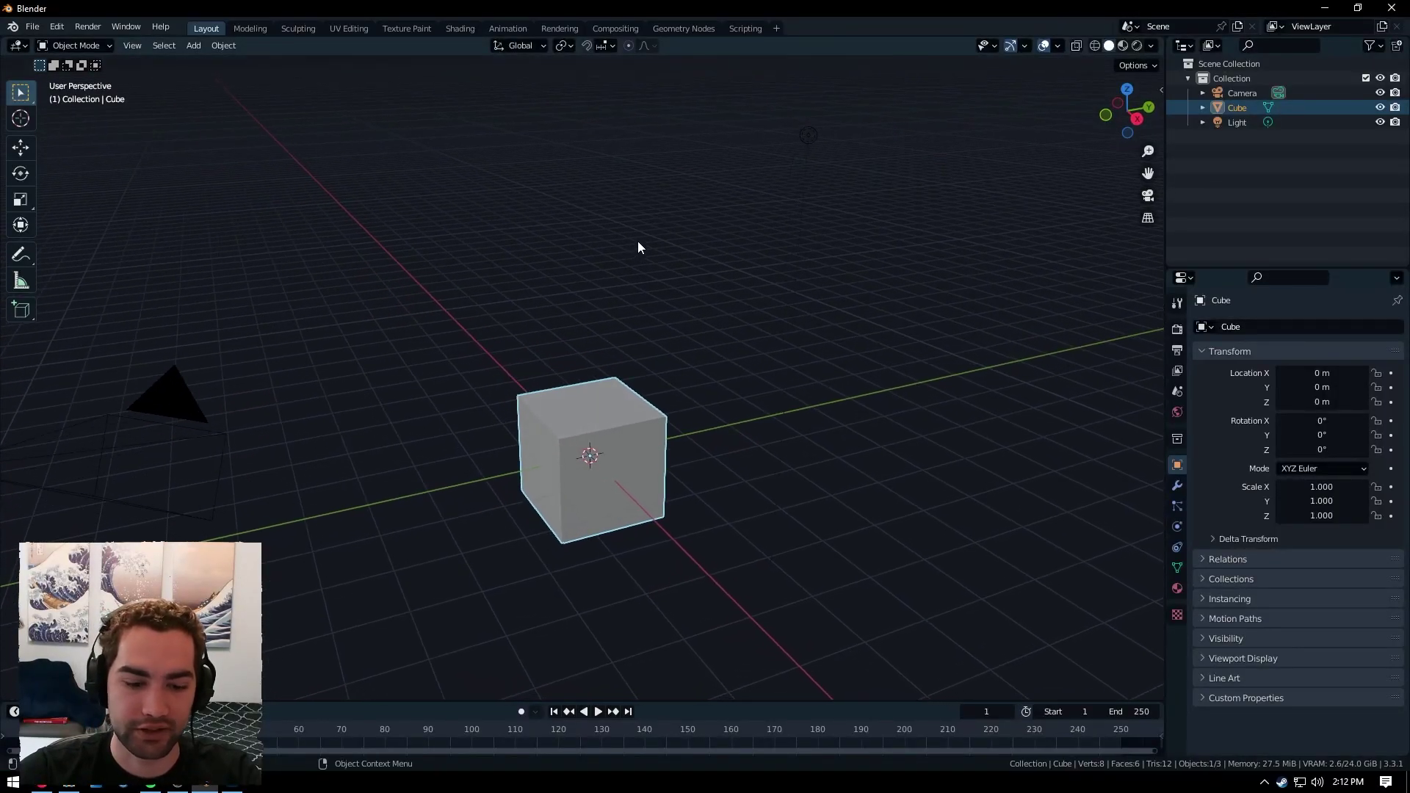
left_click(638, 242)
key("a")
key("Delete")
Append the Jett.001 collection from Jett.blend in the VALORANT Advanced Rigs folder
left_click(32, 26)
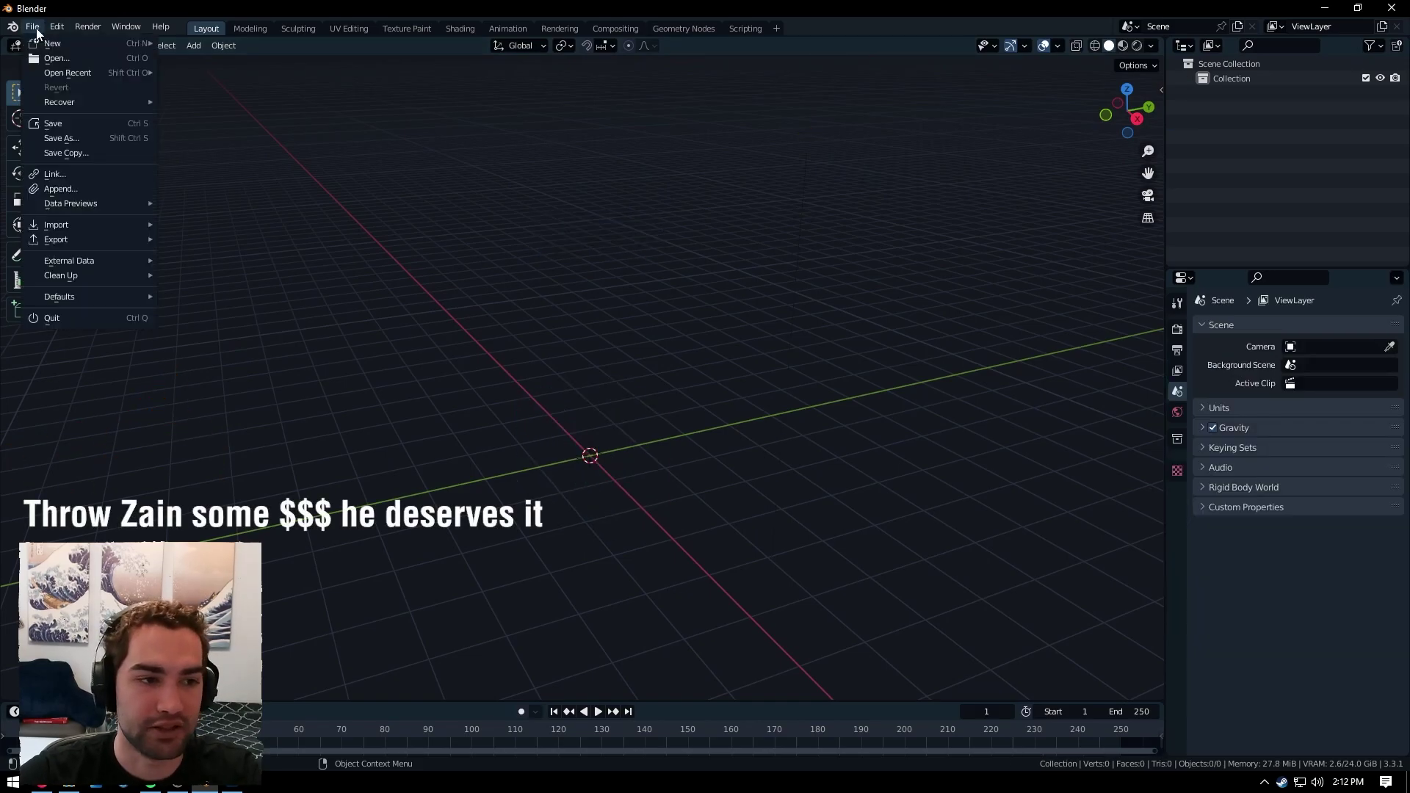
left_click(75, 192)
scroll(389, 458, "down", 3)
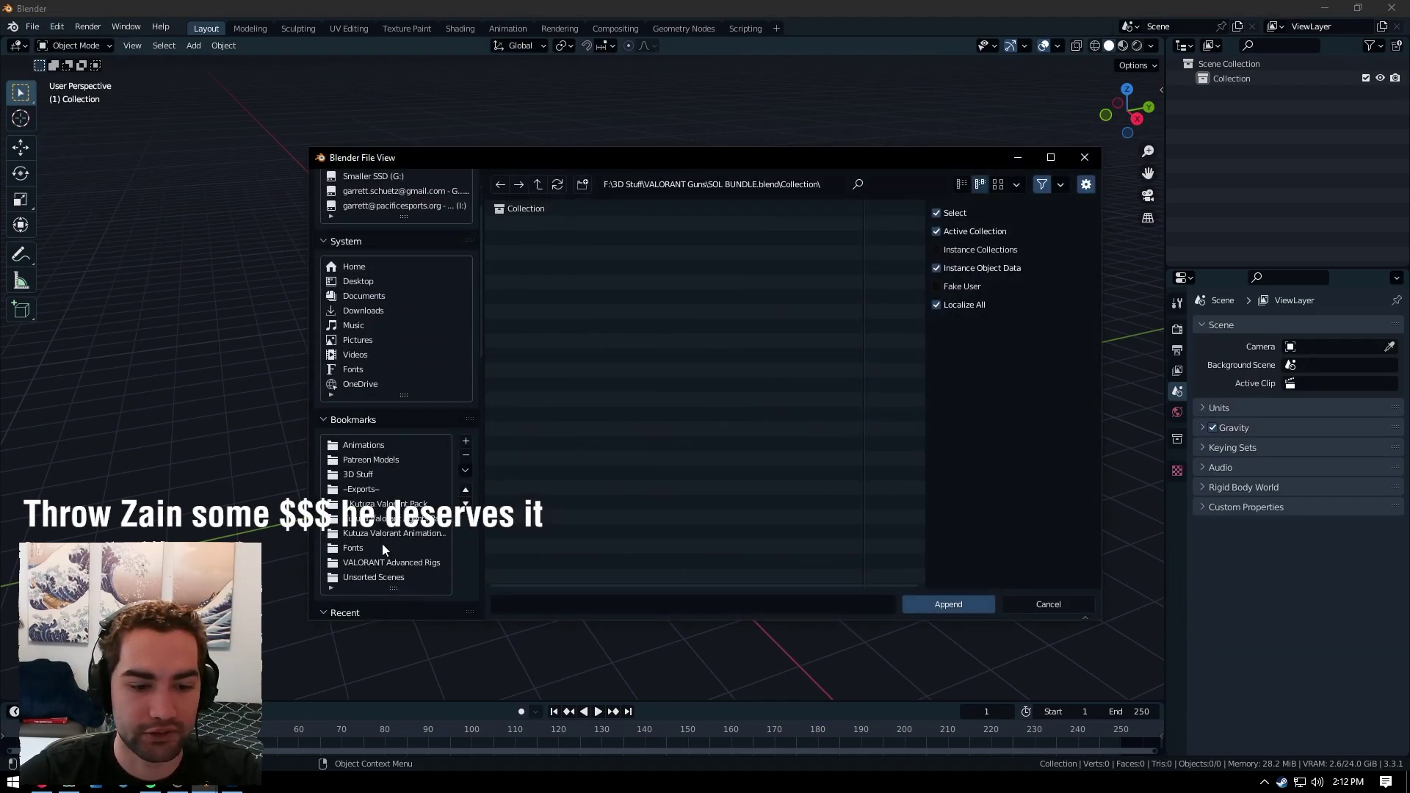
left_click(383, 537)
left_click(390, 562)
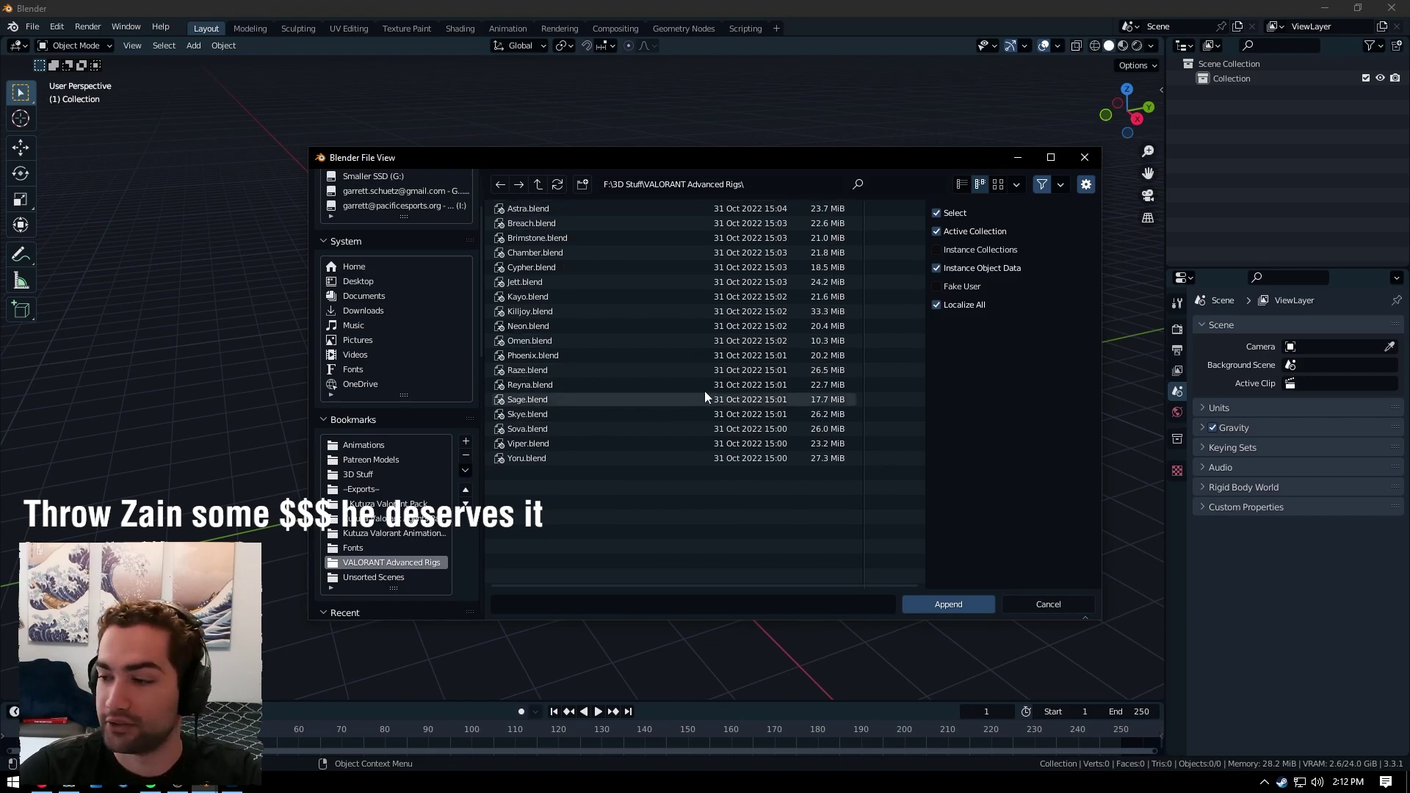
left_click(535, 283)
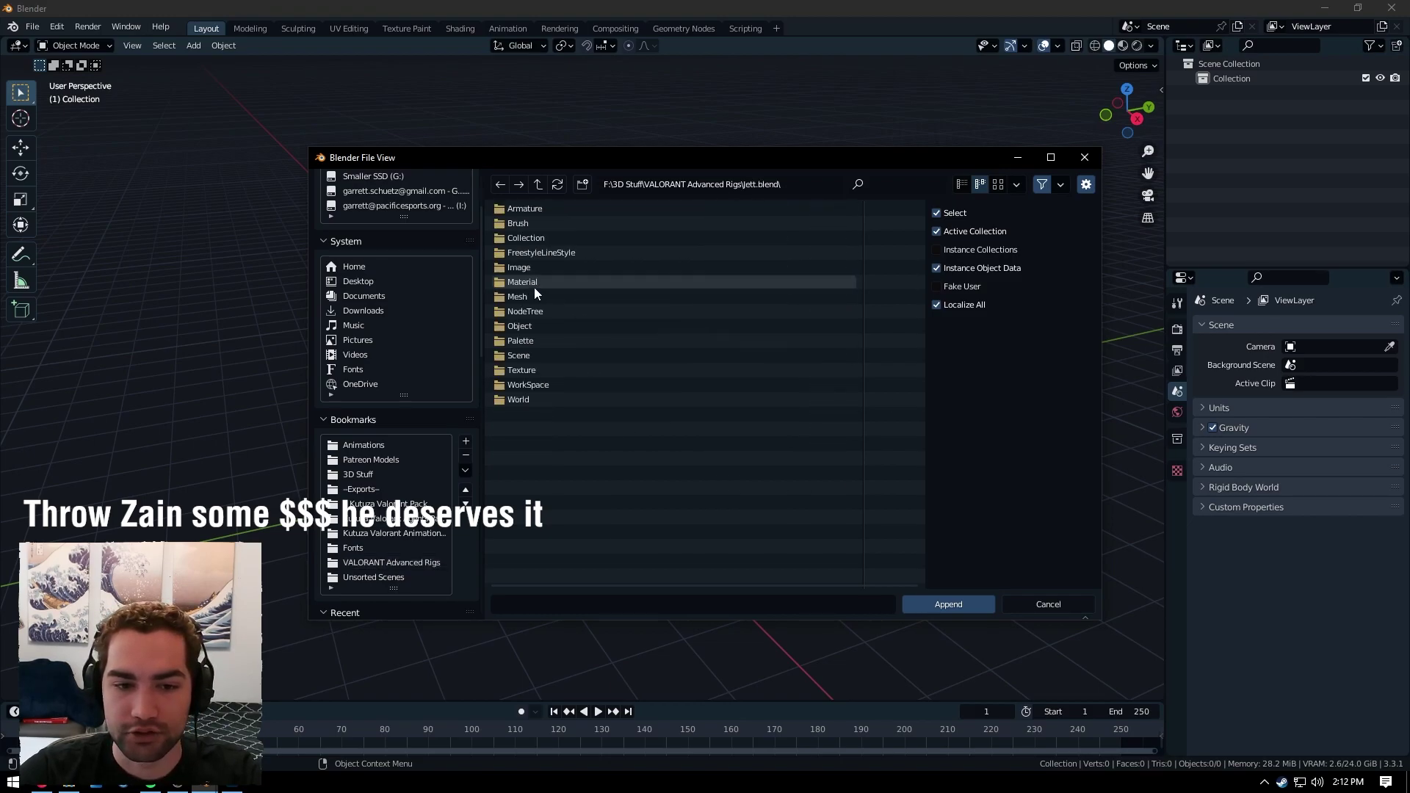
left_click(529, 239)
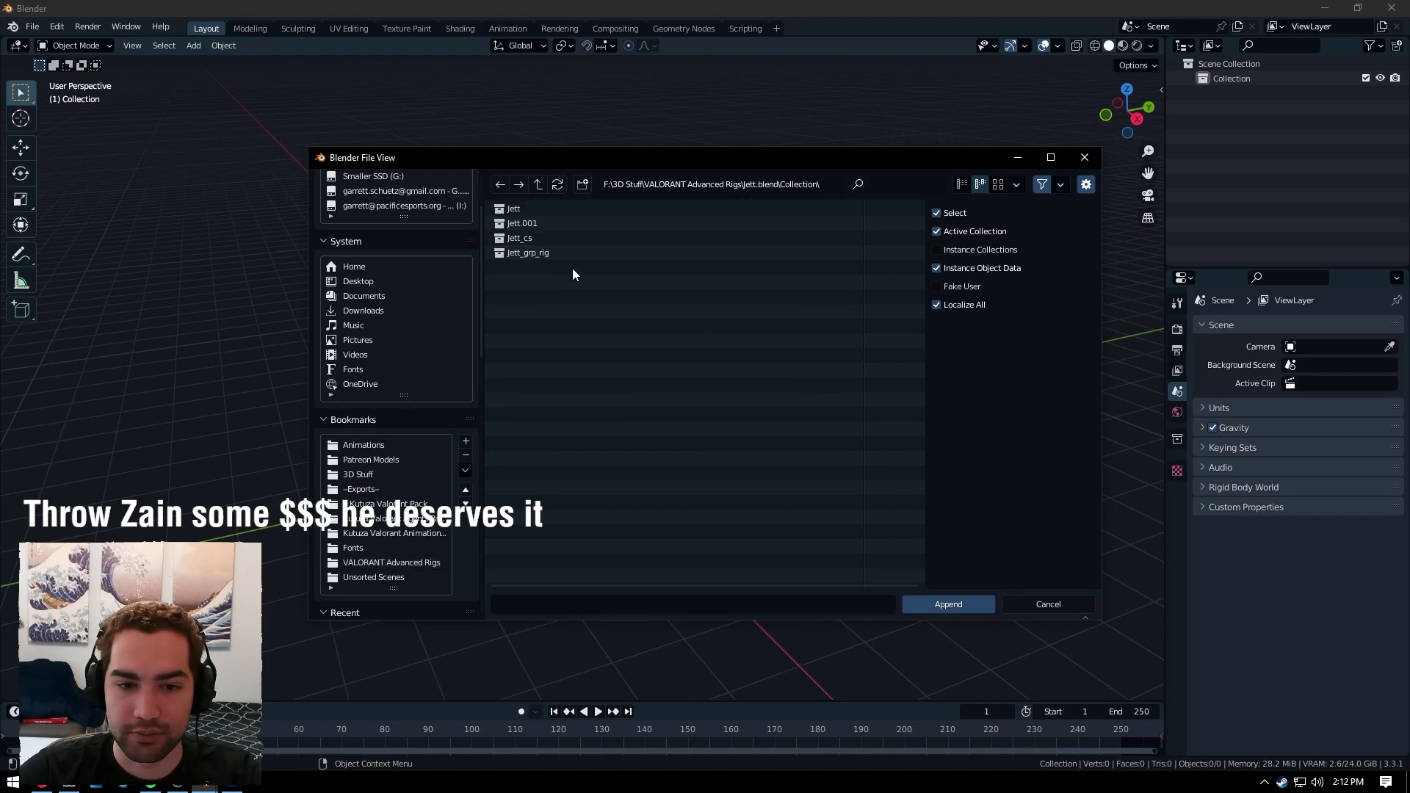
left_click(532, 236)
double_click(534, 223)
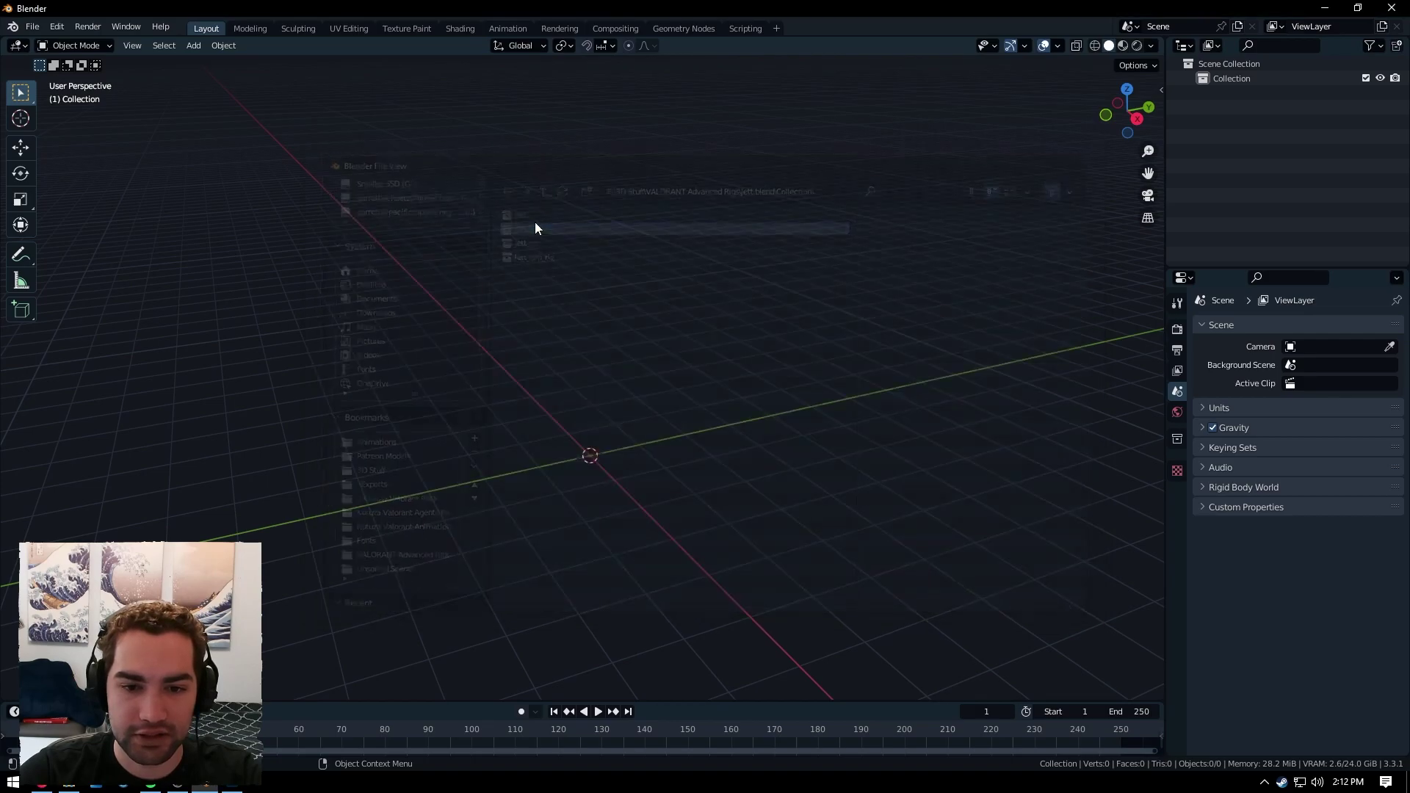
Frame the appended Jett character and set the viewport shading to Material Preview
middle_click_drag(540, 436, 834, 297)
scroll(626, 332, "up", 1)
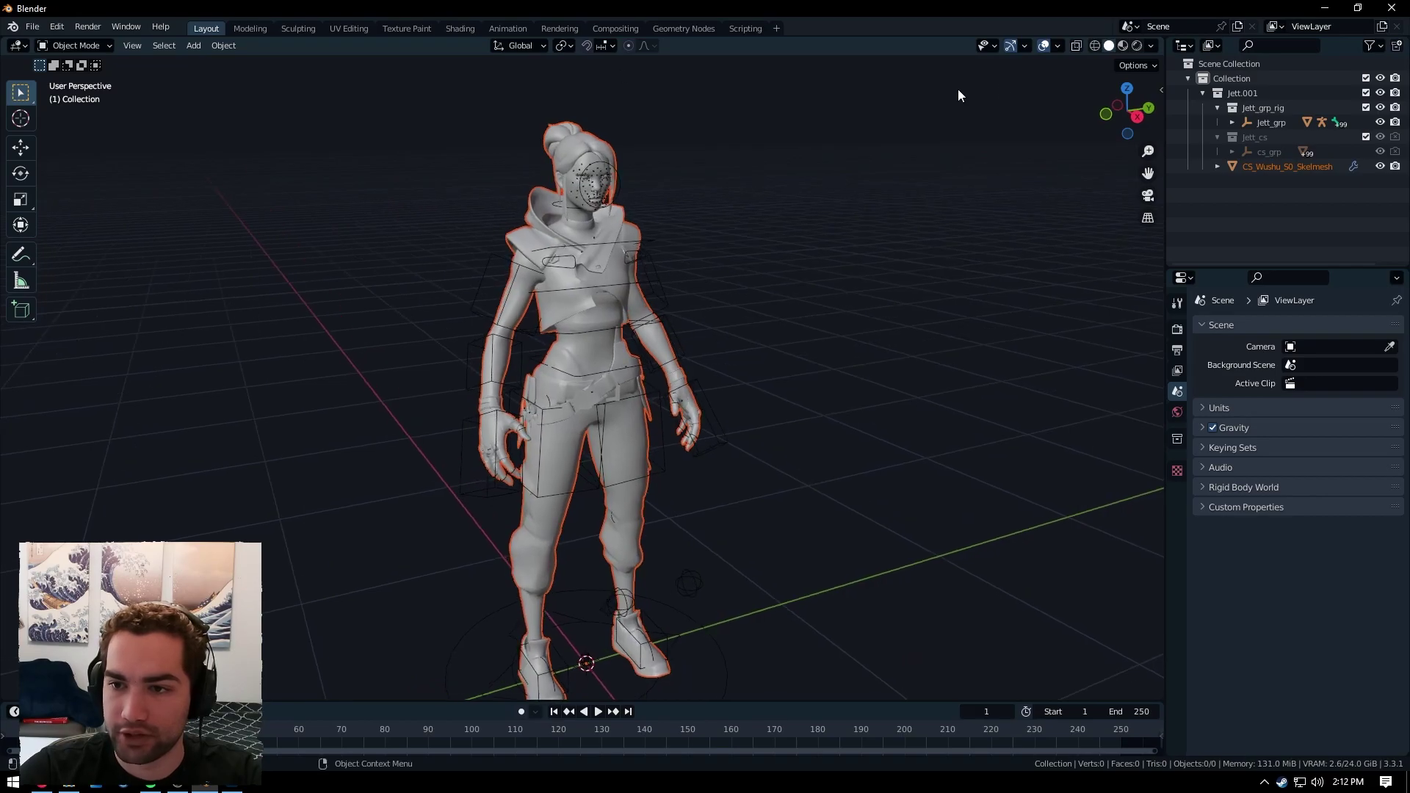
left_click(1123, 45)
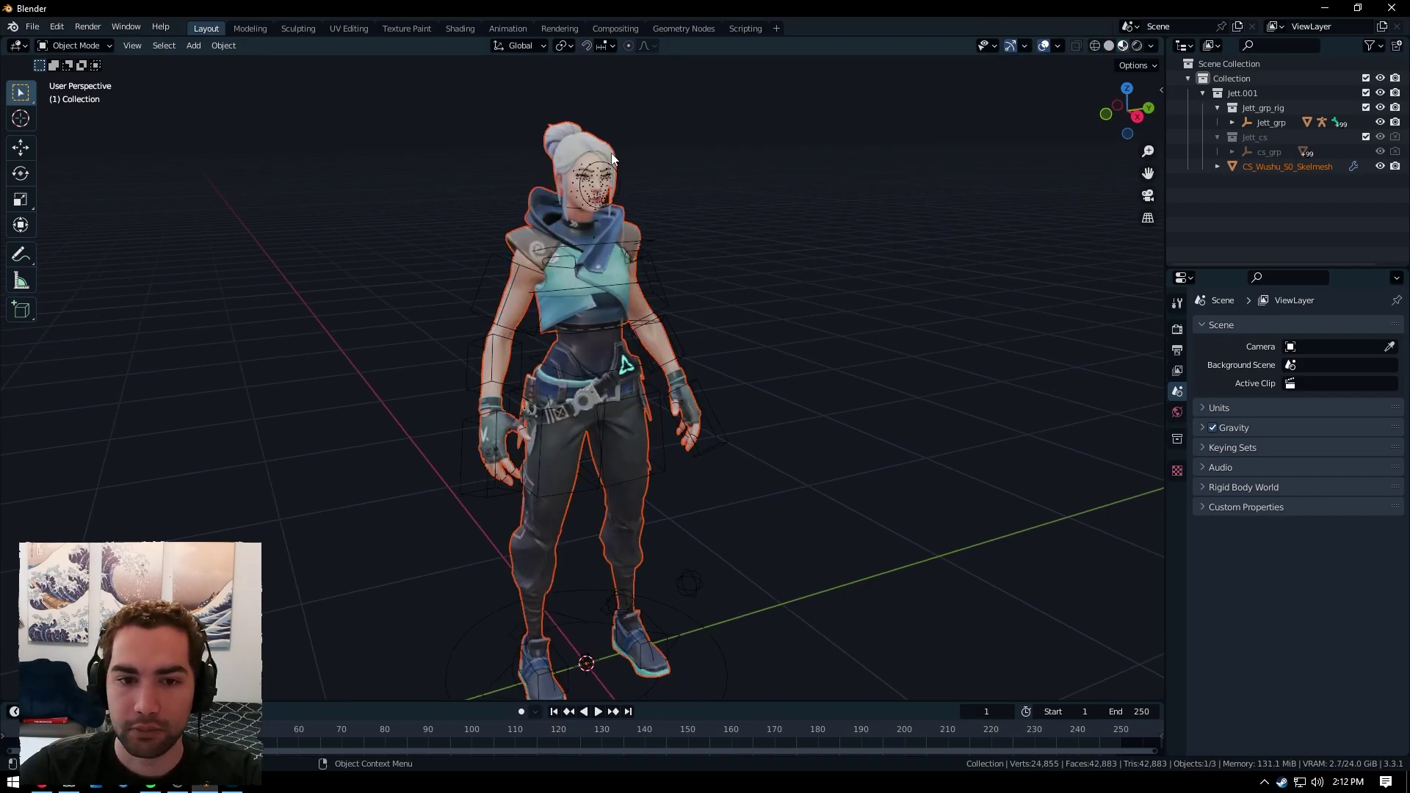
Select Jett's rig and examine its facial control bones up close
scroll(636, 198, "up", 6)
middle_click_drag(641, 241, 540, 236)
scroll(635, 229, "up", 1)
middle_click_drag(635, 228, 647, 262)
left_click(646, 257)
scroll(588, 237, "up", 5)
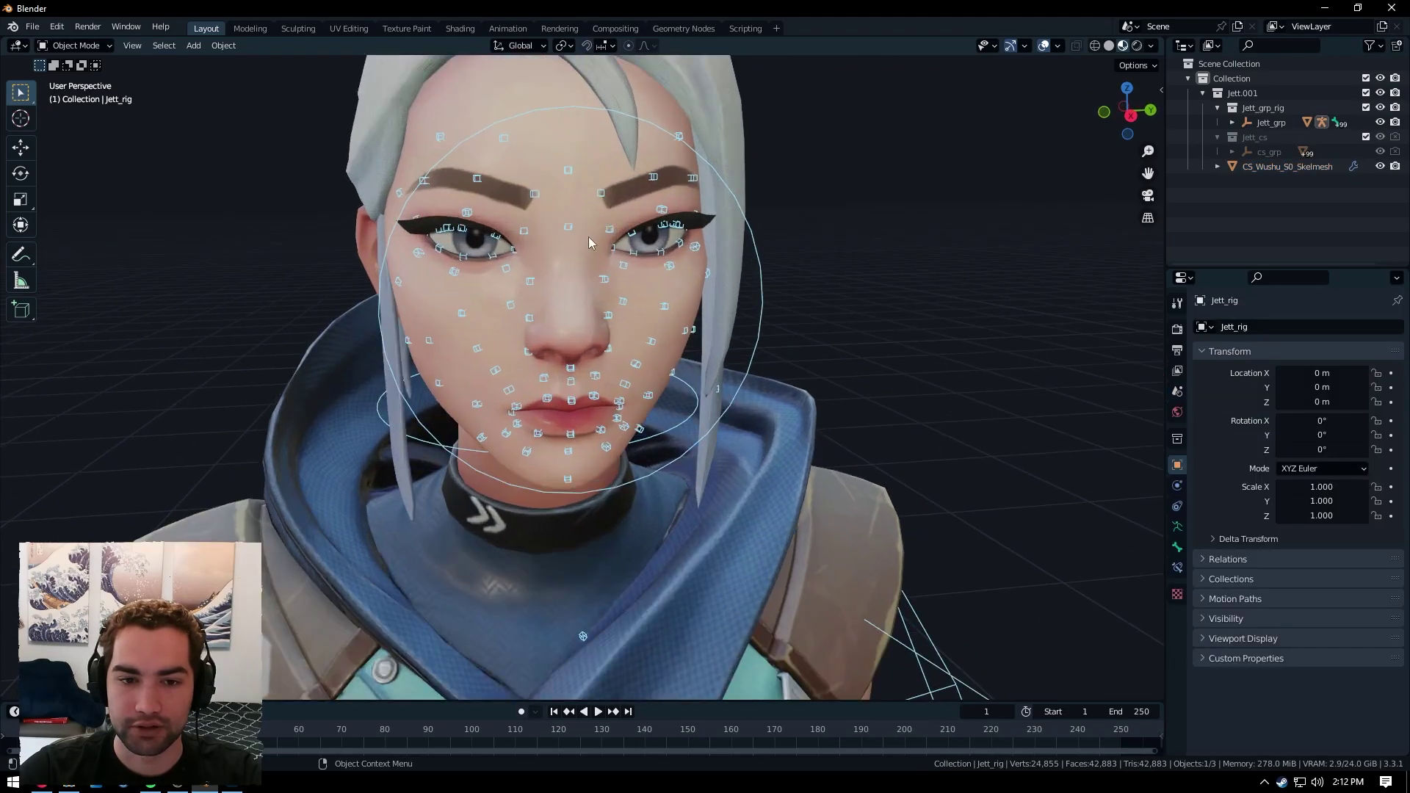
middle_click_drag(558, 242, 714, 273)
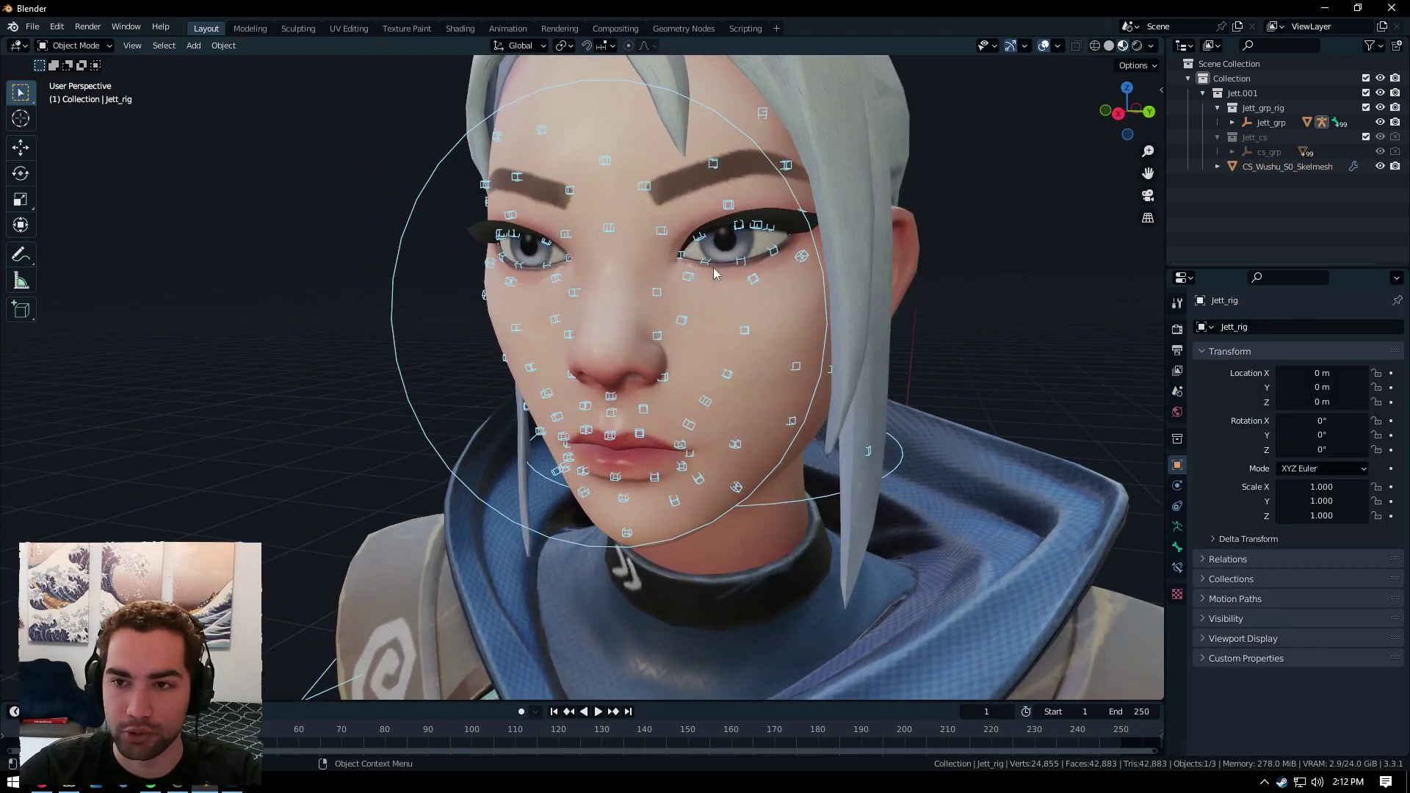
Deselect everything and inspect the face controls on Jett's head from the side and the front
left_click(1392, 138)
key("alt+a")
scroll(676, 376, "down", 6)
middle_click_drag(600, 366, 694, 365)
scroll(694, 364, "up", 3)
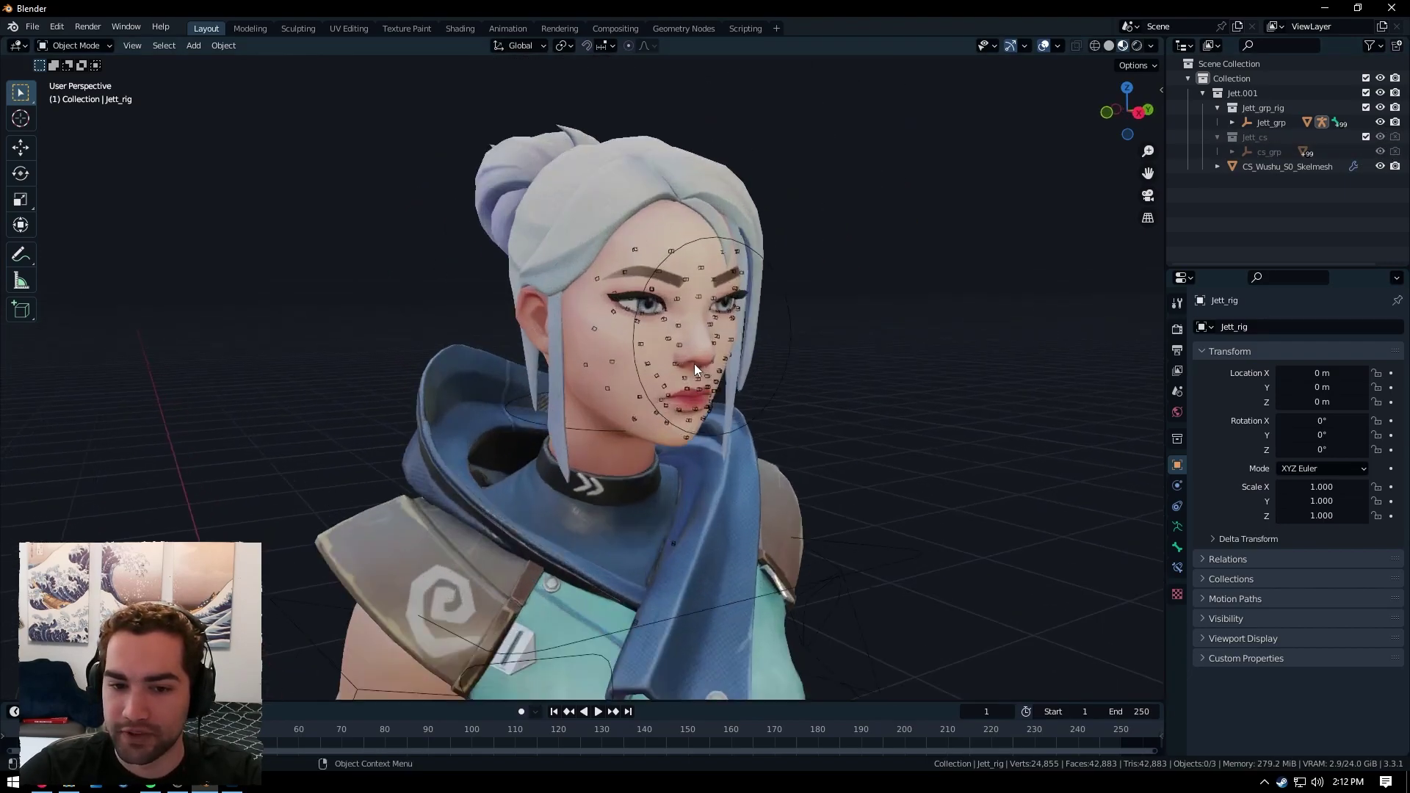
scroll(694, 363, "up", 3)
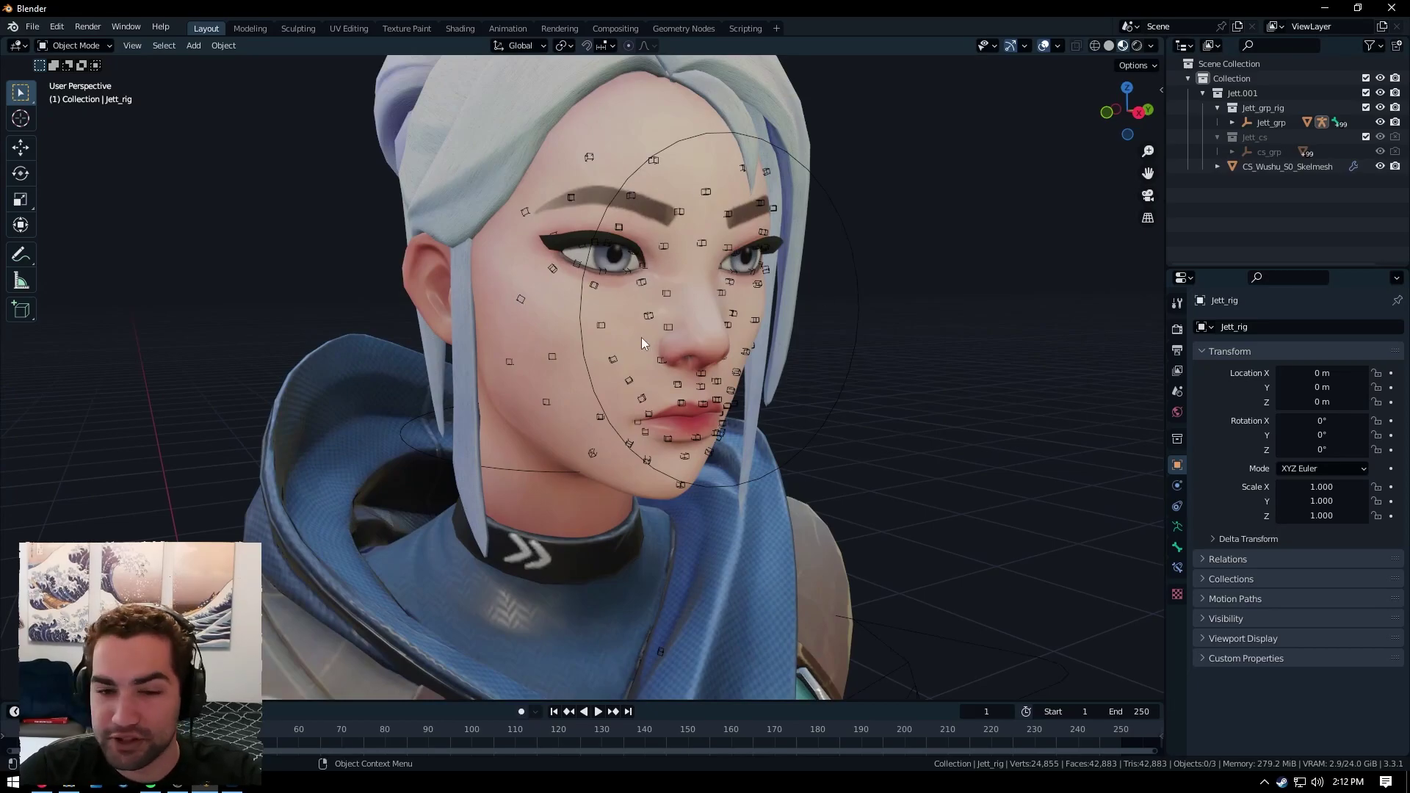
middle_click_drag(641, 337, 593, 333)
middle_click_drag(787, 382, 645, 397, "shift")
scroll(666, 298, "down", 4)
scroll(671, 302, "up", 4)
scroll(639, 294, "down", 3)
scroll(656, 301, "up", 3)
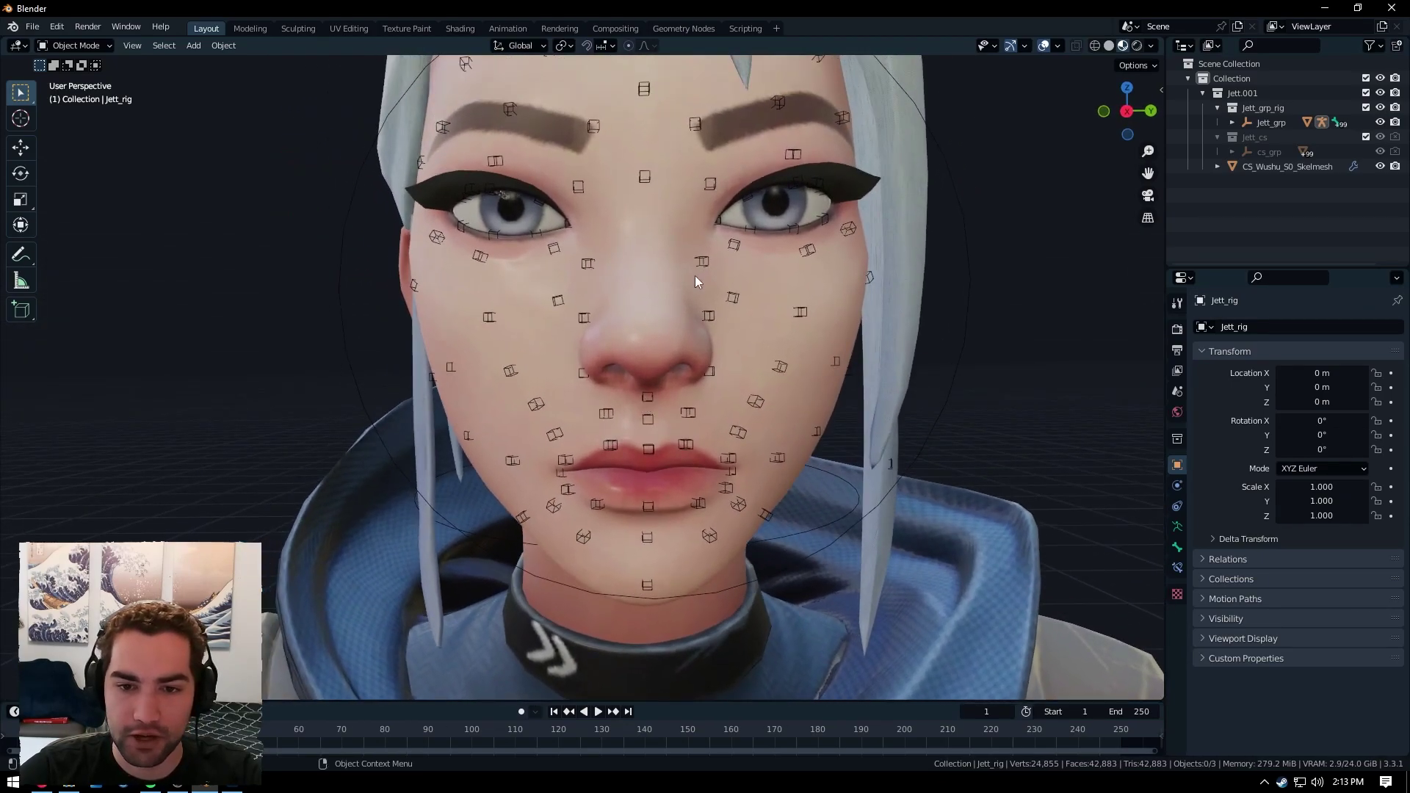
Select Jett's rig and switch it to Pose Mode
left_click(726, 279)
key("ctrl+Tab")
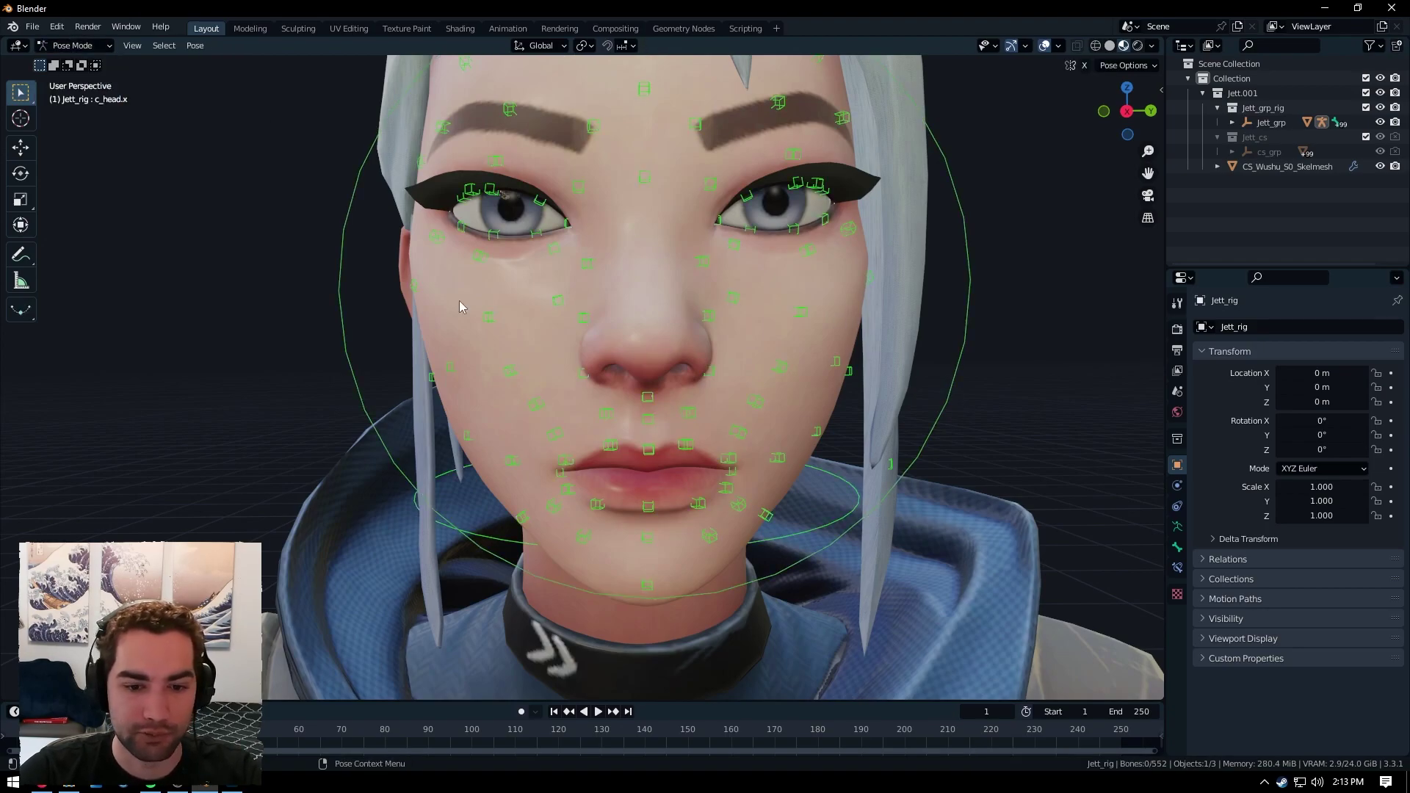
middle_click_drag(461, 304, 578, 413)
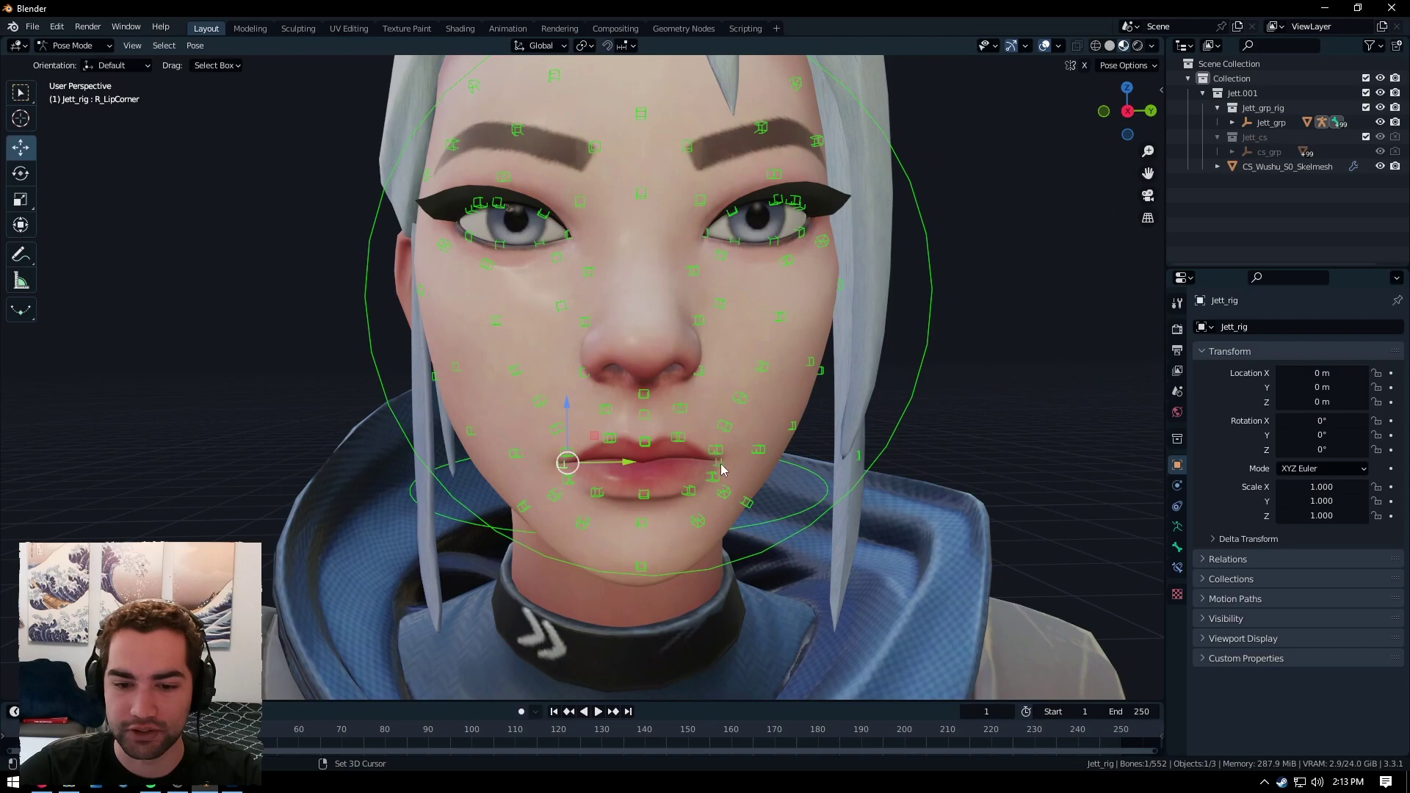
Select the lip corner controls on both sides of Jett's mouth and move them upward
left_click(721, 465, "shift")
middle_click_drag(719, 465, 691, 461)
mouse_move(641, 400)
left_mouse_down()
mouse_move(641, 358)
mouse_move(644, 380)
left_mouse_up()
middle_click_drag(644, 380, 605, 393)
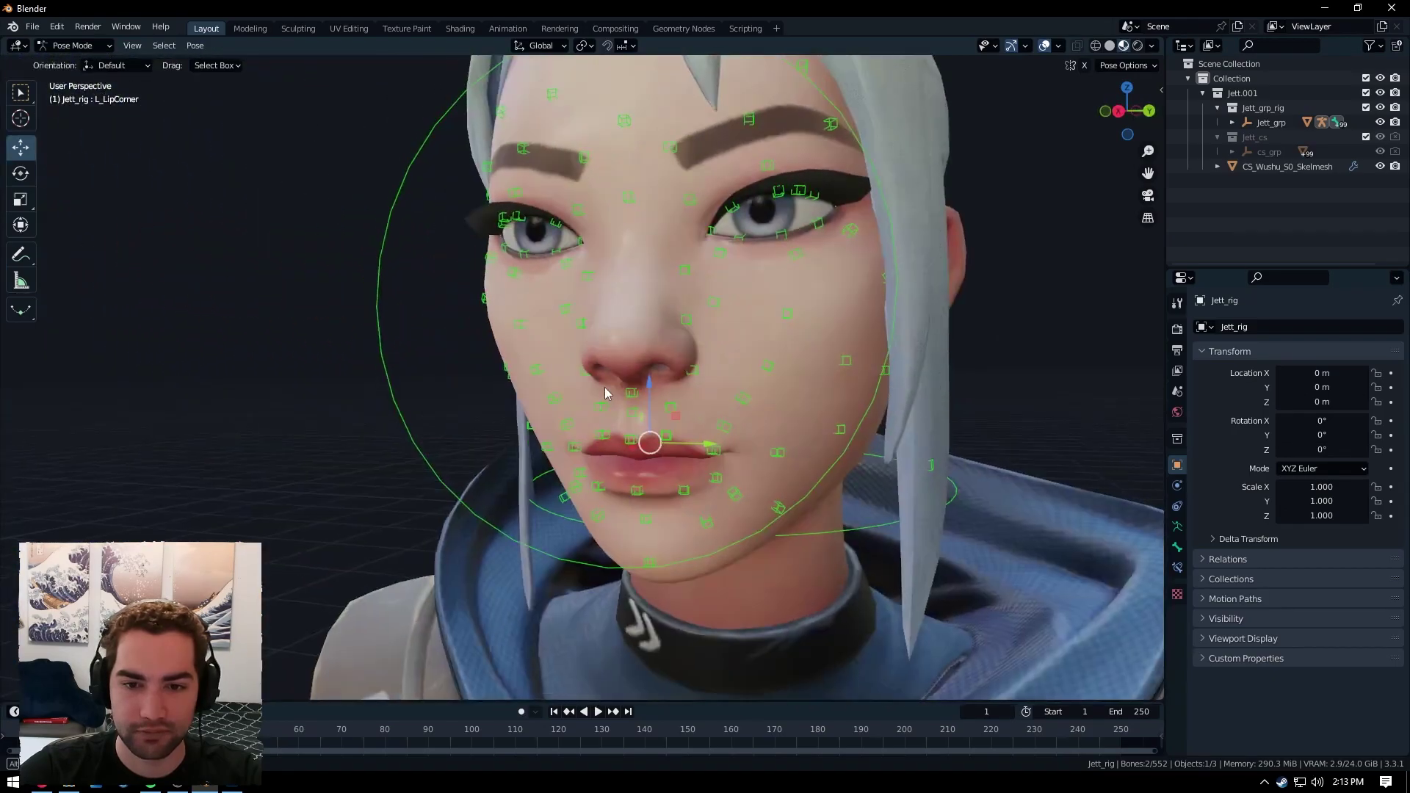
Raise the lower eyelid controls of both eyes slightly and select the upper eyelid controls
scroll(605, 393, "up", 5)
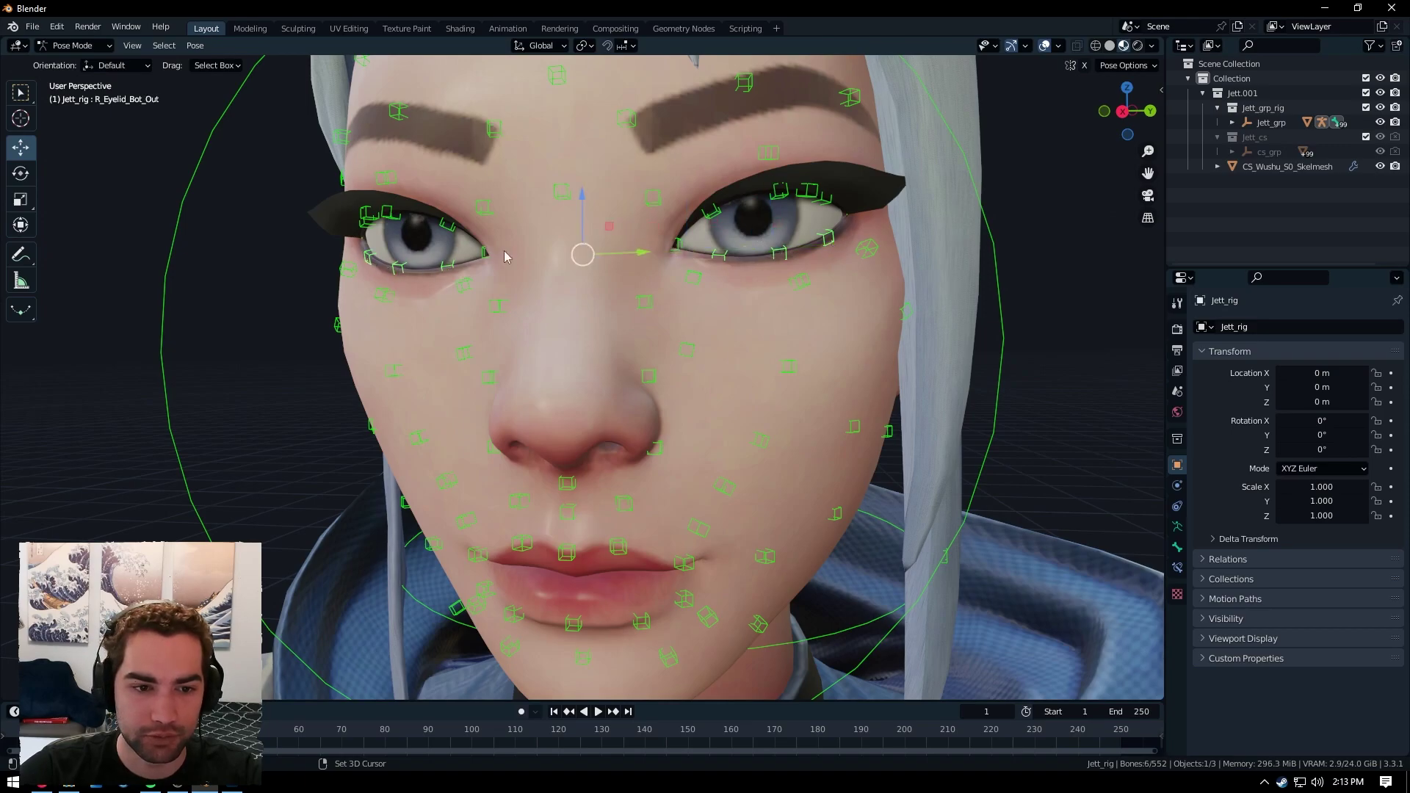
left_click_drag(576, 204, 723, 204)
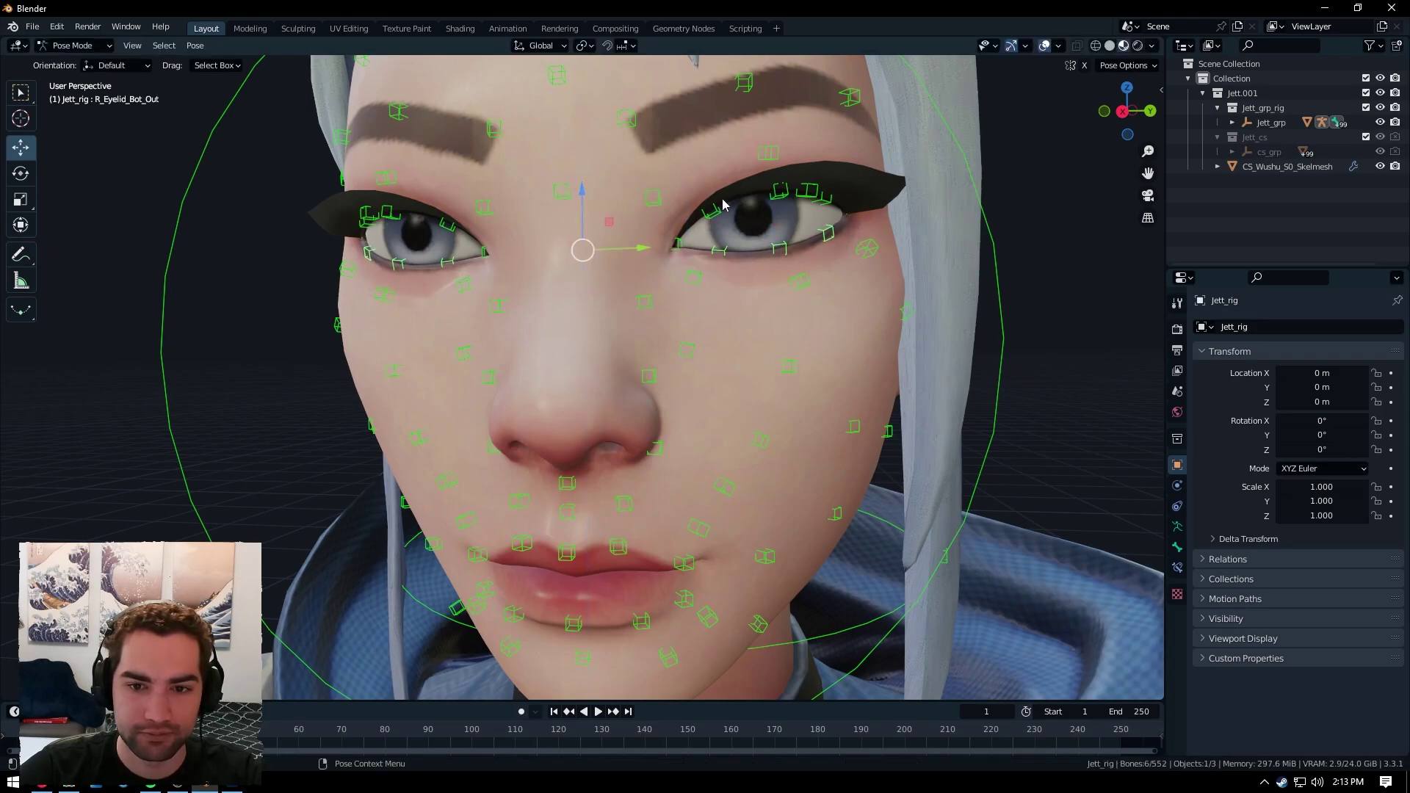
left_click(780, 193)
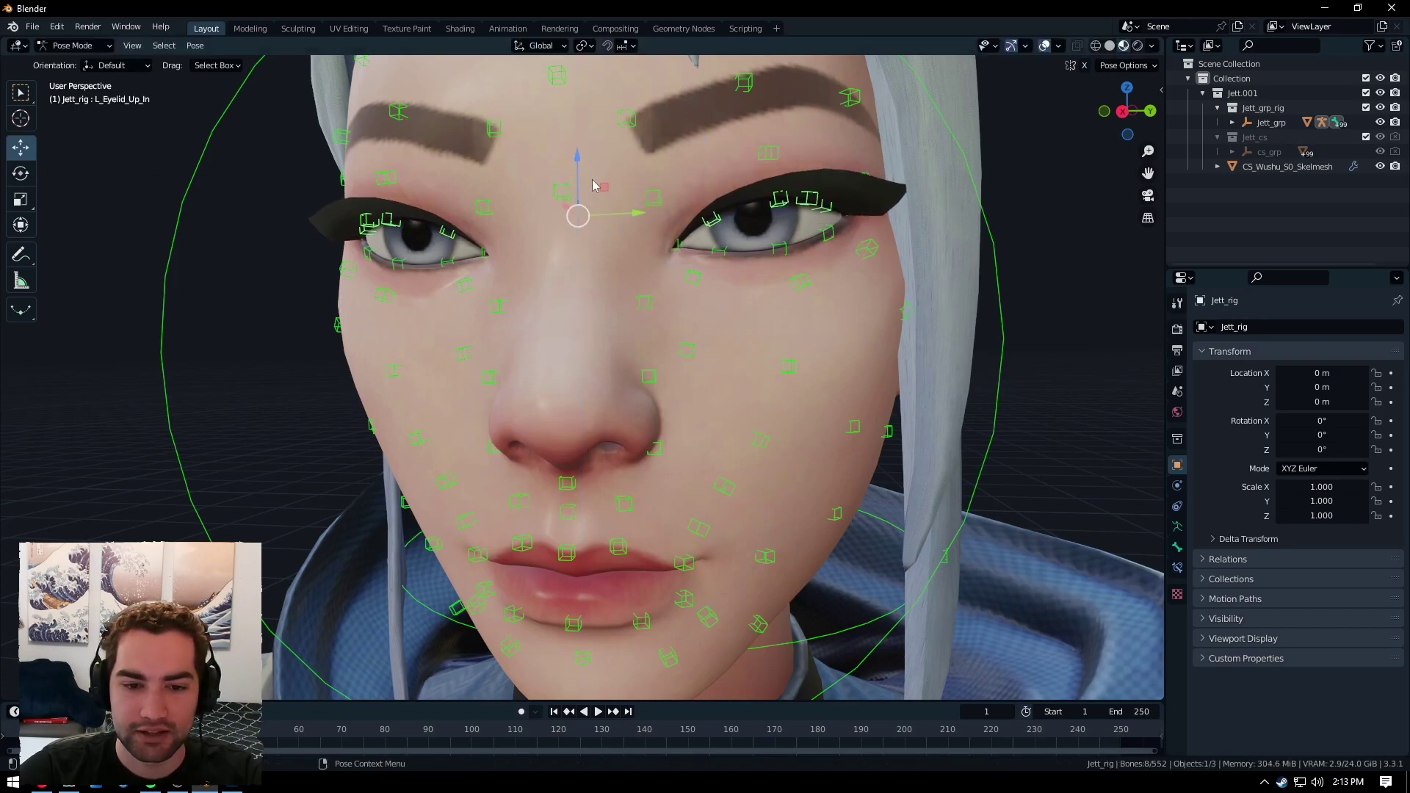
Select the upper nose crease control on Jett's right cheek and inspect her face from several angles
middle_click_drag(579, 158, 533, 363)
left_click(510, 364)
middle_click_drag(725, 301, 600, 372, "shift")
scroll(632, 337, "up", 2)
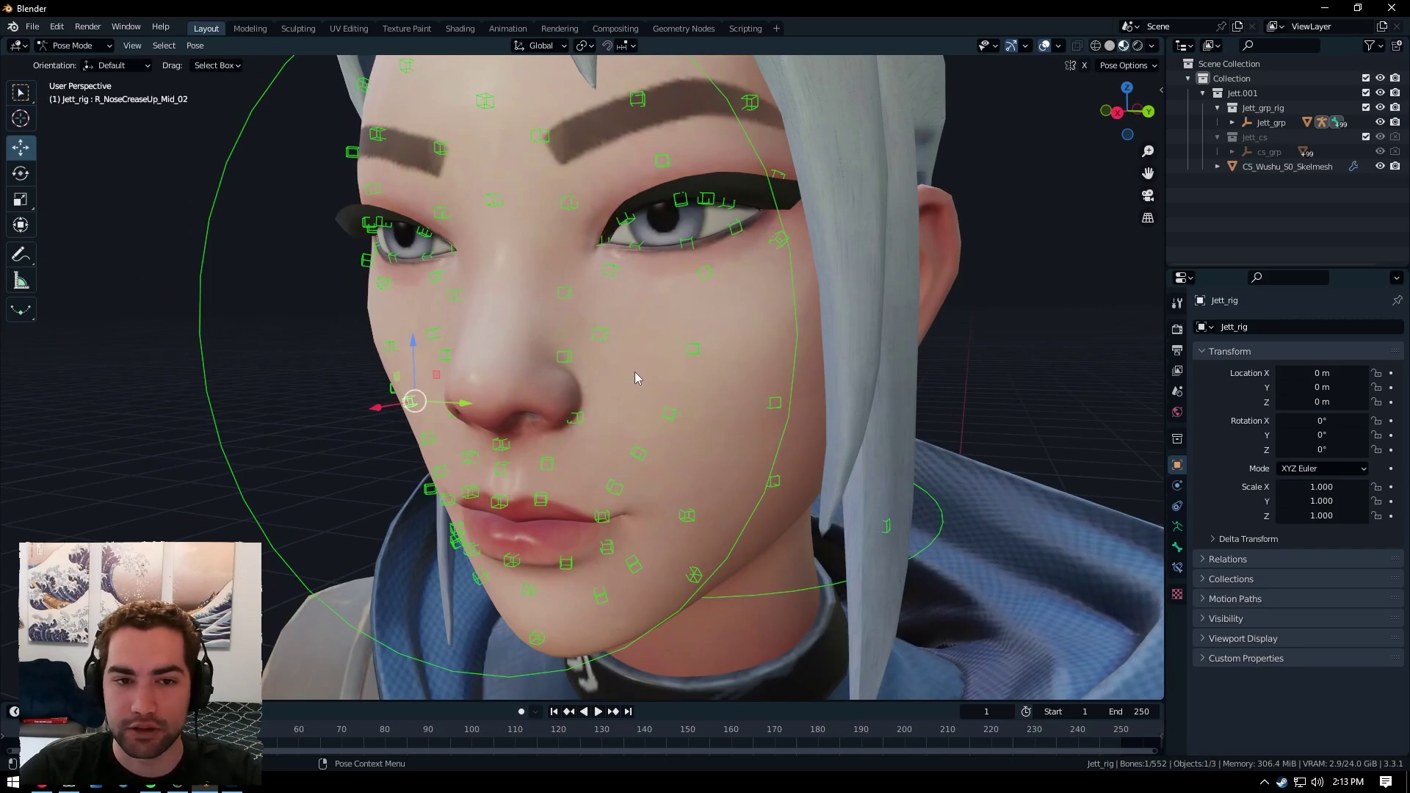
scroll(718, 333, "down", 5)
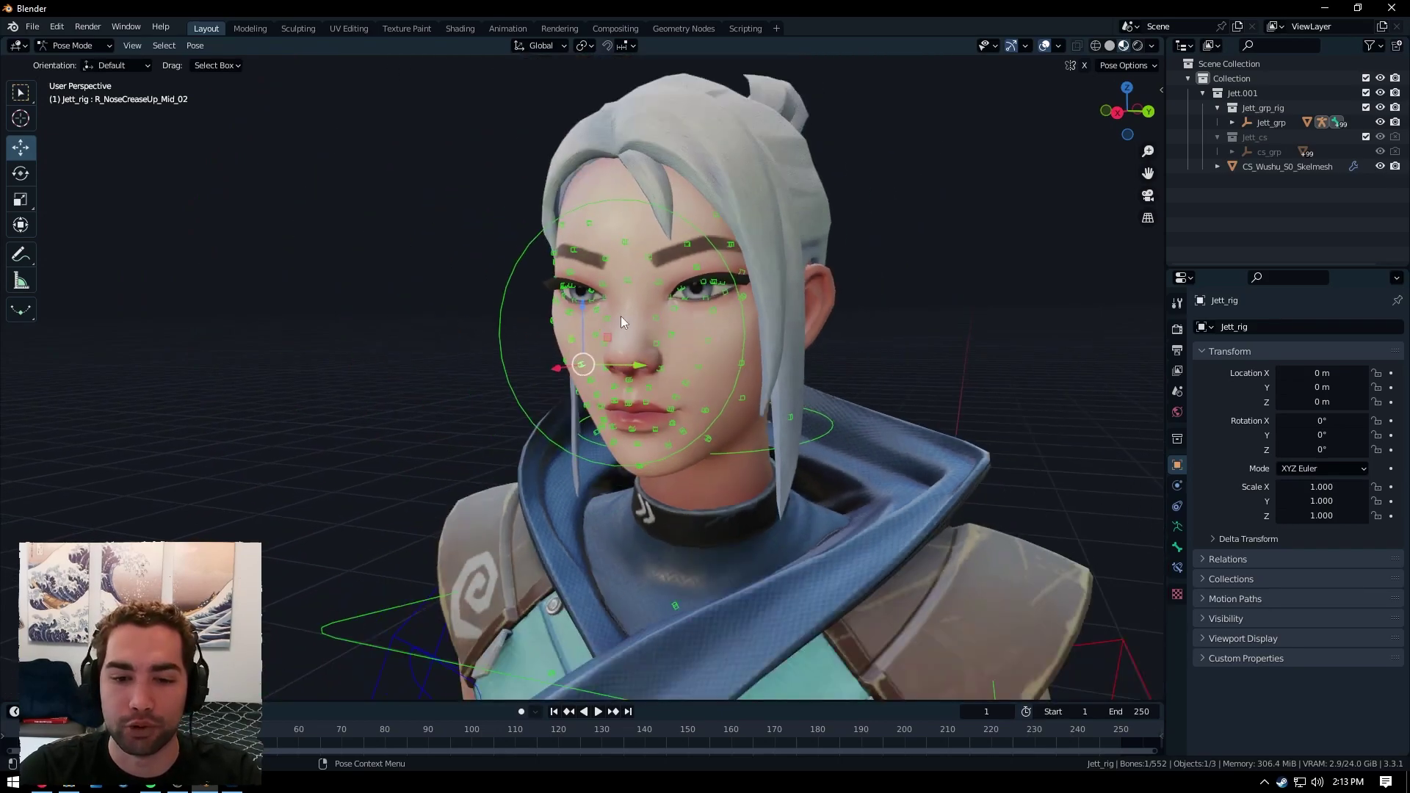
mouse_move(620, 317)
middle_mouse_down()
mouse_move(726, 323)
mouse_move(624, 316)
middle_mouse_up()
scroll(624, 316, "up", 4)
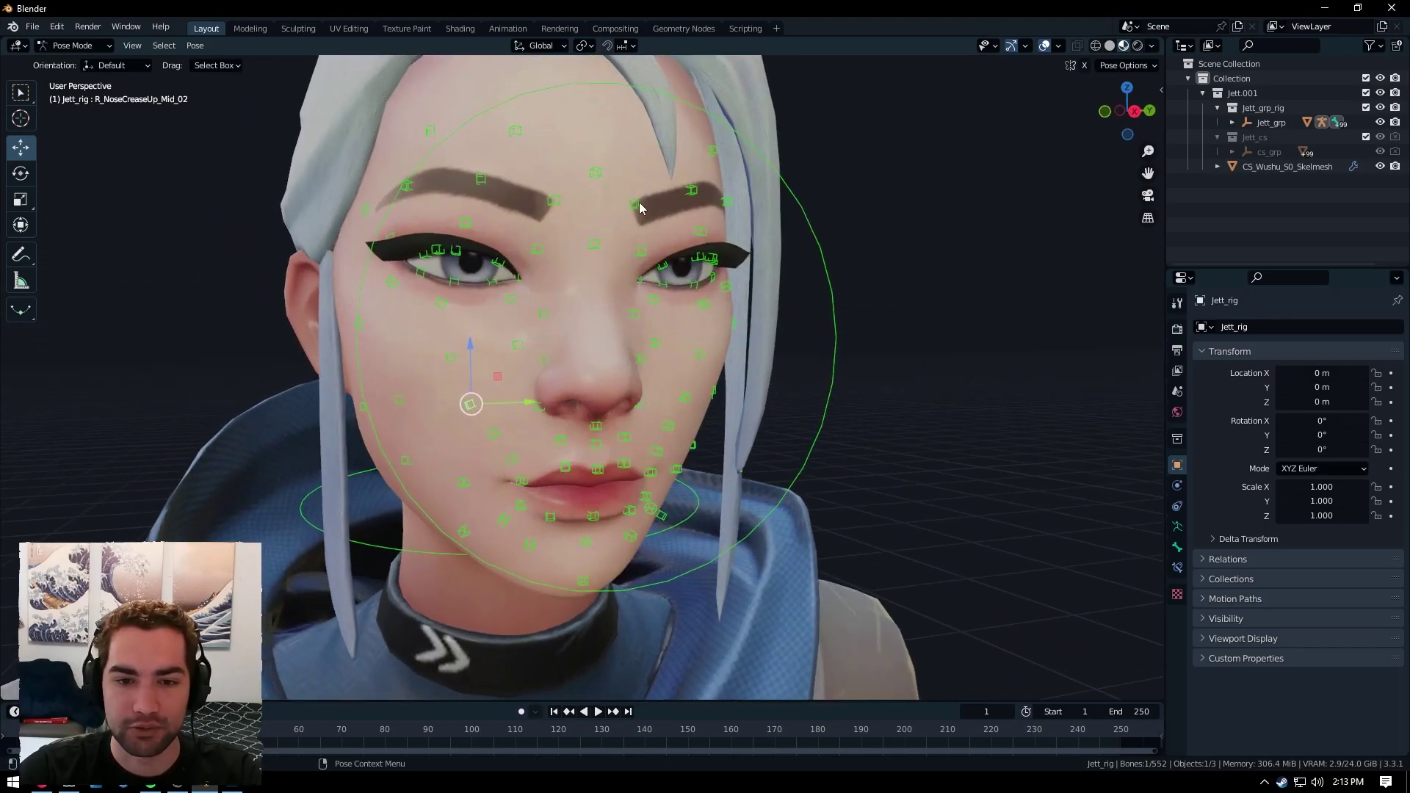
Select both inner brow controls and raise them along Z
left_click(634, 205)
middle_click_drag(635, 205, 548, 209)
left_click_drag(589, 145, 590, 107)
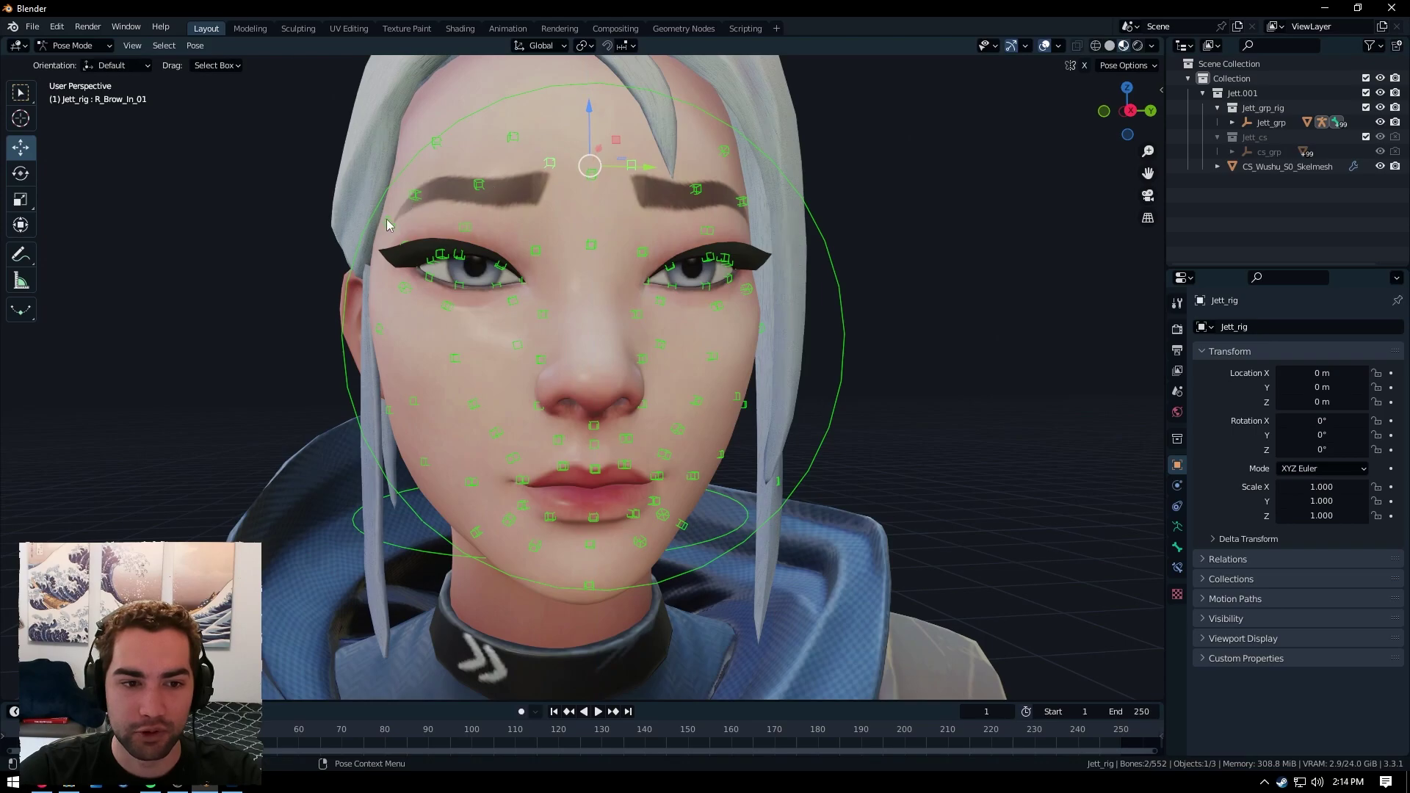
Reshape Jett's eyebrows by moving individual brow controls up and down
middle_click_drag(754, 223, 315, 268)
scroll(702, 227, "up", 5)
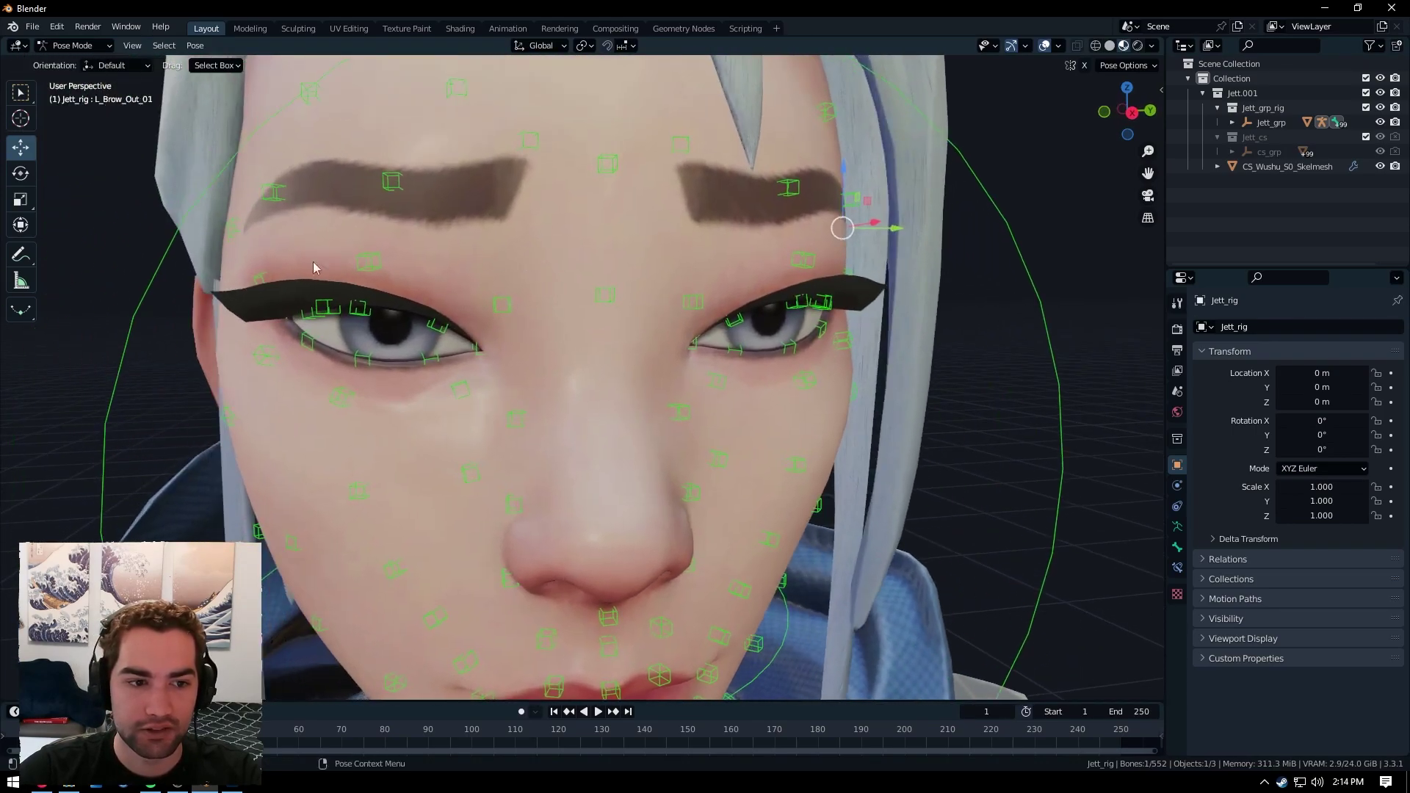
scroll(564, 224, "down", 2)
left_click_drag(564, 184, 570, 205)
left_click_drag(455, 158, 454, 116)
left_click(723, 202)
left_click_drag(721, 151, 721, 128)
Undo the last facial control changes
scroll(689, 272, "down", 10)
key("ctrl+z")
key("ctrl+z")
key("ctrl+z")
key("ctrl+z")
Raise Jett's left foot IK control about 0.32 m along Z and move it forward along X
middle_click_drag(892, 359, 1039, 481)
middle_click_drag(1039, 481, 757, 110, "shift")
scroll(742, 536, "down", 3)
middle_click_drag(742, 536, 705, 397)
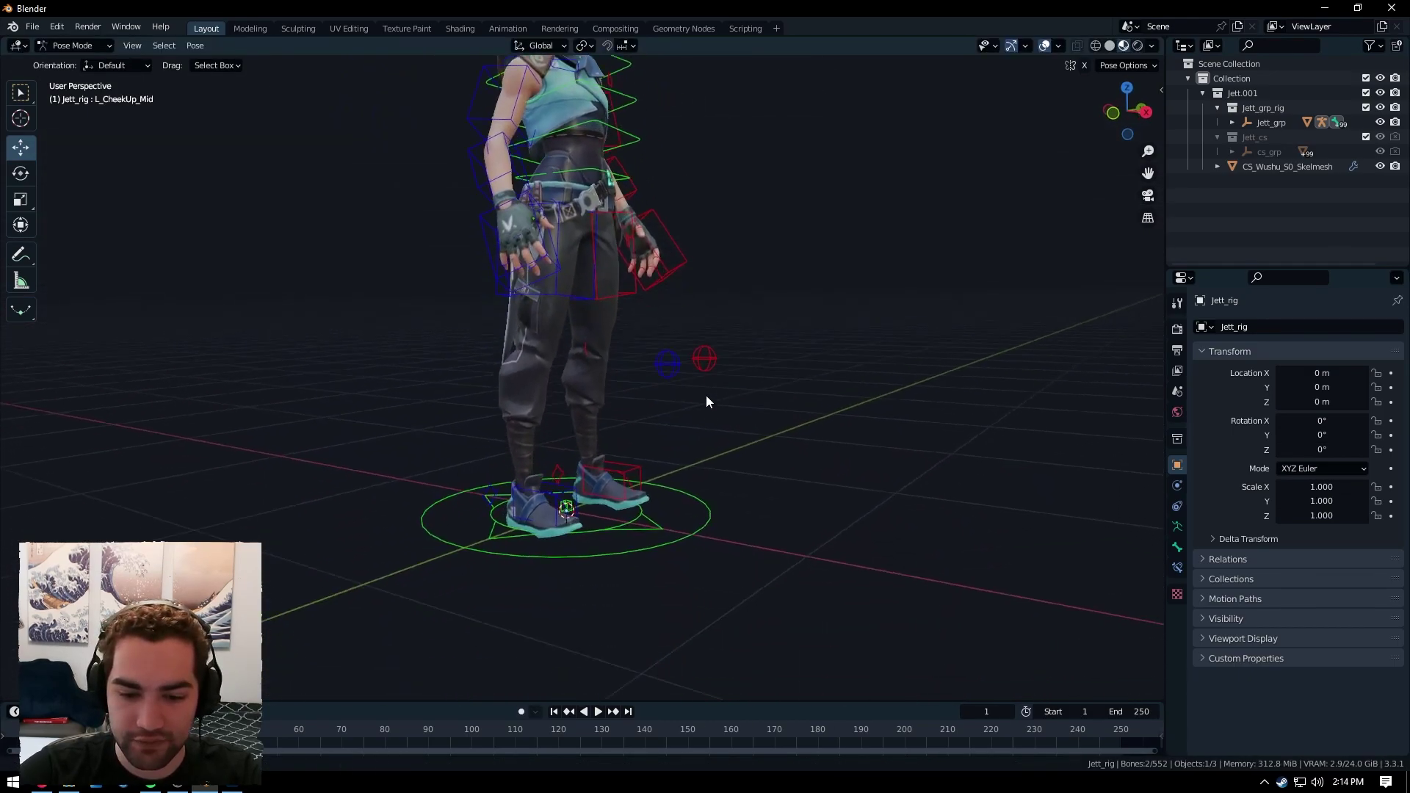
scroll(624, 464, "up", 4)
middle_click_drag(636, 358, 637, 464, "shift")
key("g")
key("z")
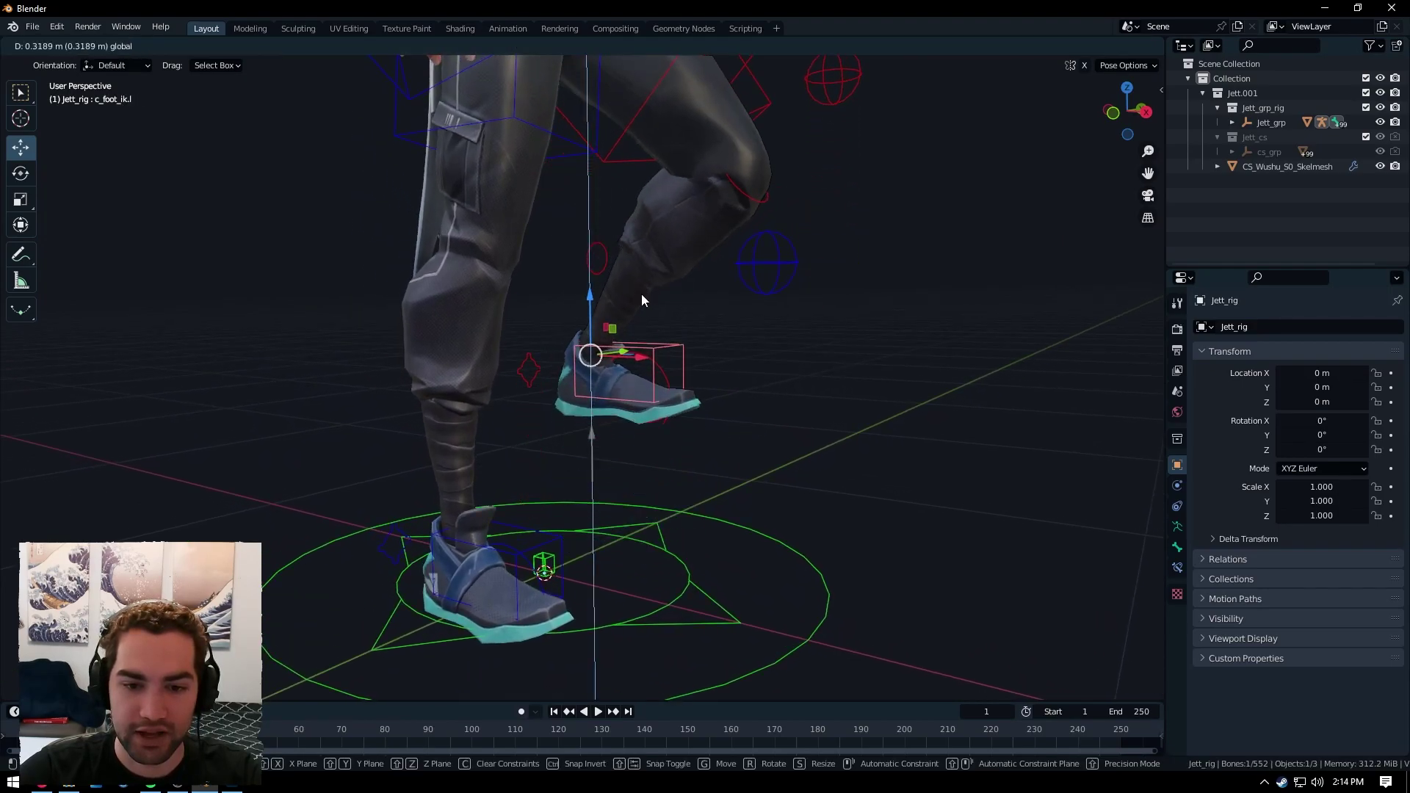
key("x")
left_click_drag(836, 368, 753, 361)
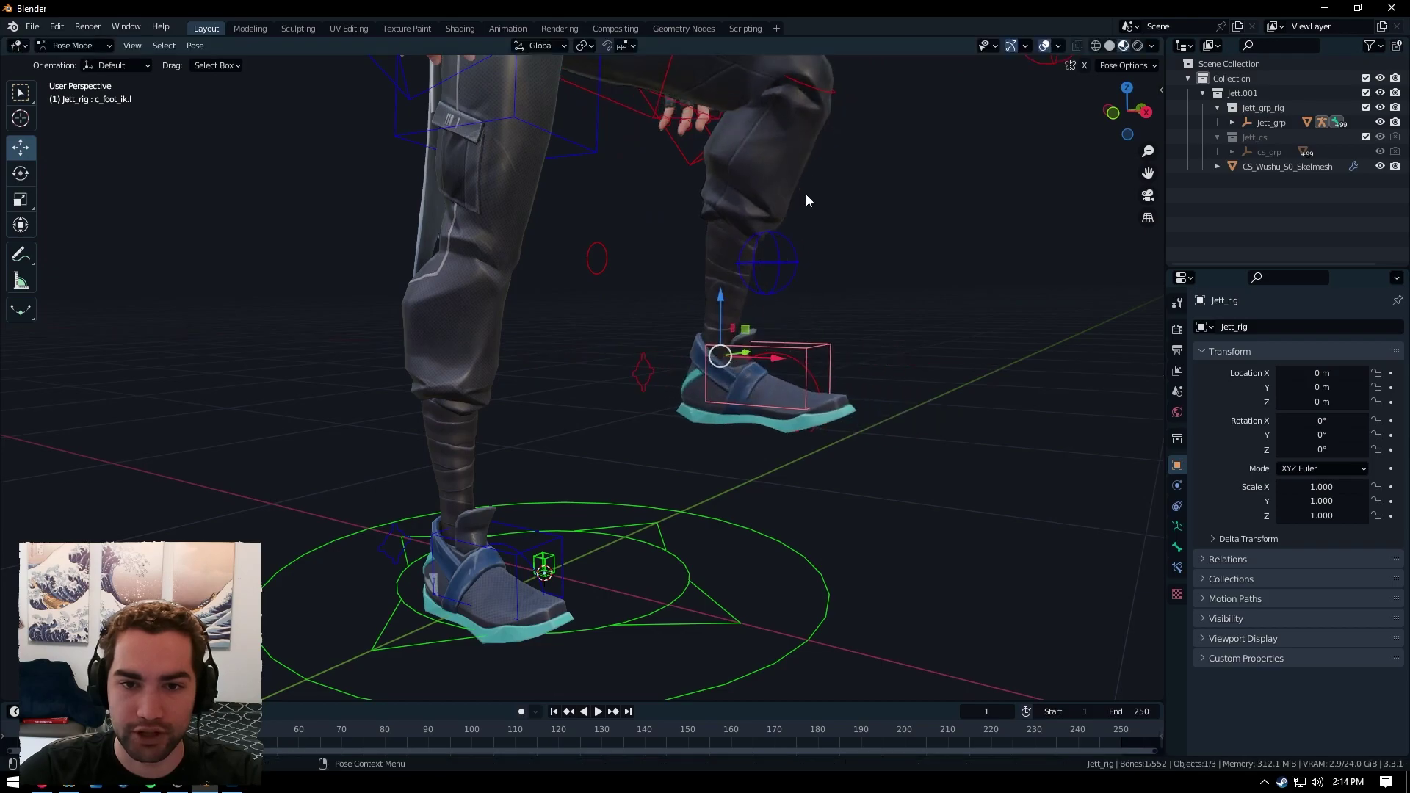
Roll Jett's left foot by moving its foot roll cursor upward along Z
middle_click_drag(805, 194, 689, 333, "shift")
scroll(751, 301, "down", 3)
scroll(688, 332, "up", 4)
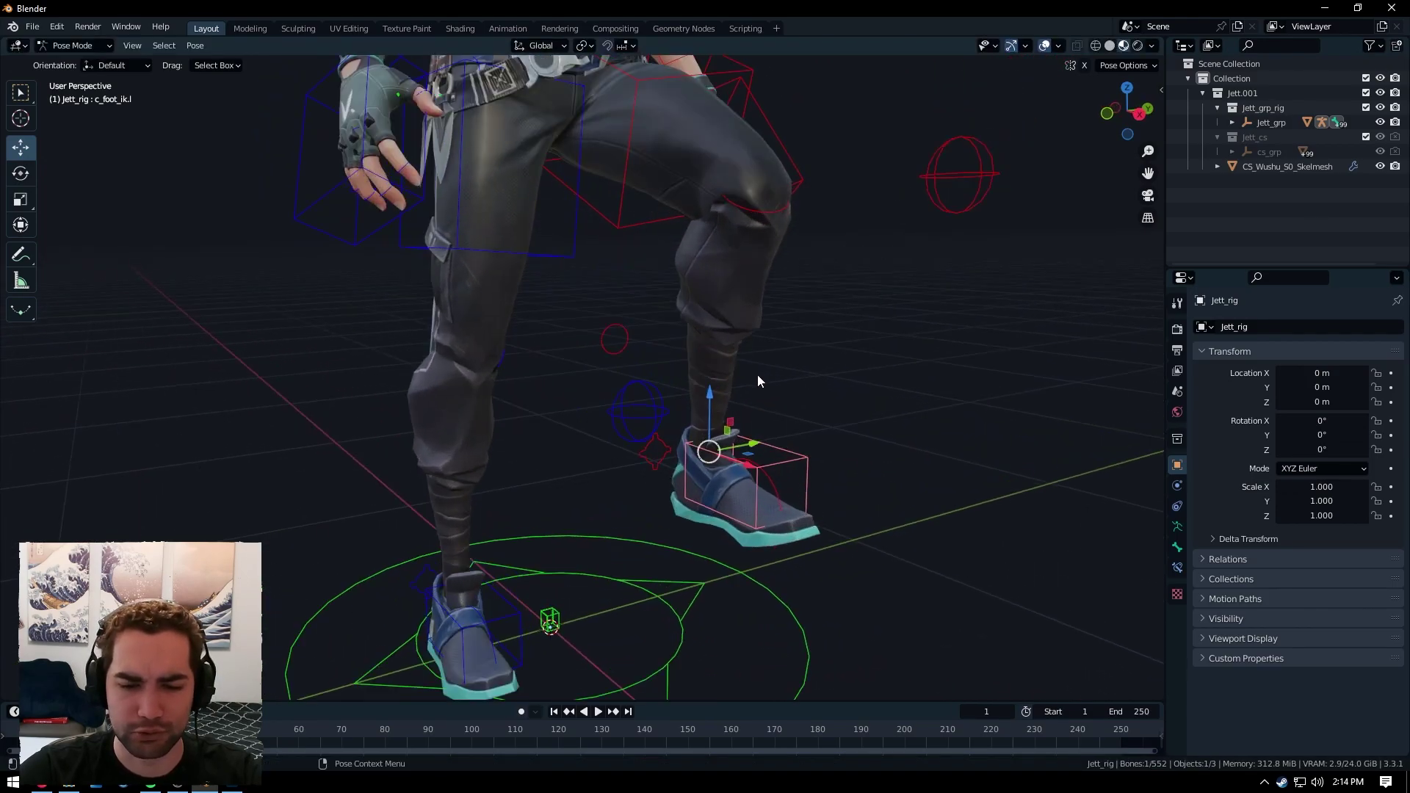
left_click(631, 459)
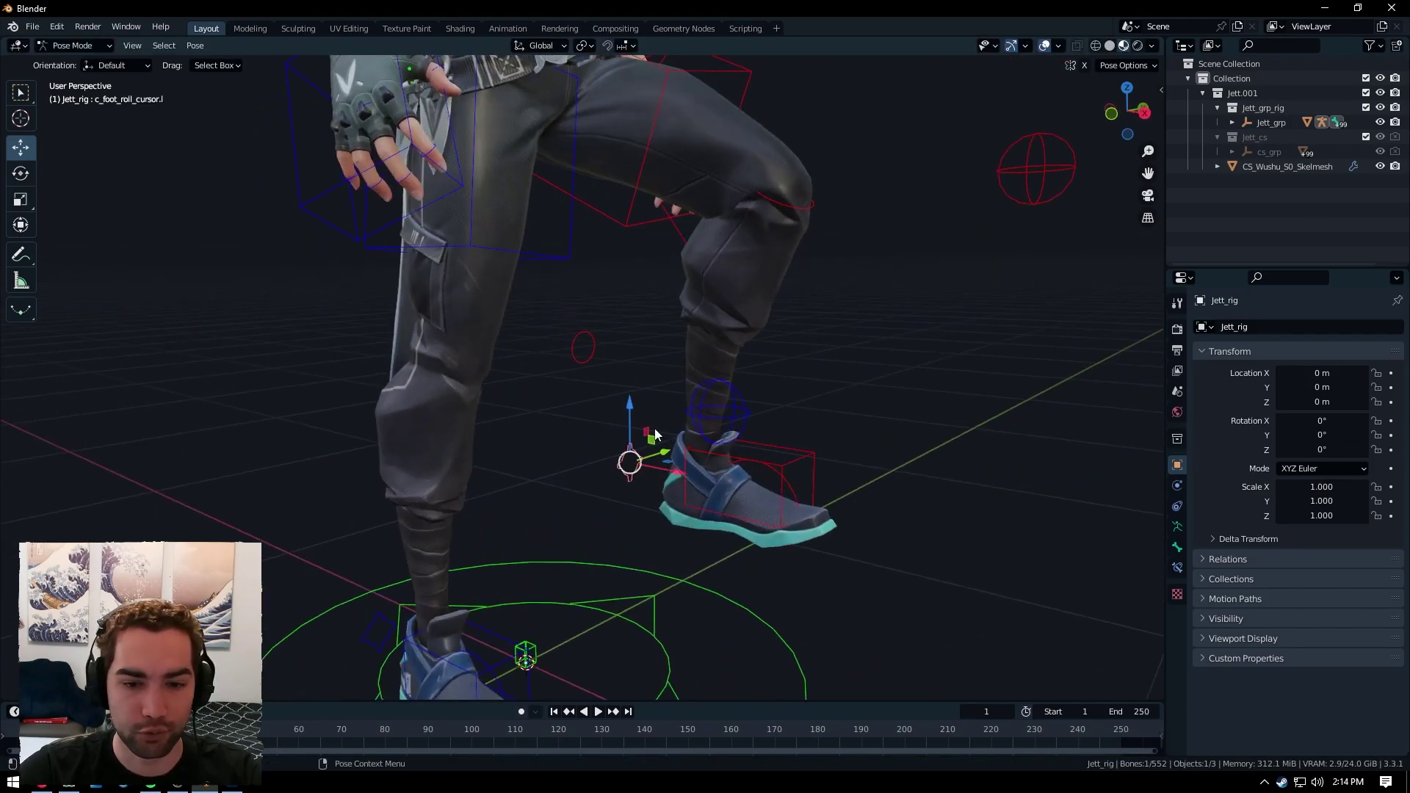
key("g")
key("z")
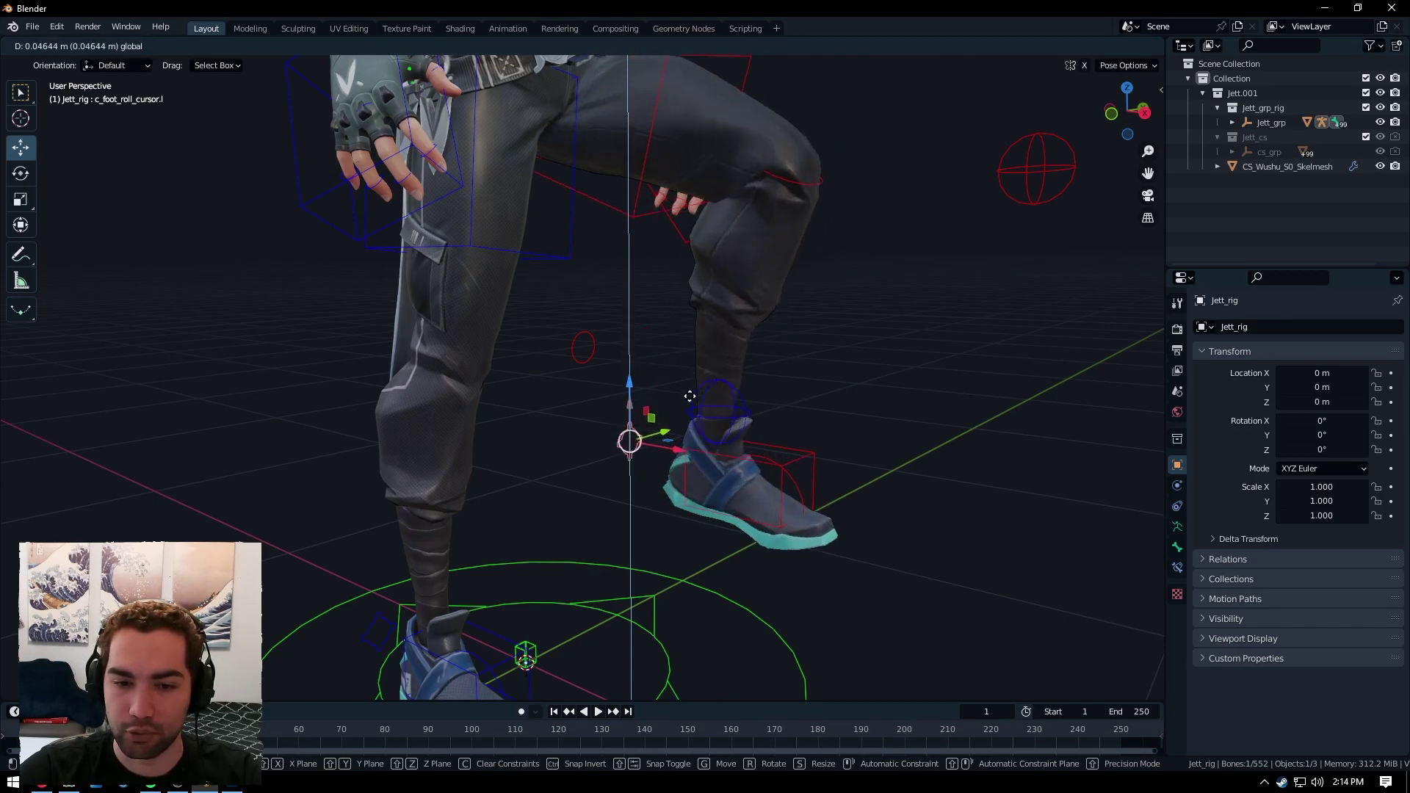
left_click(690, 359)
Swing Jett's left knee outward by moving the left leg pole control along global Y
left_click(589, 349)
middle_click_drag(694, 322, 795, 235)
left_click(822, 208)
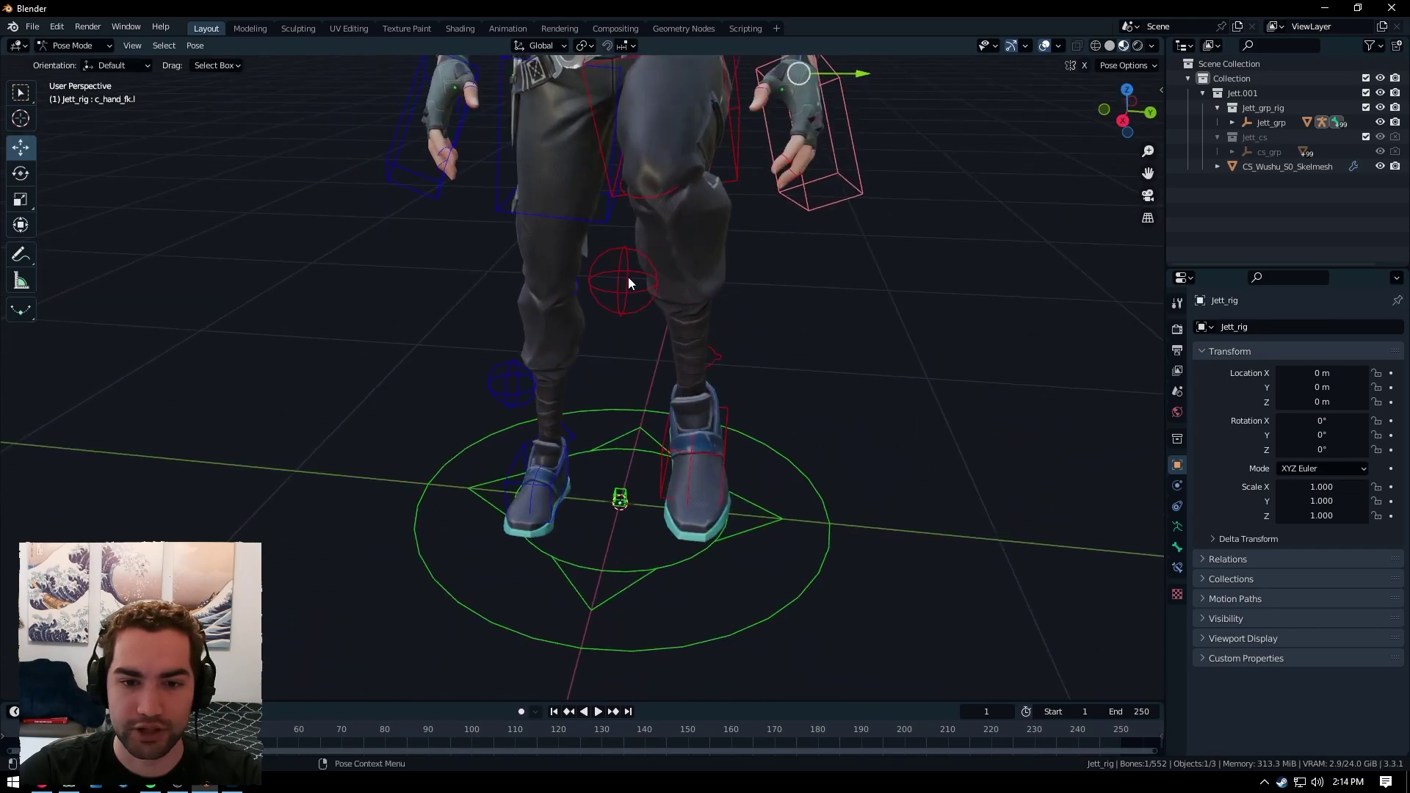
middle_click_drag(543, 222, 580, 232)
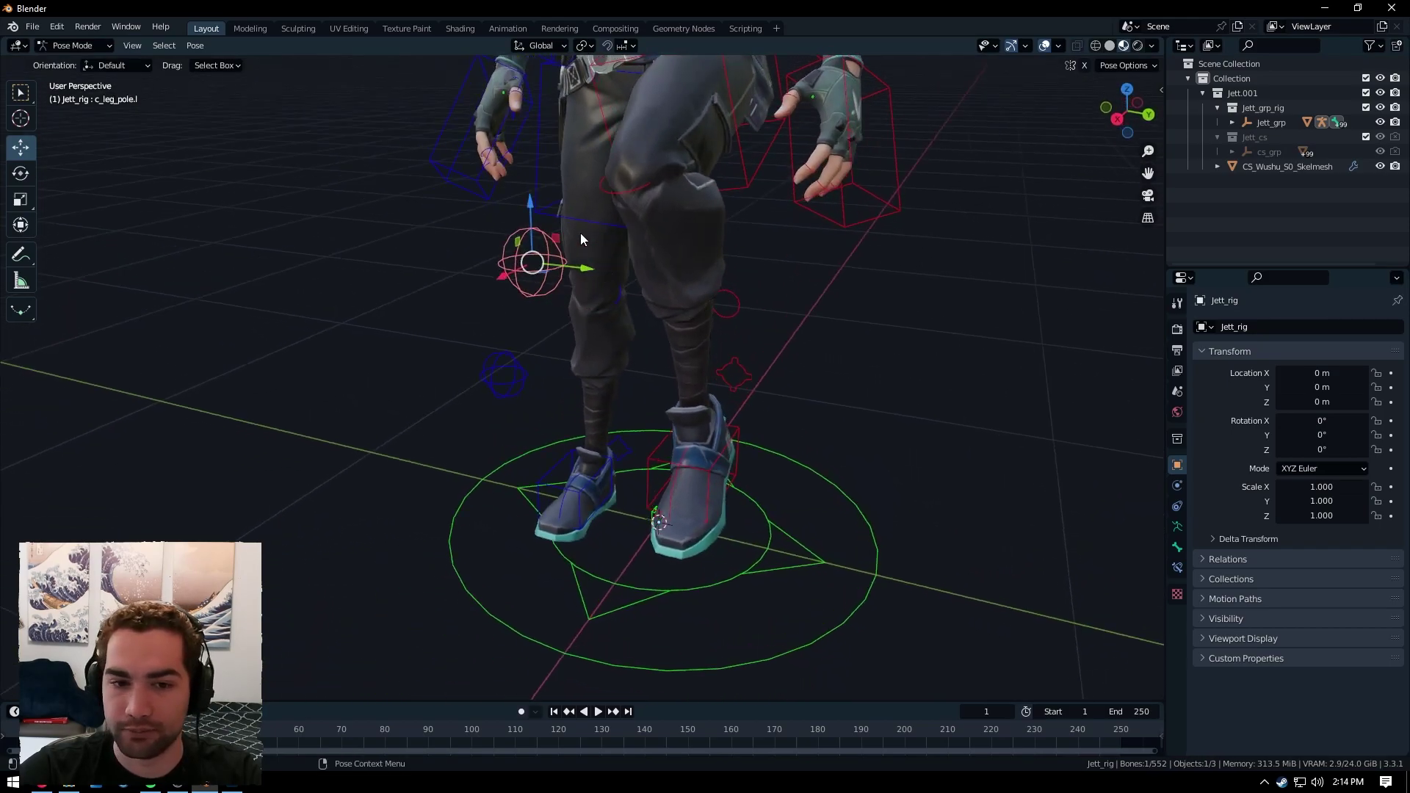
key("g")
key("y")
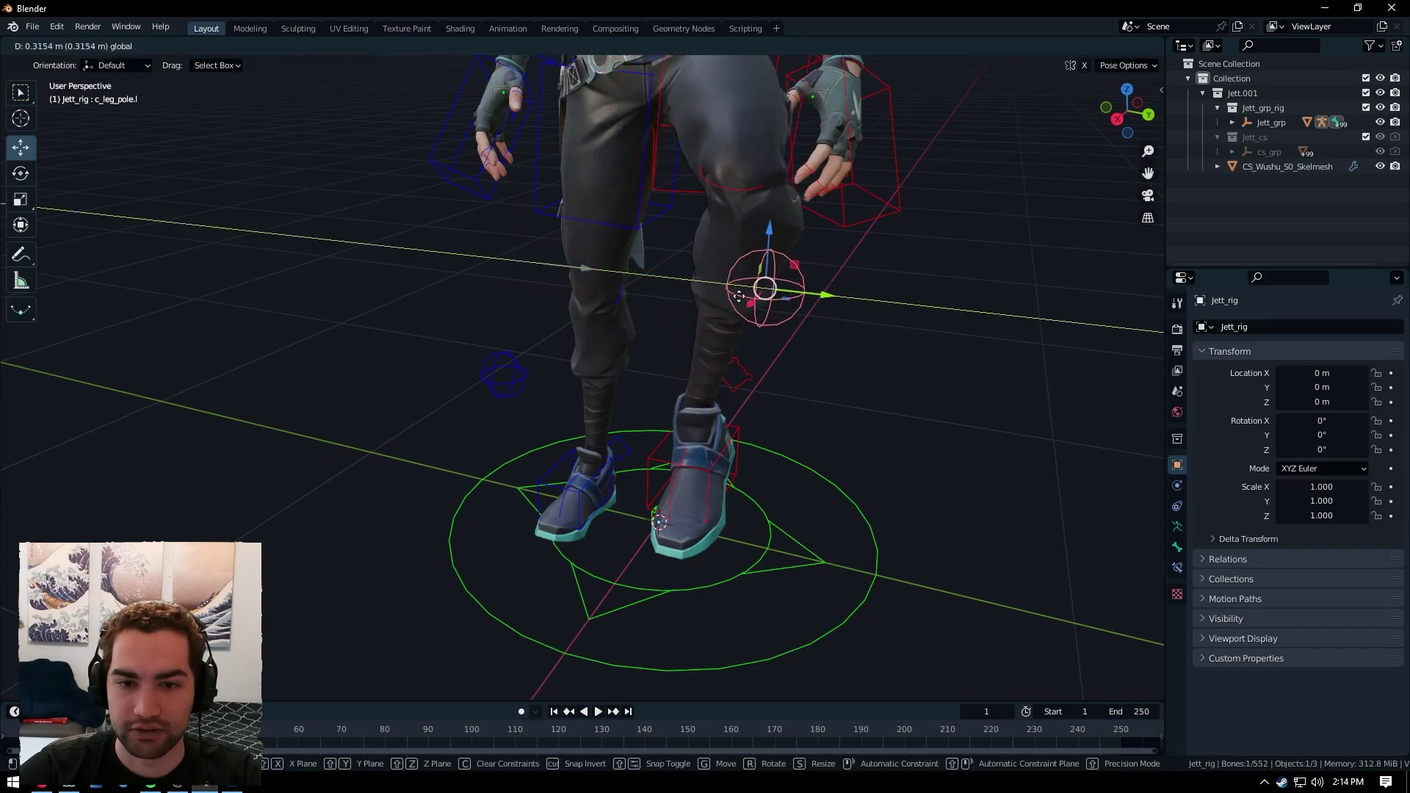
left_click(875, 299)
Try to shift the character along Y with the trajectory control at her feet
middle_click_drag(875, 299, 752, 483)
left_click(742, 469)
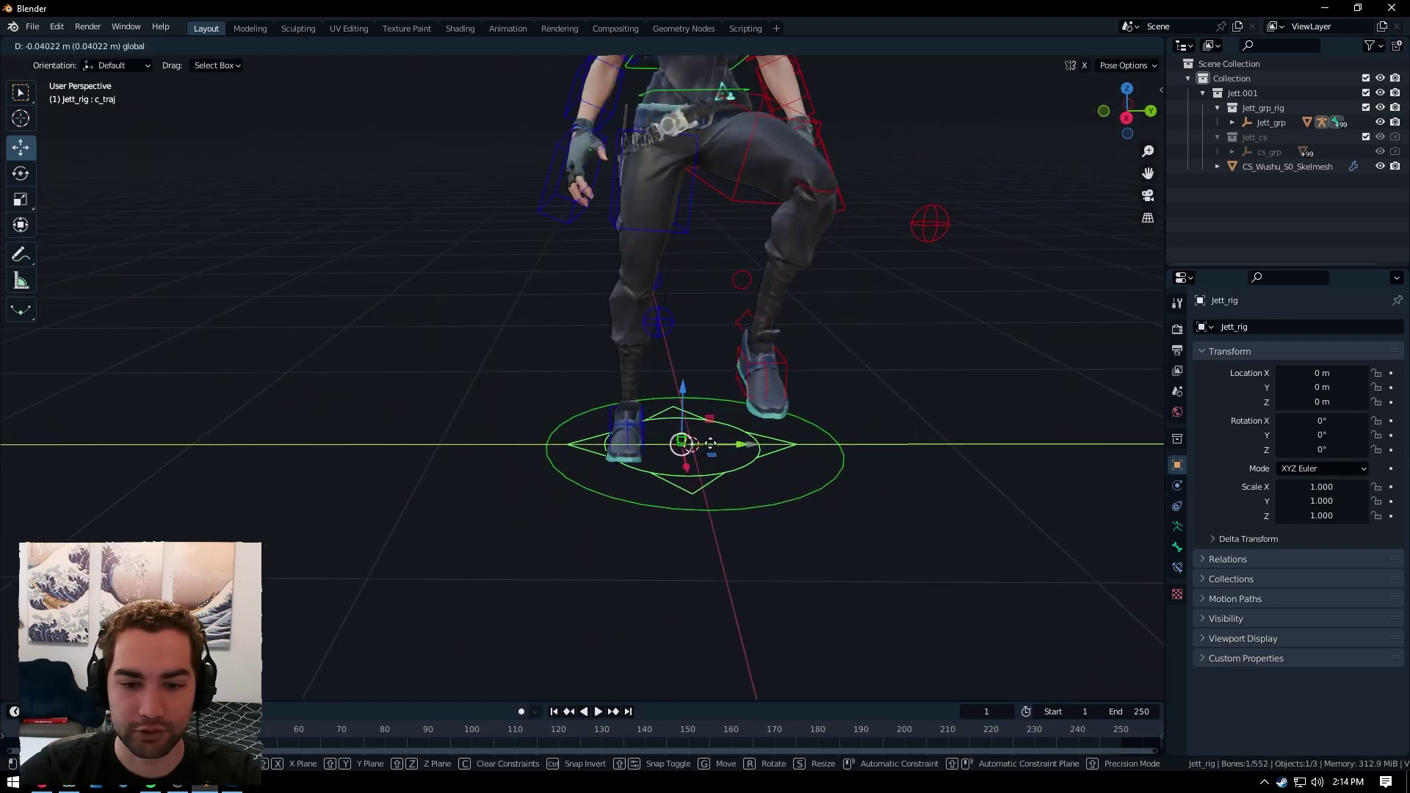
left_click(727, 303)
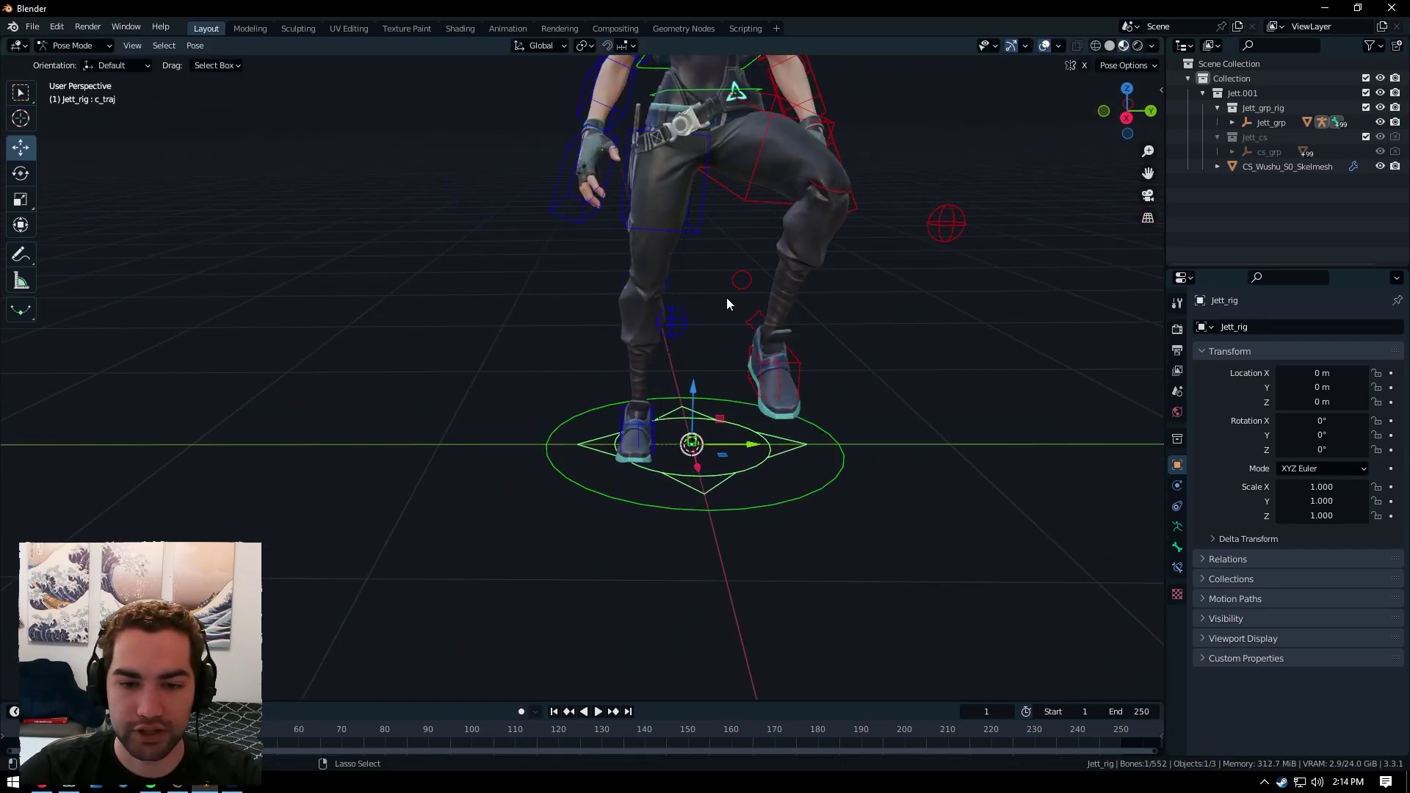
Select the right upper arm FK control and rotate it with the Rotate tool
middle_click_drag(726, 298, 637, 279)
middle_click_drag(723, 286, 797, 293)
left_click(696, 287)
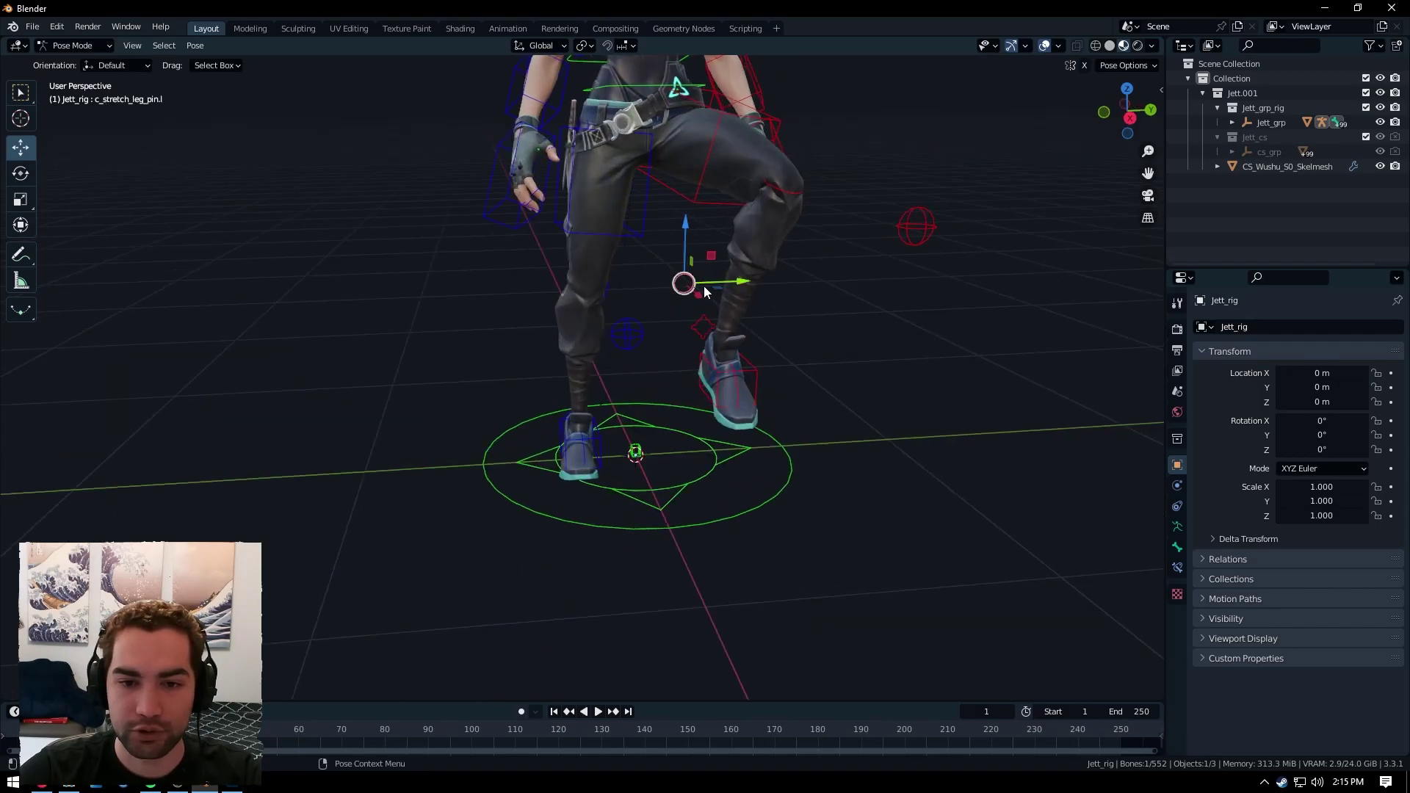
middle_click_drag(704, 285, 904, 293)
middle_click_drag(1014, 264, 739, 358)
left_click(623, 350)
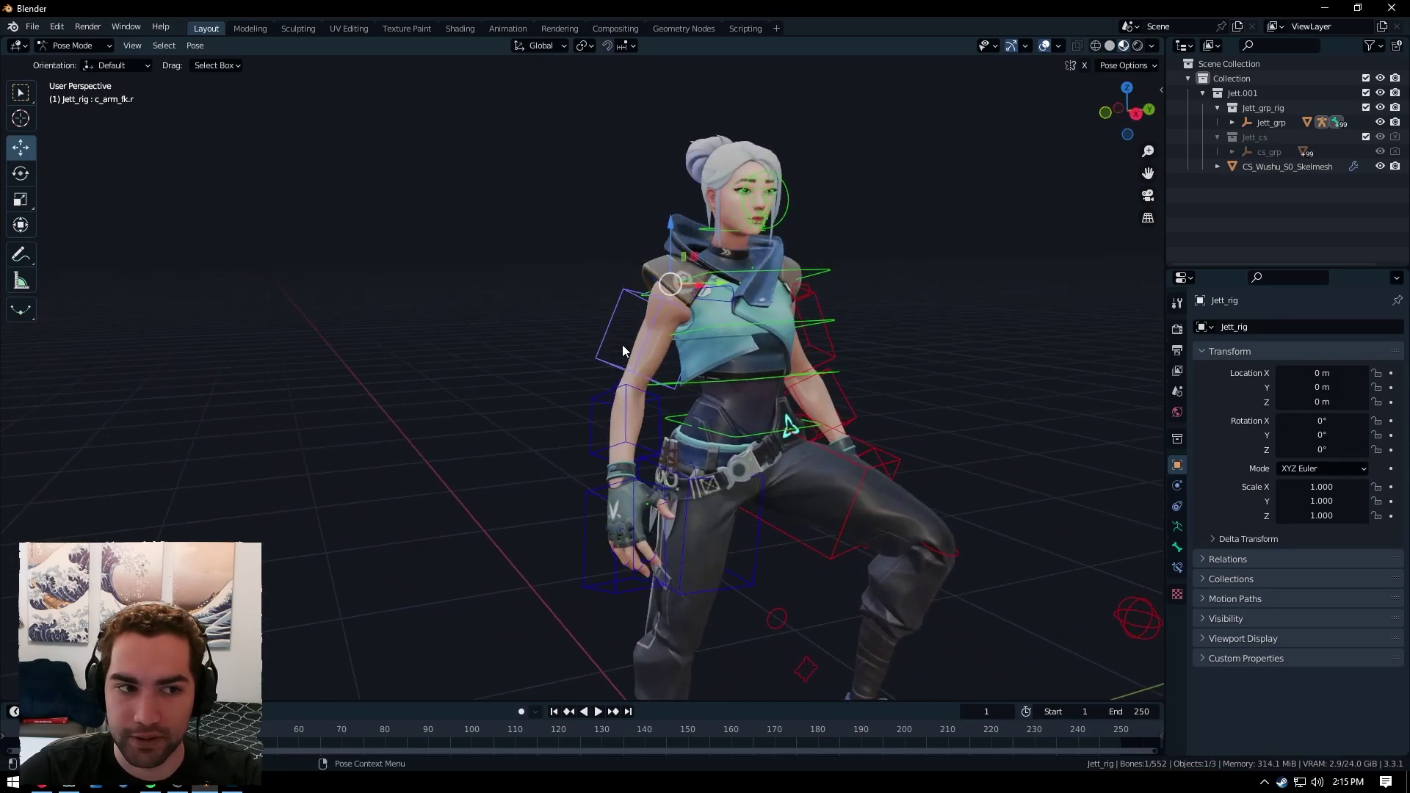
left_click(21, 175)
left_click_drag(619, 297, 654, 297)
middle_click_drag(654, 297, 788, 335)
scroll(805, 230, "up", 4)
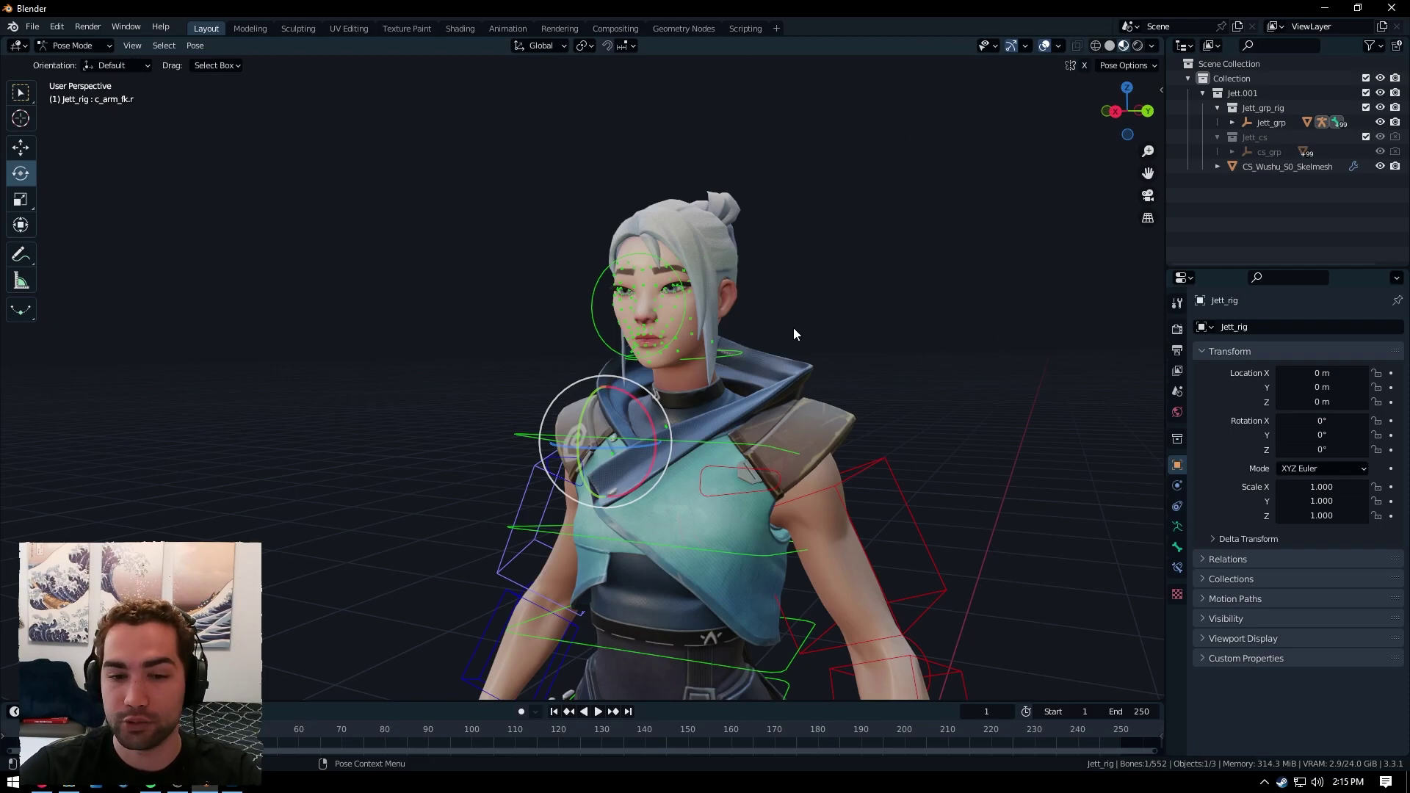
middle_click_drag(688, 285, 744, 300)
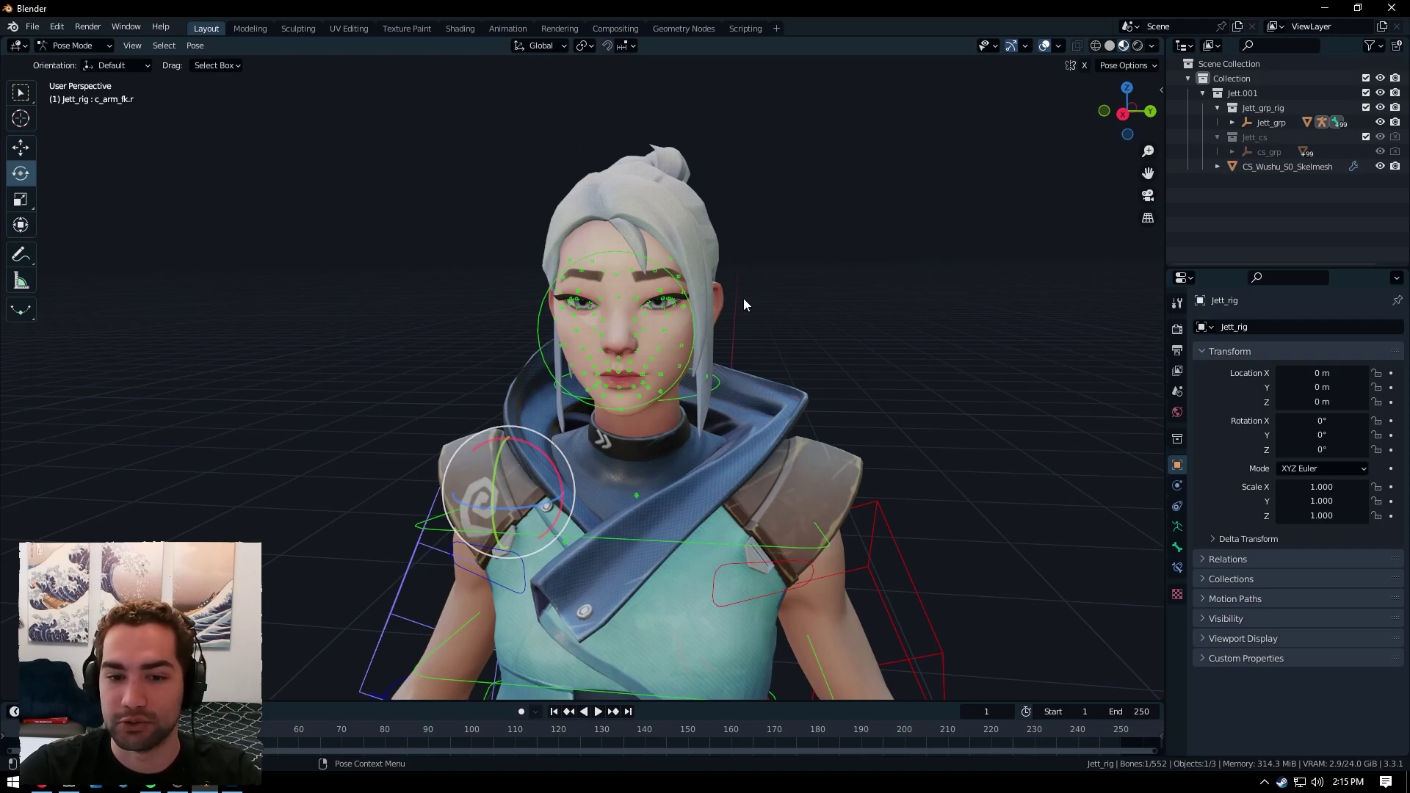
mouse_move(725, 289)
middle_mouse_down()
mouse_move(652, 278)
mouse_move(738, 298)
middle_mouse_up()
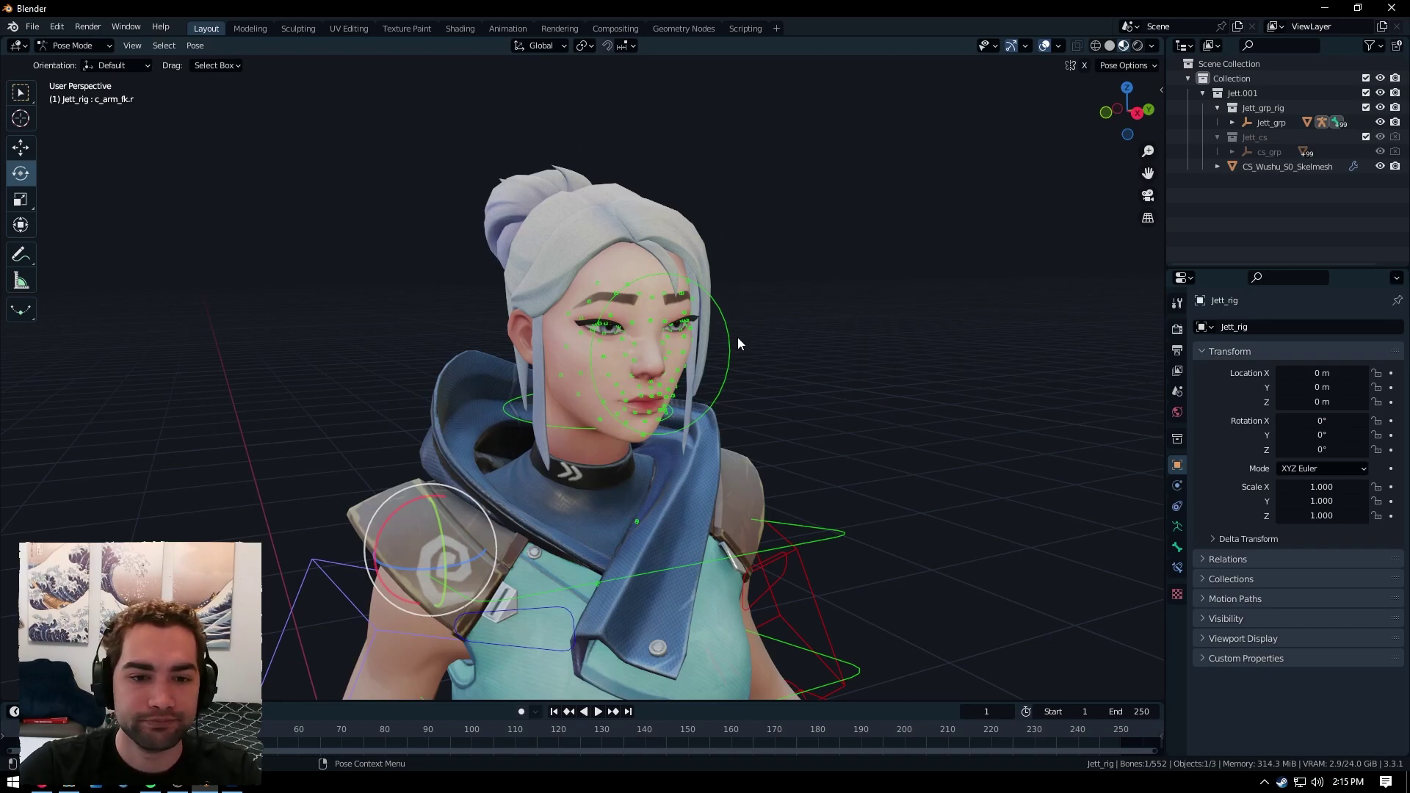
middle_click_drag(737, 337, 743, 426)
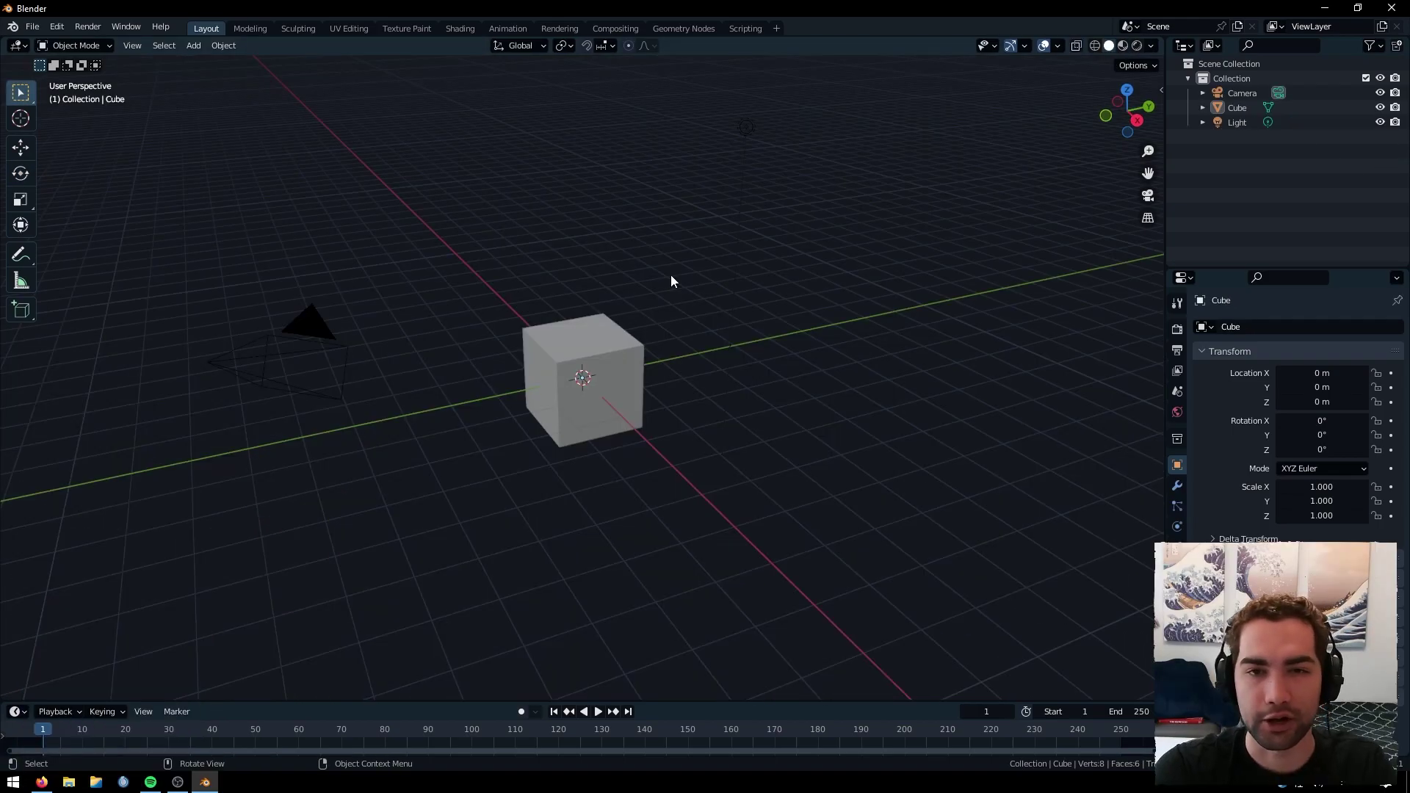
Delete the default camera, cube and light from the new scene
key("a")
key("x")
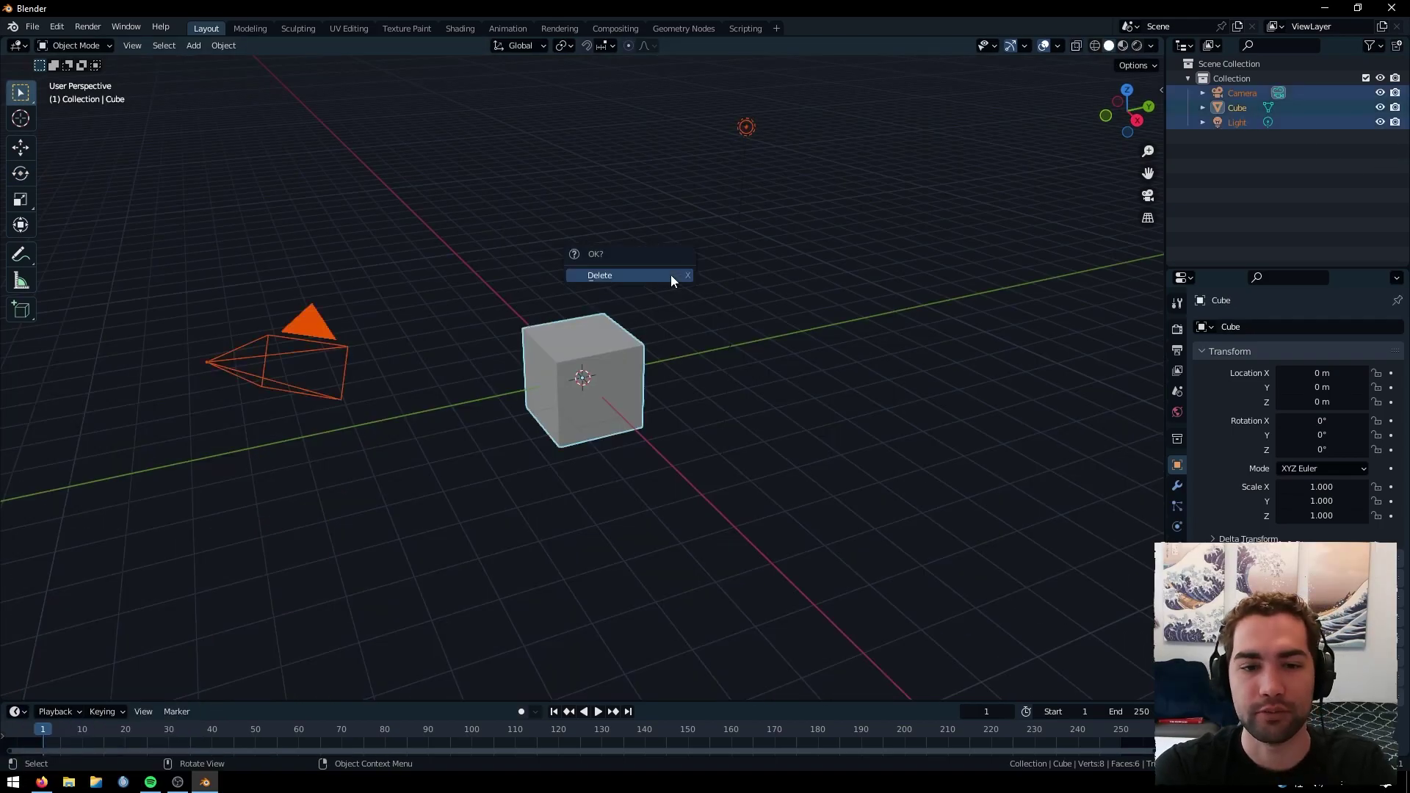
left_click(668, 277)
Append the Kutuza collection from Jett.blend in the Kutuza Valorant Agents Pack folder
left_click(32, 27)
left_click(77, 190)
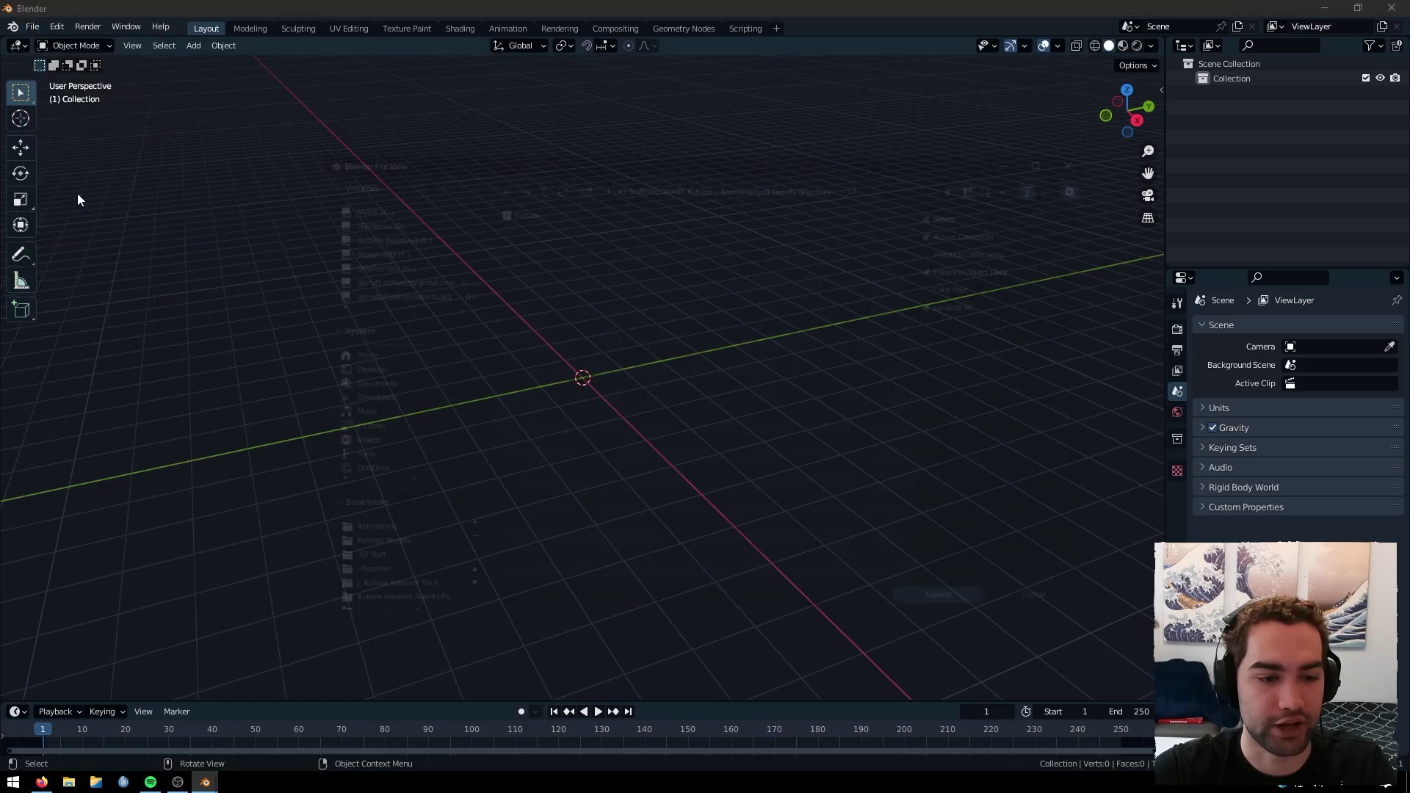
scroll(402, 523, "down", 2)
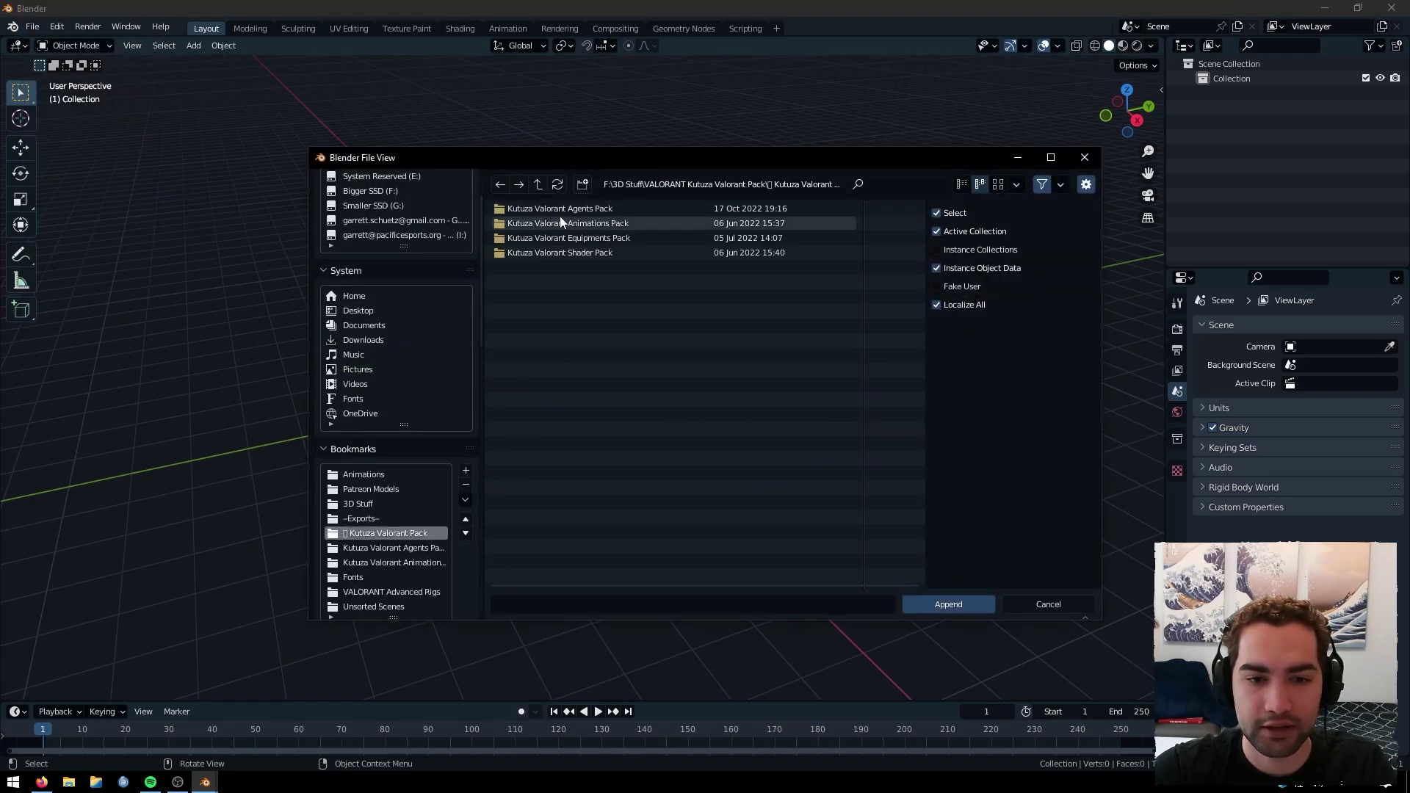
double_click(561, 212)
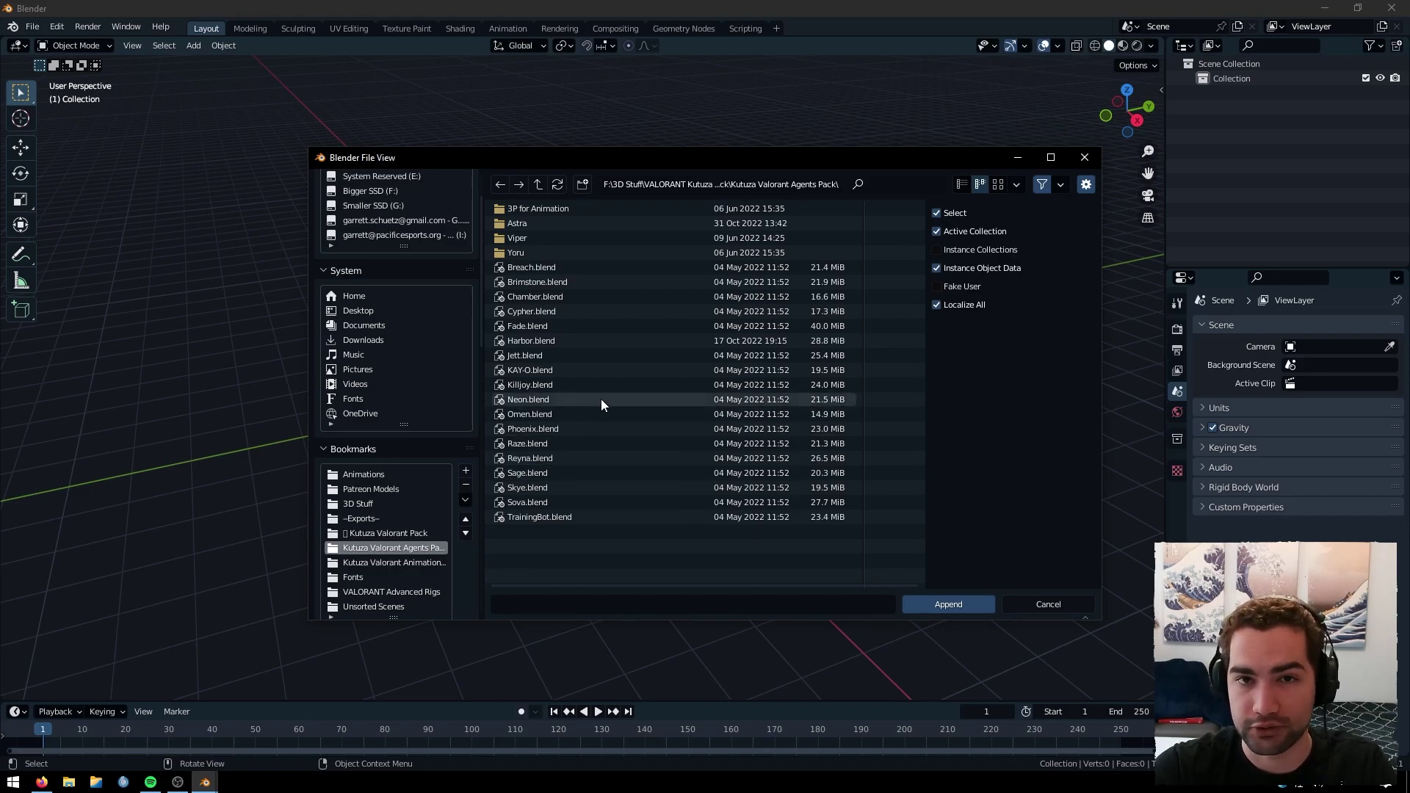
double_click(535, 355)
double_click(527, 238)
double_click(528, 211)
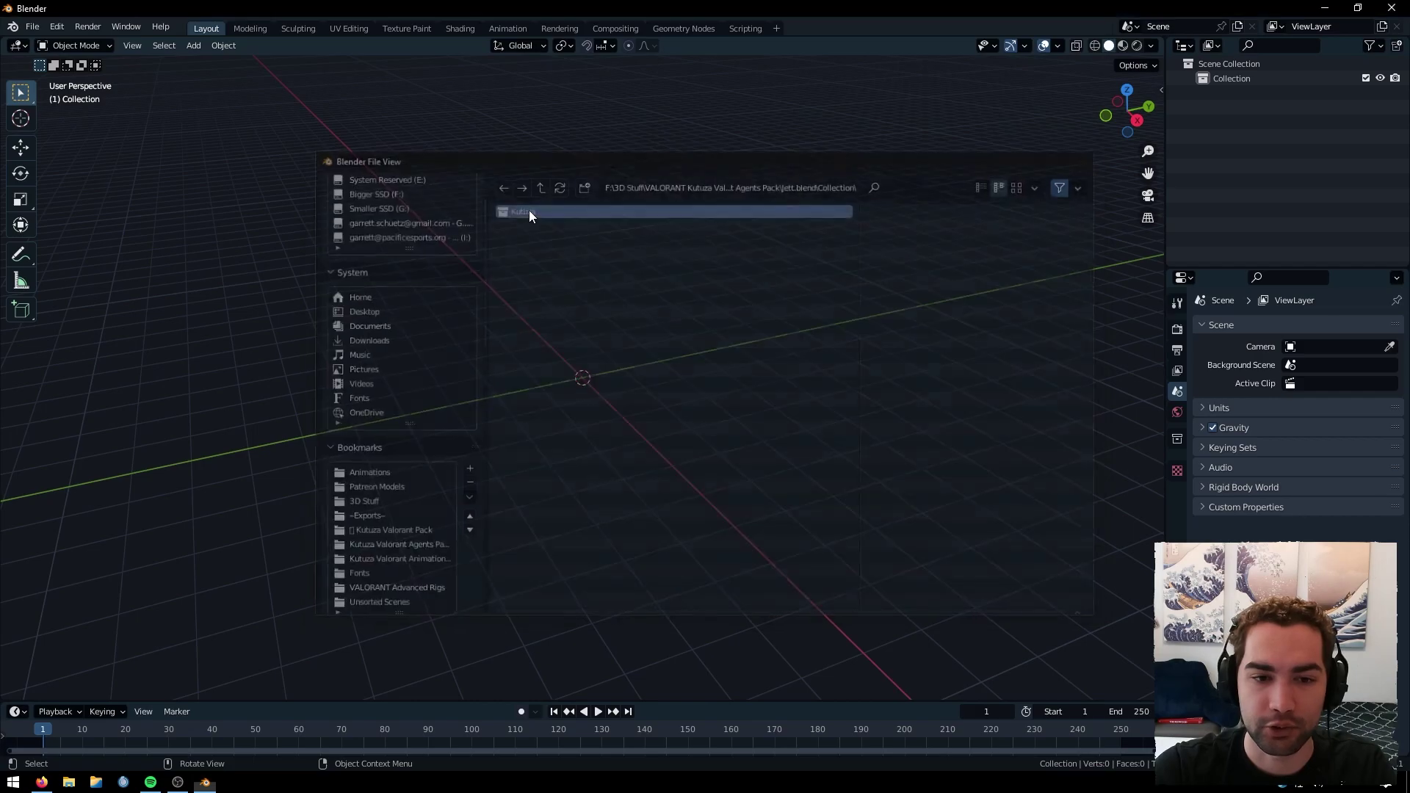
Deselect the appended Jett model and examine the bones on her head up close
scroll(580, 300, "up", 8)
middle_click_drag(602, 181, 585, 152)
left_click(724, 163)
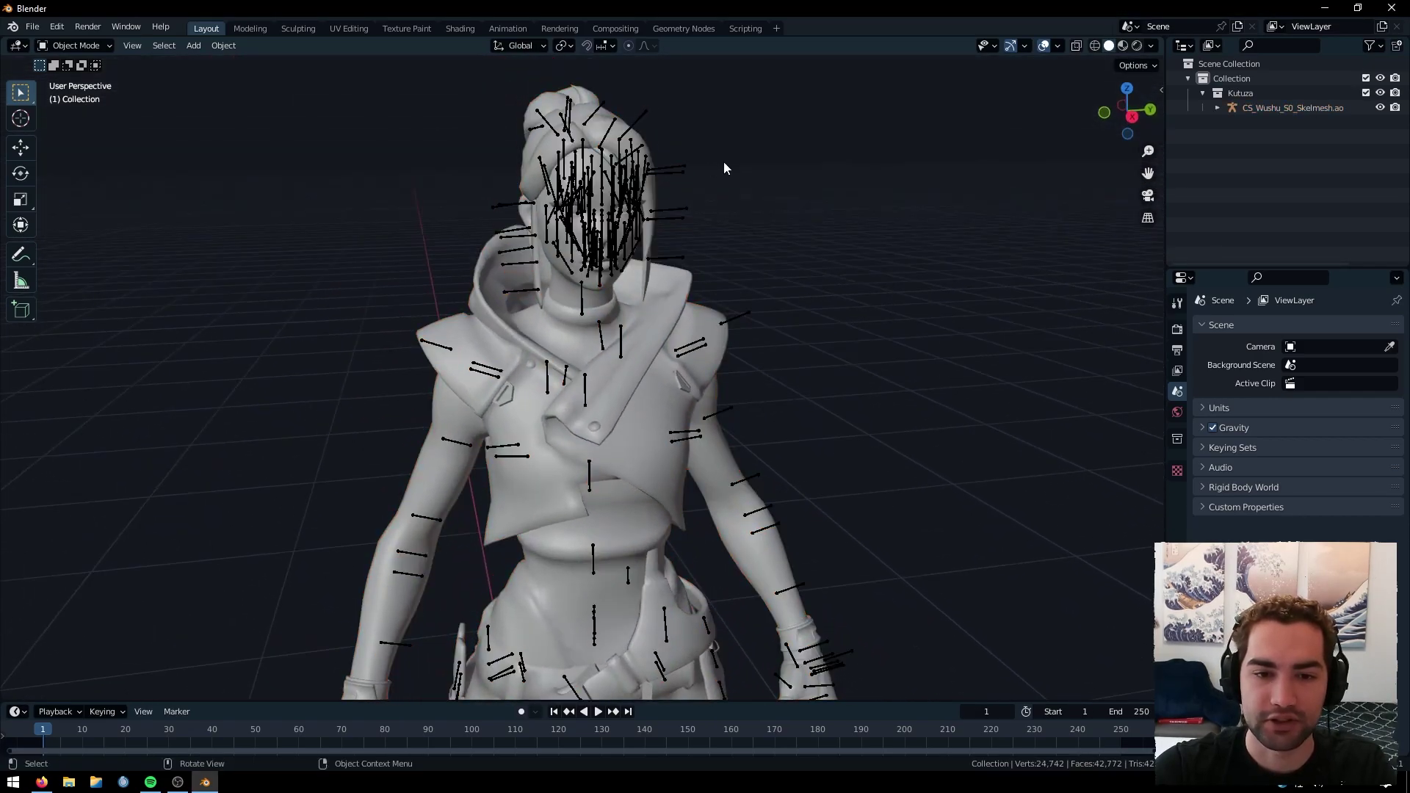
scroll(724, 168, "up", 5)
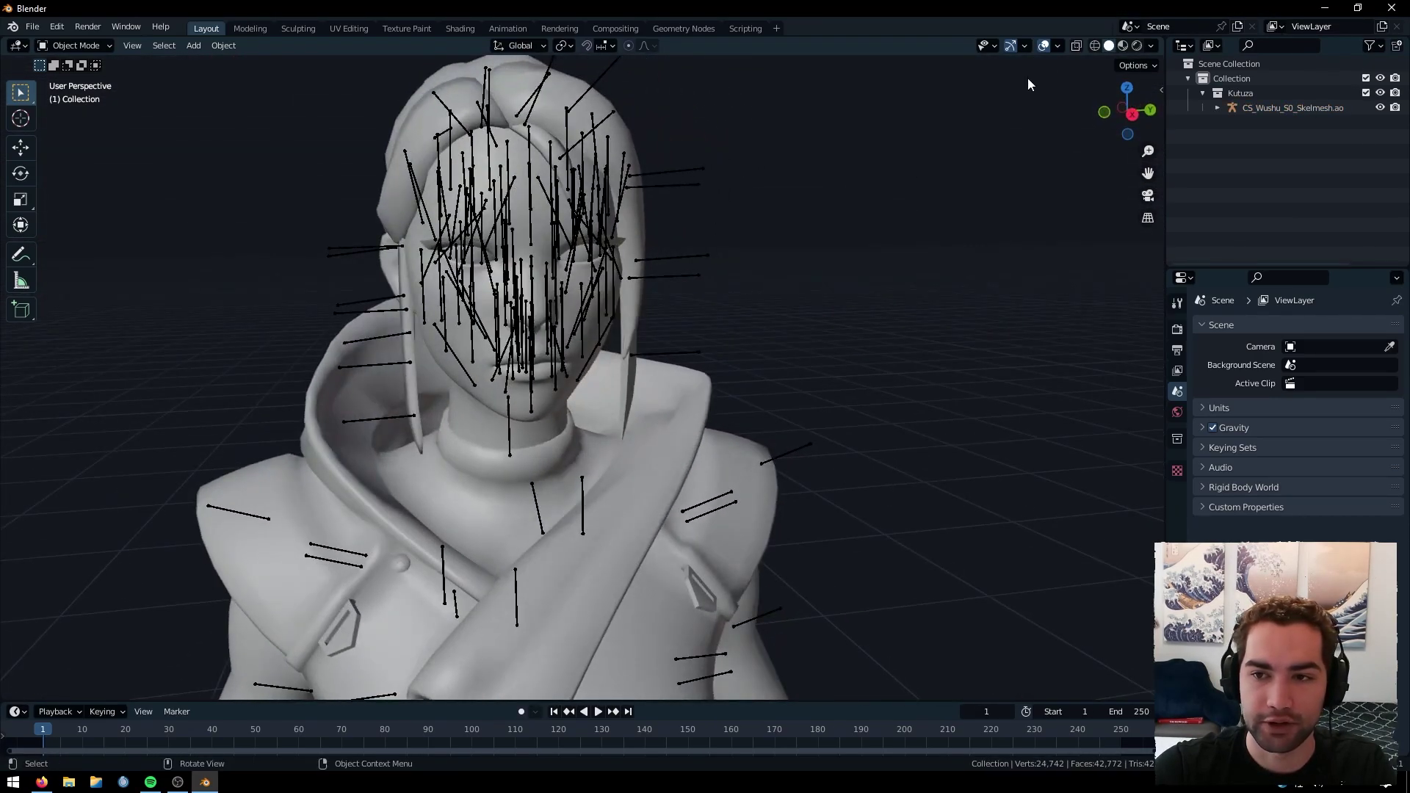
Switch the viewport to Material Preview shading and view the textured Jett model from an angle
left_click(1122, 46)
scroll(690, 425, "down", 8)
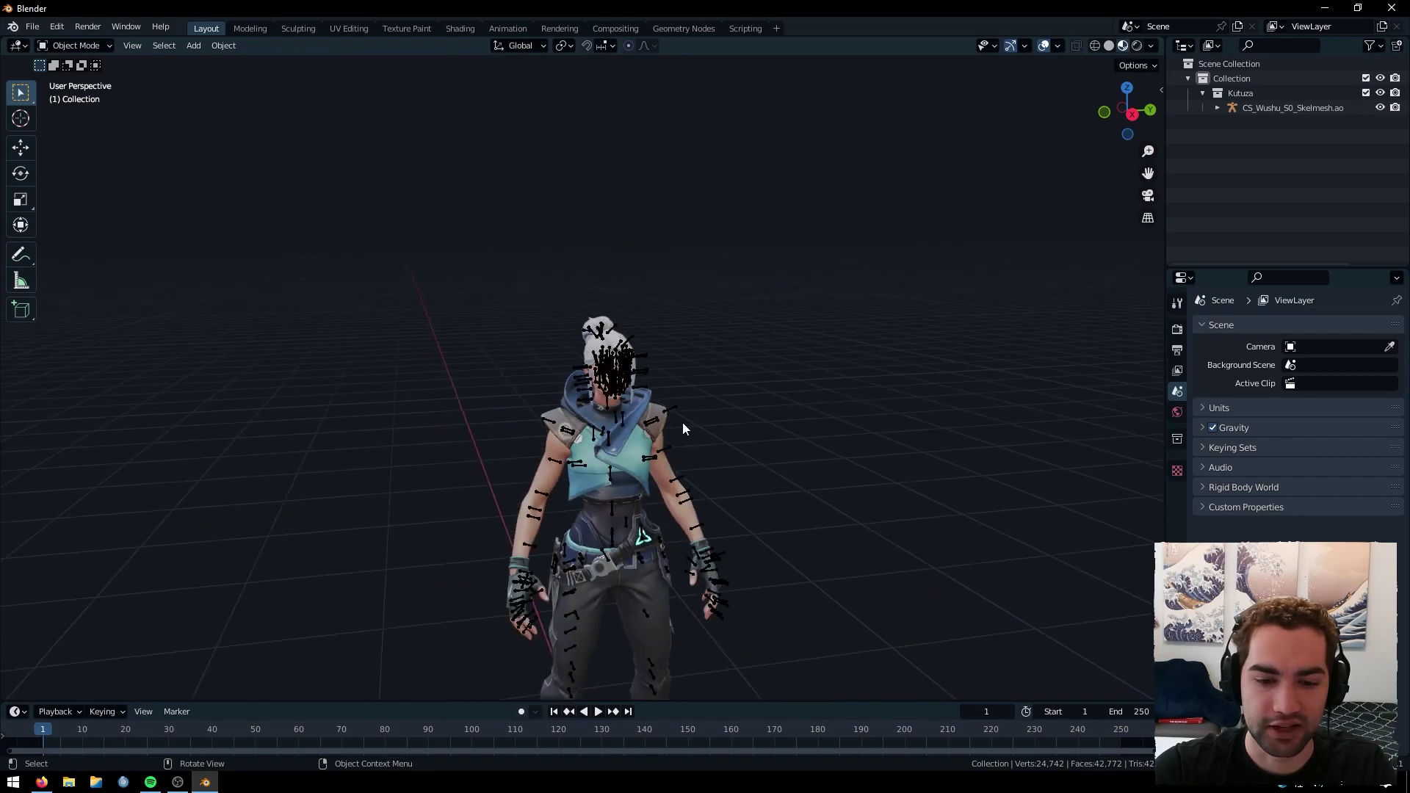
scroll(702, 426, "up", 2)
middle_click_drag(582, 404, 649, 390)
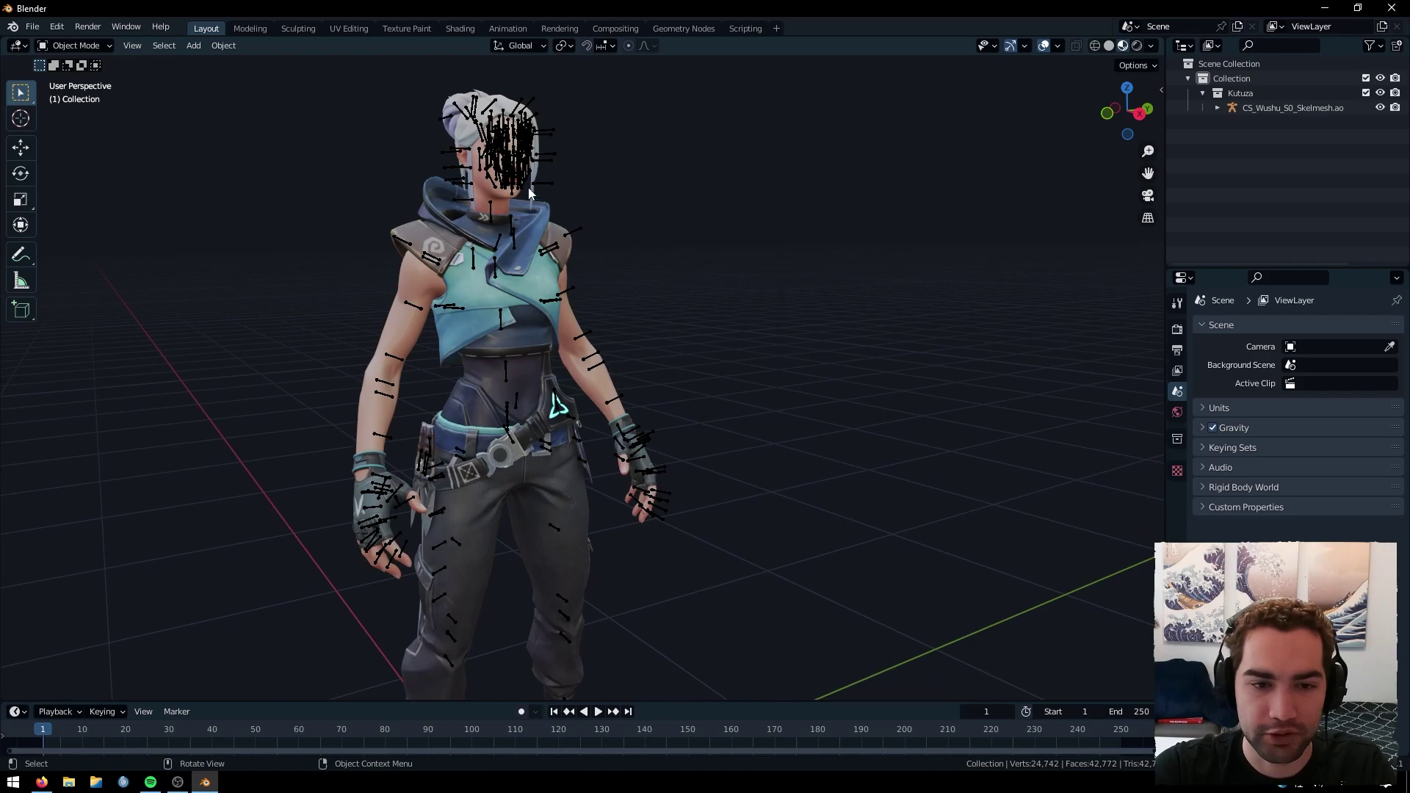
Select the Jett armature and look through the PSK/PSA import and Valoanim add-on tools for it
left_click(514, 166)
key("n")
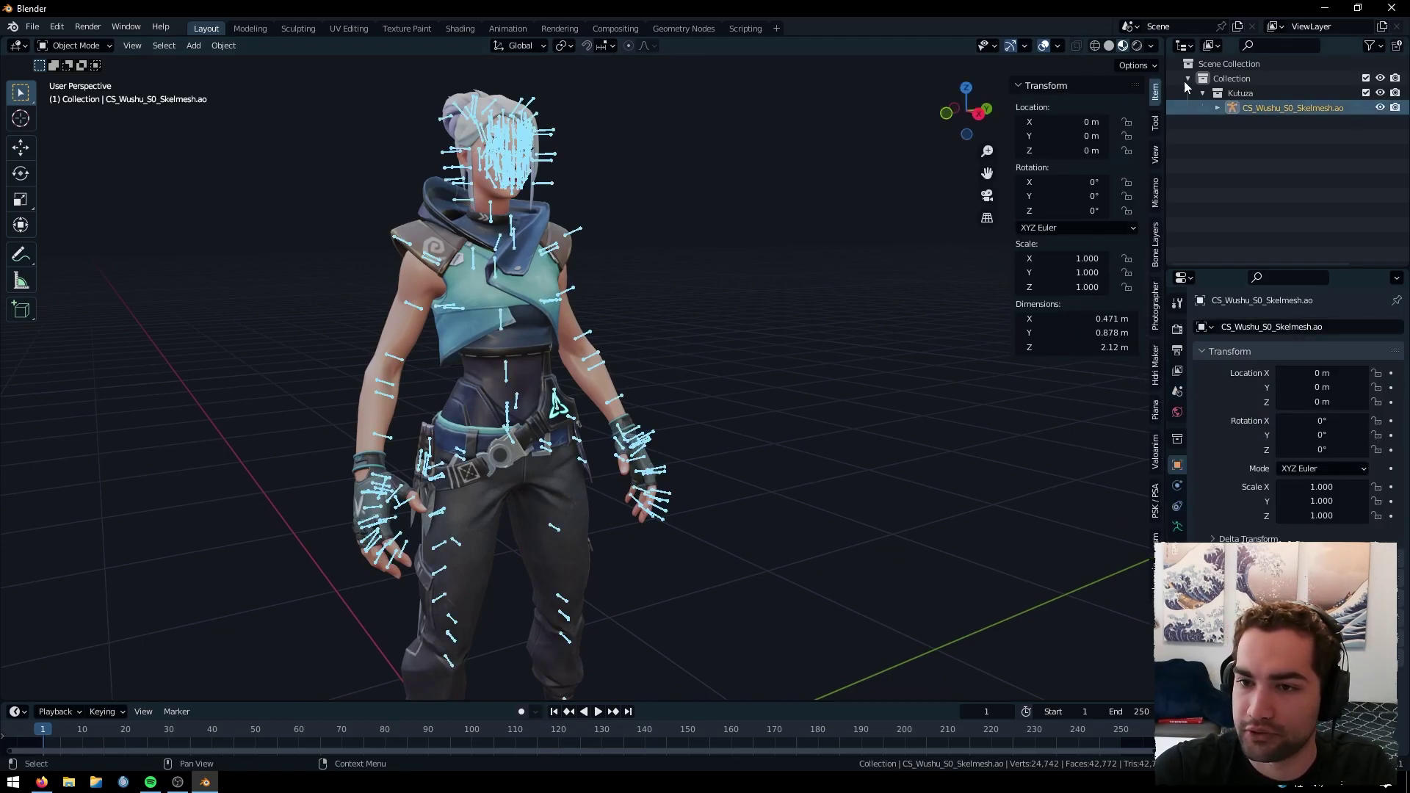
left_click(1156, 499)
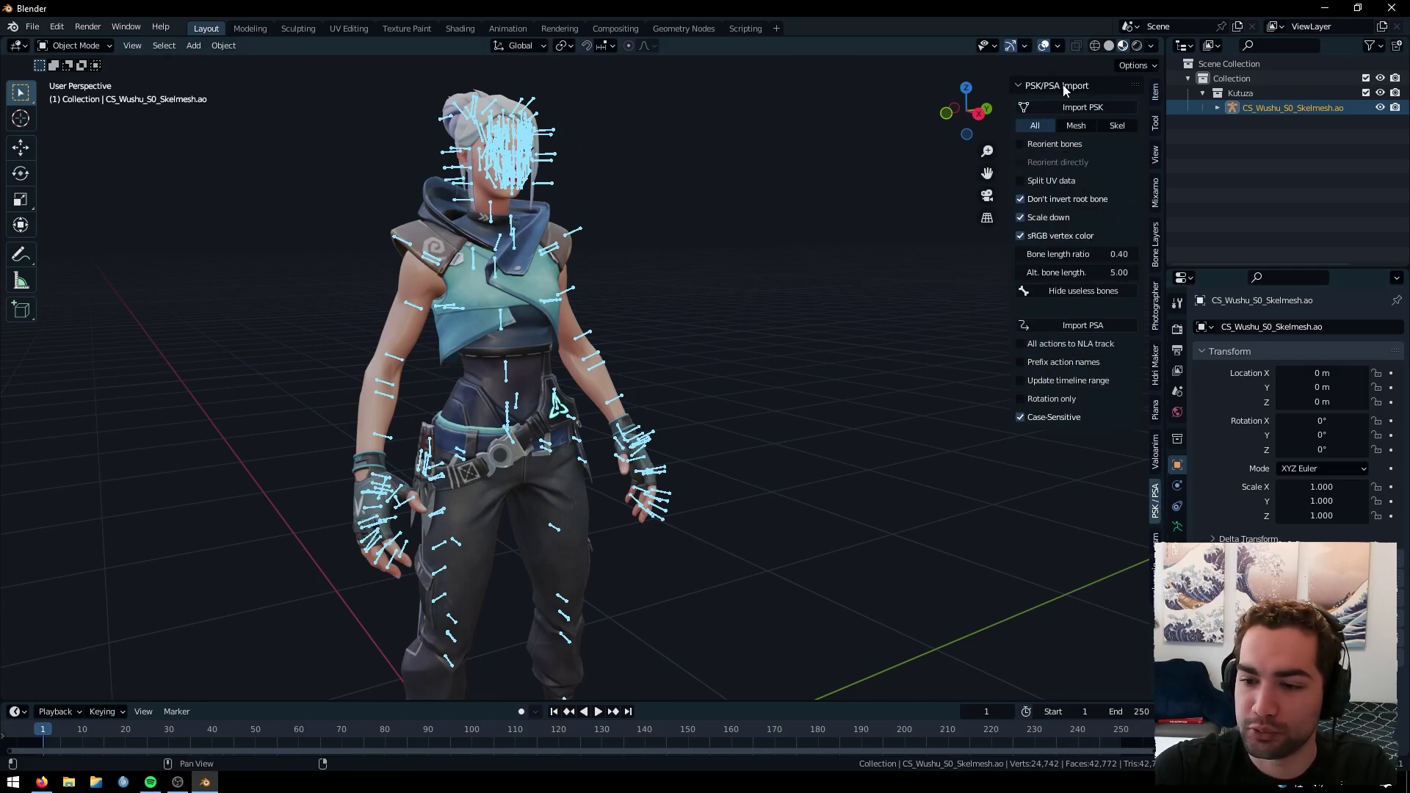
left_click(1157, 457)
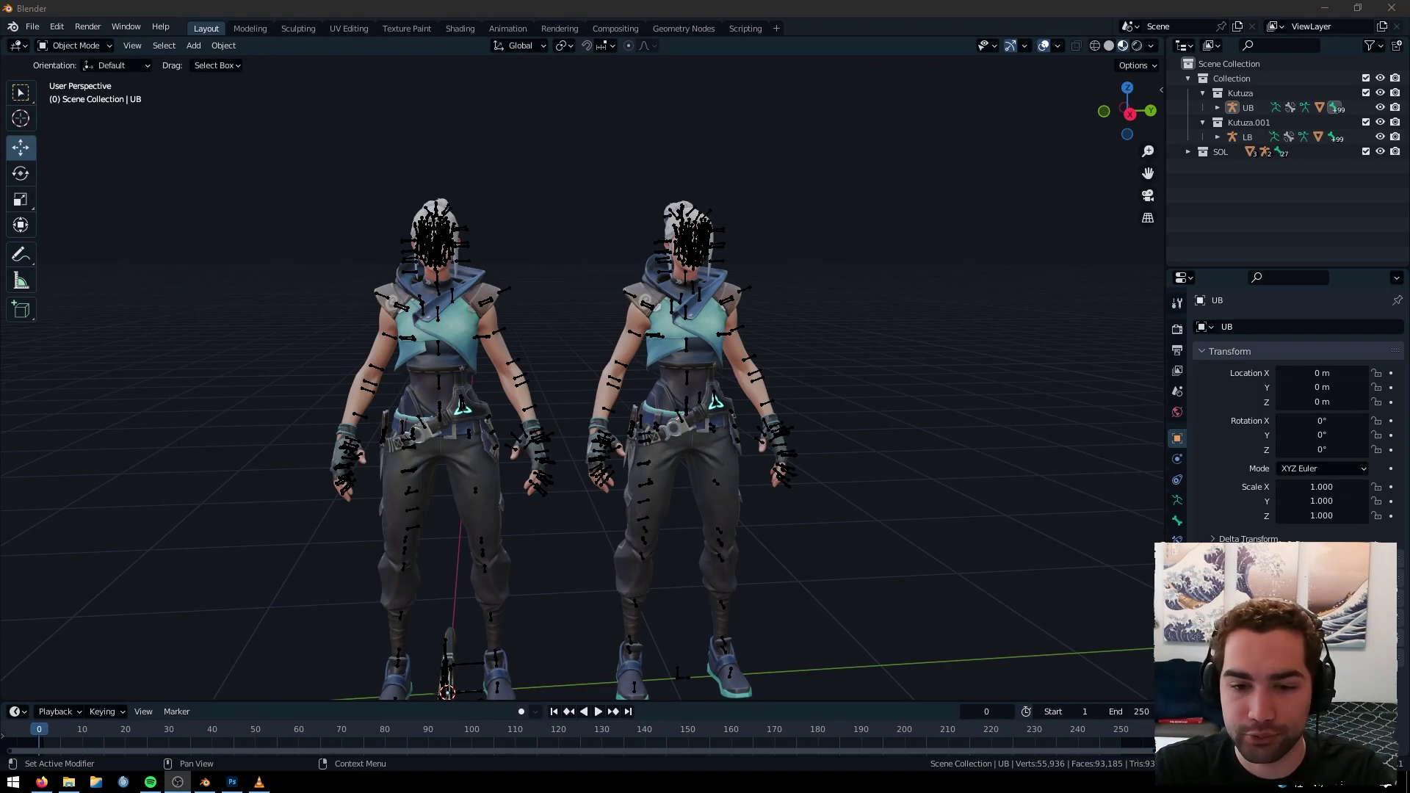
In the scene with two Jett models, compare the Piana Animation Tools with the Valoanim tools
mouse_move(838, 296)
middle_mouse_down()
mouse_move(776, 302)
mouse_move(837, 278)
middle_mouse_up()
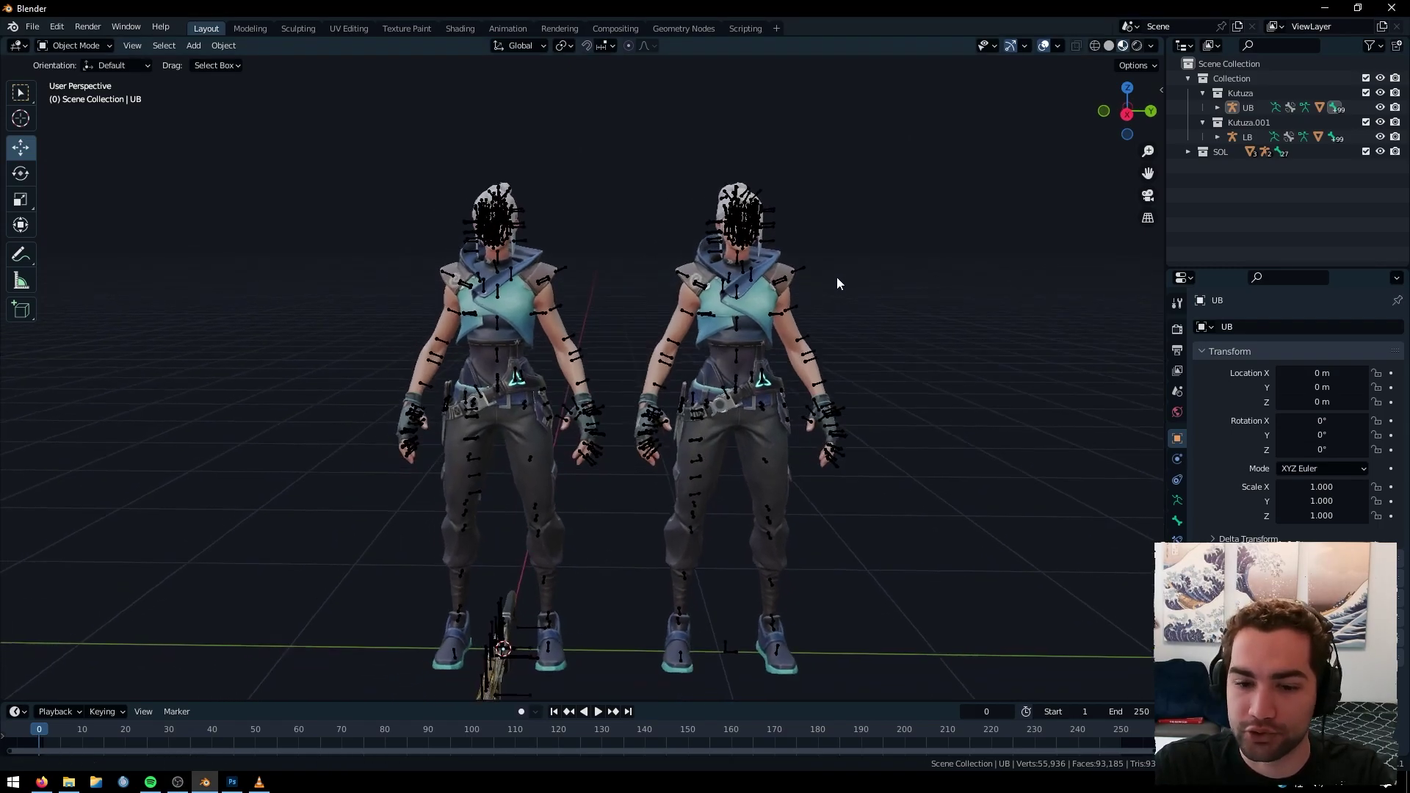
key("n")
left_click(1154, 433)
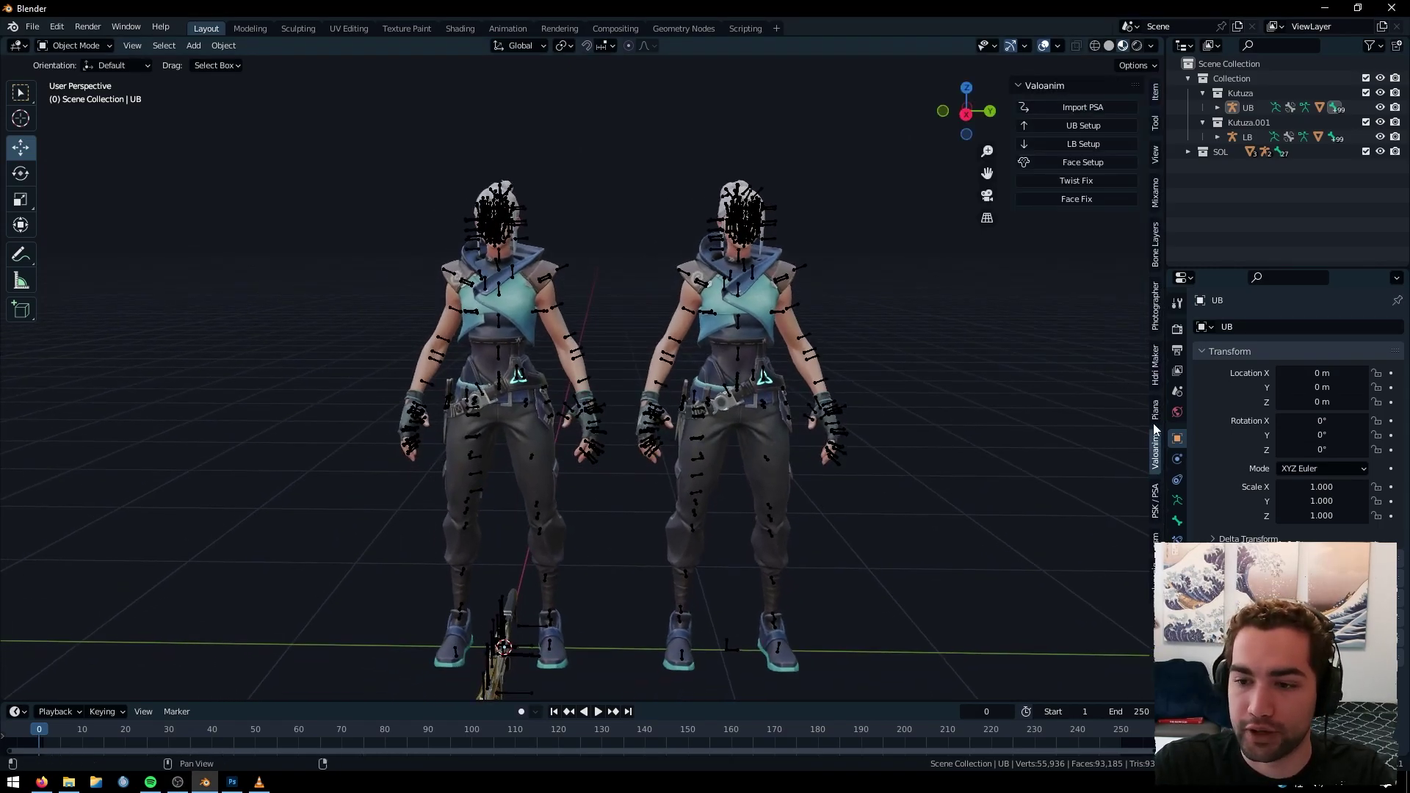
left_click(1156, 408)
left_click(1050, 85)
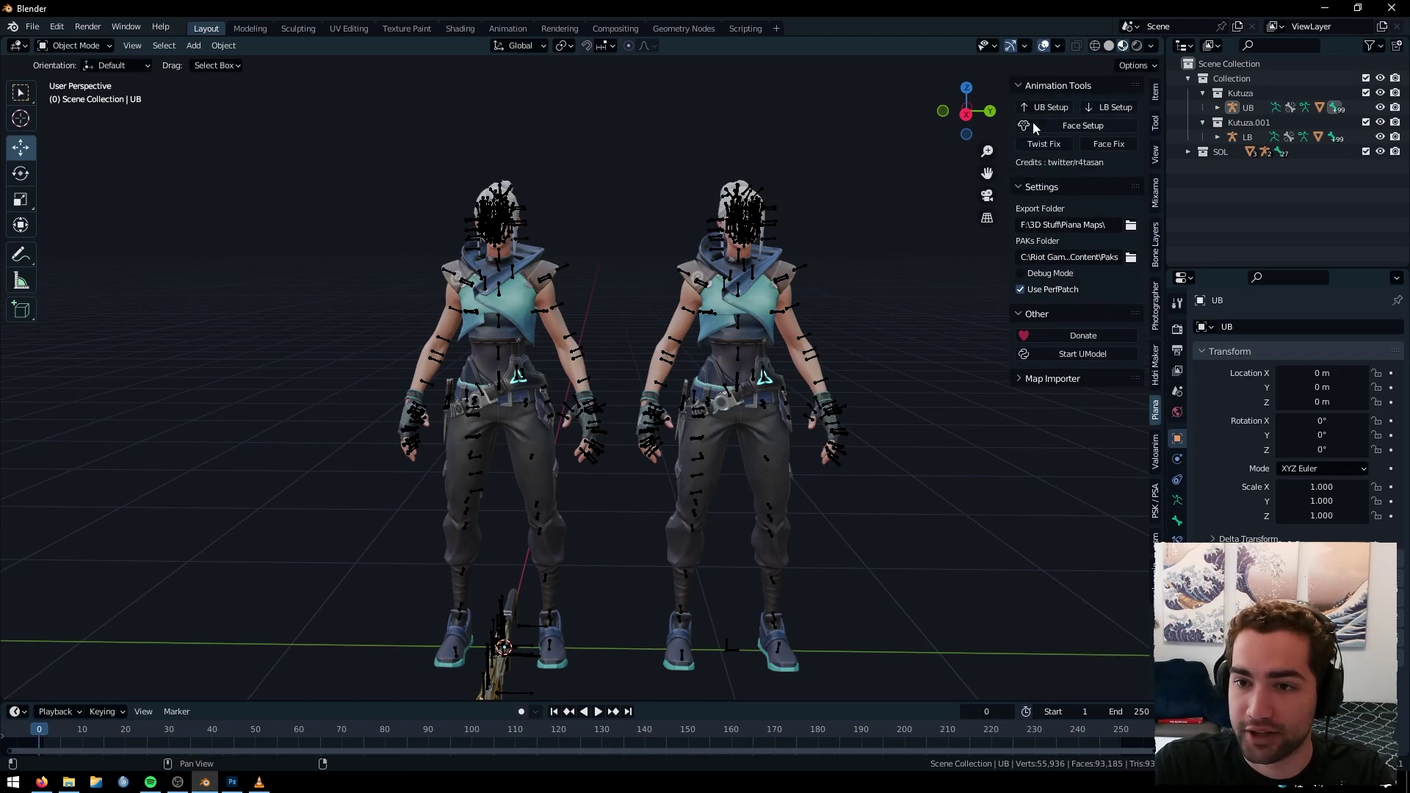
left_click(1154, 450)
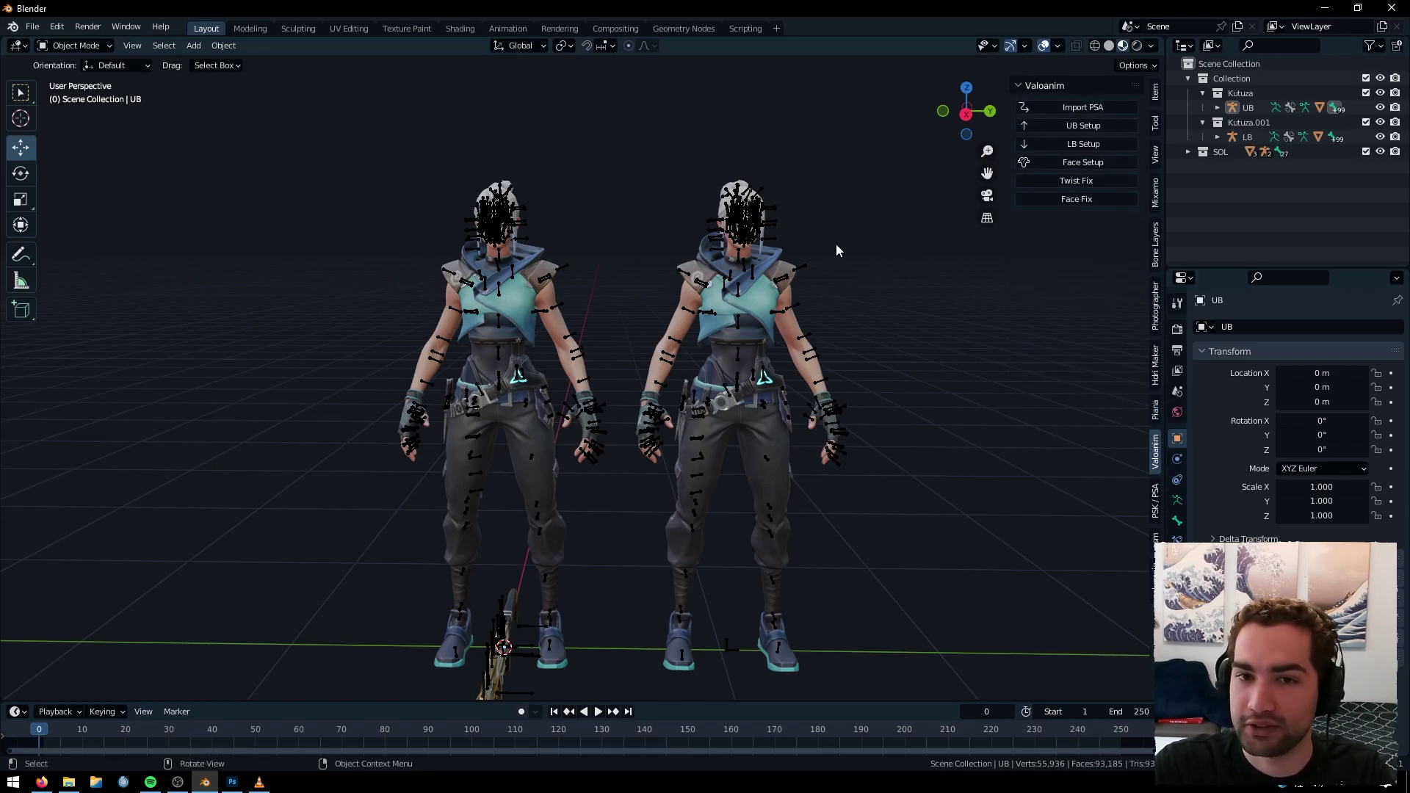
Select the UB armature and open the Kutuza Valorant Animations Pack folder for a PSA import with Valoanim
middle_click_drag(617, 299, 633, 296, "shift")
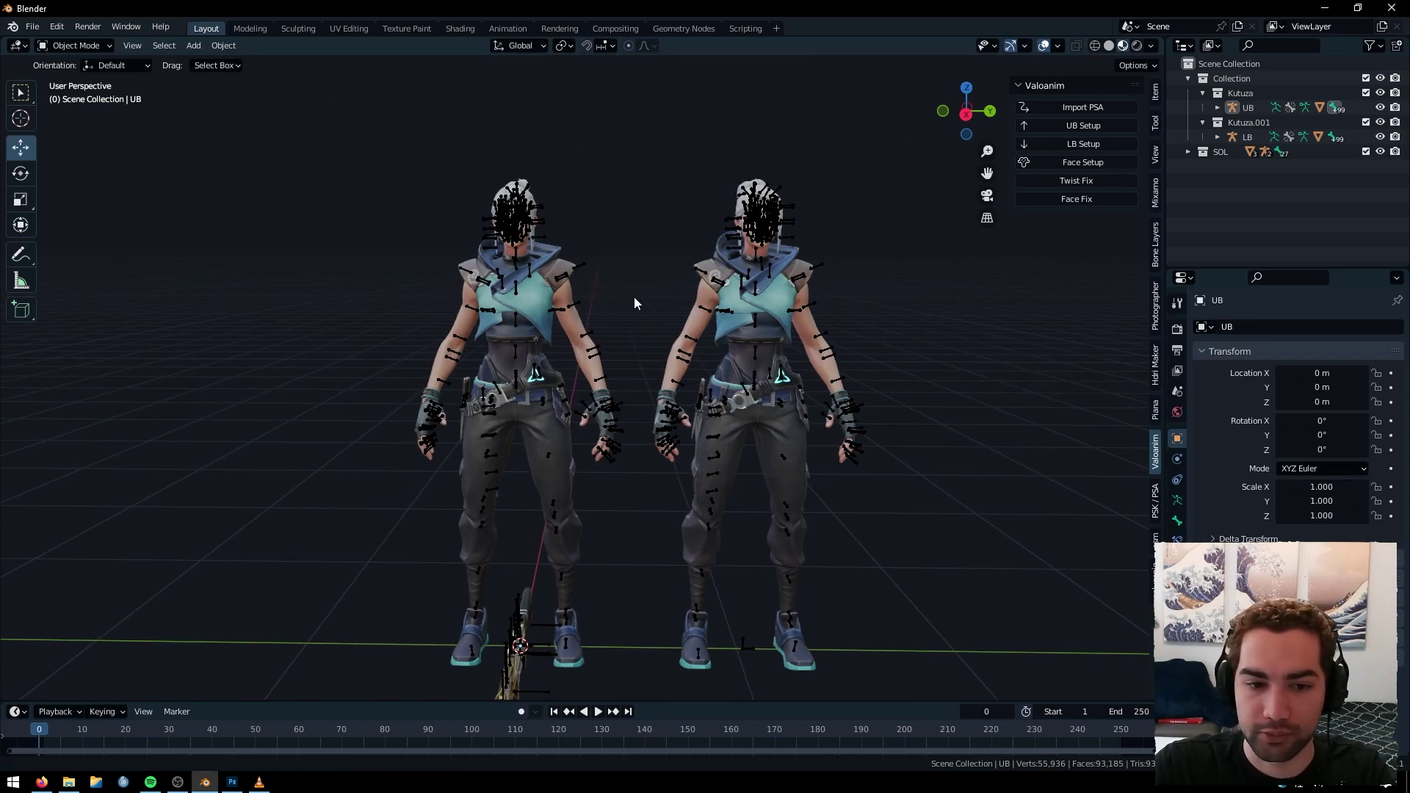
left_click(517, 224)
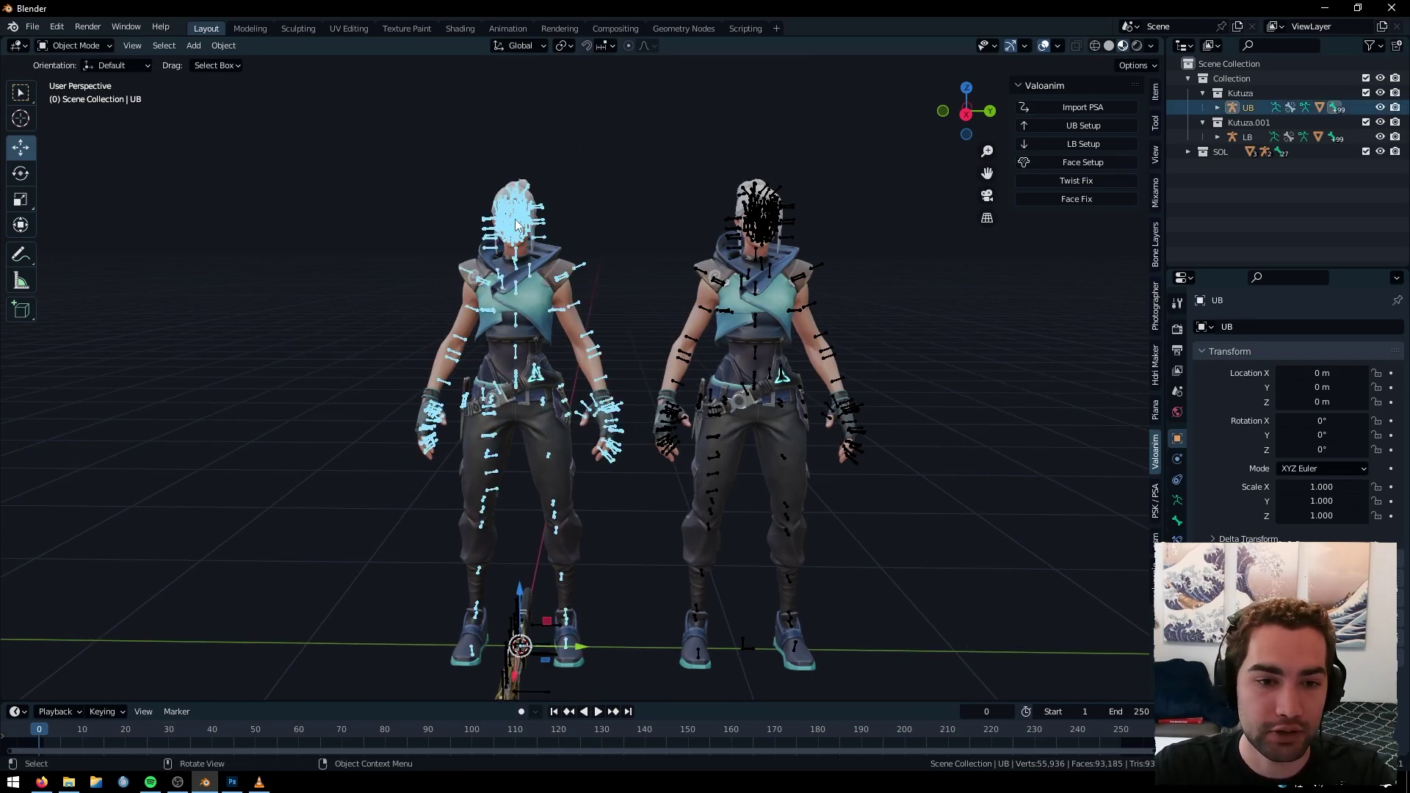
left_click(1069, 108)
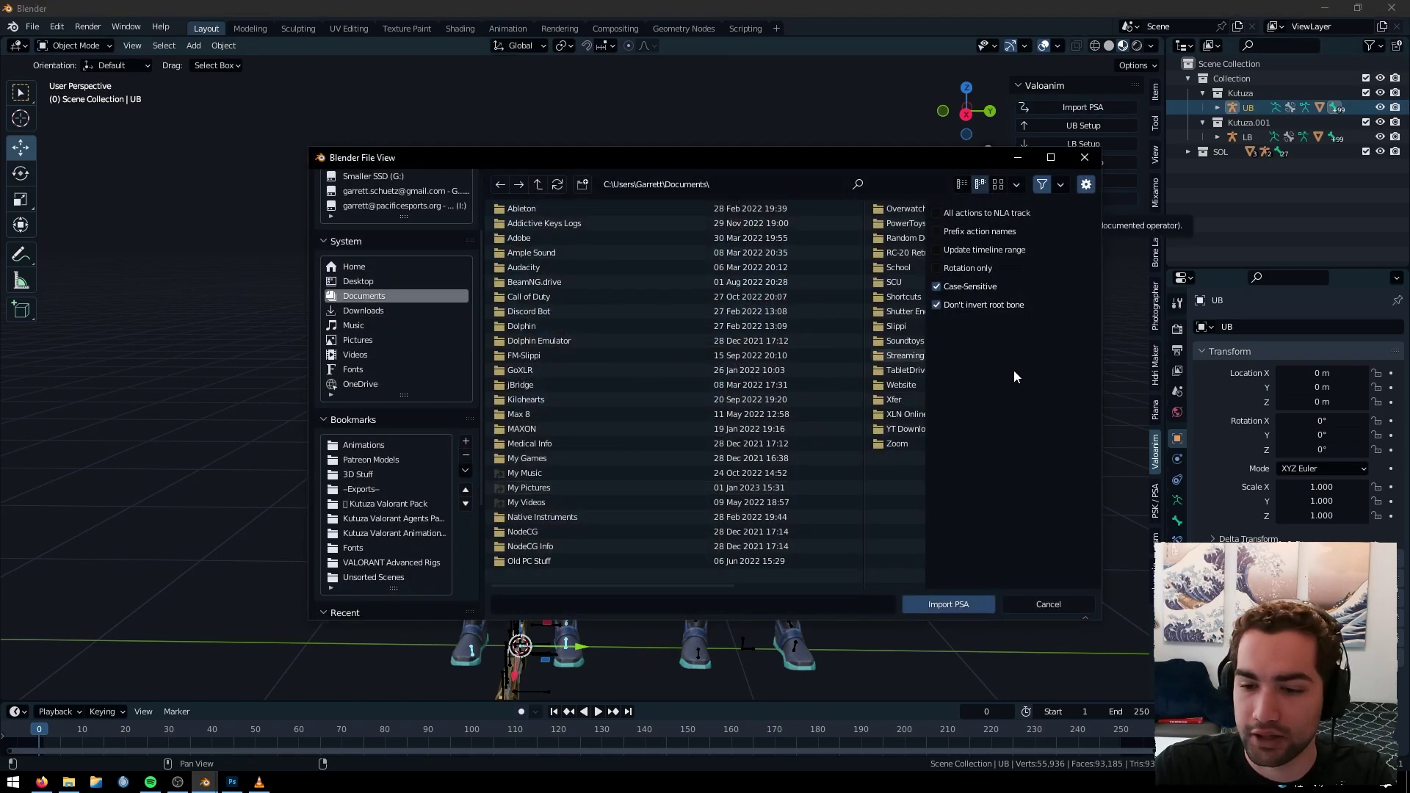
left_click(1043, 603)
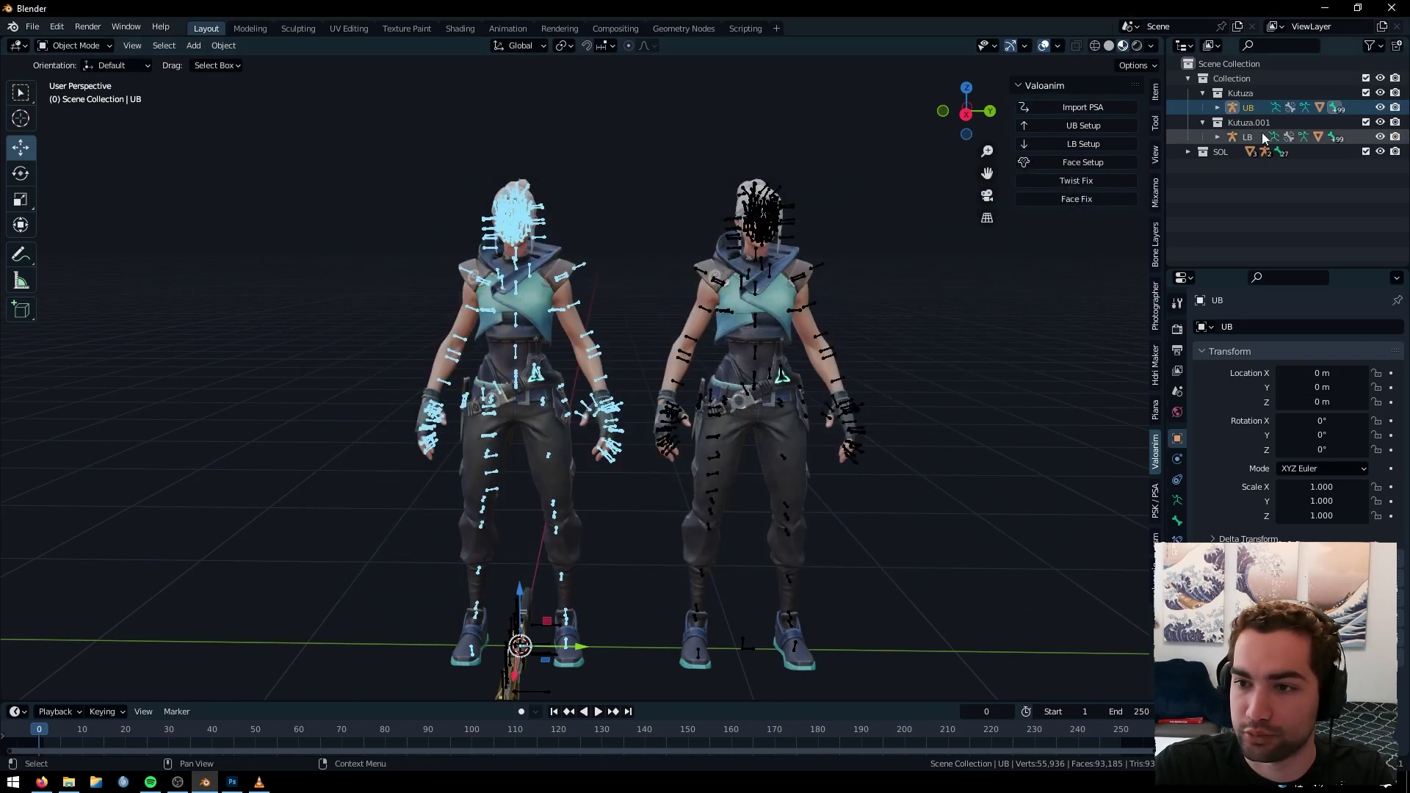
left_click(1060, 111)
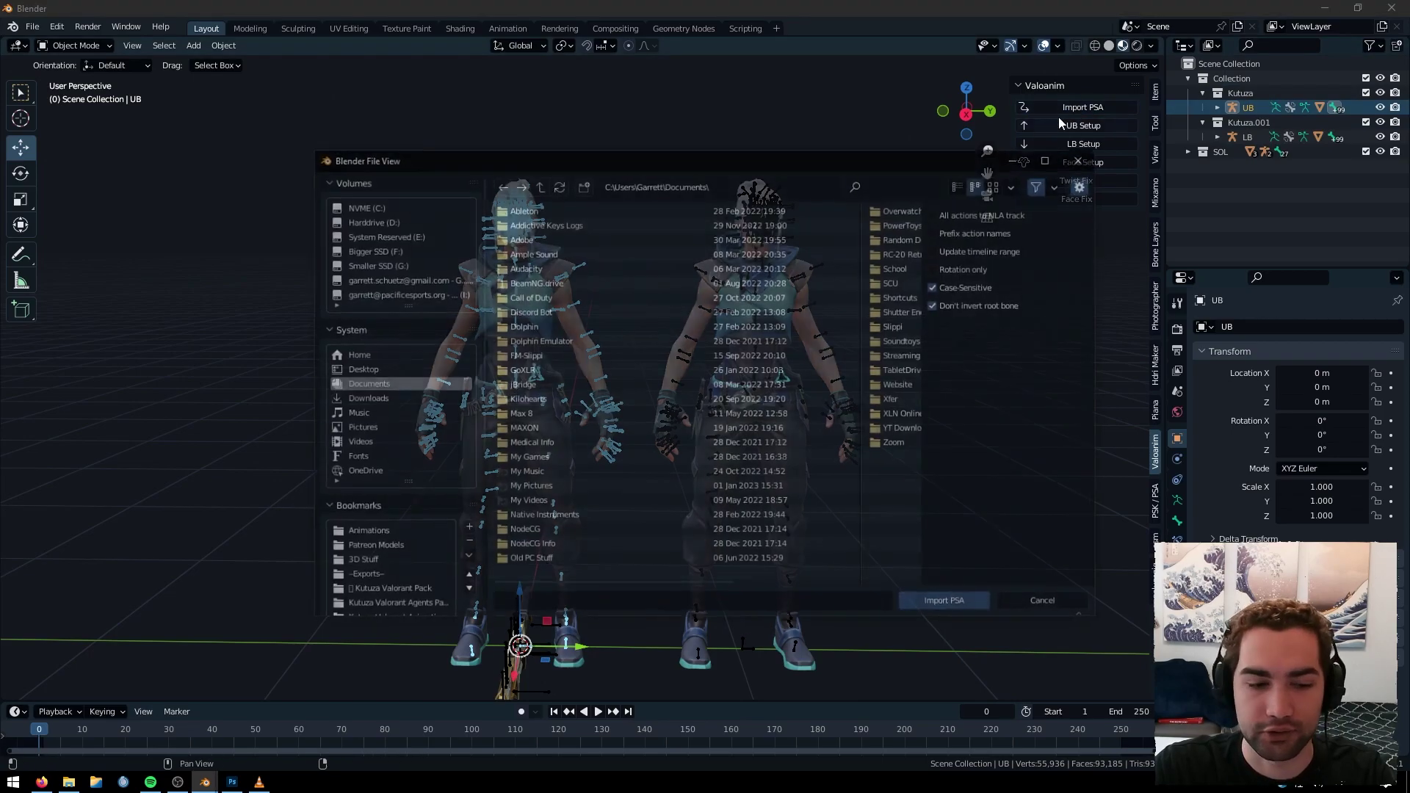
scroll(400, 492, "down", 2)
left_click(397, 507)
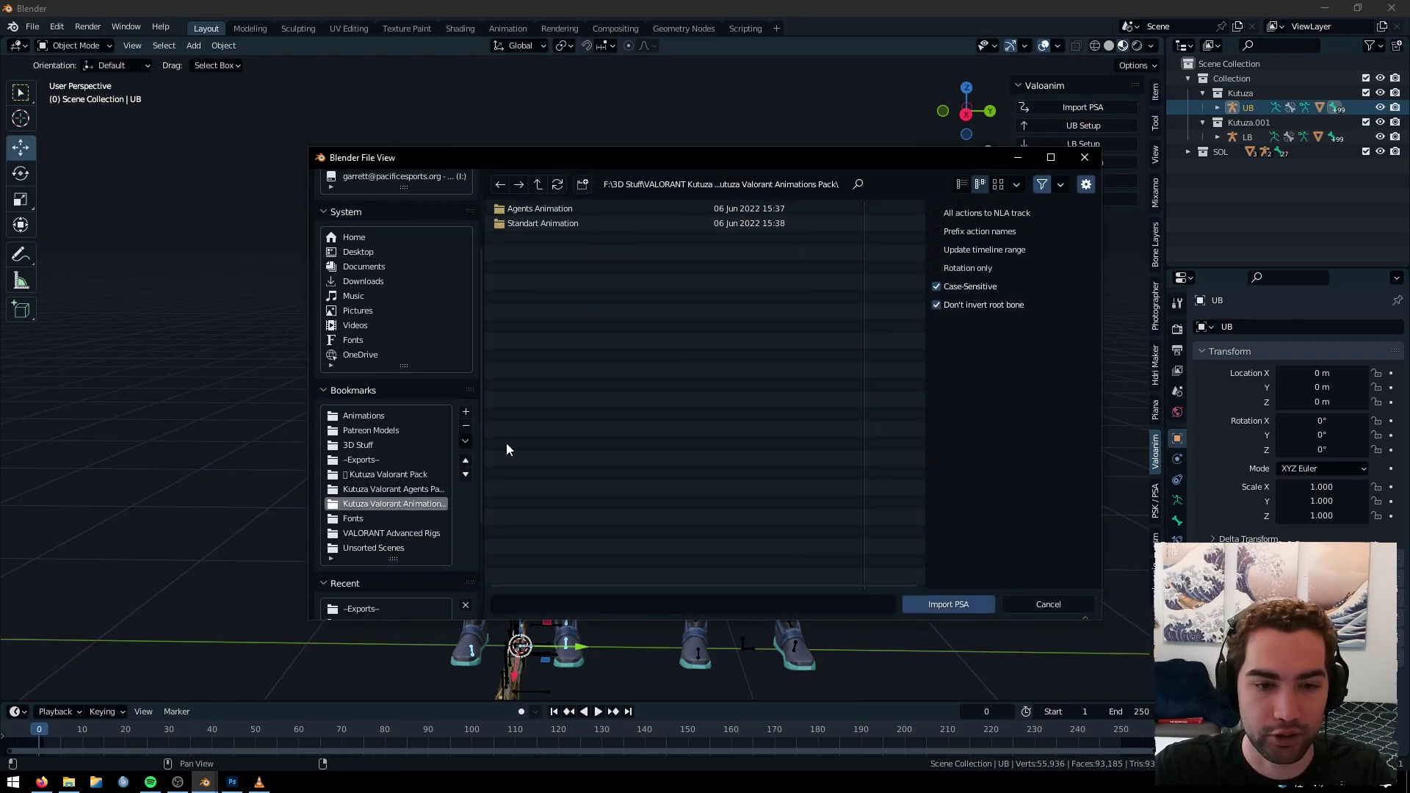
Import TP_Core_AK_S0_Reload_UB.psa from Standart Animation\Guns\3P\Vandal onto the UB armature
double_click(543, 222)
double_click(548, 225)
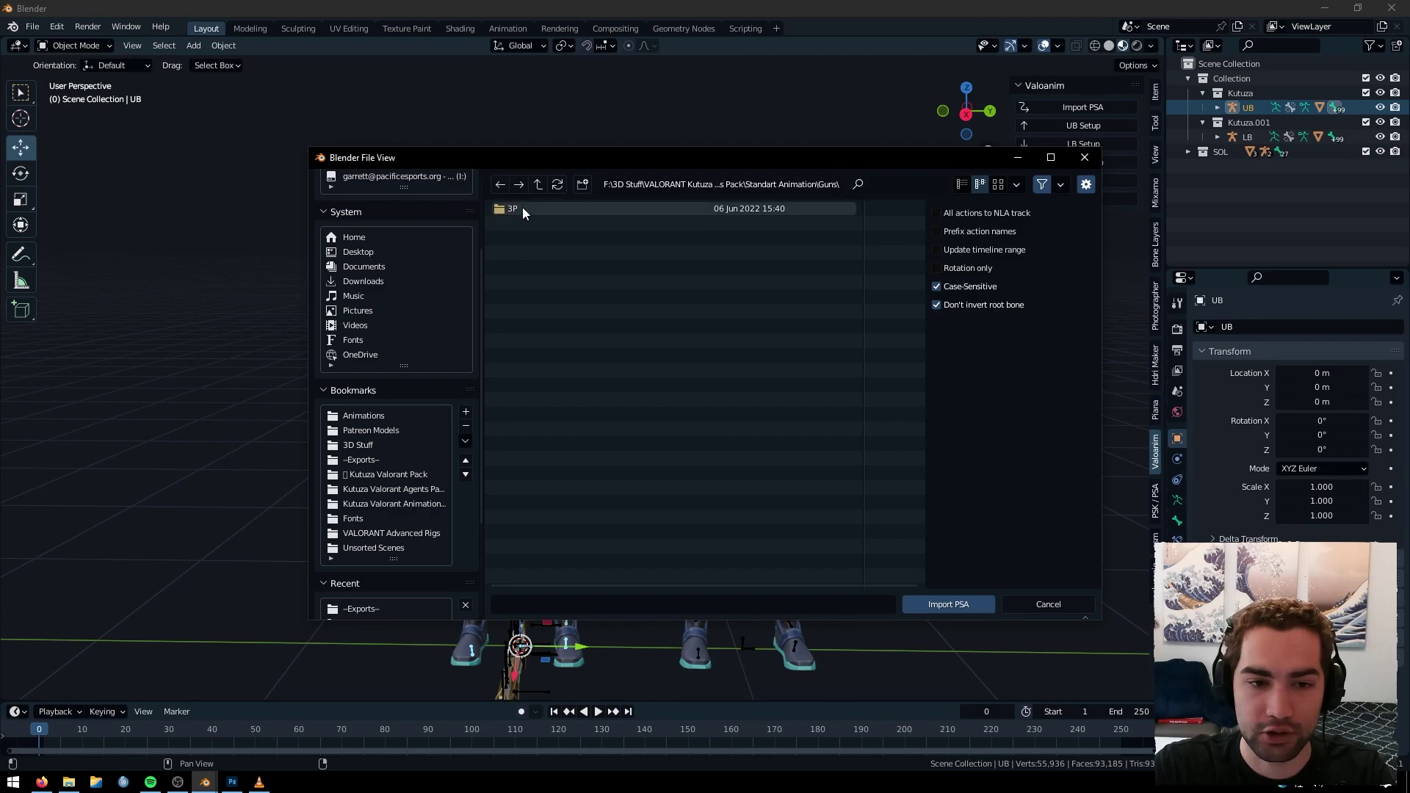
double_click(522, 207)
double_click(522, 444)
scroll(573, 433, "down", 3)
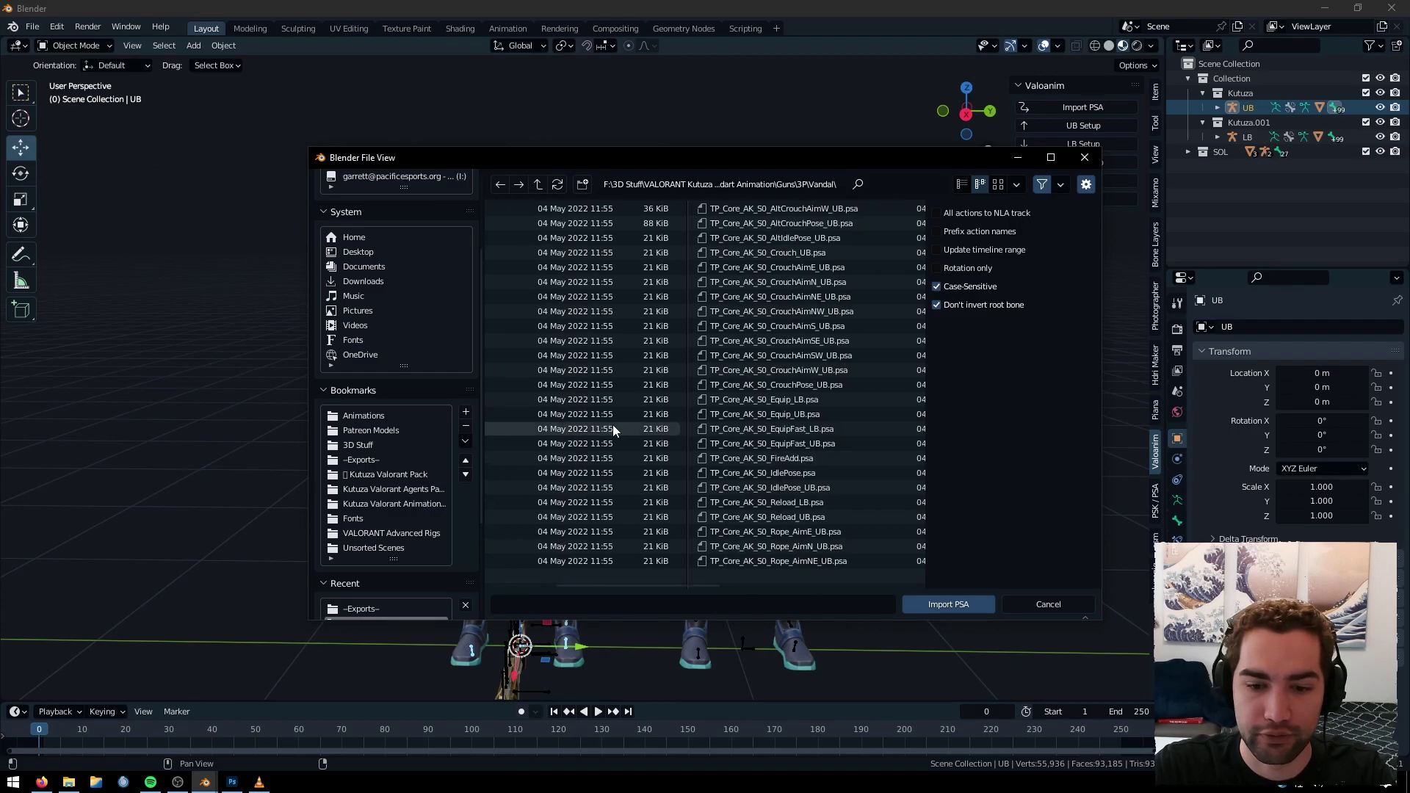
left_click(724, 517)
left_click(778, 184)
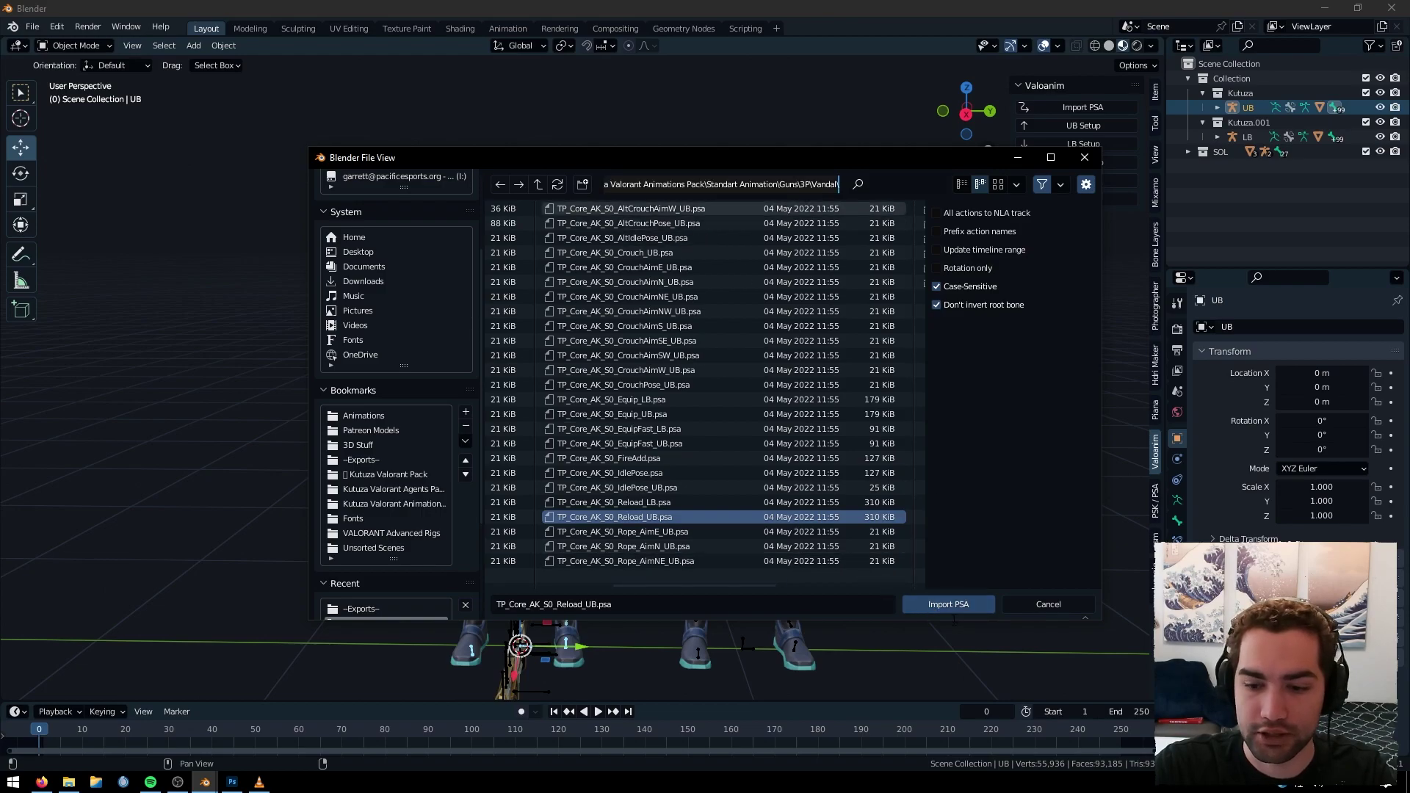
left_click(949, 604)
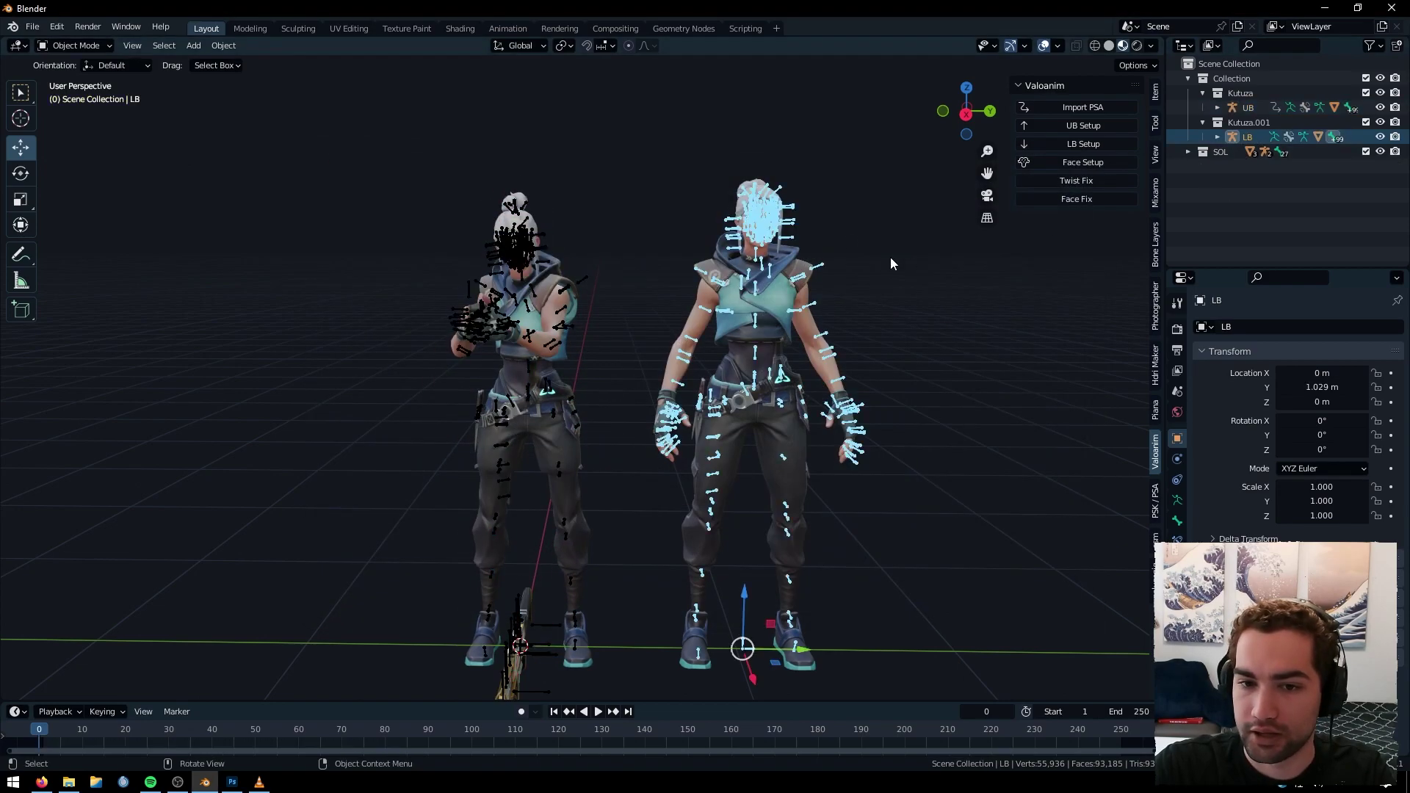
Import TP_Core_AK_S0_Reload_LB.psa from the same Vandal animation folder onto the LB armature
left_click(1083, 108)
left_click(768, 184)
type("a Valorant Animations Pack\\Standart Animation\\Guns\\3P\\Vandal")
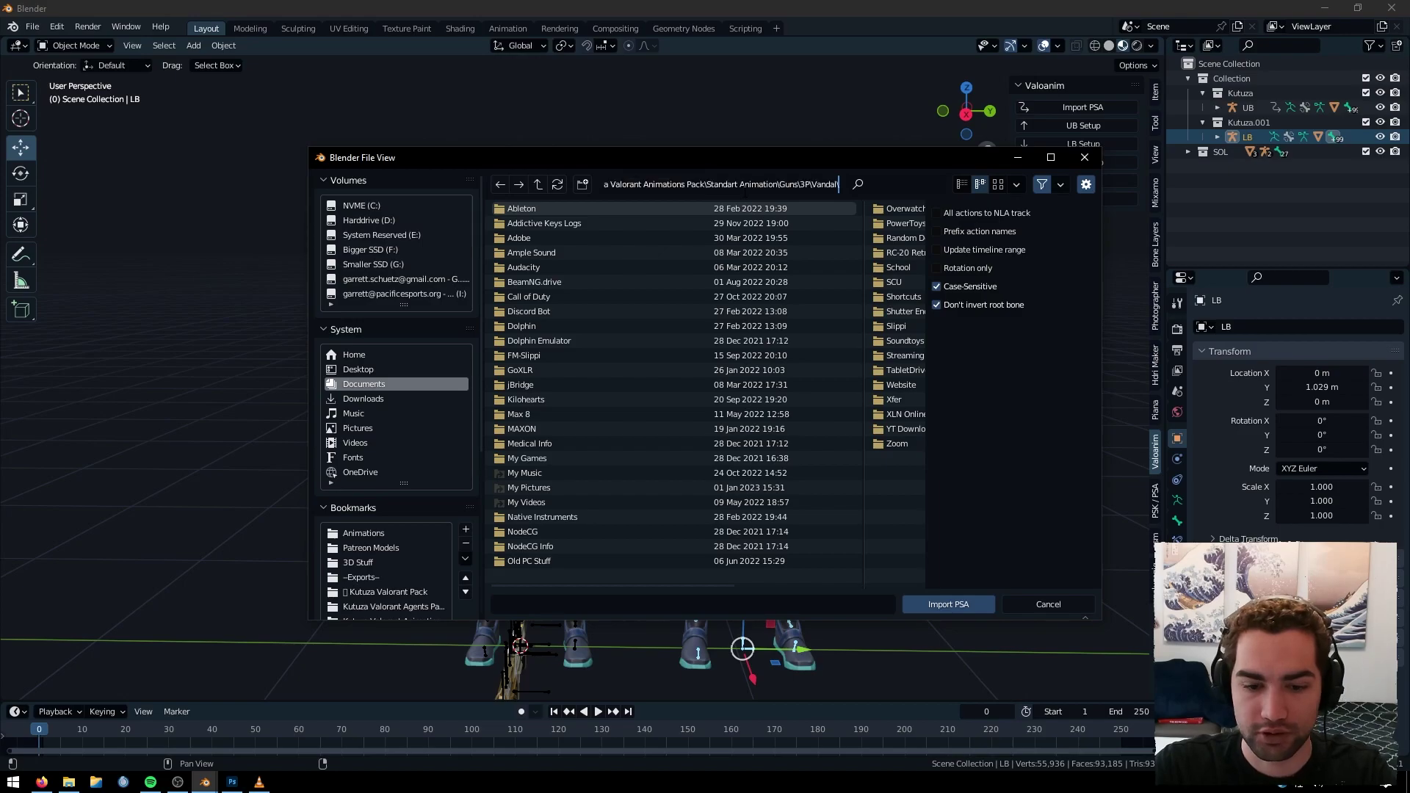
key("Return")
scroll(707, 447, "down", 5)
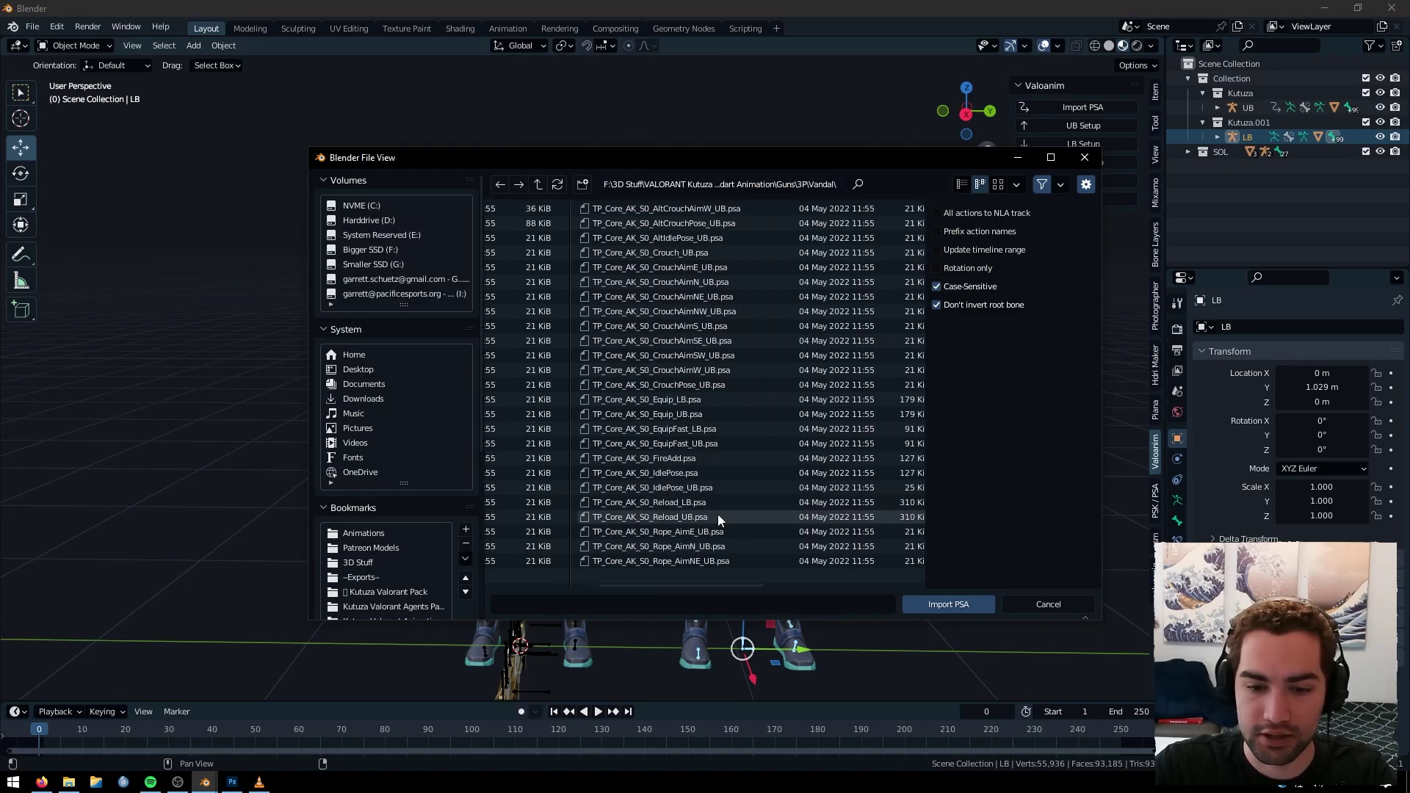
left_click(646, 502)
left_click(949, 605)
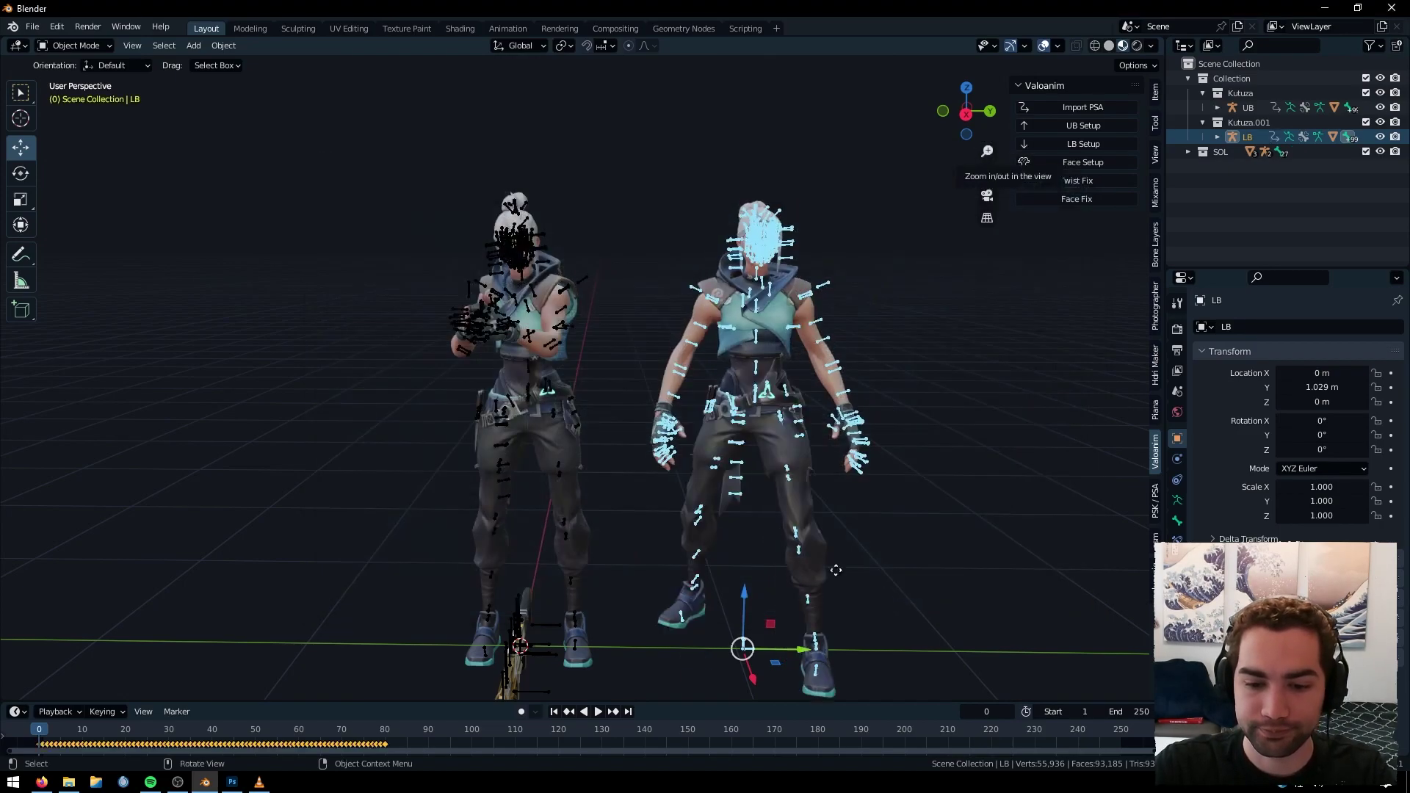
Run Valoanim's UB Setup on the UB armature and LB Setup on the LB armature
scroll(834, 571, "up", 2)
middle_click_drag(822, 588, 809, 587)
middle_click_drag(762, 447, 796, 470, "shift")
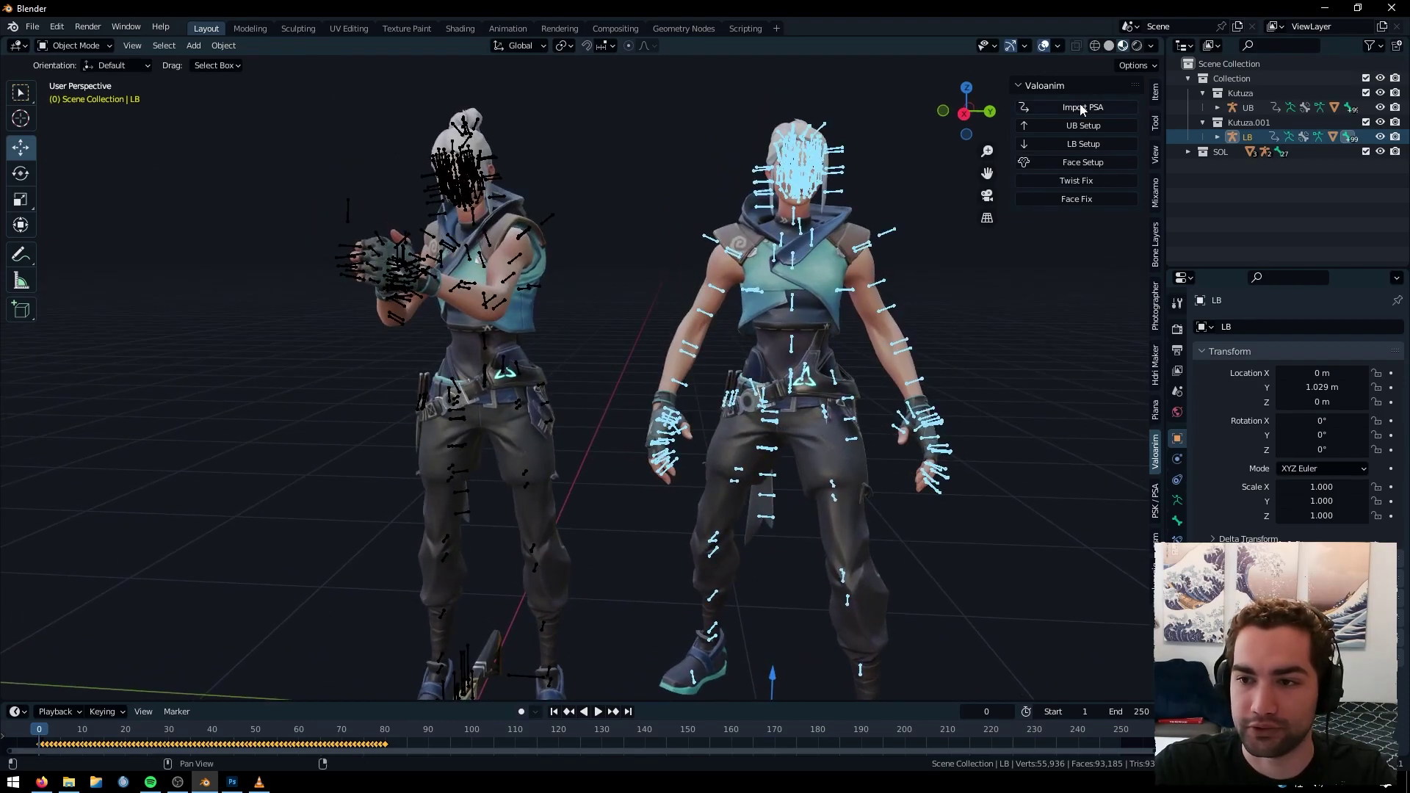
left_click(546, 200)
middle_click_drag(413, 223, 445, 221, "shift")
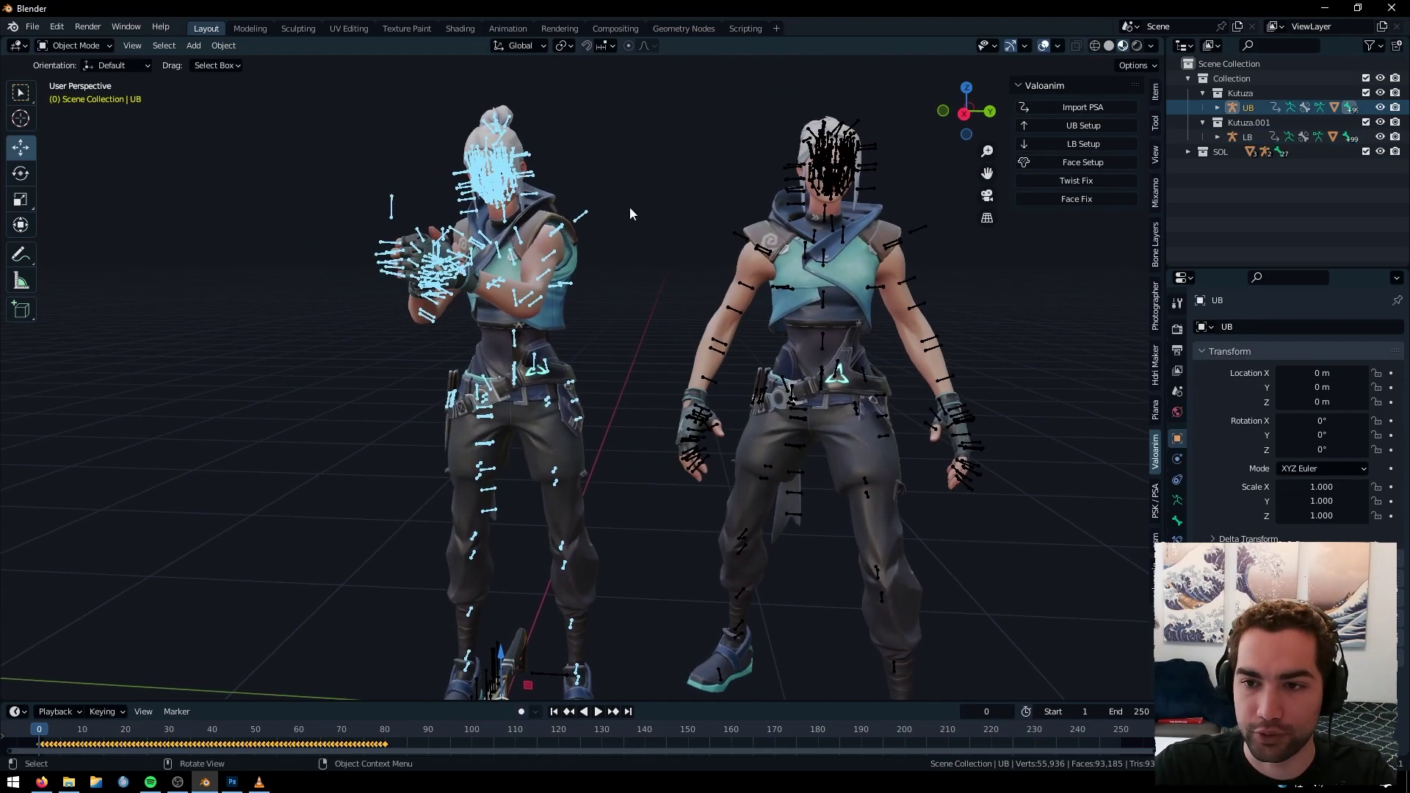
left_click(1084, 126)
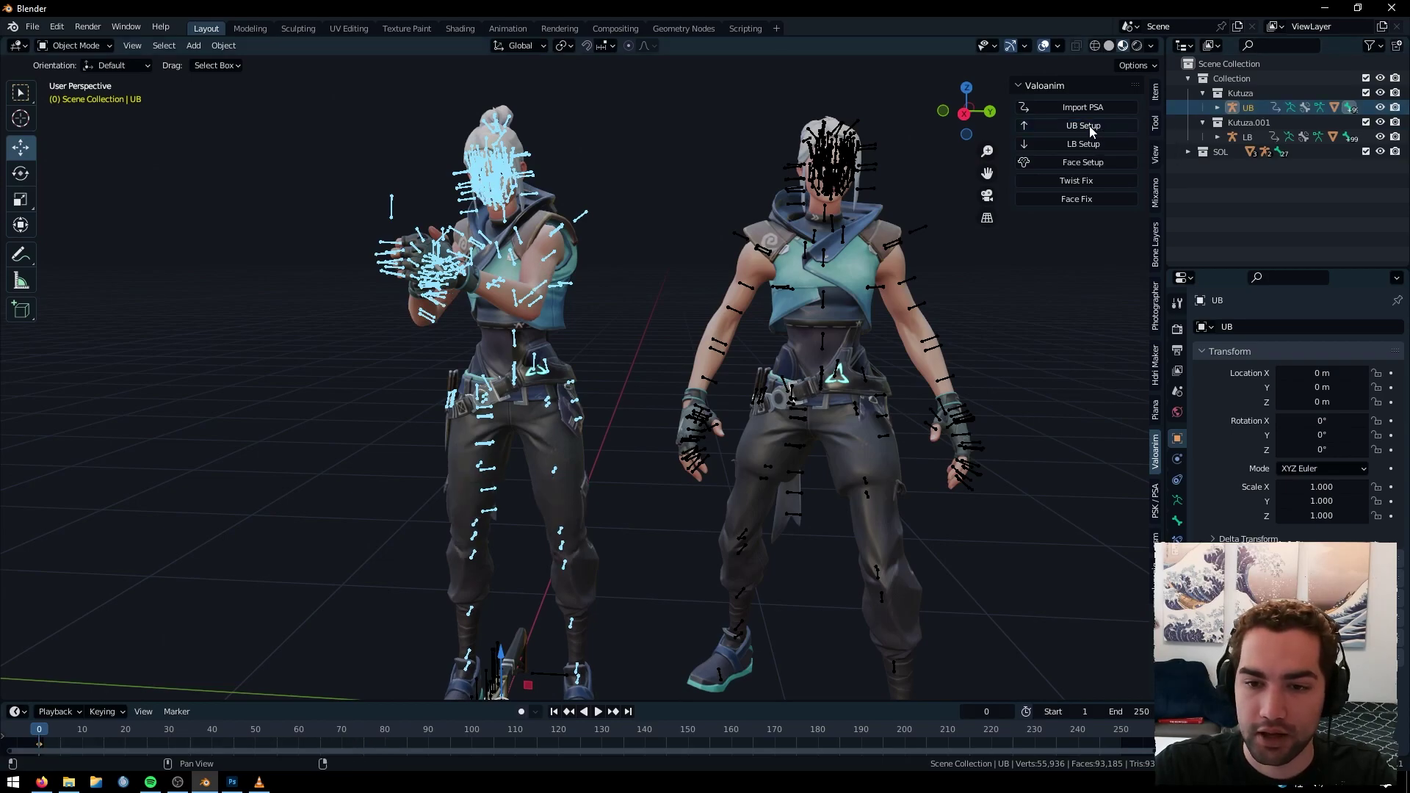
left_click(1083, 144)
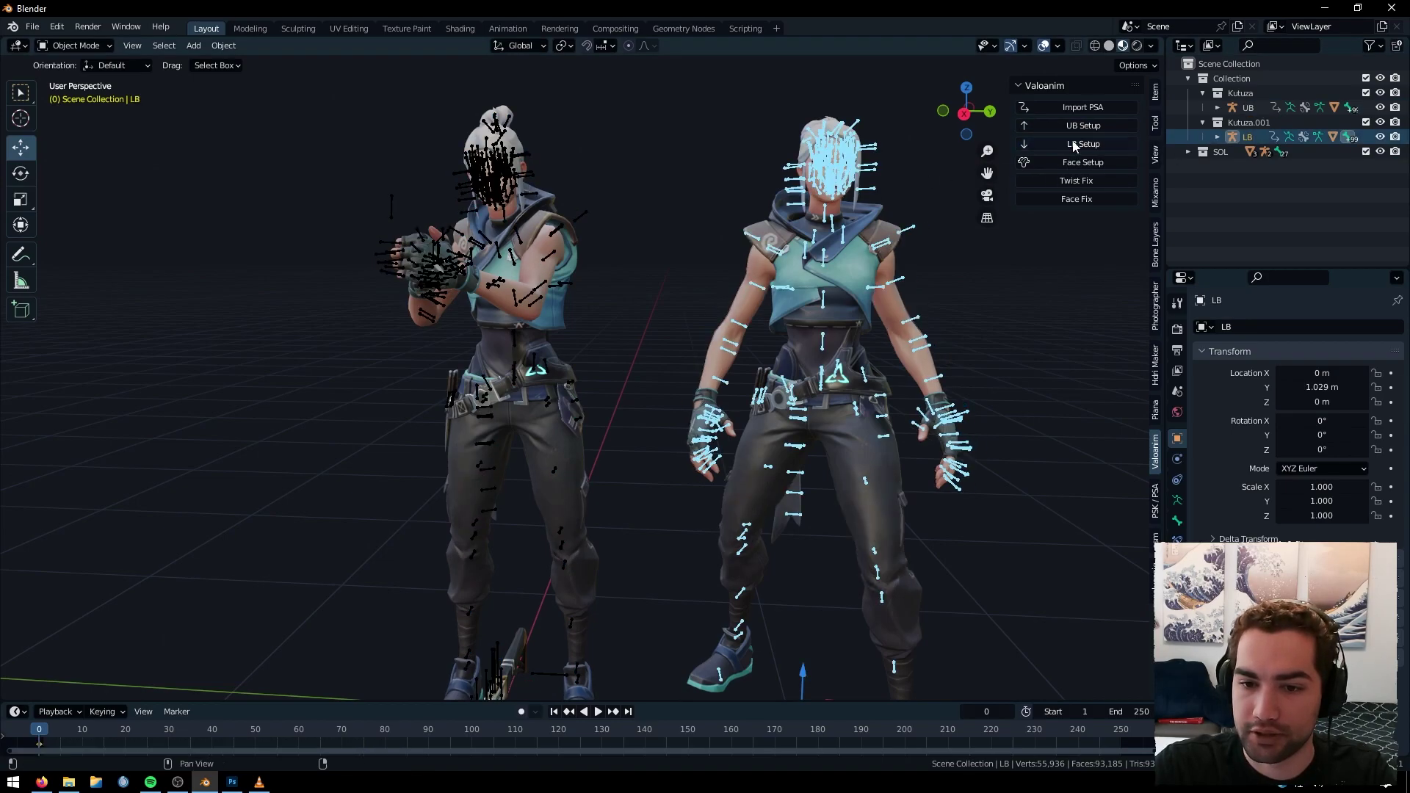
Inspect both posed Jett models from several angles and put the LB armature into Pose Mode
mouse_move(874, 376)
middle_mouse_down()
mouse_move(842, 385)
mouse_move(897, 380)
middle_mouse_up()
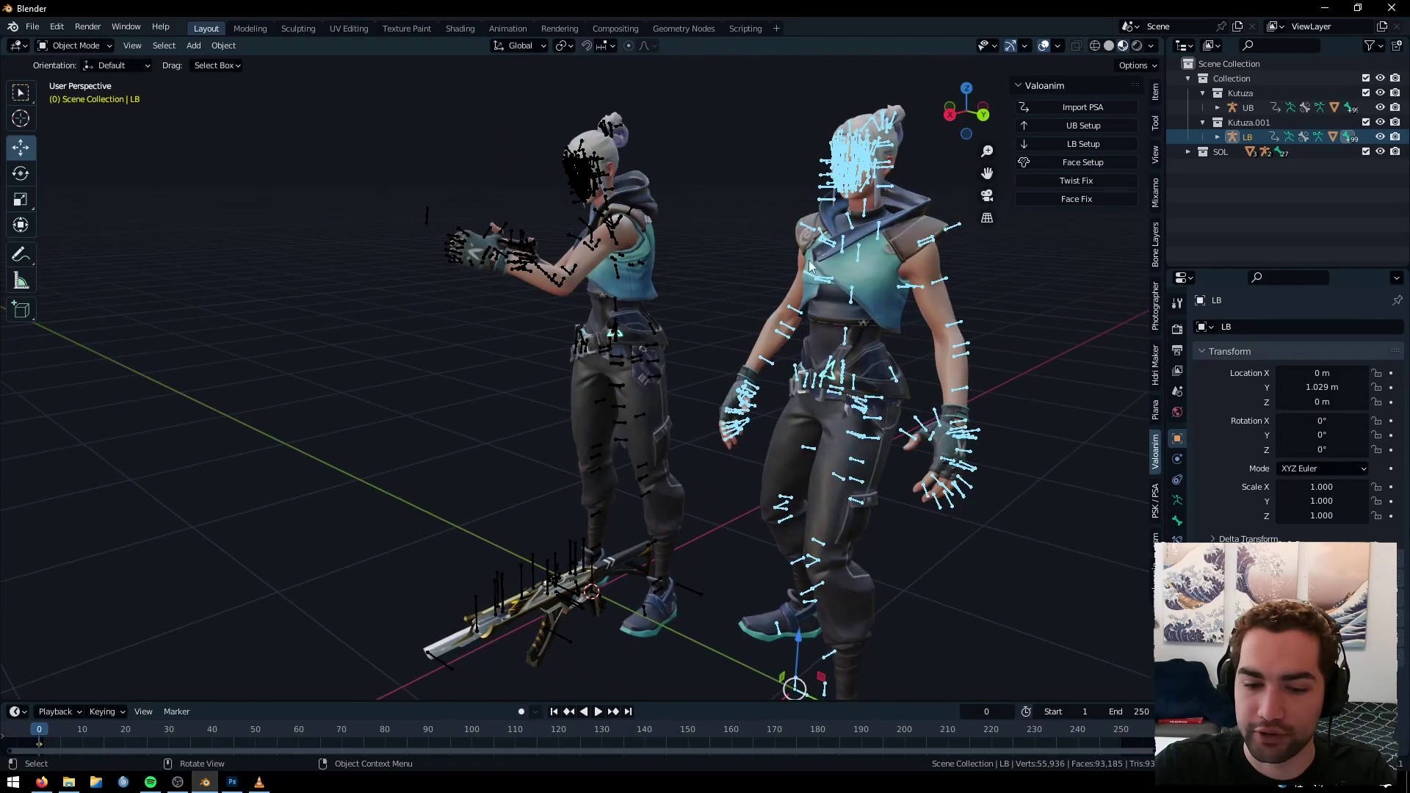
middle_click_drag(763, 345, 619, 341)
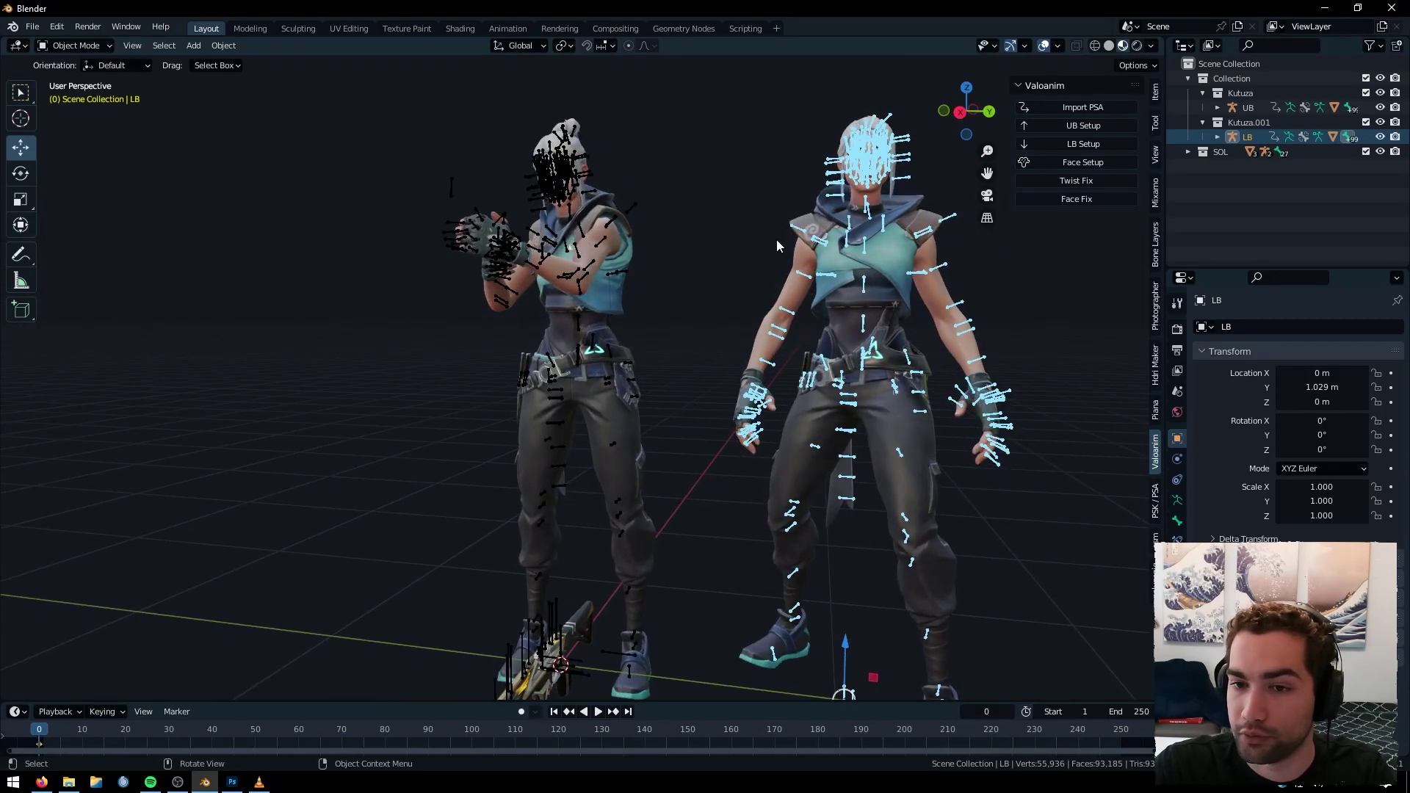
middle_click_drag(831, 301, 846, 380)
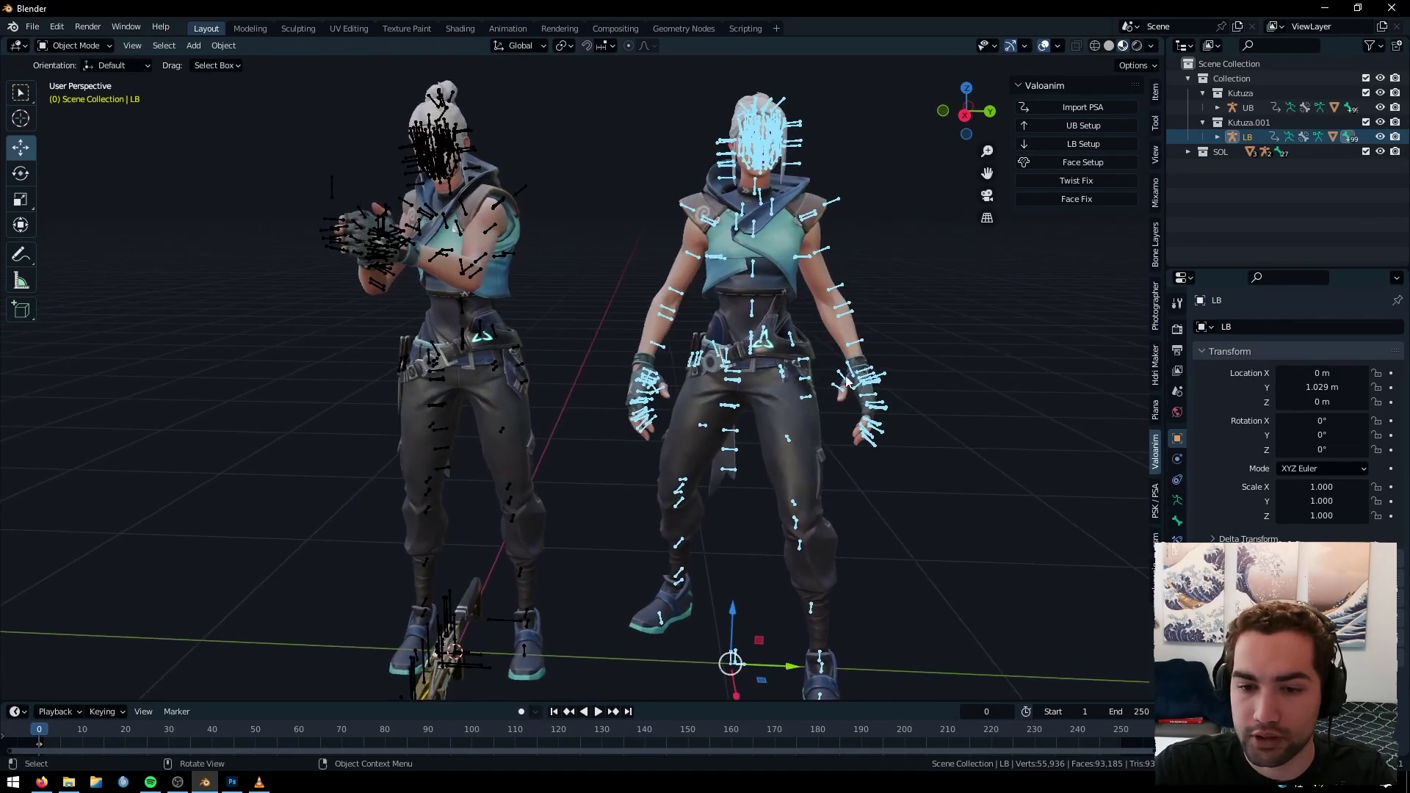
left_click(922, 351)
middle_click_drag(922, 351, 804, 235)
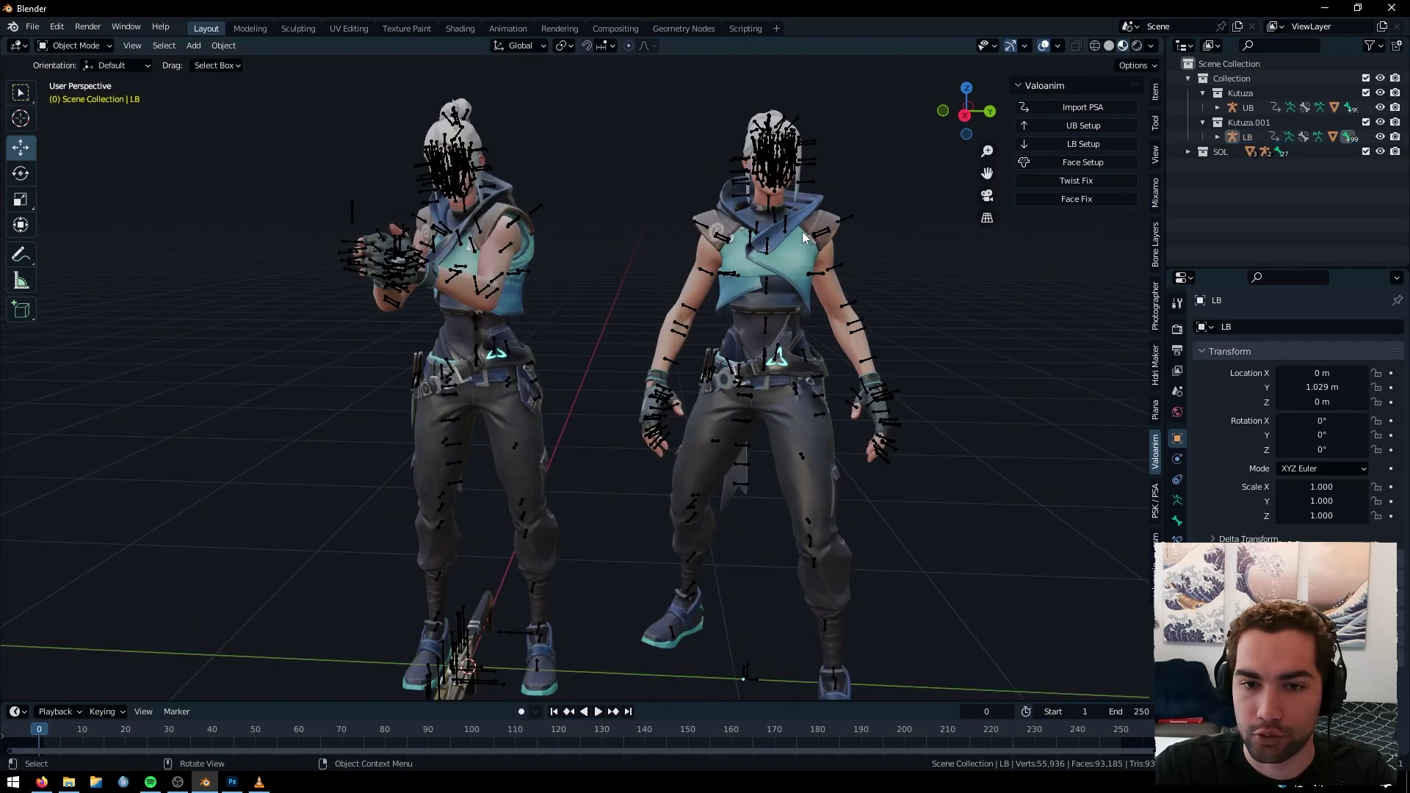
left_click(778, 170)
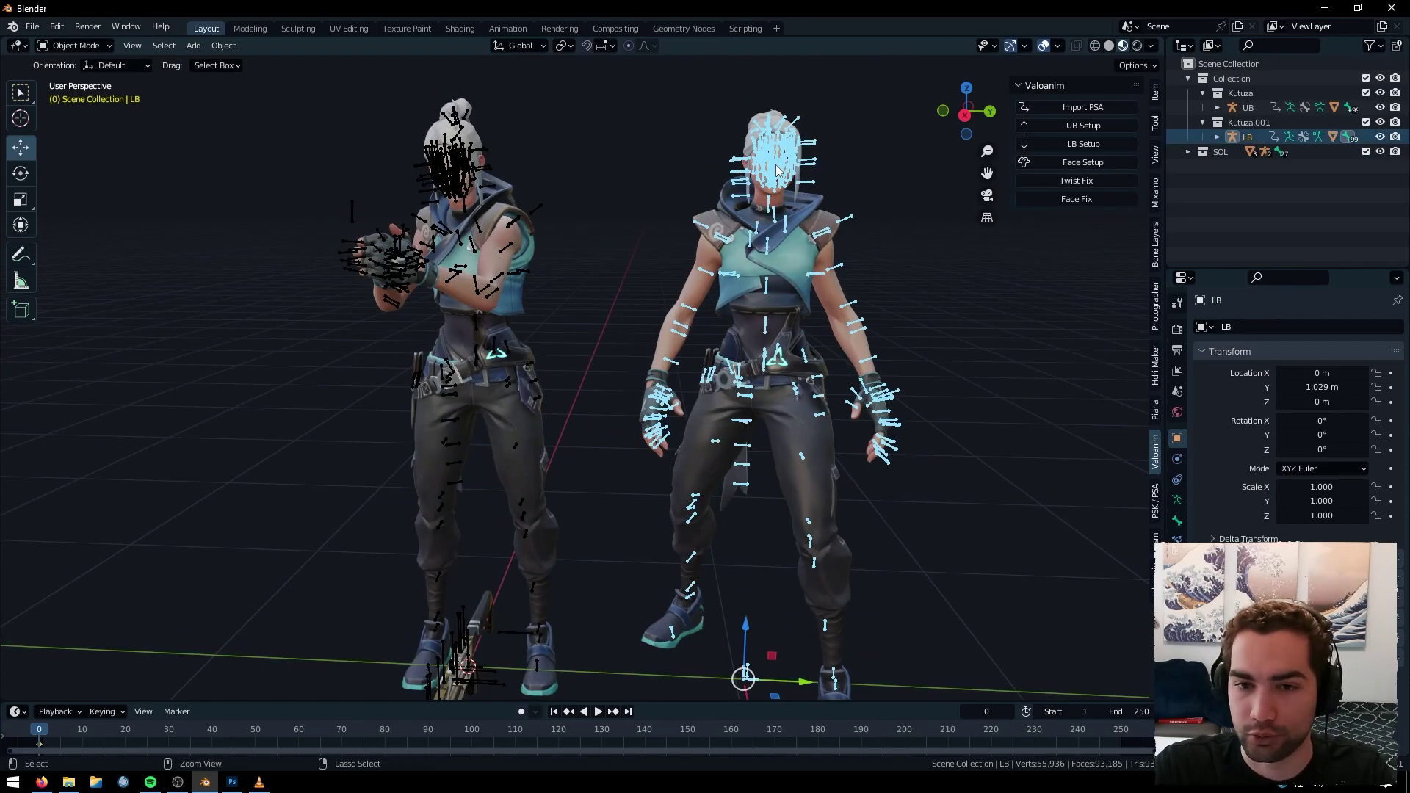
key("ctrl+Tab")
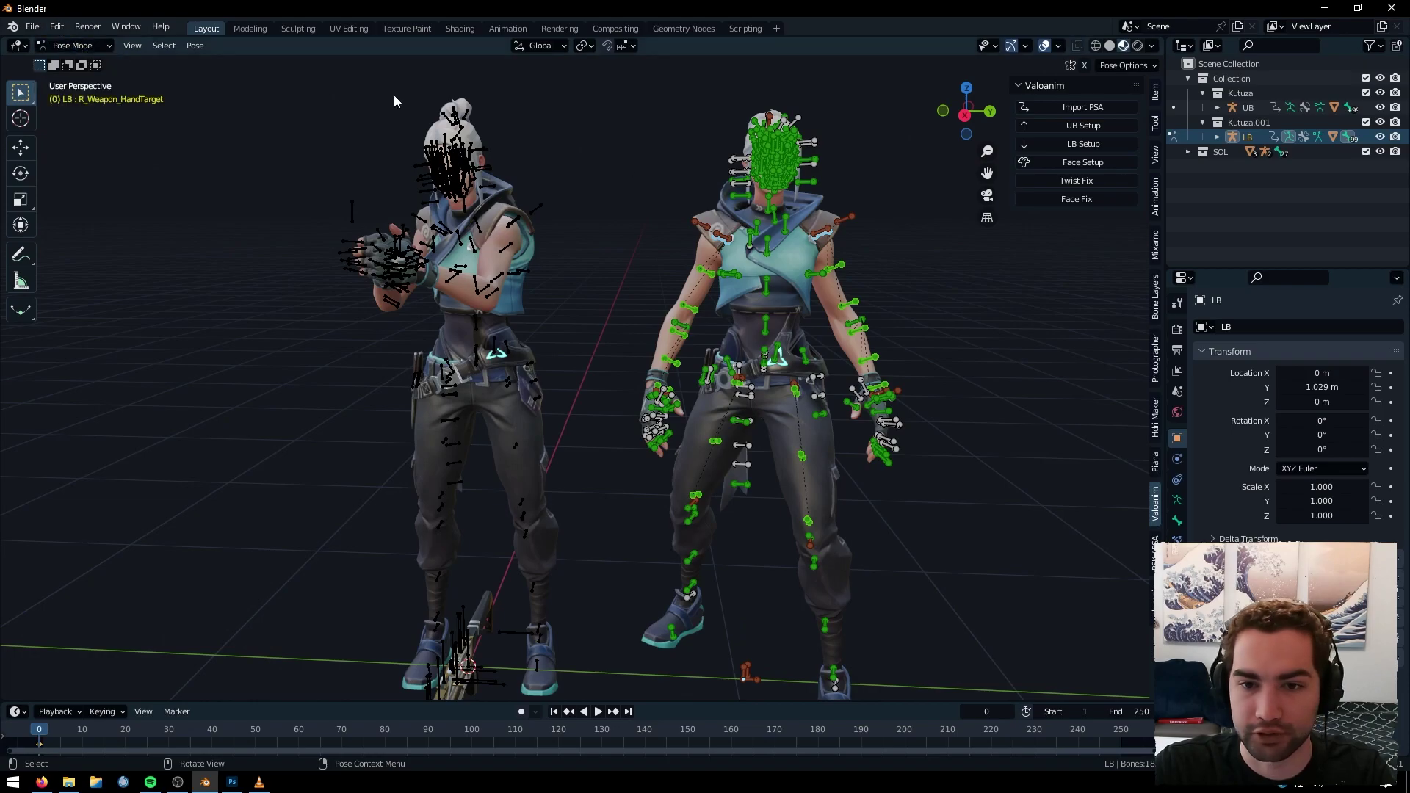
Select all bones of the LB armature, view the keyframe editing options, and clear the bone selection
left_click(776, 169)
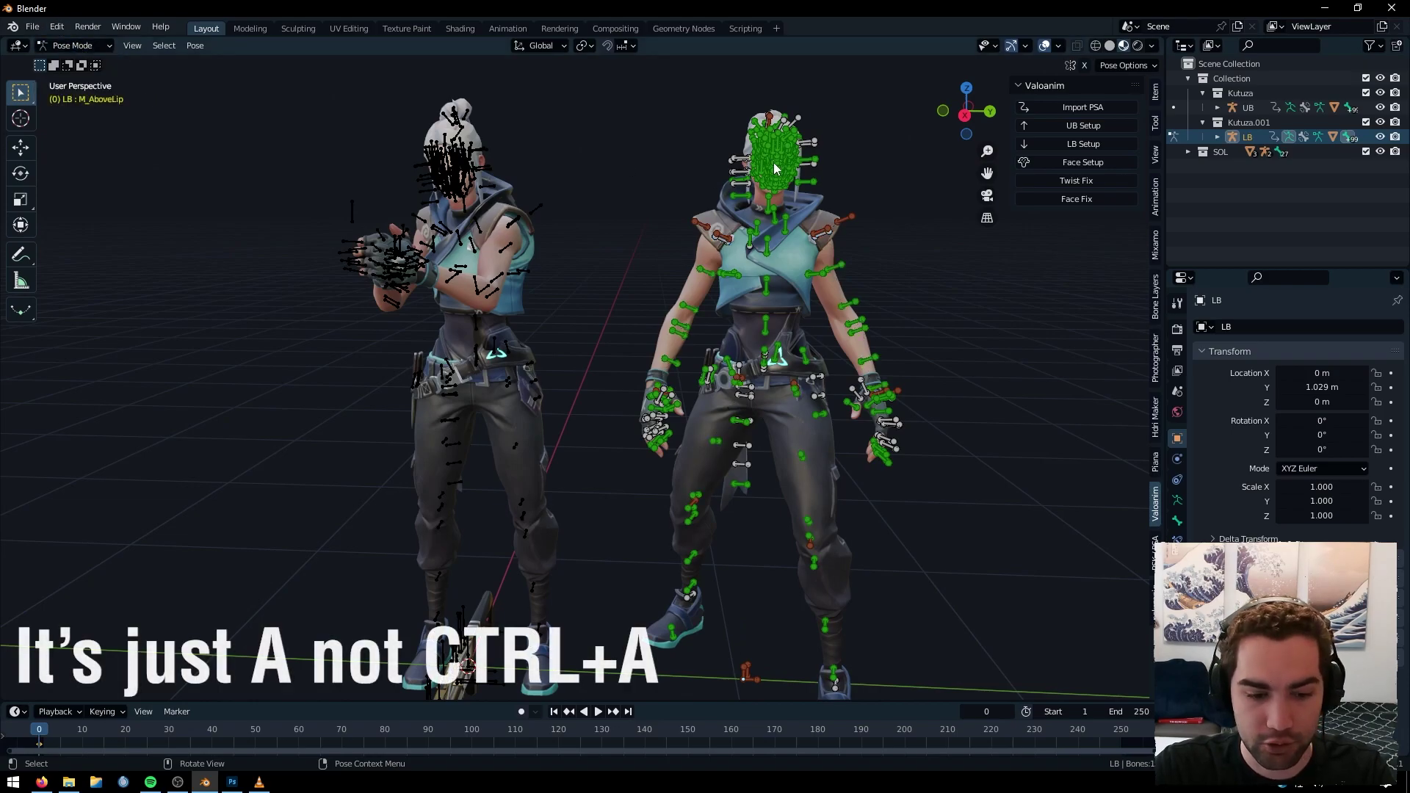
key("a")
right_click(111, 664)
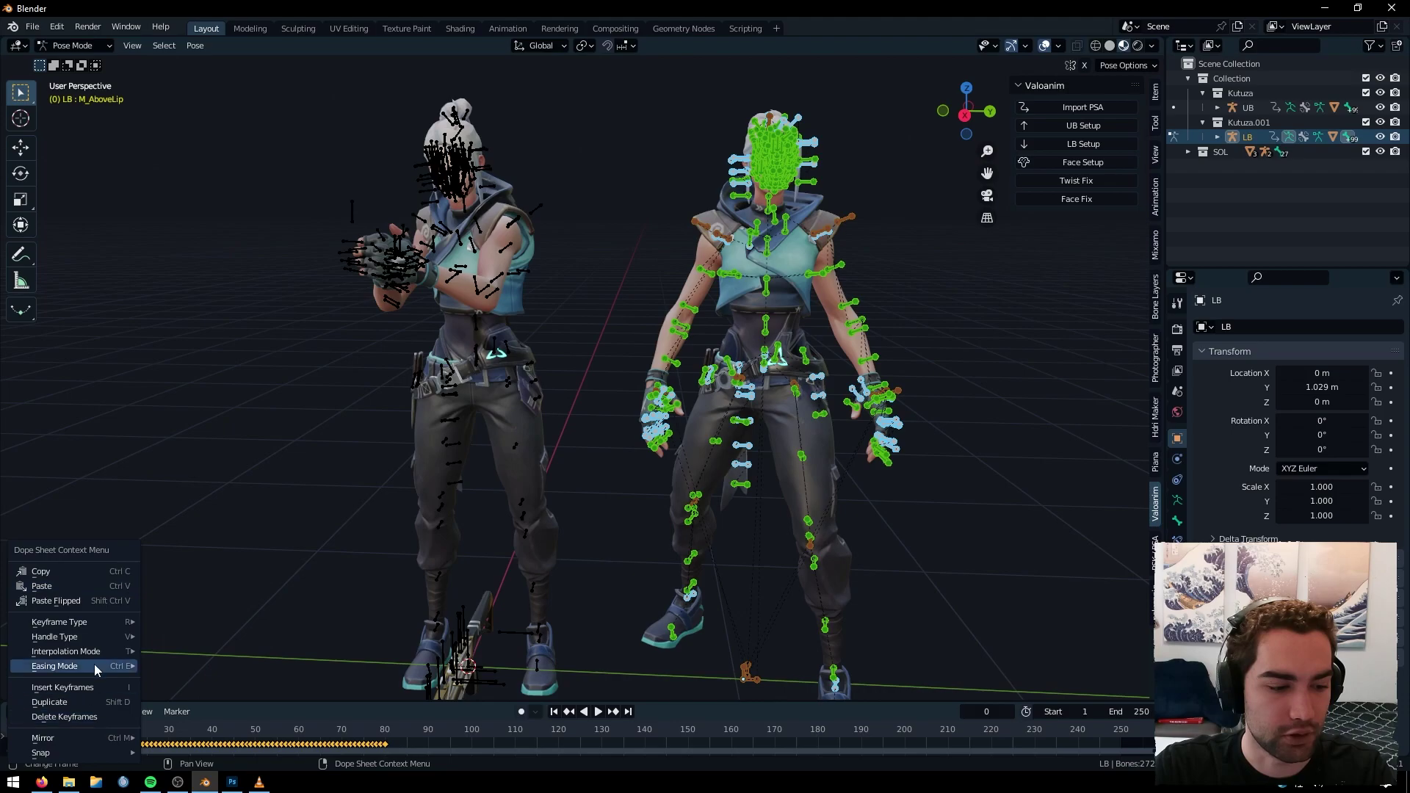
key("alt+a")
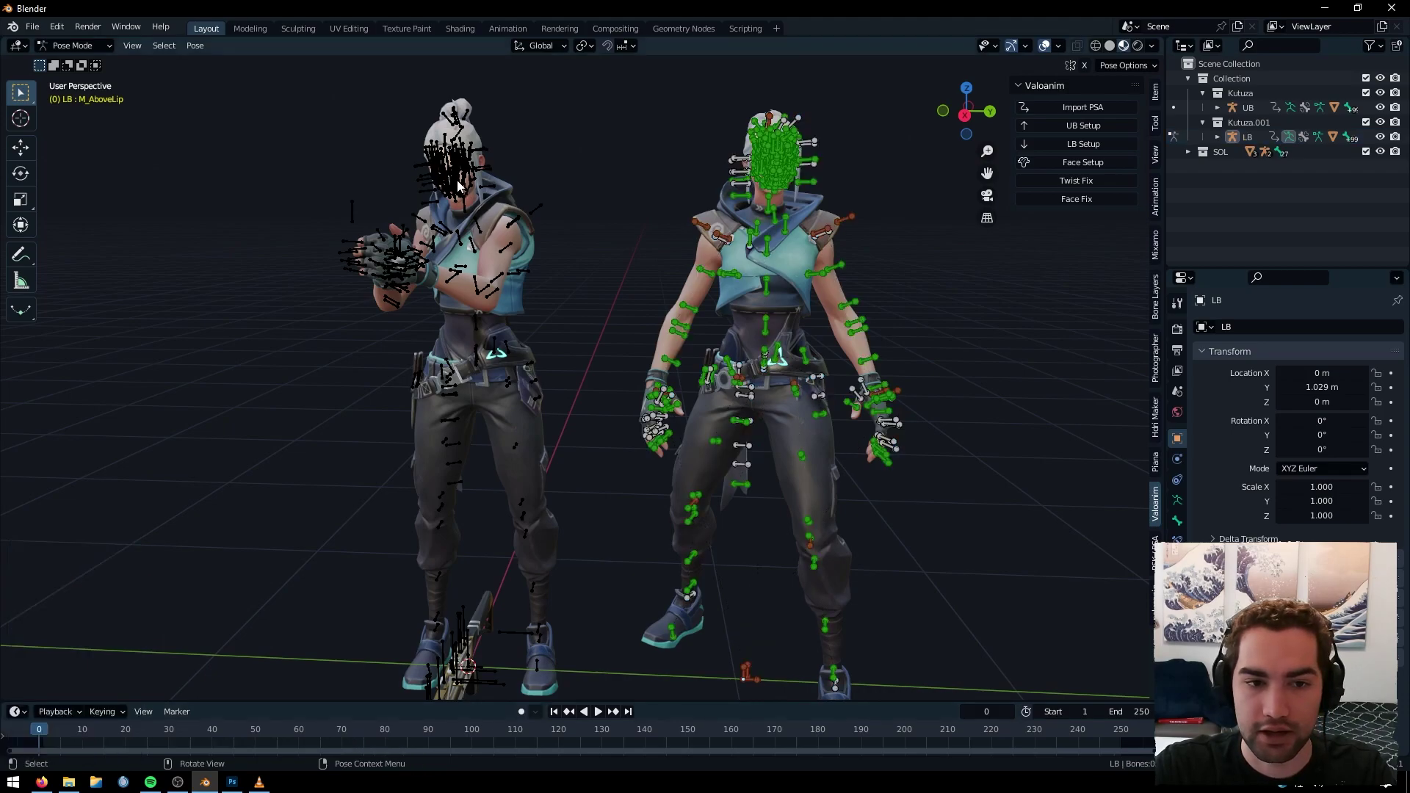
Paste the copied lower-body keyframes onto all bones of the UB armature at frame 0 and play the combined animation
left_click(1173, 107)
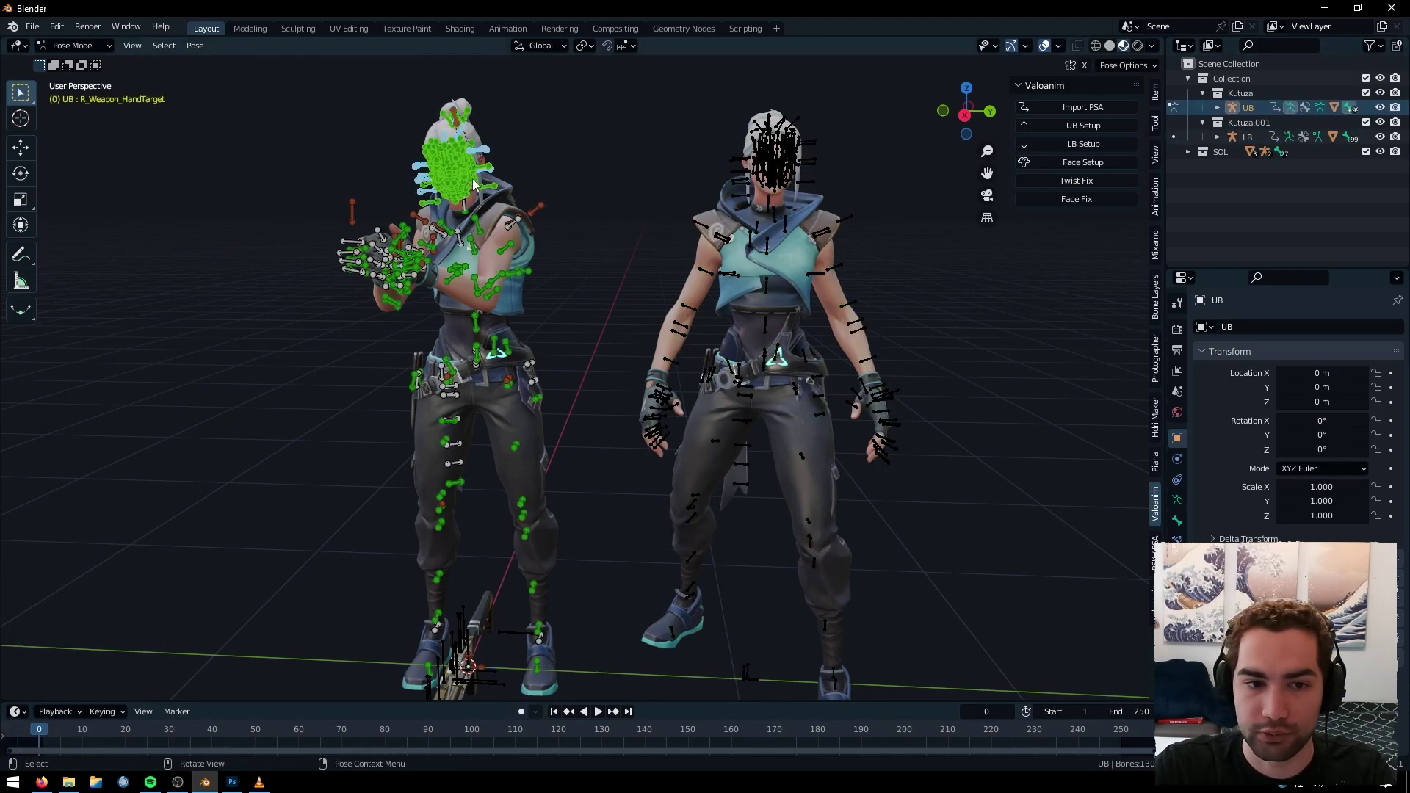
left_click(451, 183)
key("a")
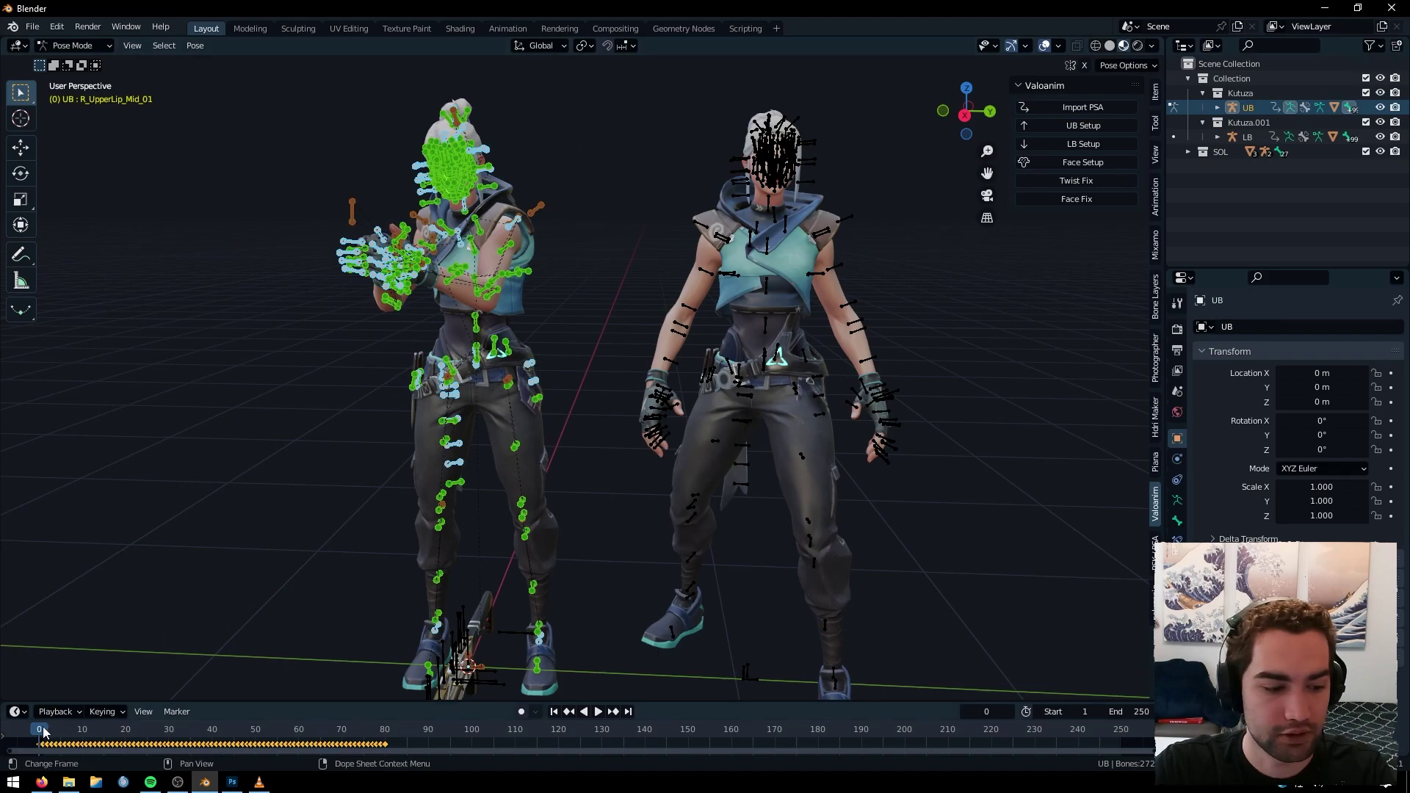
right_click(46, 734)
left_click(53, 586)
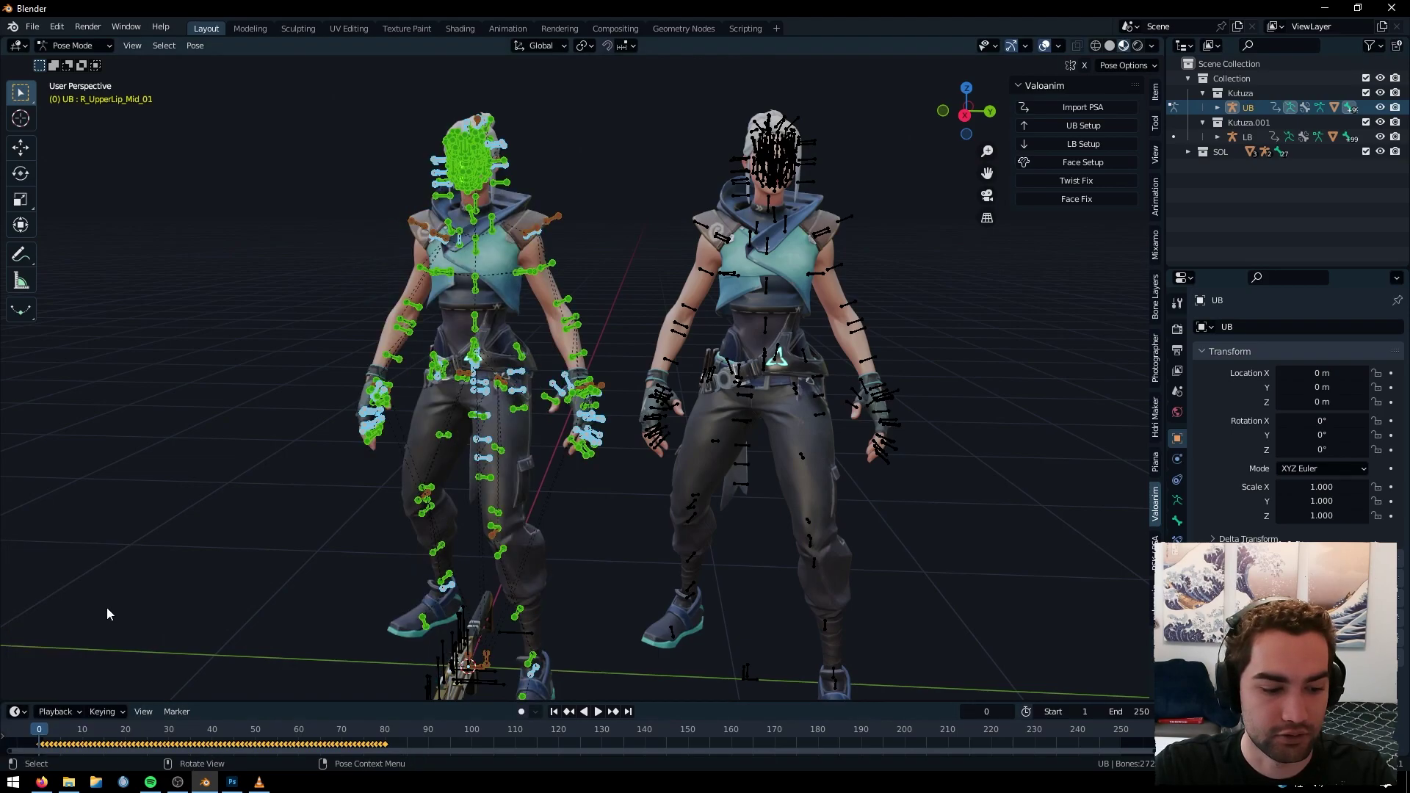
key("space")
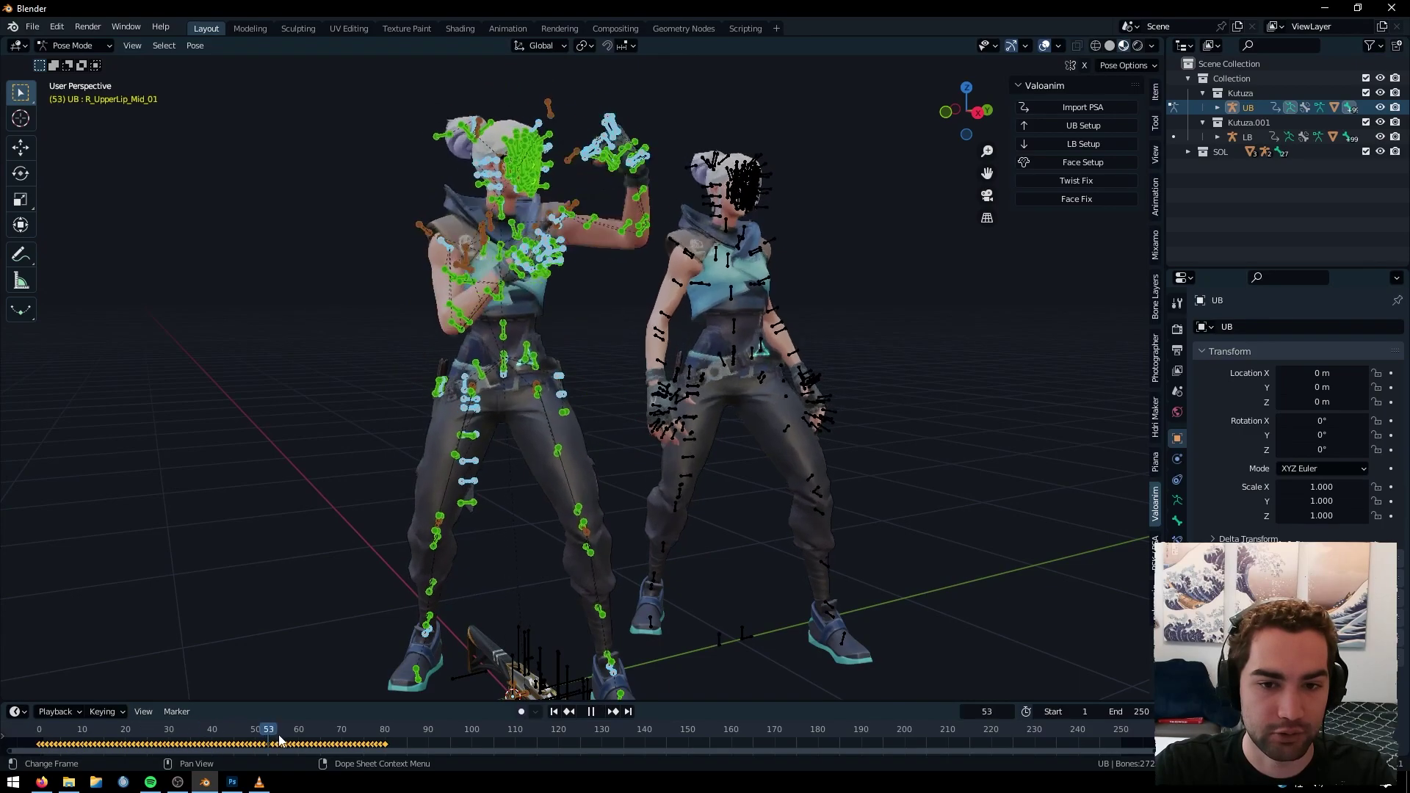
key("space")
Delete the Kutuza.001 collection with its hierarchy and return the UB armature to Object Mode
right_click(1254, 125)
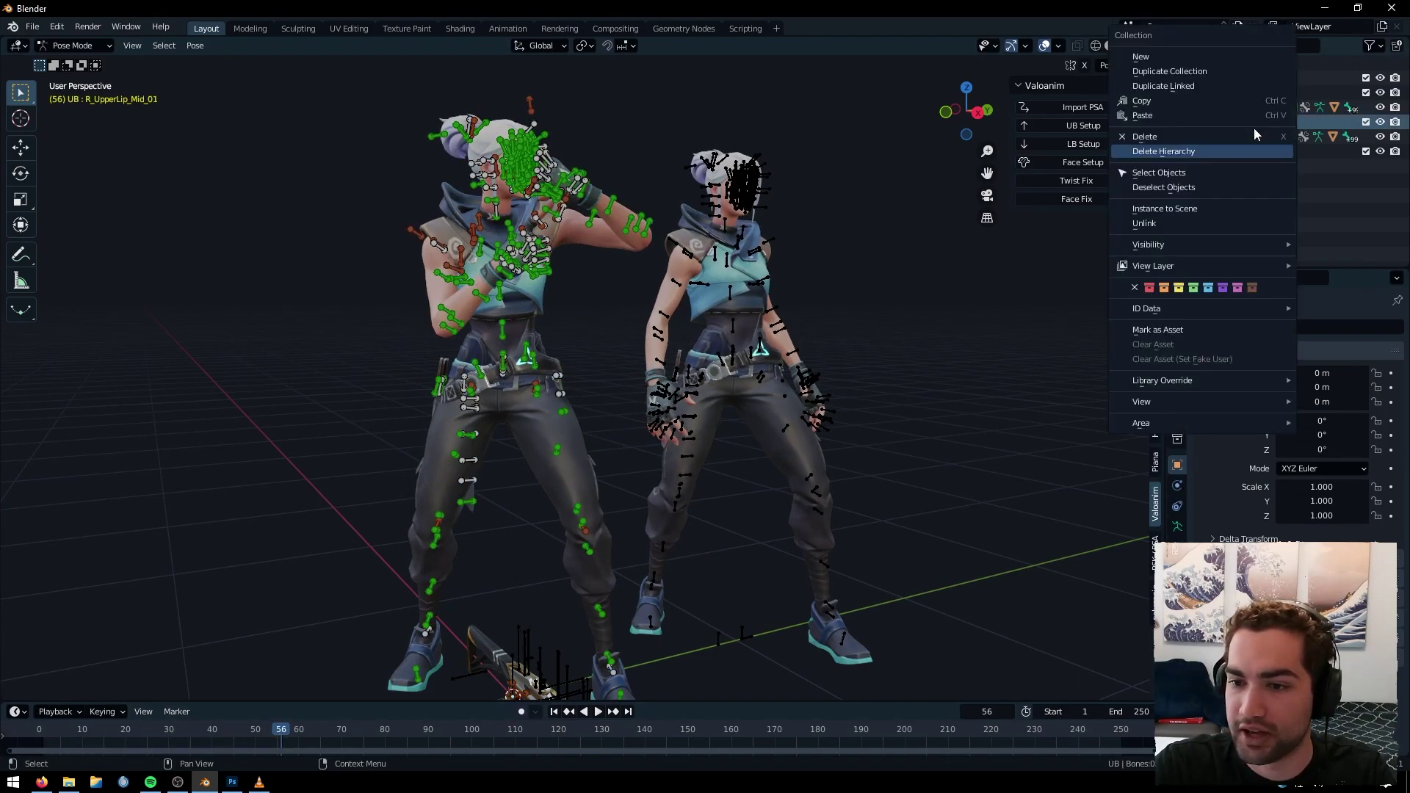
left_click(1189, 152)
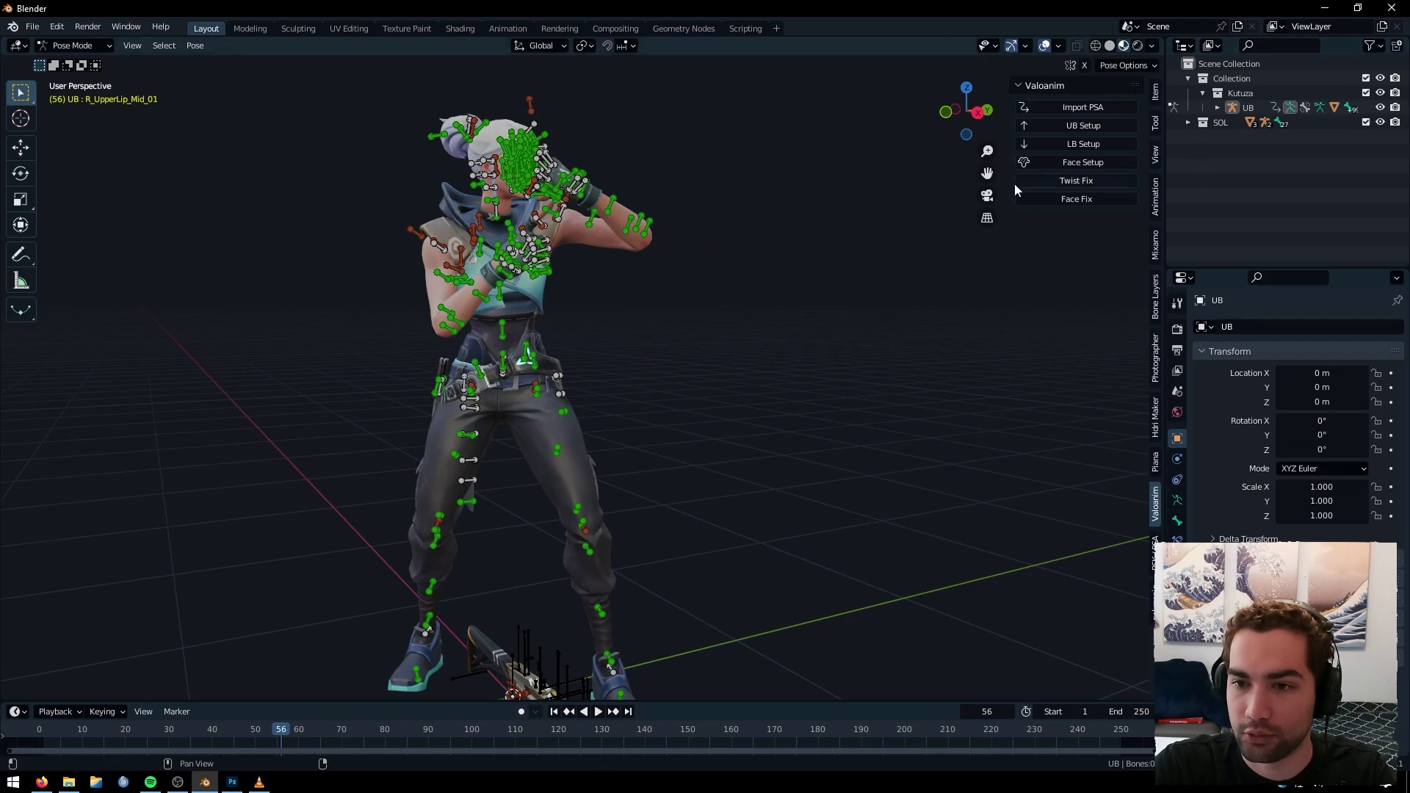
mouse_move(684, 296)
middle_mouse_down()
mouse_move(652, 291)
mouse_move(705, 282)
middle_mouse_up()
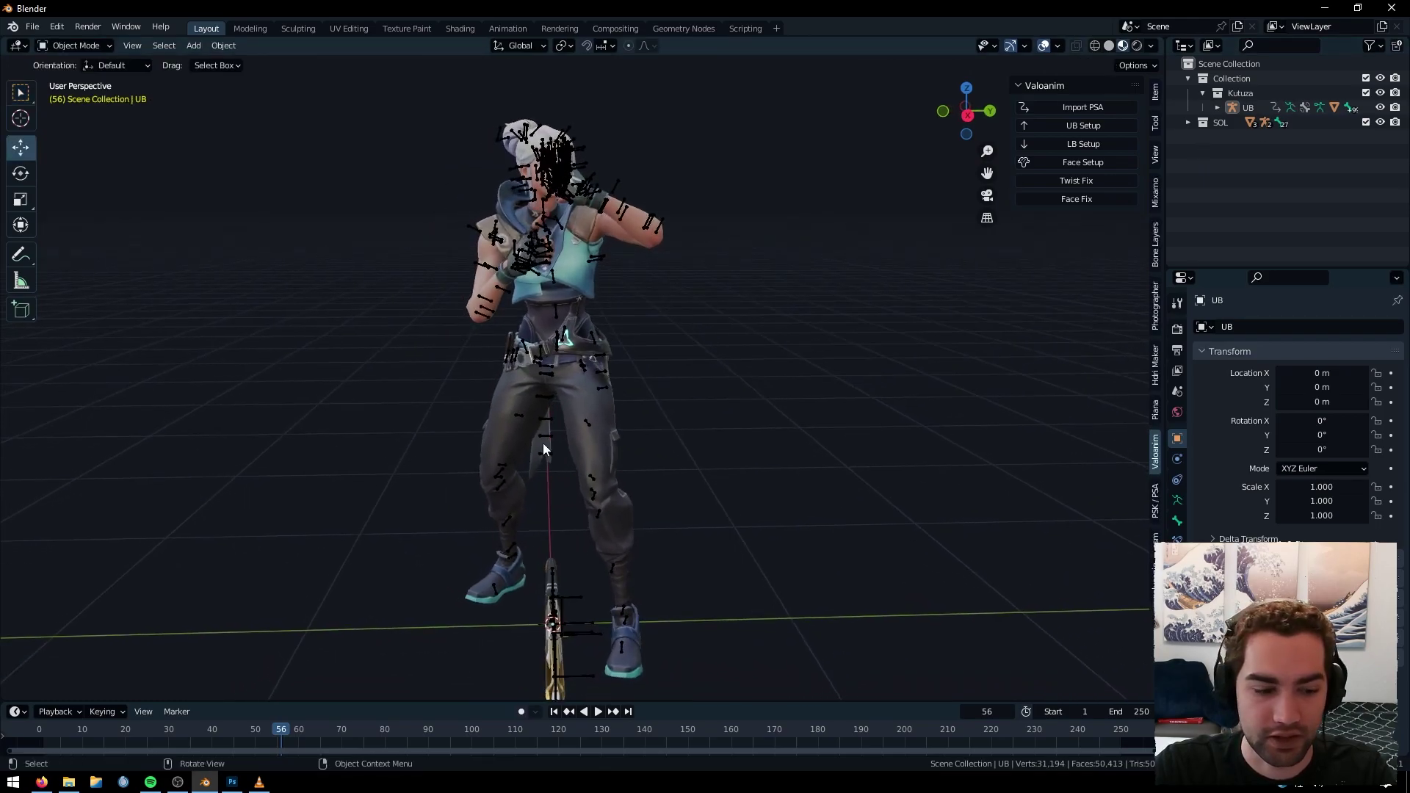
Play the combined animation from the start to frame 88 and hide the viewport overlays to inspect Jett's upper body
left_click(44, 731)
key("space")
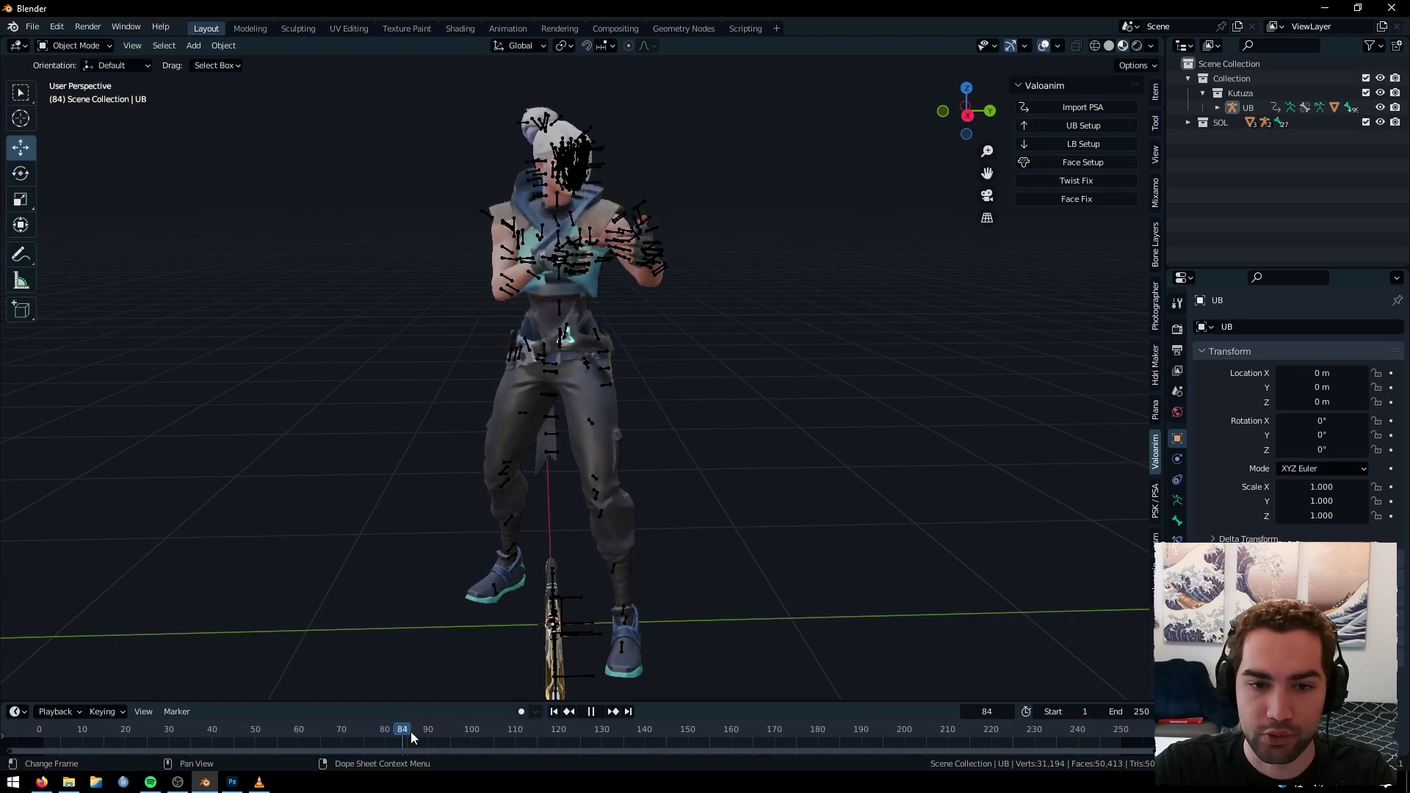
middle_click_drag(535, 204, 568, 267)
scroll(610, 213, "up", 4)
left_click(1044, 46)
middle_click_drag(727, 165, 660, 202)
middle_click_drag(660, 202, 567, 434, "shift")
scroll(600, 433, "up", 1)
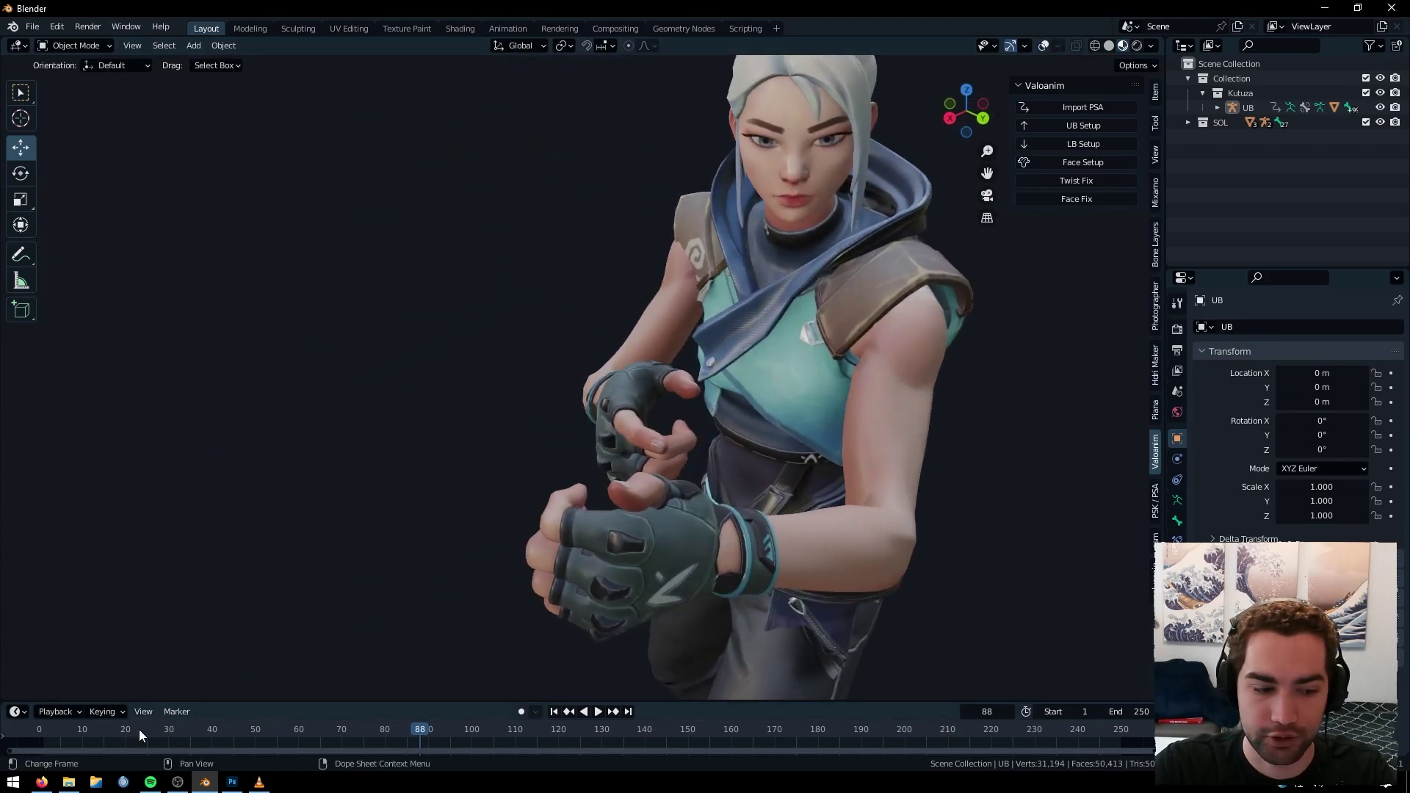
Replay and scrub the animation to a firing stance at frame 93, and show the viewport overlays again
left_click(42, 739)
key("space")
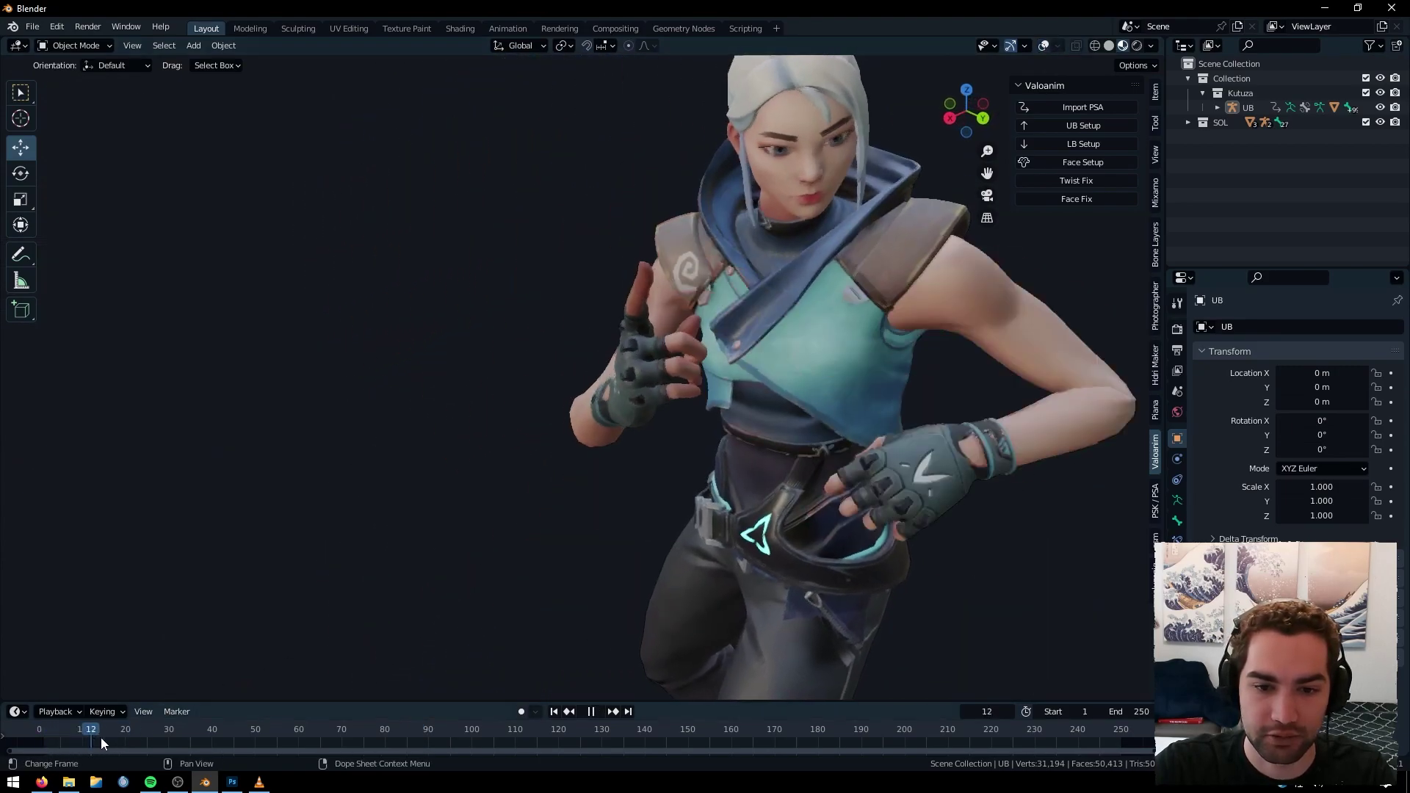
left_click_drag(110, 737, 443, 738)
key("space")
scroll(575, 431, "down", 2)
middle_click_drag(575, 430, 759, 373)
scroll(784, 335, "down", 2)
left_click(1044, 46)
Add a Child Of constraint to the rifle armature GN_AK_SOL_Lv3_Skelmesh.ao with UB as its target
middle_click_drag(901, 307, 518, 490)
left_click(595, 581)
scroll(608, 473, "up", 1)
scroll(608, 472, "up", 3)
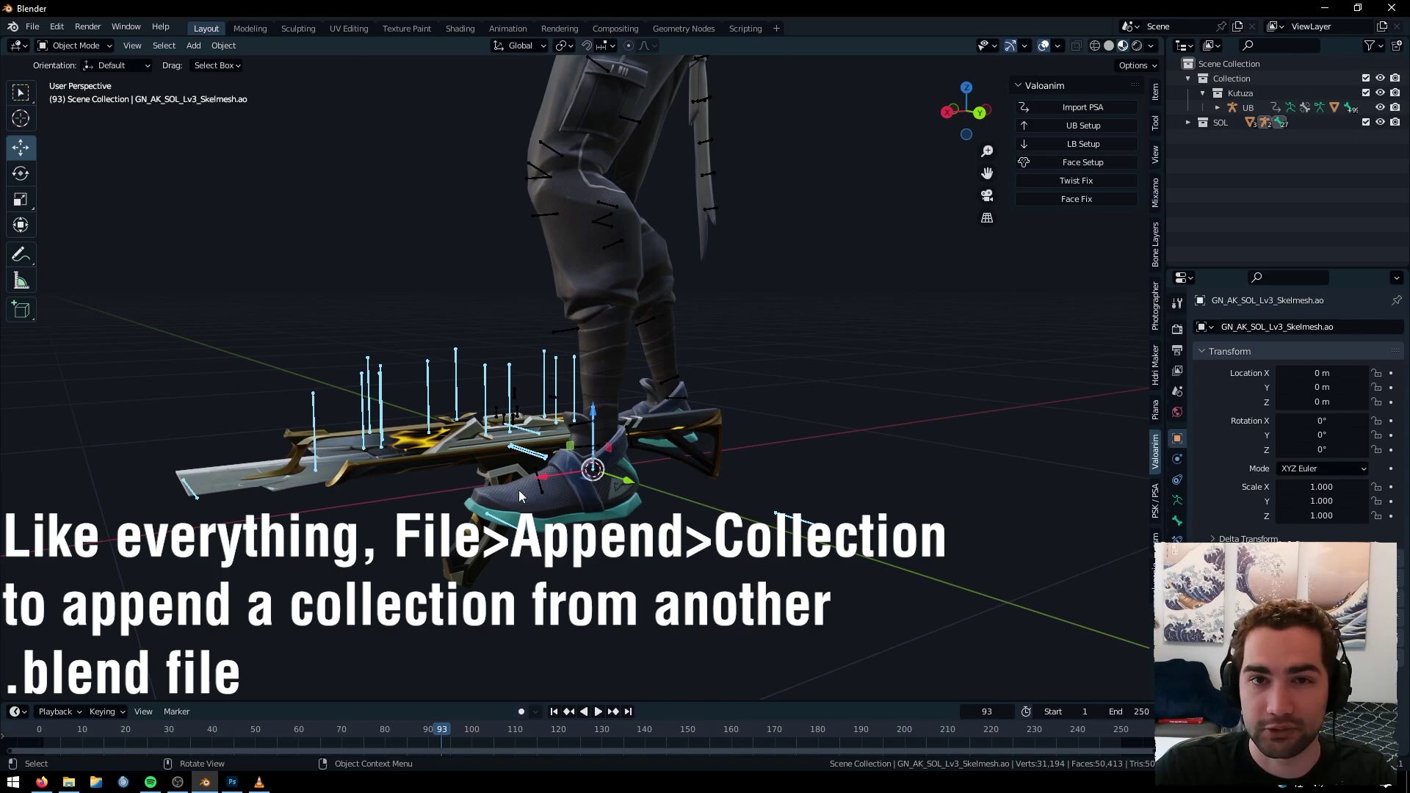
middle_click_drag(494, 496, 652, 476)
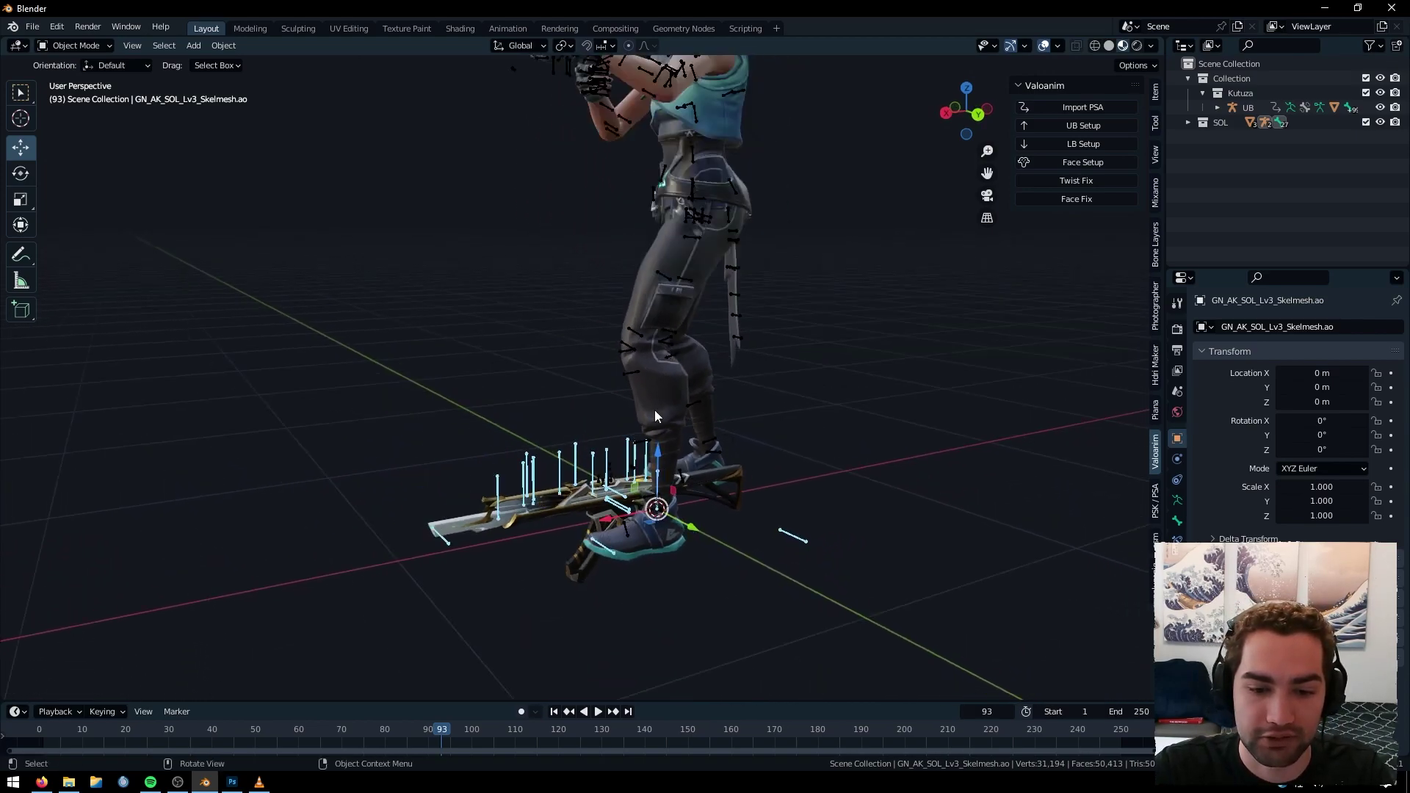
middle_click_drag(654, 410, 639, 351)
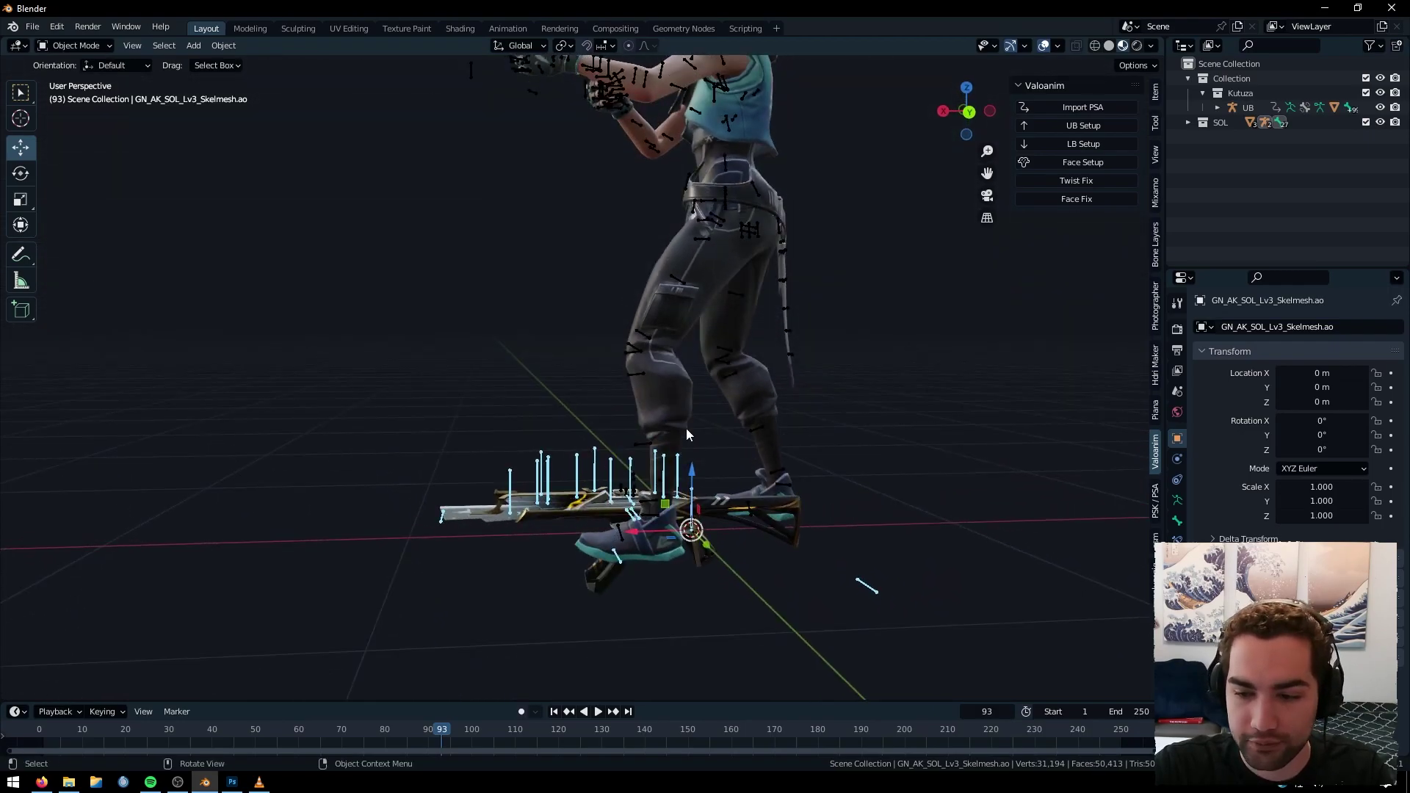
scroll(685, 434, "down", 3)
left_click(1177, 480)
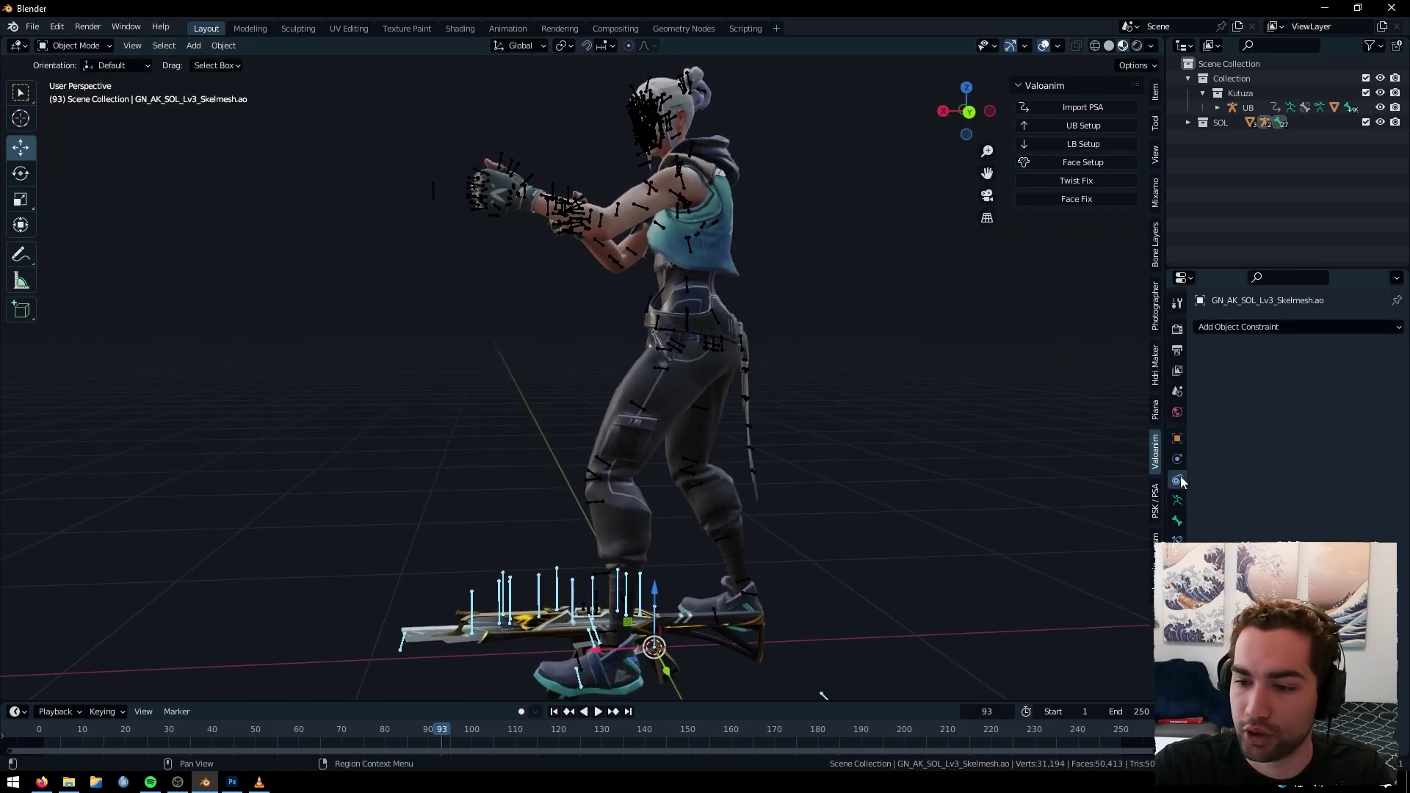
left_click(1264, 328)
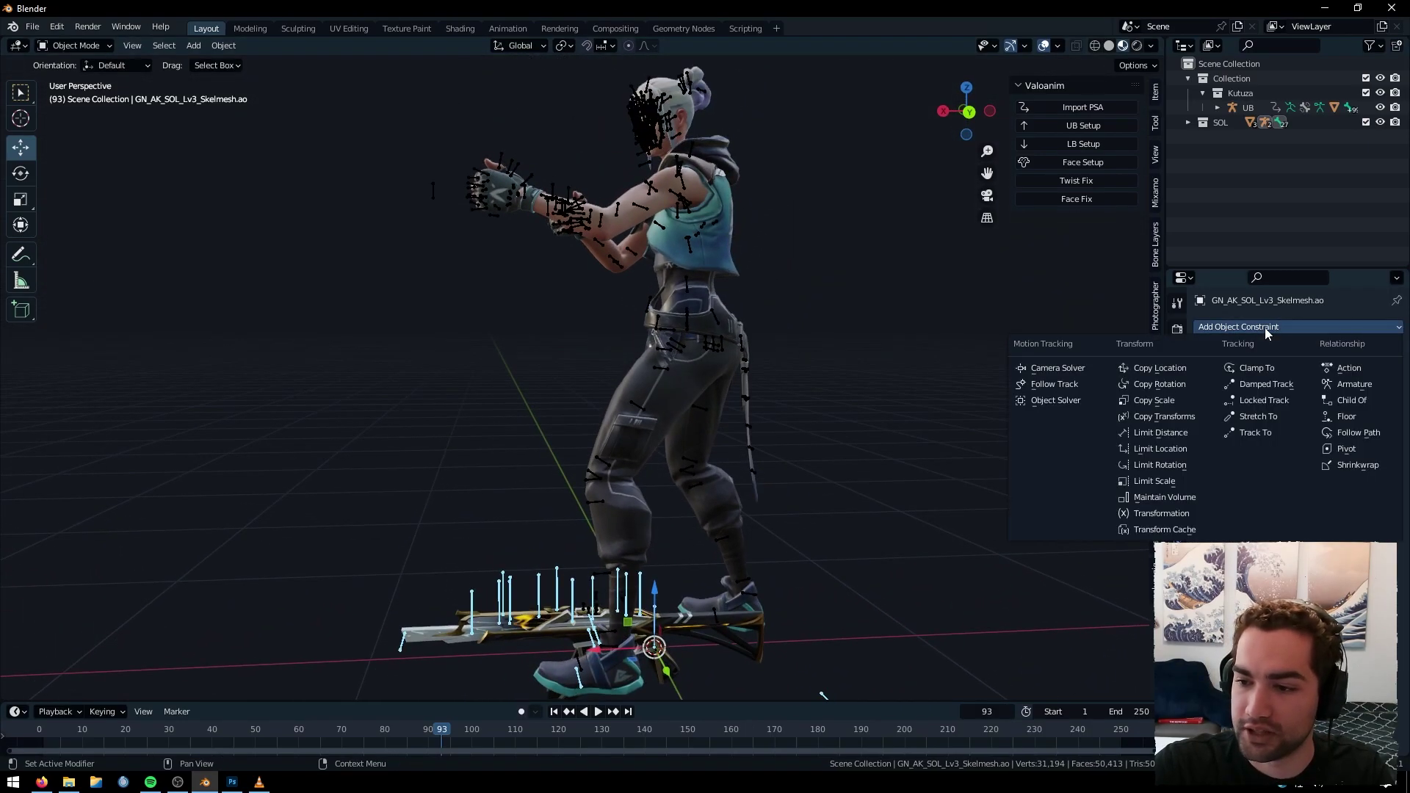
left_click(1352, 400)
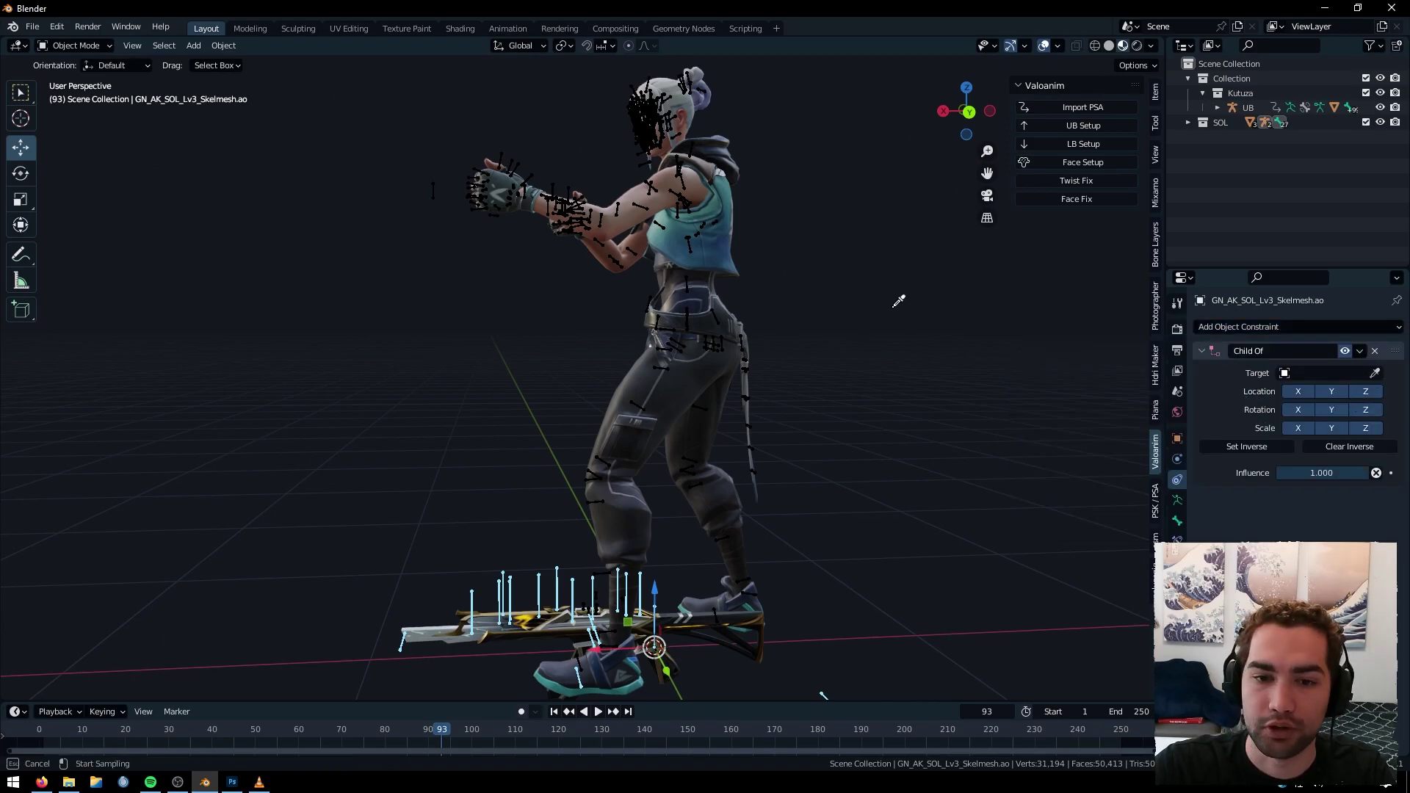
left_click(689, 240)
scroll(689, 241, "up", 2)
middle_click_drag(582, 192, 802, 231)
middle_click_drag(657, 201, 697, 225, "shift")
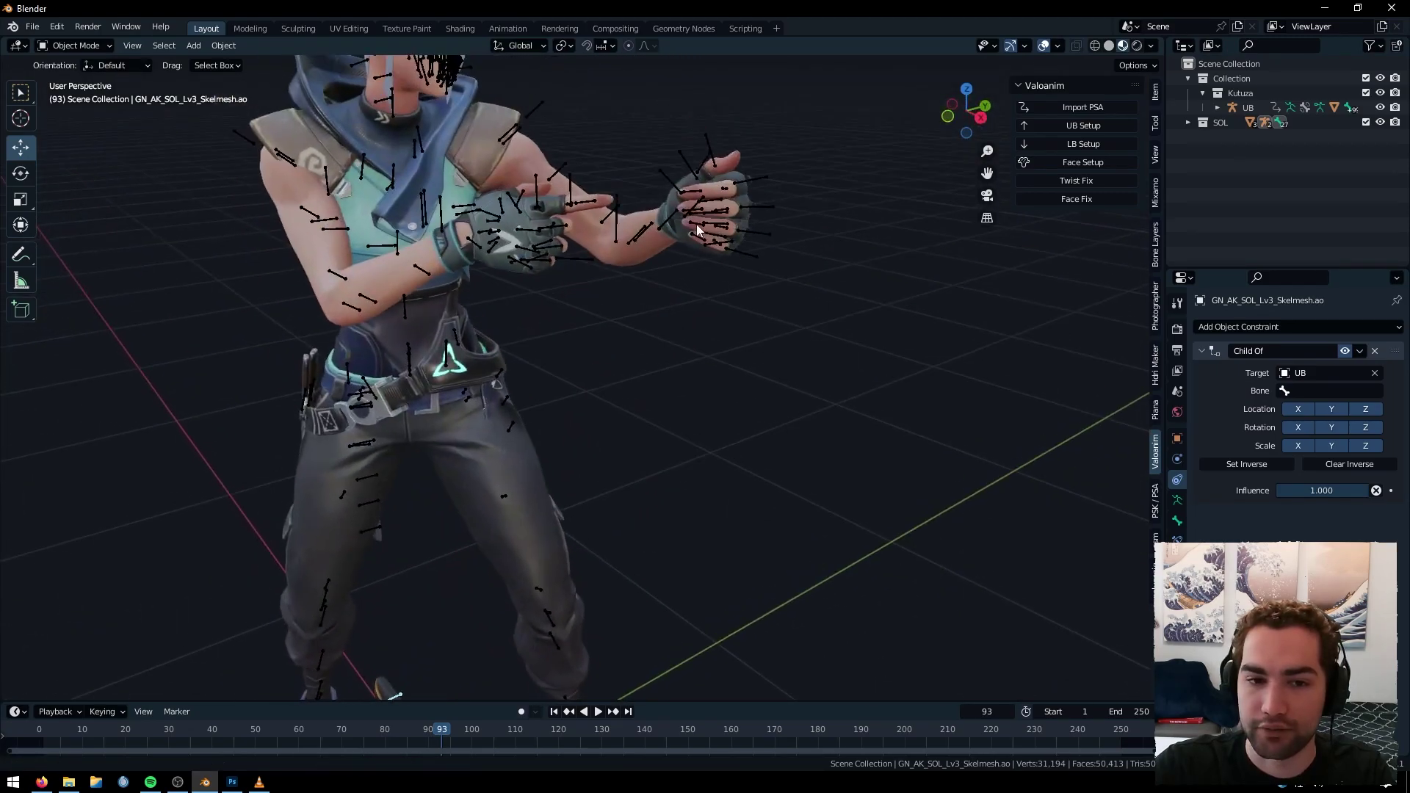
Set the bone of the rifle's Child Of constraint to R_WeaponPoint
left_click(1284, 392)
left_click(590, 182)
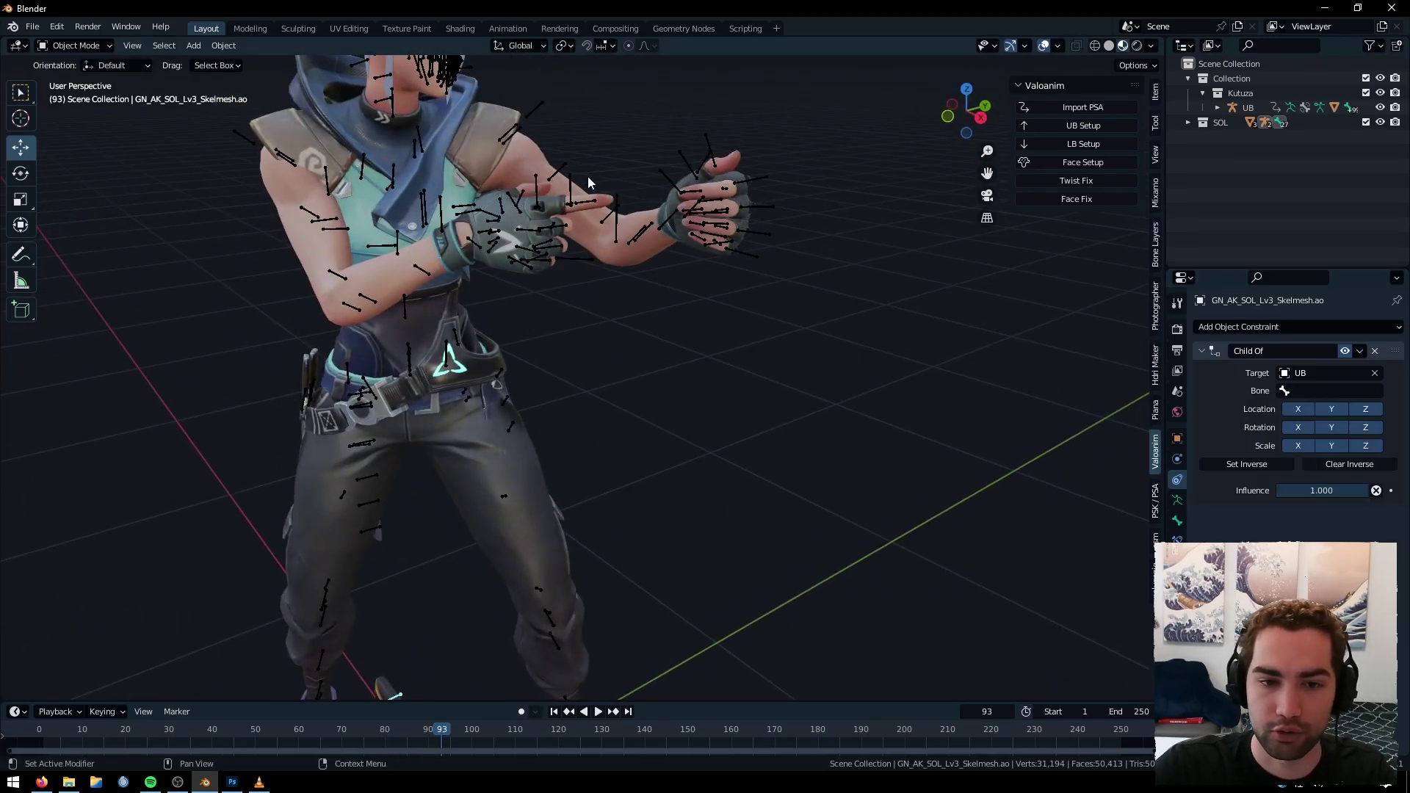
middle_click_drag(590, 180, 784, 197)
middle_click_drag(561, 218, 396, 249)
left_click(1304, 391)
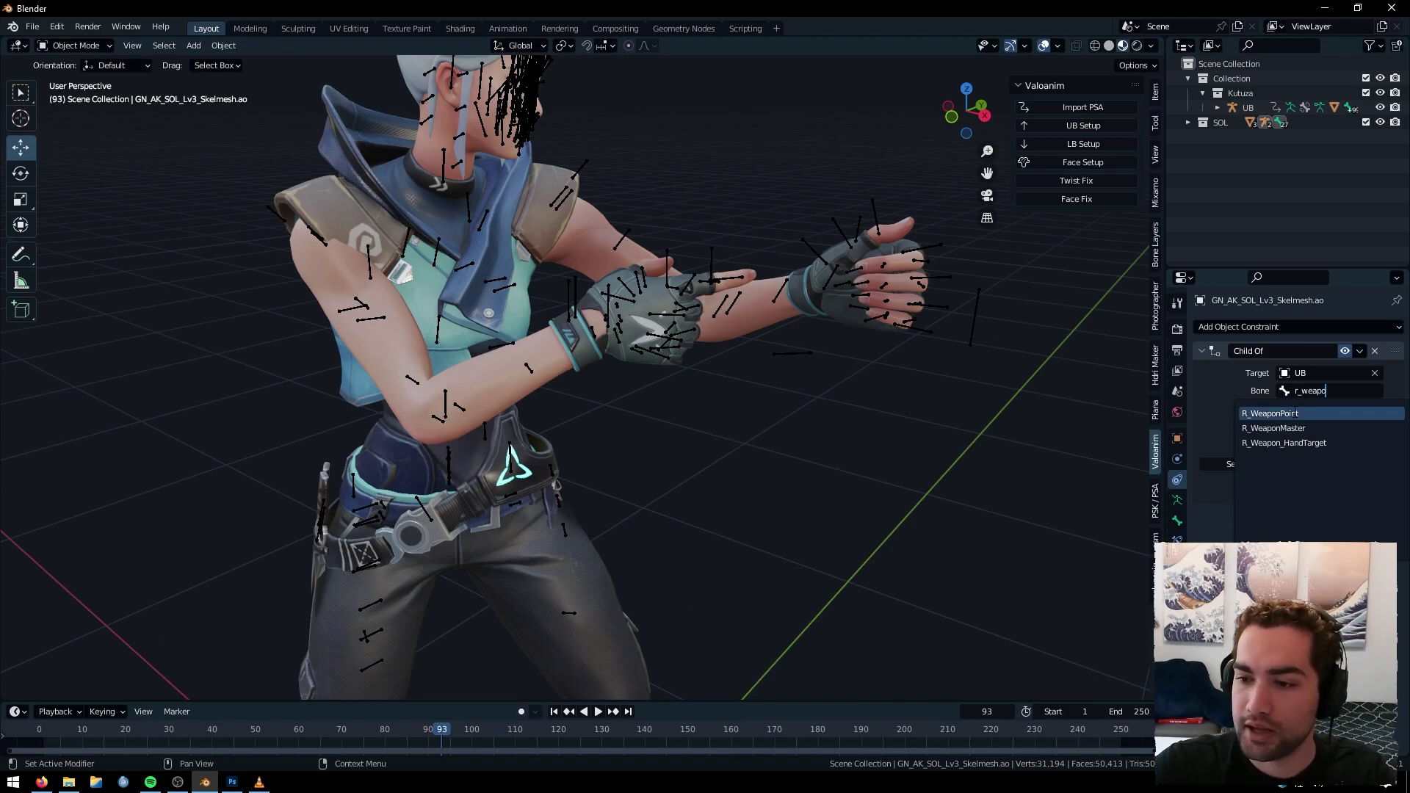
left_click(1297, 414)
Switch to Local orientation and rotate the rifle into Jett's hands, to about X -18.4°, Y -74°, Z -55.6°
middle_click_drag(735, 279, 646, 209)
scroll(747, 220, "up", 4)
left_click(1177, 438)
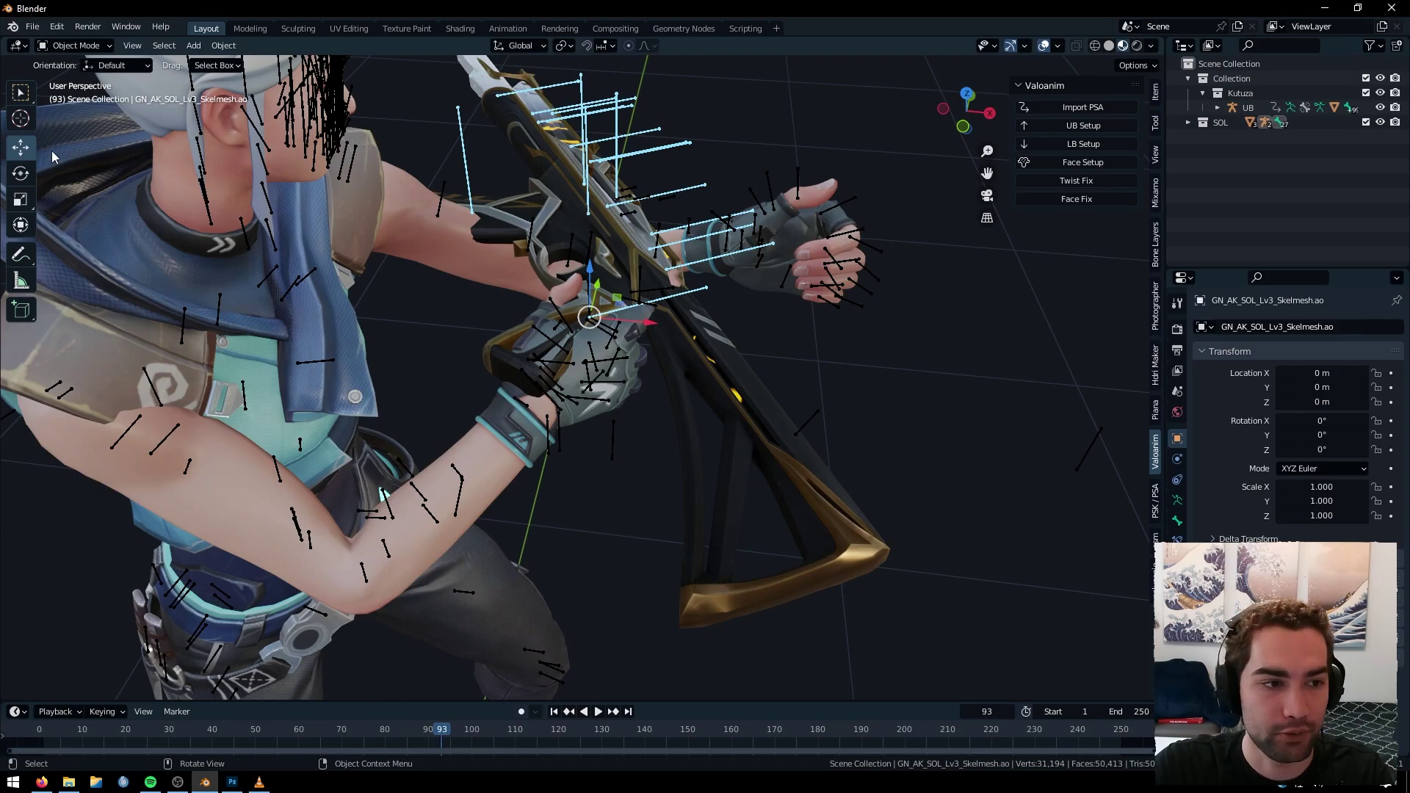
left_click(520, 45)
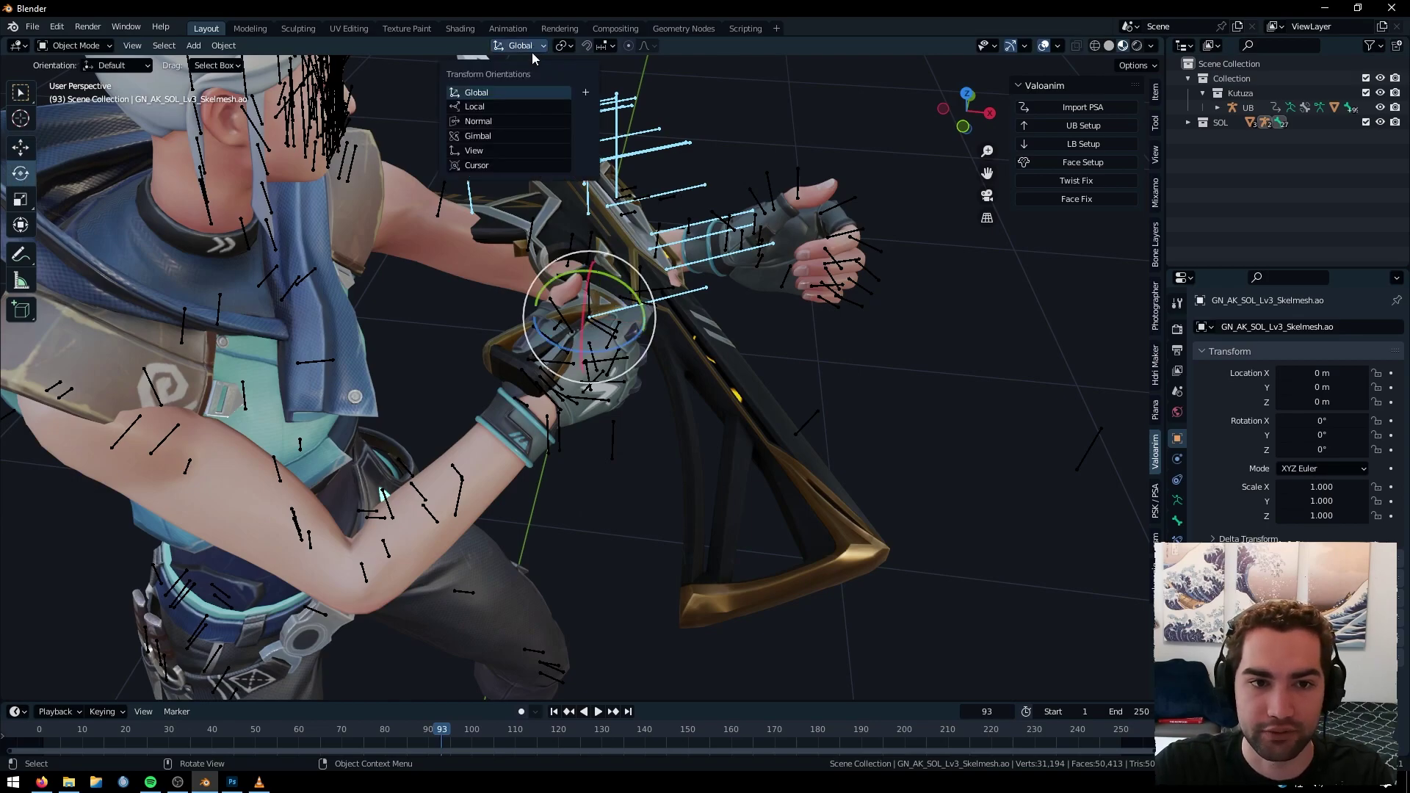
left_click(491, 106)
middle_click_drag(490, 107, 649, 367)
left_click_drag(650, 367, 661, 294)
left_click_drag(533, 328, 683, 294)
middle_click_drag(683, 294, 613, 262)
scroll(608, 245, "up", 2)
left_click_drag(615, 344, 629, 296)
middle_click_drag(627, 294, 838, 376)
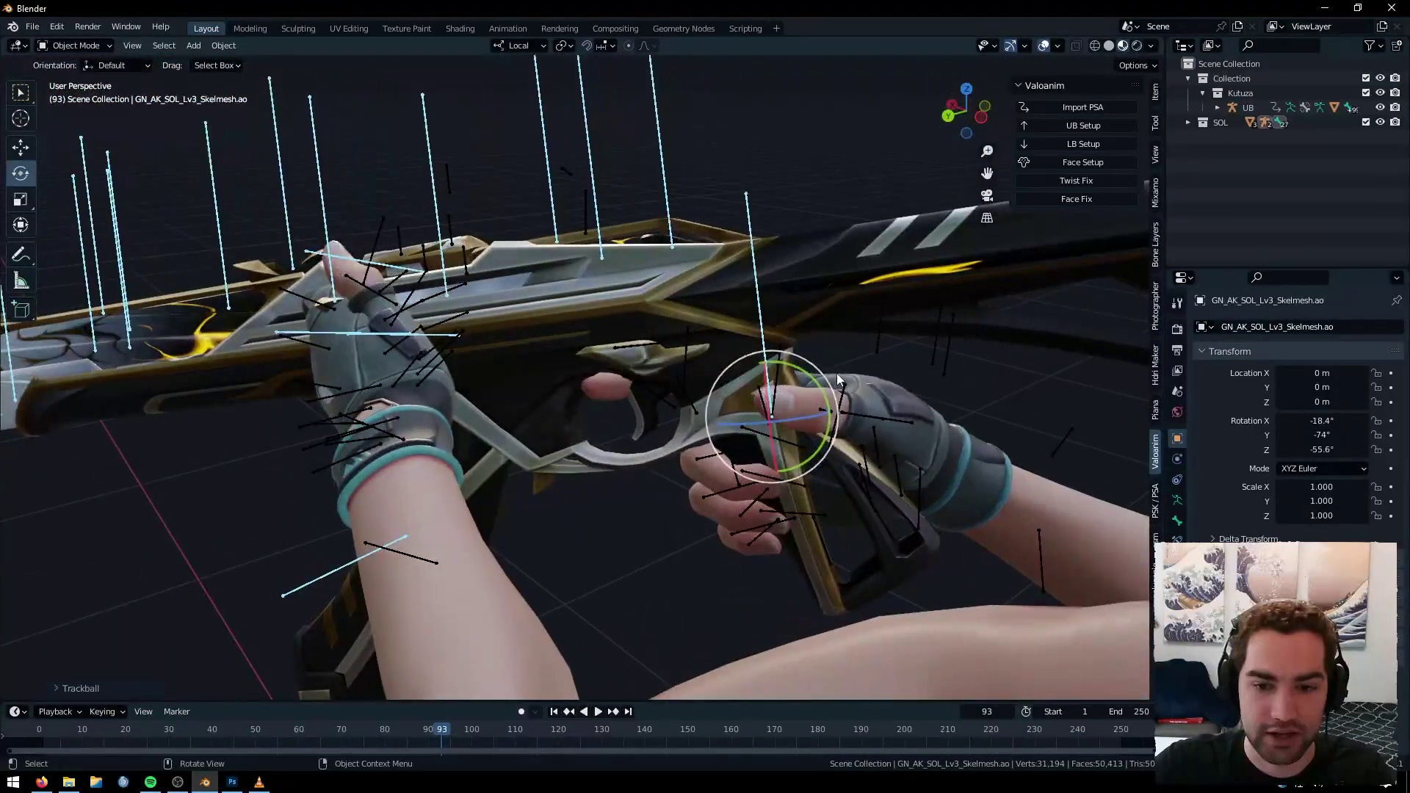
Refine the rifle's alignment with both hands by rotating it to about X -158°, Y -87.9°, Z 59.7°
left_click_drag(814, 382, 565, 297)
middle_click_drag(543, 290, 399, 399)
left_click_drag(391, 396, 396, 405)
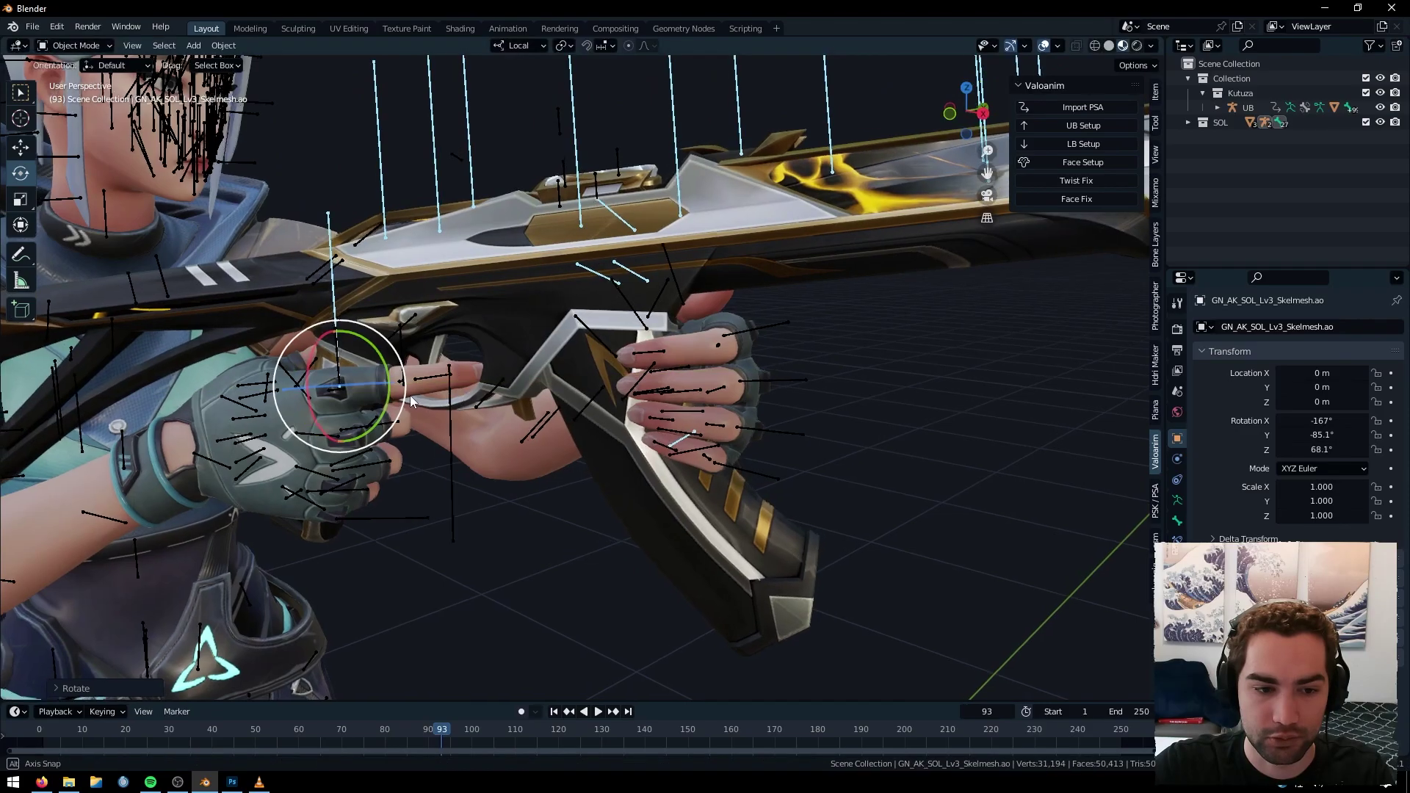
middle_click_drag(410, 397, 375, 397)
left_click_drag(376, 381, 373, 389)
middle_click_drag(389, 389, 305, 372)
mouse_move(405, 378)
left_mouse_down()
mouse_move(408, 366)
mouse_move(480, 517)
mouse_move(385, 384)
left_mouse_up()
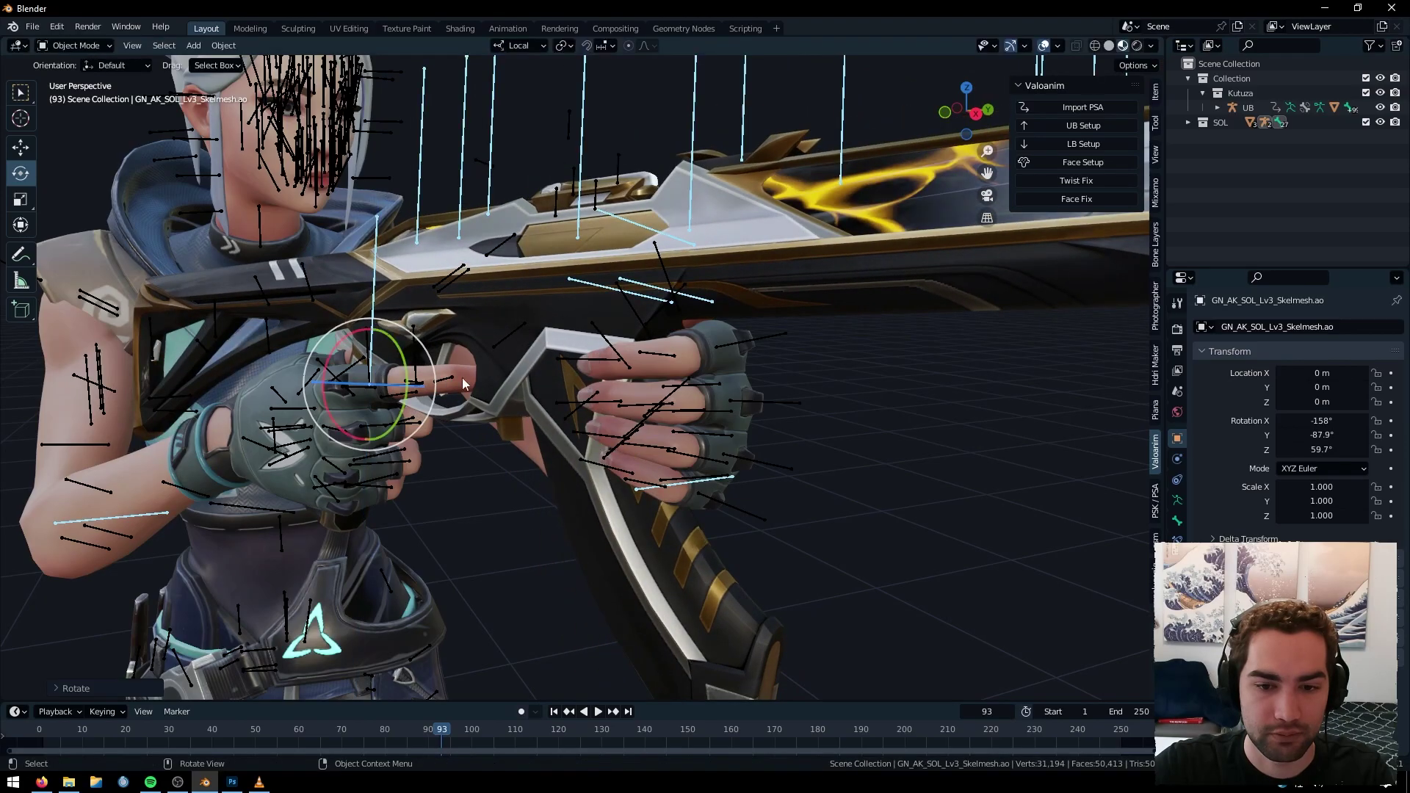
Fine-tune the rifle's local rotation to about X -210°, Y -87.7°, Z 112° so it sits in the grip
middle_click_drag(462, 367, 329, 354)
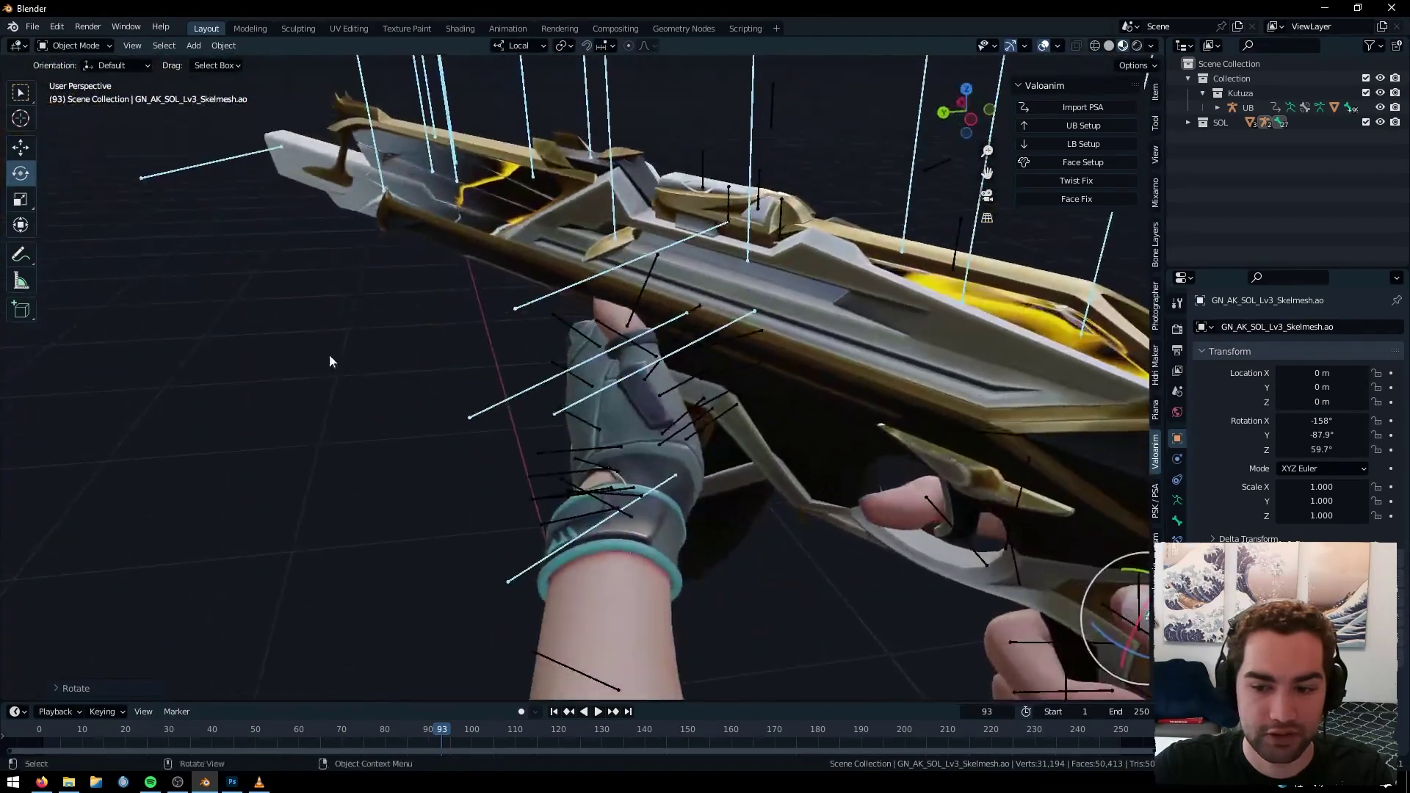
left_click_drag(1020, 615, 1029, 635)
middle_click_drag(789, 272, 1094, 253)
left_click_drag(514, 418, 512, 408)
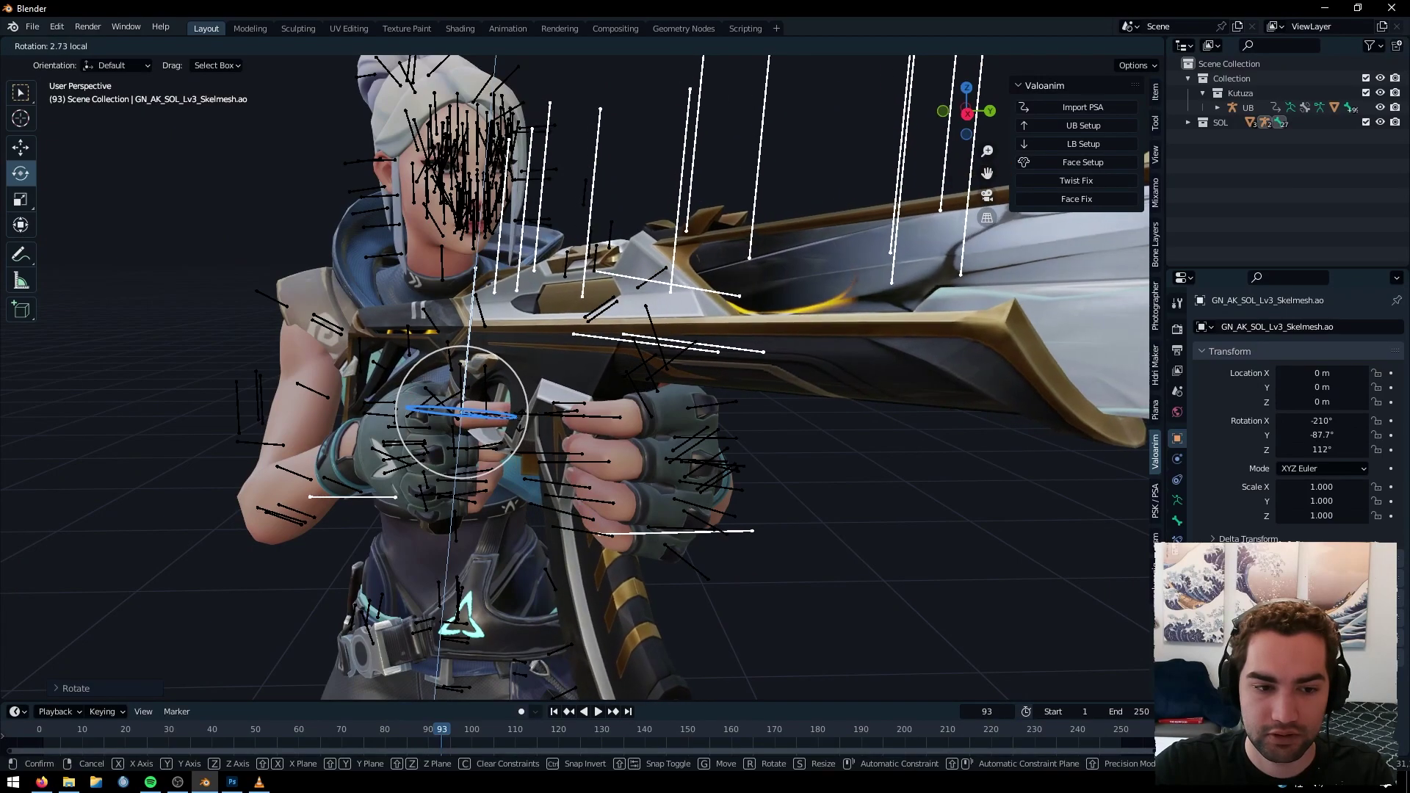
Select the UB armature near the right shoulder and put it into Pose Mode
middle_click_drag(370, 318, 558, 338)
scroll(453, 389, "up", 4)
middle_click_drag(452, 389, 440, 373)
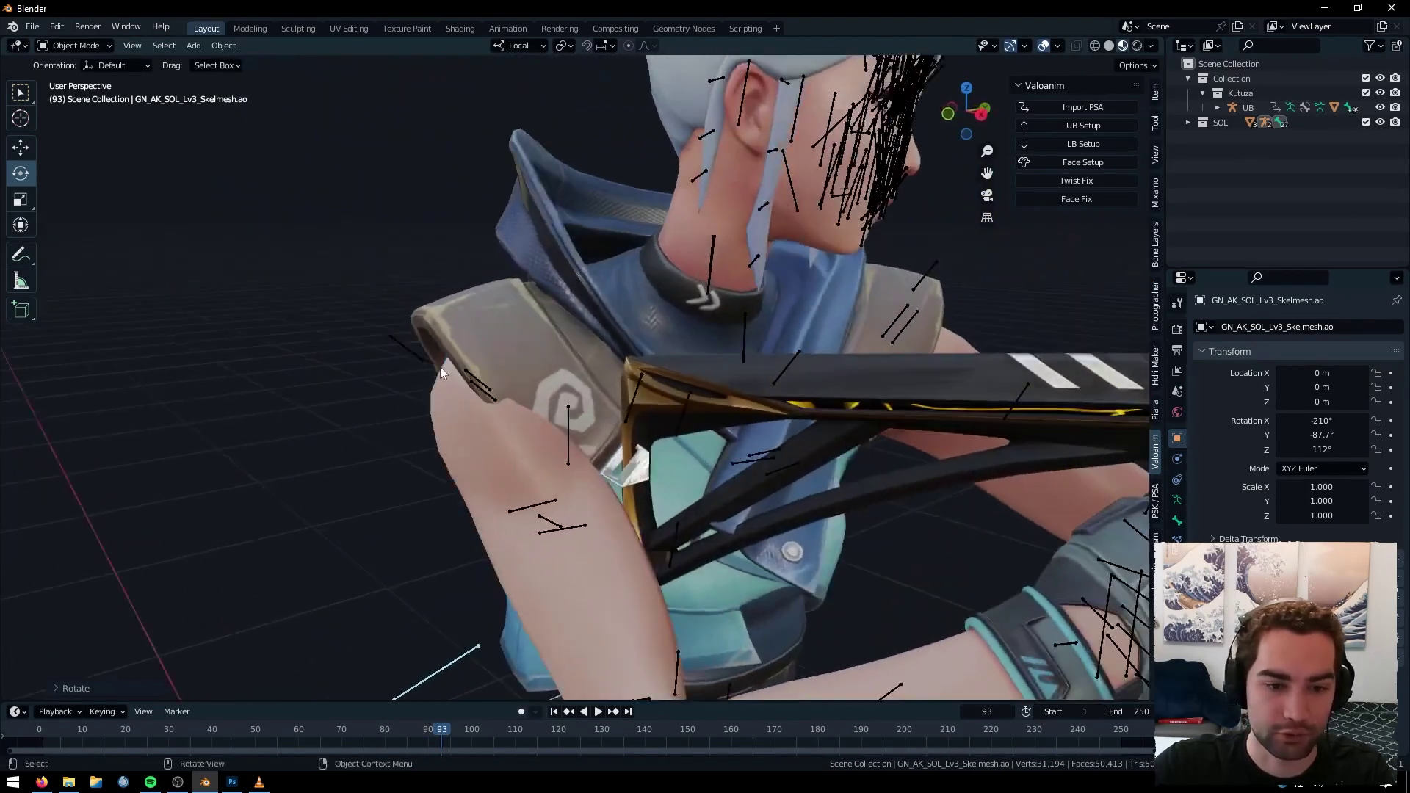
left_click(478, 373)
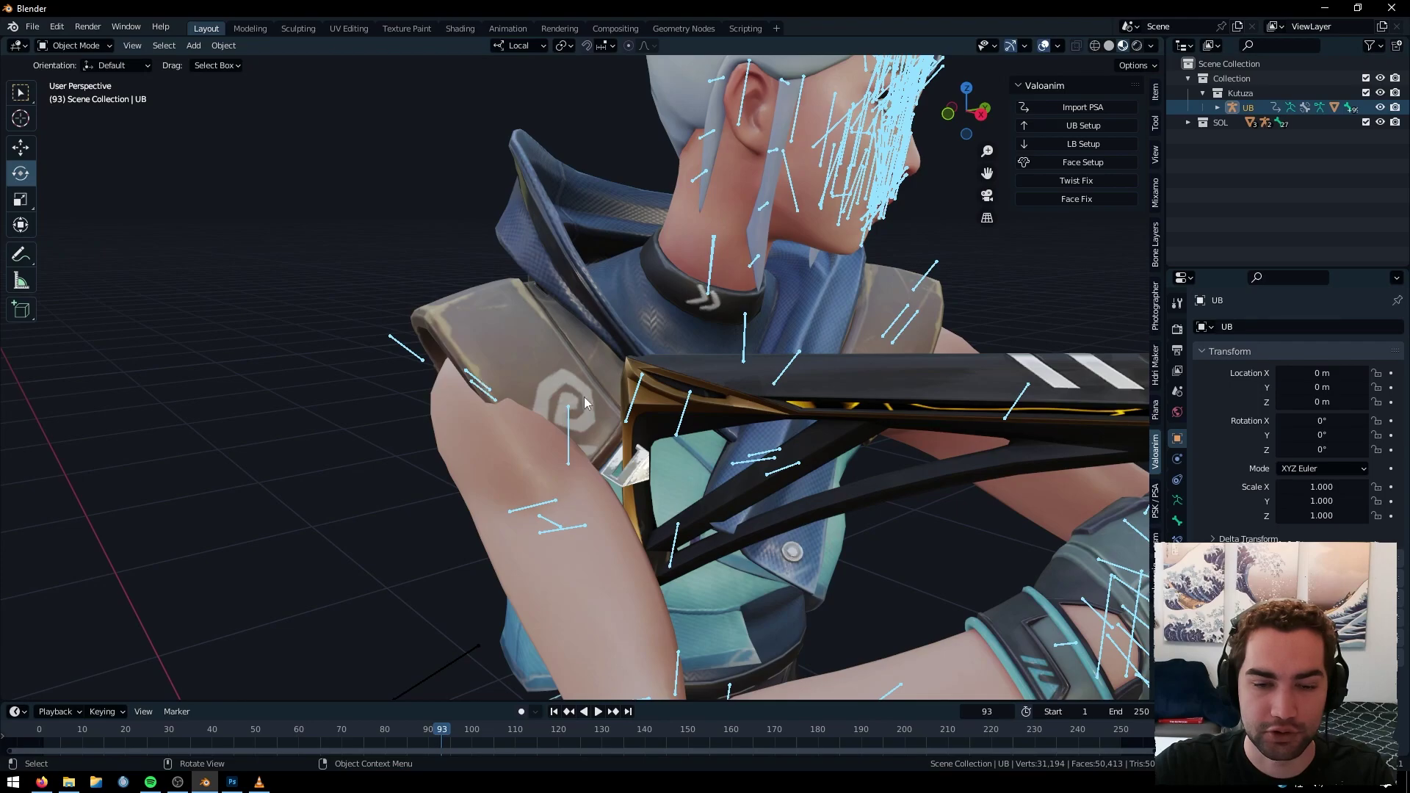
key("ctrl+Tab")
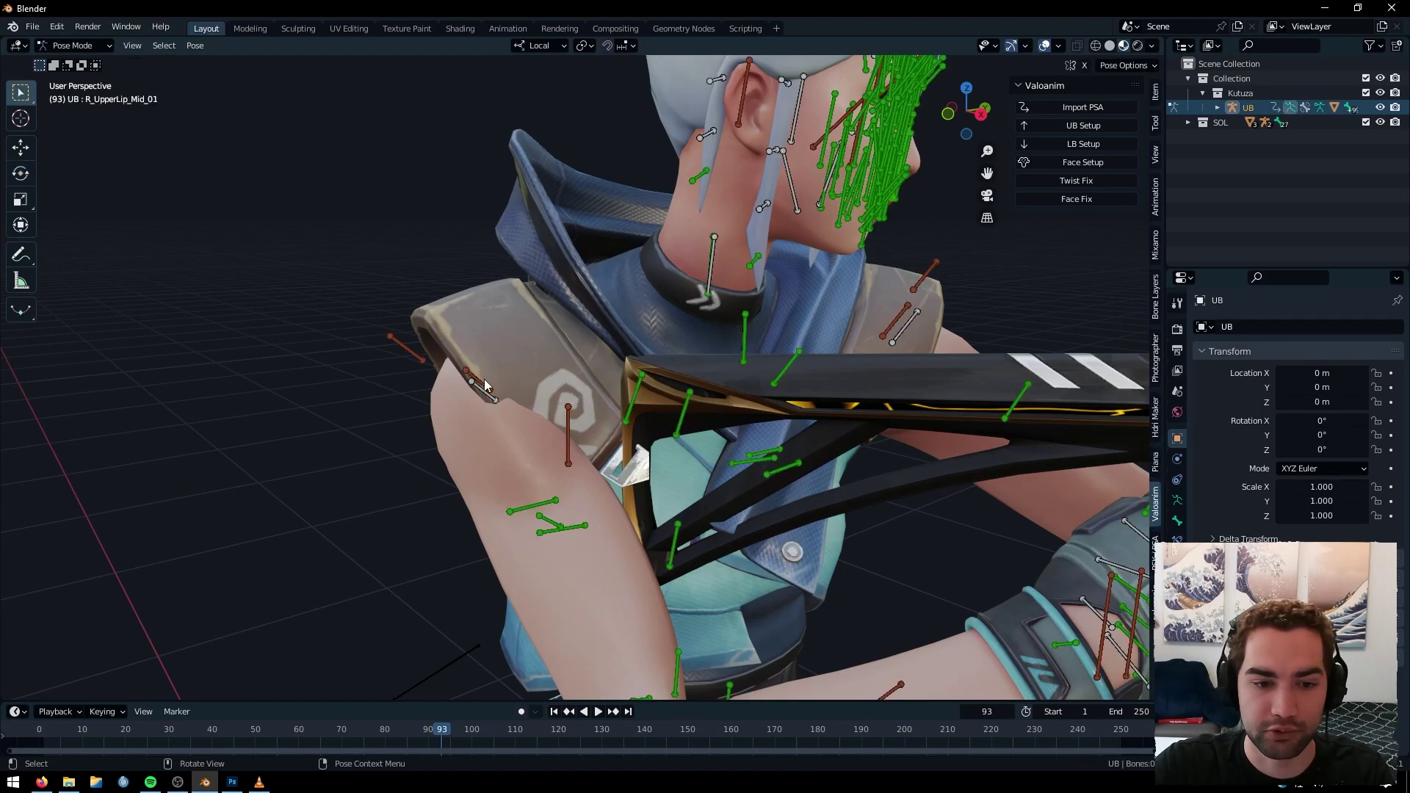
Rotate the R_ShoulderPad bone freely to move the right shoulder pad away from the rifle's stock
left_click(570, 429)
middle_click_drag(570, 429, 496, 390)
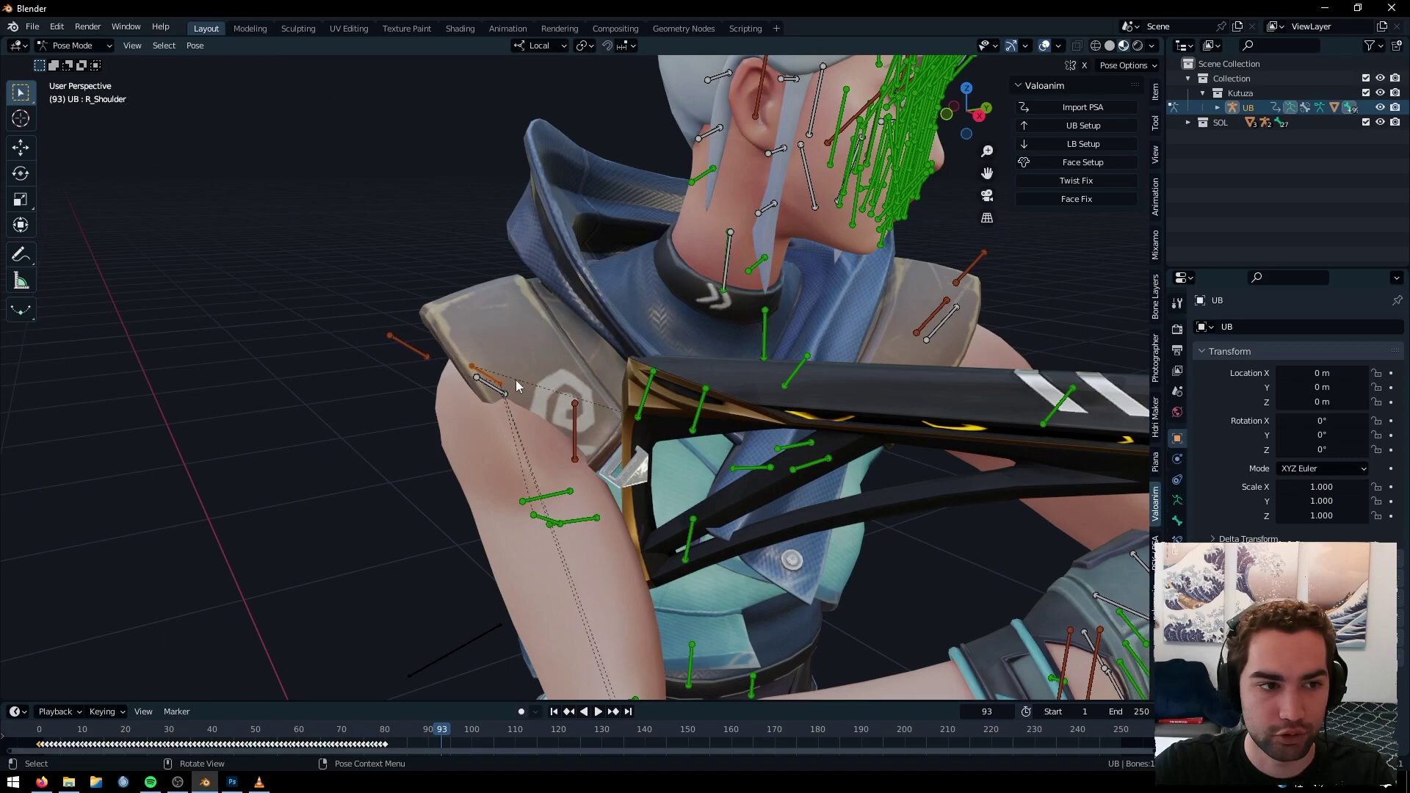
left_click(648, 397)
mouse_move(649, 396)
middle_mouse_down()
mouse_move(651, 382)
mouse_move(665, 389)
middle_mouse_up()
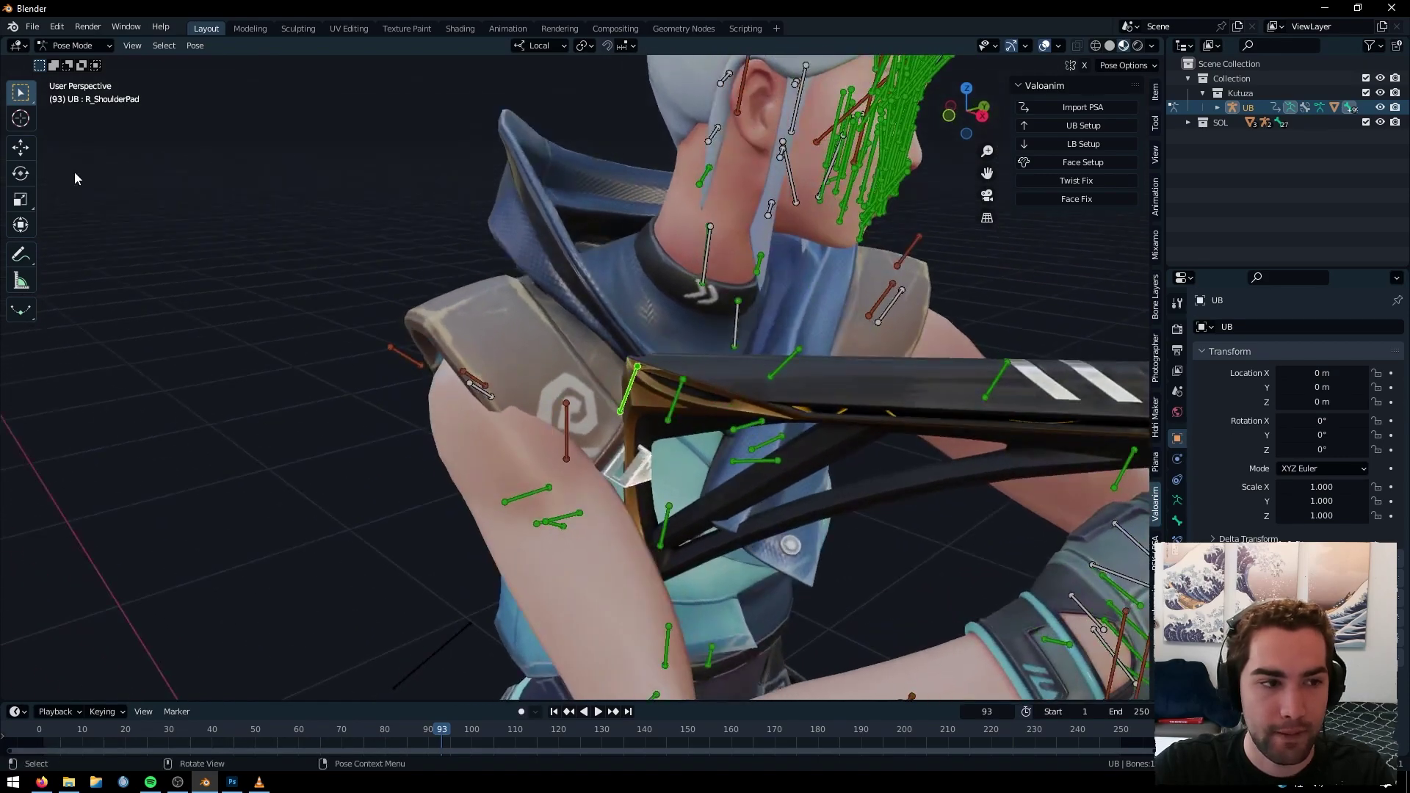
left_click(20, 173)
key("r")
key("r")
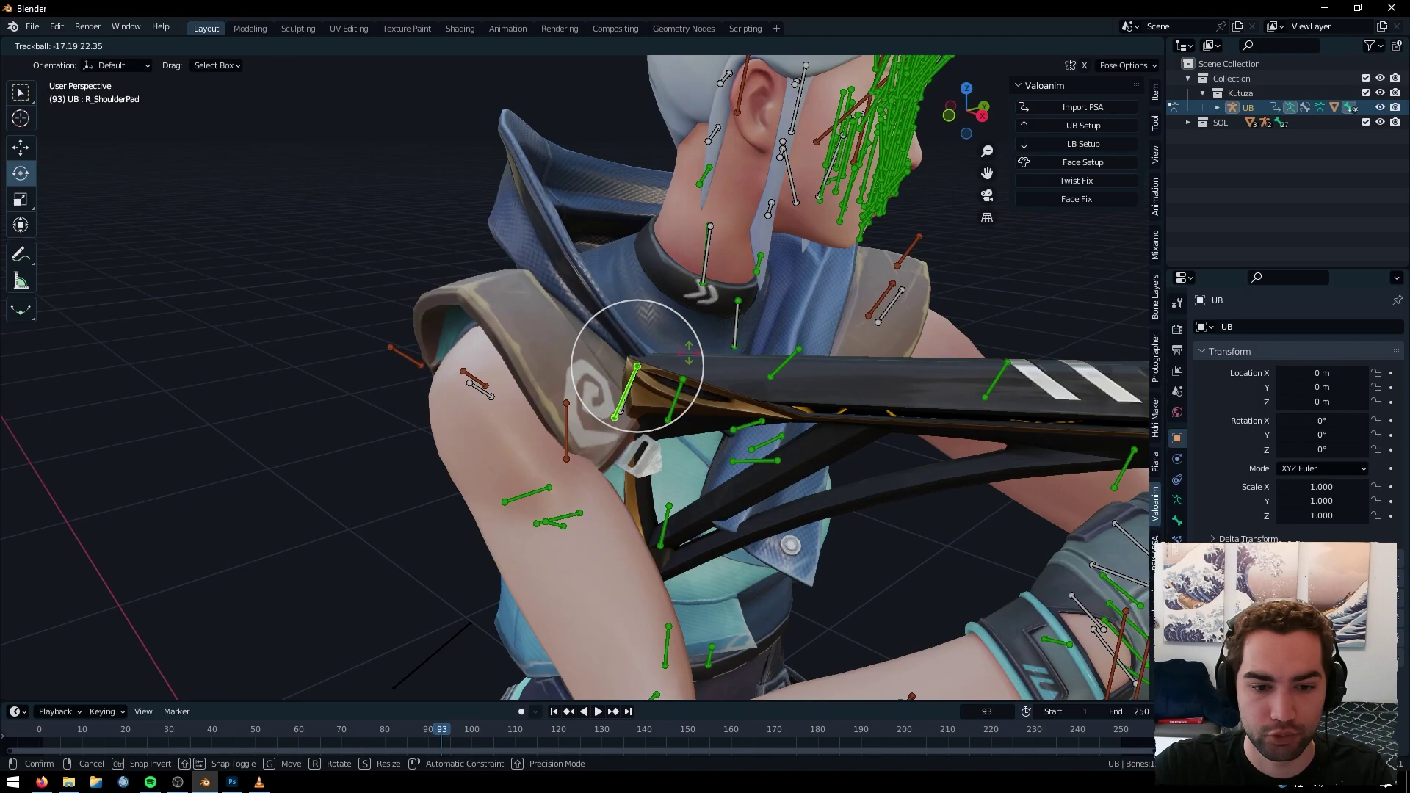
left_click(667, 376)
left_click_drag(615, 324, 620, 400)
middle_click_drag(631, 401, 584, 384)
Move the R_LipCorner and L_LipCorner bones together about 0.009 m upward along local Y to lift both mouth corners
scroll(646, 397, "down", 5)
middle_click_drag(694, 411, 622, 385)
scroll(670, 386, "up", 3)
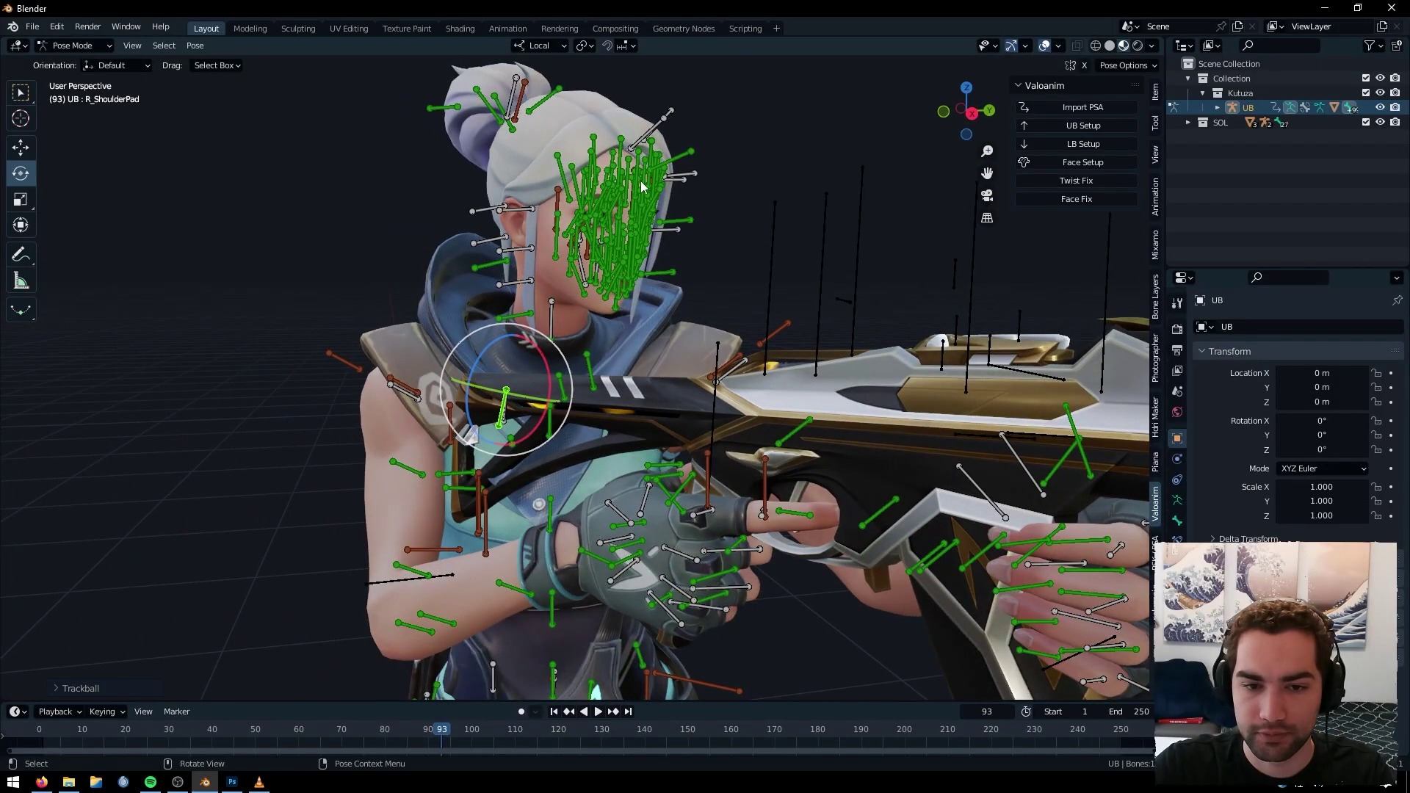
scroll(641, 186, "up", 3)
middle_click_drag(641, 187, 564, 177)
middle_click_drag(591, 252, 633, 271)
scroll(633, 271, "up", 3)
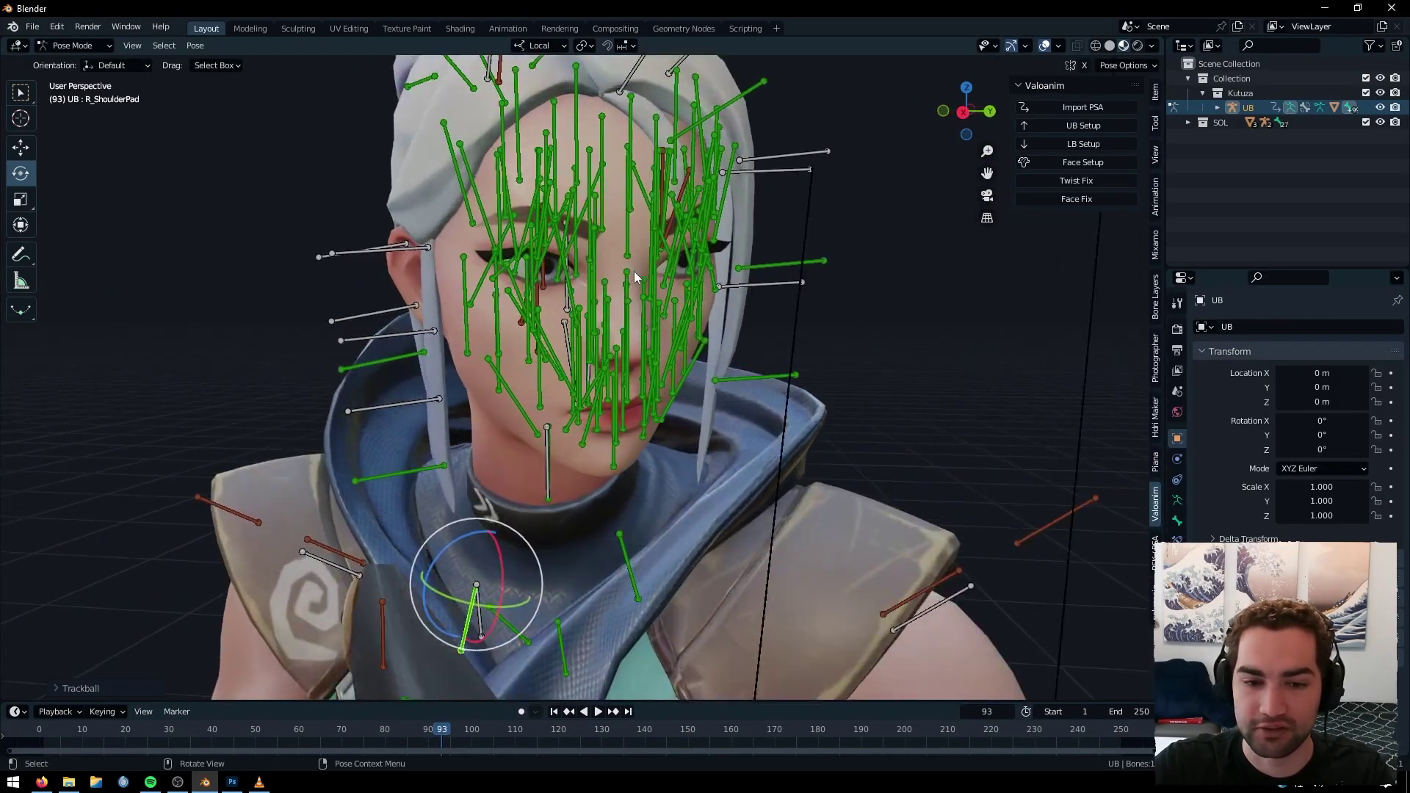
middle_click_drag(617, 436, 597, 473)
left_click(556, 464)
scroll(633, 468, "up", 3)
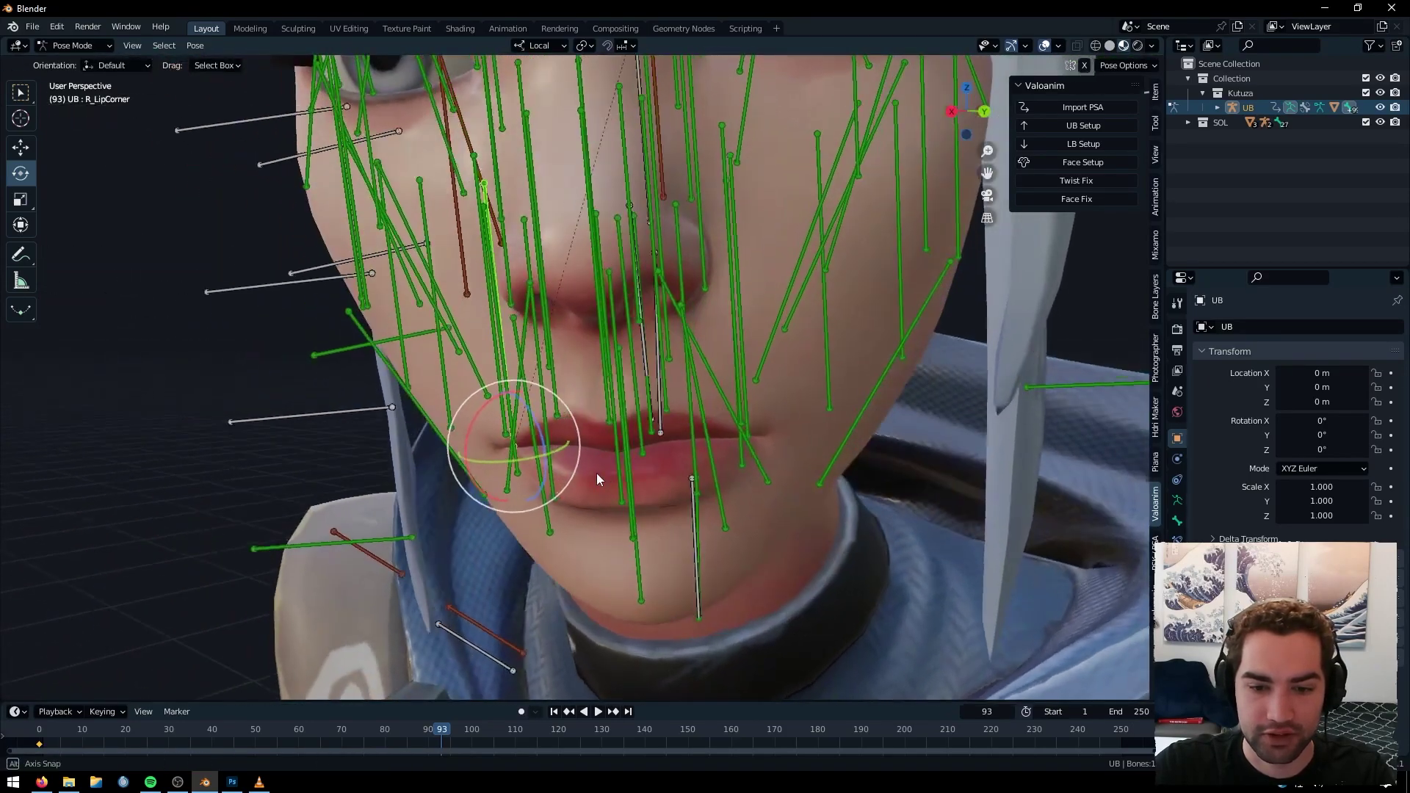
left_click(746, 459, "shift")
left_click(755, 449)
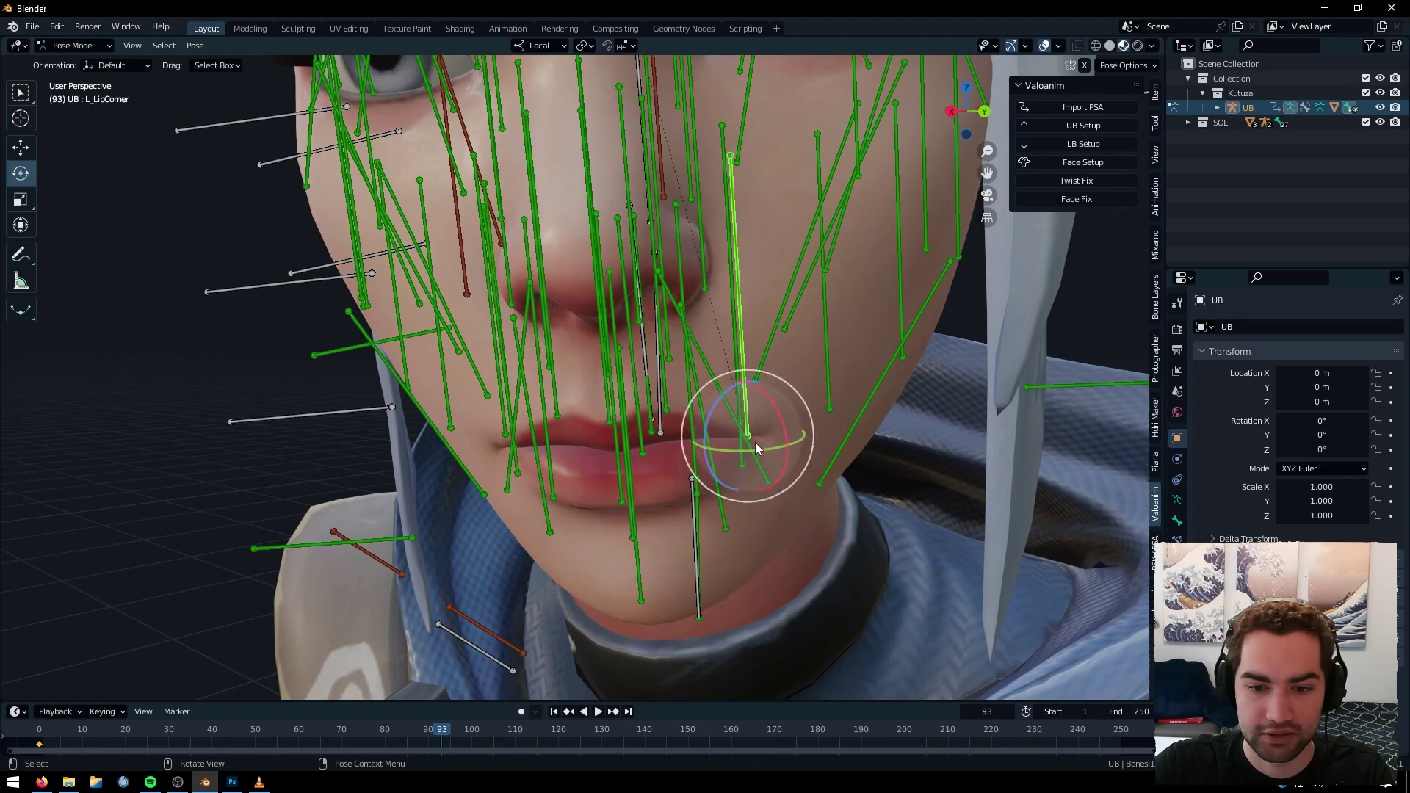
left_click(504, 439, "shift")
middle_click_drag(536, 433, 664, 387)
left_click(490, 455)
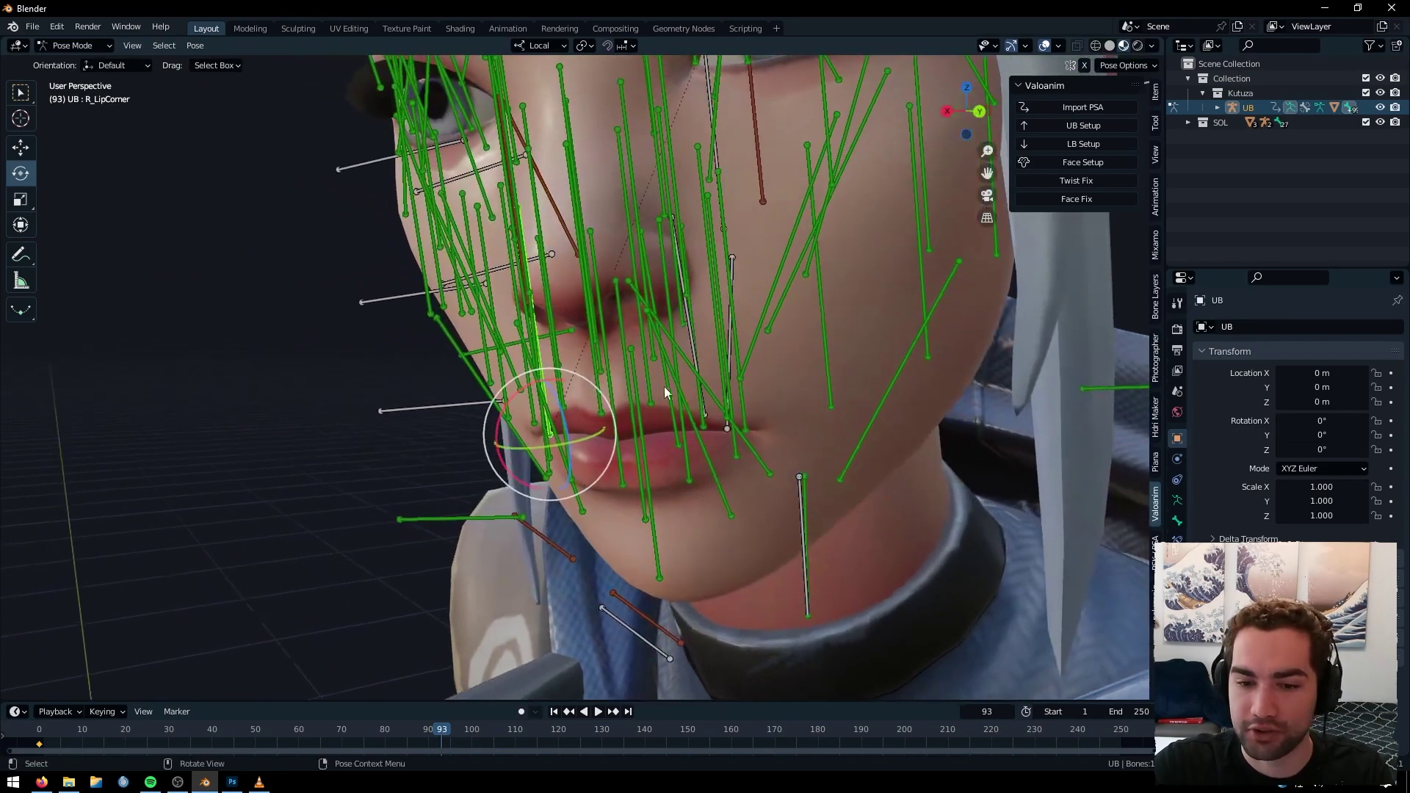
left_click(743, 429, "shift")
middle_click_drag(731, 444, 694, 417)
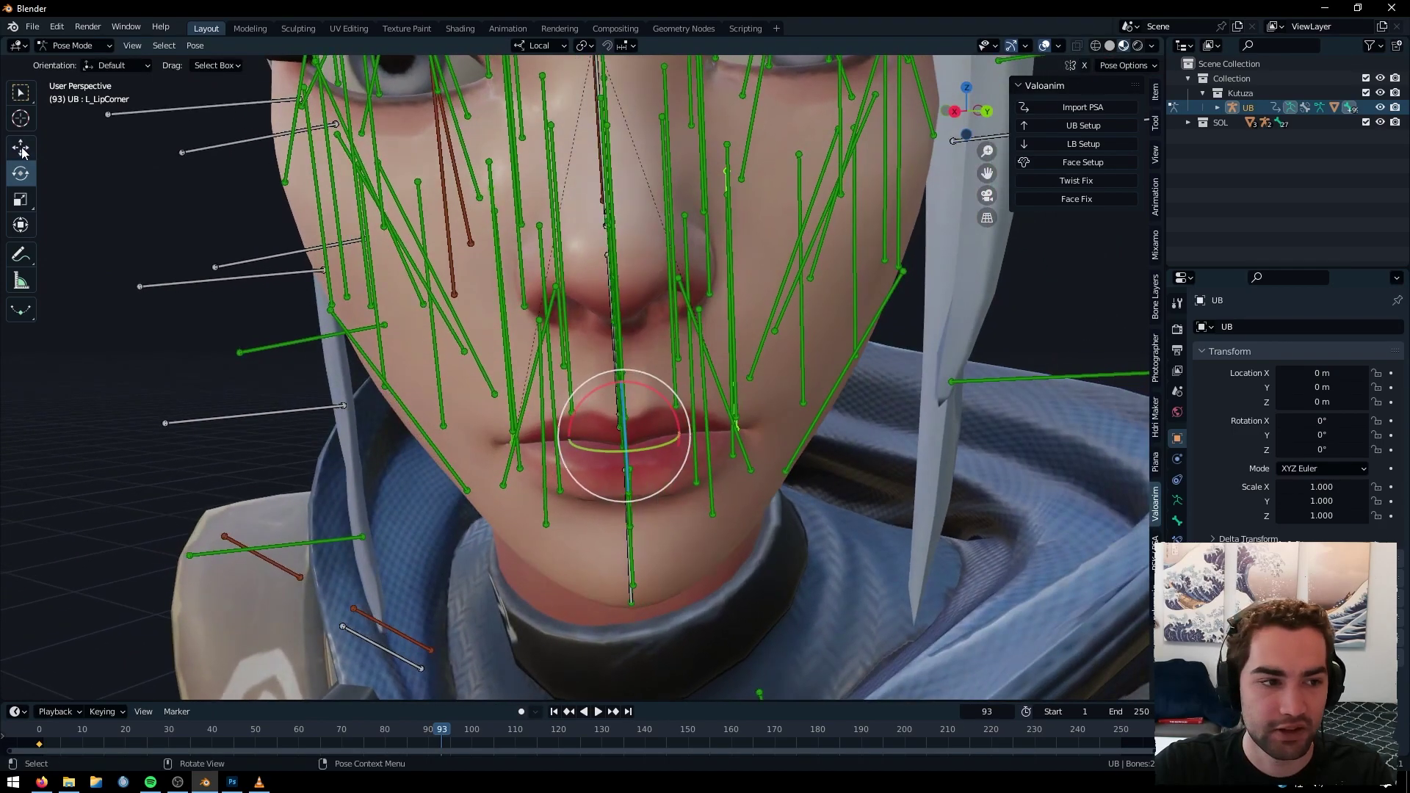
key("g")
key("y")
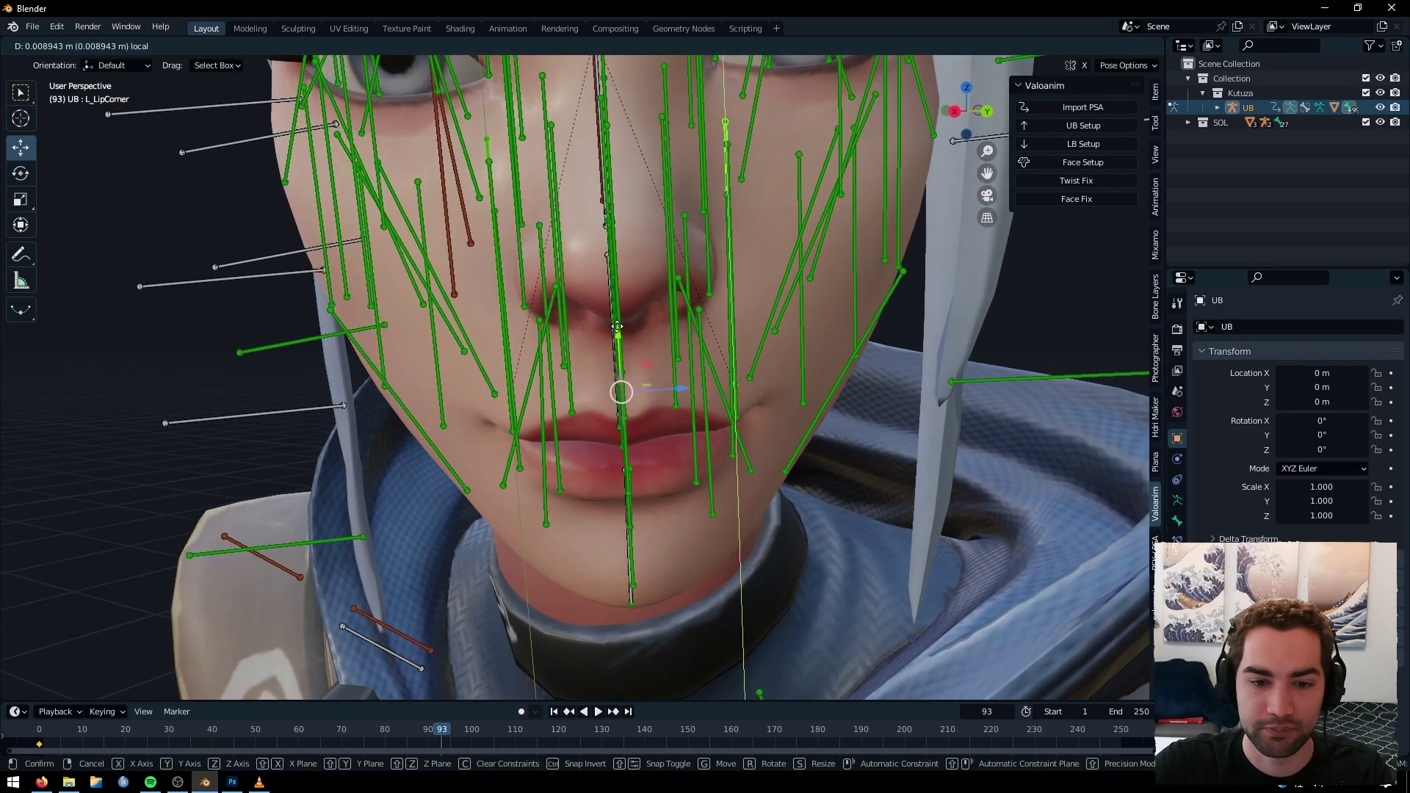
left_click_drag(617, 326, 617, 324)
middle_click_drag(618, 323, 731, 307)
scroll(731, 307, "down", 6)
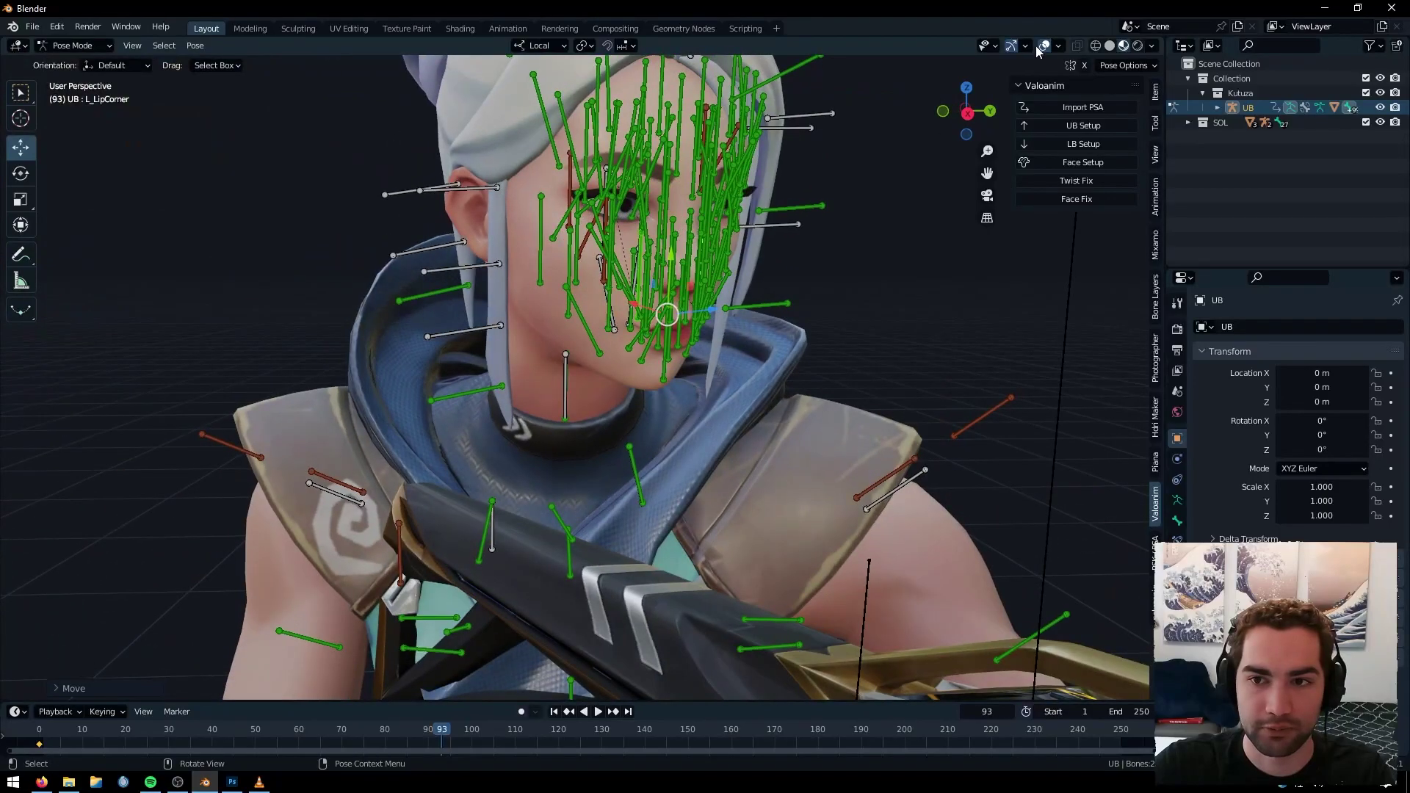
Hide the viewport overlays and examine Jett's face, hands and rifle pose from near and far
left_click(1041, 47)
scroll(809, 182, "down", 3)
middle_click_drag(809, 183, 746, 235)
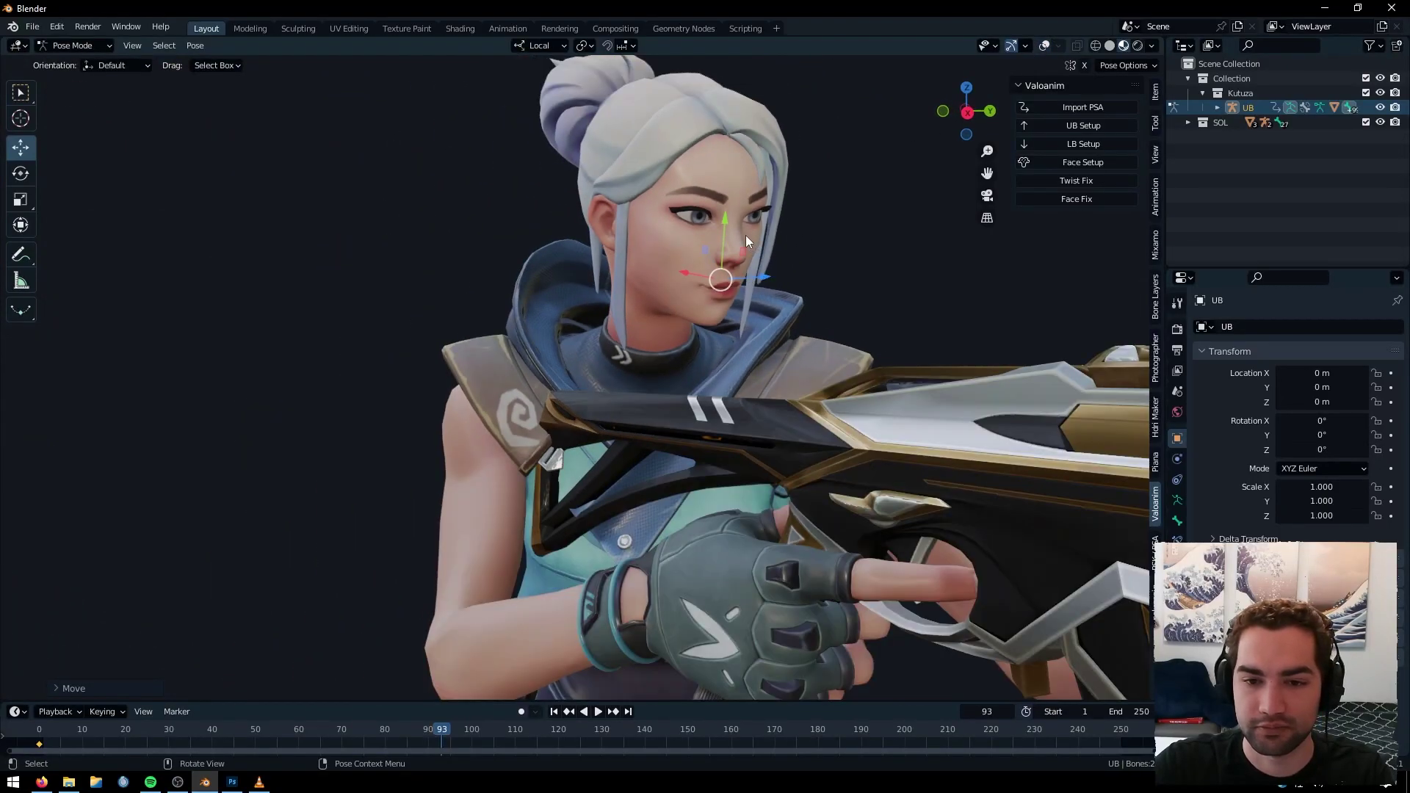
scroll(751, 243, "up", 2)
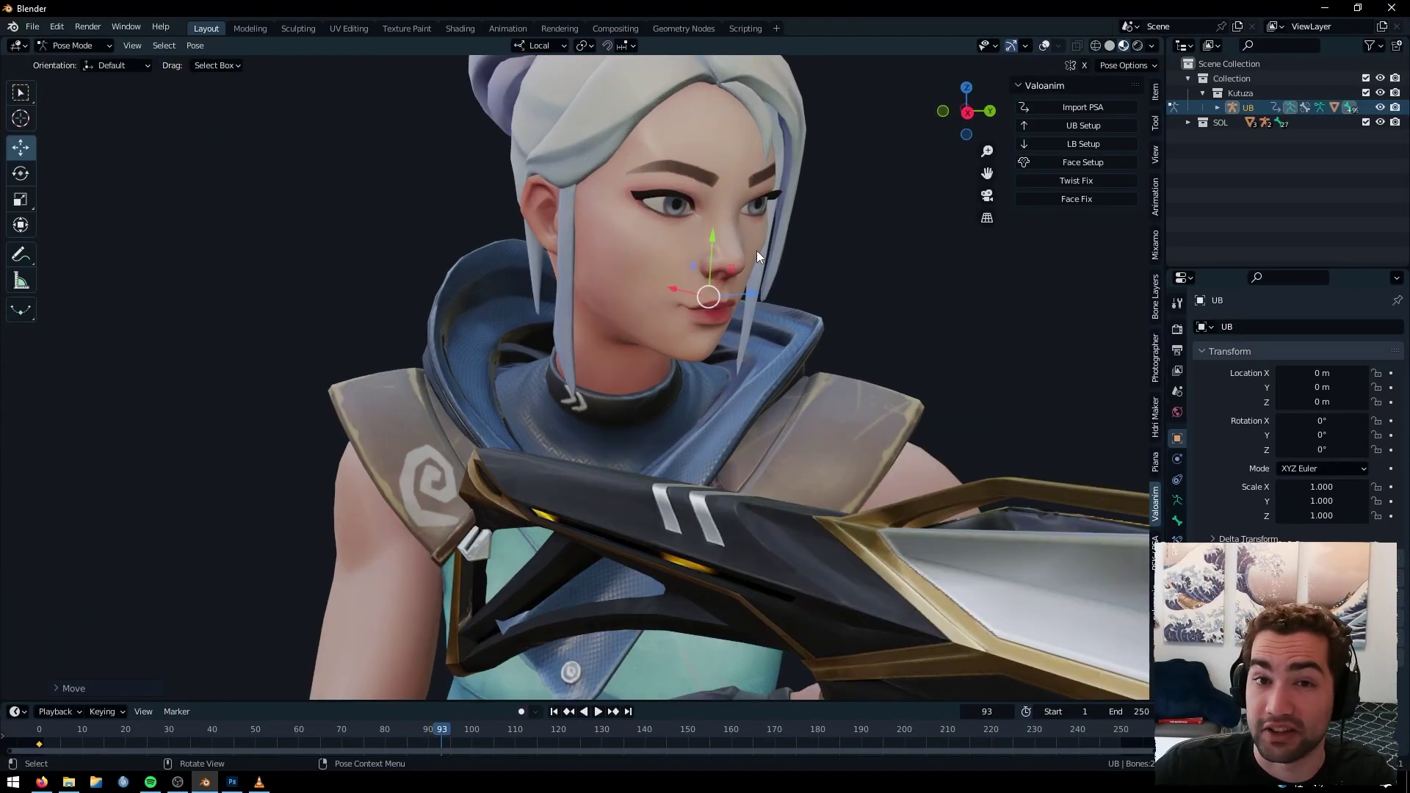
scroll(757, 264, "down", 3)
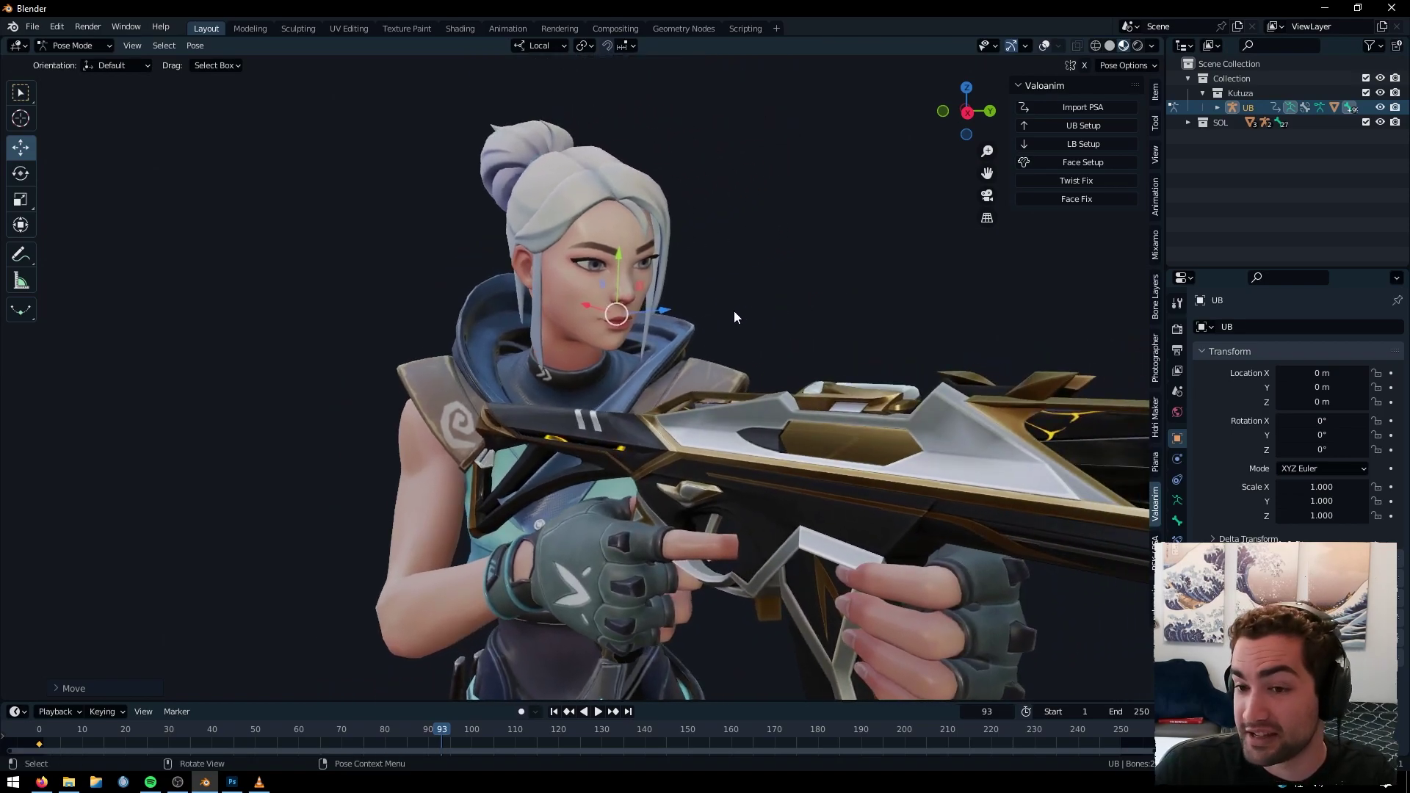
scroll(875, 425, "down", 3)
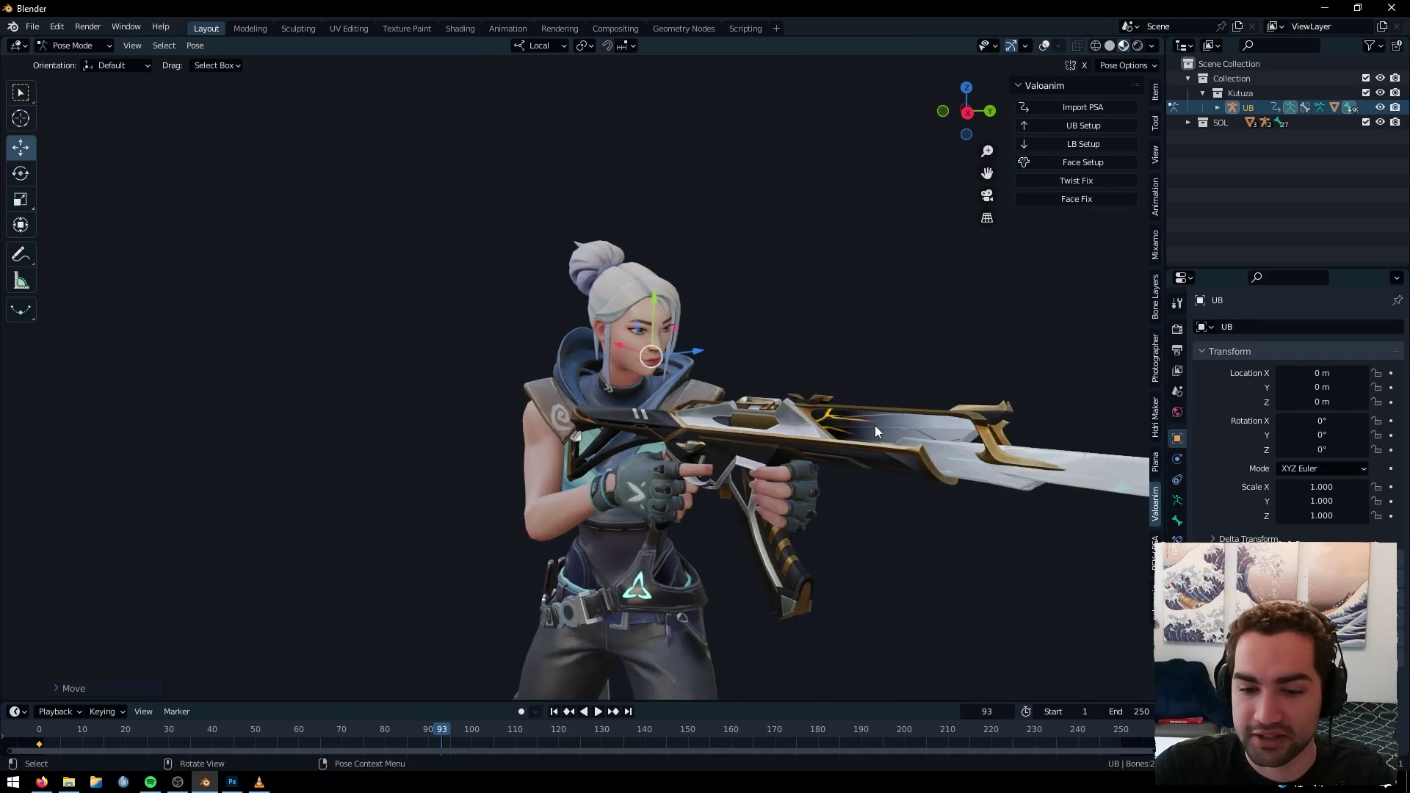
scroll(861, 433, "up", 2)
scroll(582, 315, "up", 5)
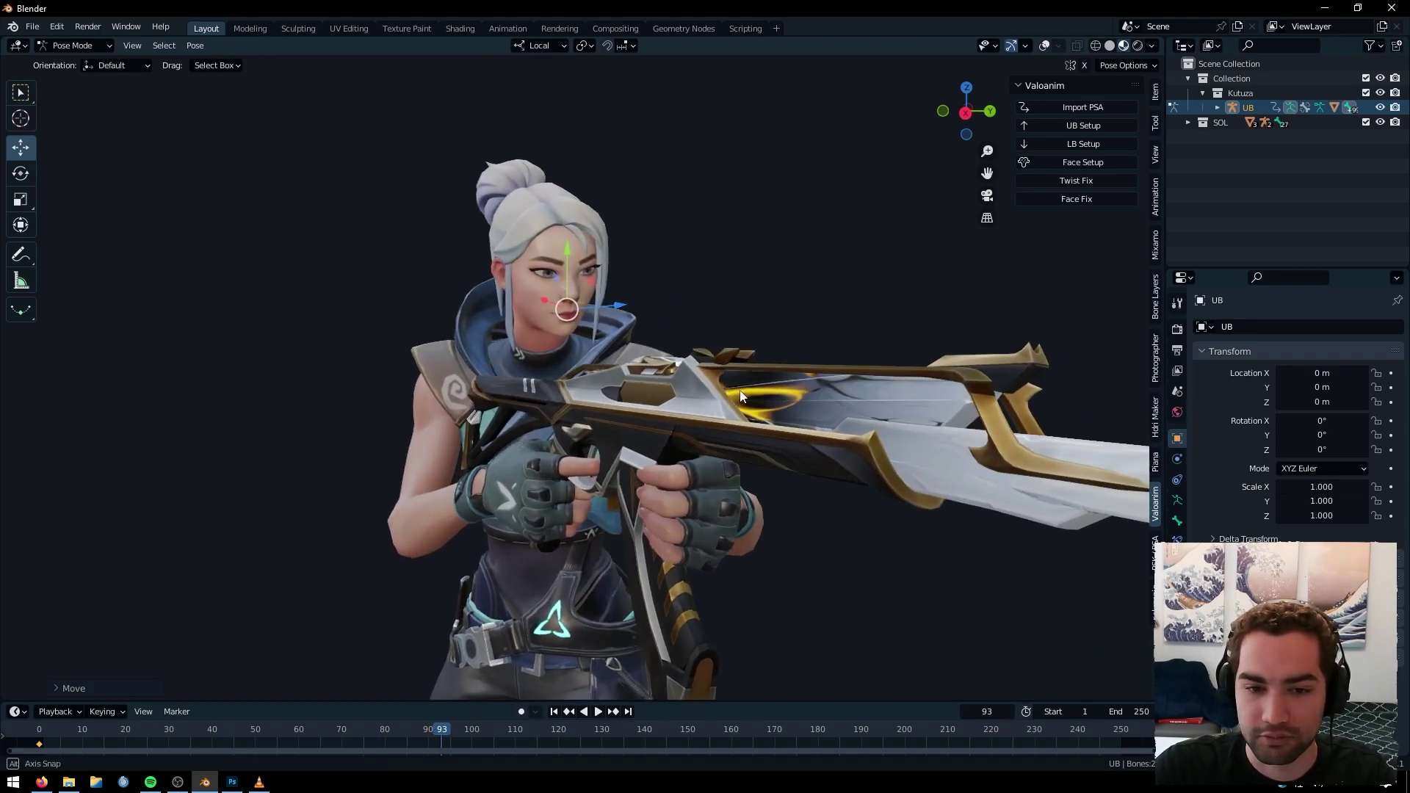
scroll(588, 316, "down", 5)
middle_click_drag(690, 354, 884, 341)
Move the GN_AK_SOL_Lv3_Skelmesh.ao rifle slightly along its local axis to adjust its fit in the hands
key("g")
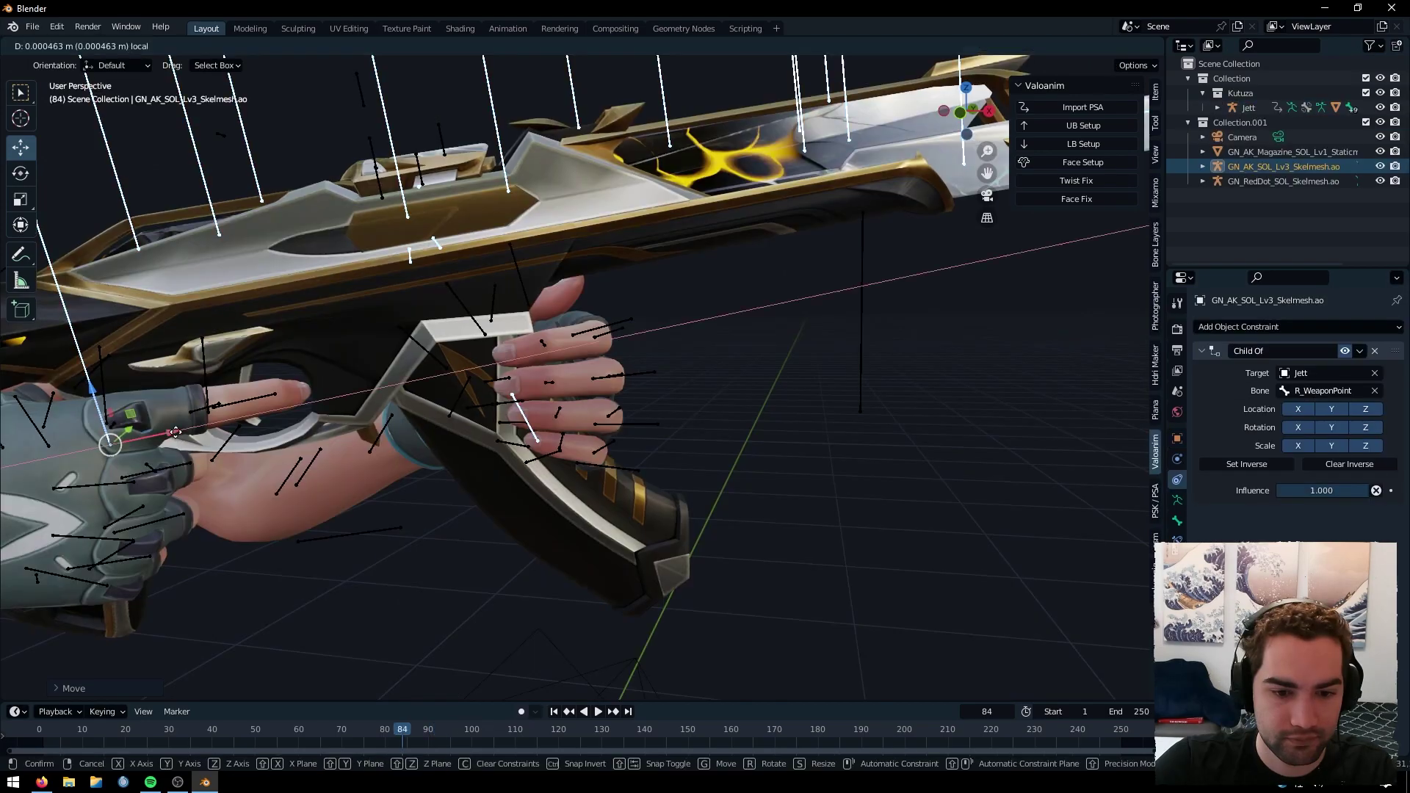
left_click_drag(174, 432, 182, 430)
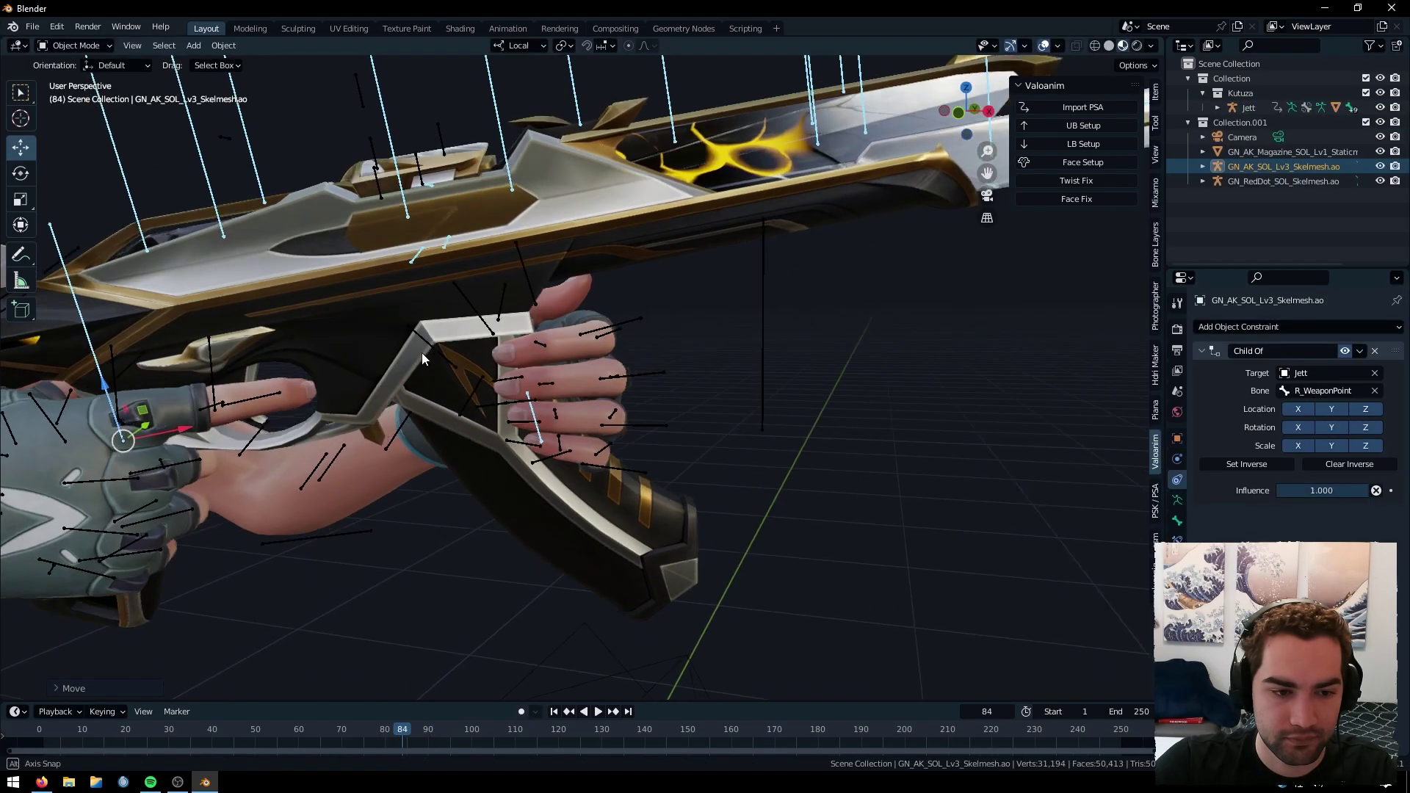
middle_click_drag(422, 353, 536, 316)
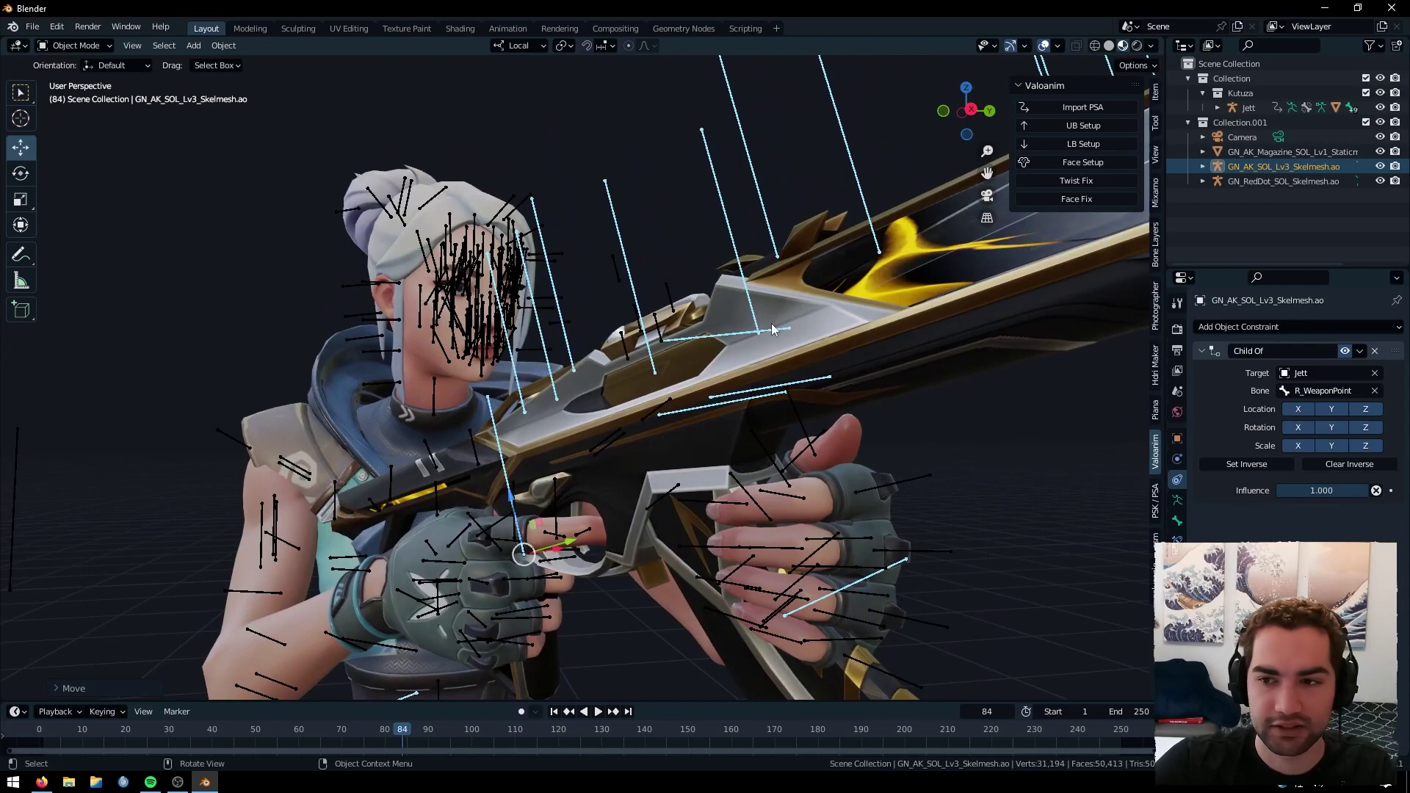
Delete the existing camera from Collection.001
left_click(1263, 152)
left_click(1241, 137)
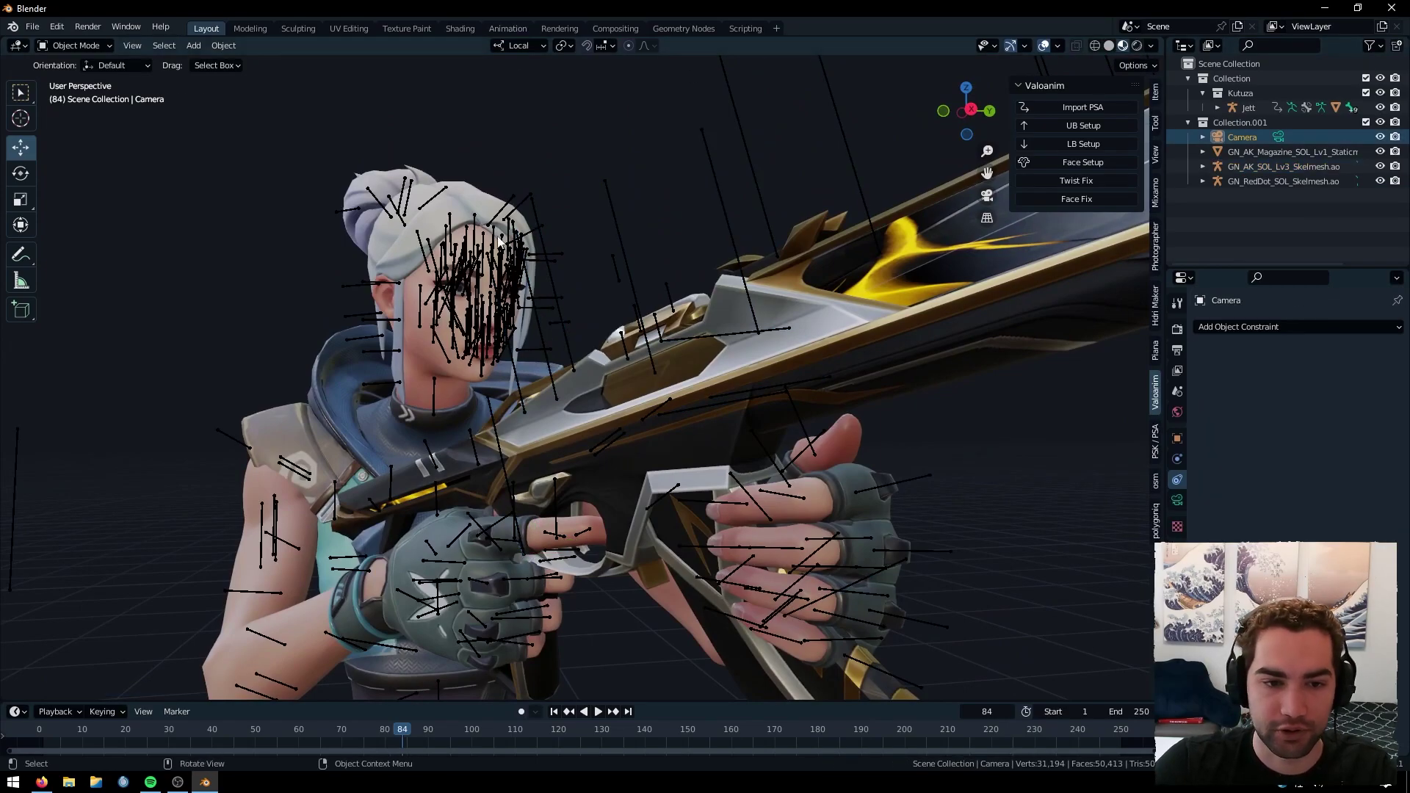
scroll(615, 350, "down", 6)
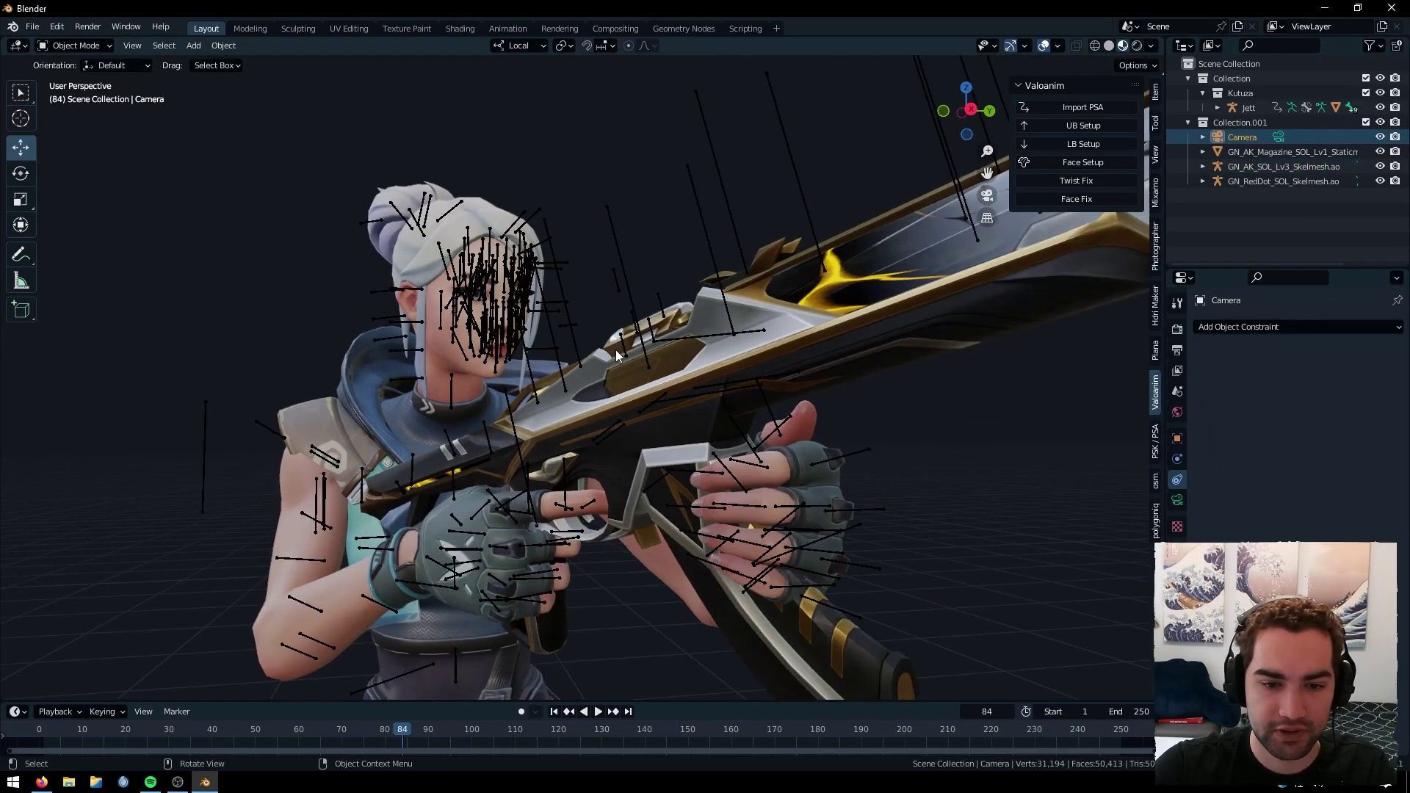
scroll(614, 361, "up", 2)
scroll(808, 485, "down", 2)
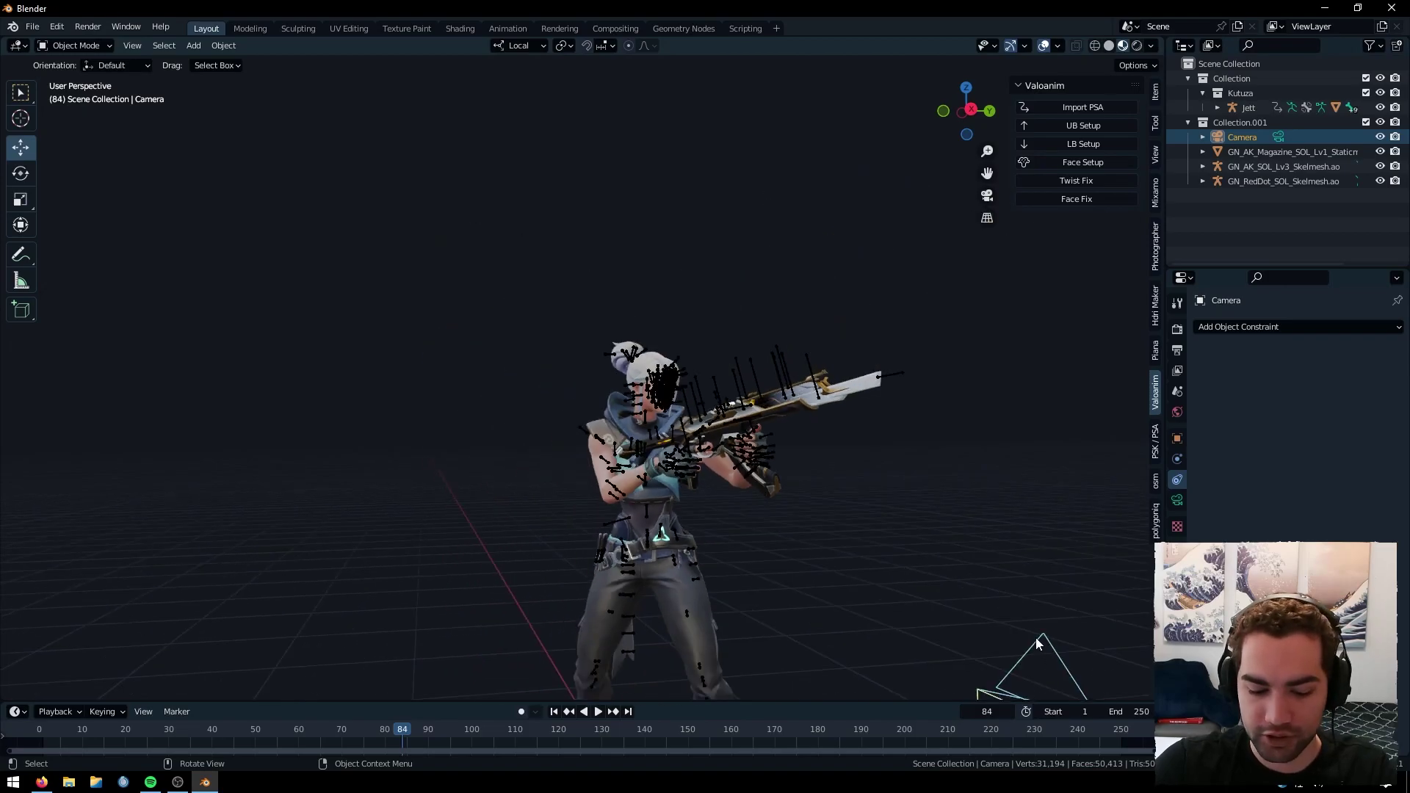
key("Delete")
Add a new camera and align it to the current view of Jett and the rifle
scroll(592, 394, "up", 2)
left_click(194, 46)
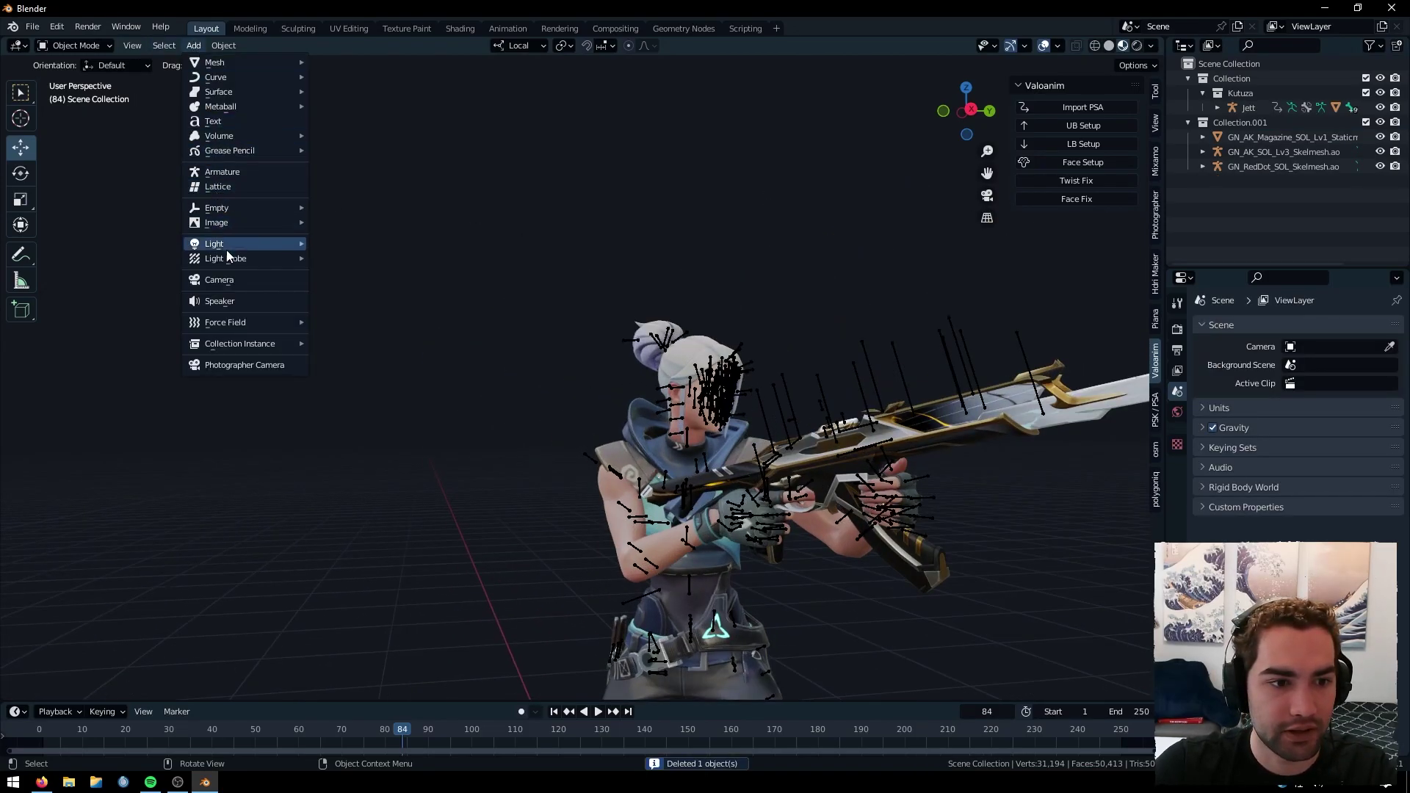
left_click(219, 280)
scroll(726, 394, "up", 3)
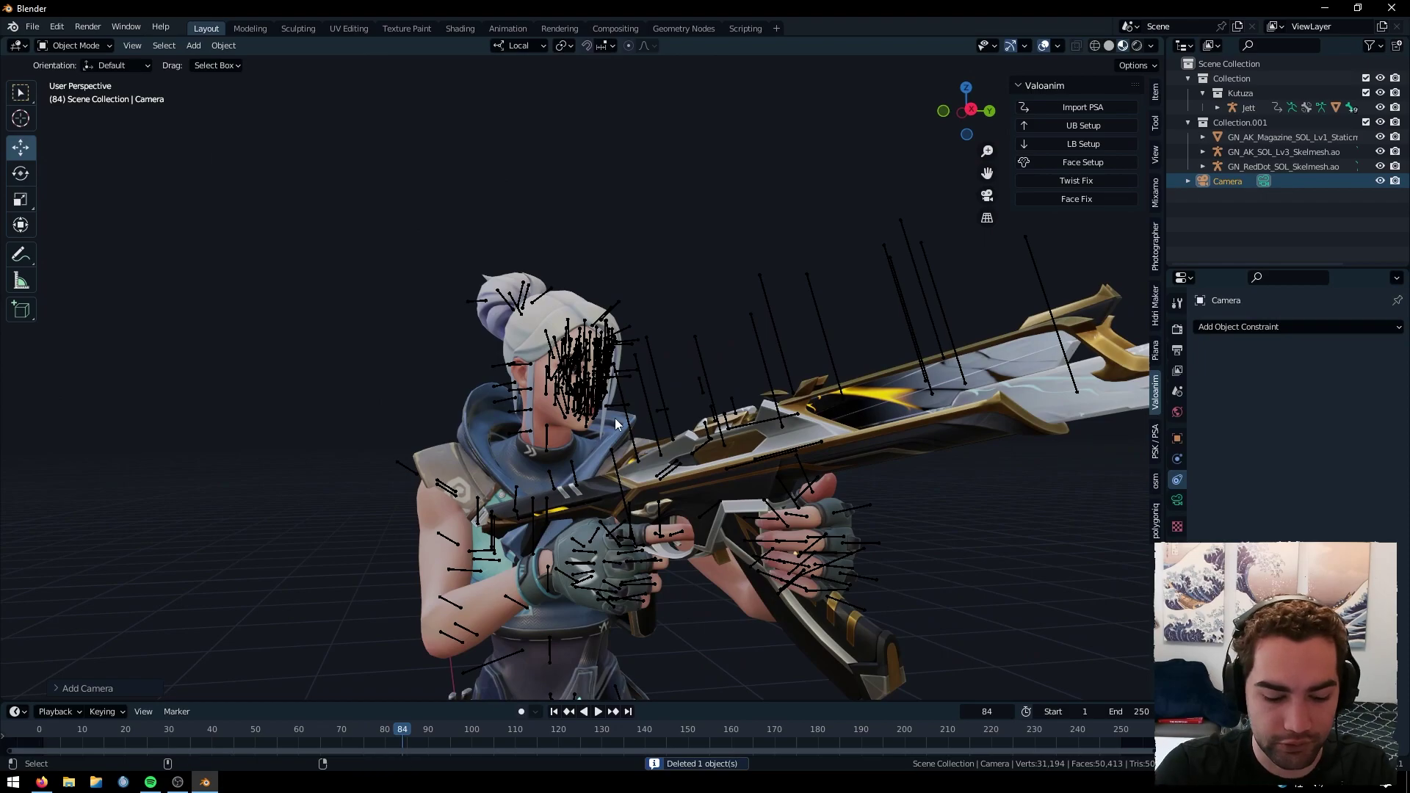
key("ctrl+alt+KP_0")
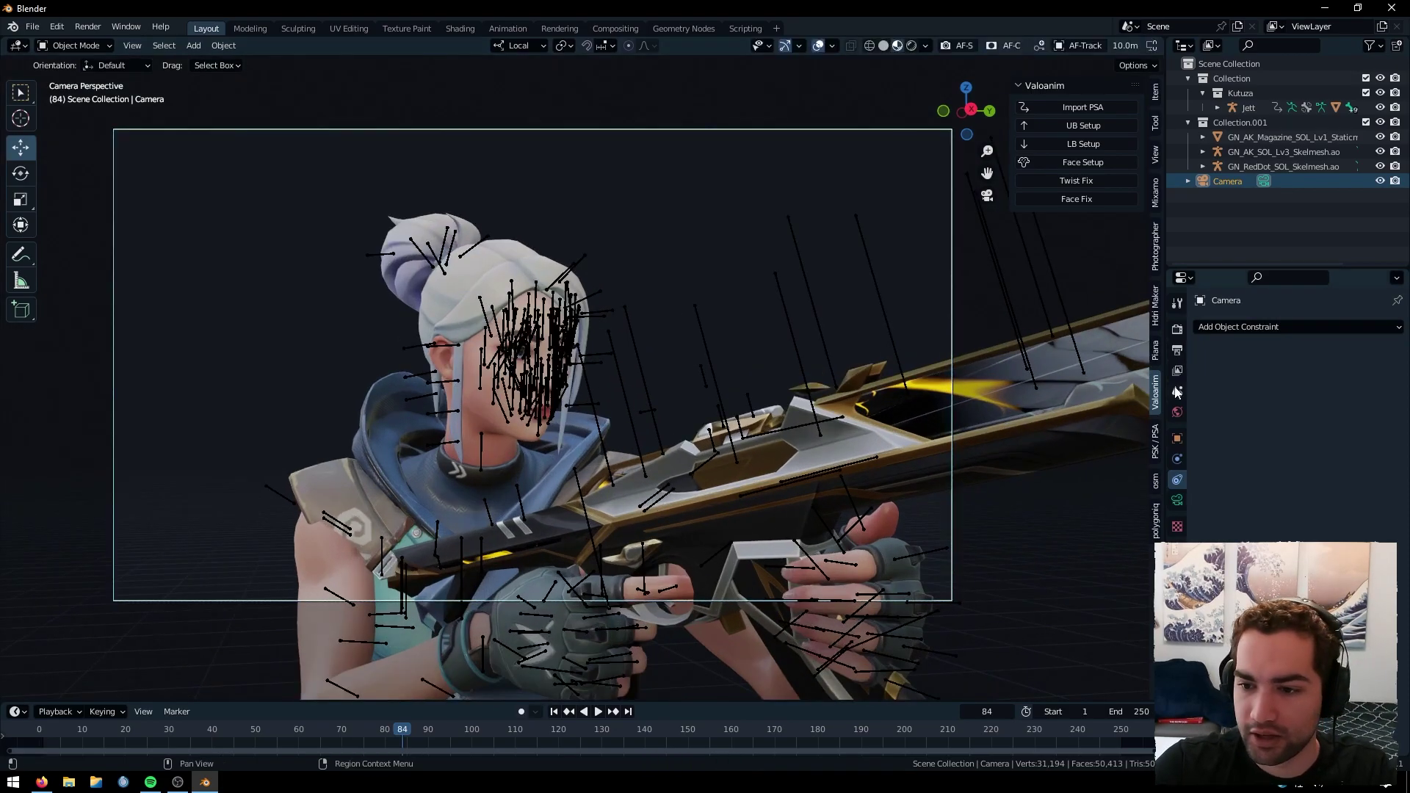
Reposition the camera to about X 1.40 m, Y -0.06 m, Z 1.59 m and hide the overlays to check the framing
left_click(1177, 439)
left_click_drag(1322, 373, 1353, 387)
left_click(818, 45)
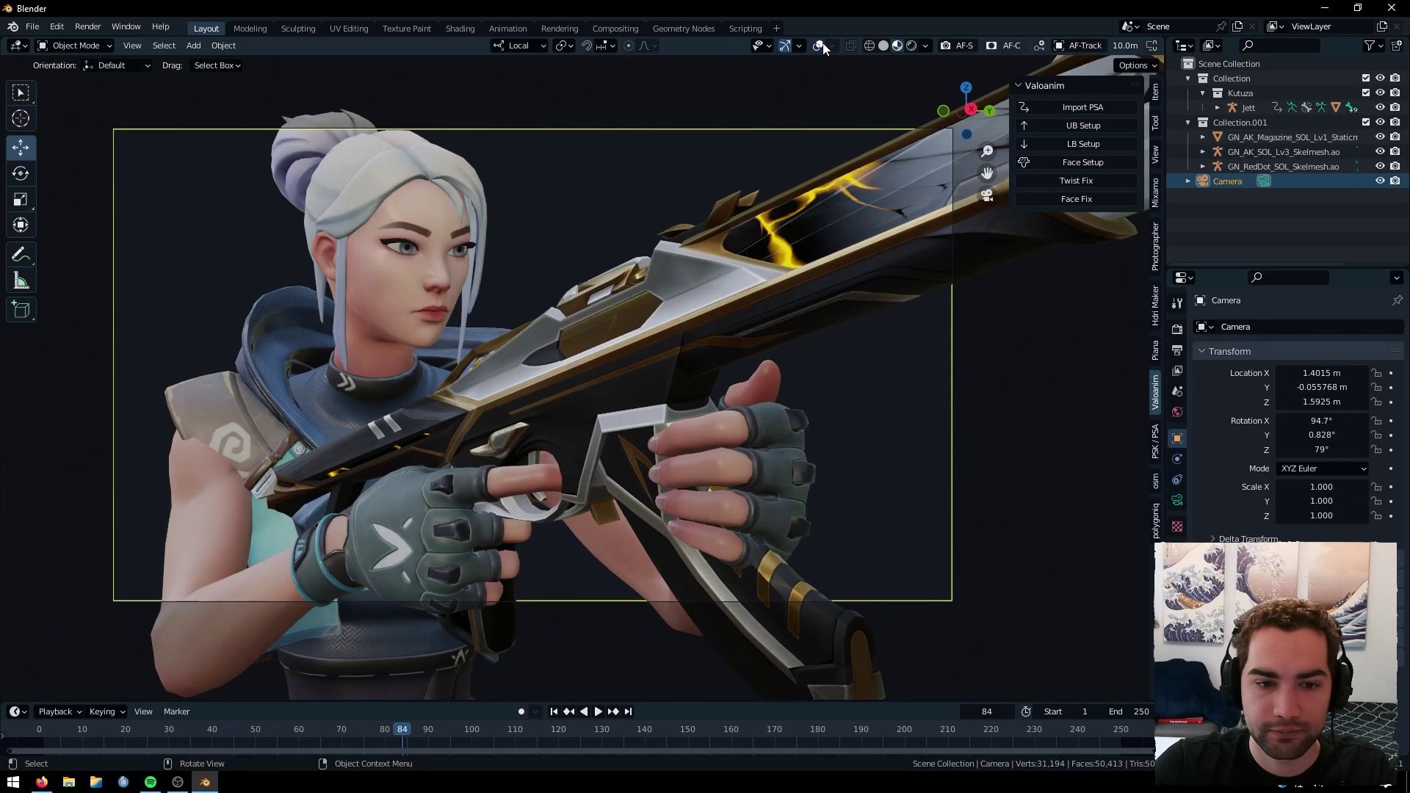
scroll(398, 292, "up", 1)
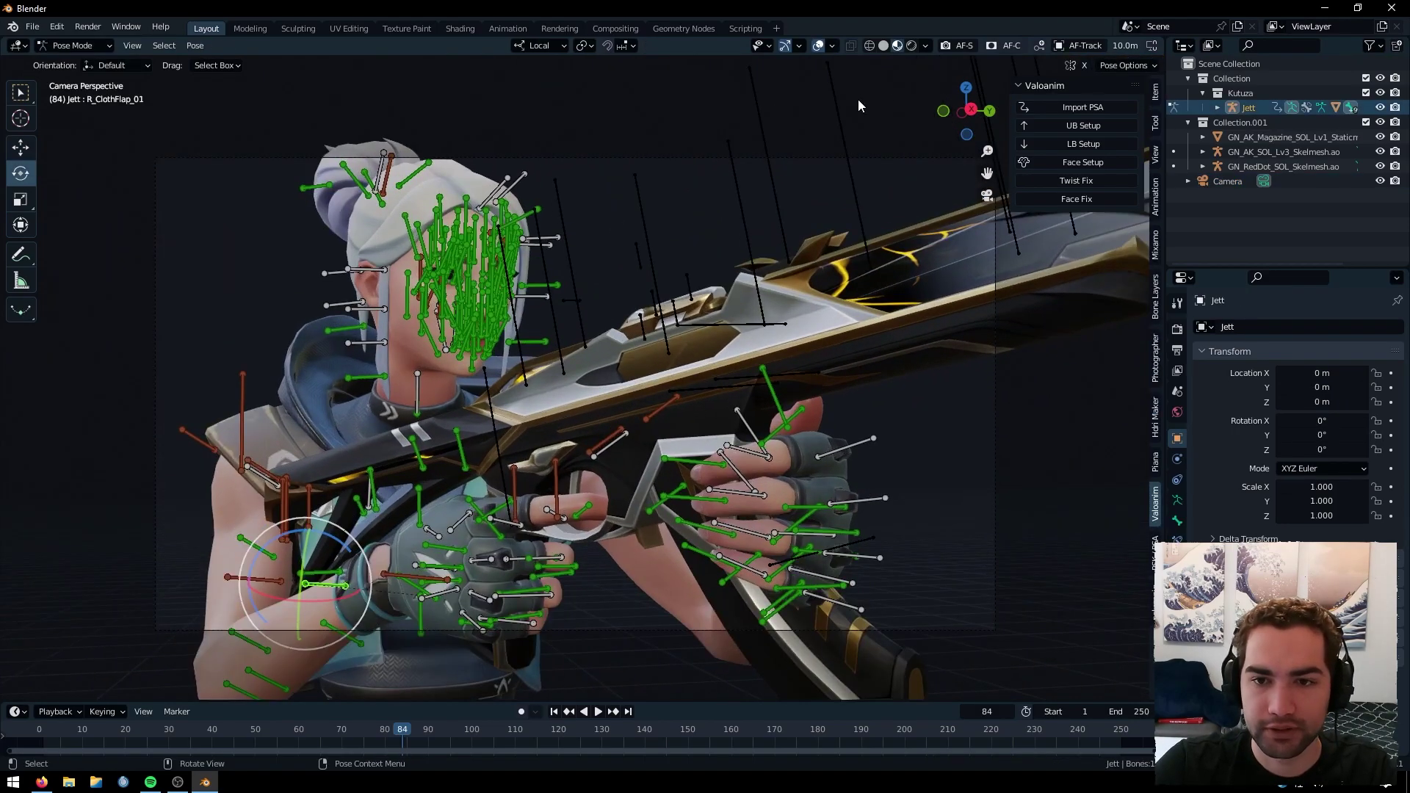
Return the Jett armature to Object Mode and preview the camera shot with the overlays temporarily hidden
key("ctrl+Tab")
left_click(611, 202)
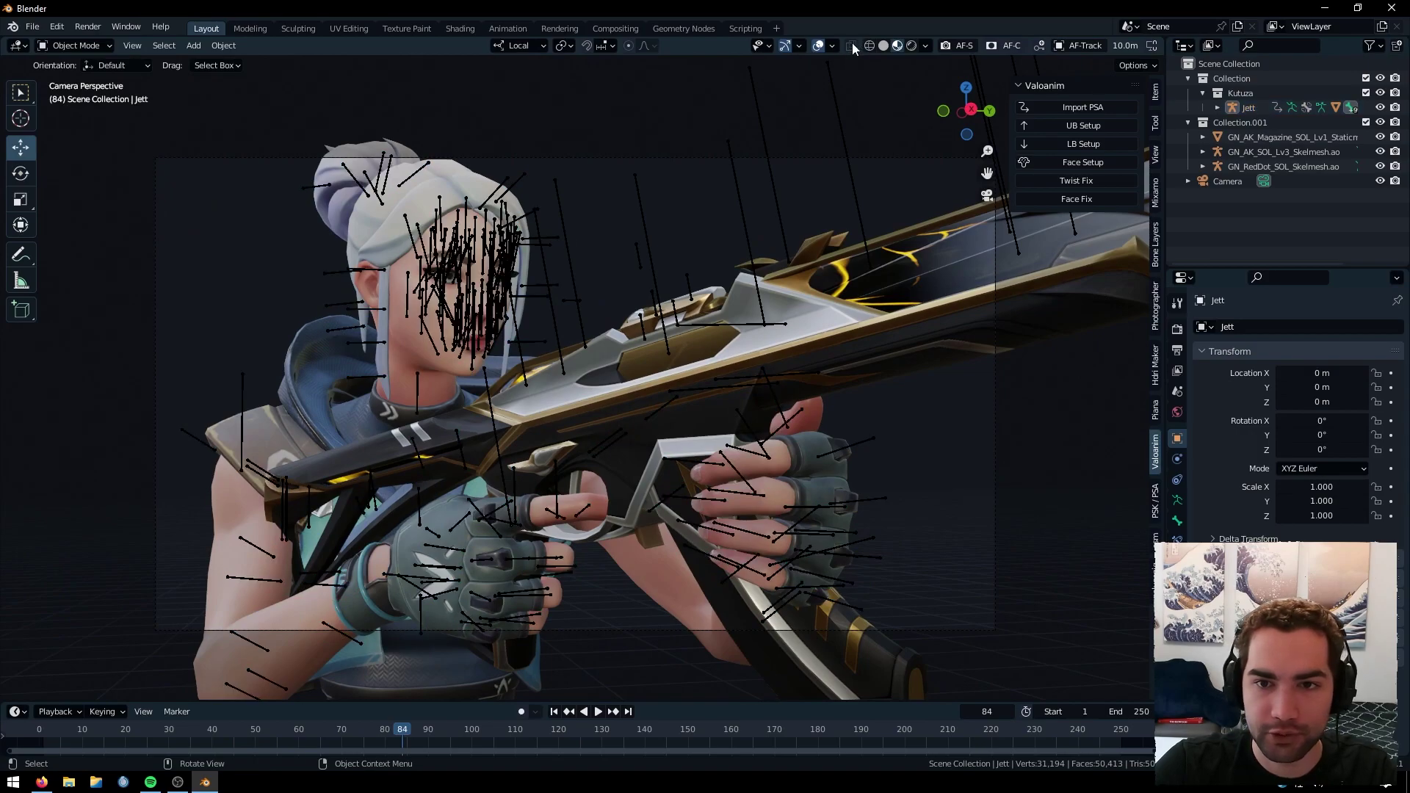
key("shift+alt+z")
scroll(749, 147, "up", 1)
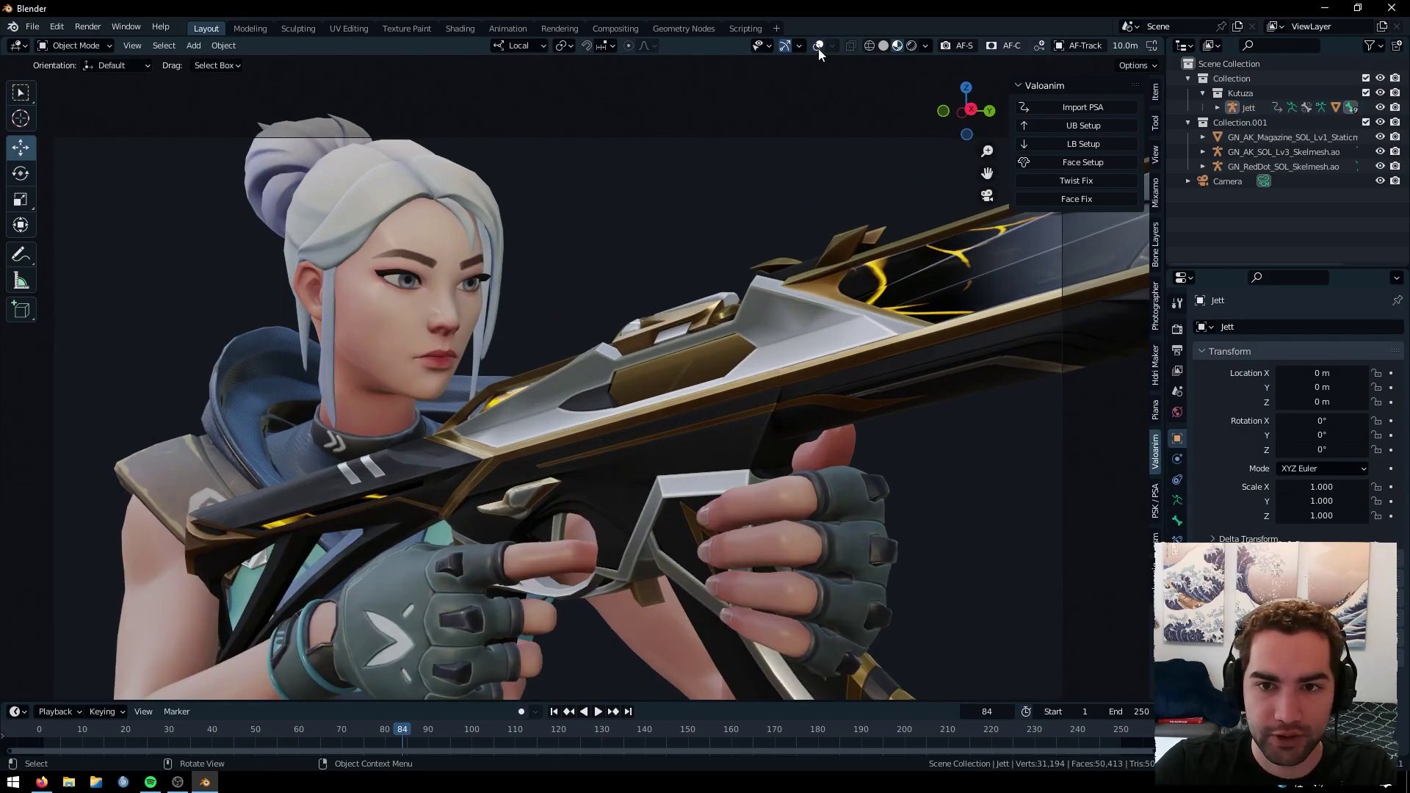
left_click(818, 48)
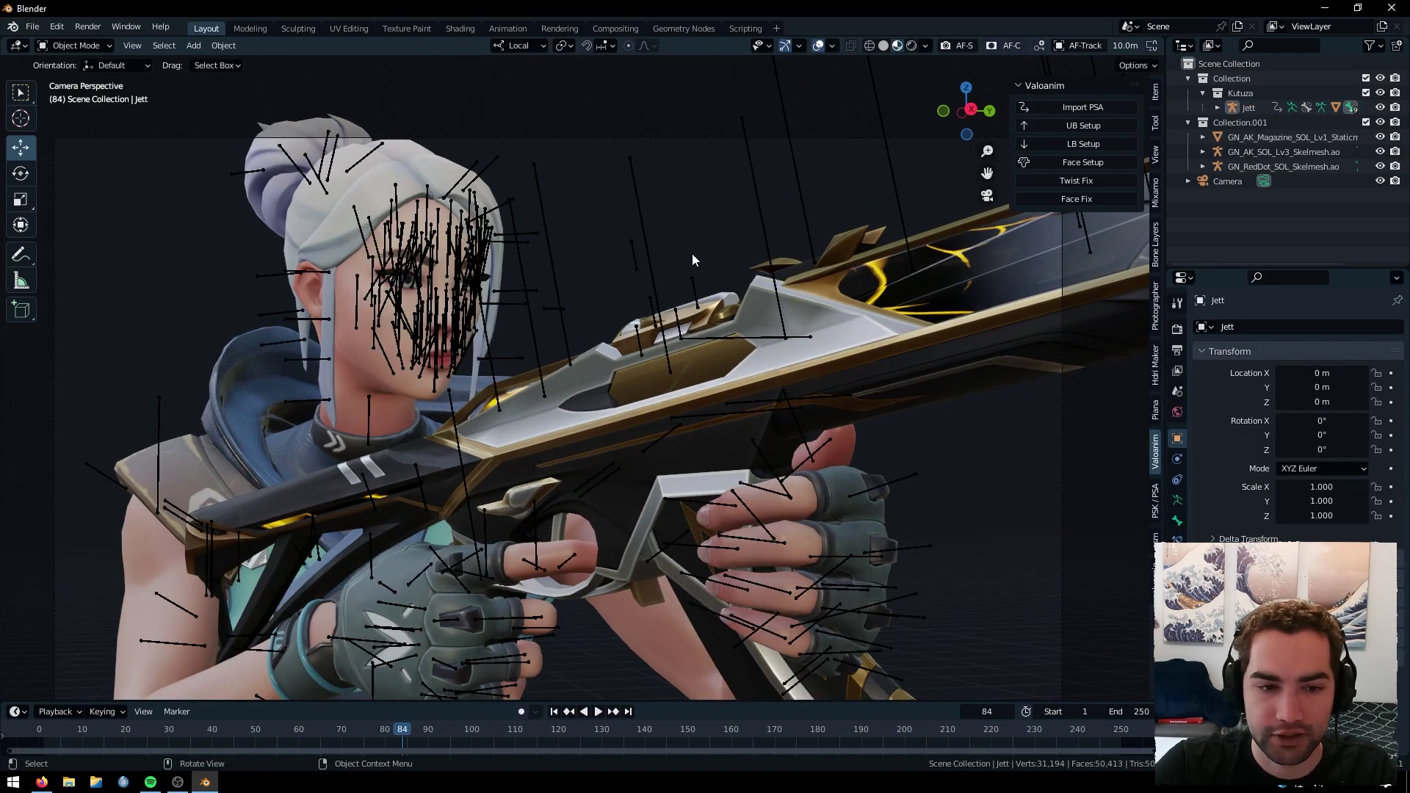
Set the render engine to Cycles, the device to GPU Compute and the viewport maximum samples to 32
middle_click_drag(692, 252, 646, 352)
scroll(626, 350, "down", 4)
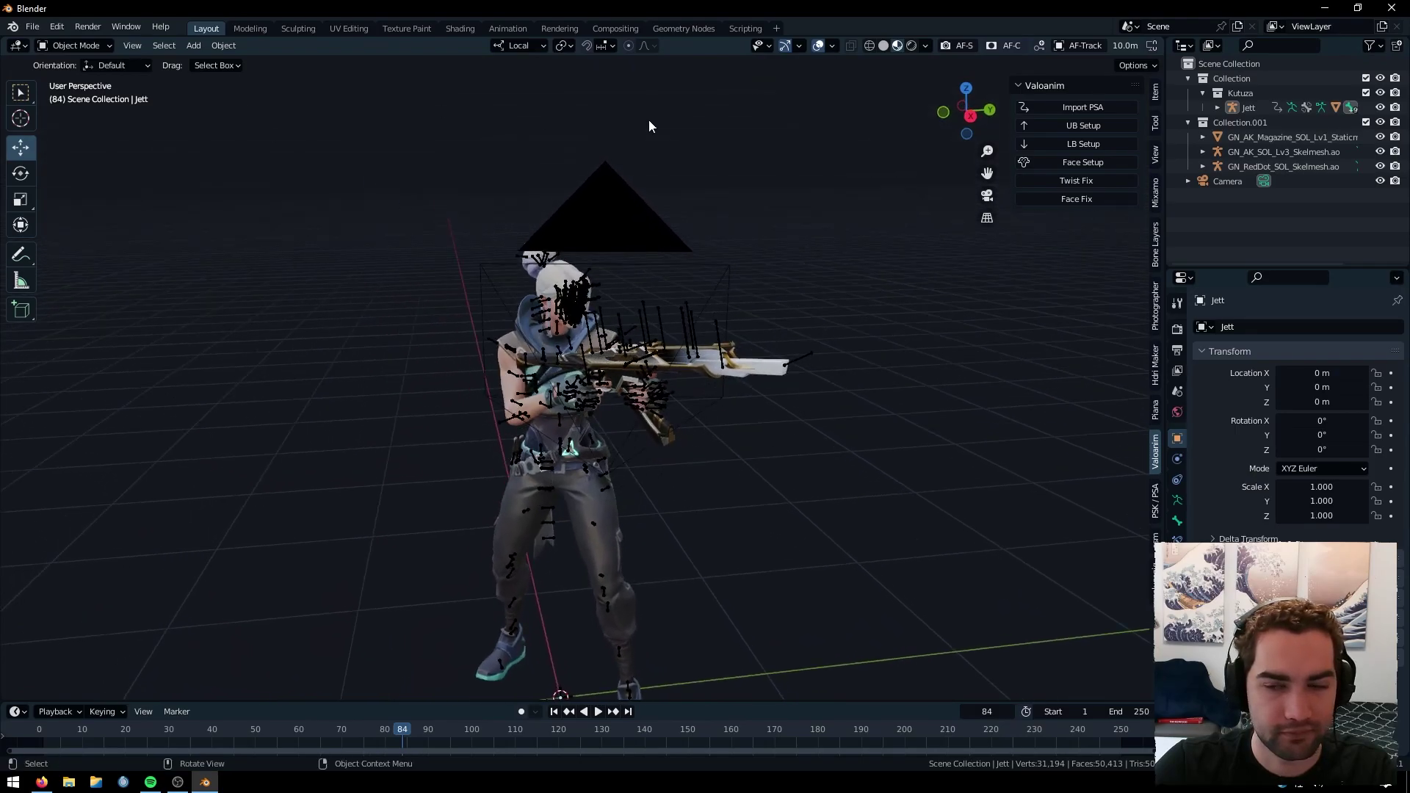
left_click(1177, 330)
left_click(1316, 327)
left_click(1315, 327)
middle_click_drag(787, 445, 775, 436)
scroll(708, 418, "up", 2)
middle_click_drag(674, 368, 695, 407, "shift")
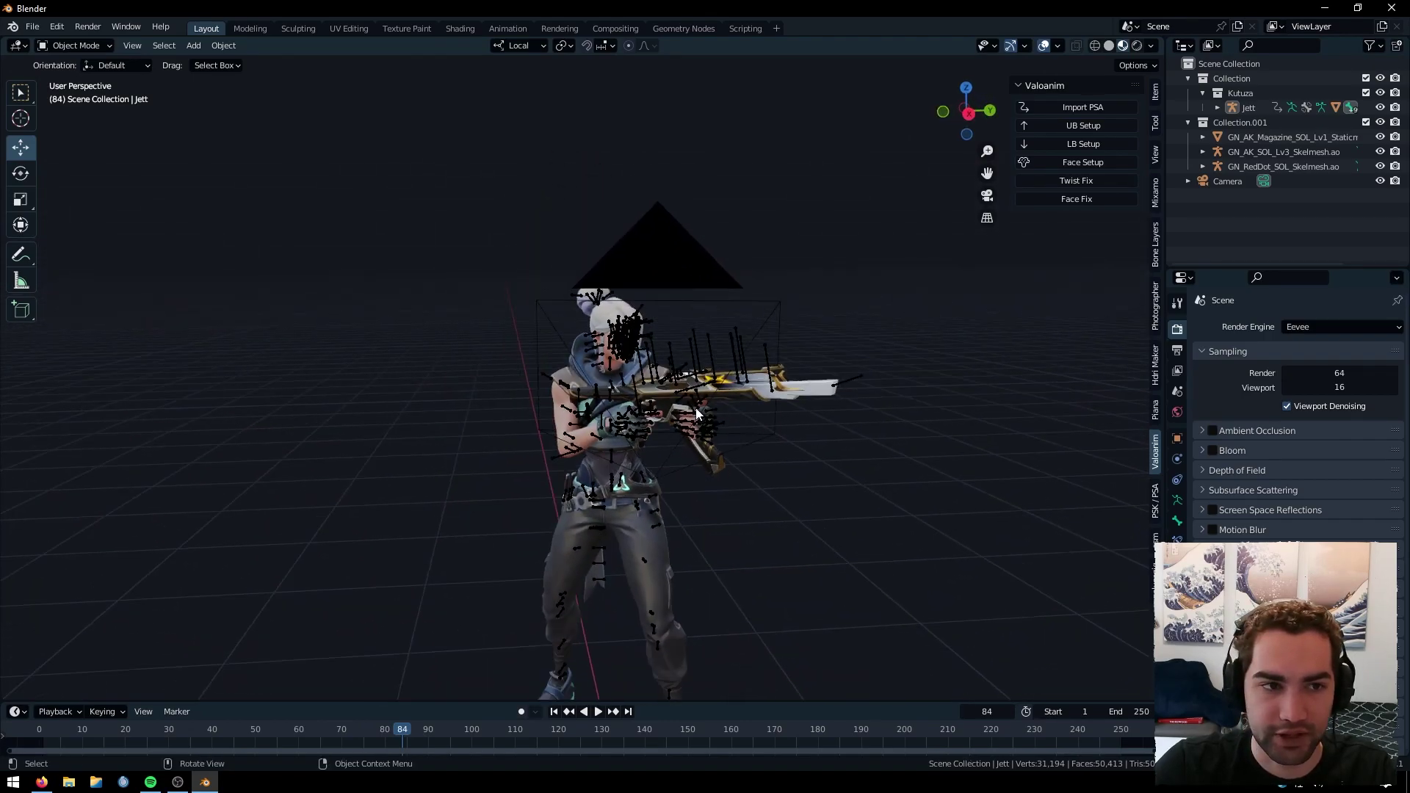
scroll(694, 407, "up", 1)
left_click(1300, 327)
left_click(1300, 377)
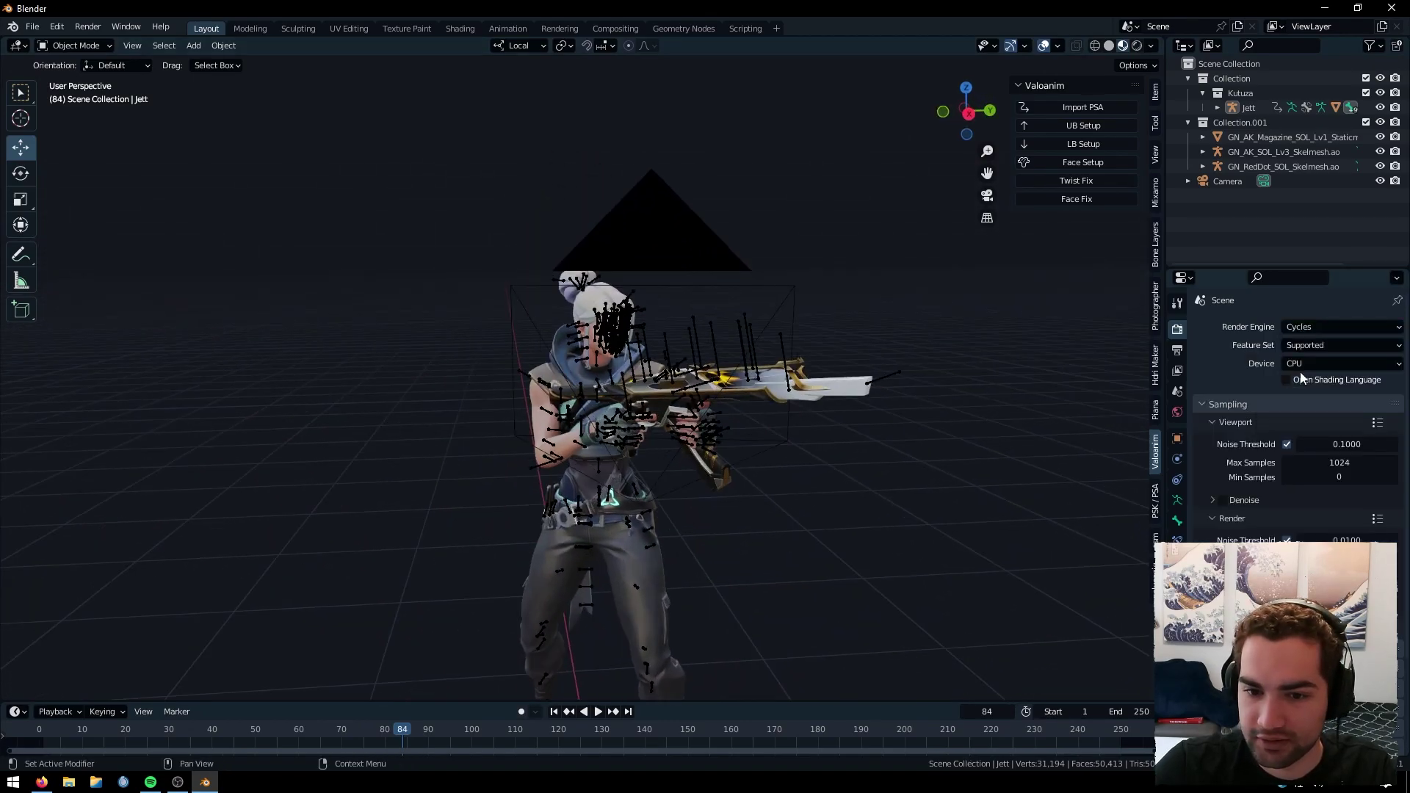
left_click(1317, 396)
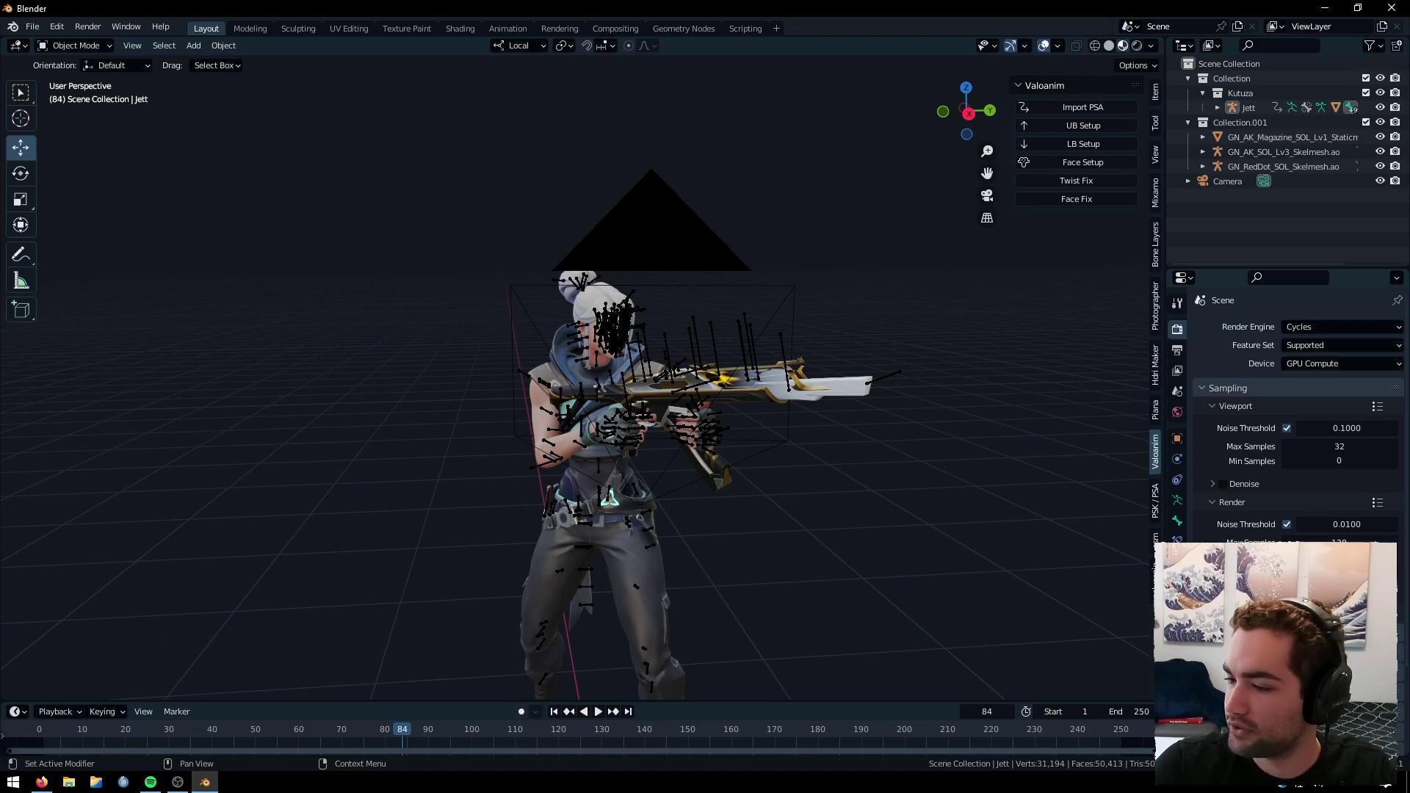
scroll(1269, 522, "down", 1)
scroll(1367, 513, "up", 1)
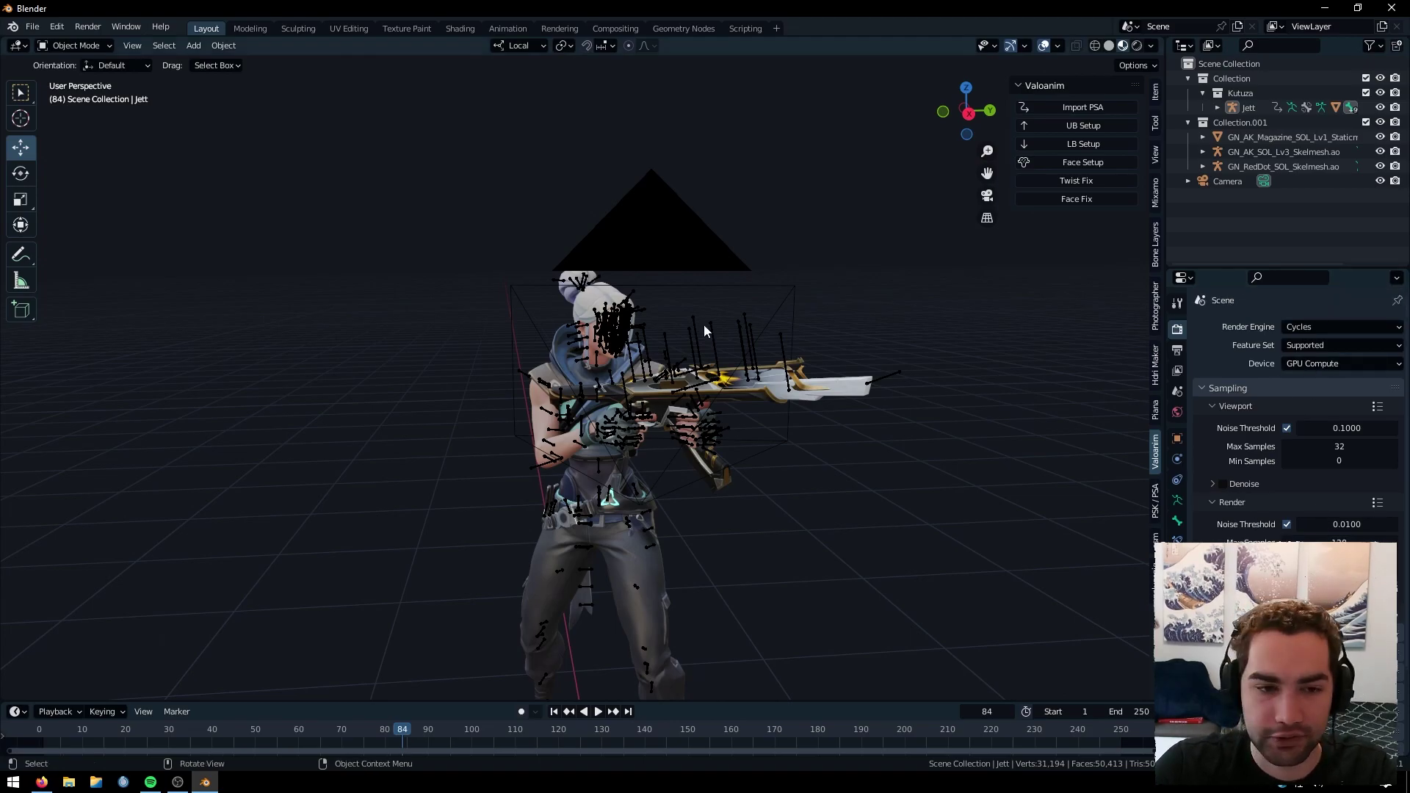
Add an area light at the origin by Jett's feet
scroll(727, 346, "up", 2)
scroll(514, 272, "down", 4)
left_click(184, 44)
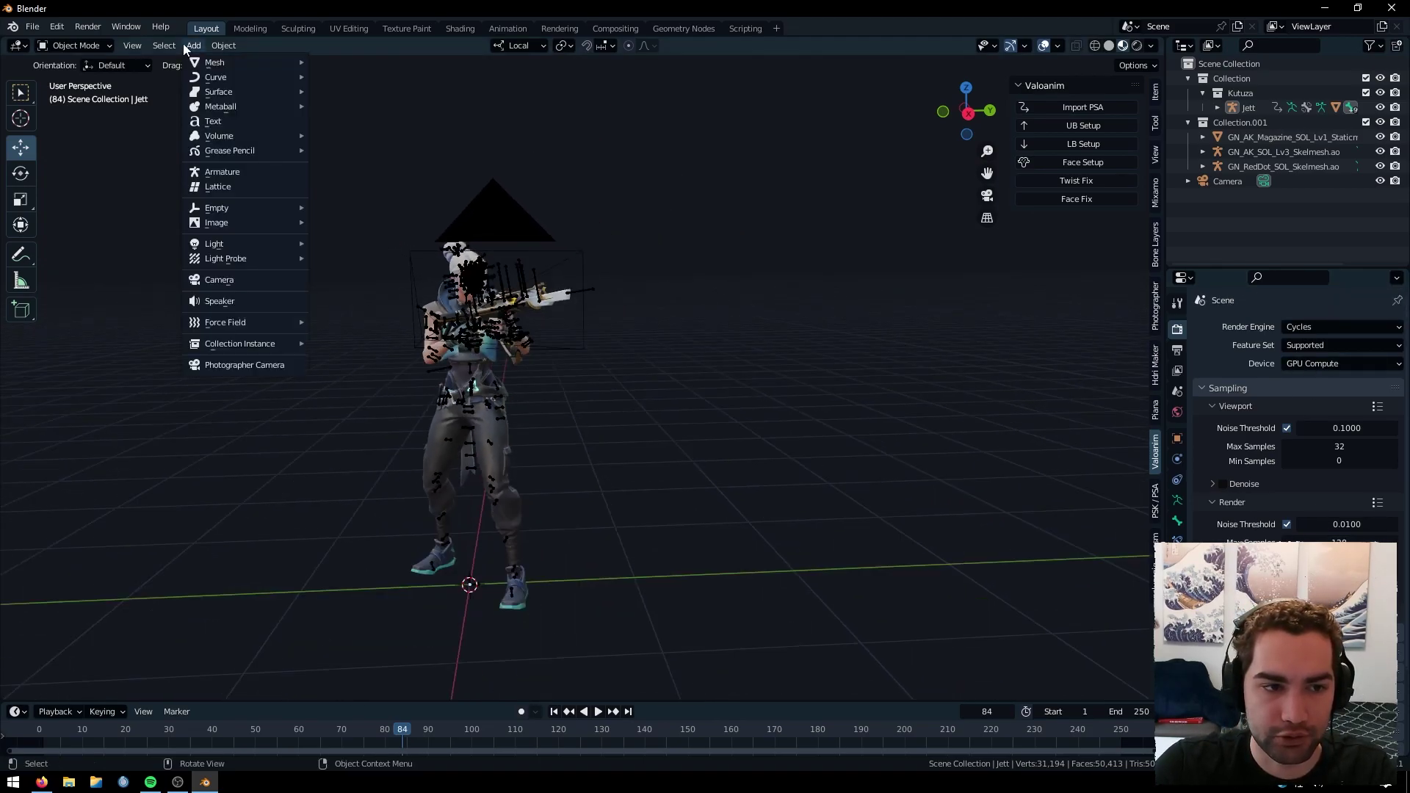
mouse_move(248, 243)
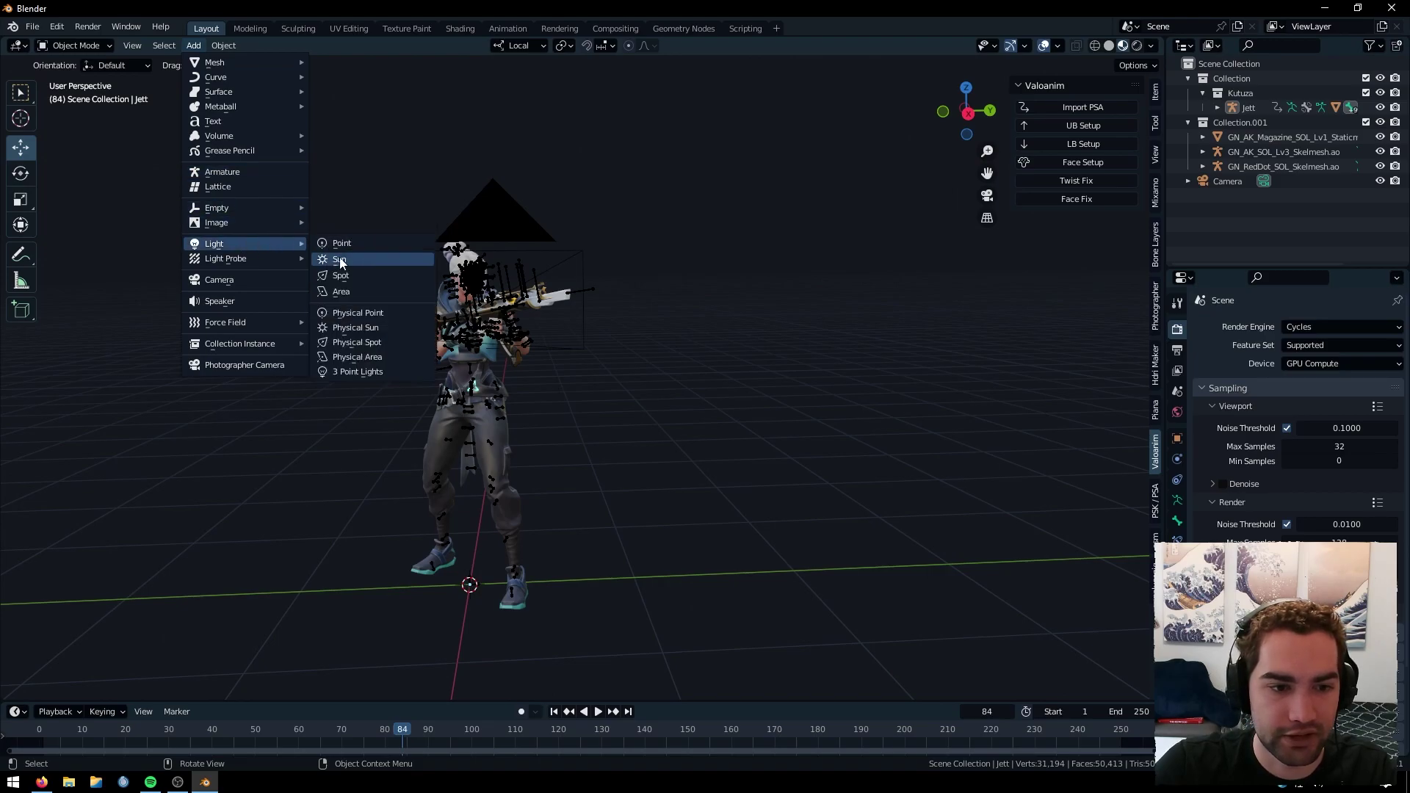
left_click(349, 291)
scroll(474, 491, "down", 3)
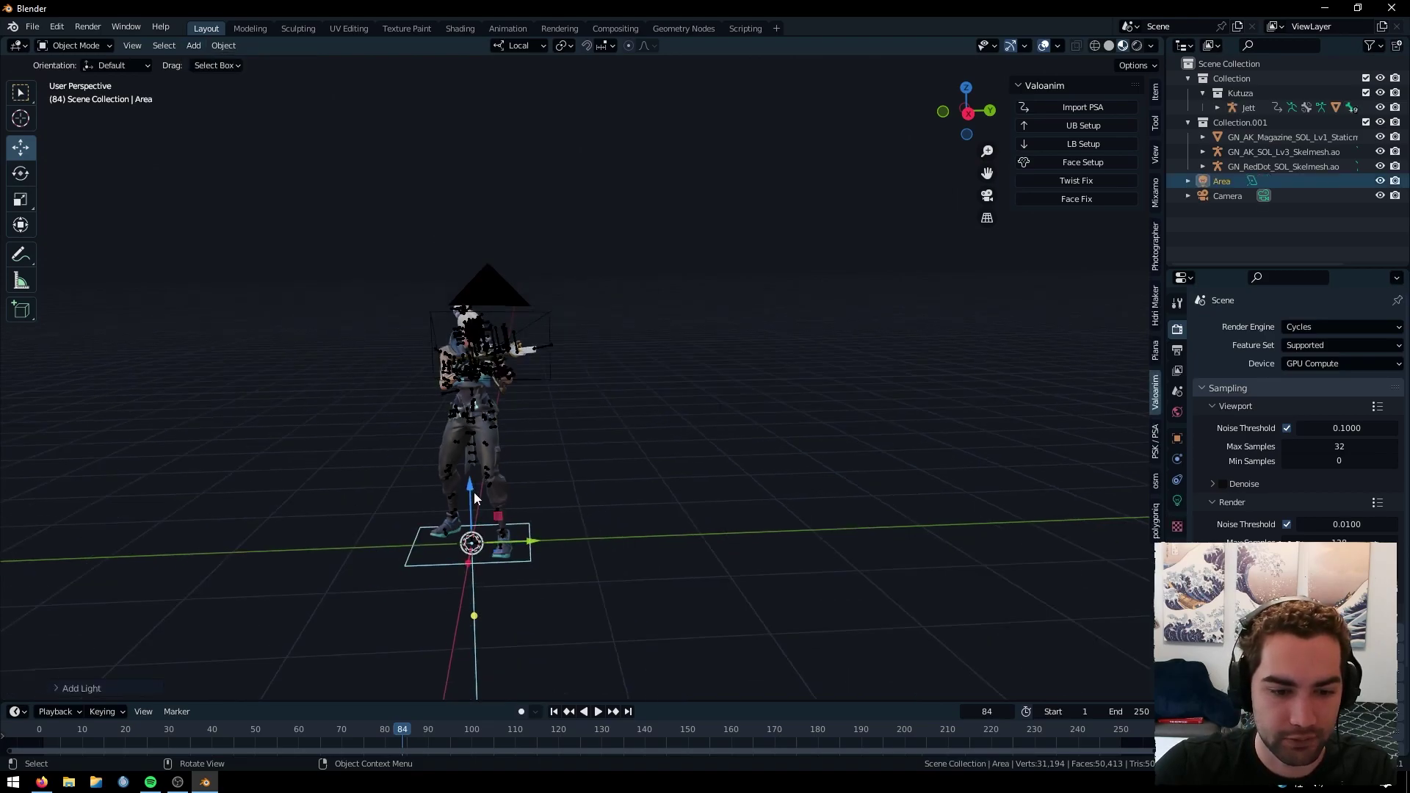
Raise the area light to about Jett's knee height and rotate it about its local Y axis until it stands upright
left_click_drag(473, 491, 458, 424)
key("r")
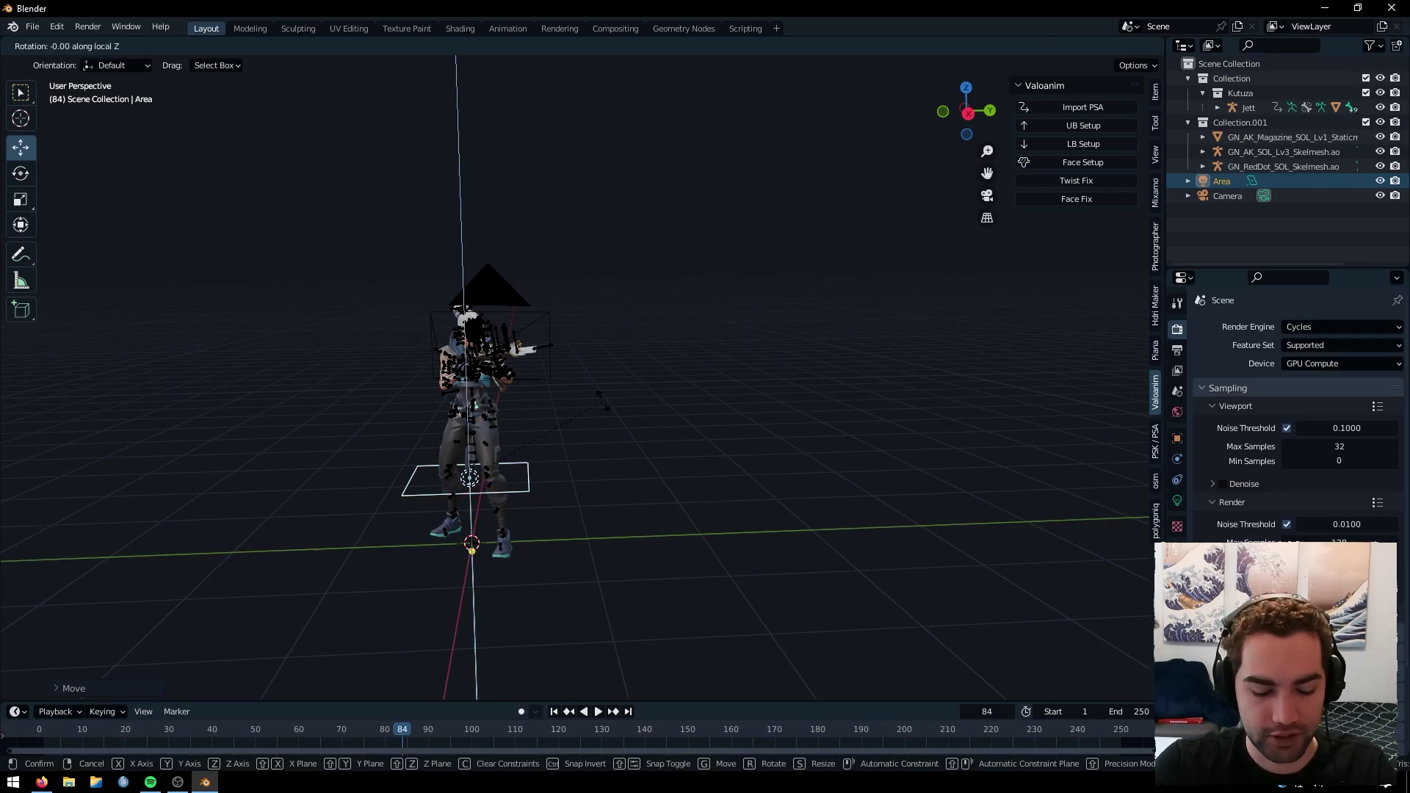
right_click(602, 400)
key("r")
right_click(601, 400)
key("r")
key("y")
key("y")
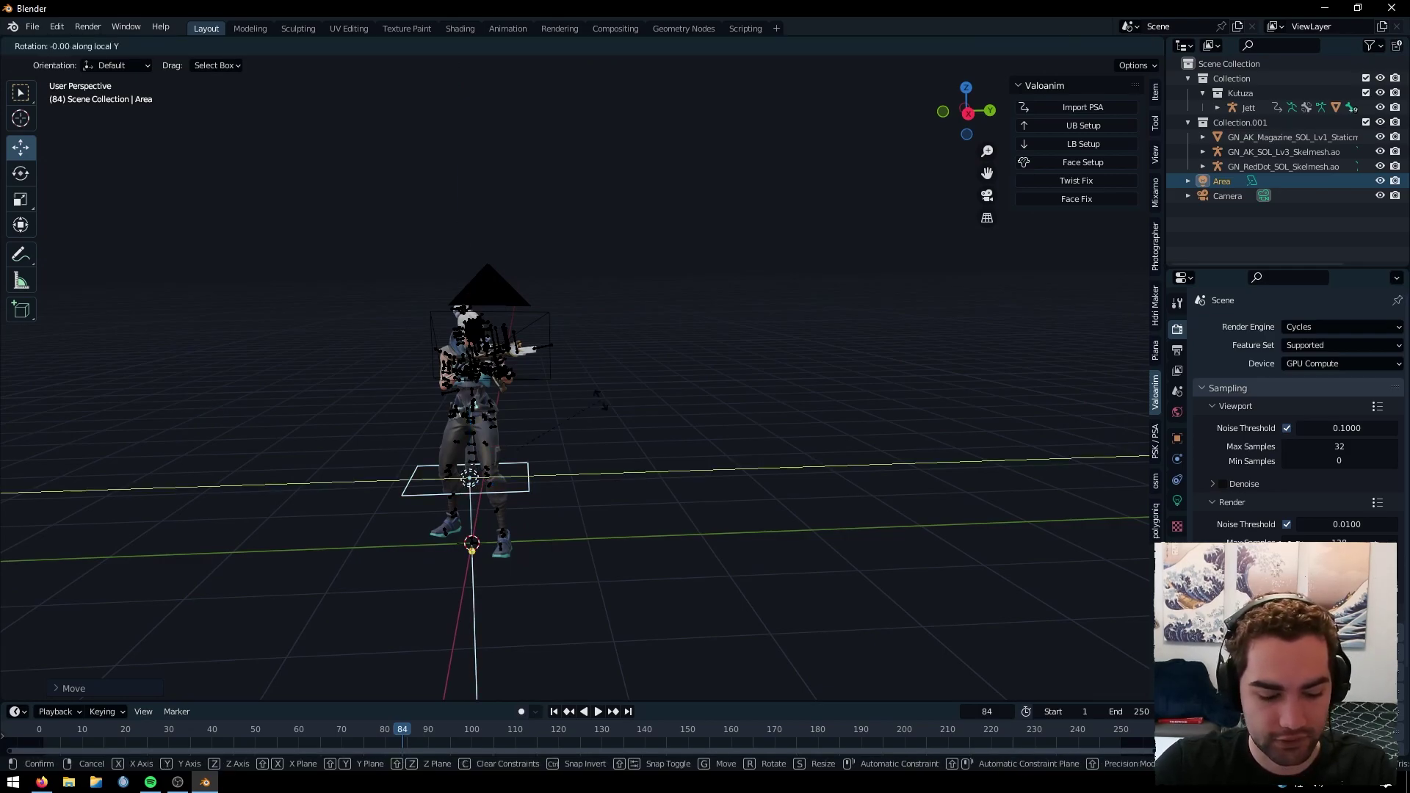
key("Return")
Enlarge the area light to about 1.98 m, place it at torso height in front of Jett and angle it towards her
middle_click_drag(558, 465, 409, 507)
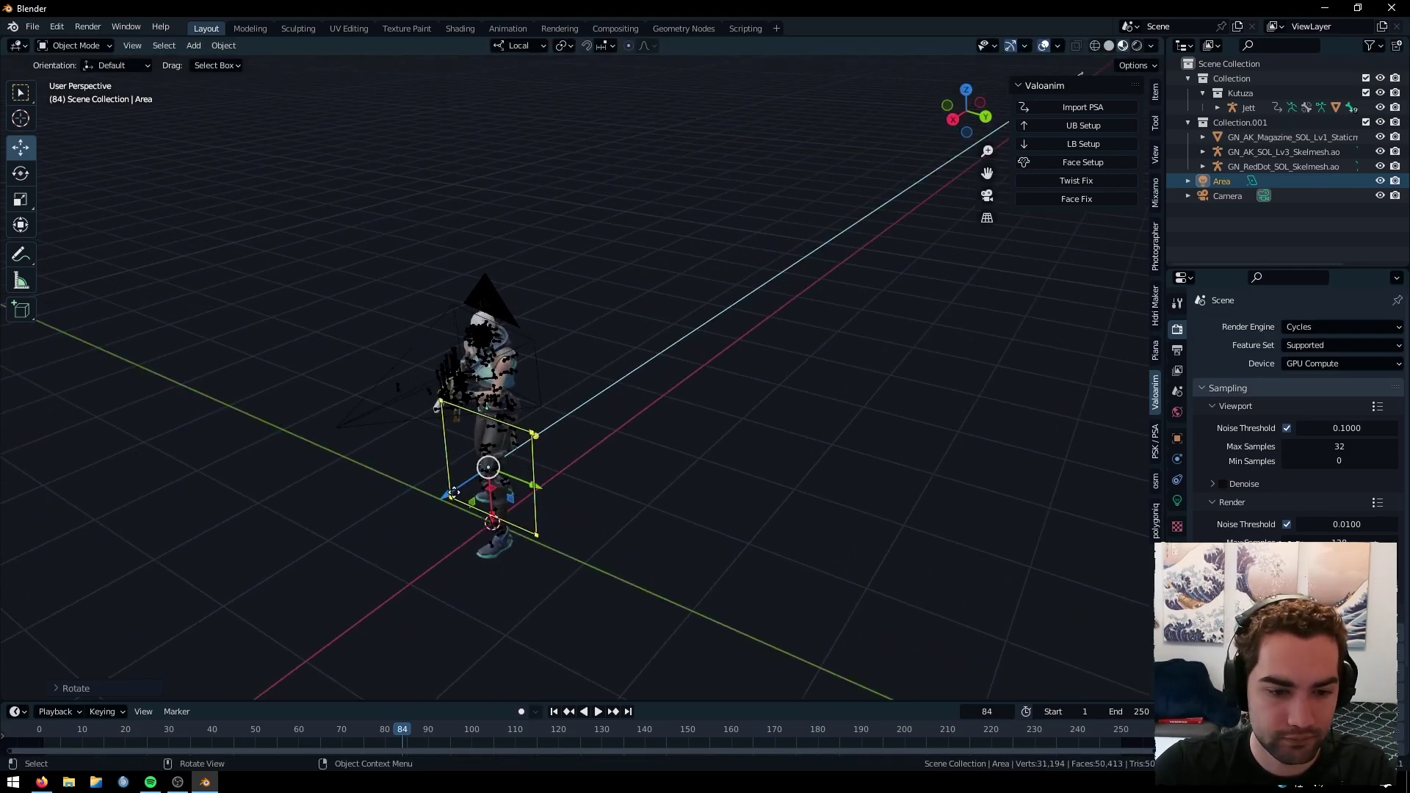
key("g")
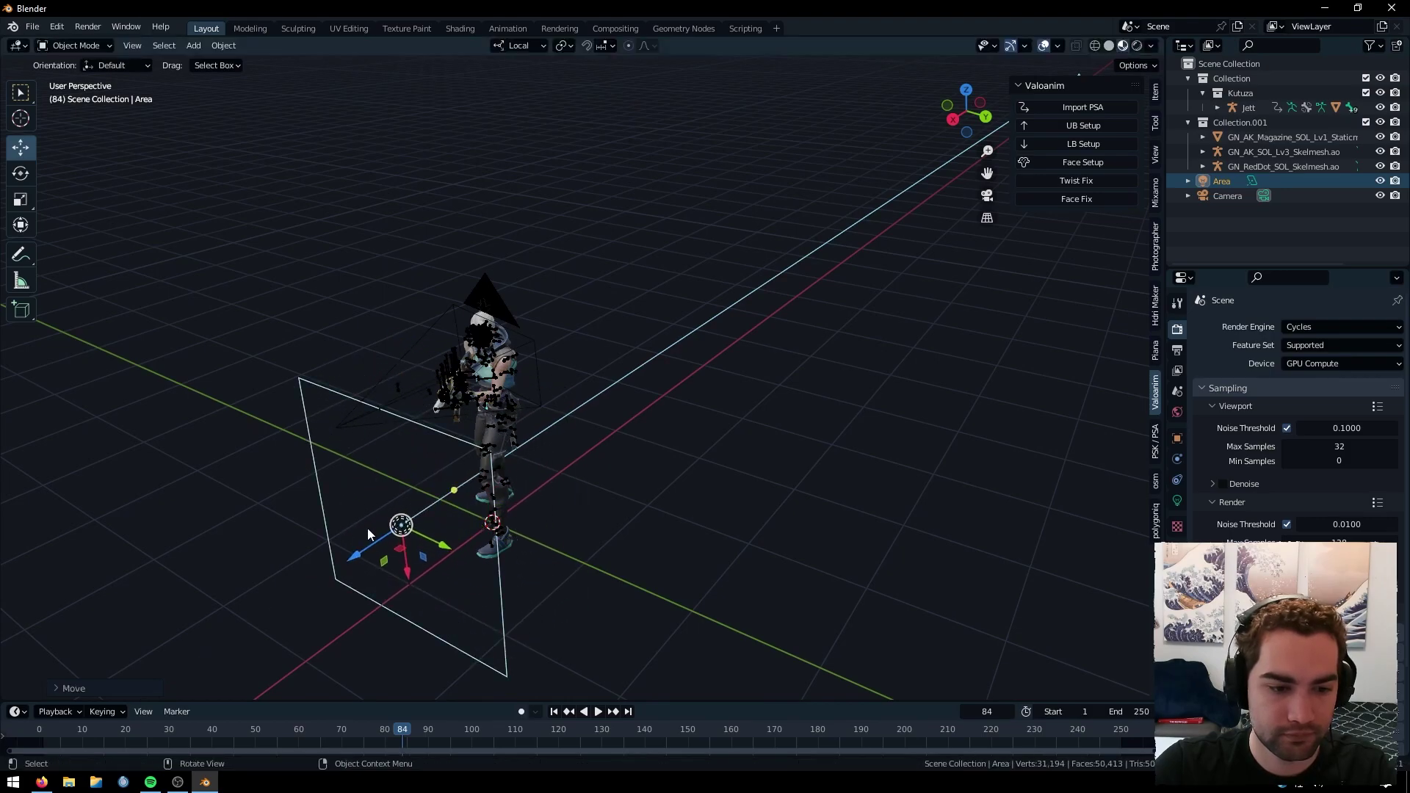
middle_click_drag(447, 552, 461, 410)
left_click(24, 176)
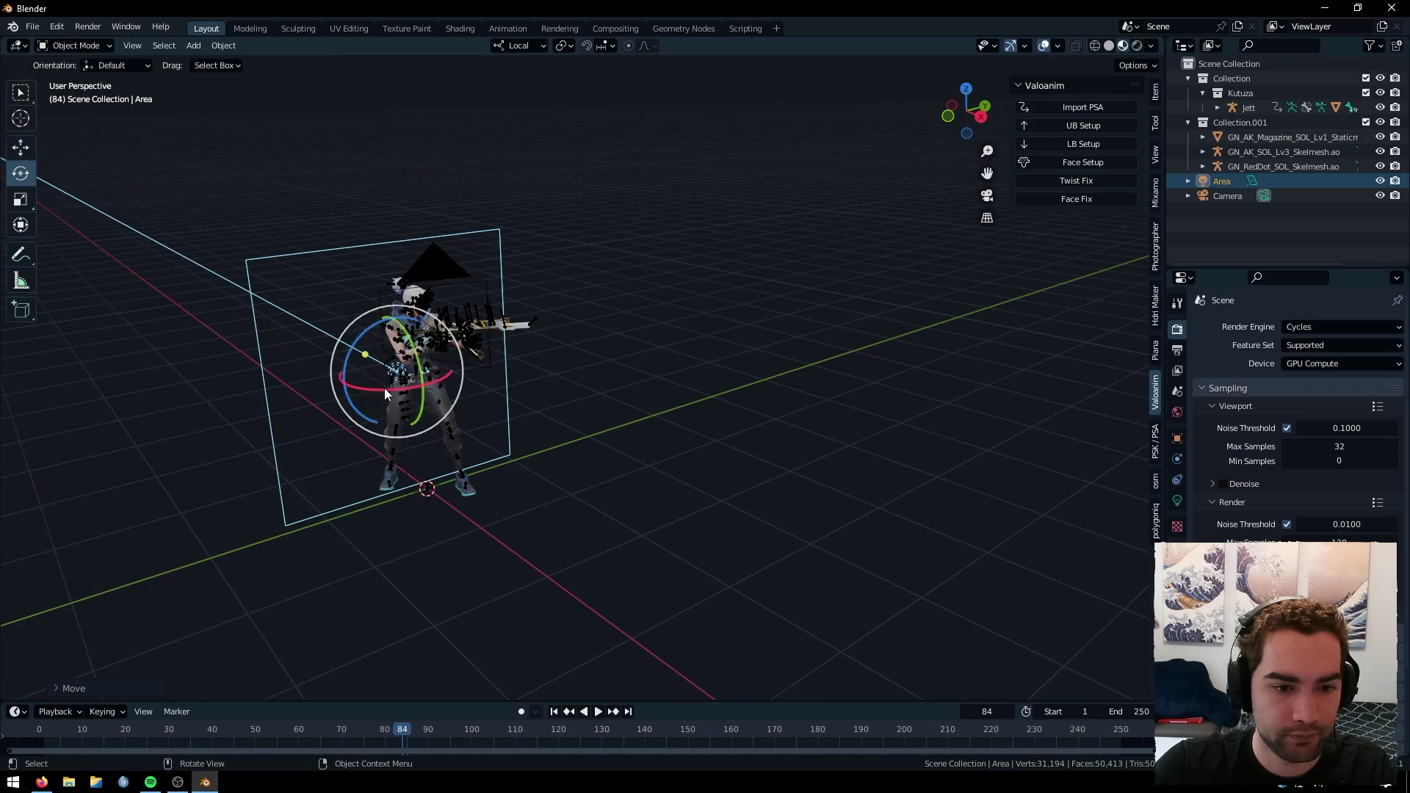
left_click_drag(384, 390, 340, 381)
Duplicate the area light, then turn and move the copy so it lights Jett from the other front side
left_click(1230, 184)
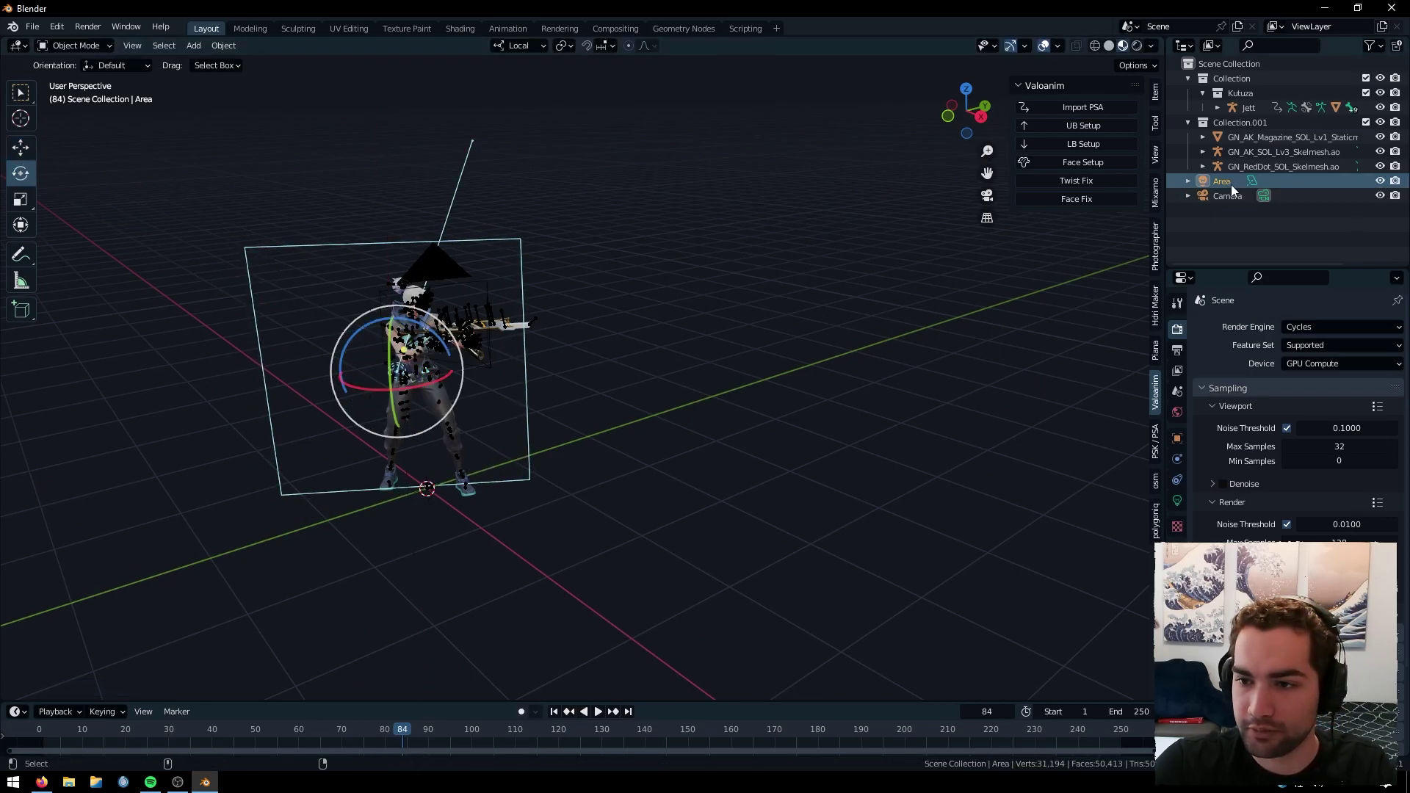
key("ctrl+c")
key("ctrl+v")
left_click(1242, 209)
left_click(1235, 196)
middle_click_drag(580, 339, 477, 348)
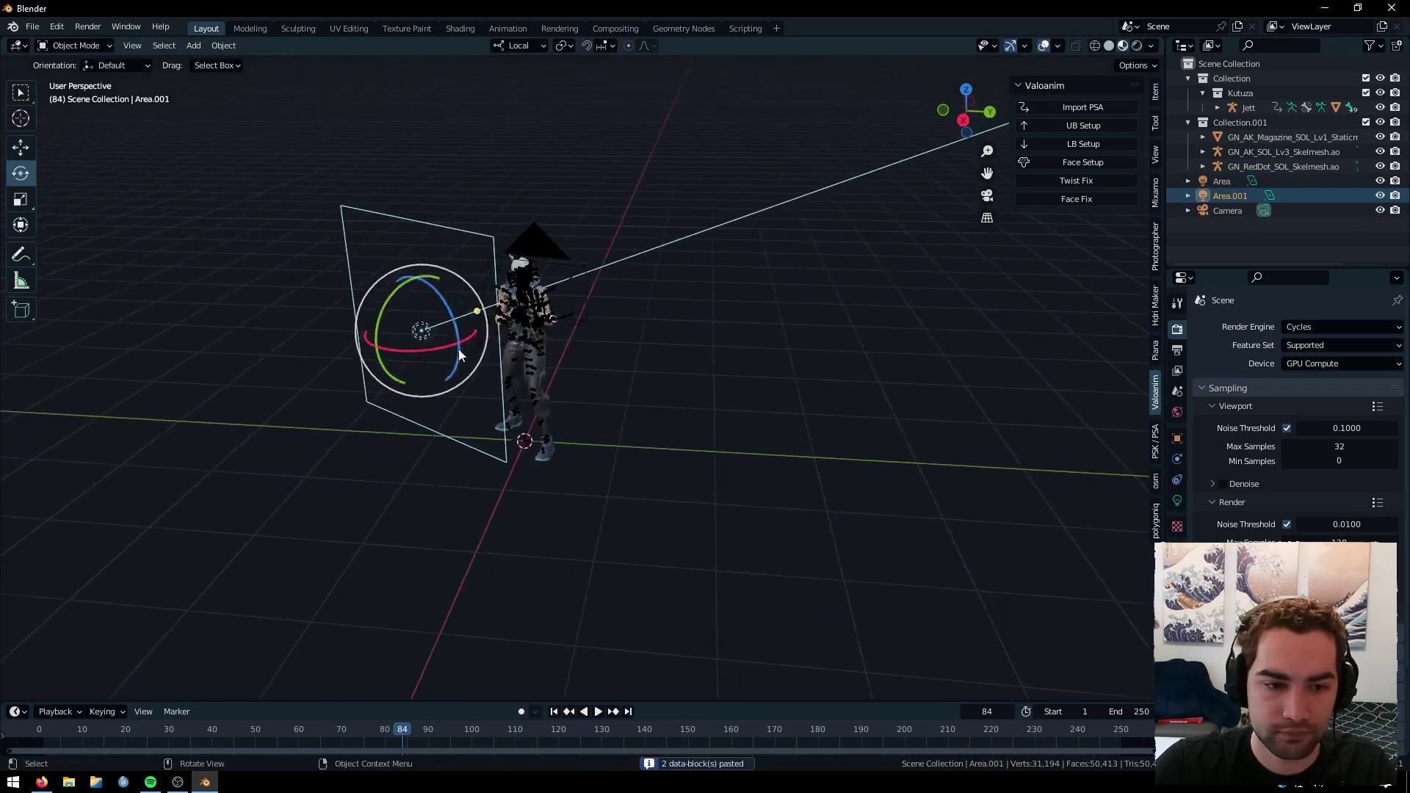
left_click_drag(458, 350, 583, 319)
left_click(22, 151)
middle_click_drag(586, 339, 636, 370)
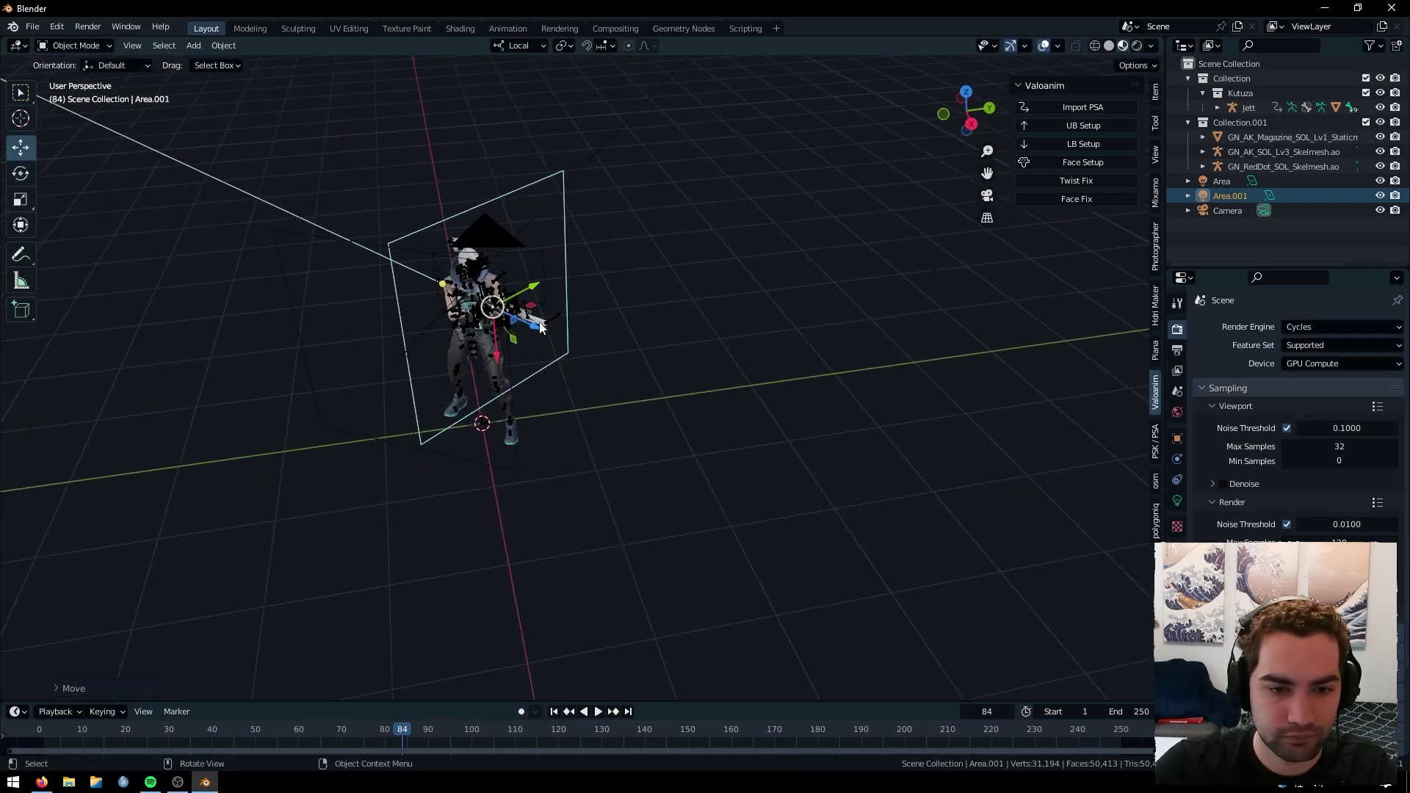
left_click_drag(543, 324, 591, 339)
middle_click_drag(591, 340, 628, 248)
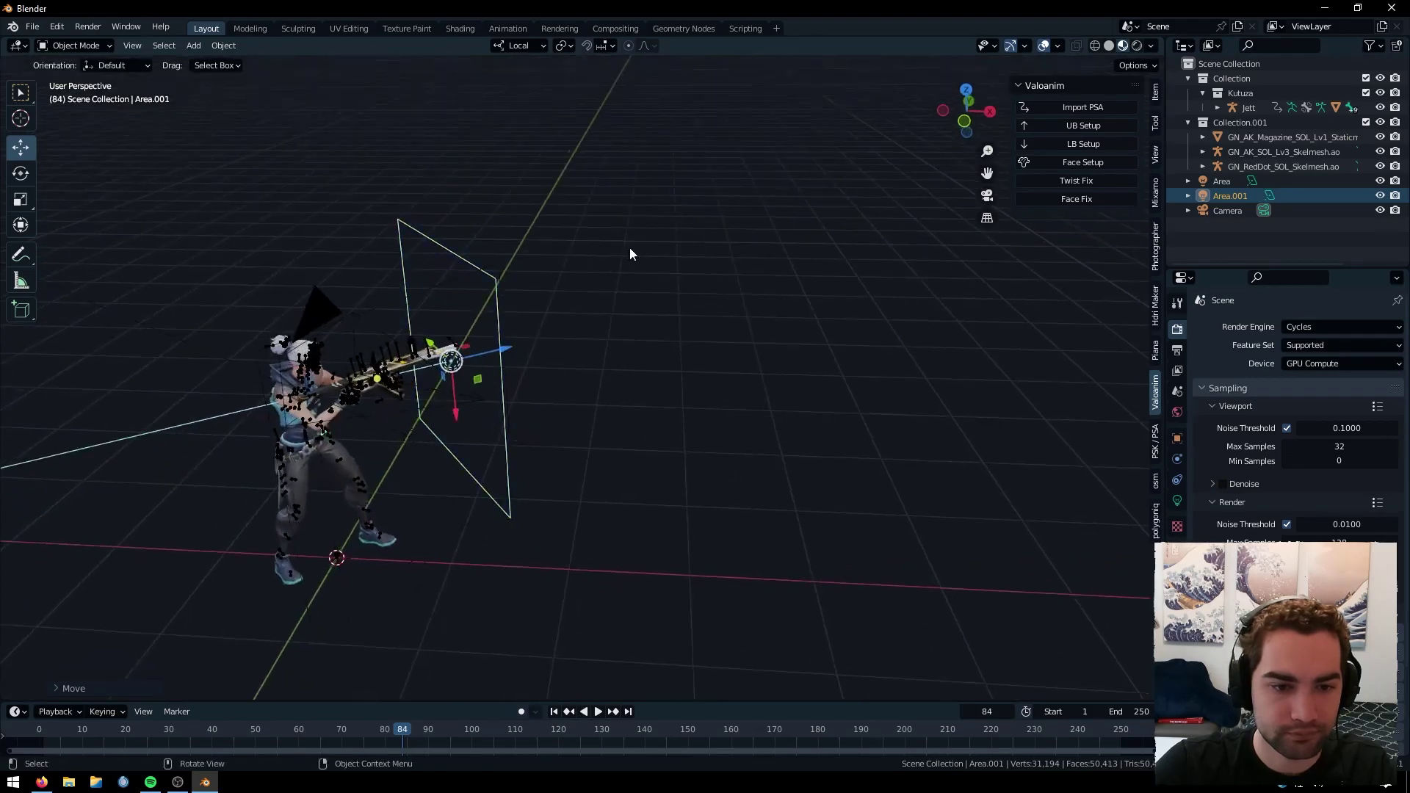
Paste a third area light, move it behind Jett and rotate it to shine on her back
key("ctrl+v")
left_click(1235, 208)
middle_click_drag(604, 336, 765, 300)
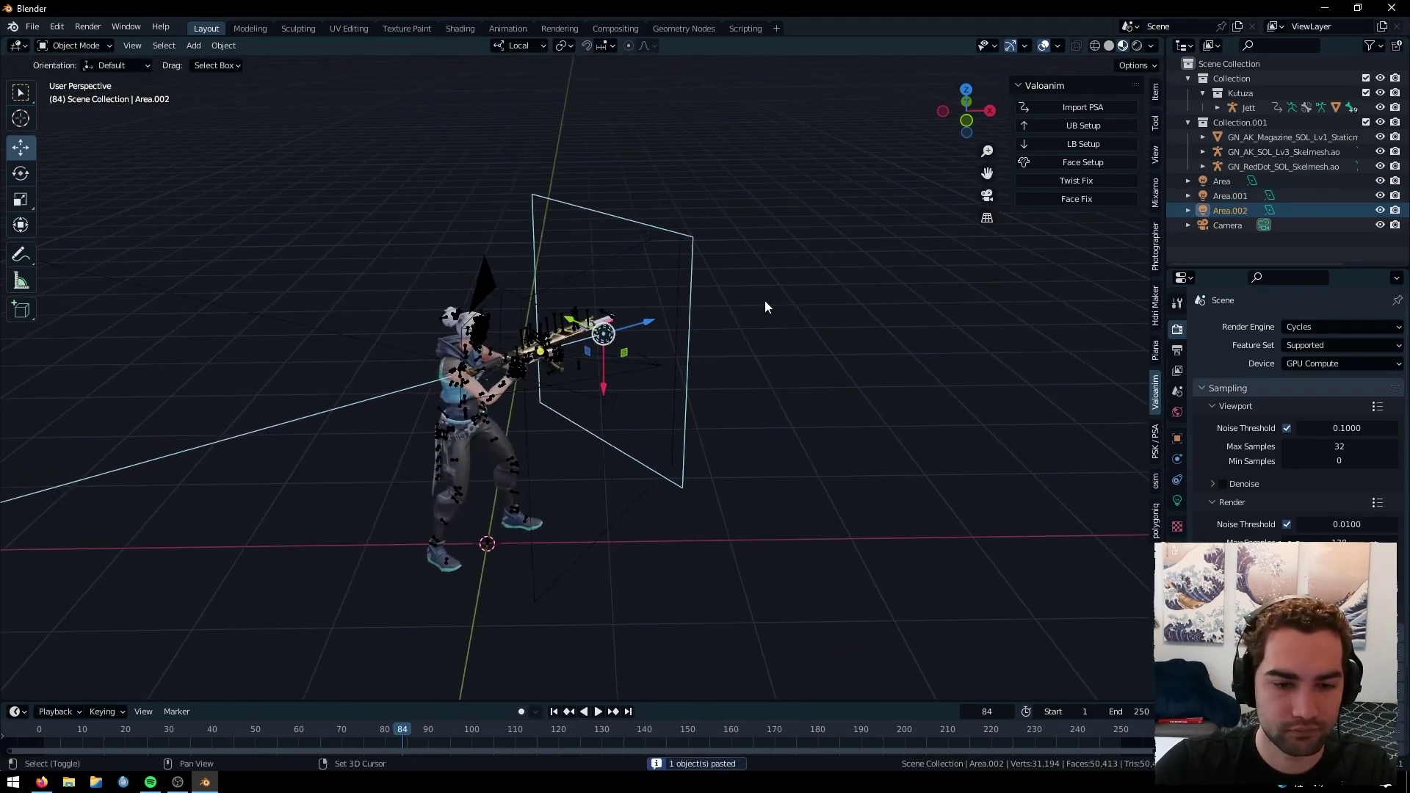
left_click_drag(647, 322, 365, 399)
middle_click_drag(365, 399, 266, 379)
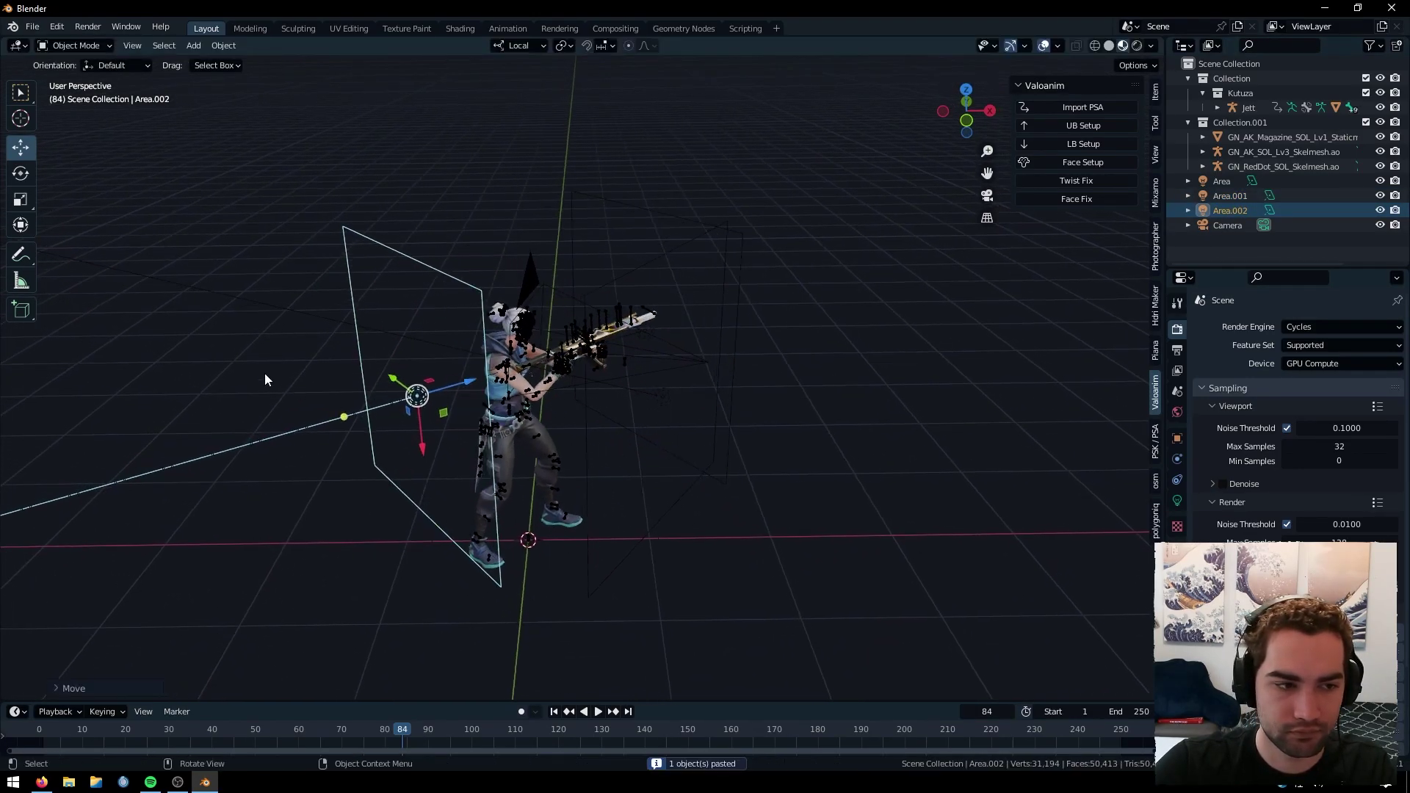
left_click(20, 179)
left_click_drag(391, 419, 471, 385)
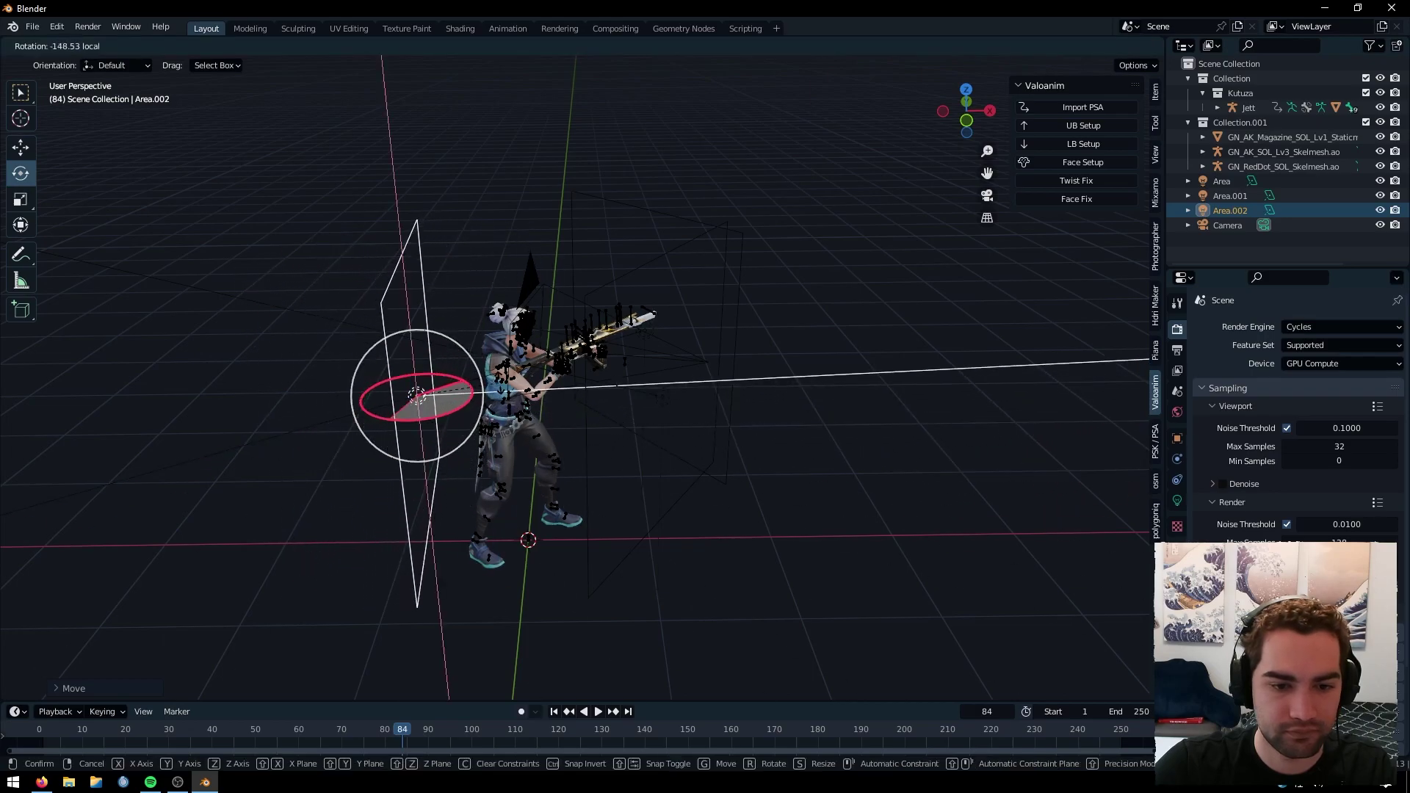
left_click_drag(1150, 359, 1149, 359)
Show the camera view with rendered shading and hide the overlays to check the lighting
left_click(987, 195)
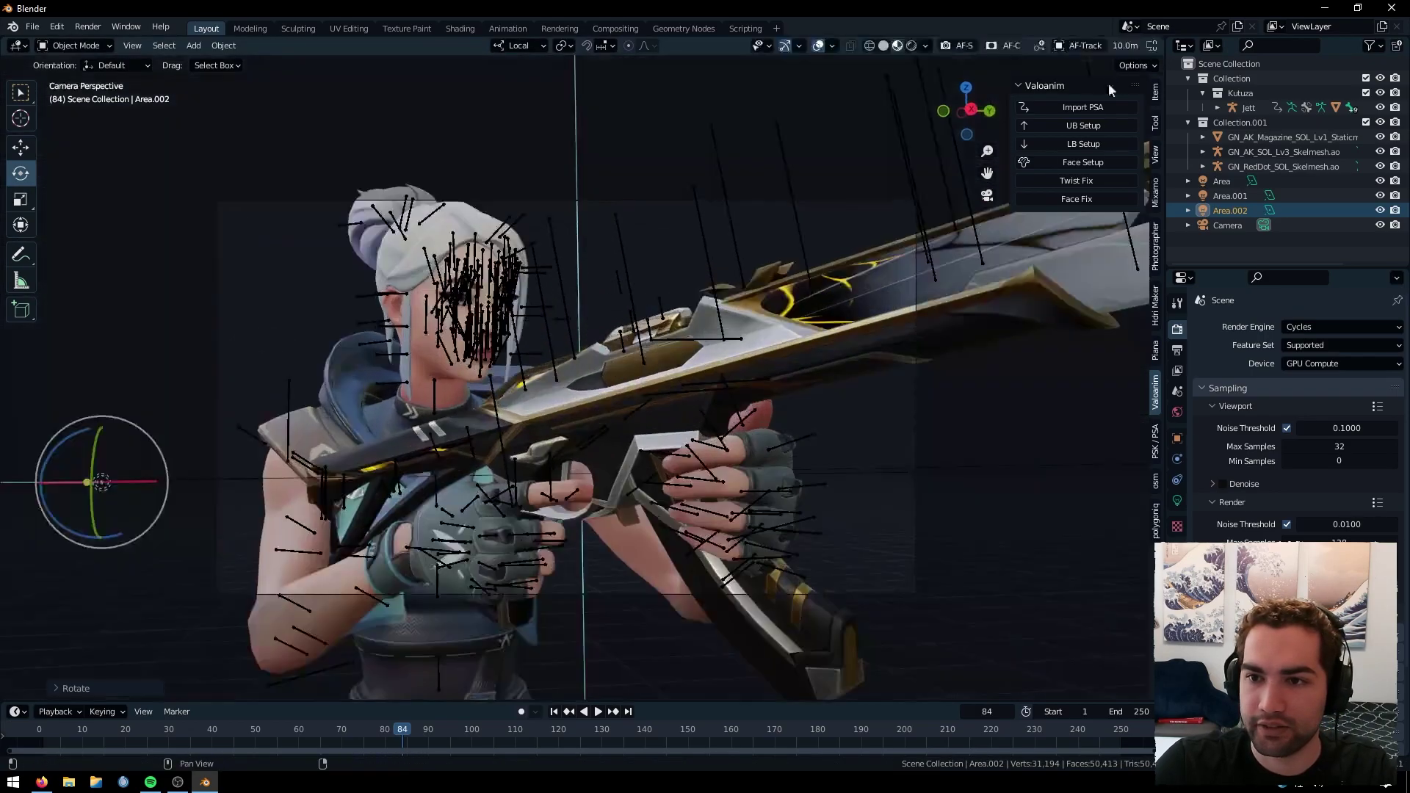
left_click(912, 45)
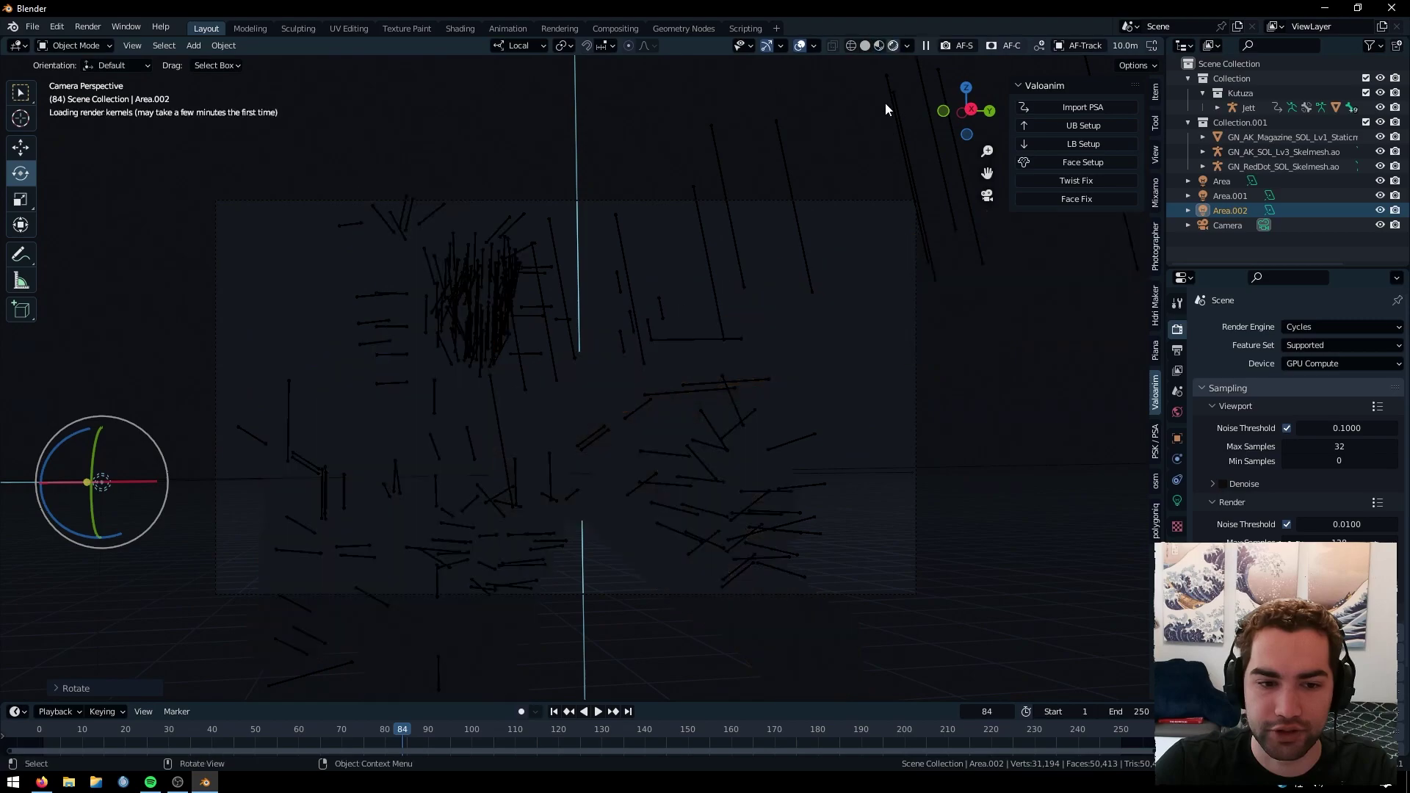
scroll(596, 417, "up", 2)
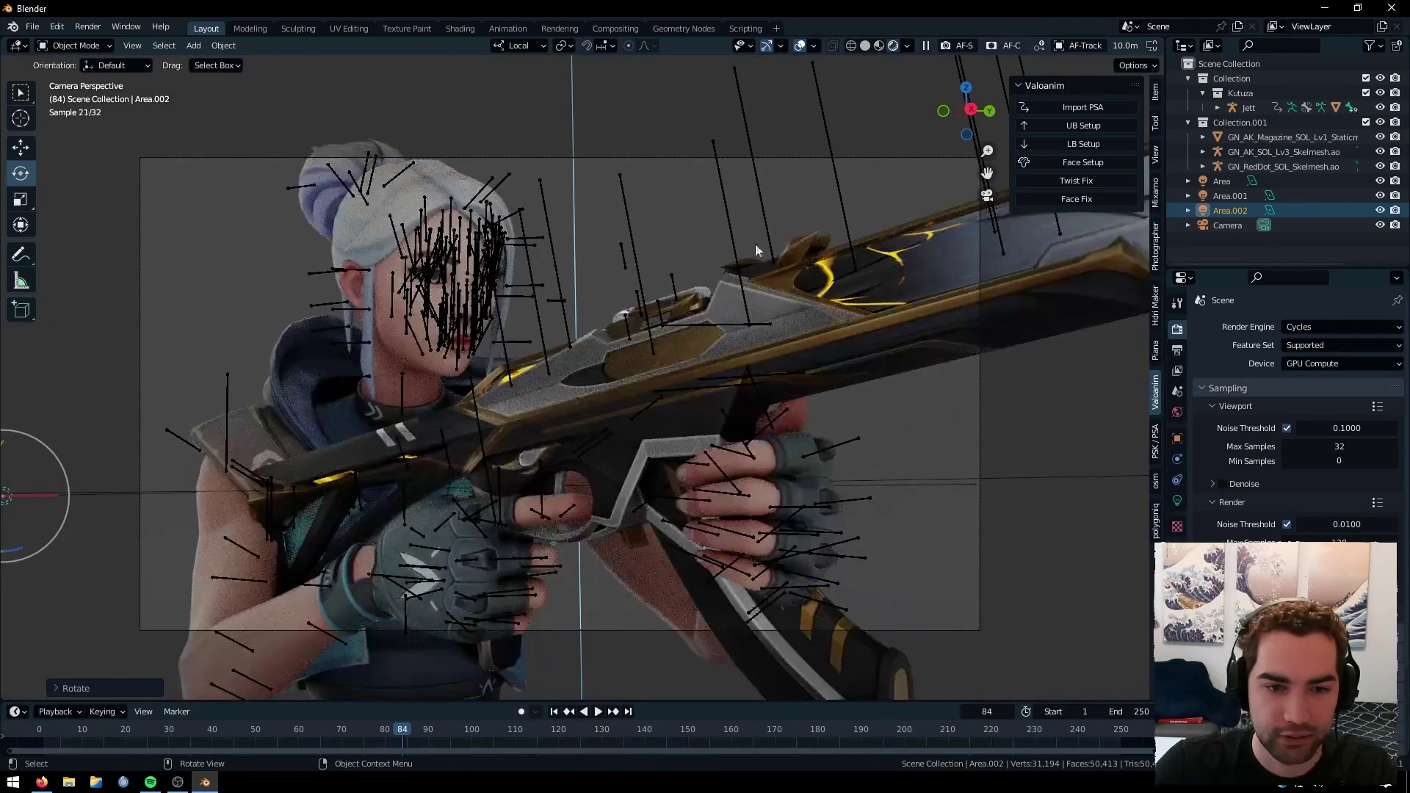
left_click(800, 46)
scroll(659, 381, "down", 1)
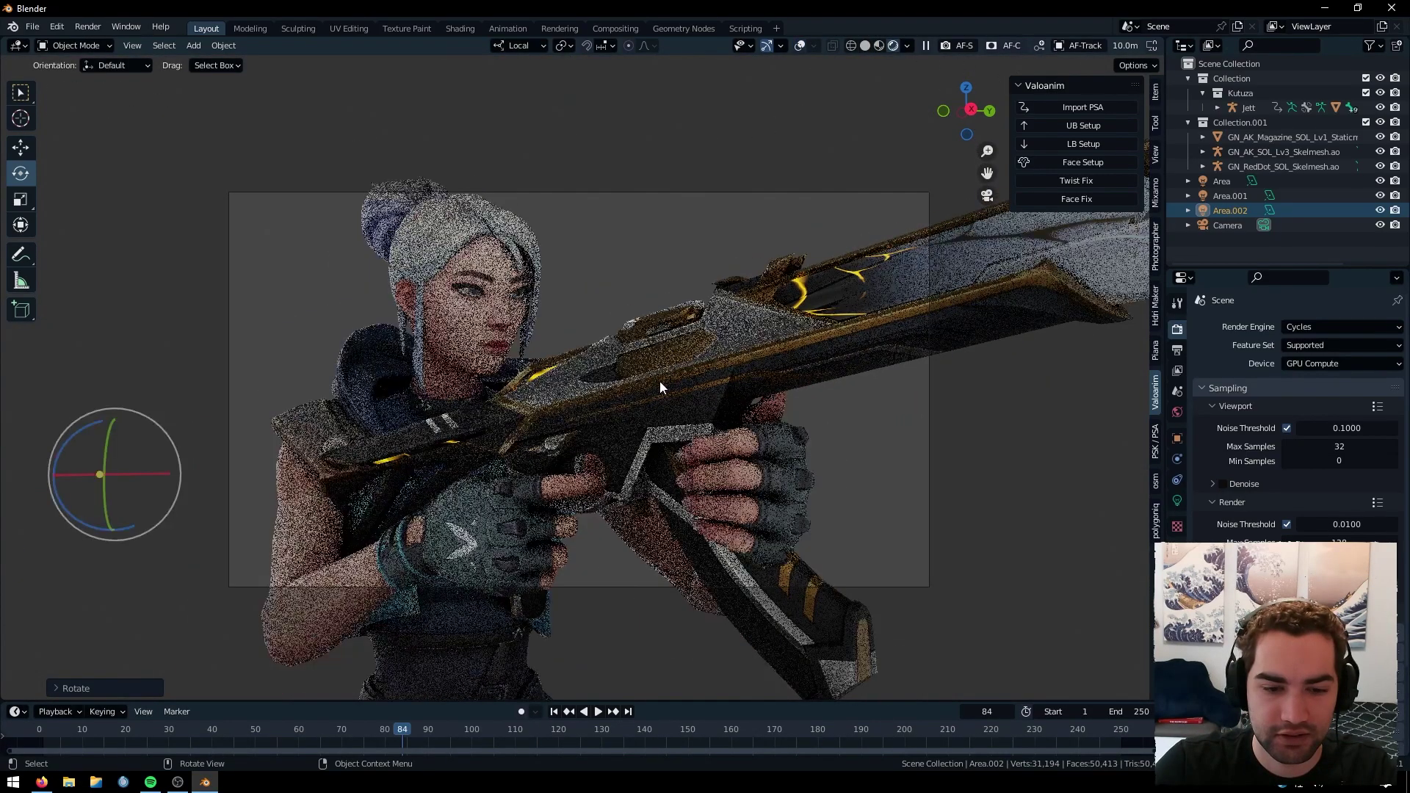
Set the power of the first area light to 40 W
left_click(1221, 180)
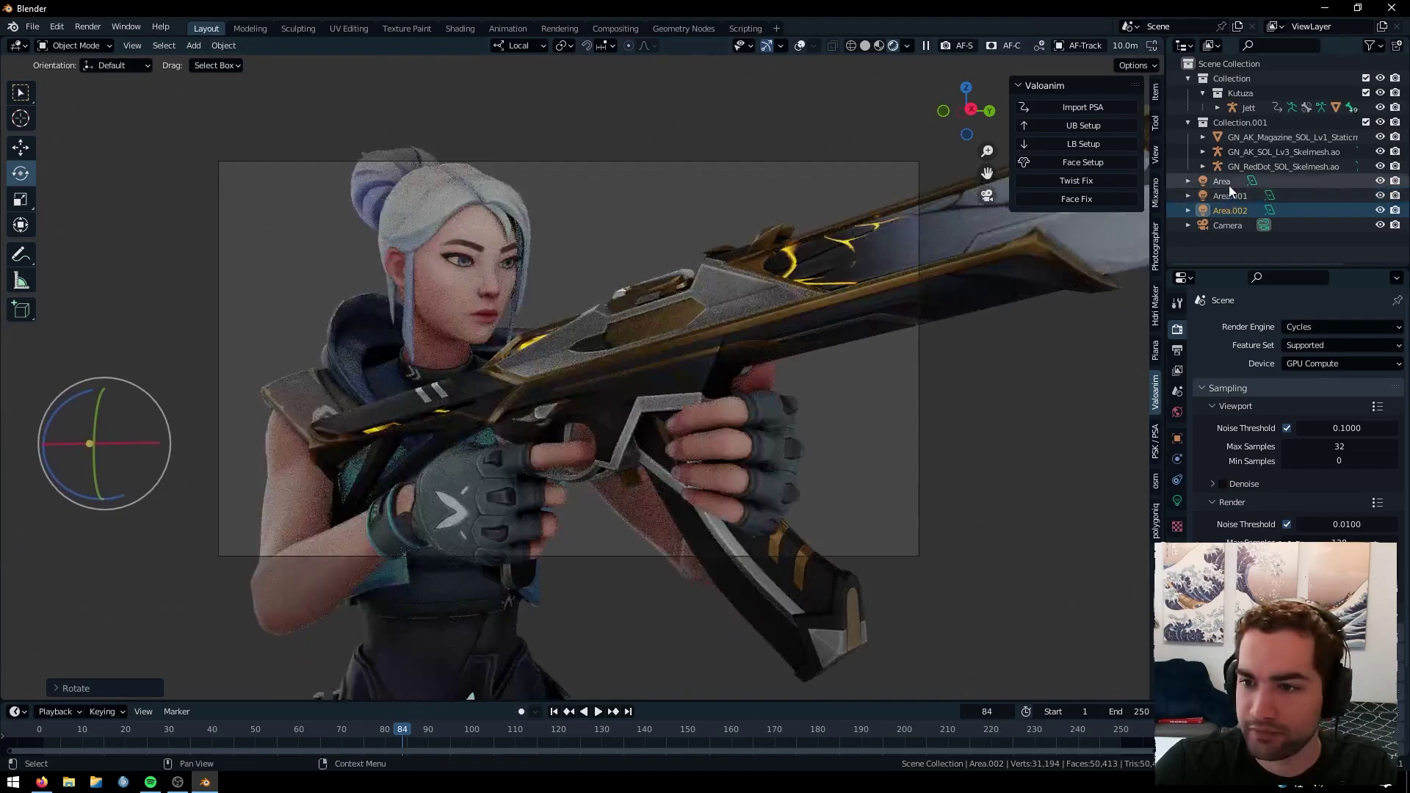
left_click(1177, 500)
left_click(1382, 459)
left_click(1382, 459)
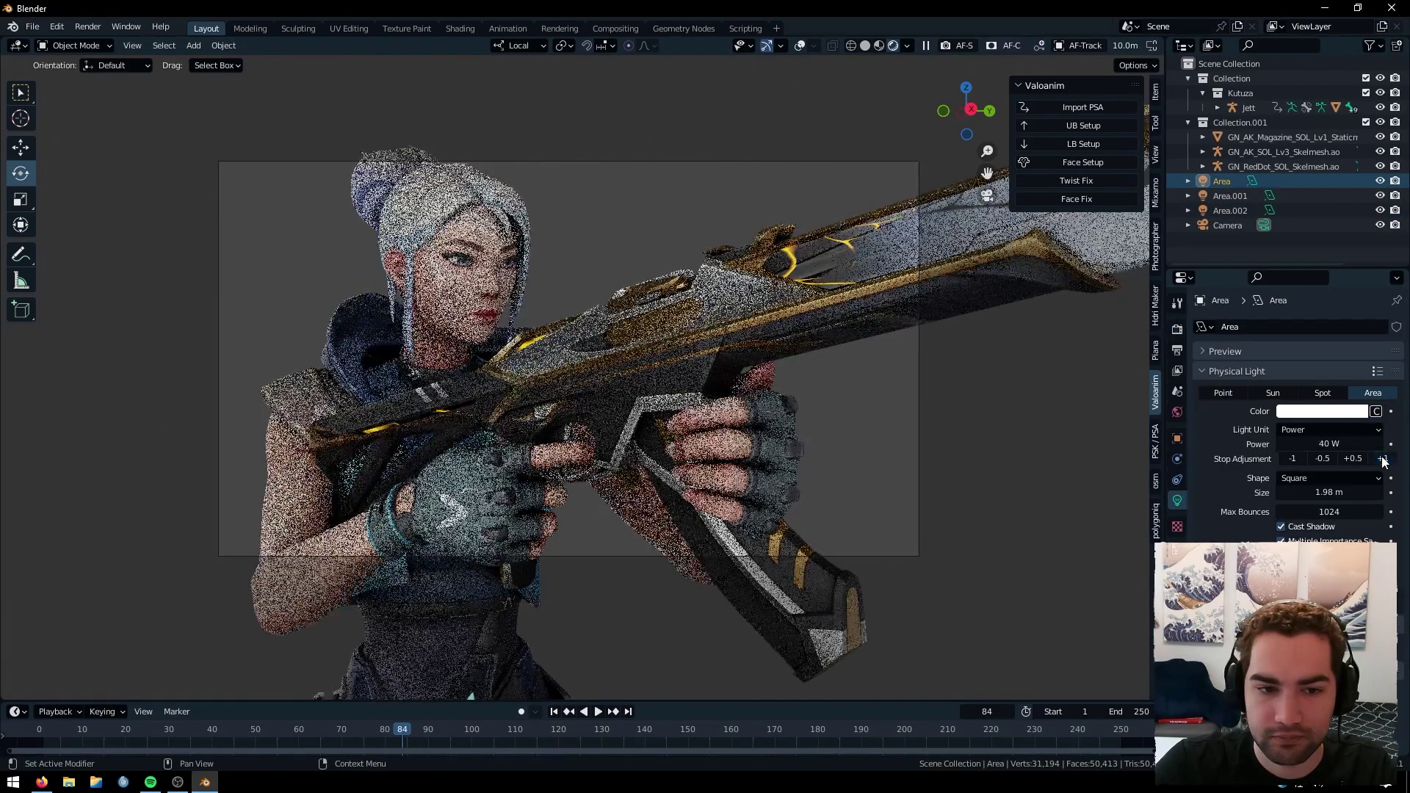
Set the second area light's power to 20 W and tint it pale blue, about hue 0.604 and saturation 0.145
left_click(1230, 195)
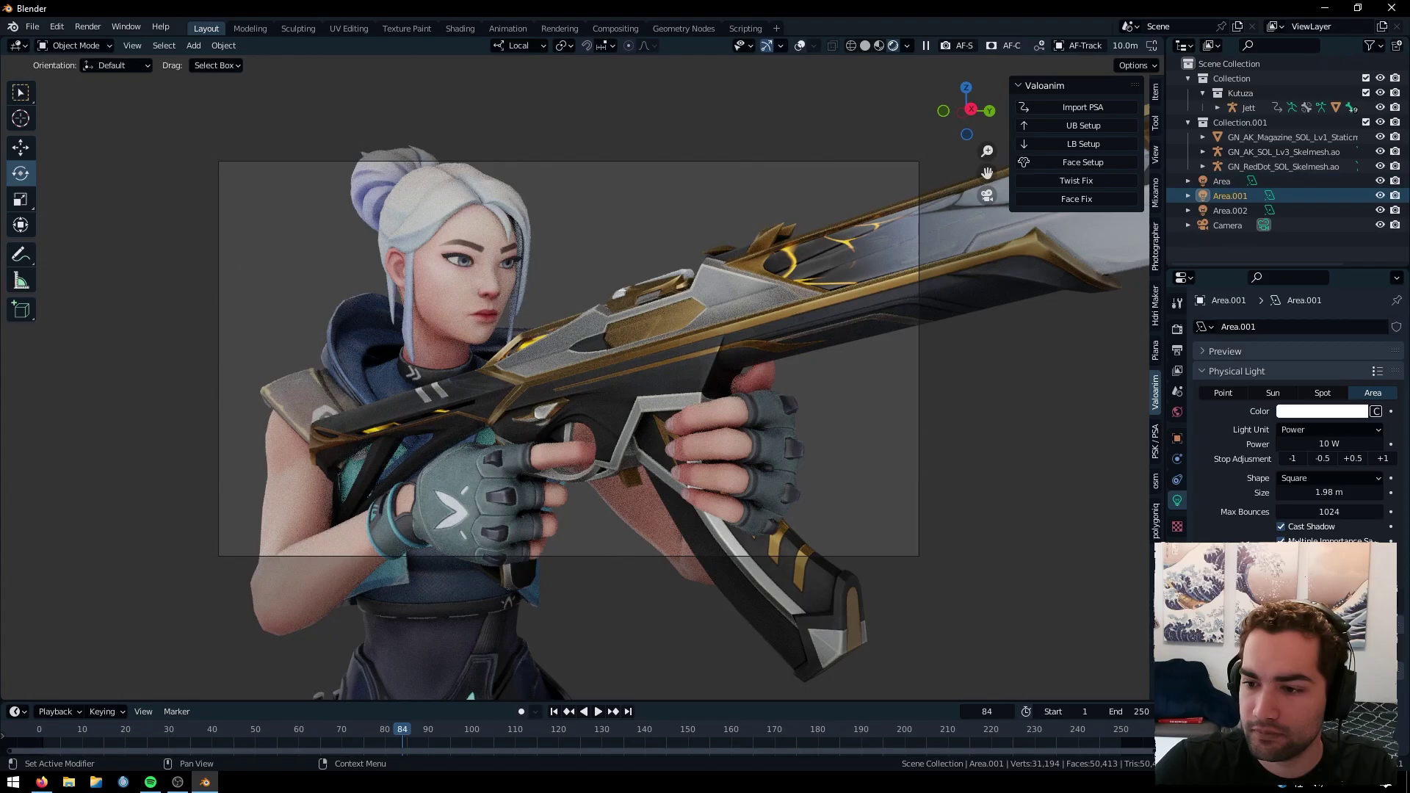
left_click(1393, 459)
left_click(1322, 412)
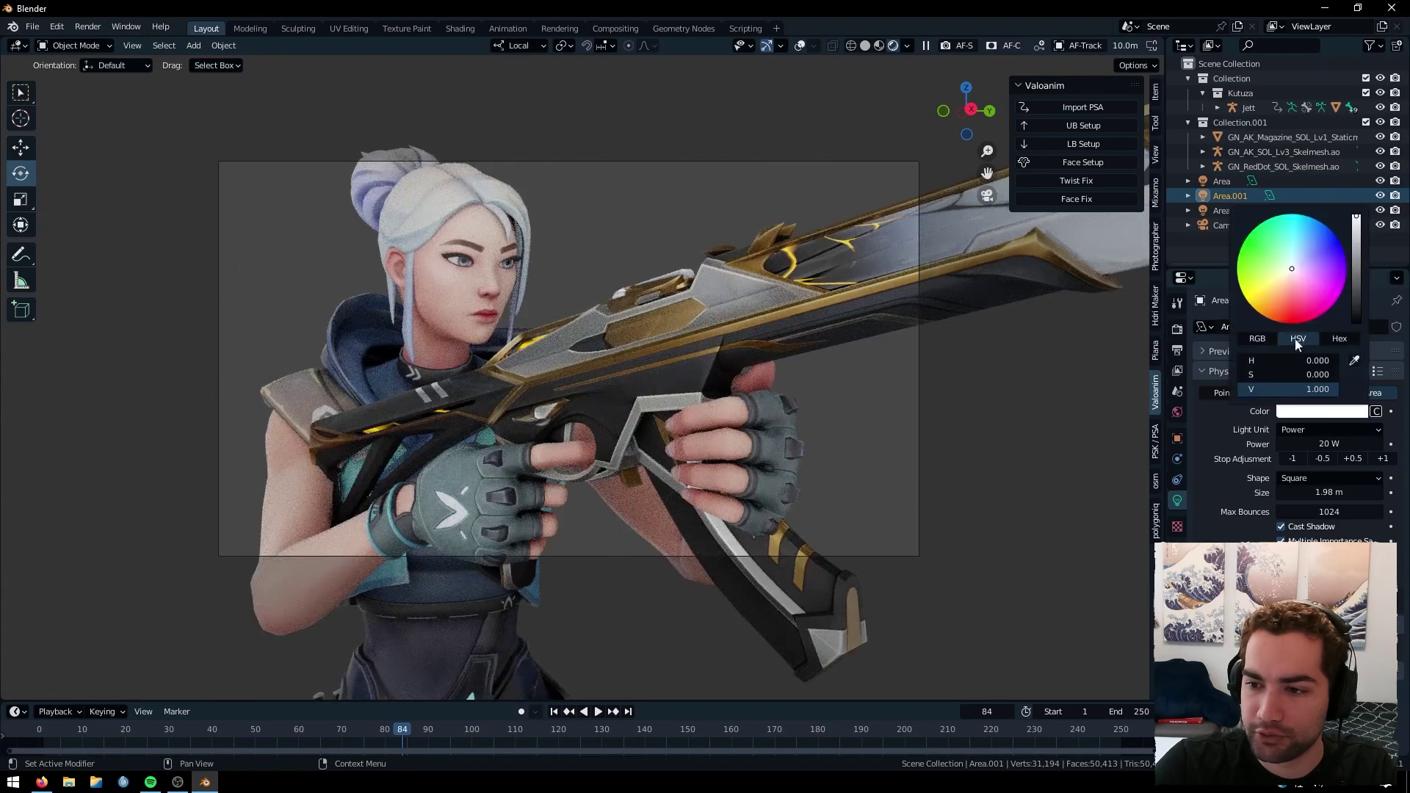
left_click(1294, 266)
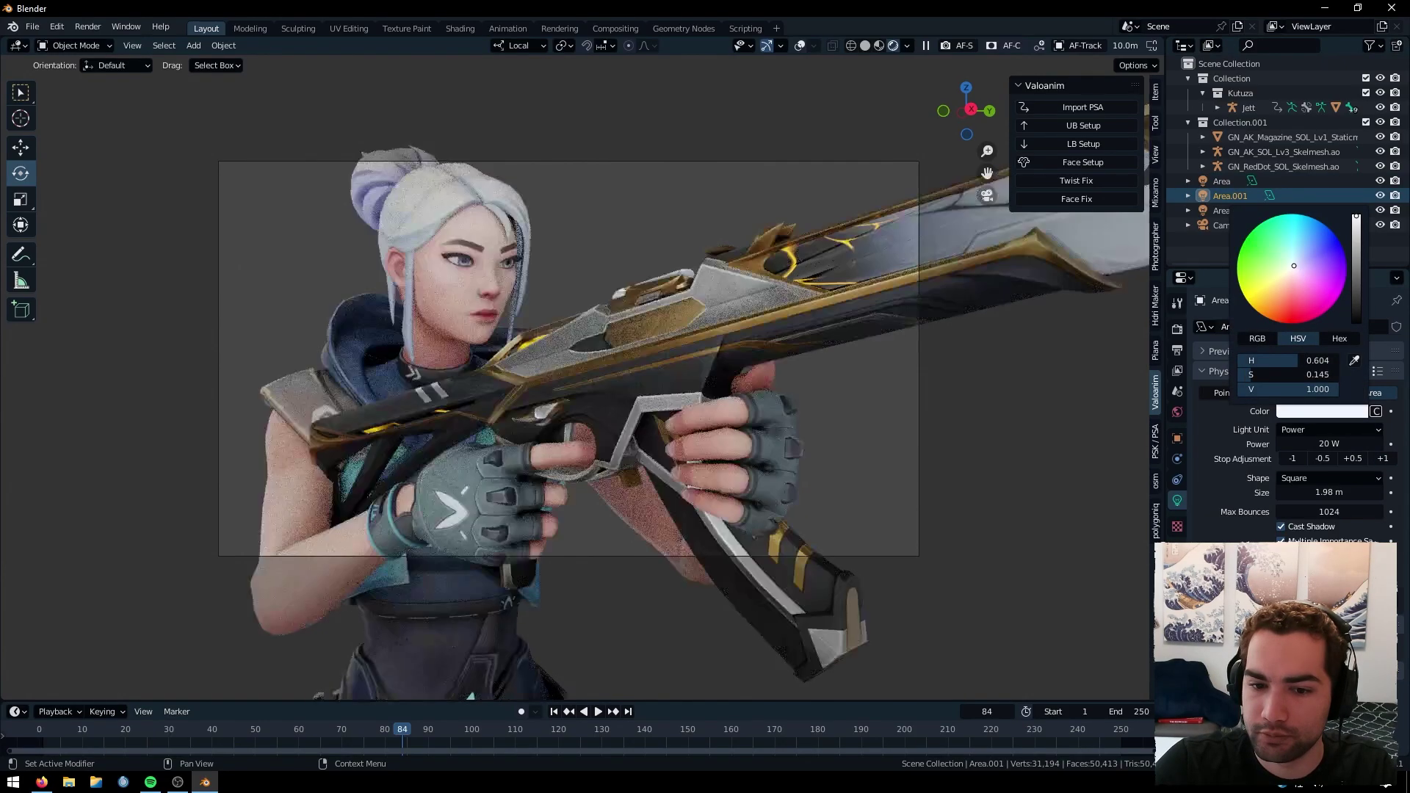
Tint the first area light pale blue, about hue 0.567 and saturation 0.216
left_click(1225, 182)
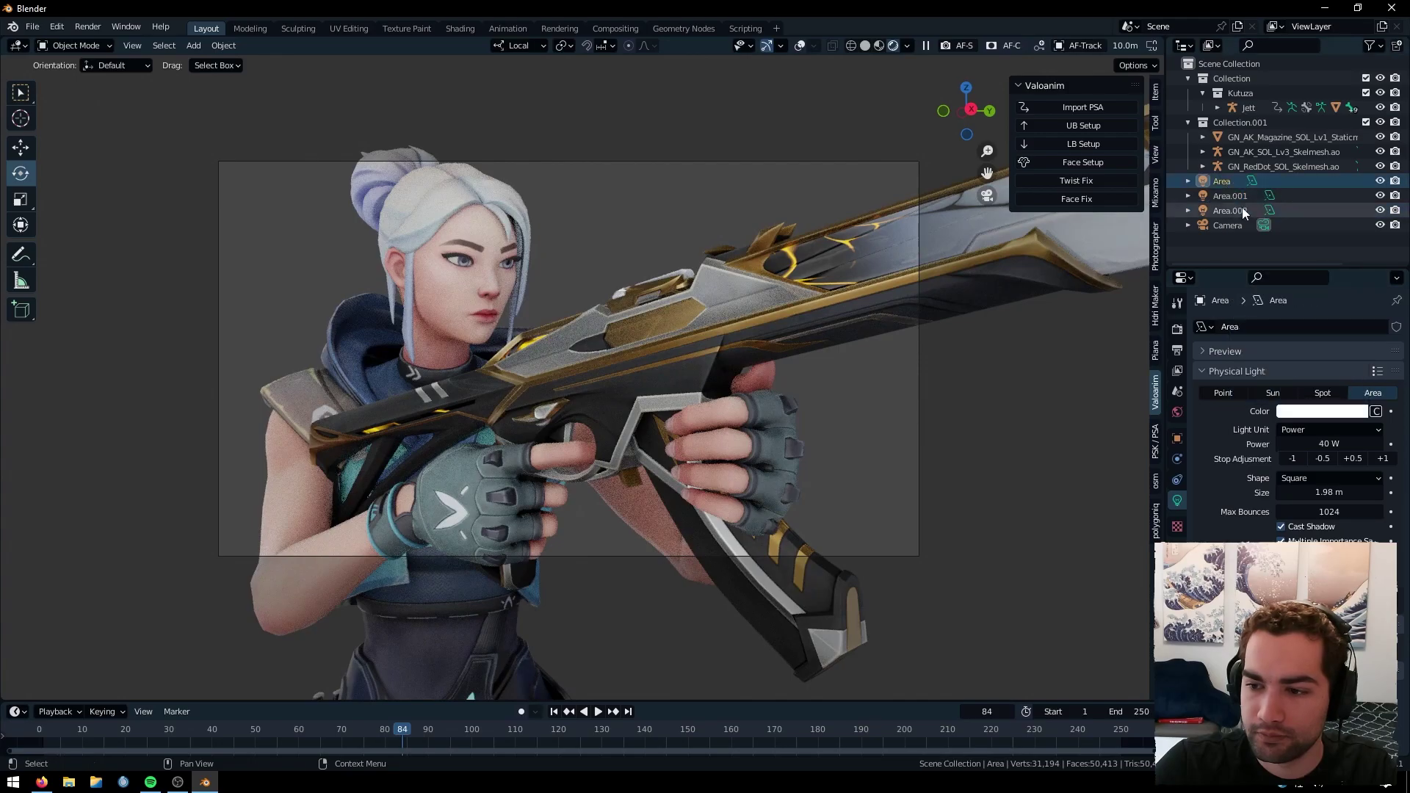
left_click(1322, 411)
left_click(1293, 266)
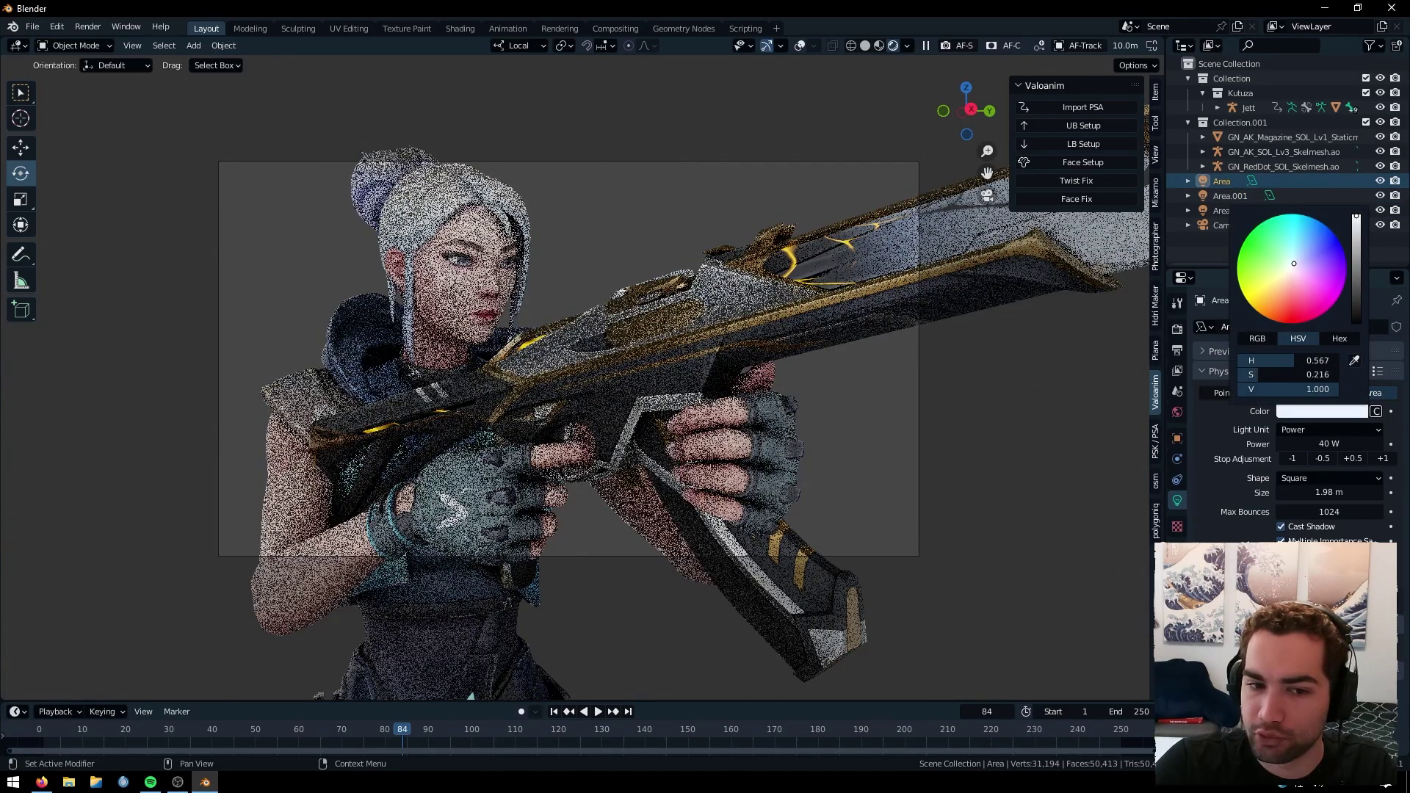
scroll(689, 304, "up", 2)
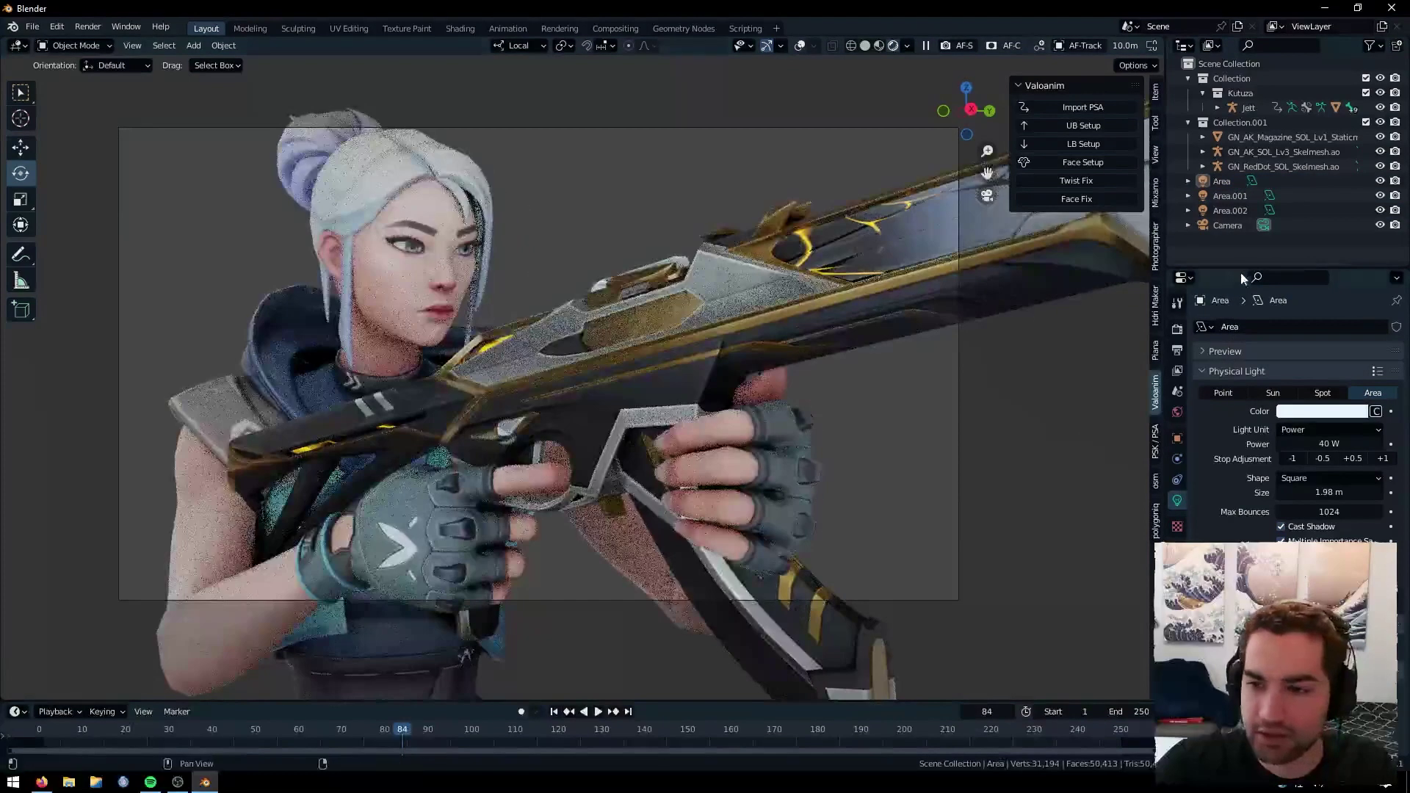
Tint the third area light behind Jett pale yellow and set its power to 80 W
left_click(1230, 211)
left_click(1322, 411)
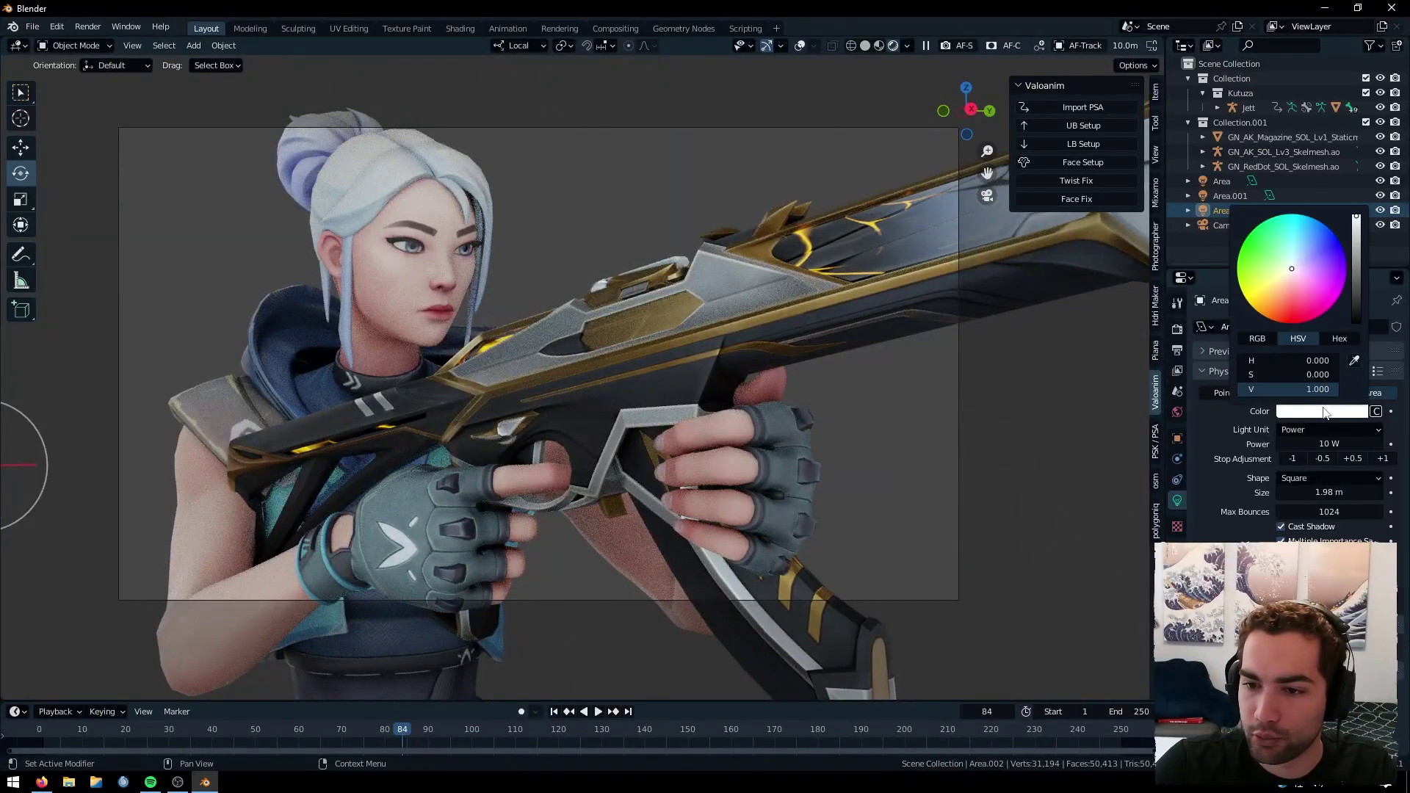
left_click(1290, 272)
left_click(1381, 459)
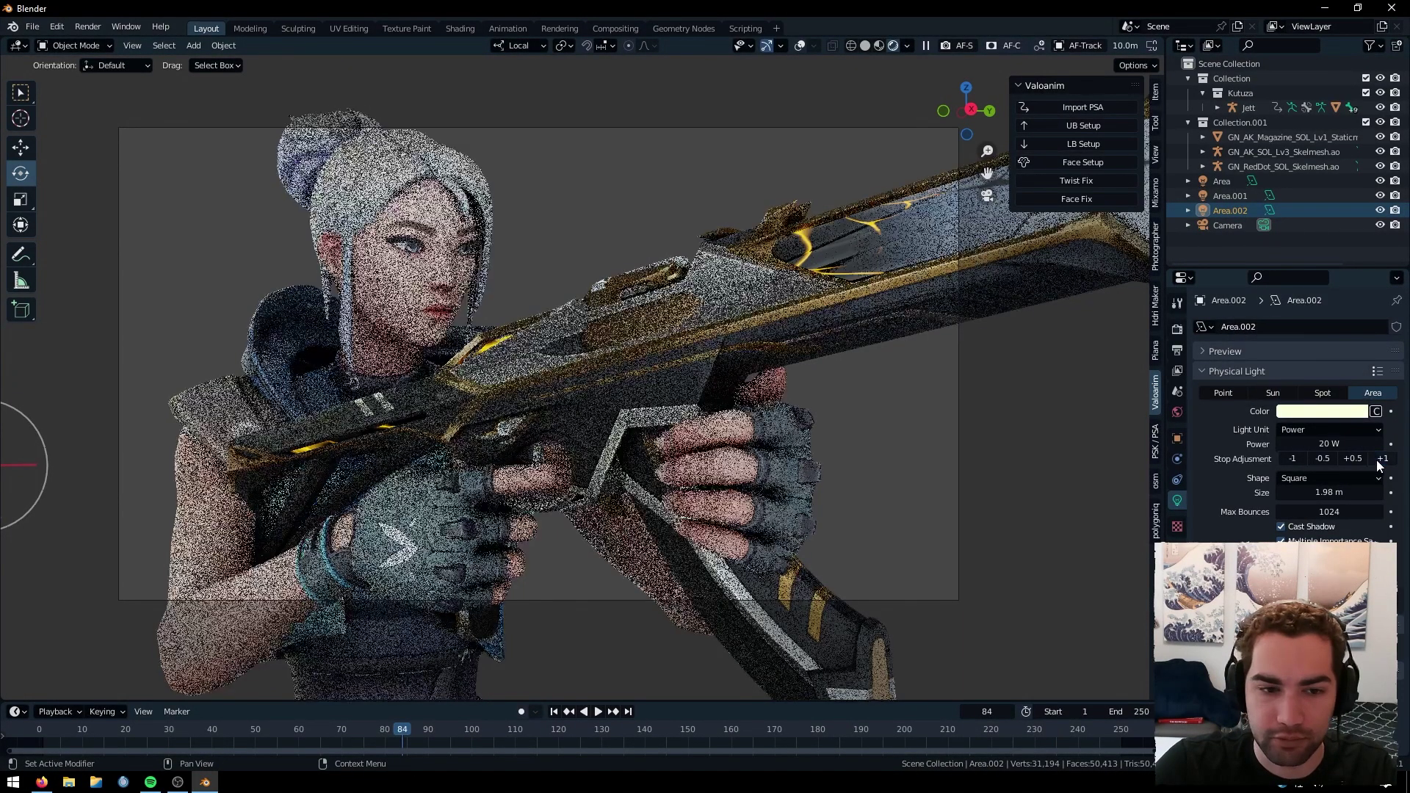
left_click(1377, 460)
left_click(1376, 460)
left_click(1377, 461)
left_click(1377, 461)
left_click(1377, 461)
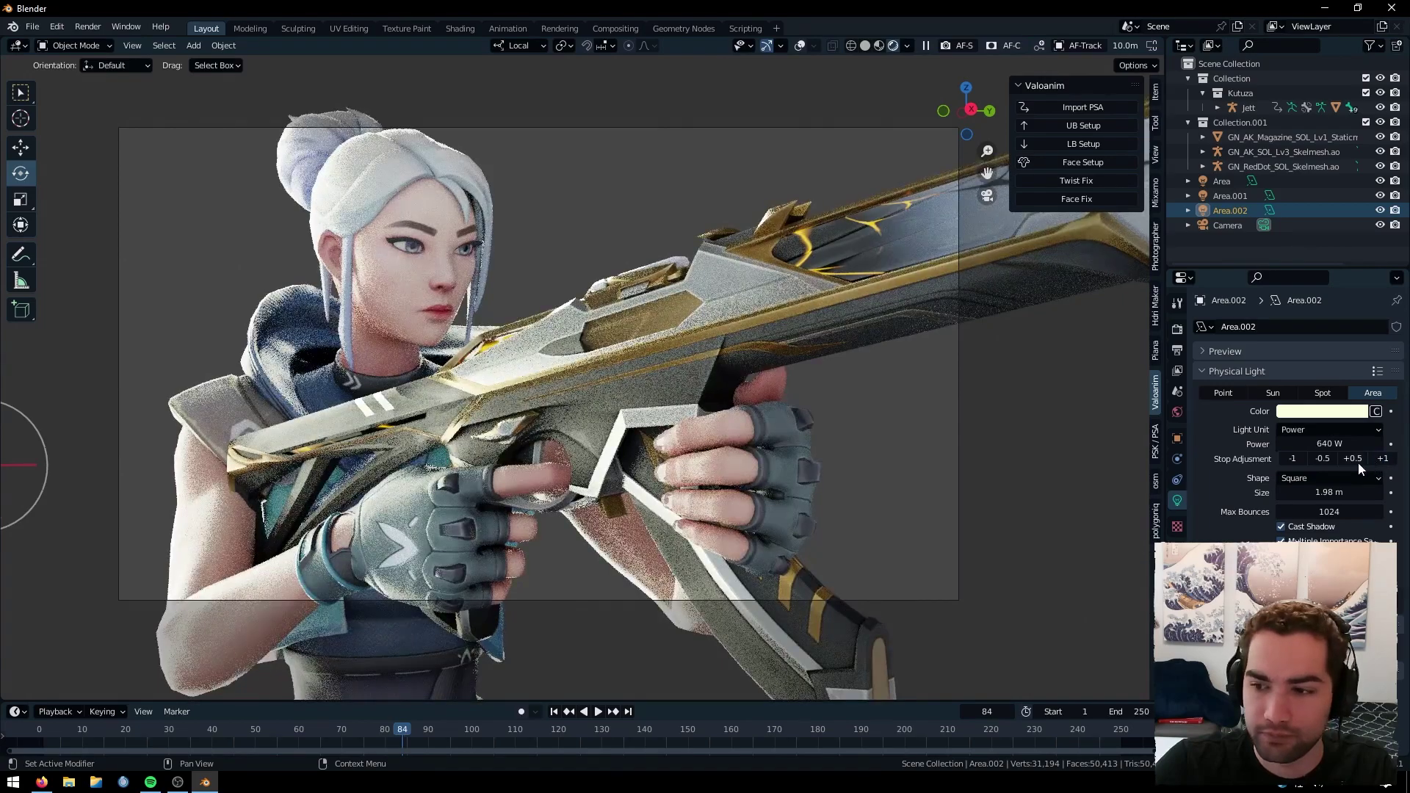
left_click(1292, 458)
left_click(1292, 458)
left_click(1293, 458)
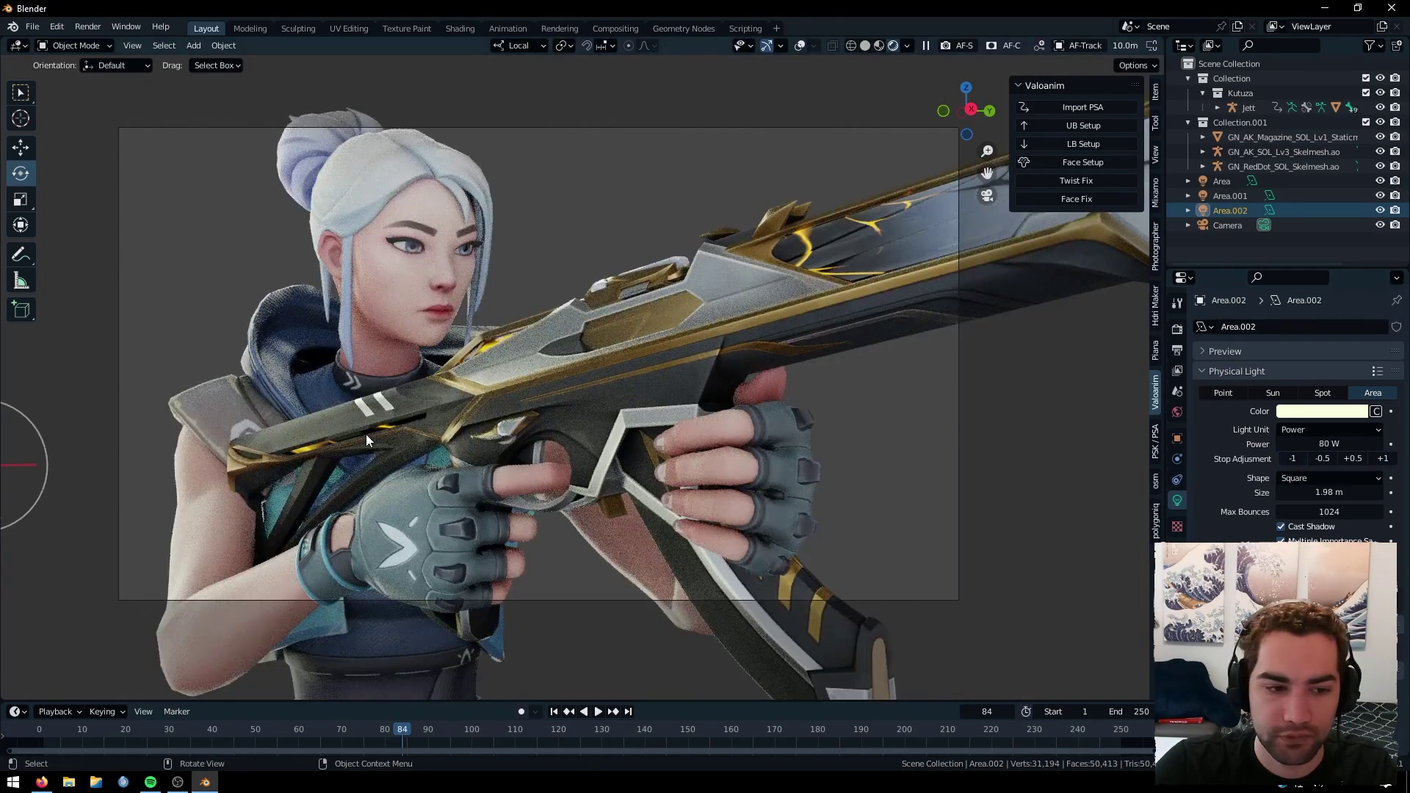
Make the Cycles render background transparent in the Film settings
scroll(360, 433, "up", 2)
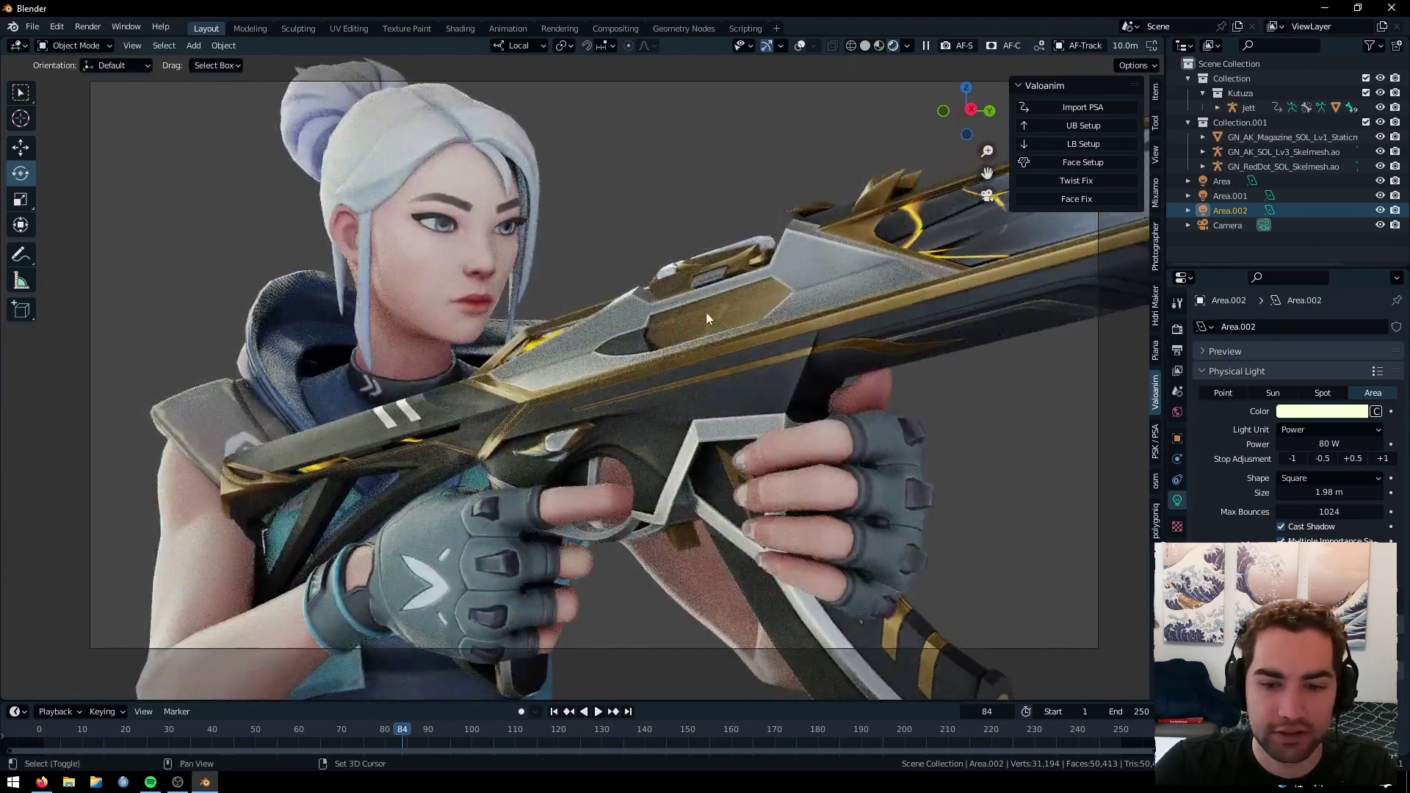
scroll(628, 304, "down", 2)
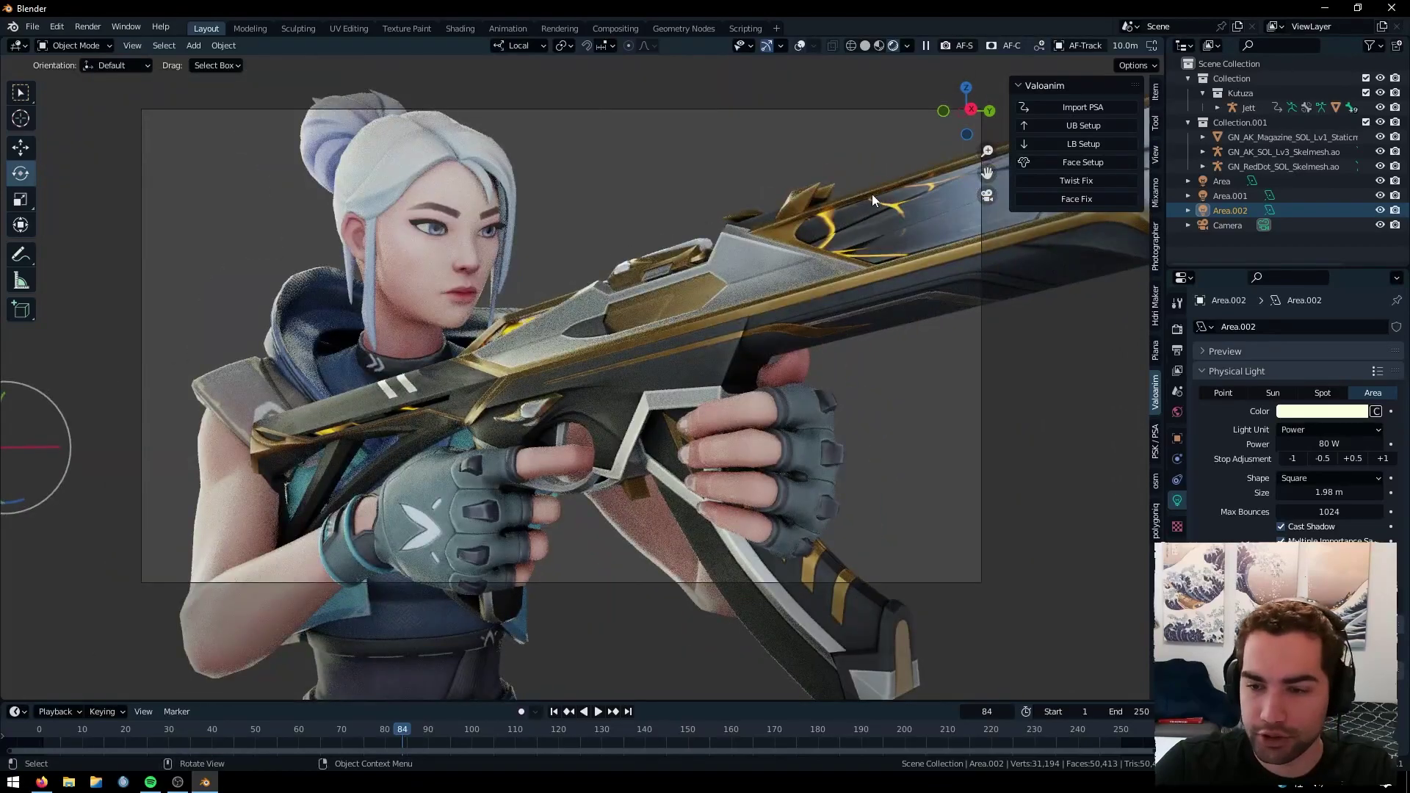
left_click(1177, 328)
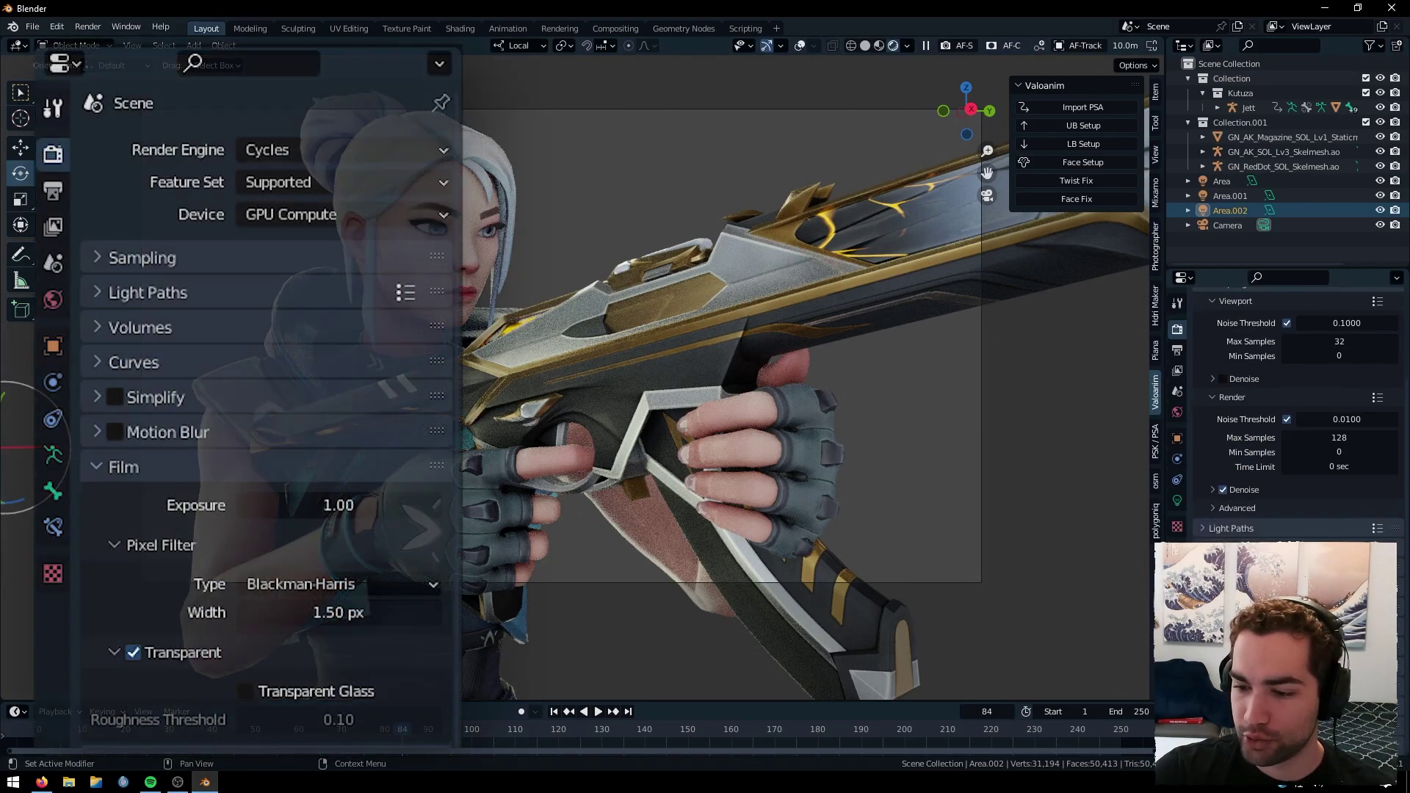
scroll(1196, 513, "down", 7)
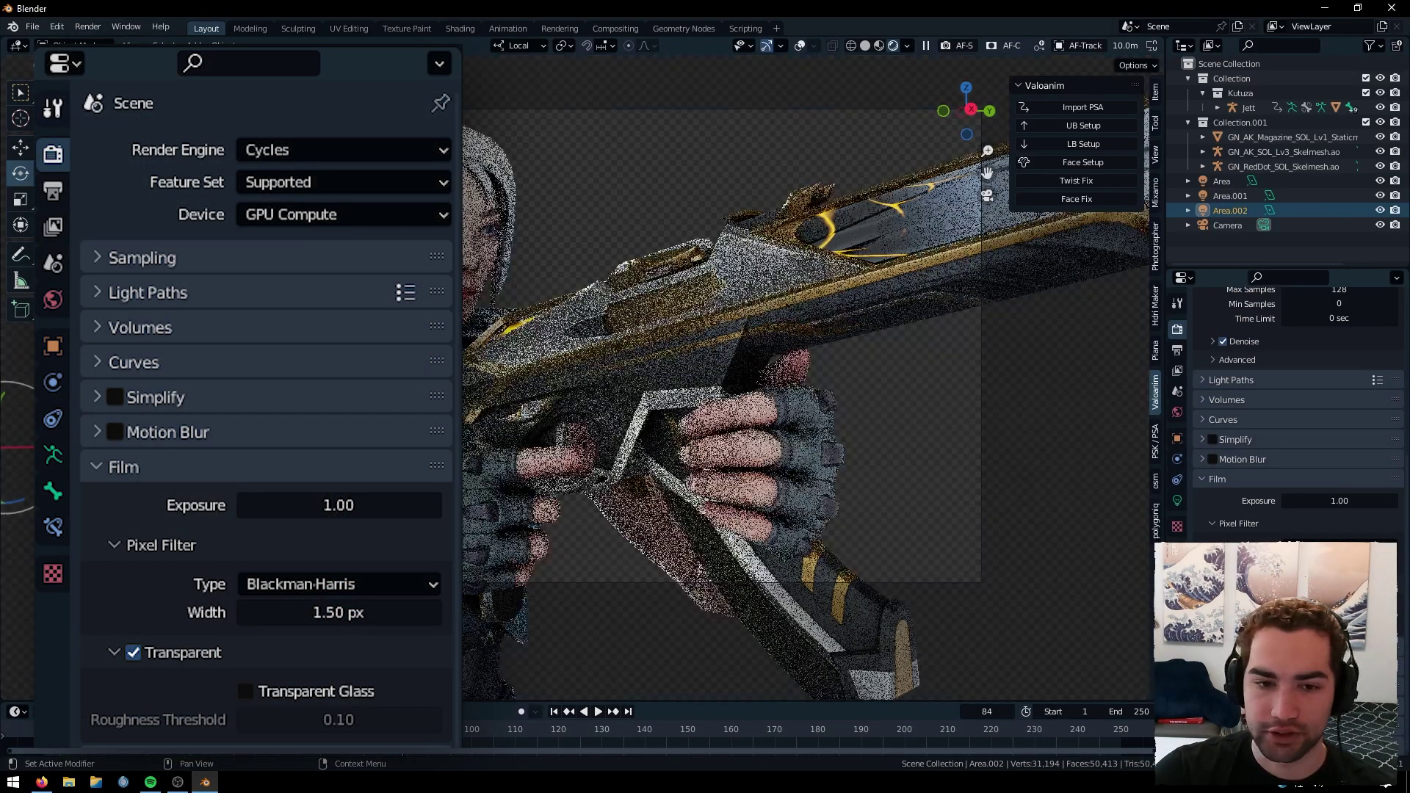
middle_click_drag(674, 286, 642, 292, "shift")
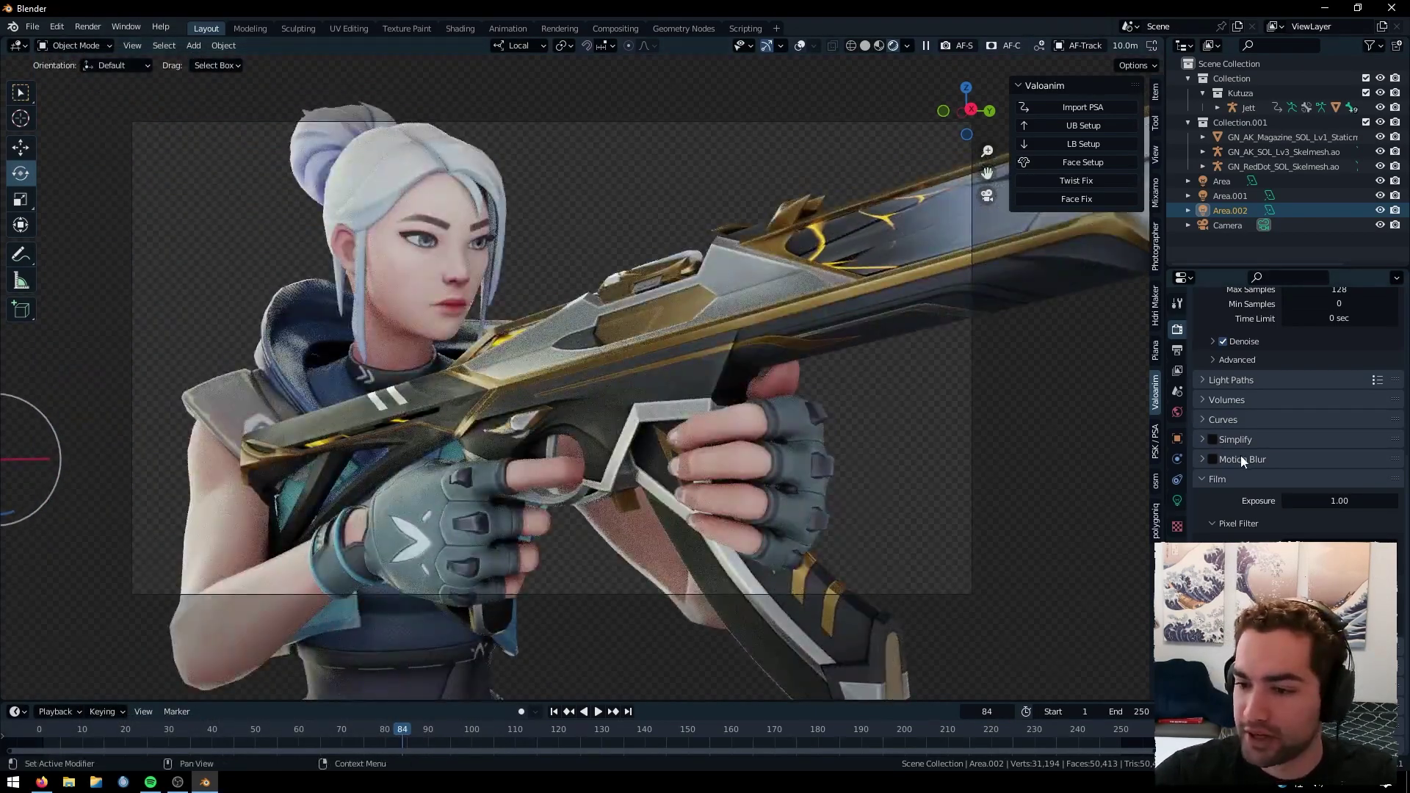
scroll(1279, 479, "up", 7)
scroll(1279, 478, "up", 3)
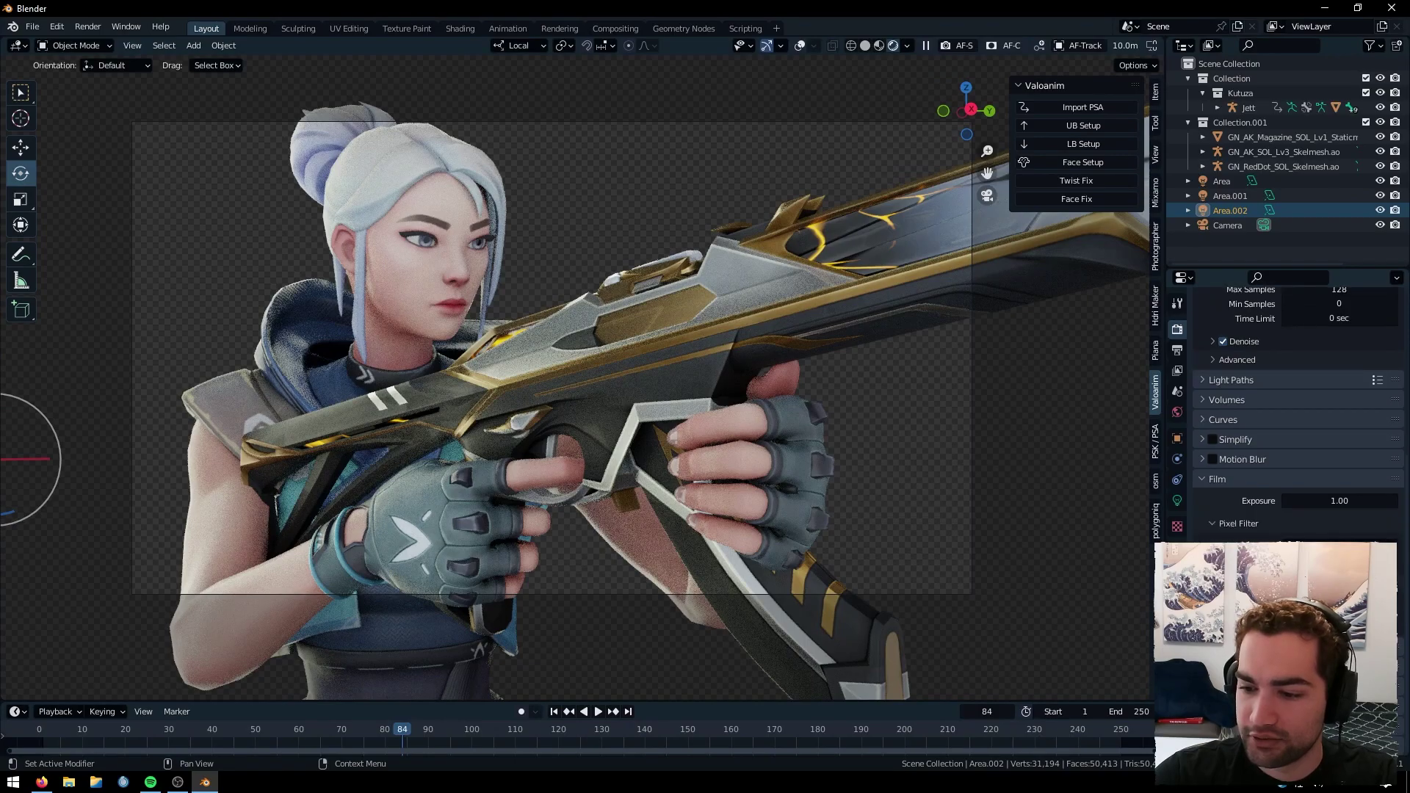
Enable Depth of Field for the scene camera
left_click(1216, 224)
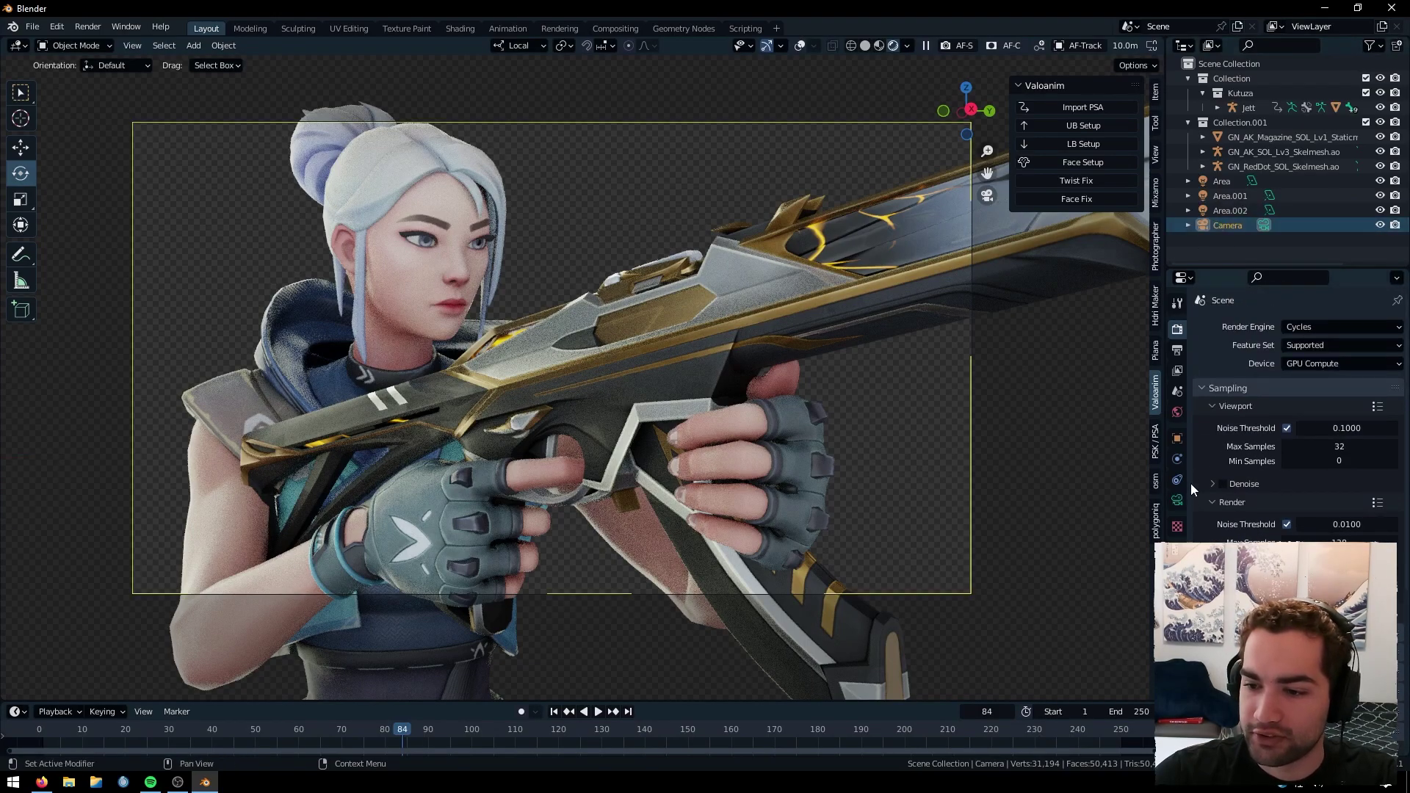
left_click(1177, 500)
scroll(1272, 505, "down", 3)
scroll(1272, 505, "down", 2)
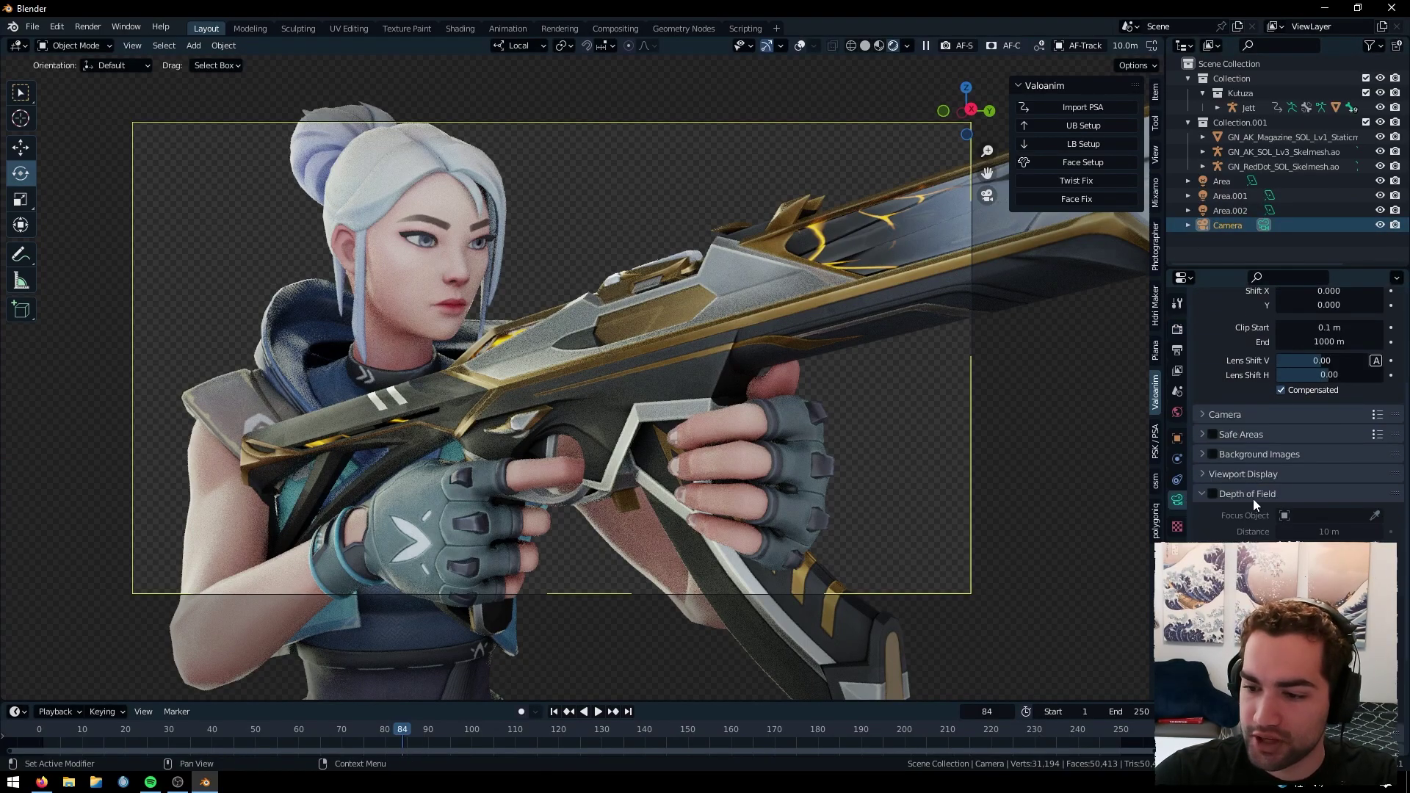
left_click(1213, 493)
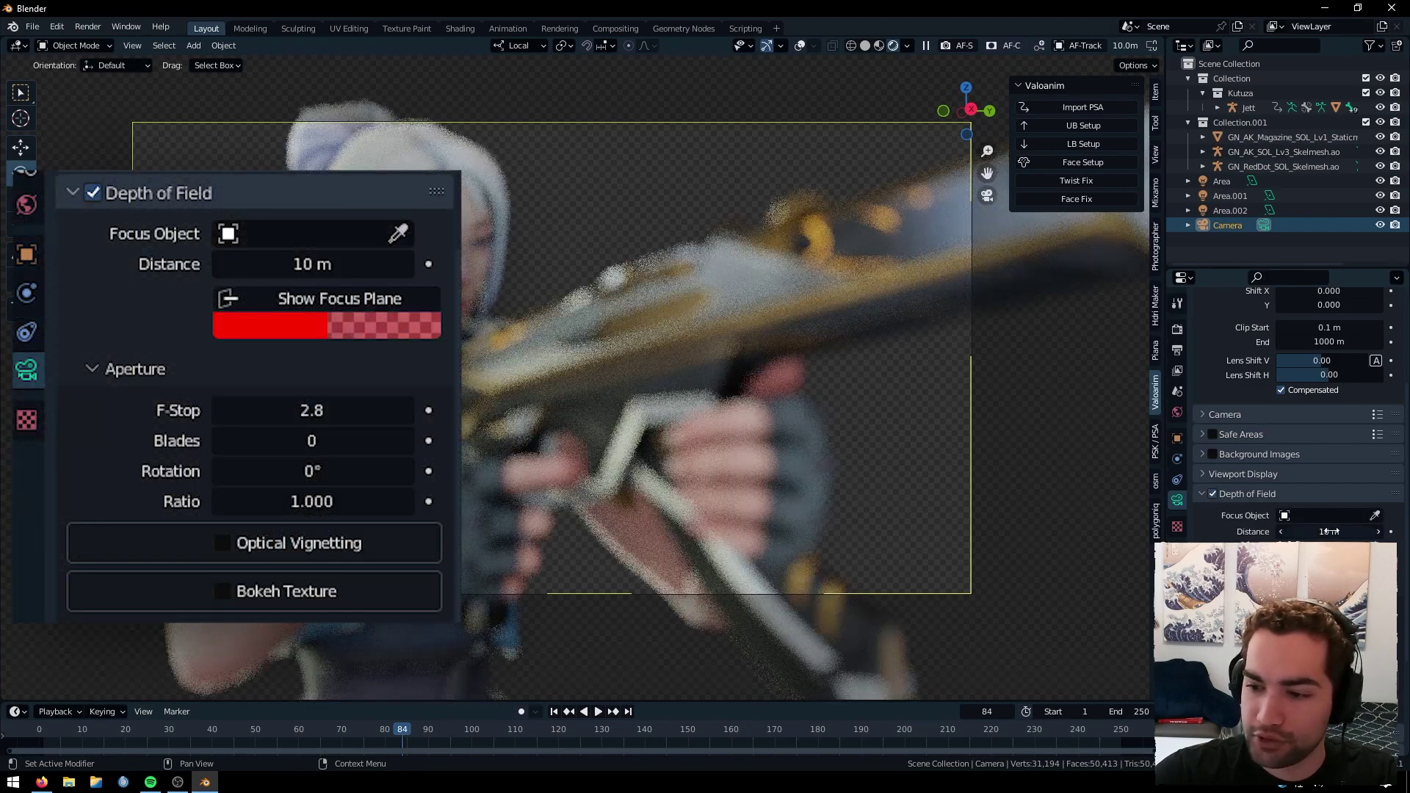
Set the camera's focus distance to 1.3 m using the focus plane as a guide, and return to the camera view
left_click_drag(1349, 531, 1339, 531)
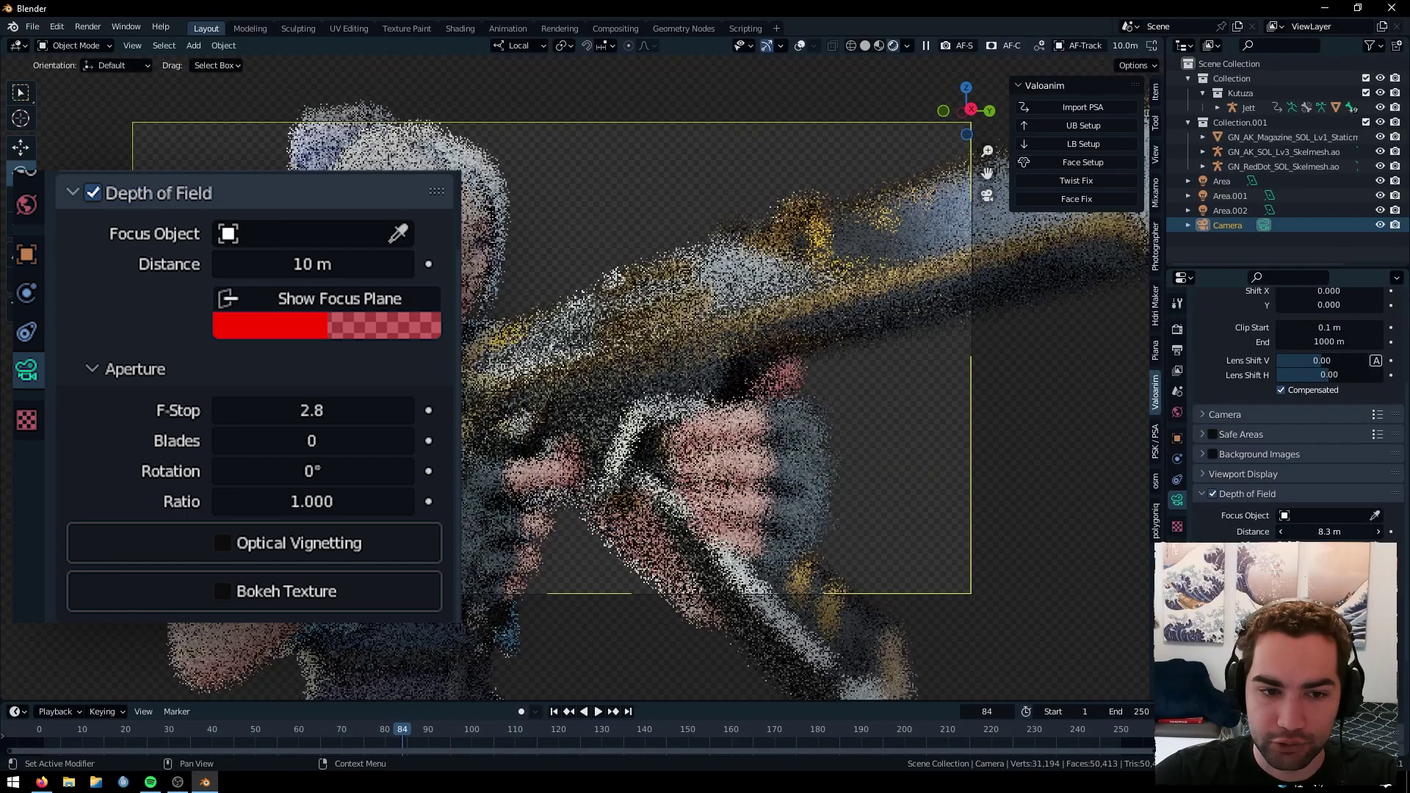
left_click_drag(1330, 531, 1302, 531)
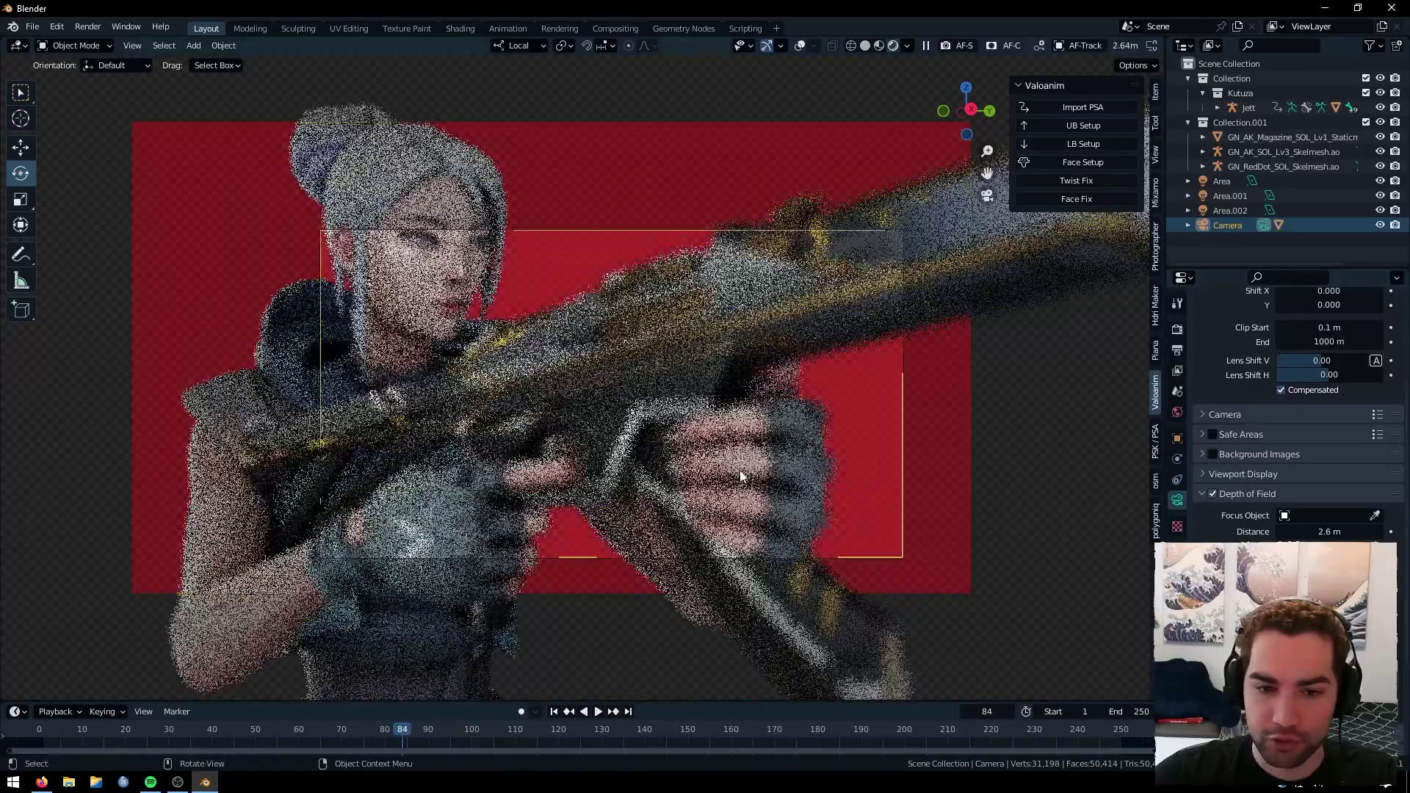
middle_click_drag(660, 411, 981, 466)
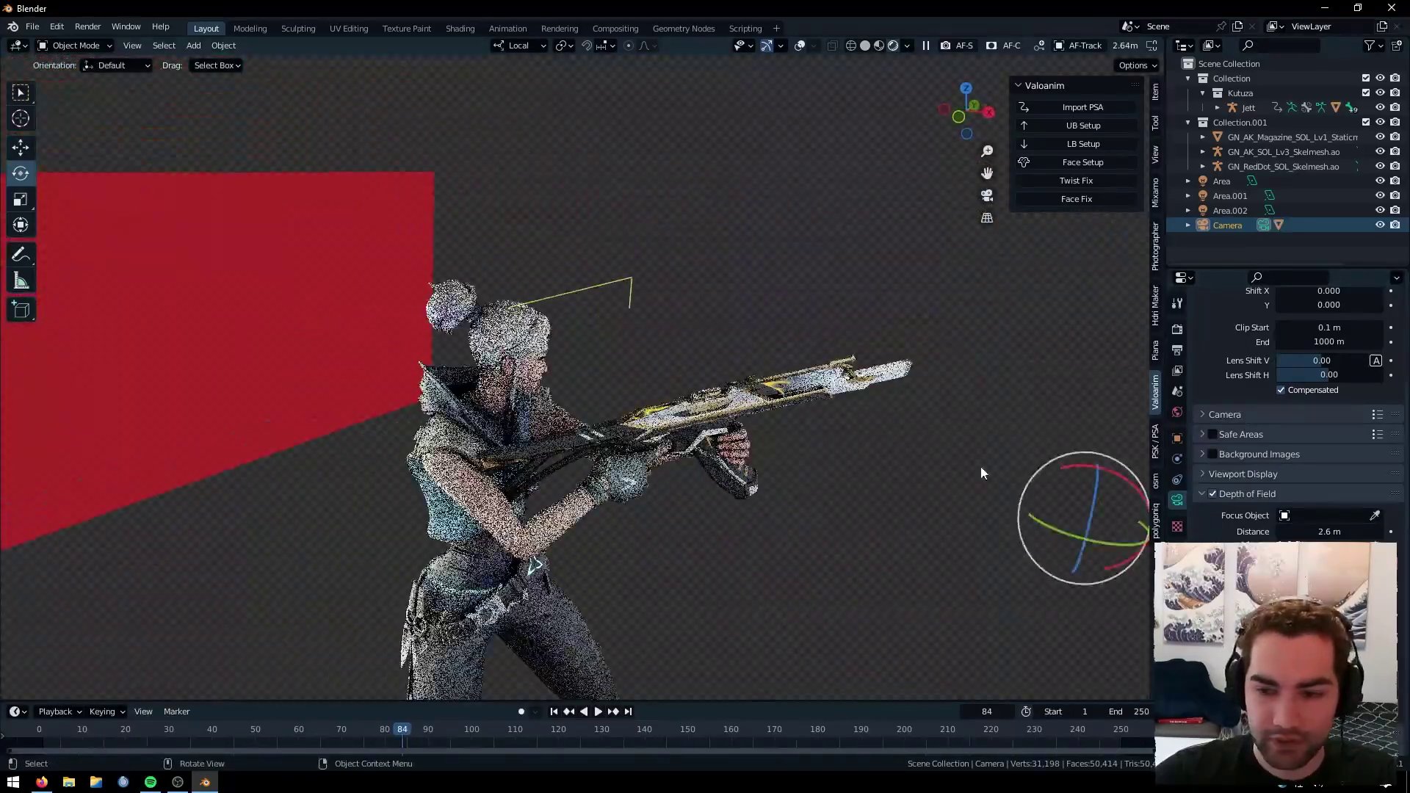
left_click_drag(1329, 531, 1320, 531)
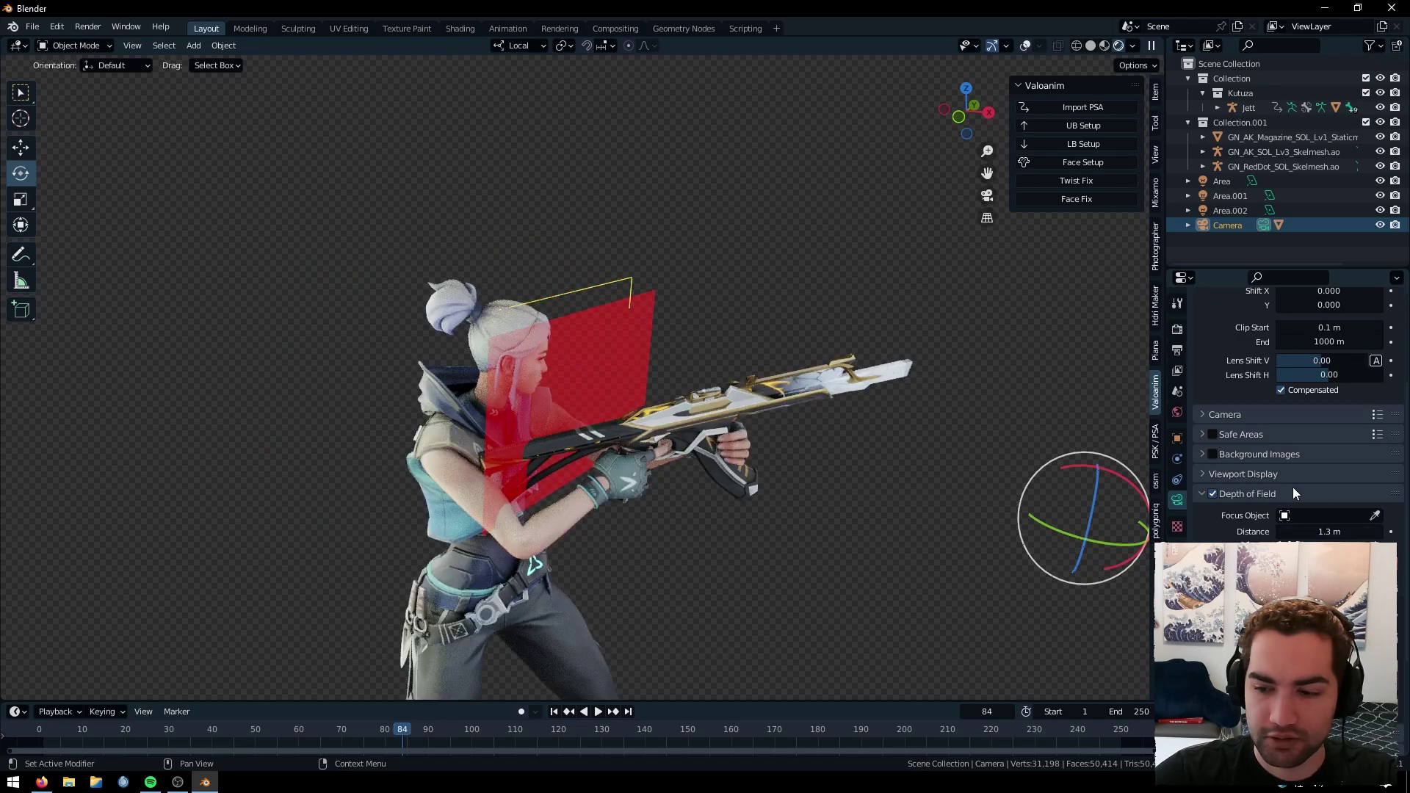
left_click(988, 196)
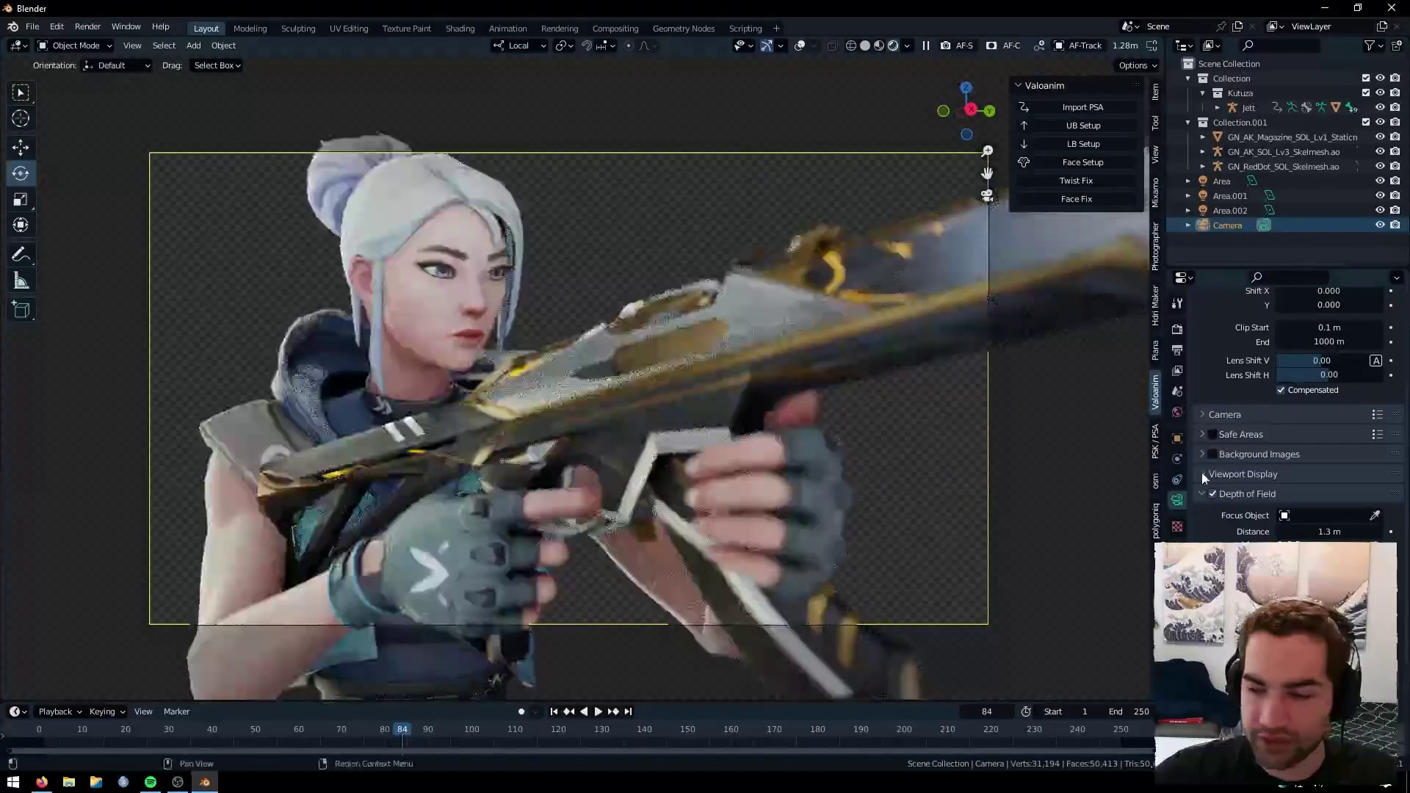
Deselect the camera and examine the depth-of-field blur on the character and gun through the camera view
scroll(1232, 523, "down", 2)
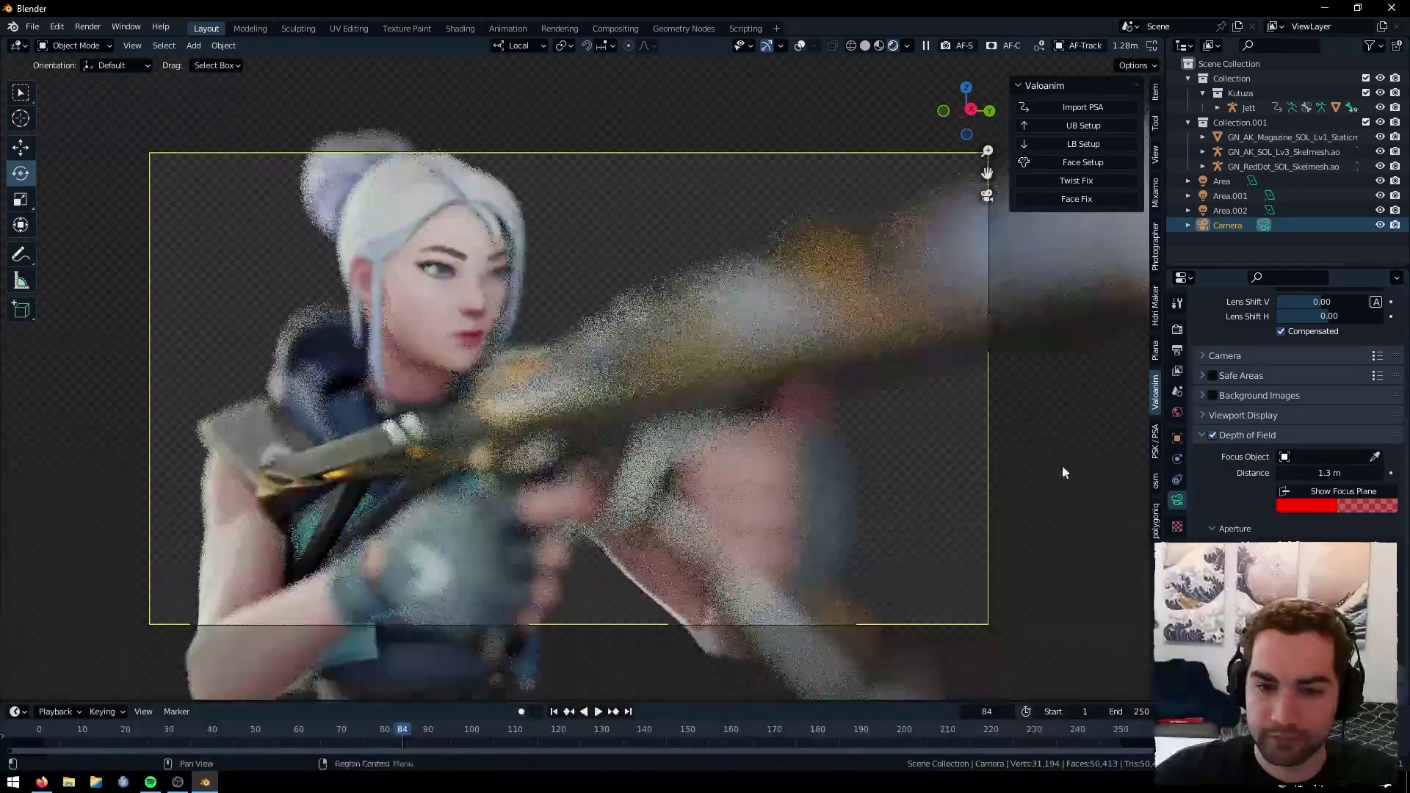
left_click(706, 197)
scroll(846, 419, "up", 1)
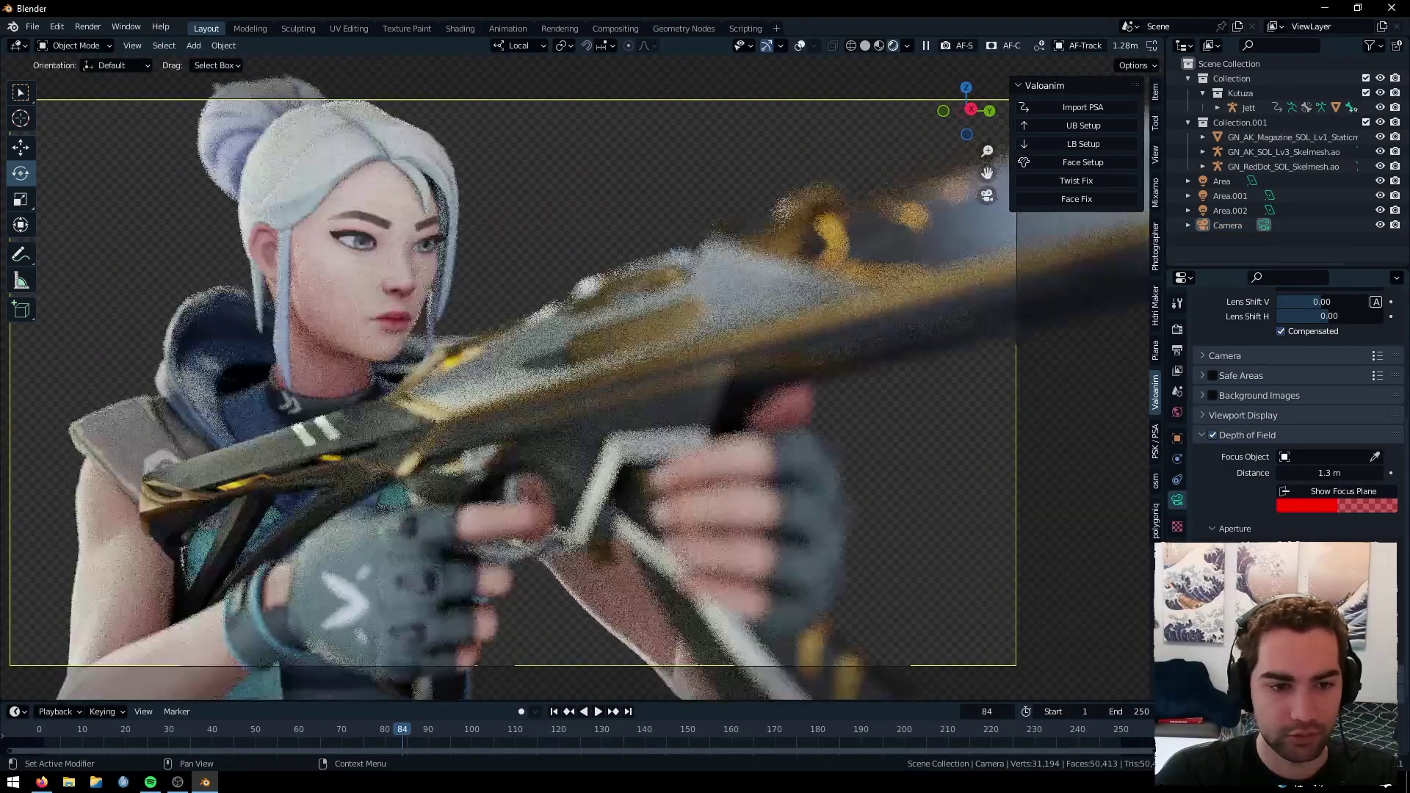
scroll(619, 251, "down", 1)
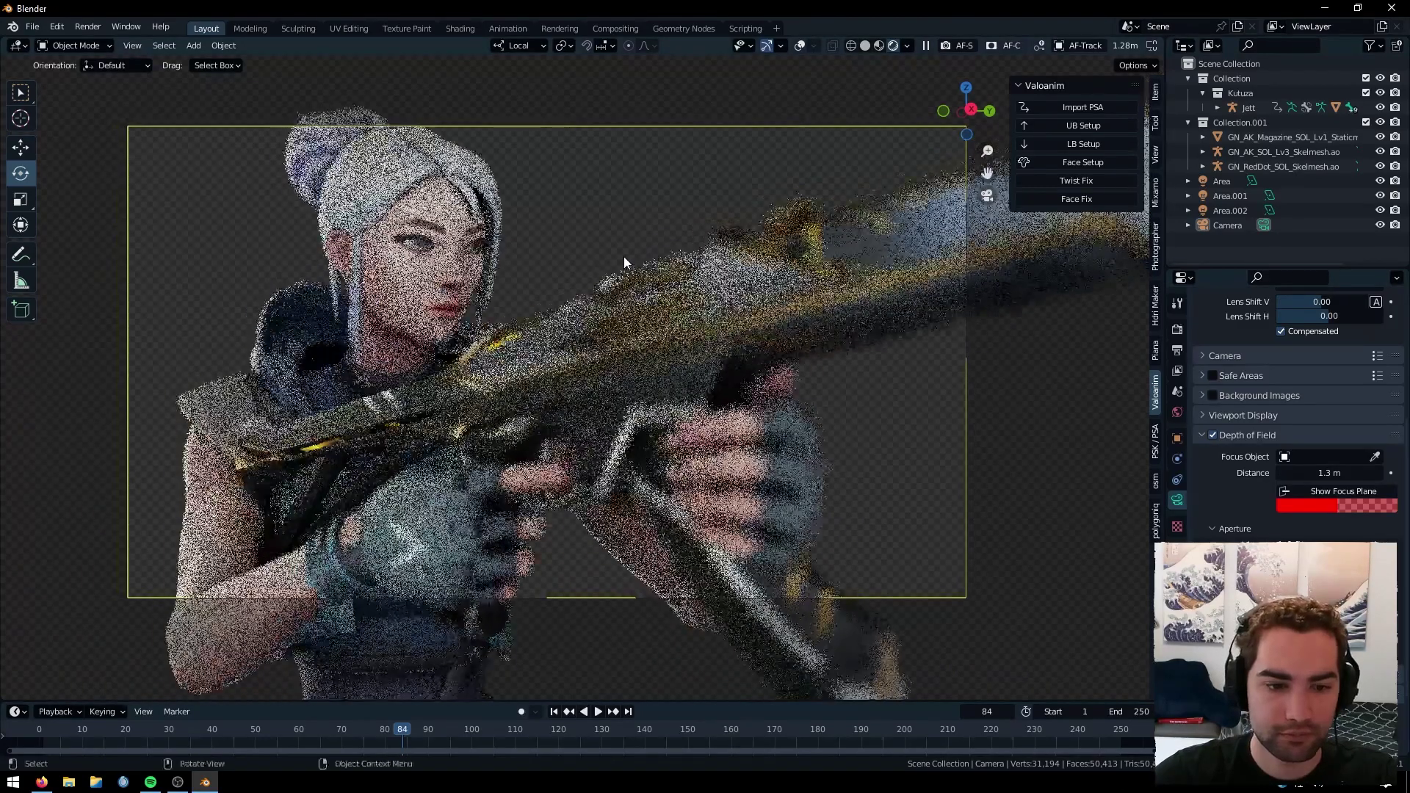
scroll(626, 259, "up", 1)
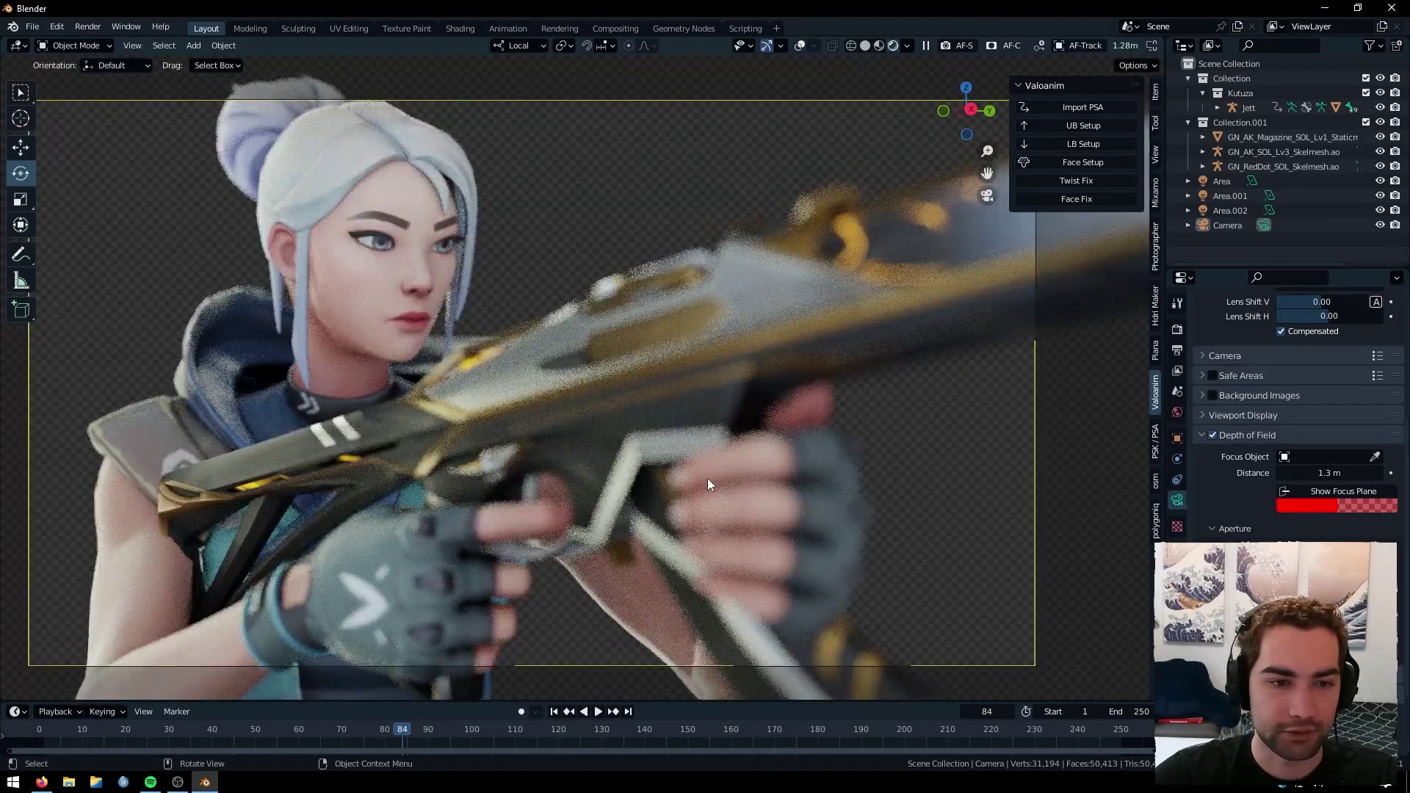
middle_click_drag(707, 478, 726, 453, "shift")
Render the current frame and save it as the PNG image Jett Gun in the --Exports-- folder
left_click(94, 28)
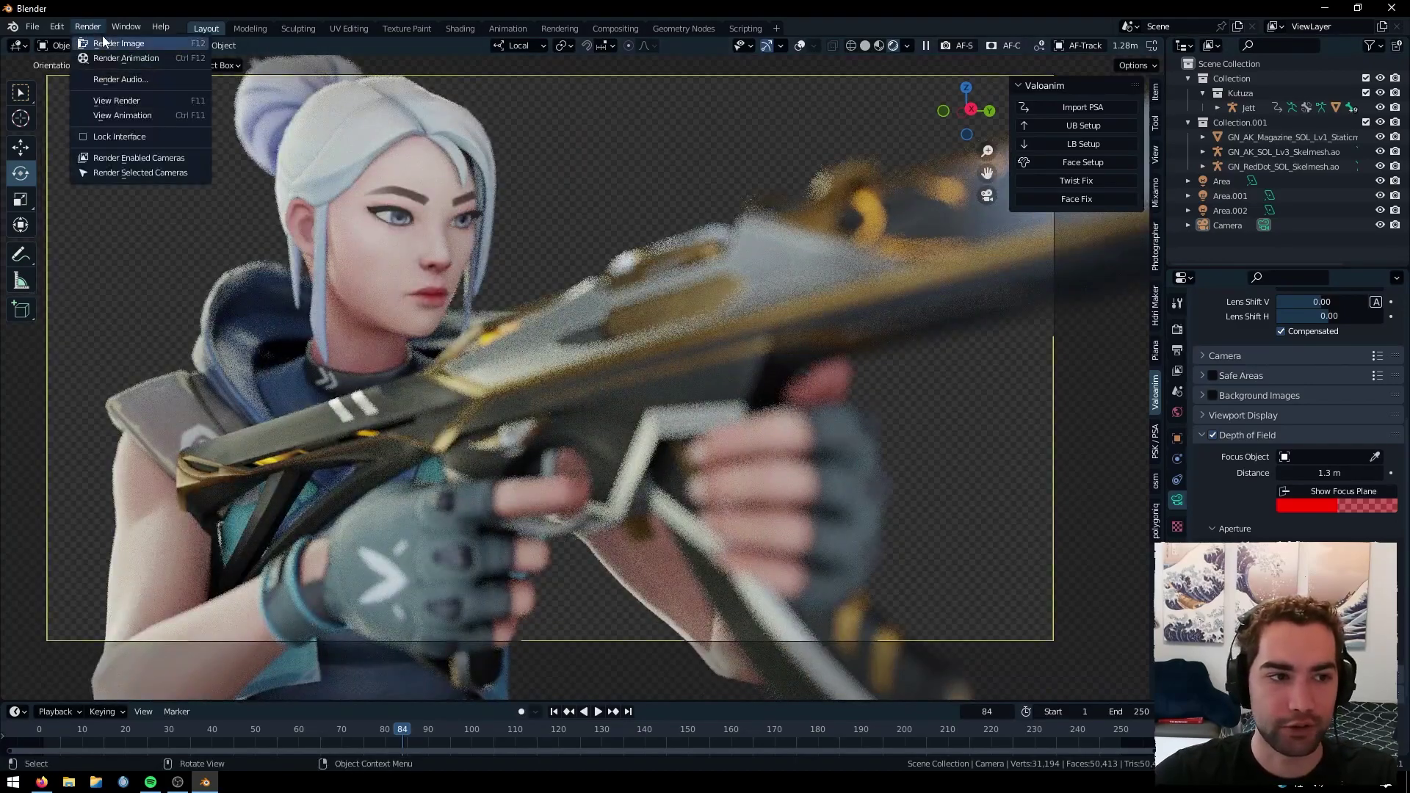
left_click(105, 41)
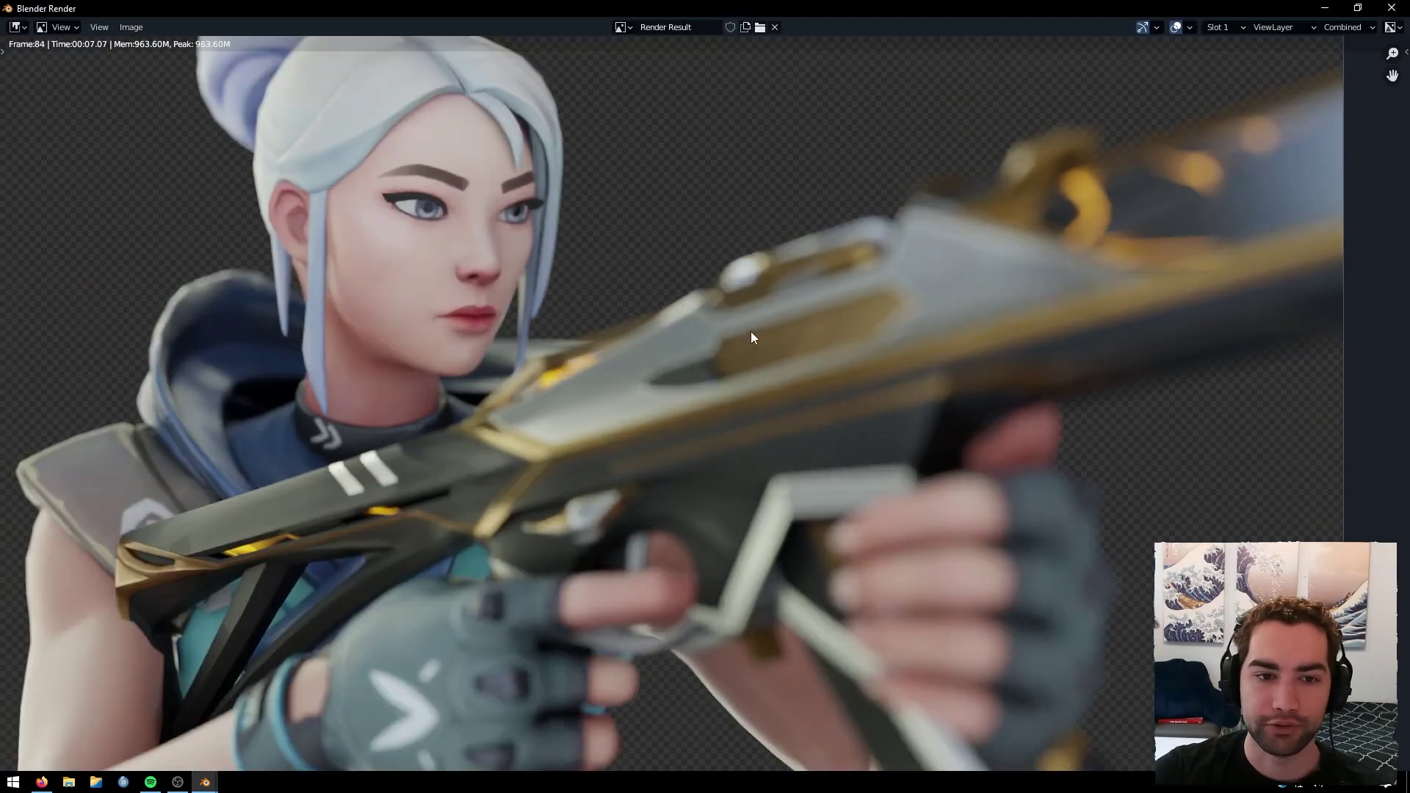
left_click(131, 27)
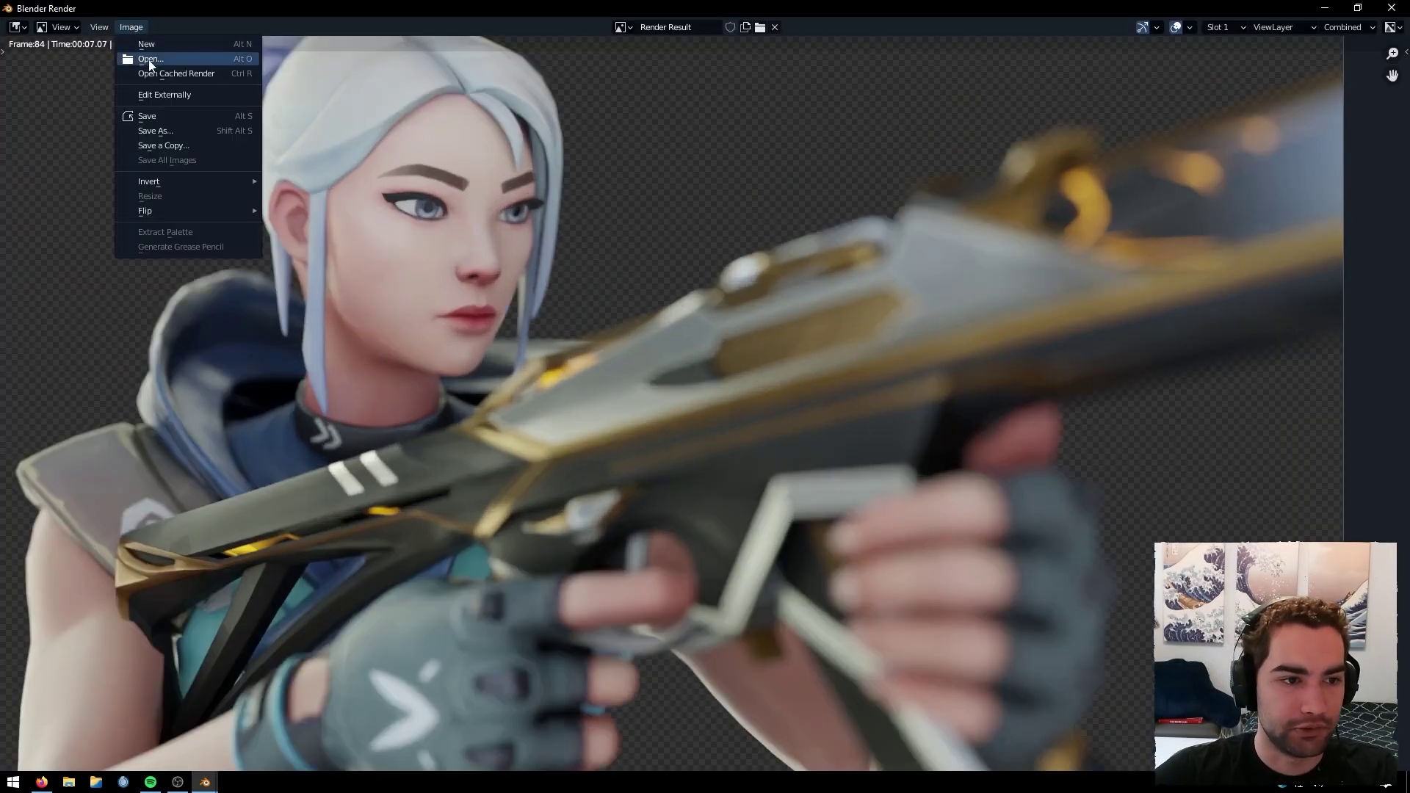
left_click(170, 130)
left_click(379, 578)
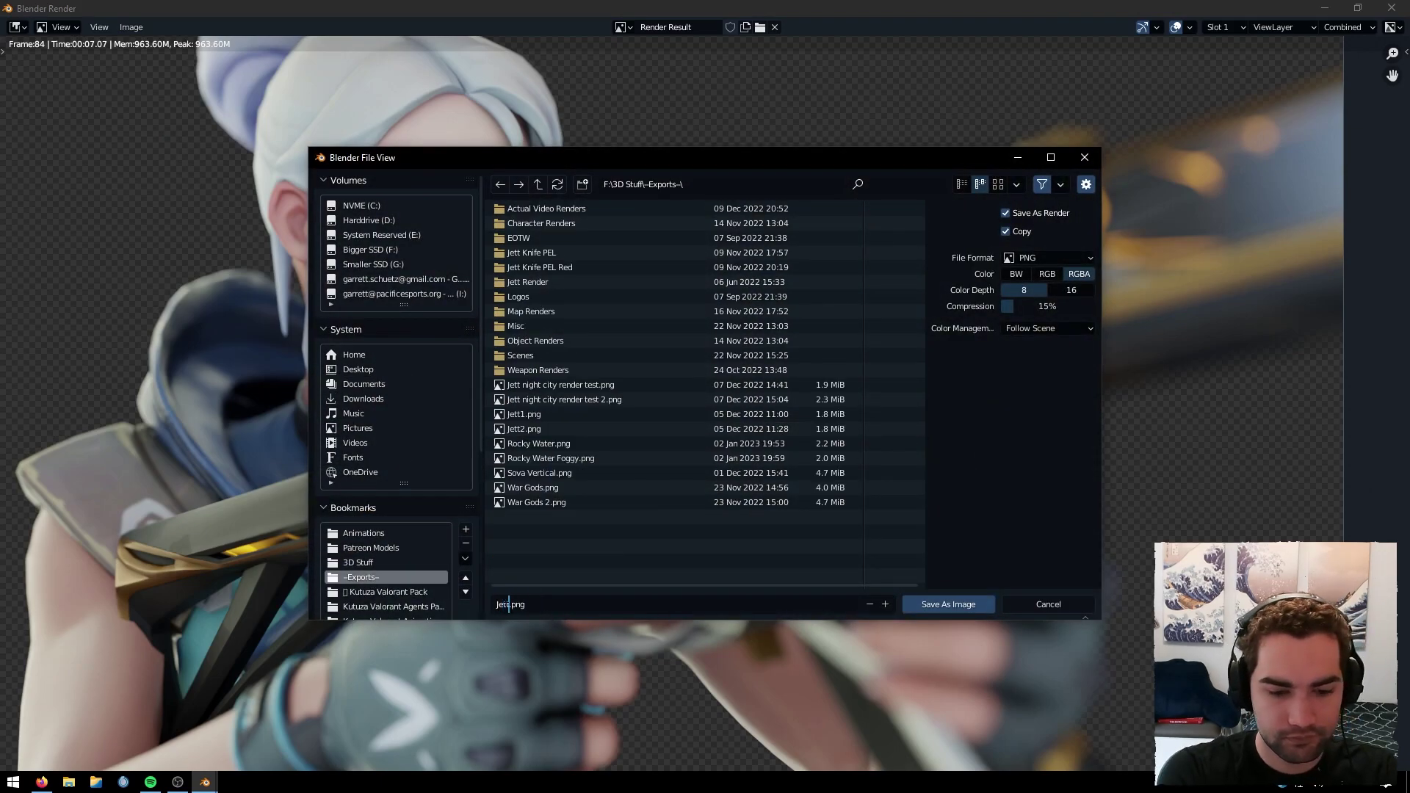
left_click(944, 604)
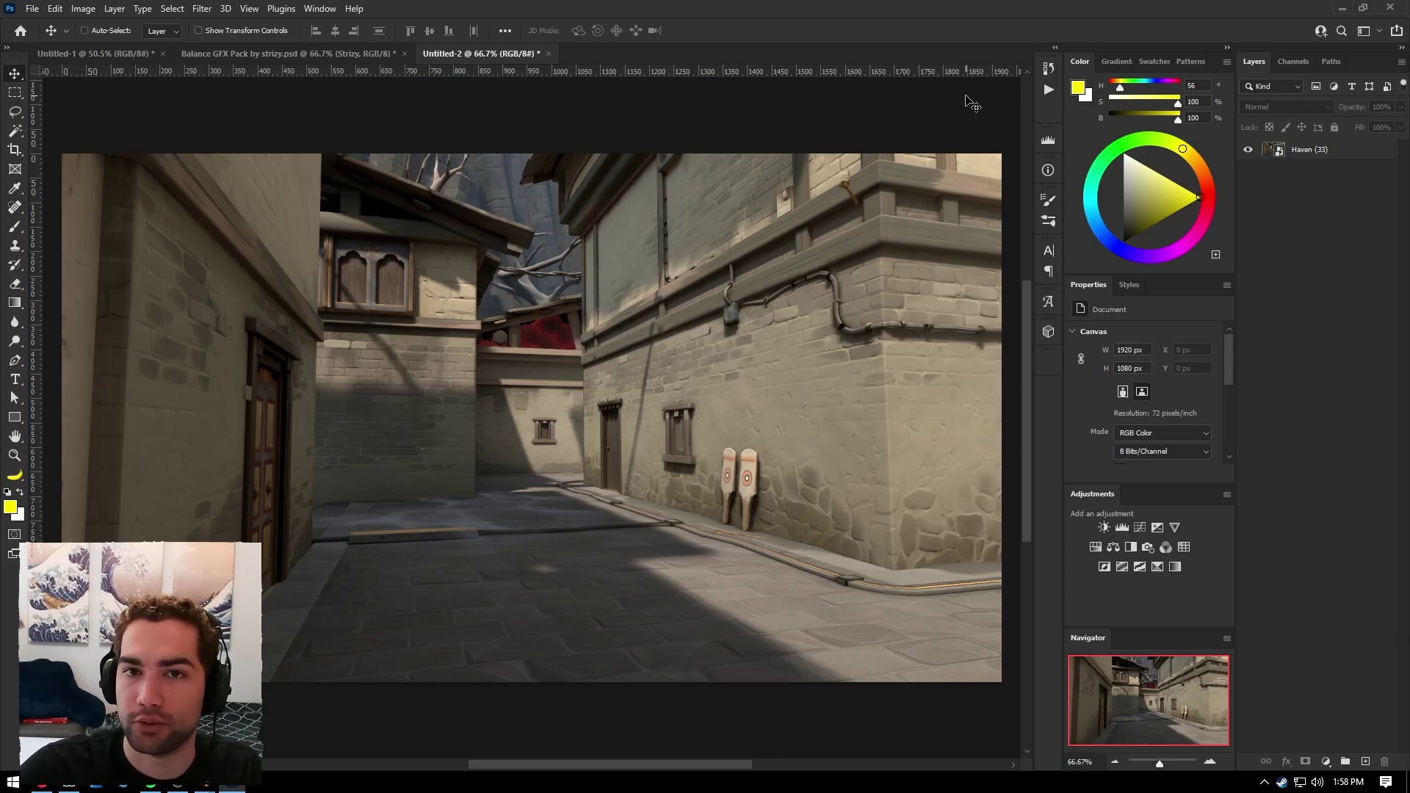
In Photoshop, place the Jett Gun render from the --Exports-- folder above the Haven (33) background
left_click(77, 786)
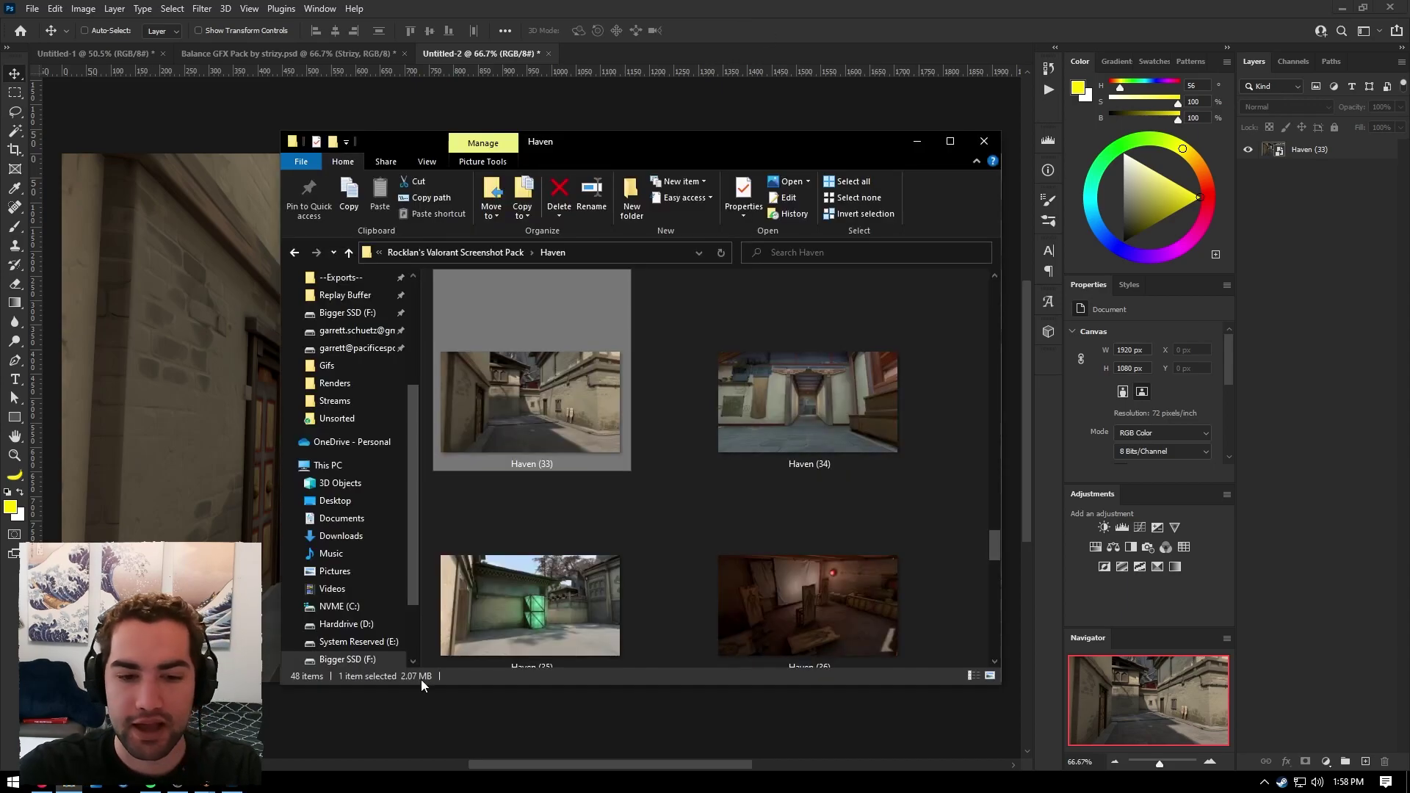
scroll(359, 494, "up", 2)
left_click(356, 382)
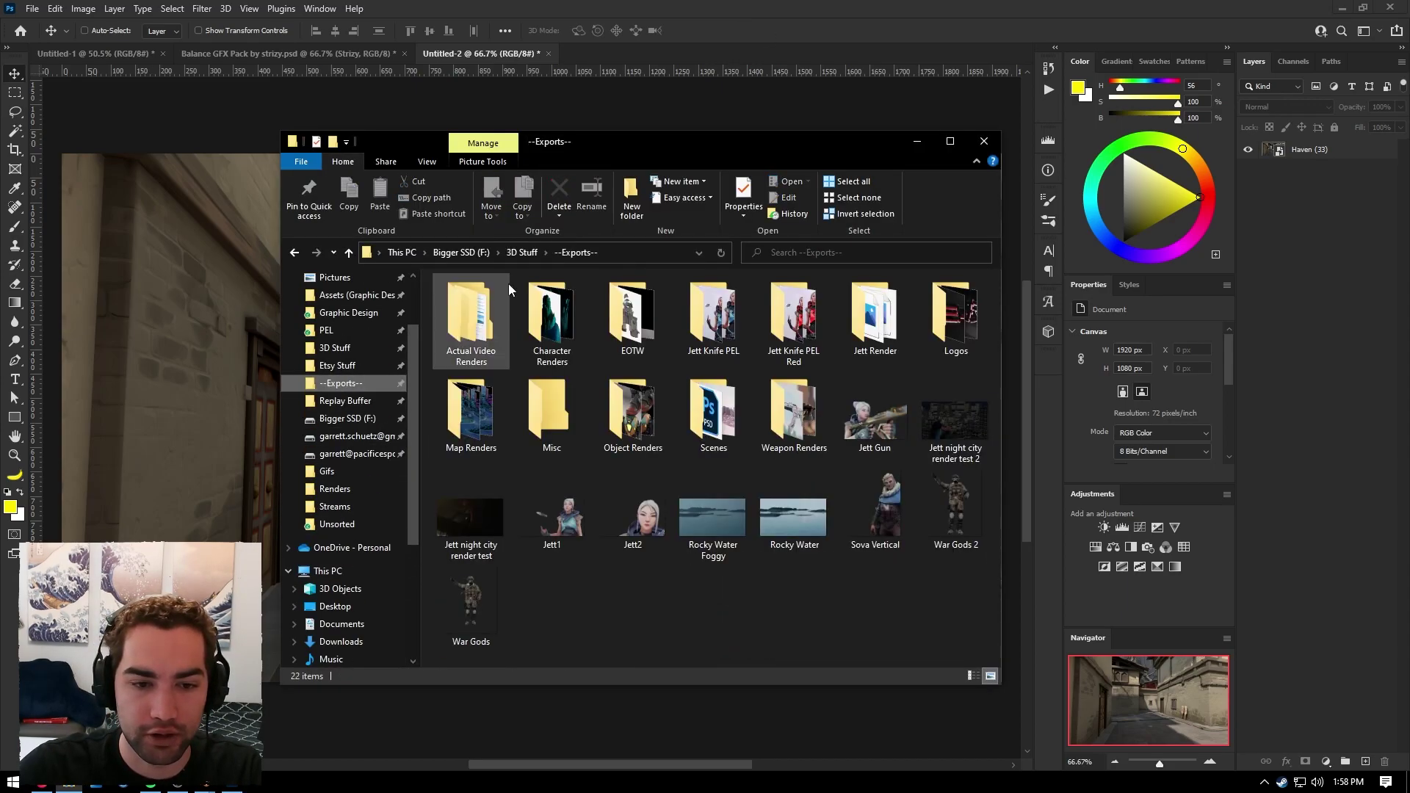
left_click_drag(652, 147, 872, 132)
left_click_drag(1094, 408, 372, 412)
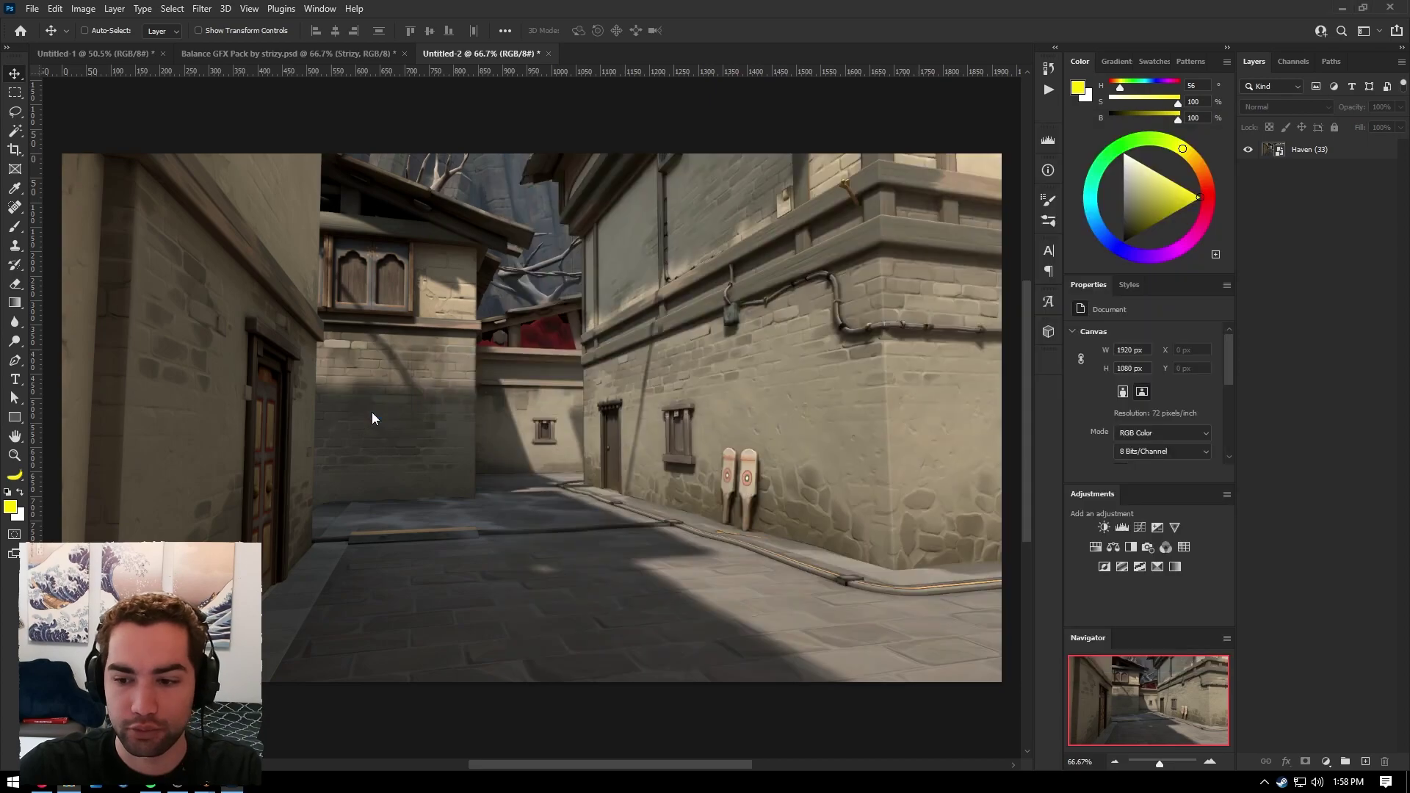
key("Return")
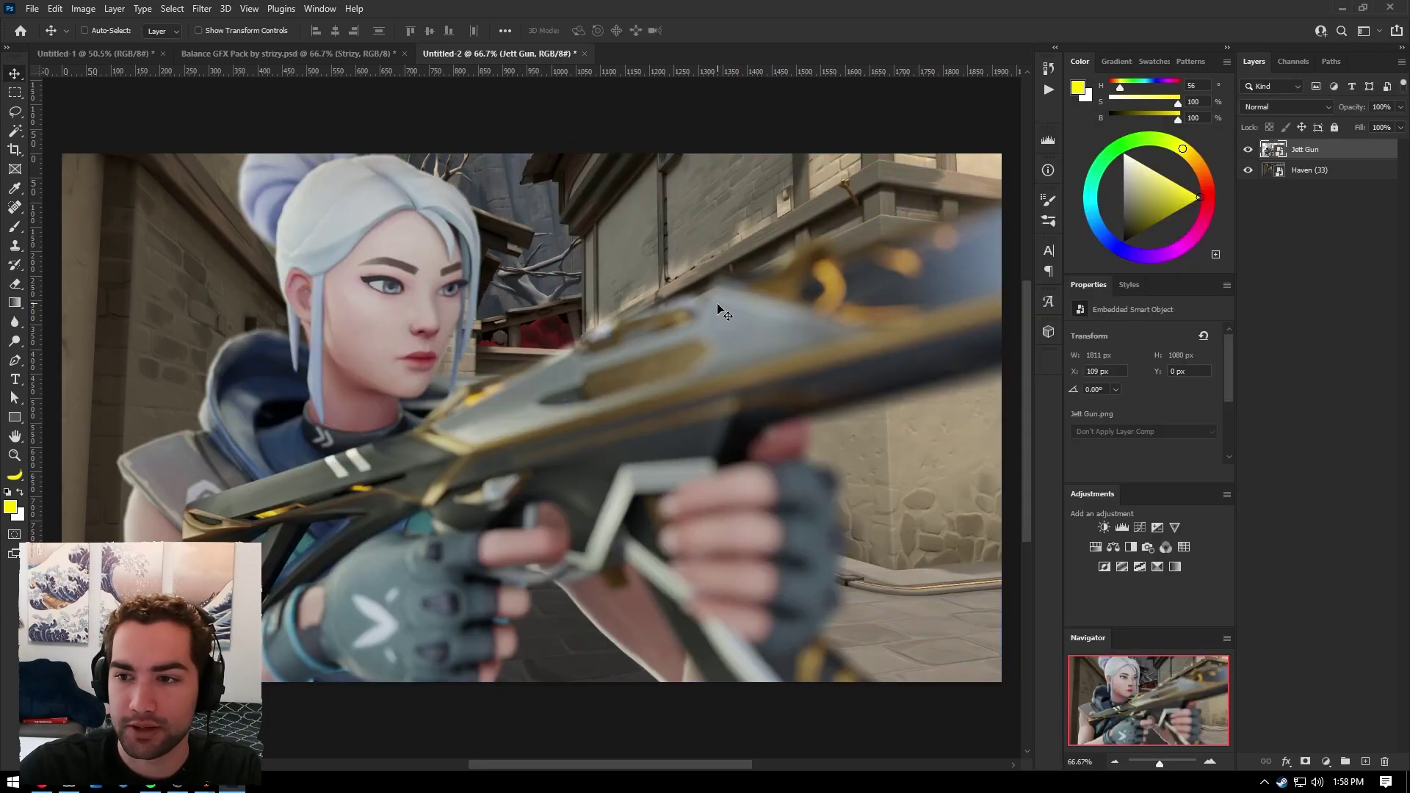
Enlarge the Haven (33) layer to 4255 × 2393 px and reposition it at X -1352 px, Y -461 px behind the character
scroll(705, 368, "down", 3, "alt")
left_click(1322, 171)
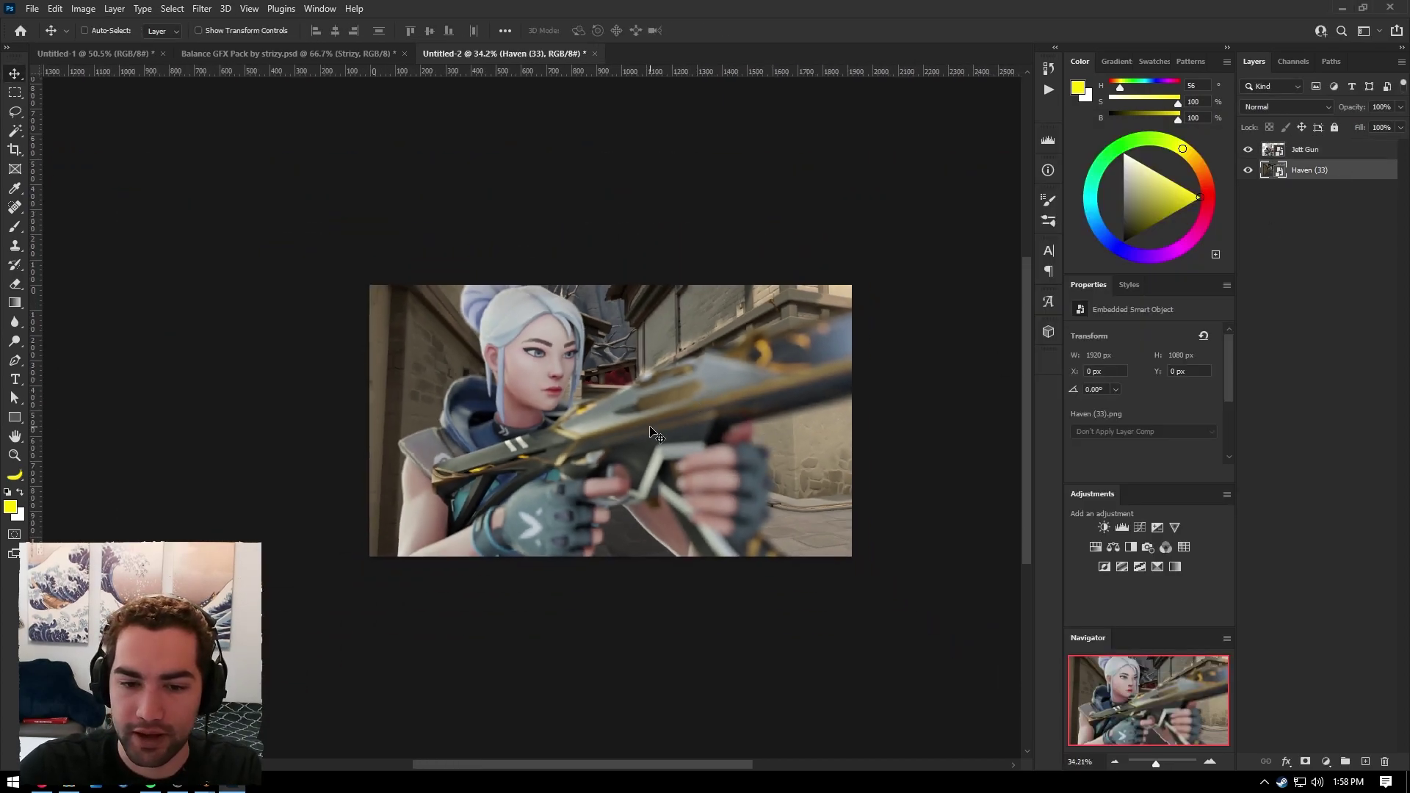
key("ctrl+t")
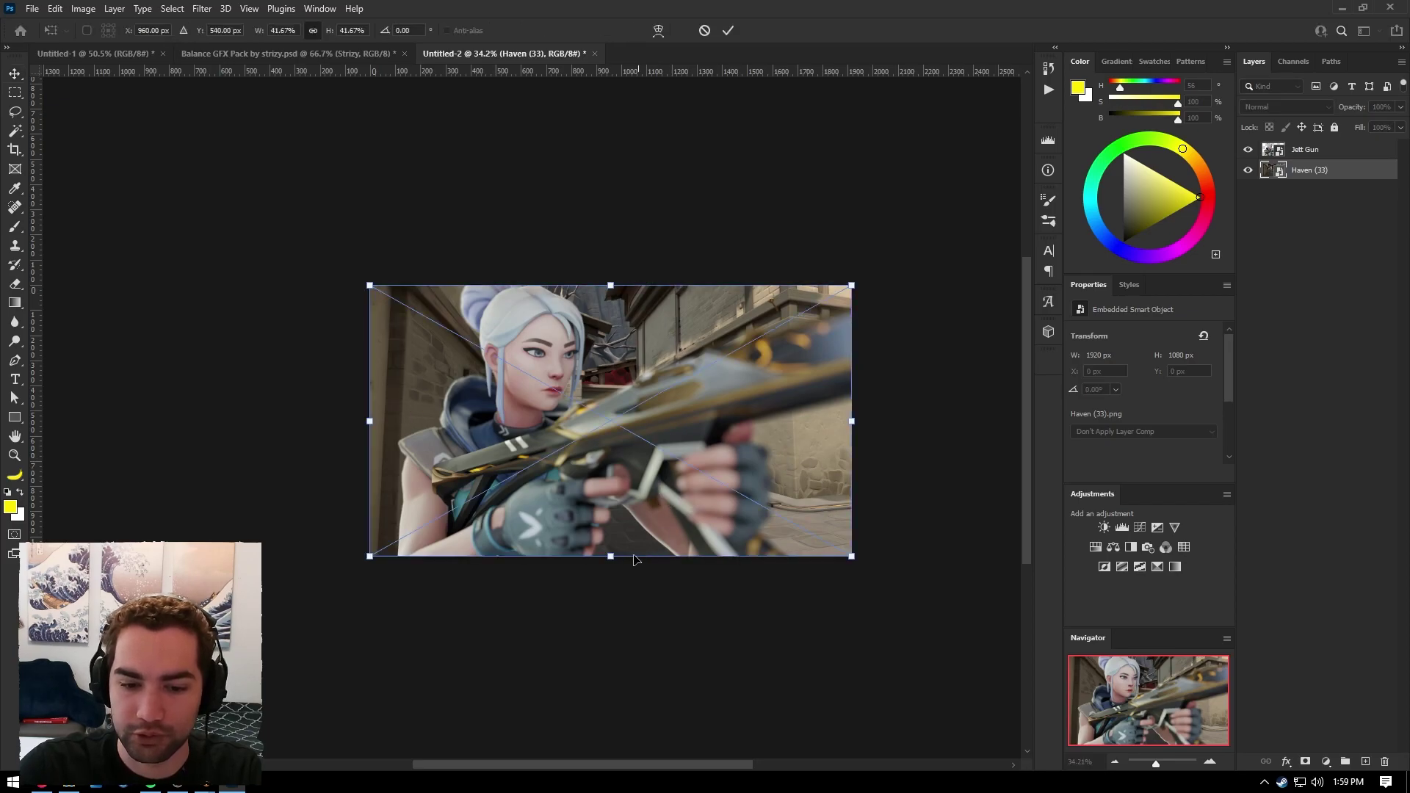
left_click_drag(610, 557, 722, 721, "alt")
left_click_drag(711, 367, 664, 422)
key("Return")
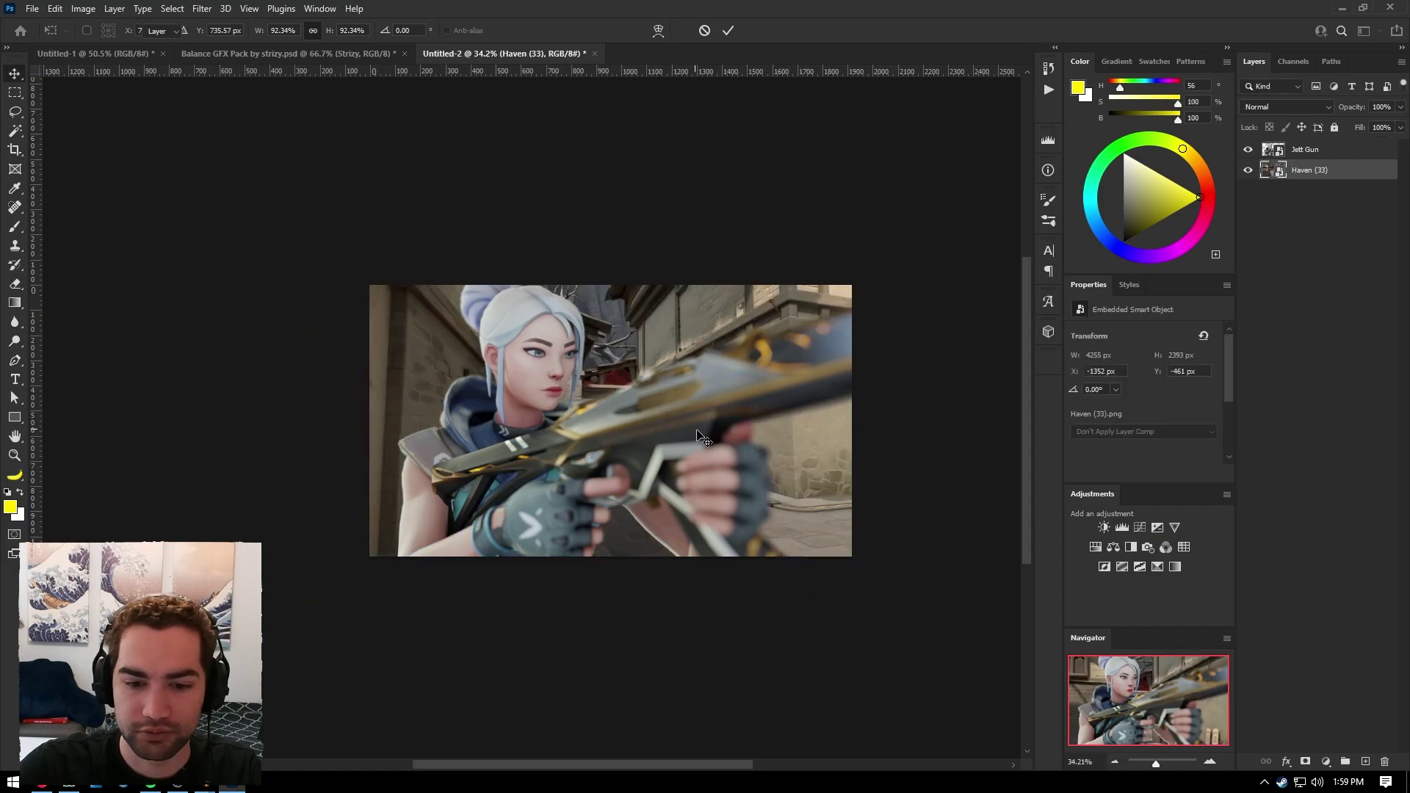
scroll(665, 386, "up", 2, "alt")
scroll(702, 373, "up", 2, "alt")
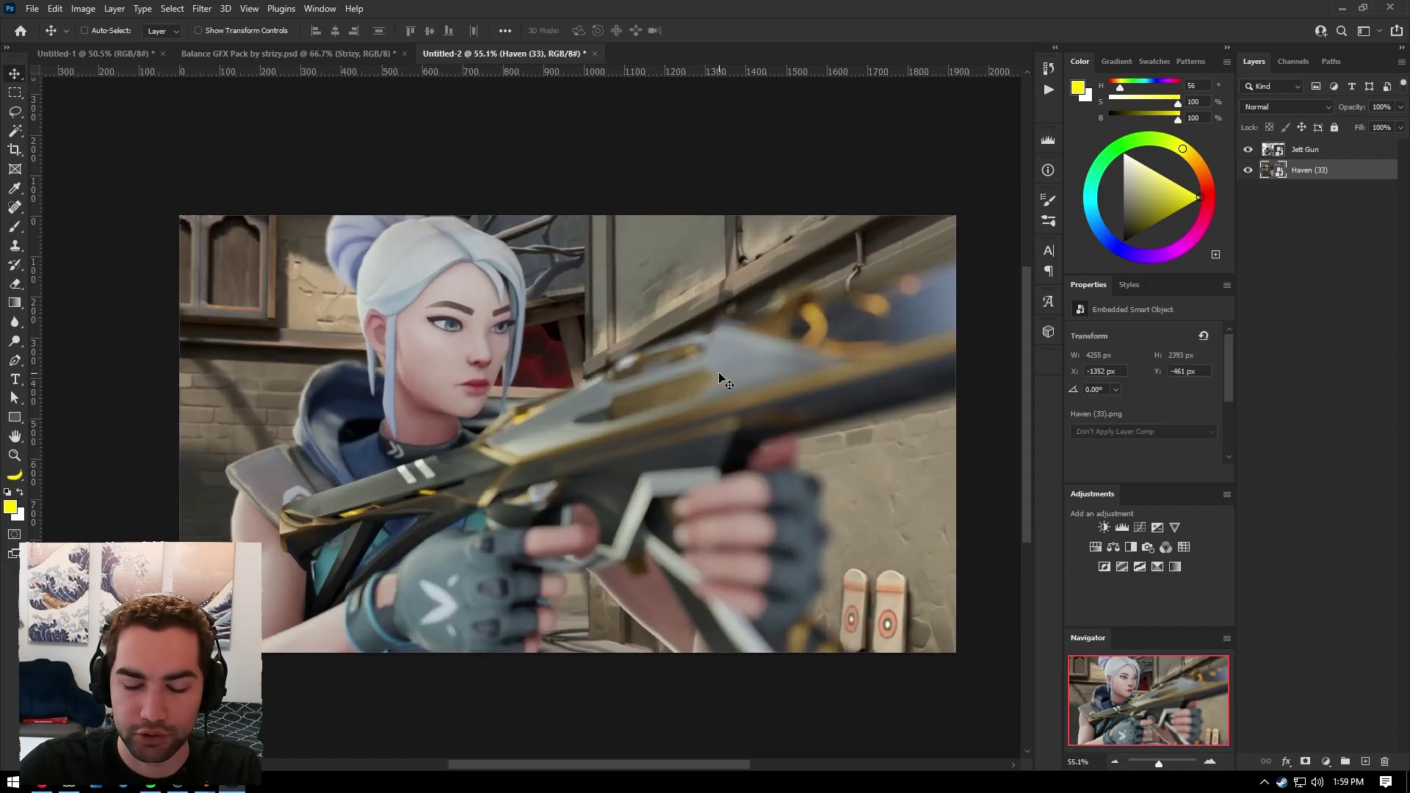
scroll(694, 368, "down", 2, "alt")
scroll(683, 363, "up", 3, "alt")
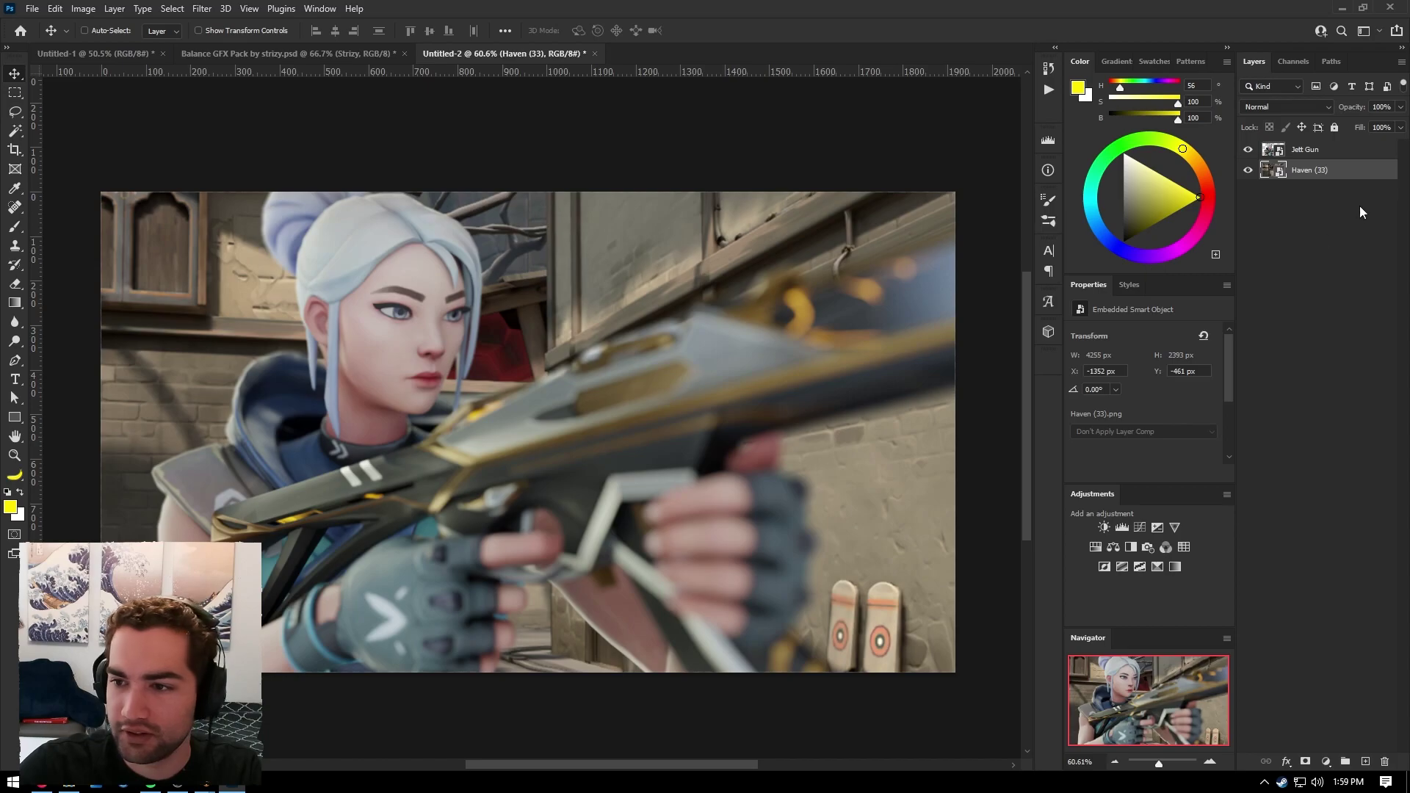
left_click(202, 8)
mouse_move(277, 192)
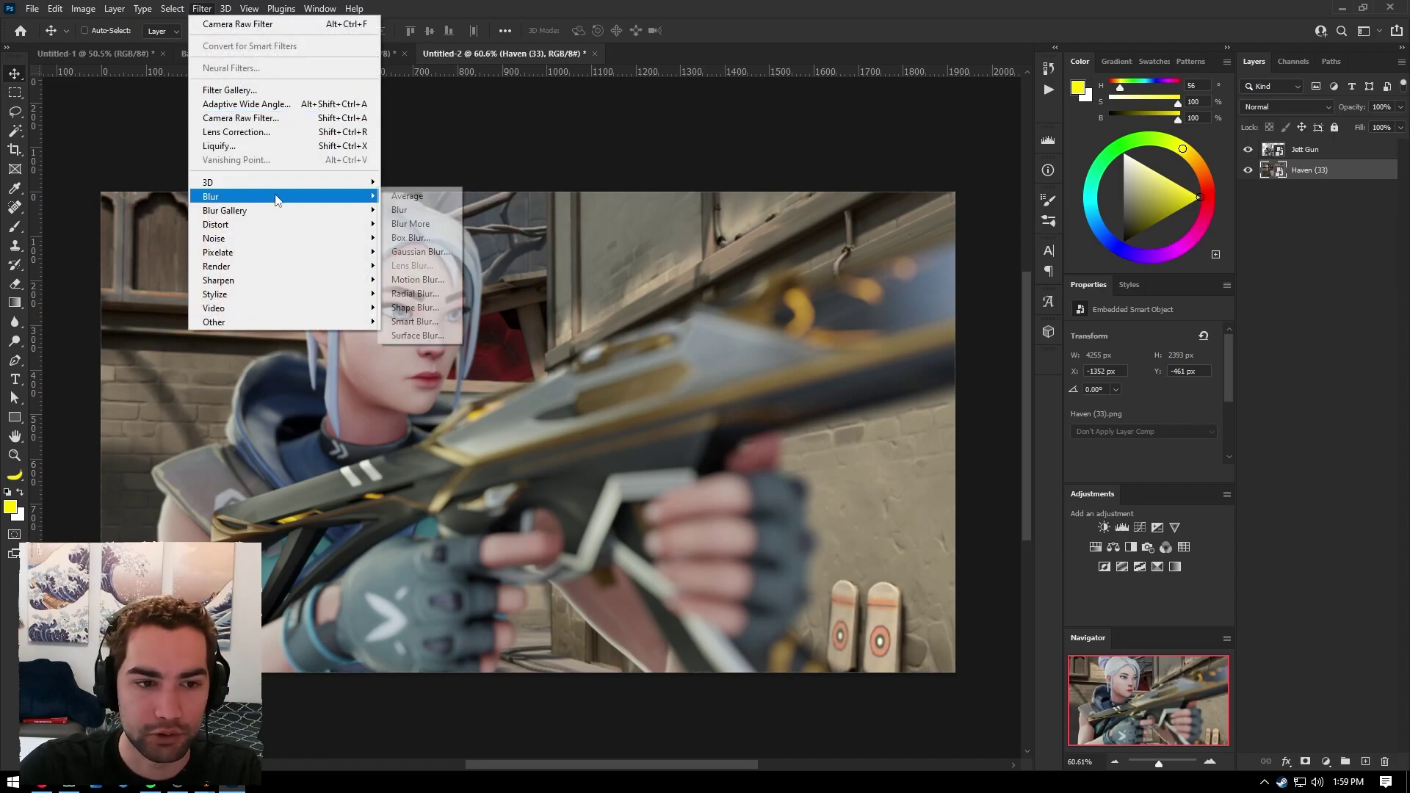
left_click(433, 252)
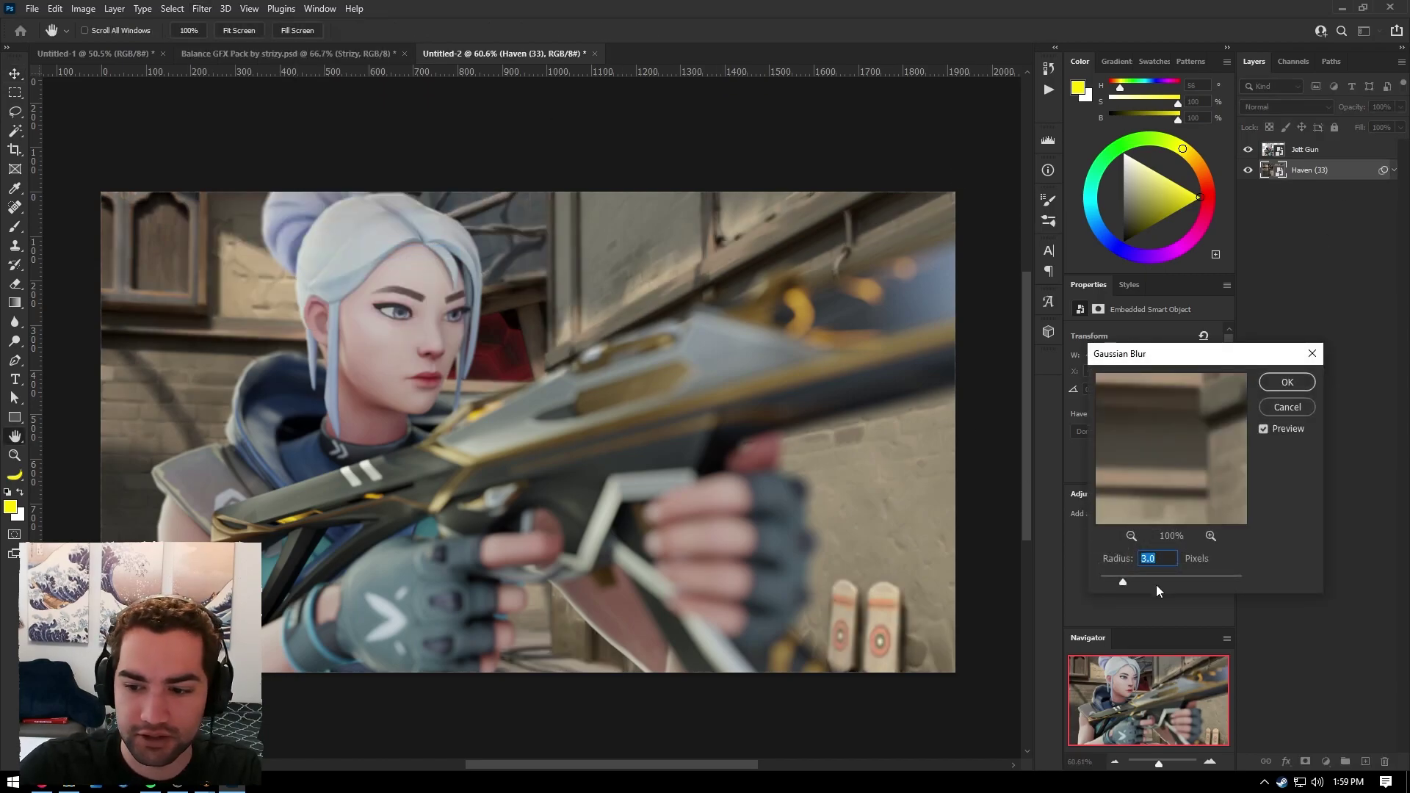
left_click_drag(1130, 584, 1160, 585)
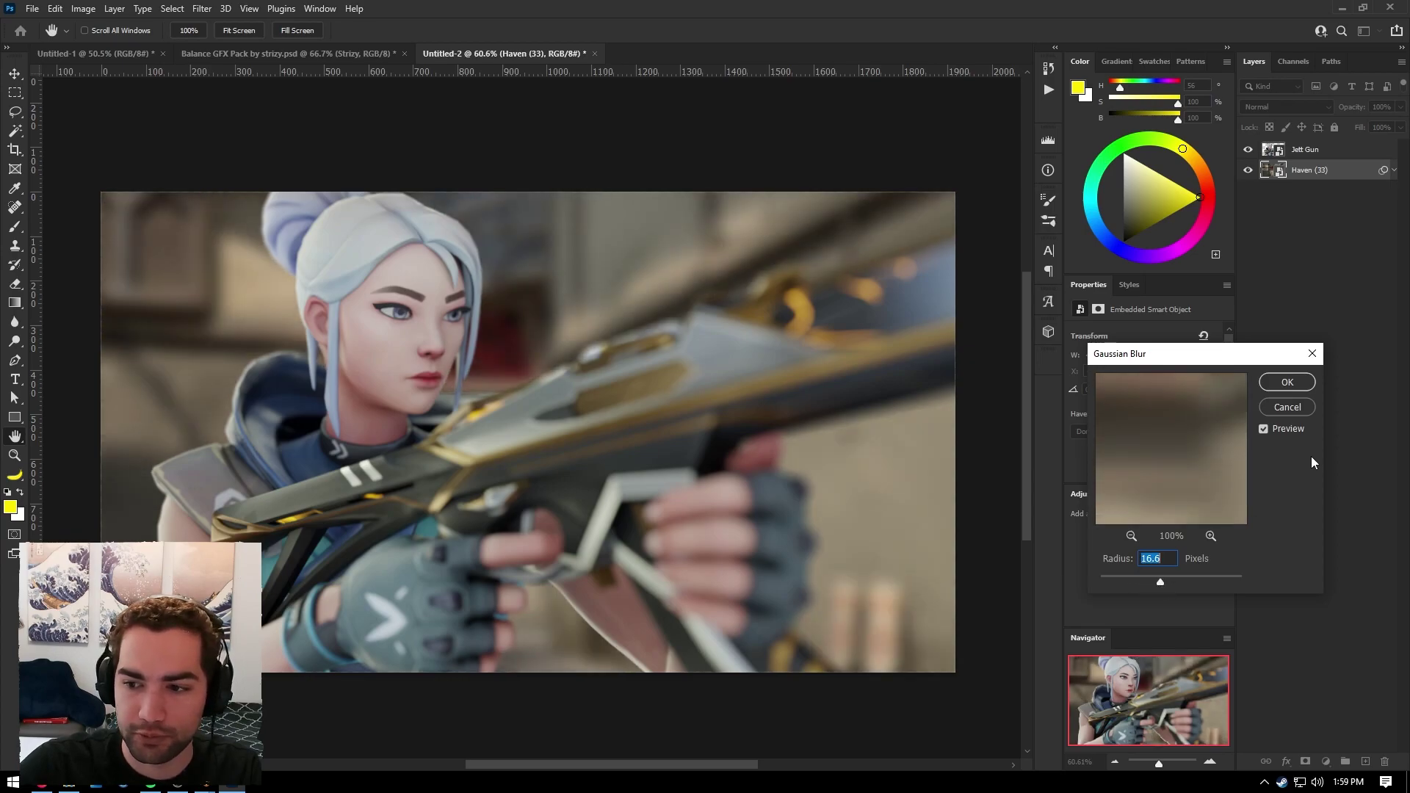
left_click(1287, 407)
Apply a Motion Blur to the Haven (33) layer at an angle of 42°
left_click(202, 9)
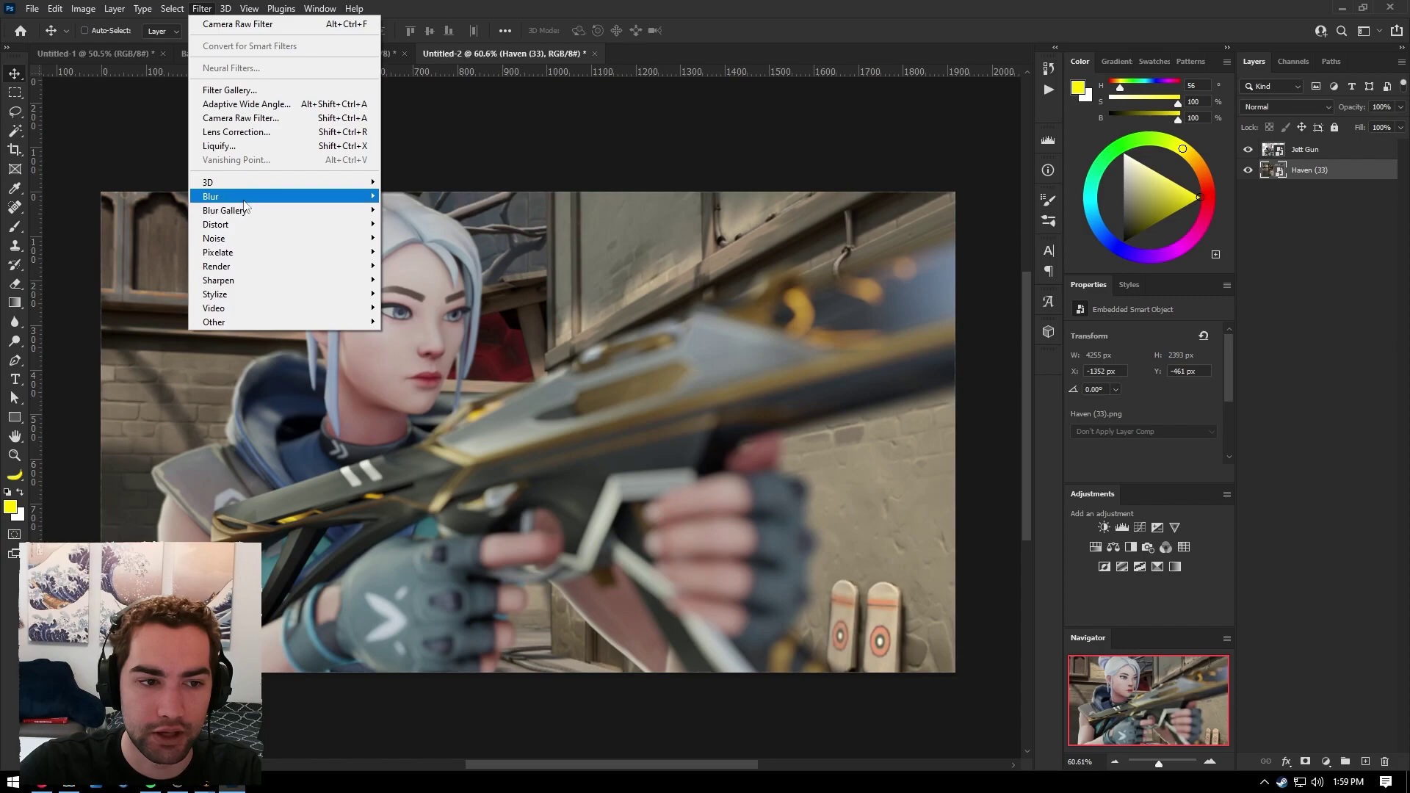
mouse_move(330, 197)
left_click(426, 280)
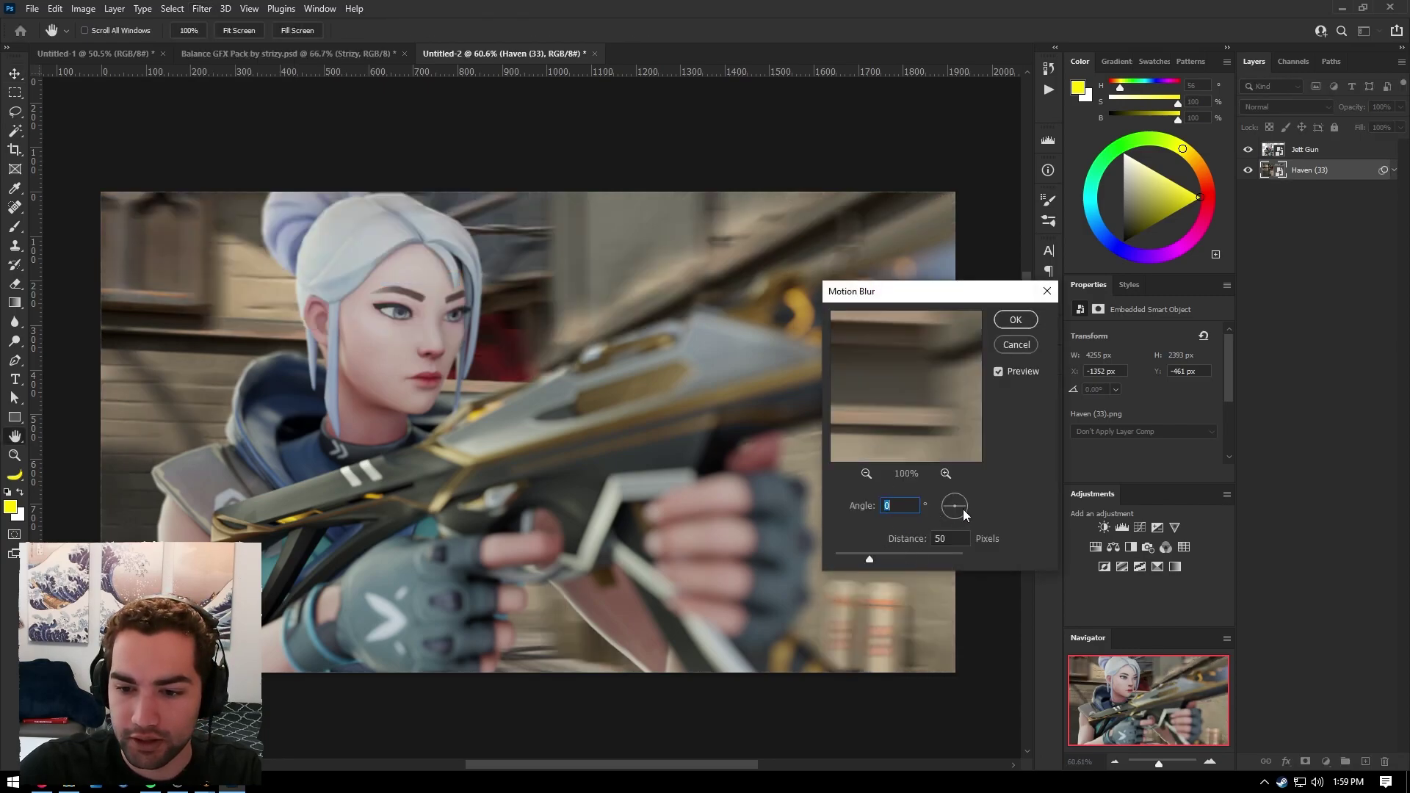
left_click_drag(962, 509, 963, 498)
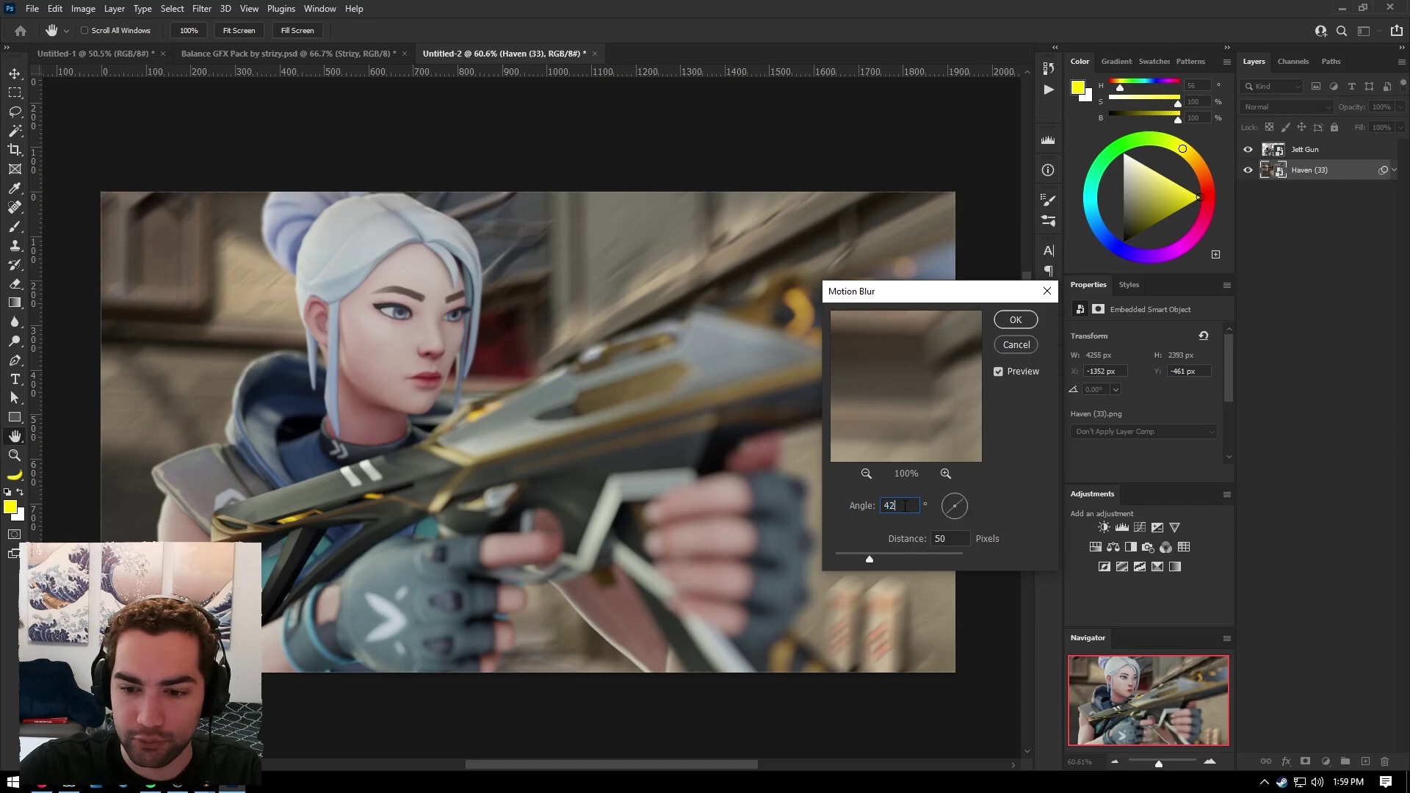
left_click_drag(870, 562, 873, 563)
left_click(1011, 323)
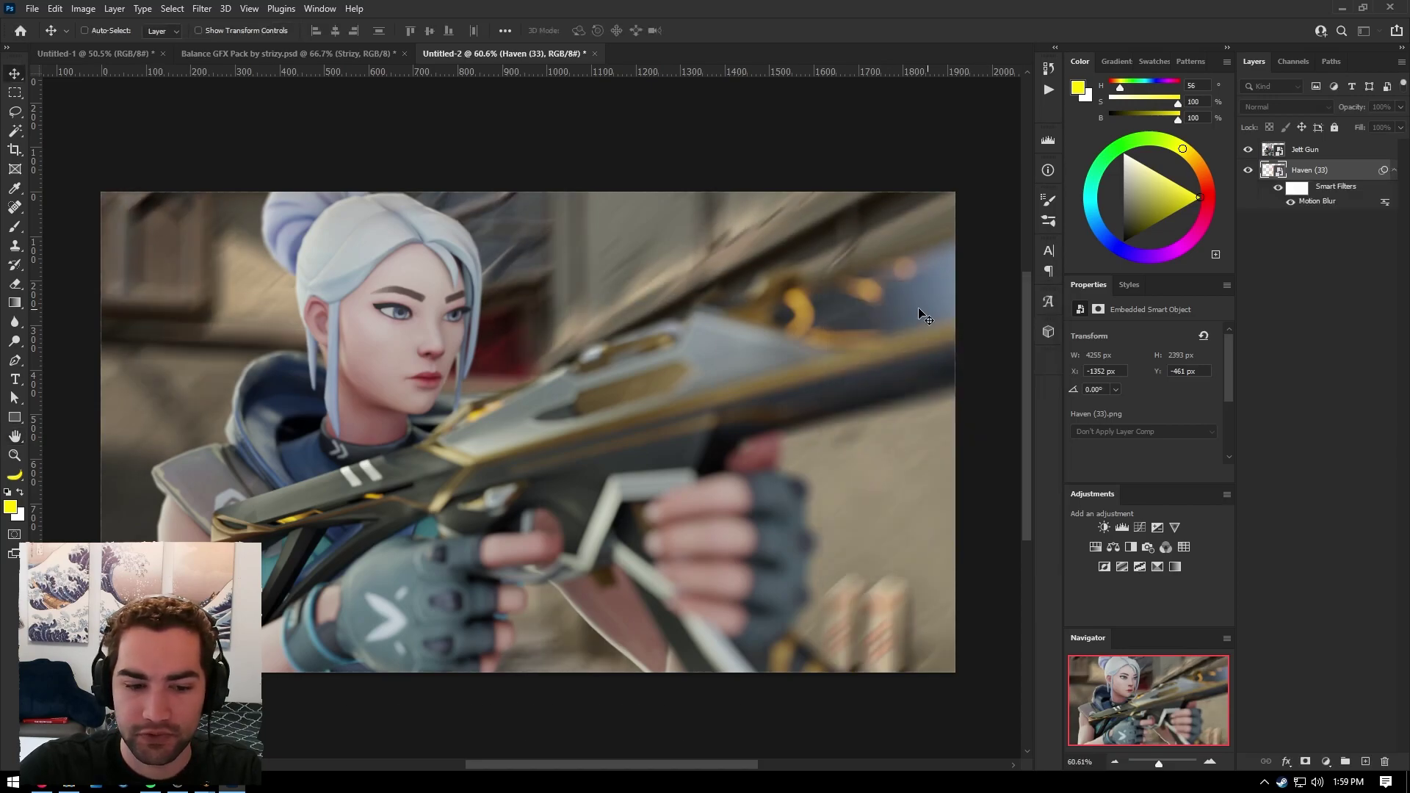
Add a Gaussian Blur with a 6.2 px radius to the Haven (33) layer and collapse its smart filter list
left_click(202, 8)
mouse_move(220, 196)
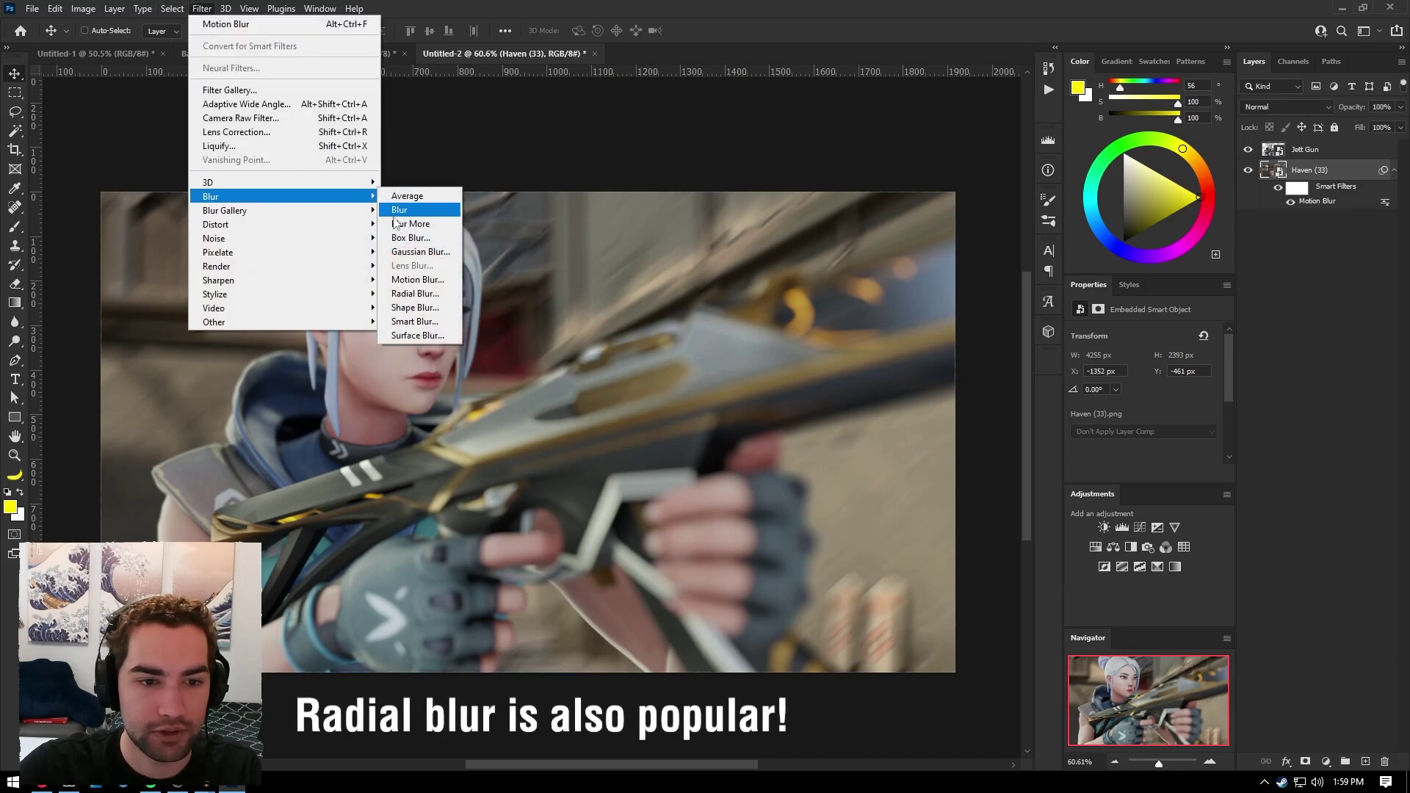
left_click(415, 252)
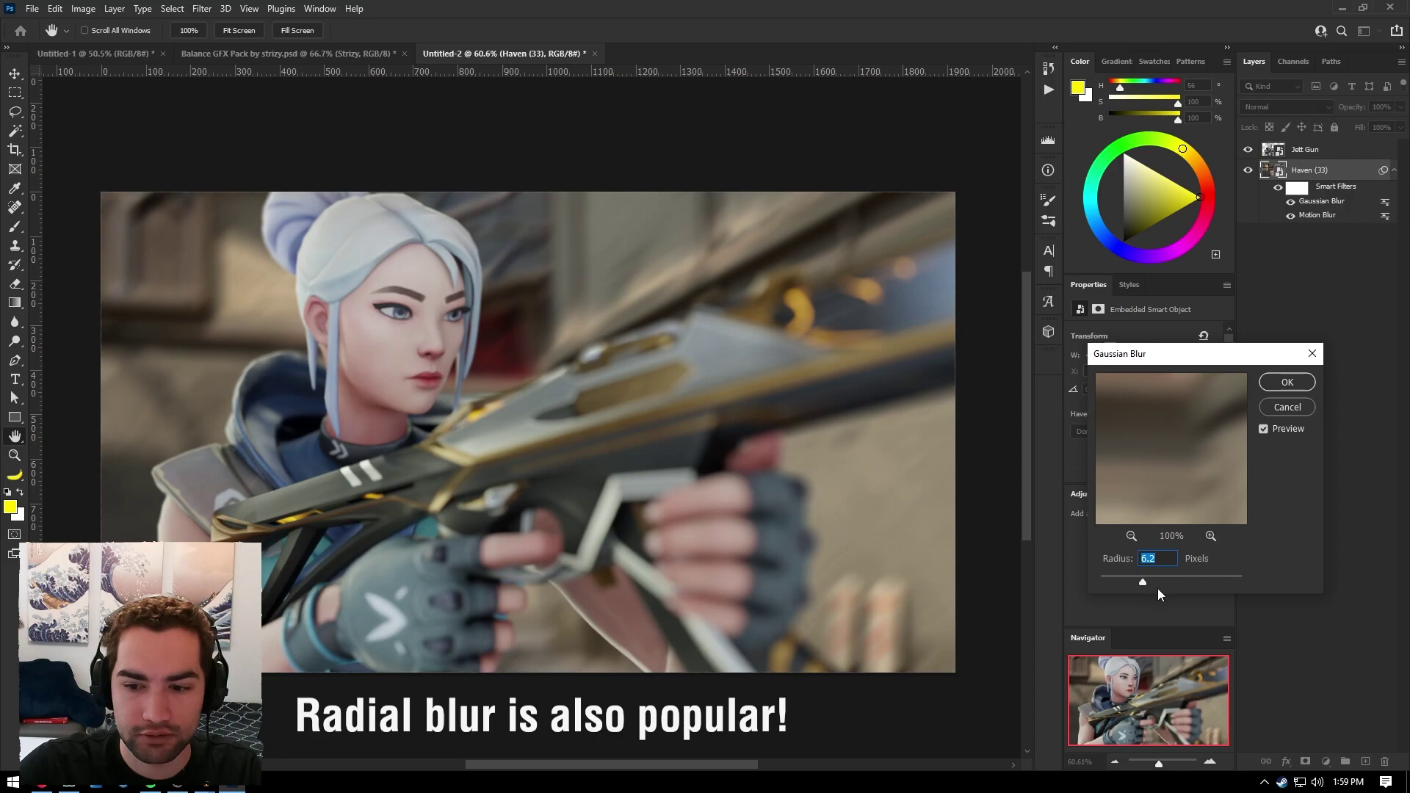
left_click(1294, 381)
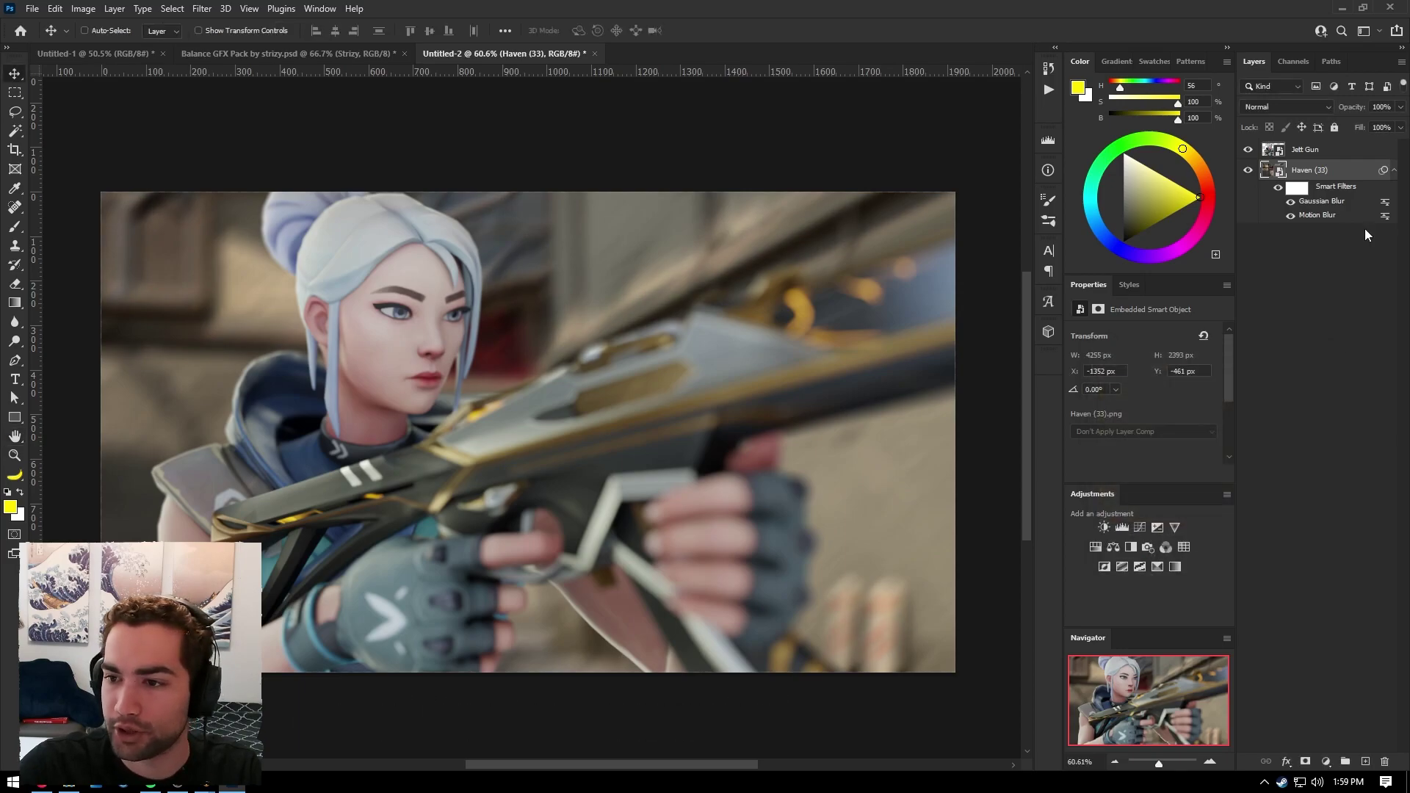
left_click(1394, 172)
left_click(1342, 246)
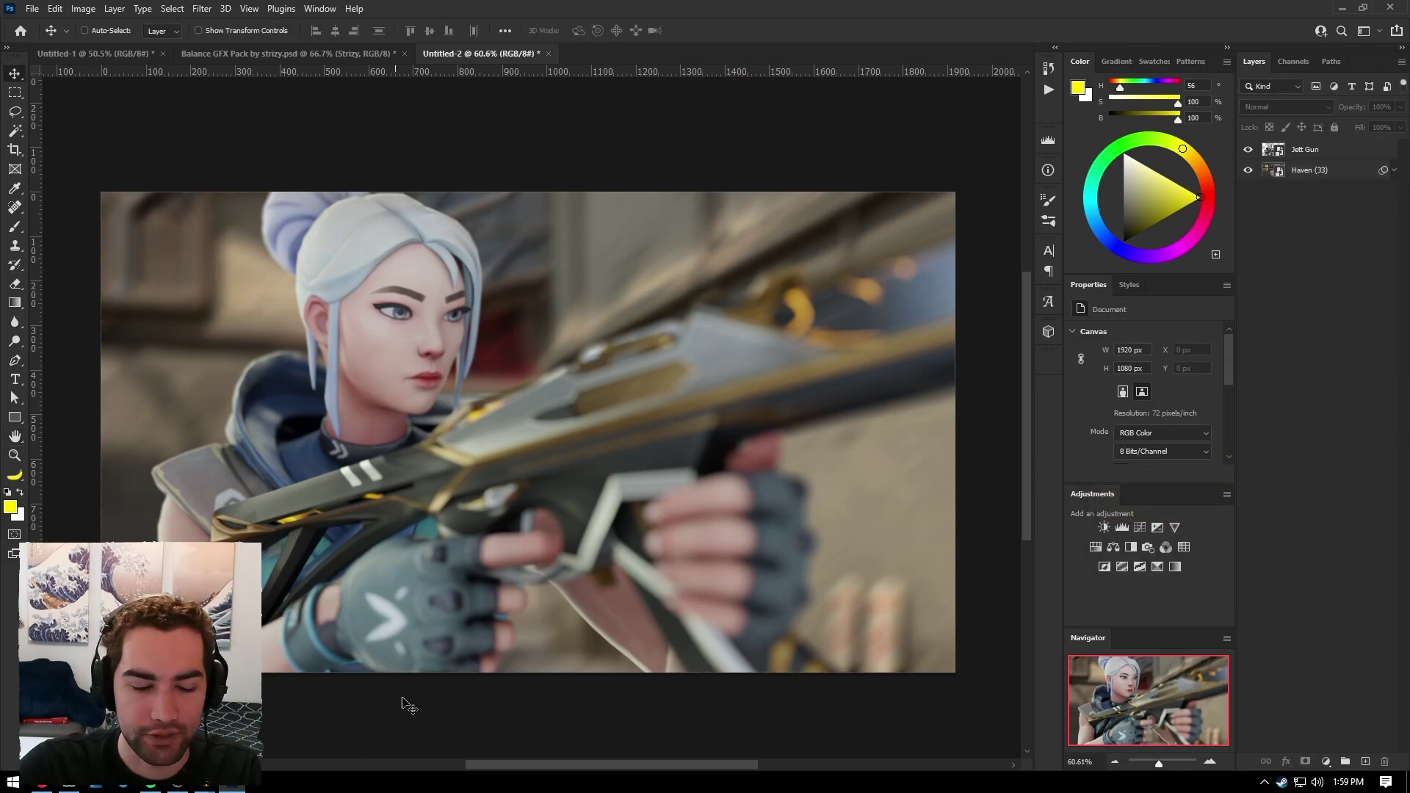
Create a new layer above Haven (33) and paint a yellow glow in the canvas's lower-left corner with a 2211 px Soft Round brush
left_click(1329, 176)
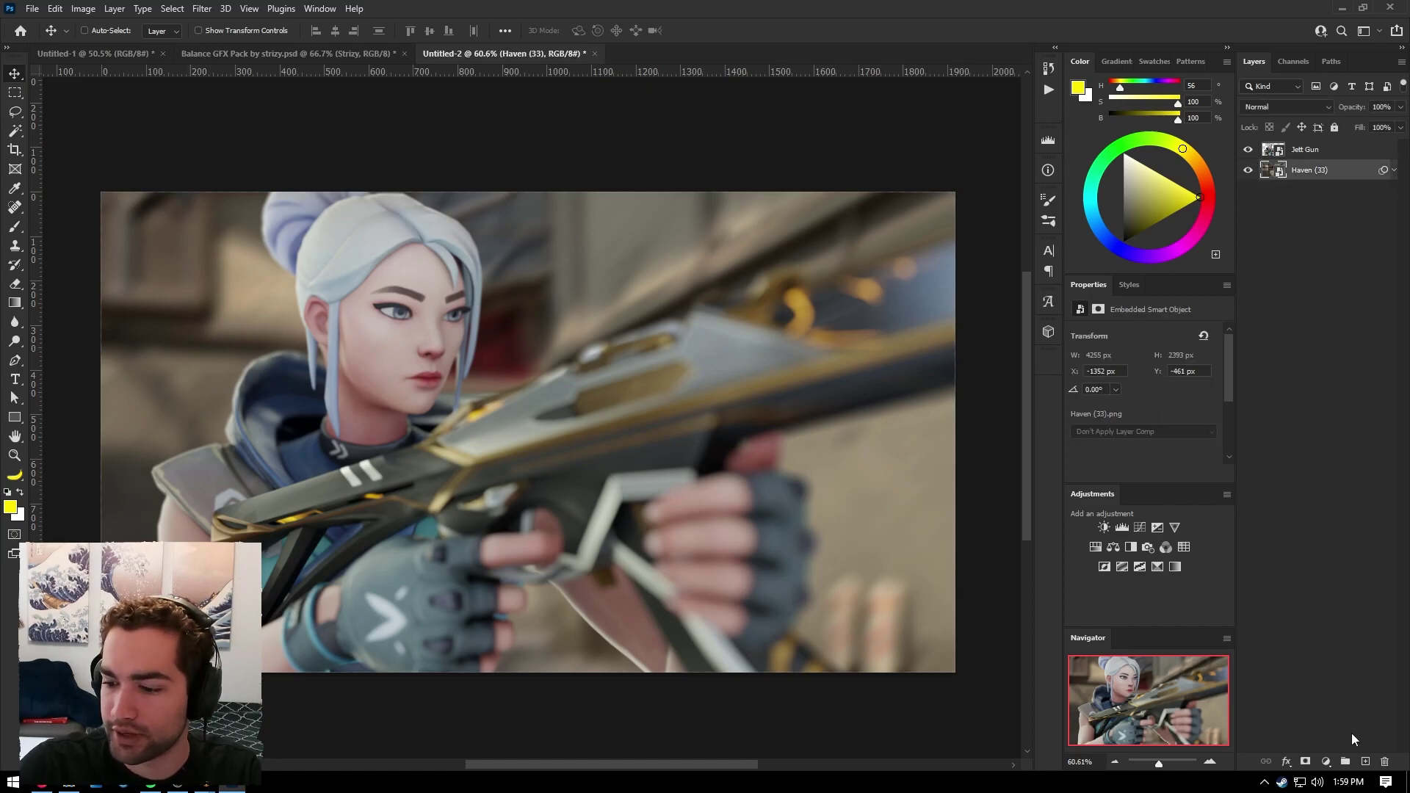
left_click(1365, 762)
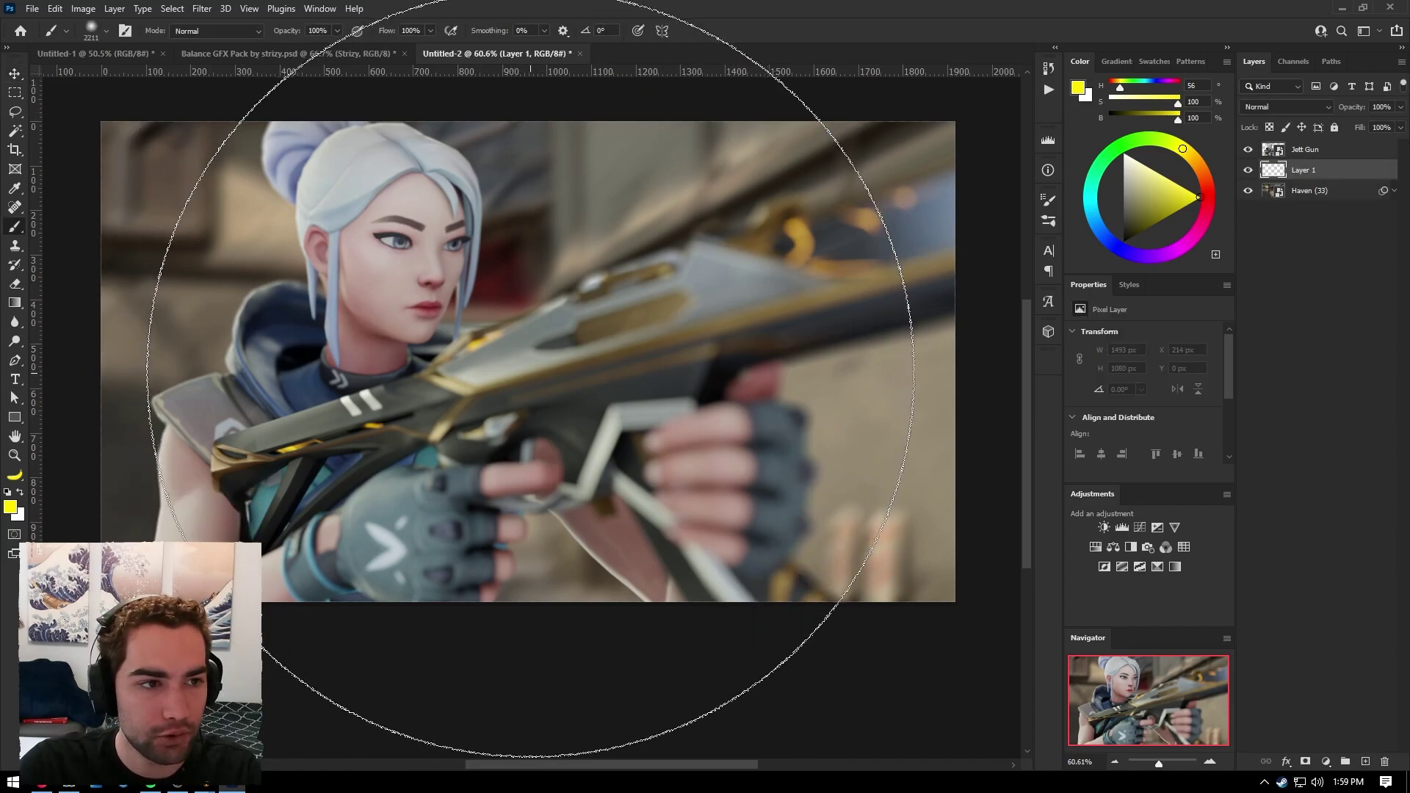
scroll(529, 356, "down", 3, "alt")
left_click(97, 30)
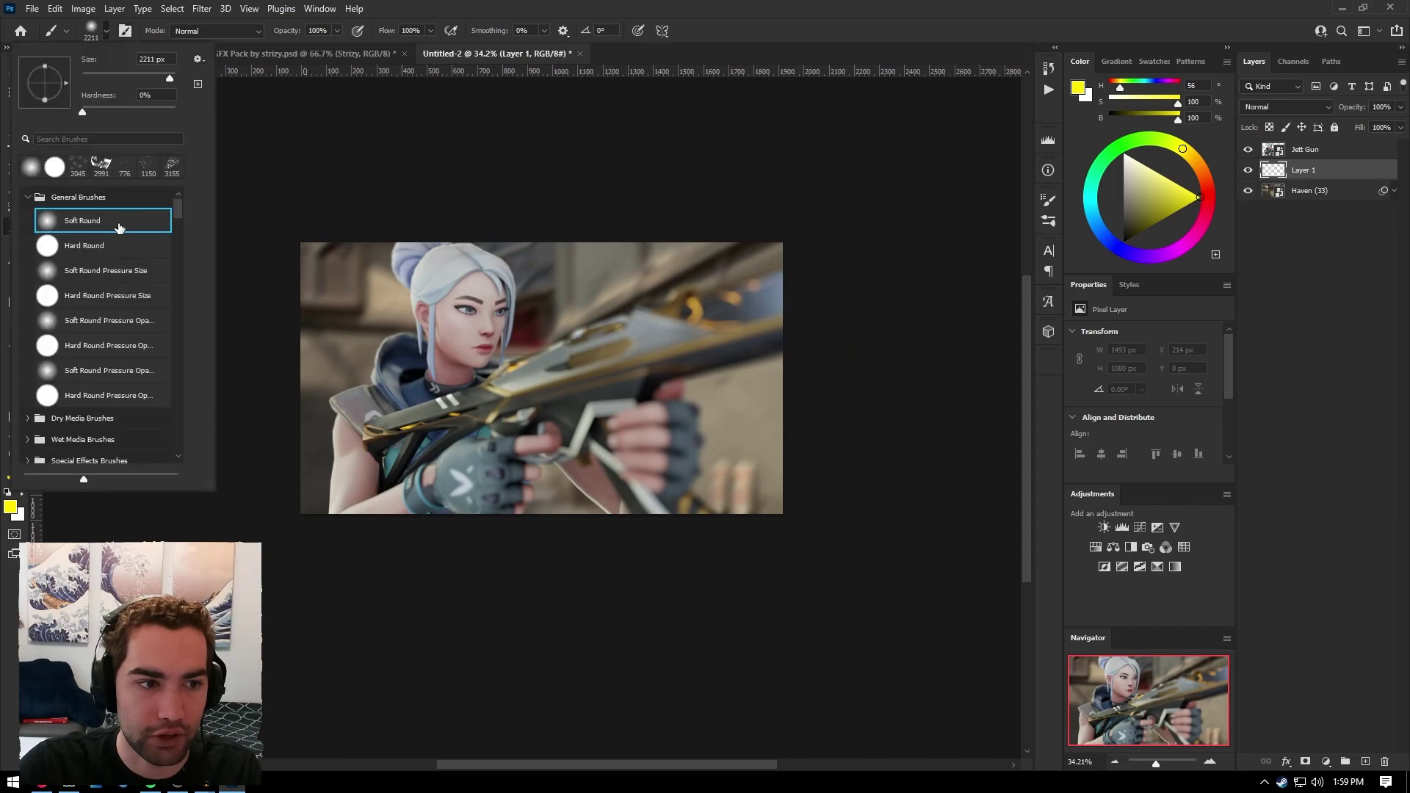
left_click(531, 7)
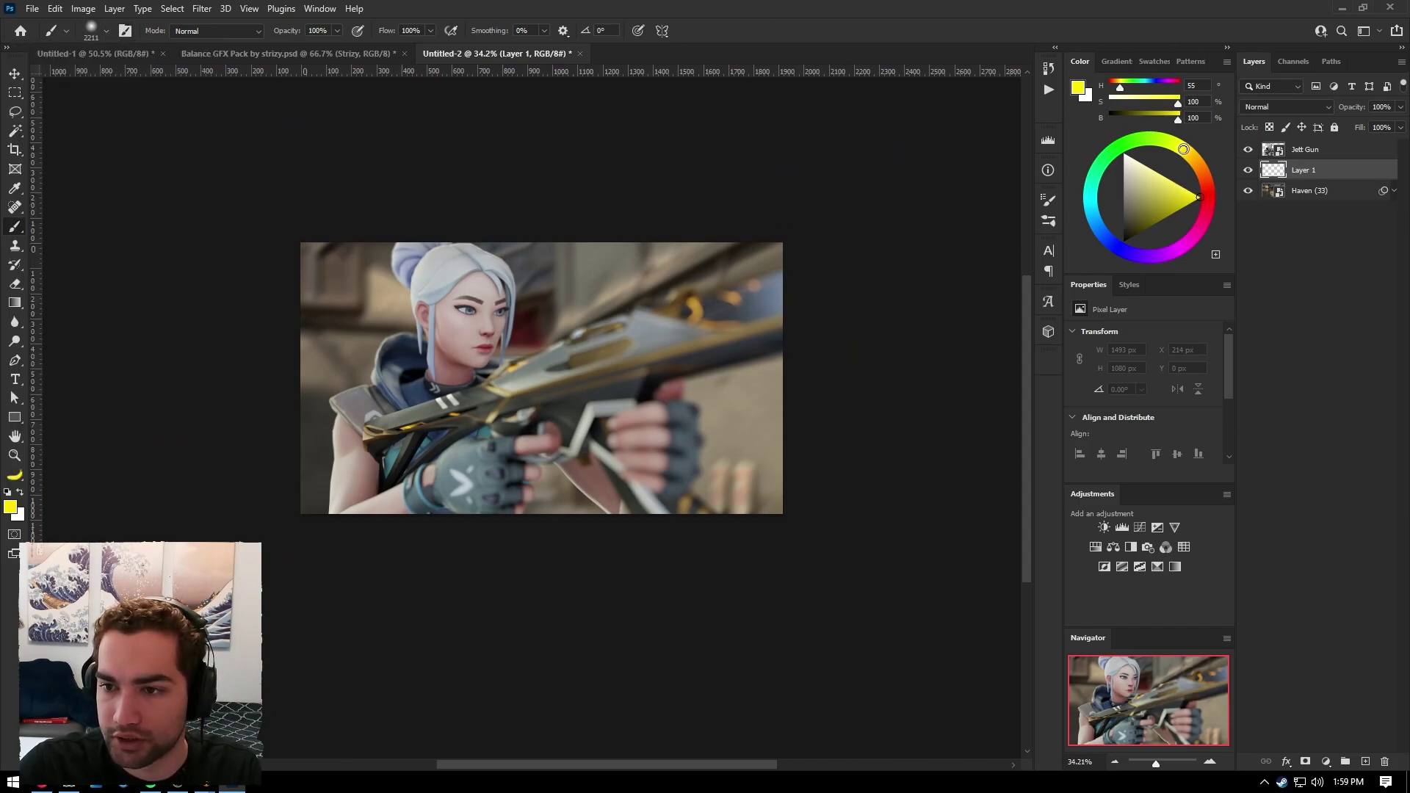
scroll(551, 415, "up", 1)
scroll(527, 393, "down", 4, "alt")
scroll(488, 367, "up", 3, "alt")
left_click(344, 582)
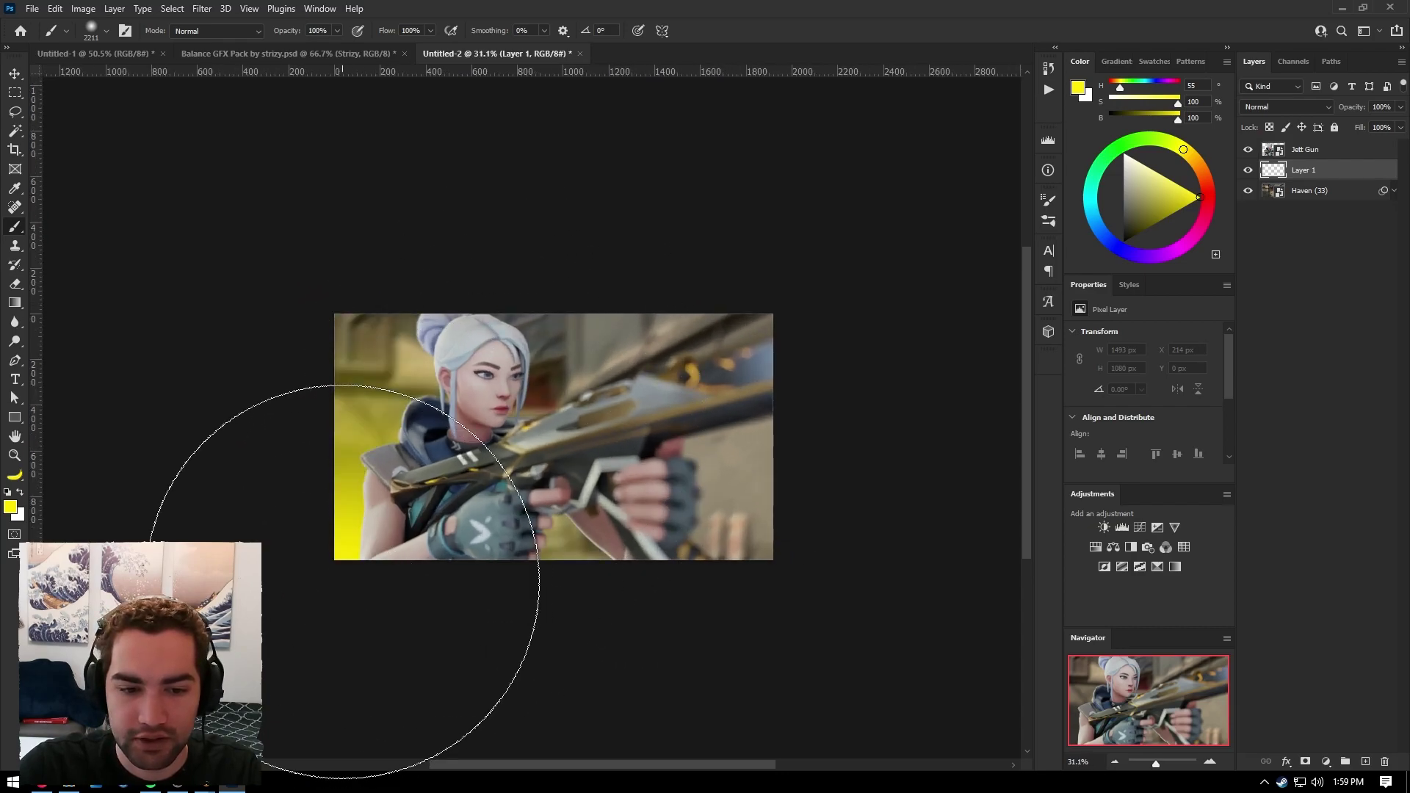
Try painting a yellow glow on Layer 1 along the canvas's lower-right edge, and undo the stroke
scroll(346, 581, "up", 3, "alt")
scroll(541, 403, "down", 4, "alt")
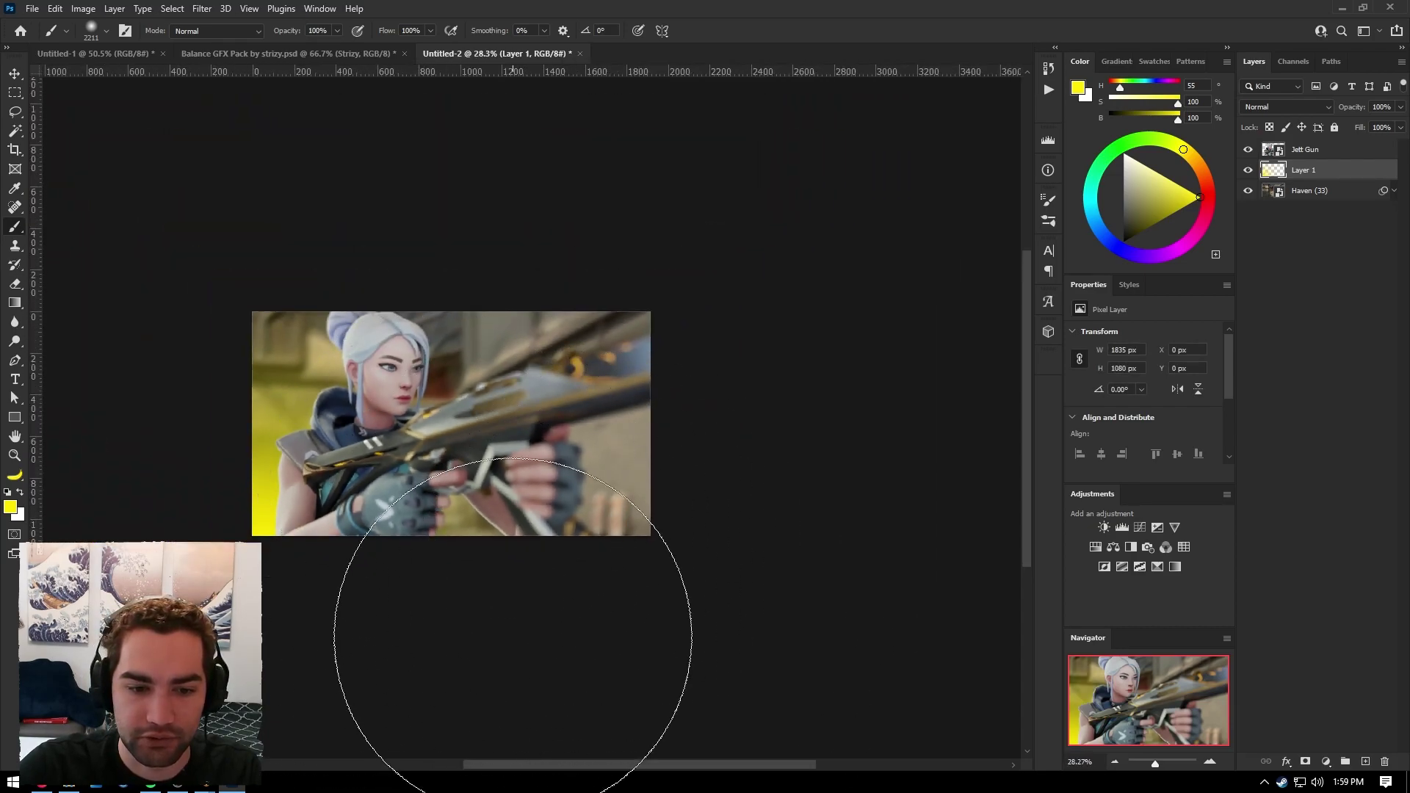
scroll(488, 456, "up", 3, "alt")
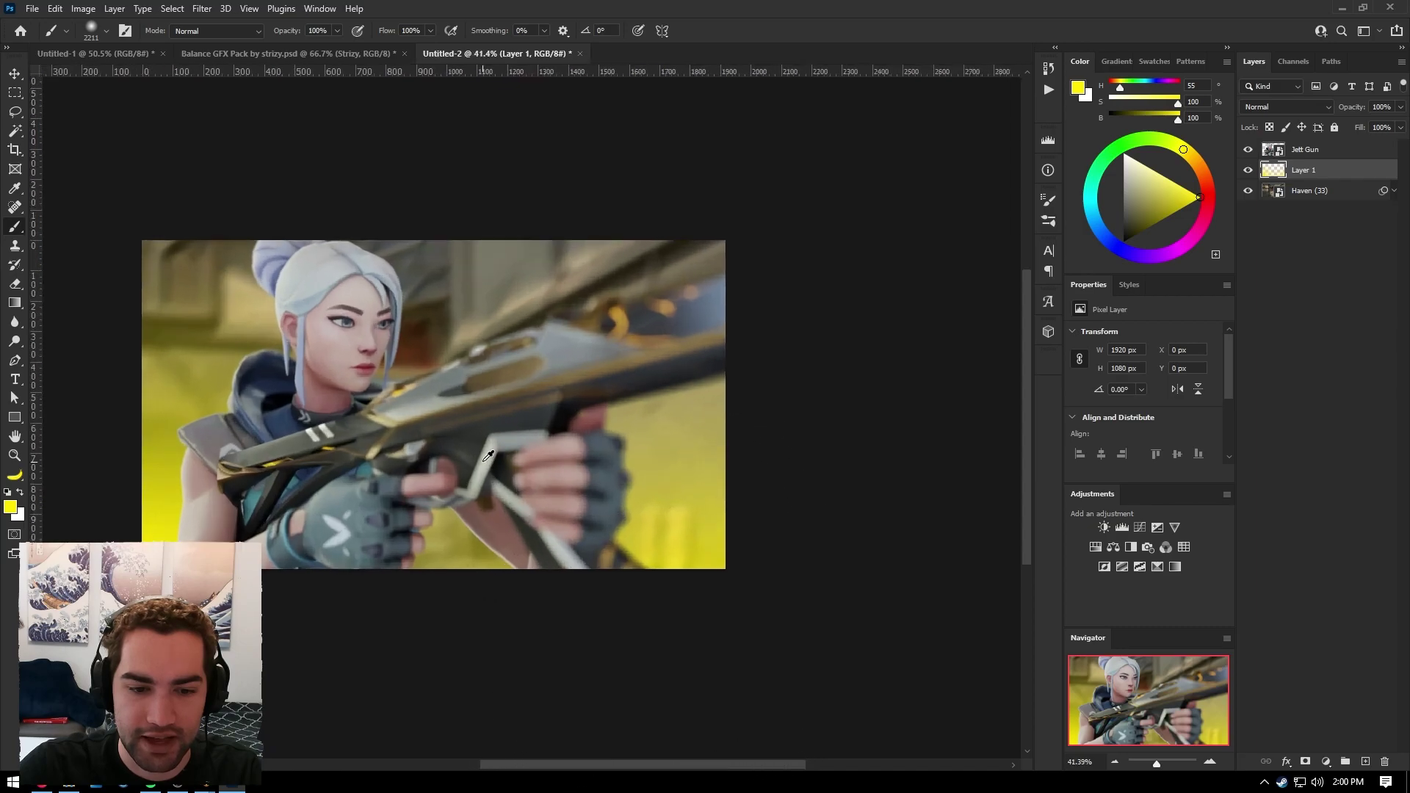
scroll(544, 439, "down", 3, "alt")
key("ctrl+z")
Set the blend mode of Layer 1 to Screen
scroll(394, 417, "up", 4, "alt")
scroll(403, 417, "up", 1)
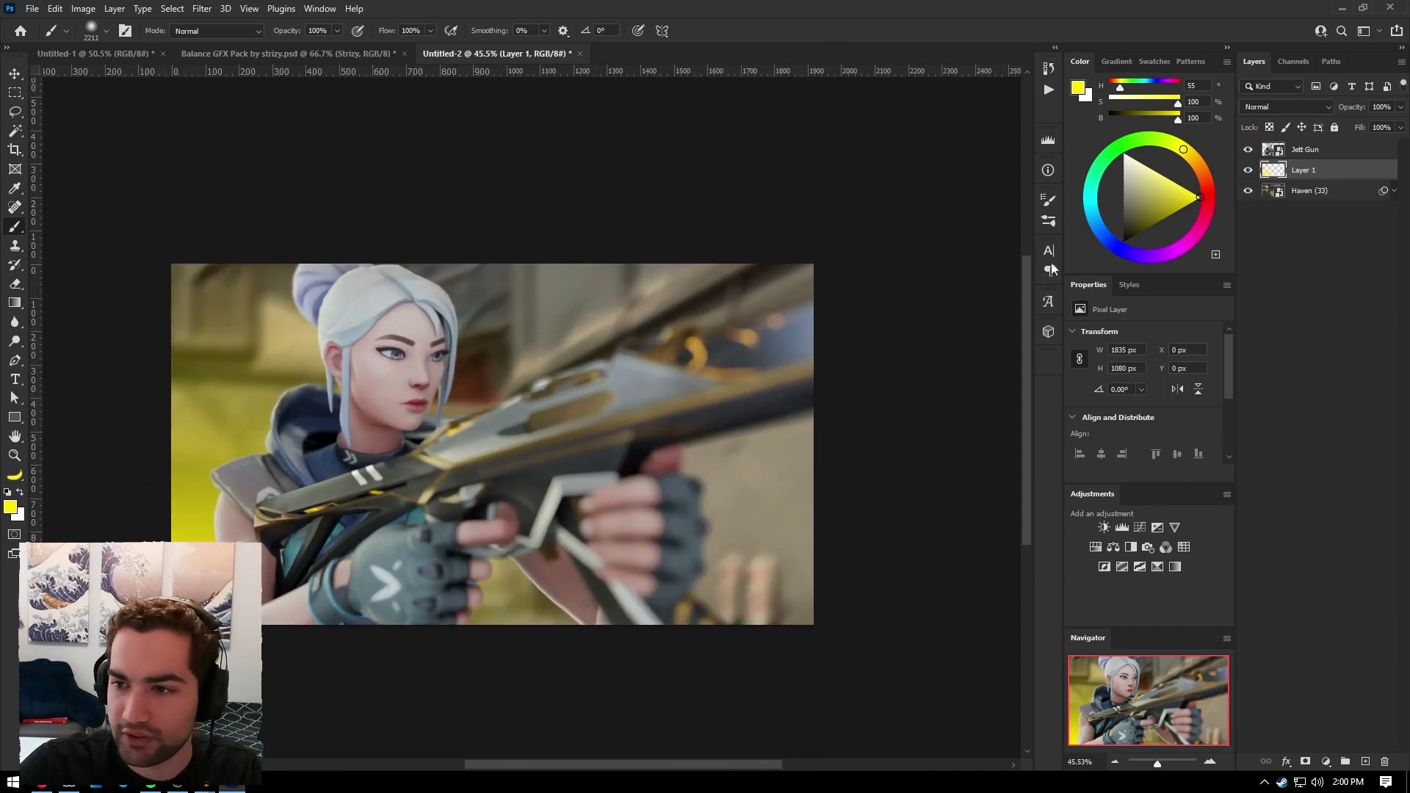
left_click(1285, 106)
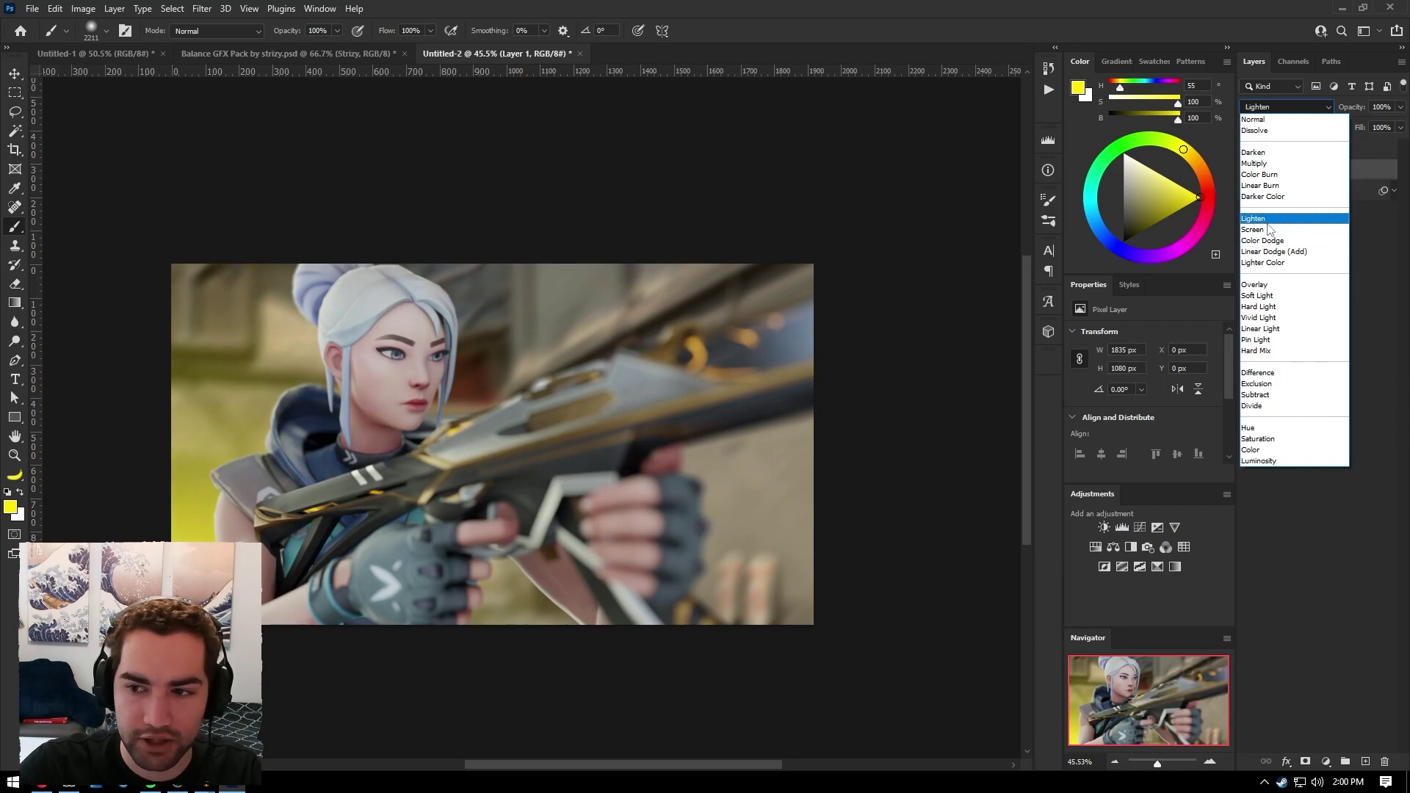
left_click(1268, 230)
Create a new layer above Jett Gun and paint a soft yellow glow over the canvas's lower-right corner
left_click(1311, 153)
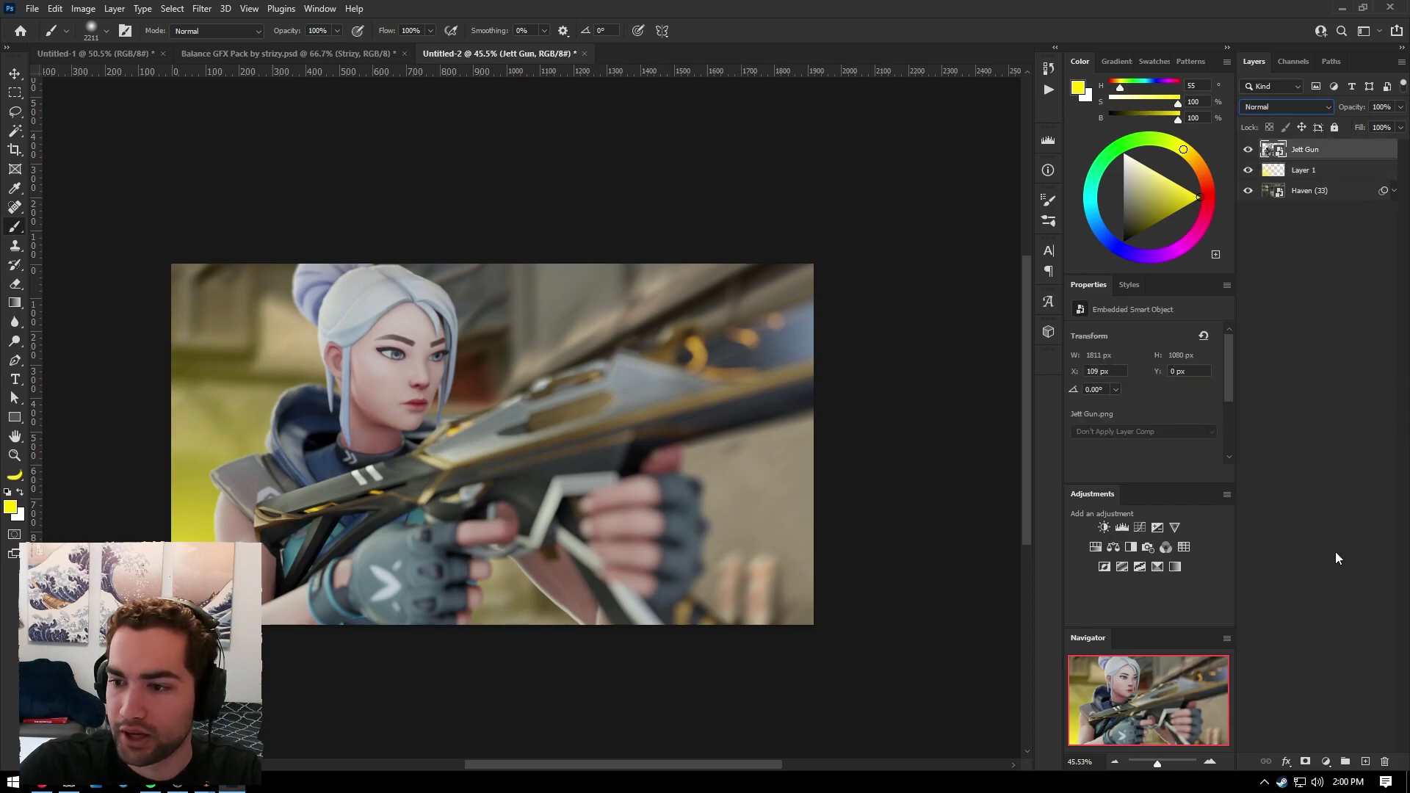
left_click(1364, 761)
scroll(462, 529, "down", 5, "alt")
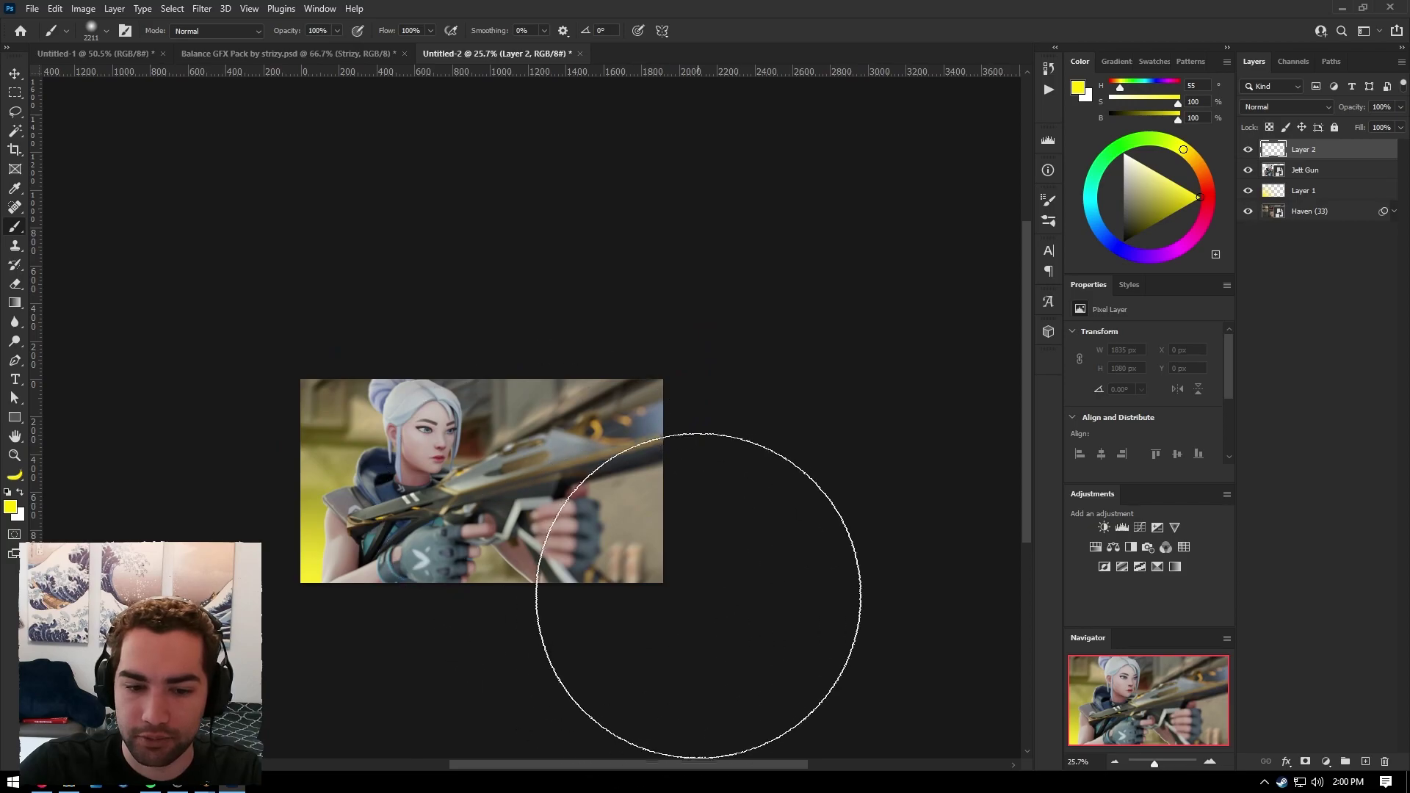
left_click(722, 576)
scroll(588, 441, "up", 4, "alt")
key("v")
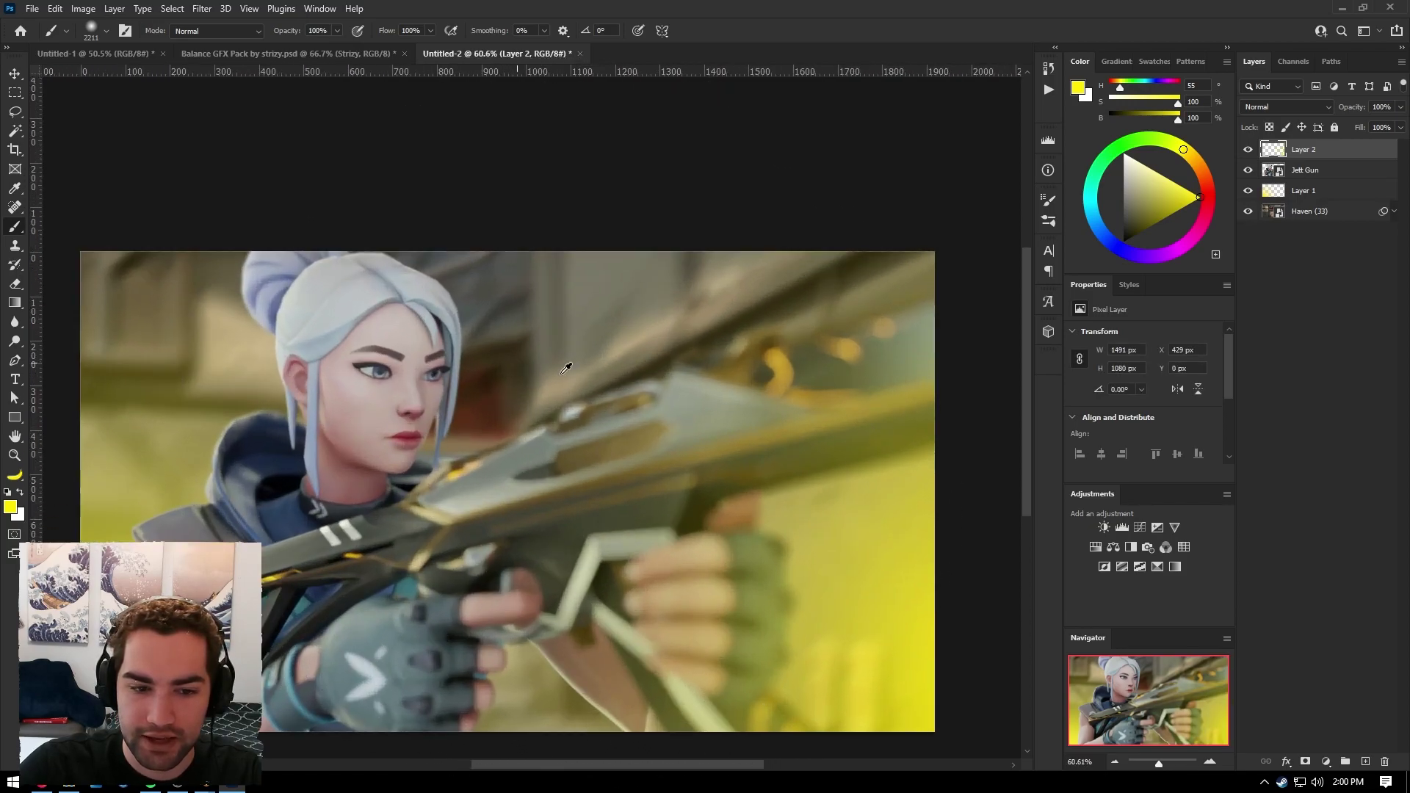
Erase the inner part of Layer 2's yellow glow around the character with a large soft eraser
scroll(580, 376, "down", 1)
scroll(574, 365, "down", 3, "alt")
key("e")
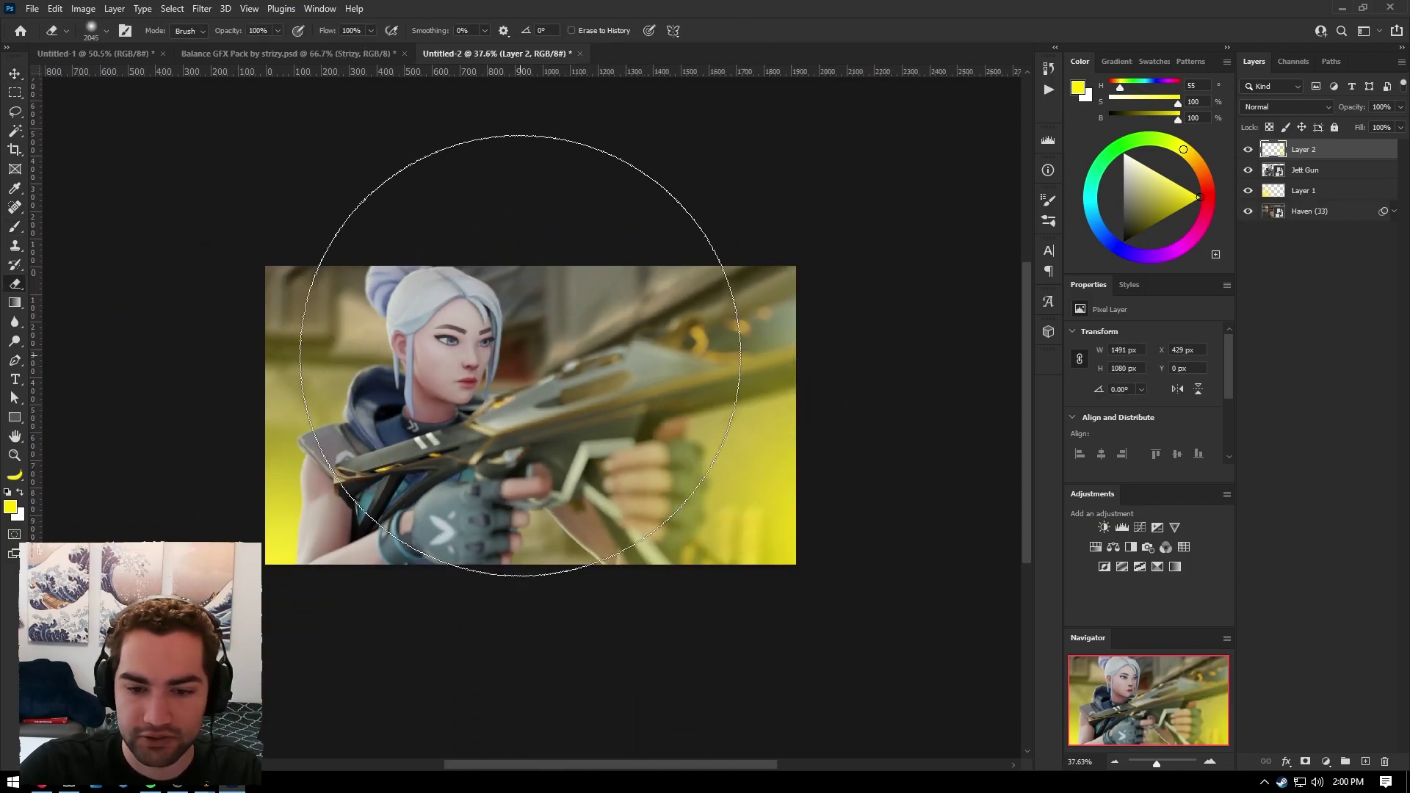
left_click(499, 343)
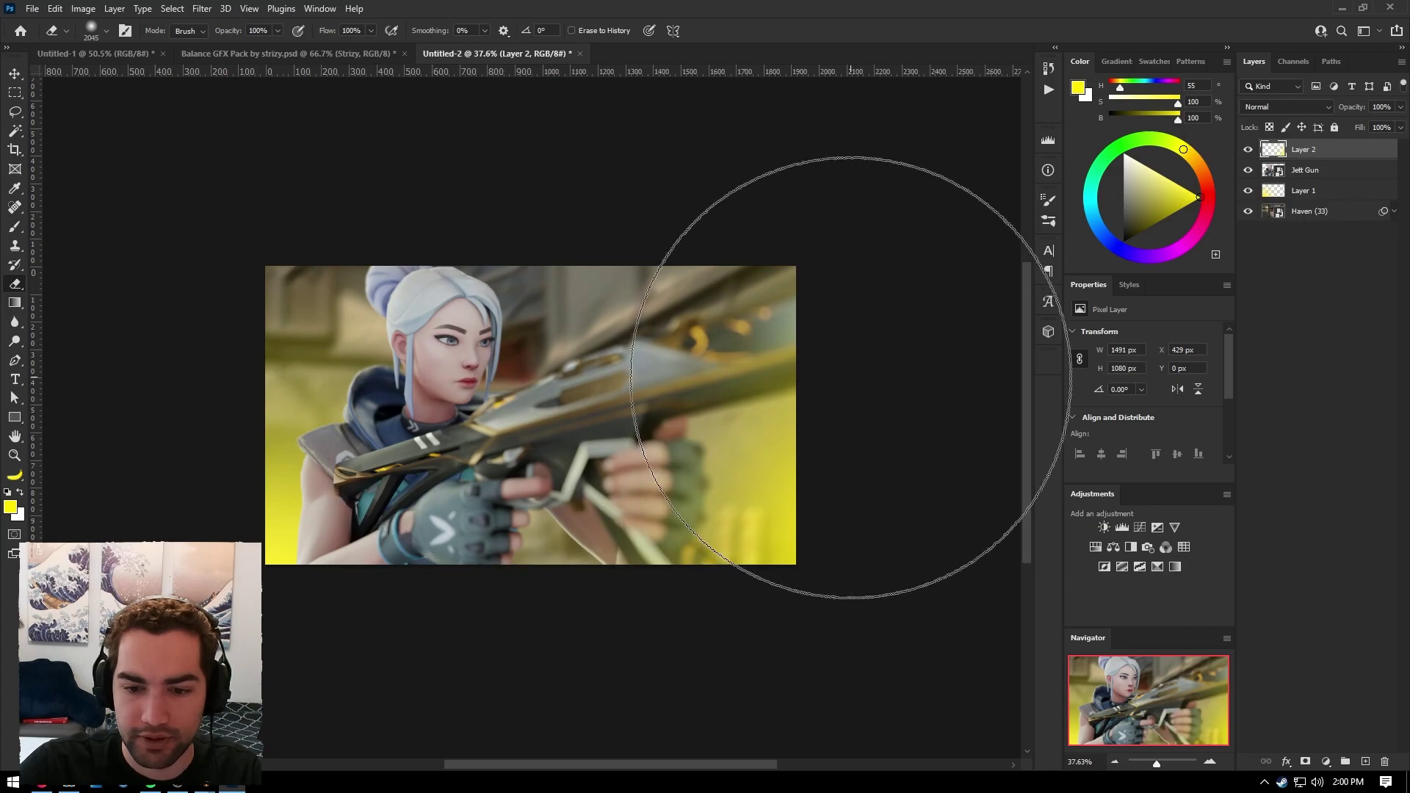
scroll(620, 401, "up", 1)
scroll(609, 390, "up", 2, "alt")
scroll(610, 396, "down", 1)
key("v")
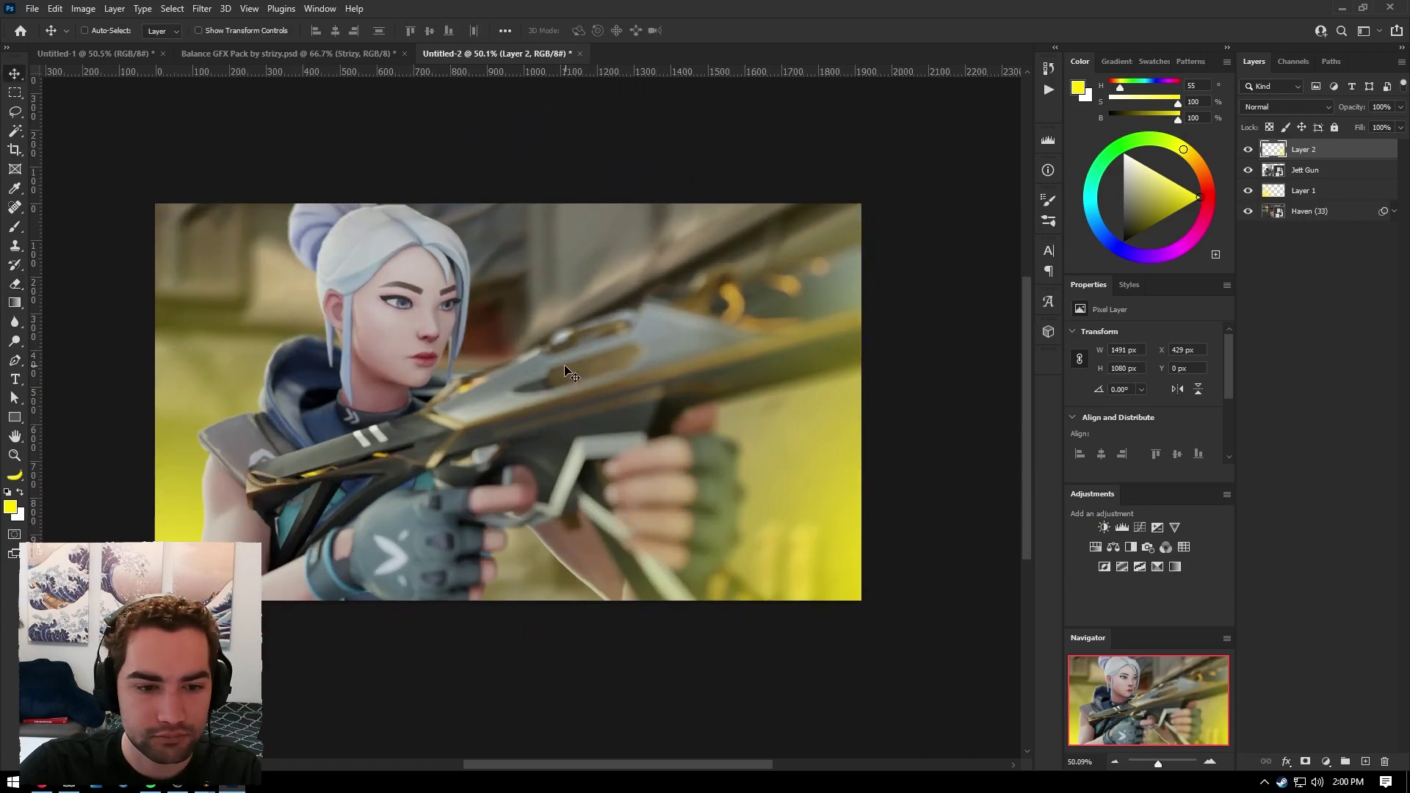
Set the blend mode of Layer 2 to Screen
scroll(492, 362, "up", 1, "alt")
scroll(492, 362, "up", 1, "alt")
scroll(614, 359, "down", 1, "alt")
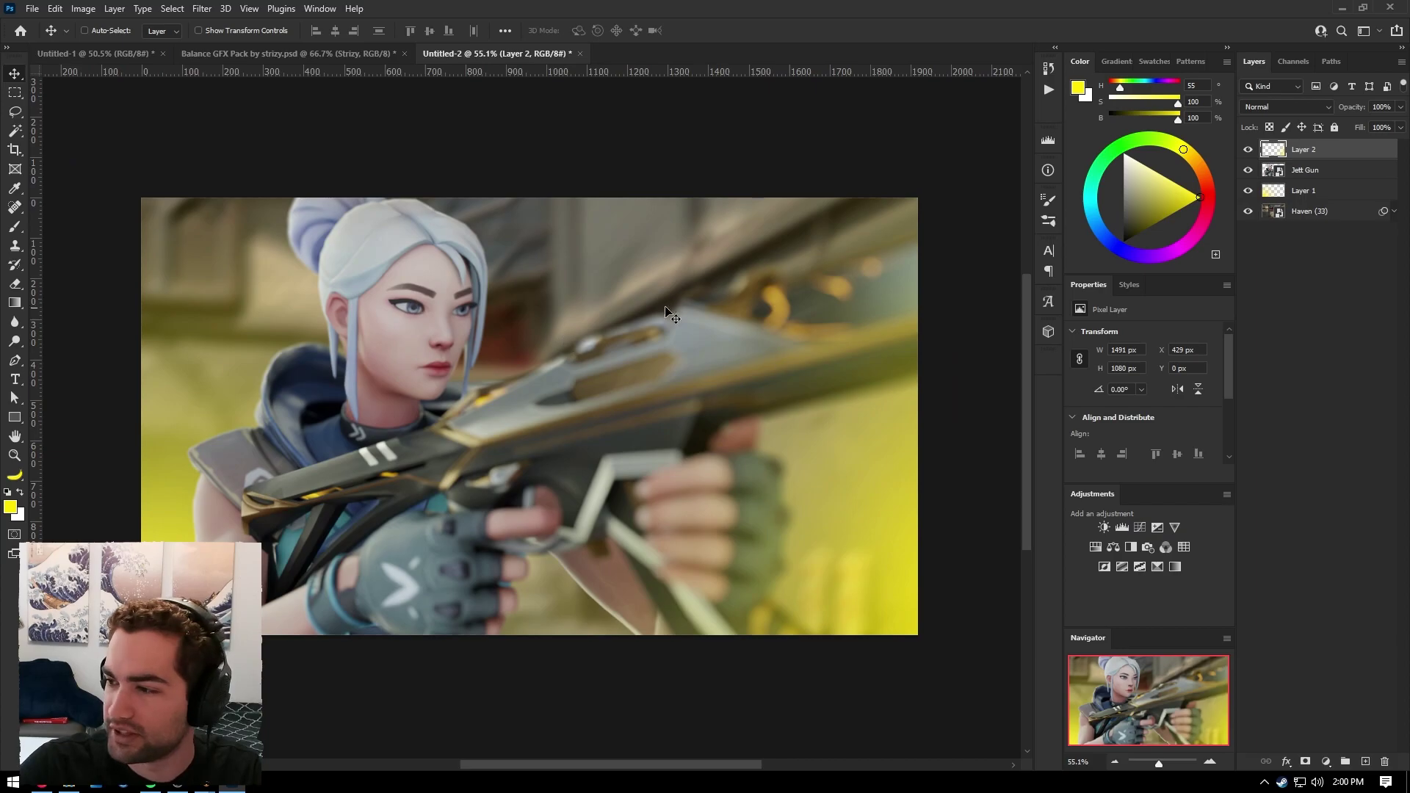
left_click_drag(576, 297, 635, 321)
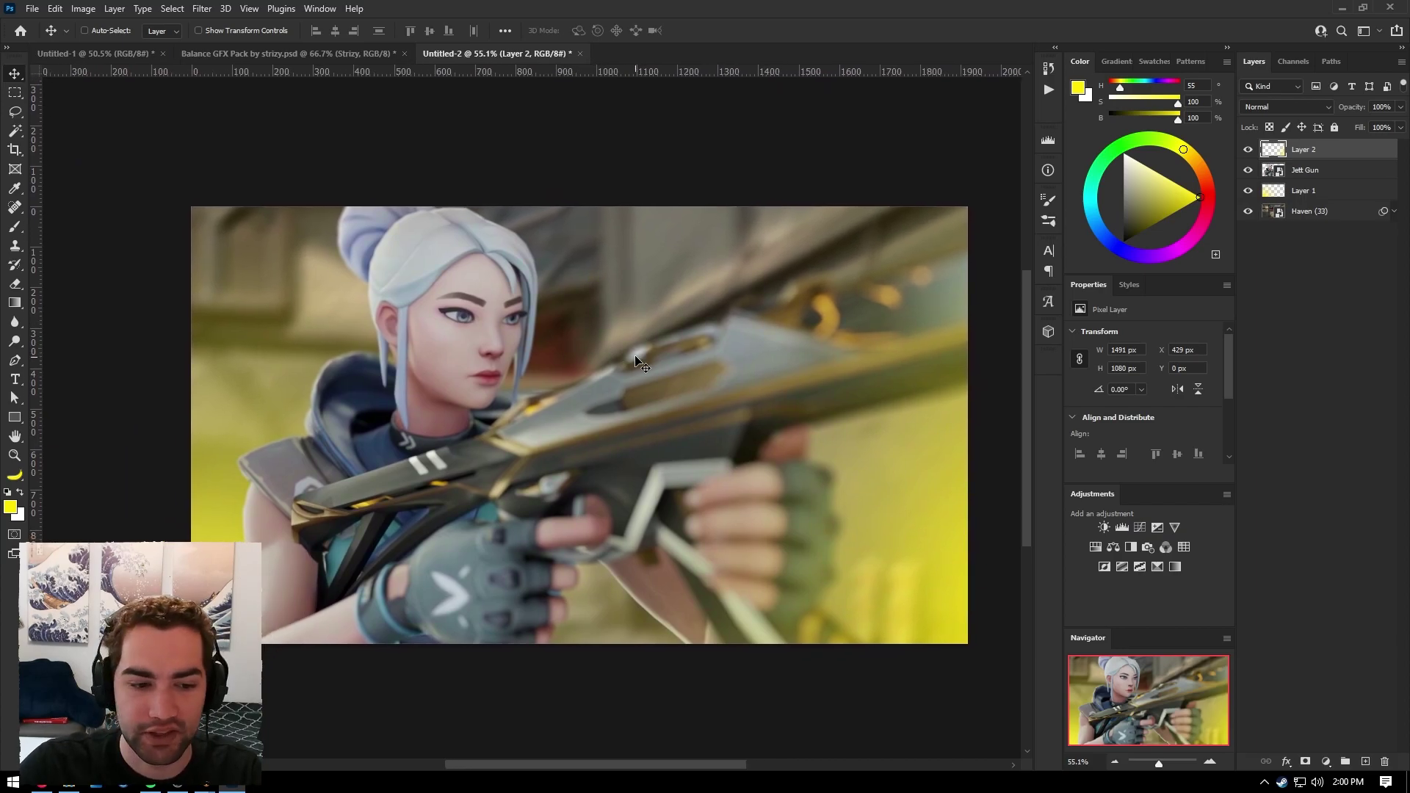
scroll(636, 360, "up", 1, "alt")
left_click(1289, 106)
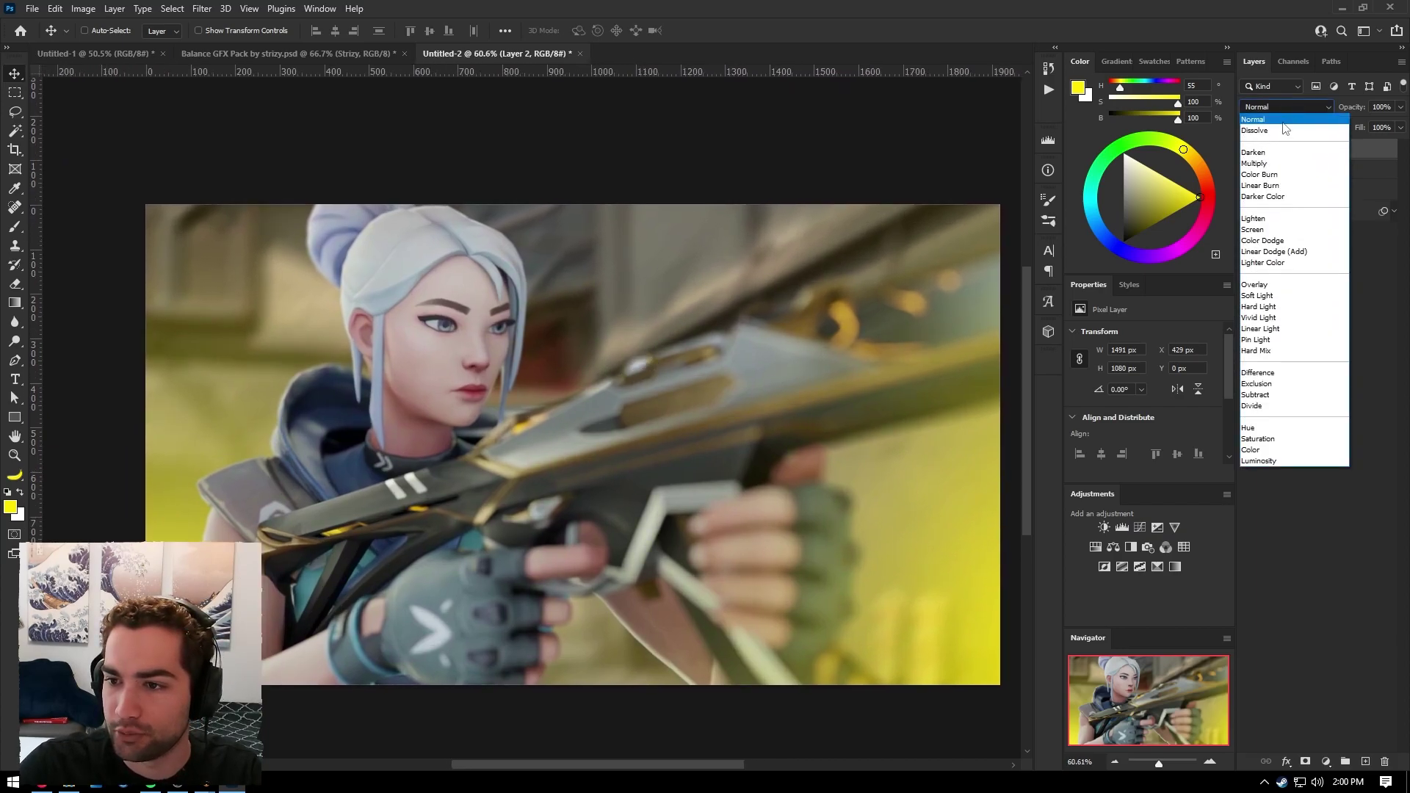
left_click(1264, 231)
Open the Camera Raw Filter on the Jett Gun layer and show the before and after views side by side
scroll(527, 374, "down", 2, "alt")
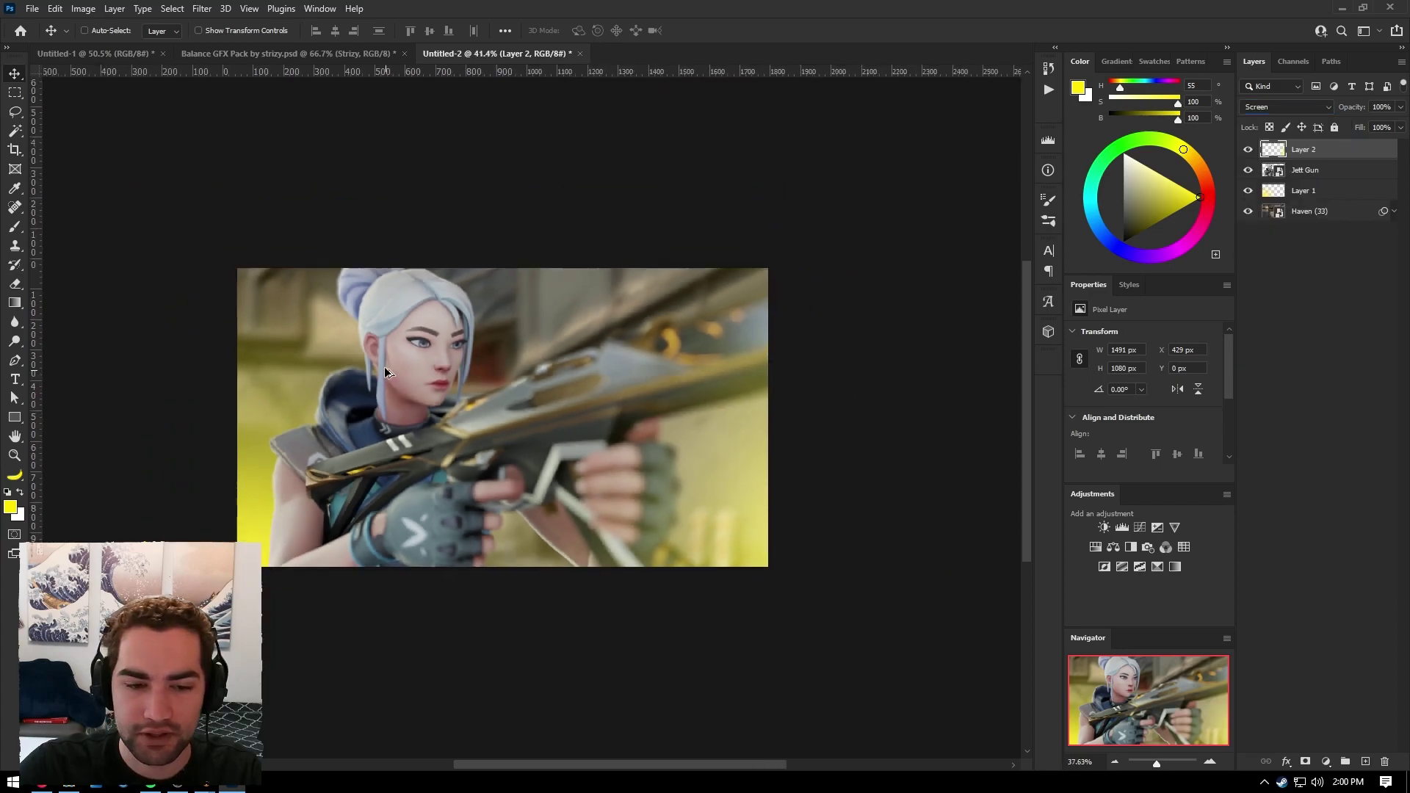
scroll(500, 353, "up", 2, "alt")
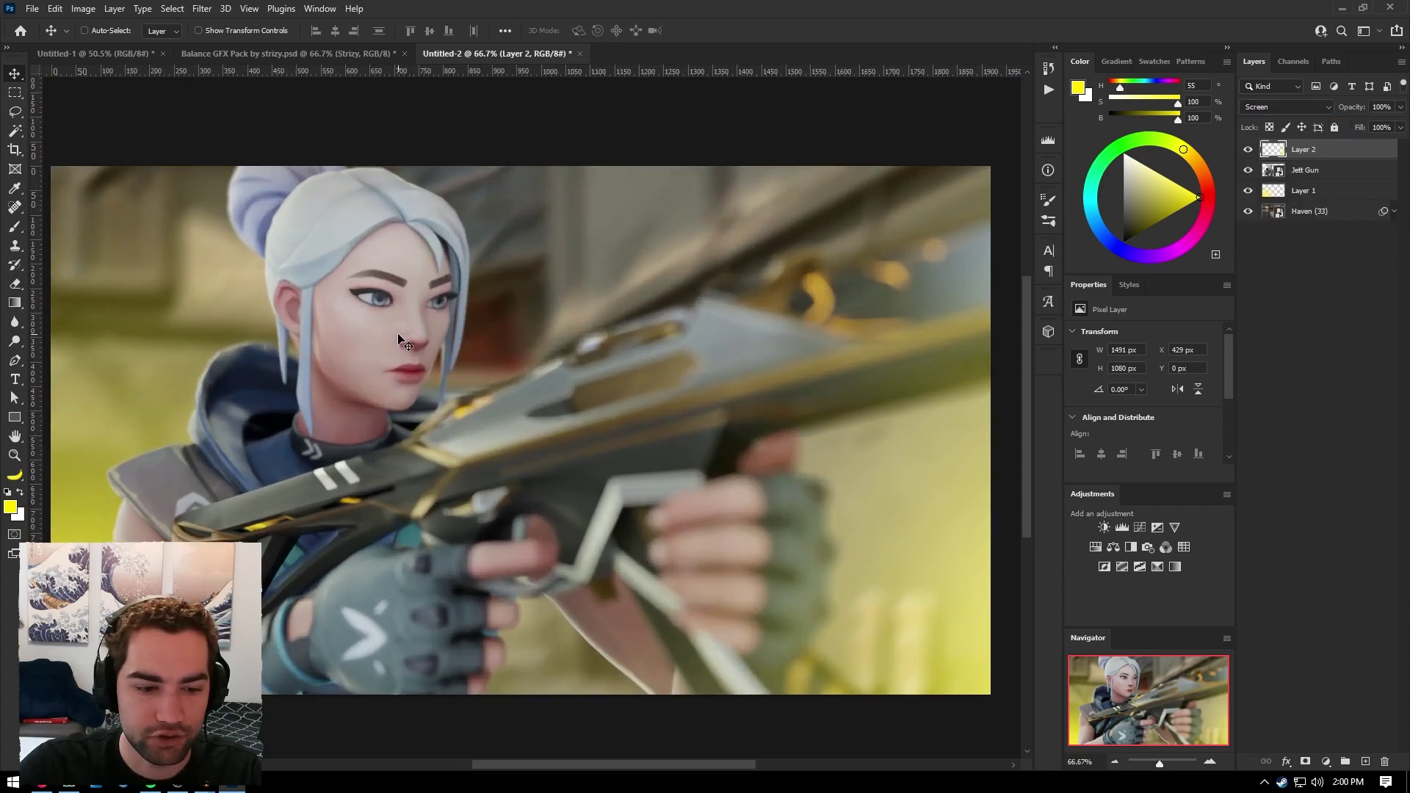
scroll(411, 345, "up", 1)
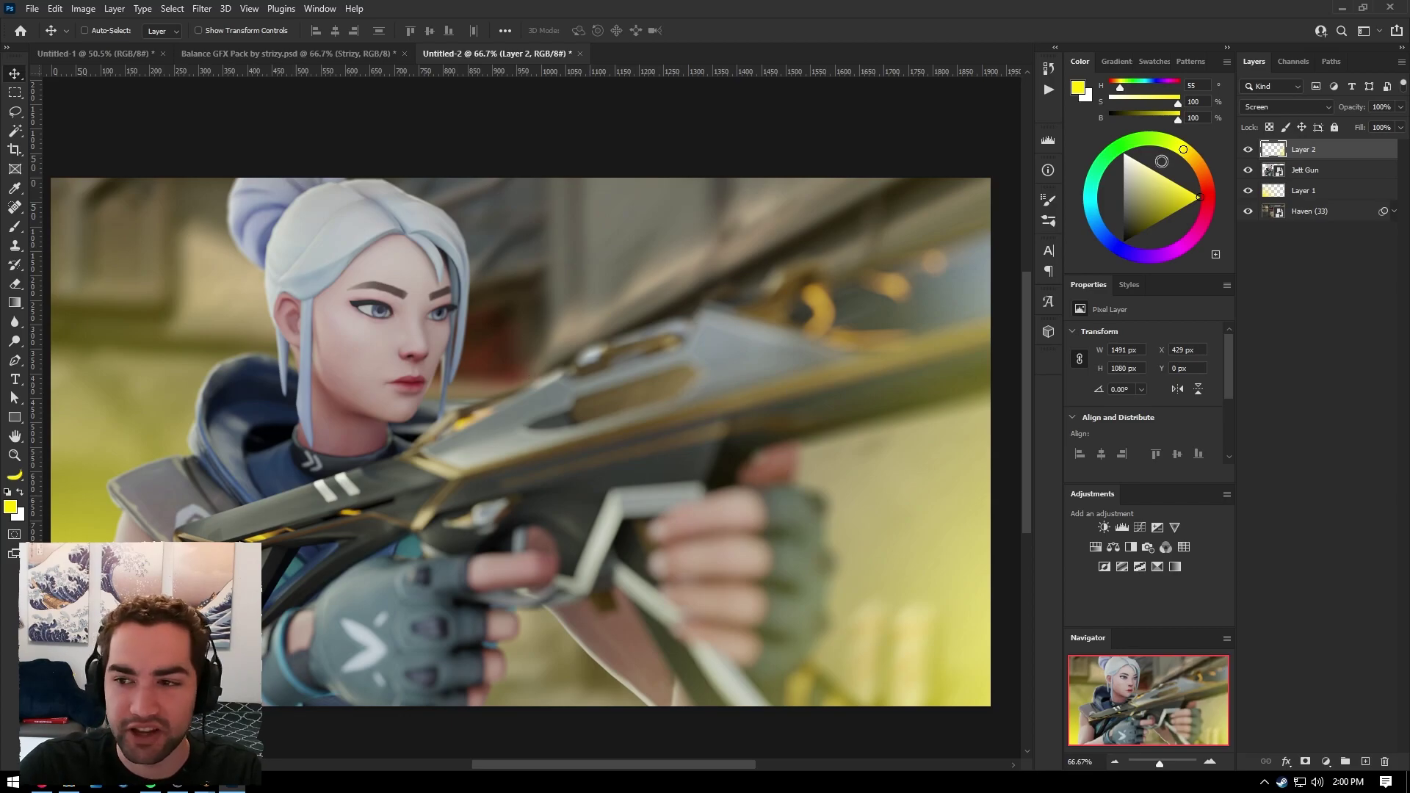
left_click(1325, 175)
left_click(202, 8)
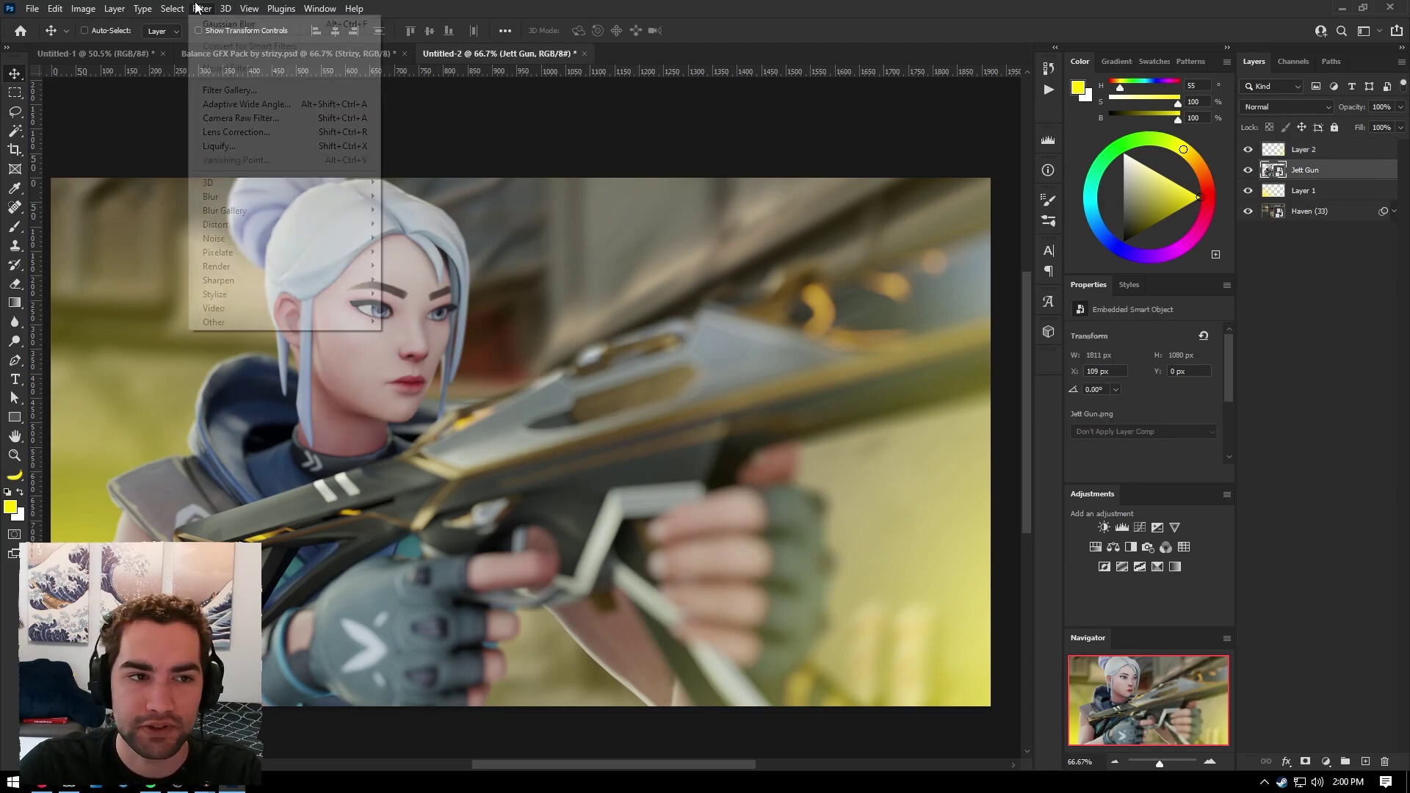
left_click(241, 120)
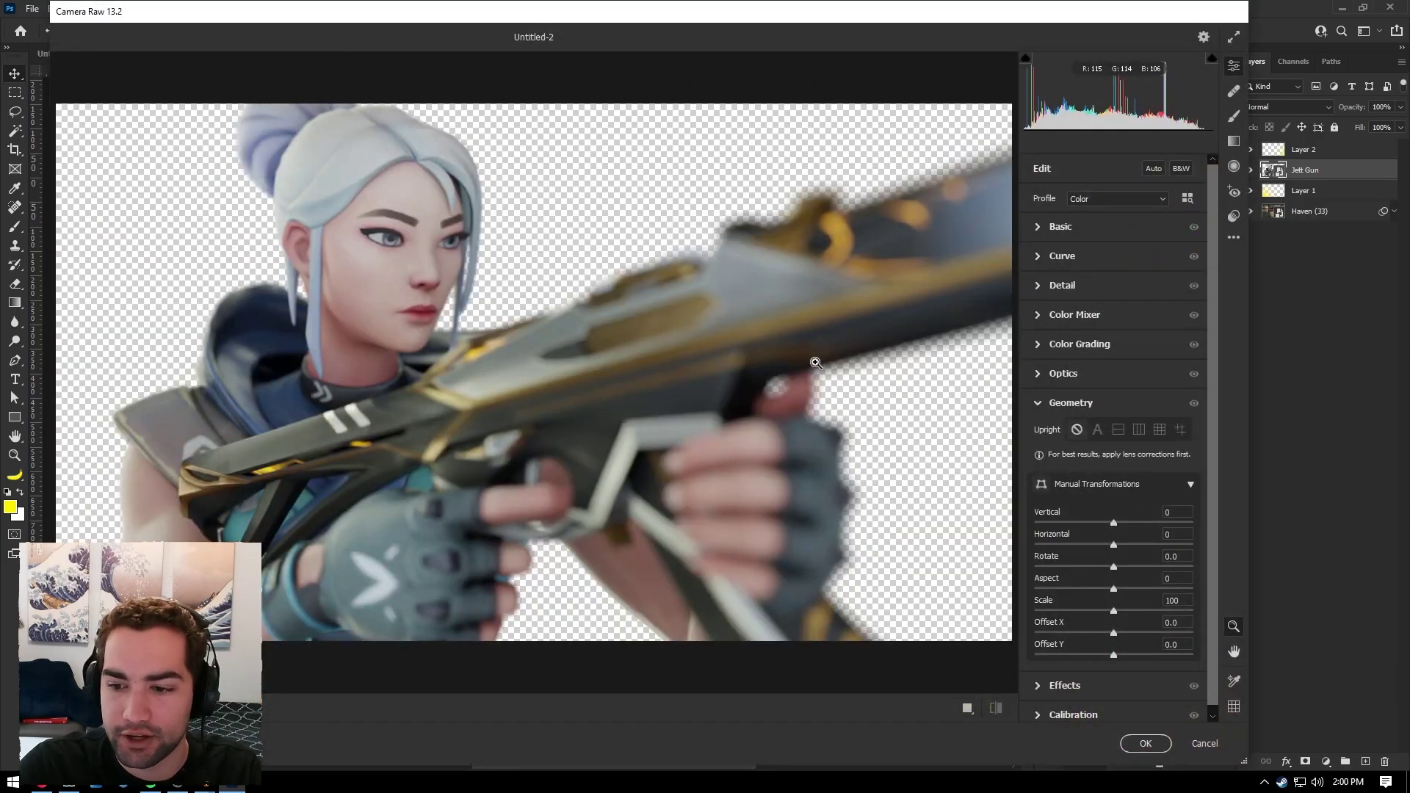
left_click(1045, 227)
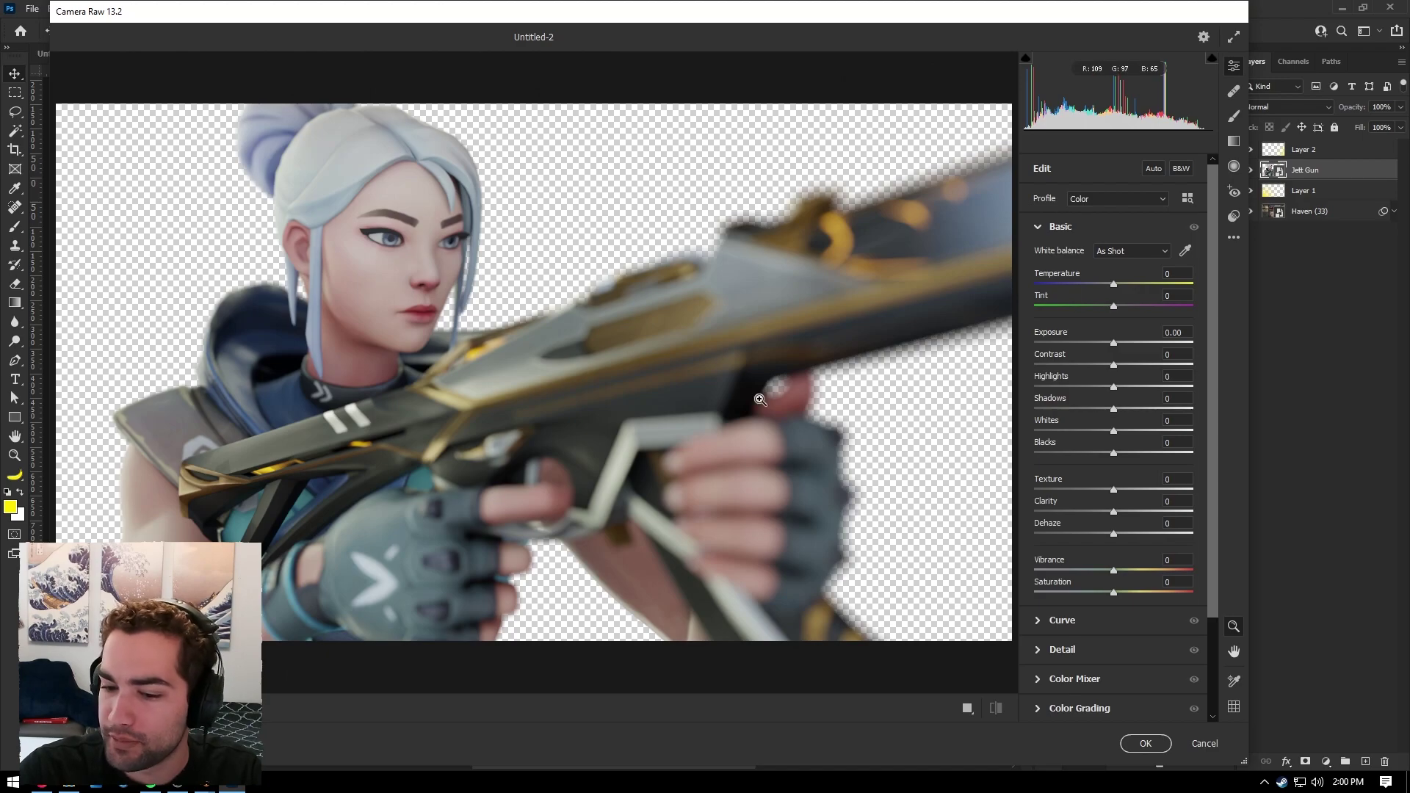
left_click(967, 709)
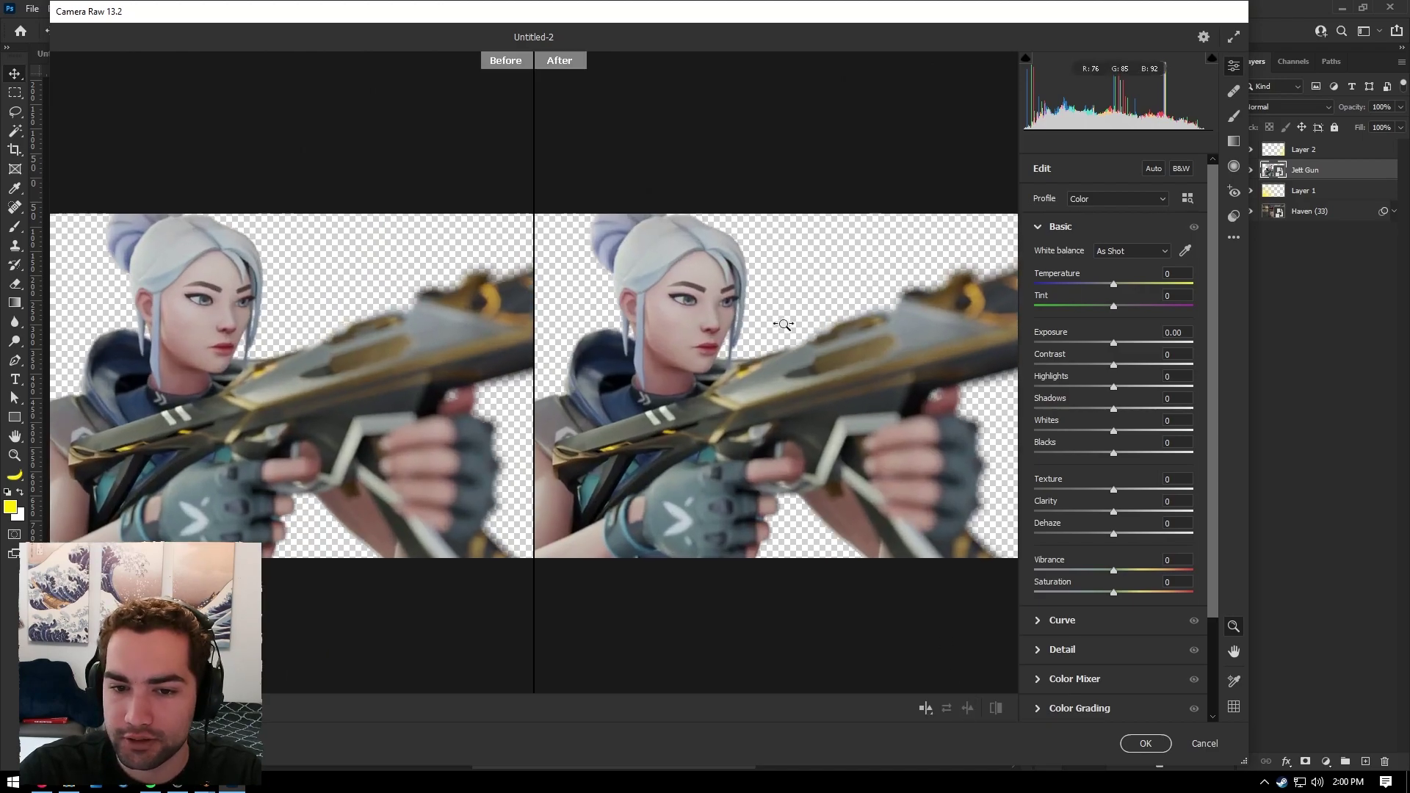
left_click_drag(783, 324, 817, 325)
left_click_drag(760, 364, 812, 344)
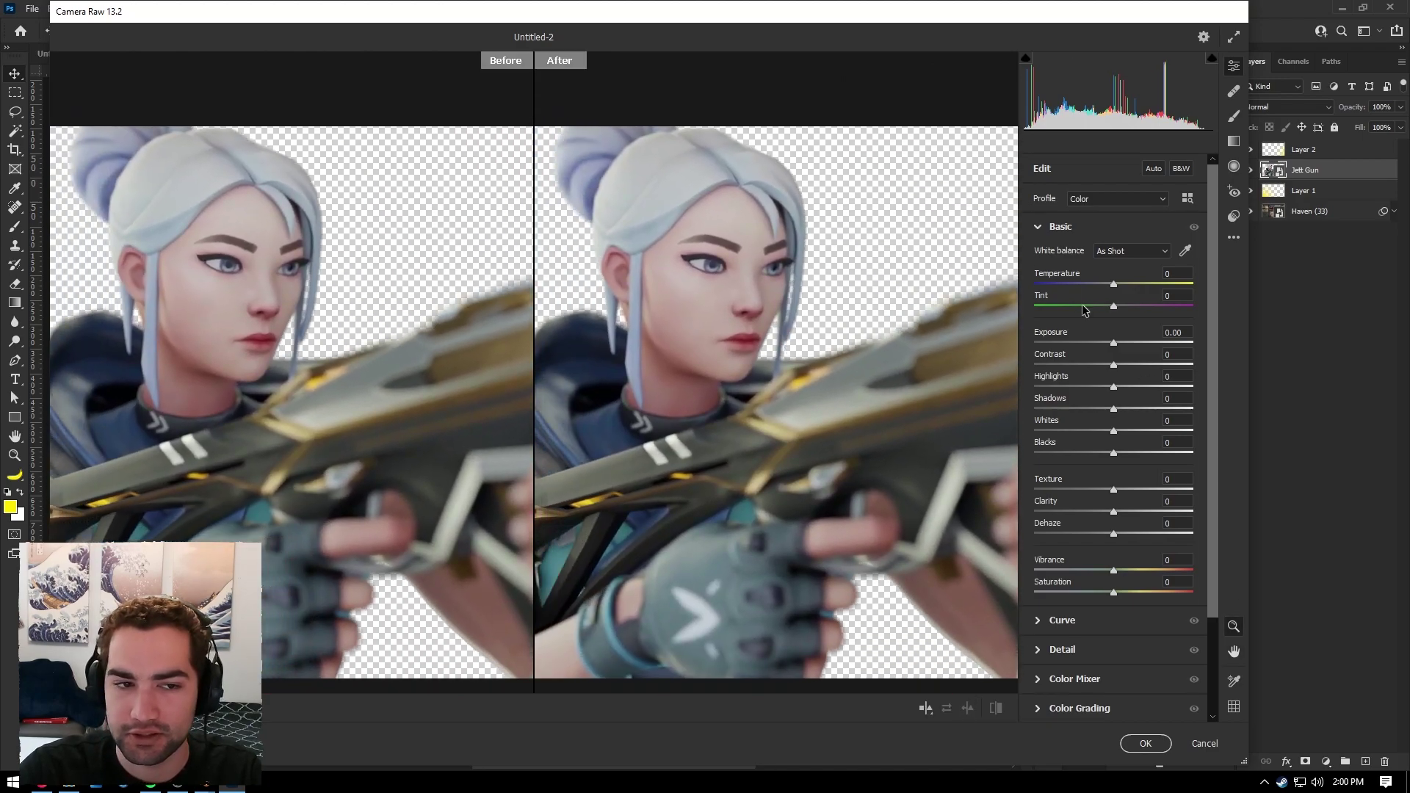
Set Exposure to +0.30, Contrast +16, Highlights +11, Shadows -15, Whites +13 and Blacks -12 for the character
left_click_drag(1114, 347, 1119, 348)
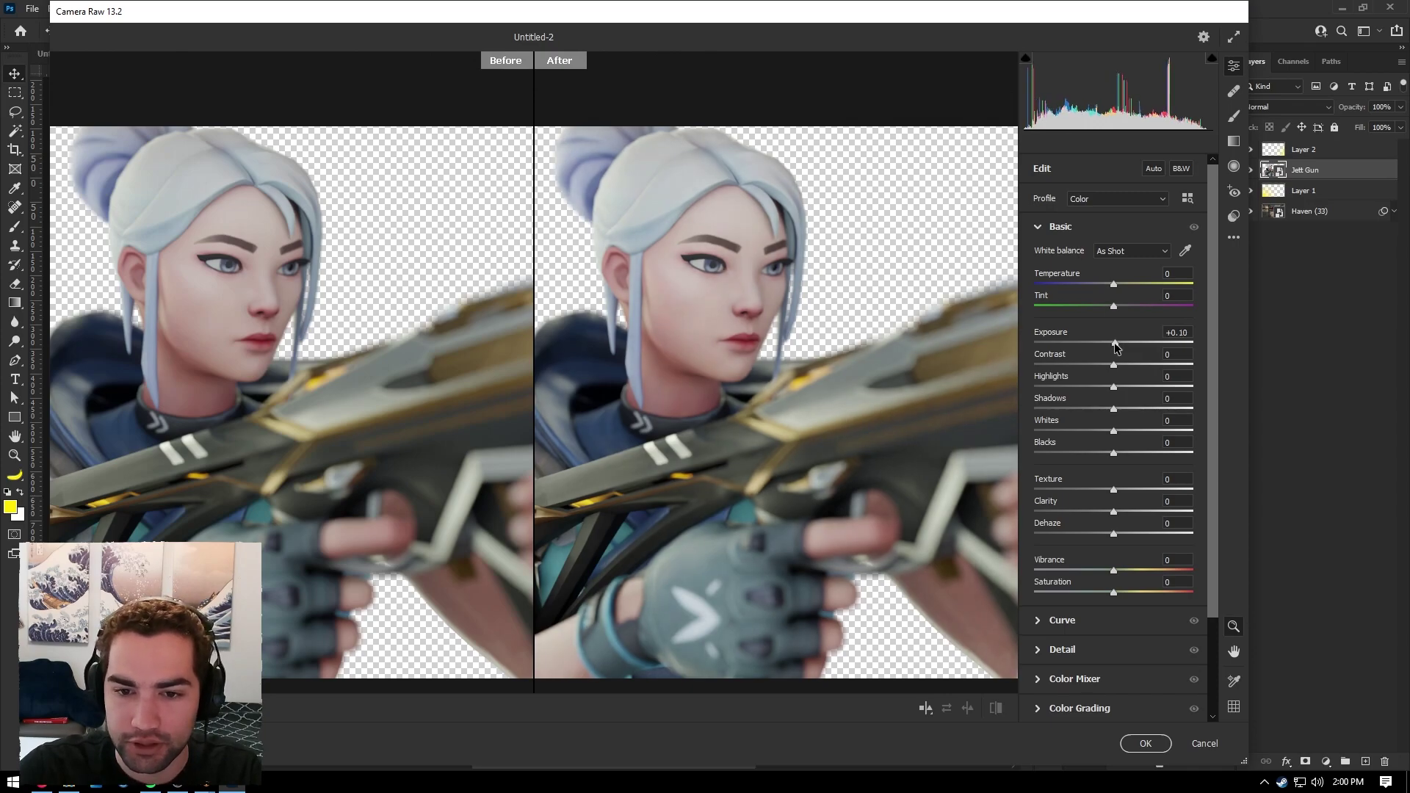
left_click_drag(703, 558, 726, 560)
left_click_drag(1113, 365, 1099, 391)
scroll(1111, 460, "down", 2)
double_click(1100, 383)
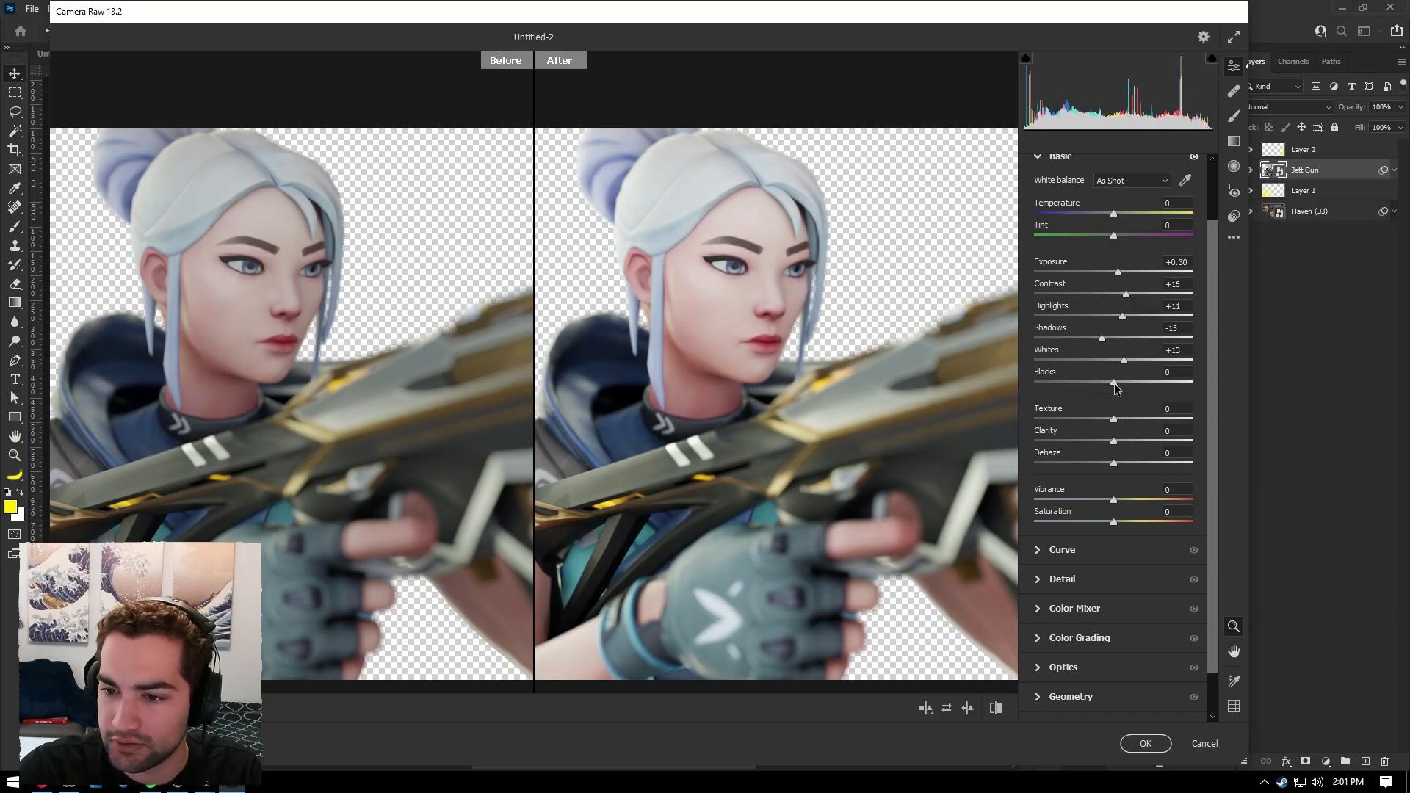
left_click_drag(1115, 390, 1107, 390)
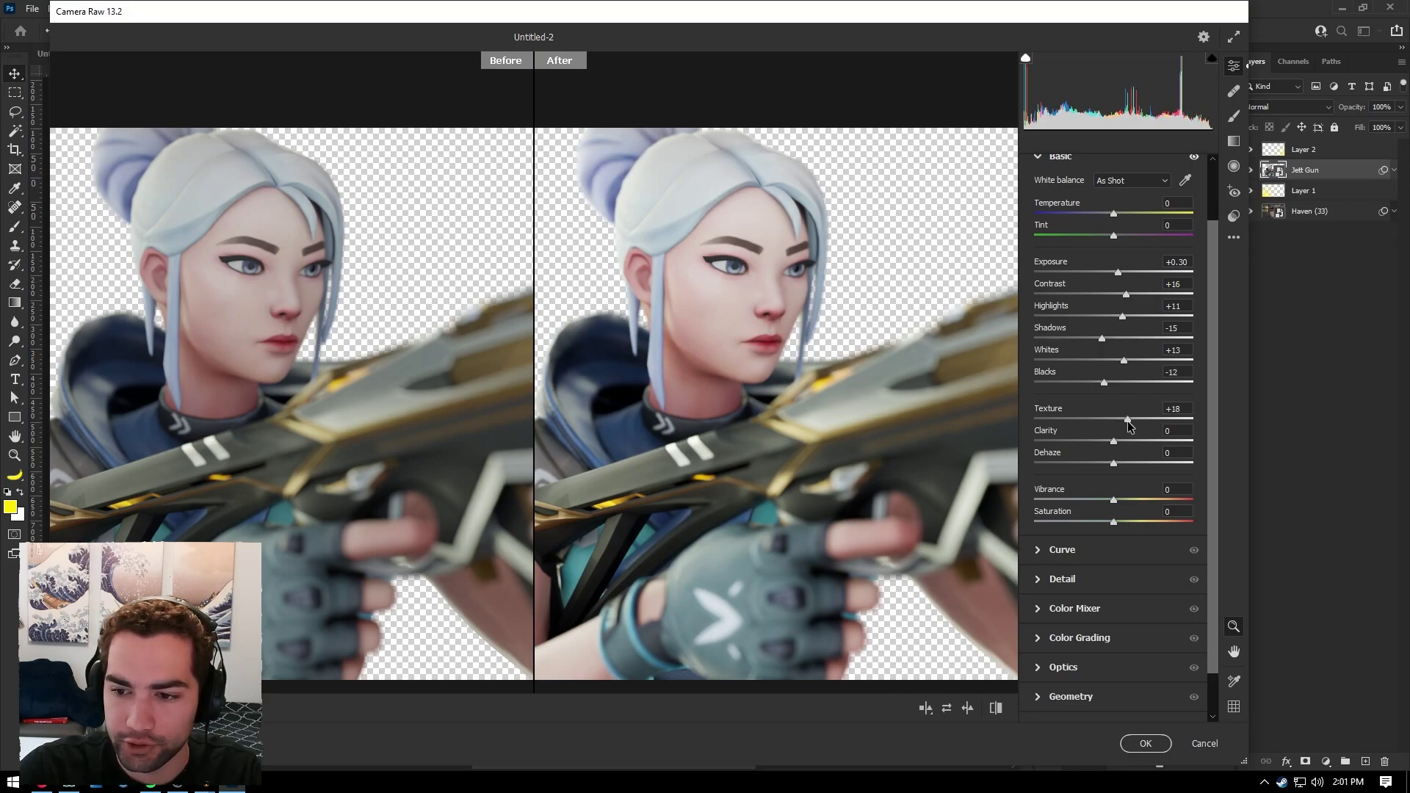
Set the character's Texture to +26 and Clarity to +20
left_click_drag(1139, 422, 1140, 422)
left_click(730, 209)
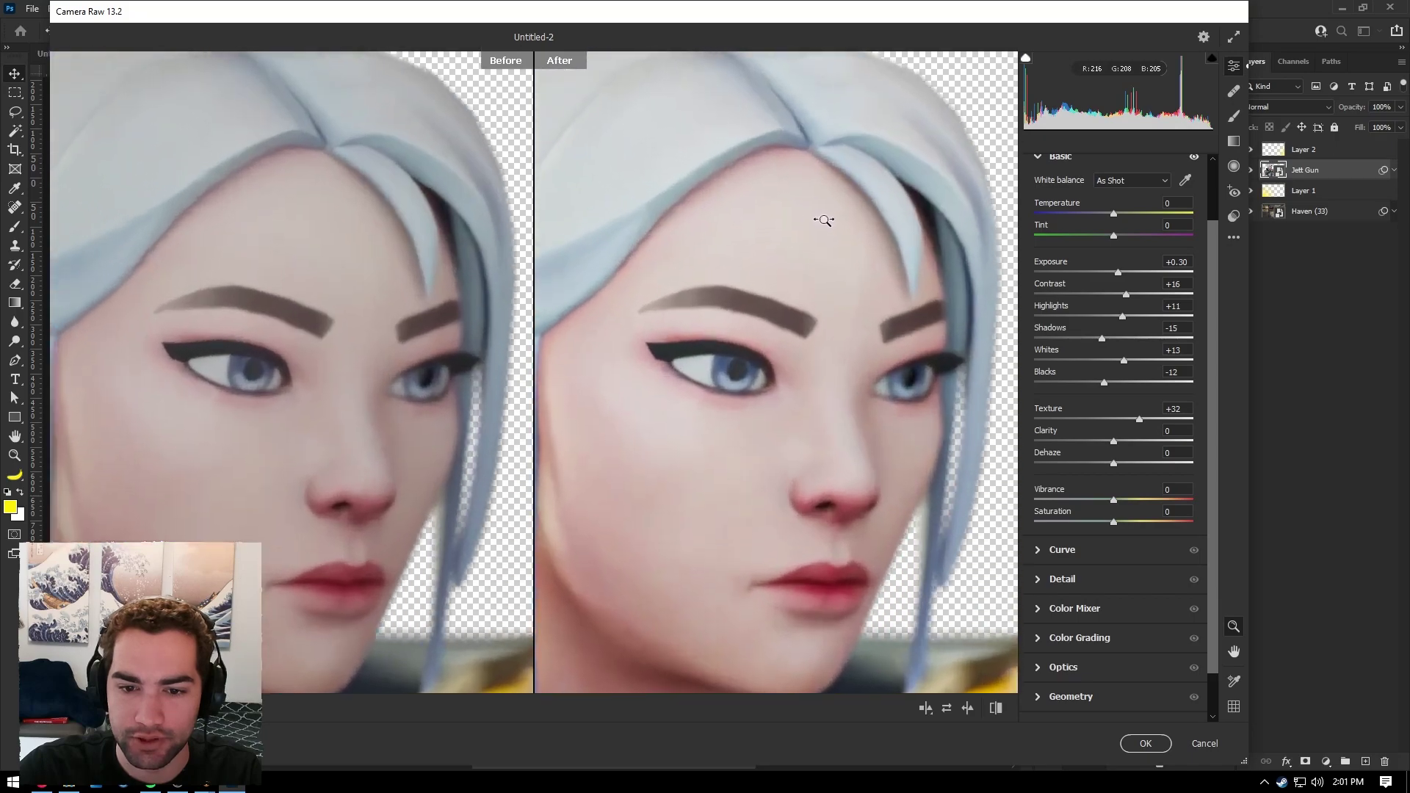
mouse_move(1150, 426)
left_mouse_down()
mouse_move(1178, 431)
mouse_move(1127, 435)
mouse_move(1188, 433)
mouse_move(1130, 446)
left_mouse_up()
scroll(846, 479, "down", 3)
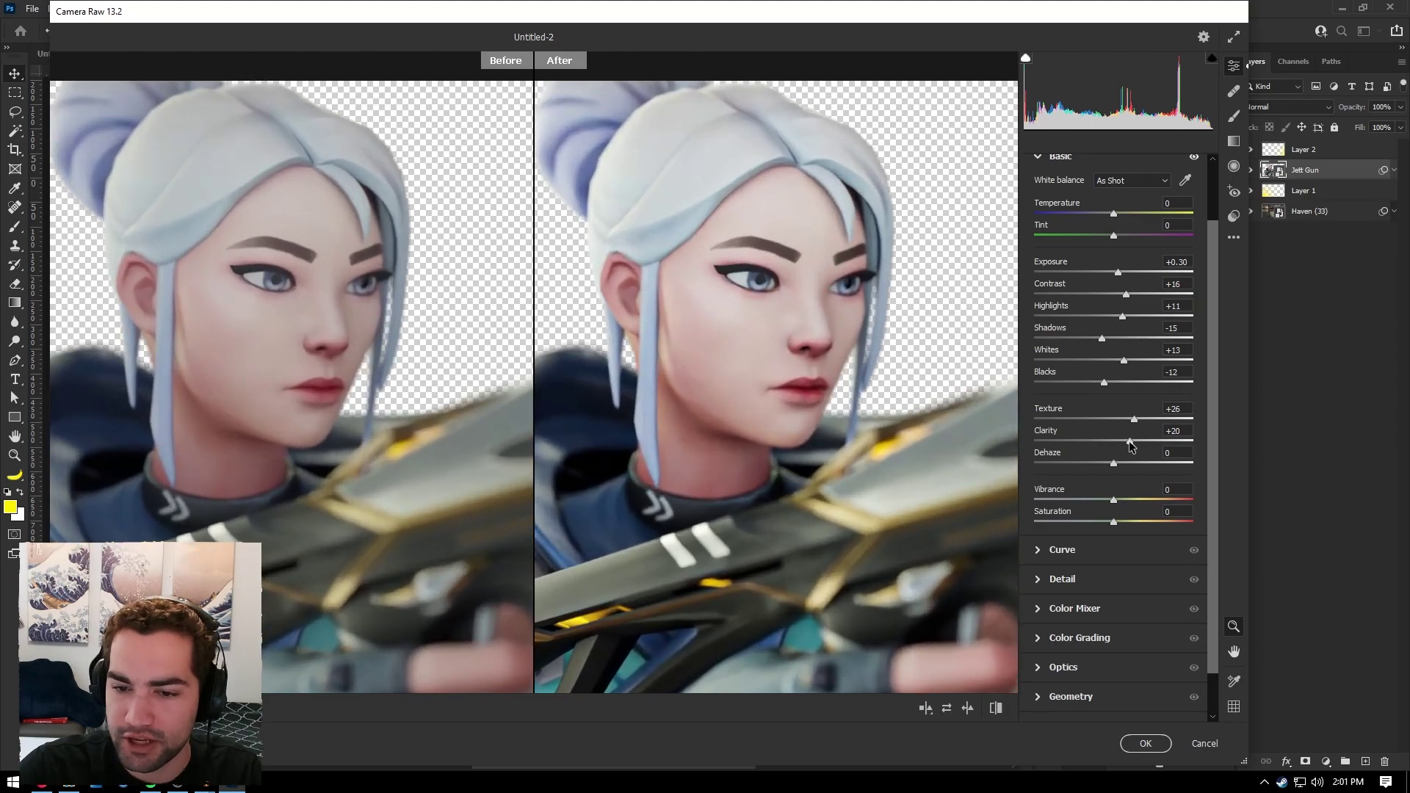
Try the character's Clarity at +100 and undo that change
left_click_drag(1131, 445, 1227, 448)
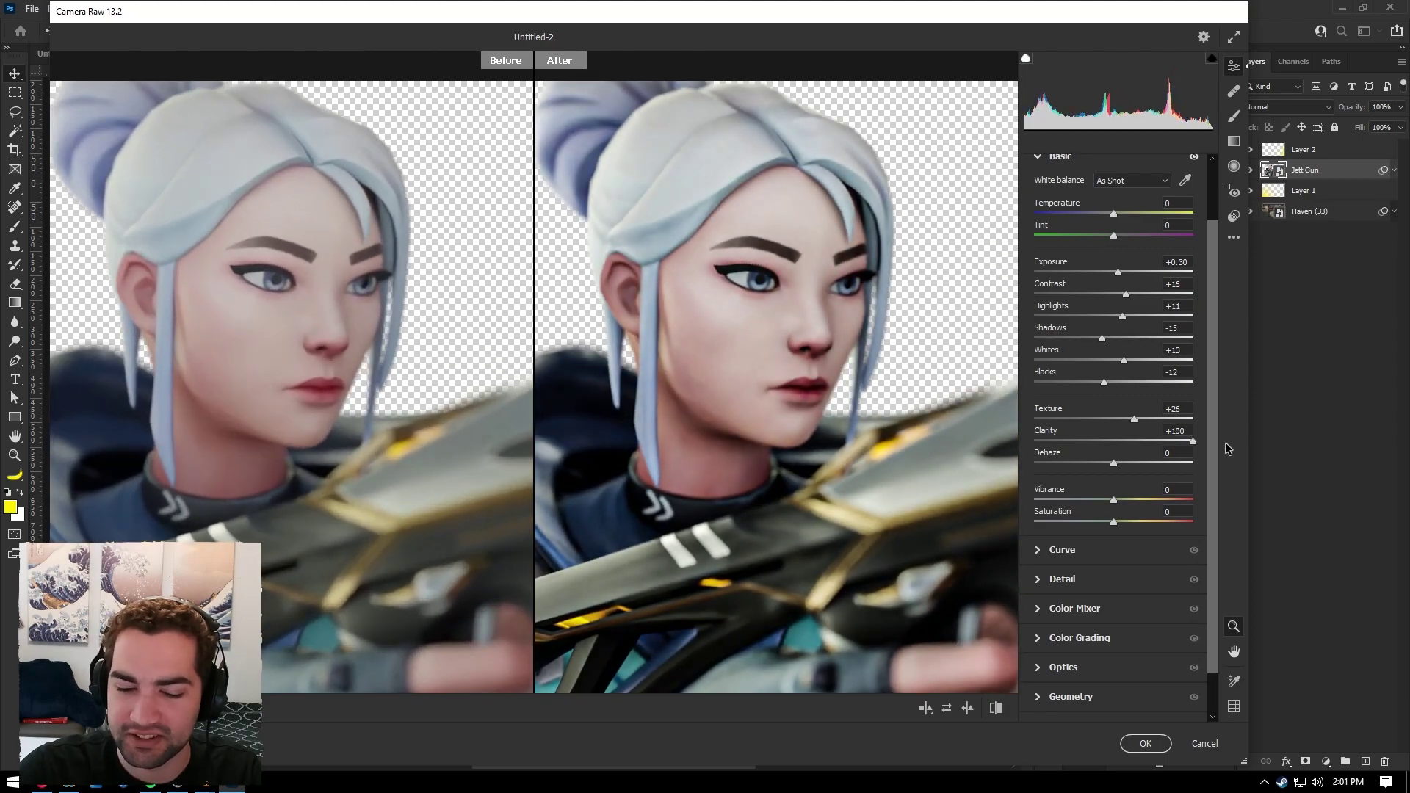
scroll(675, 390, "down", 3)
left_click_drag(675, 391, 804, 416)
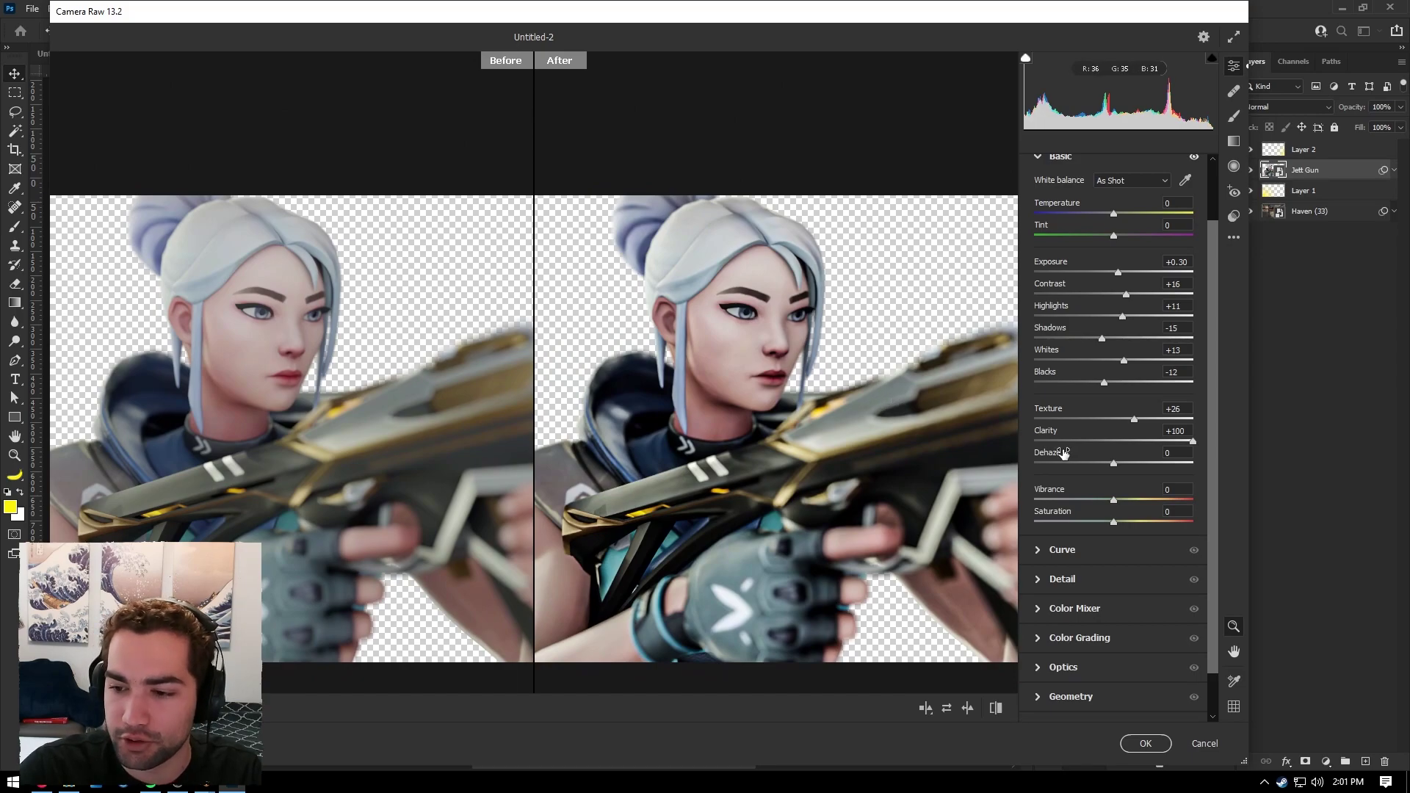
key("ctrl+z")
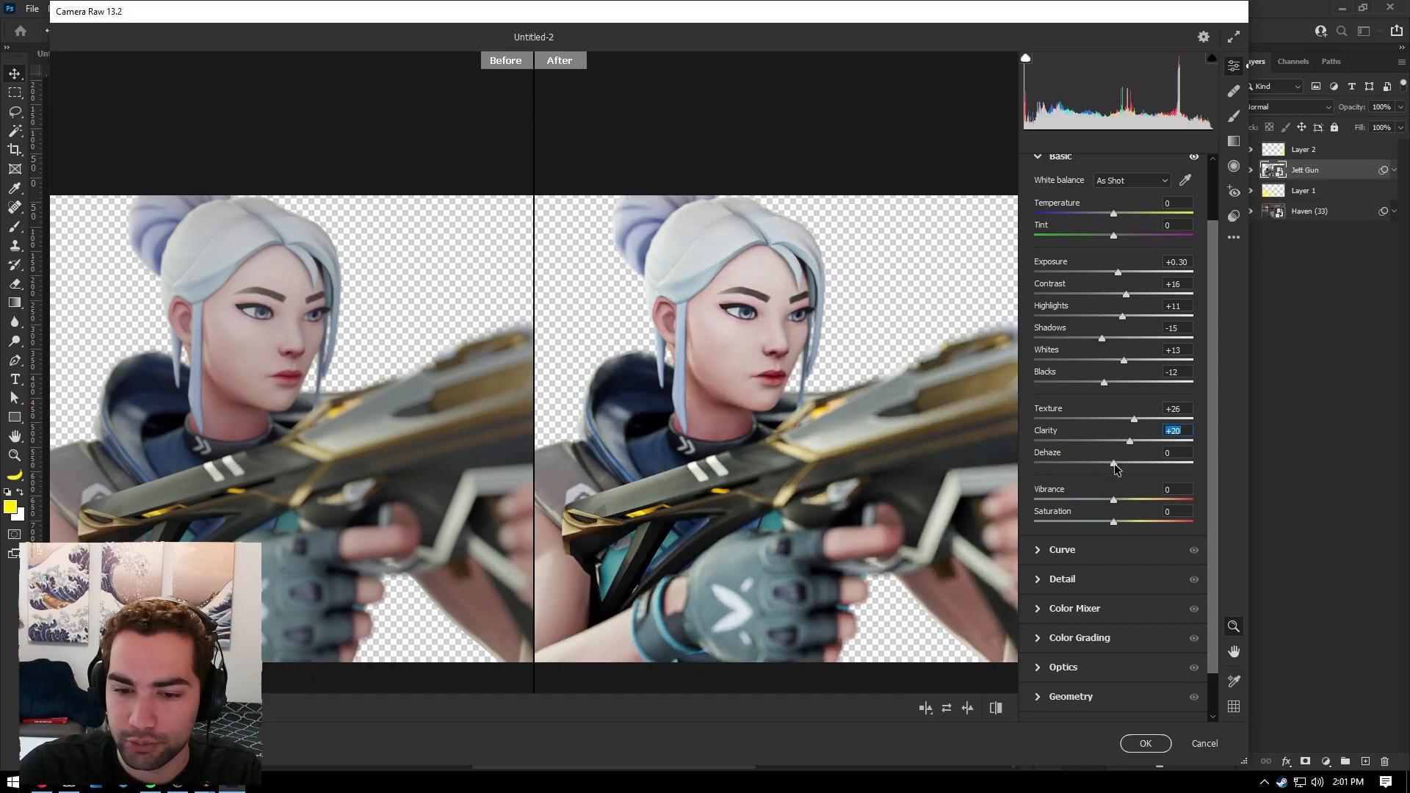
Set Dehaze to +8, Vibrance to +31 and Saturation to +20, and compare the character before and after
scroll(863, 328, "up", 1)
mouse_move(1113, 464)
left_mouse_down()
mouse_move(1146, 471)
mouse_move(1121, 476)
left_mouse_up()
scroll(925, 461, "down", 3)
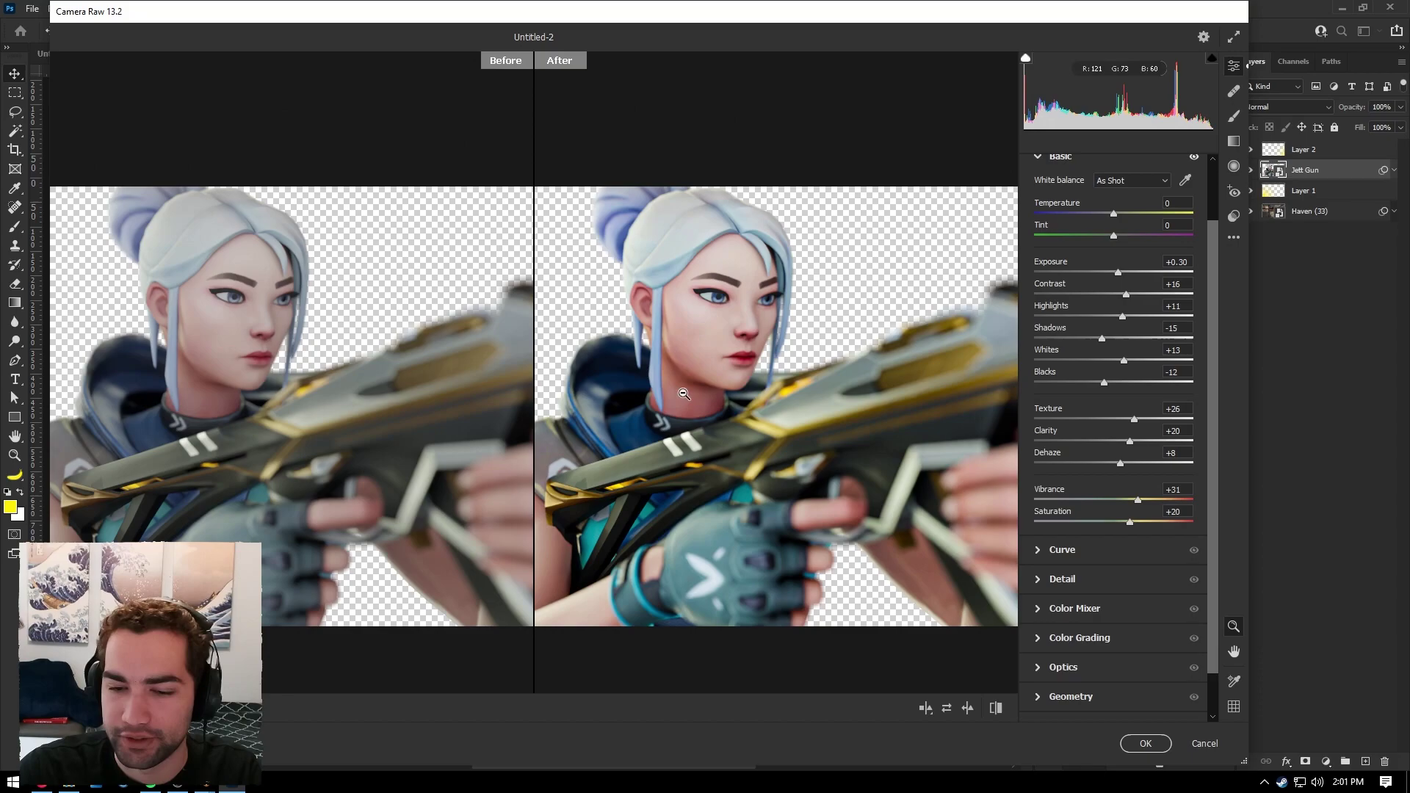
key("space")
mouse_move(703, 341)
left_mouse_down()
mouse_move(814, 334)
mouse_move(602, 331)
mouse_move(726, 336)
left_mouse_up()
left_click(727, 335)
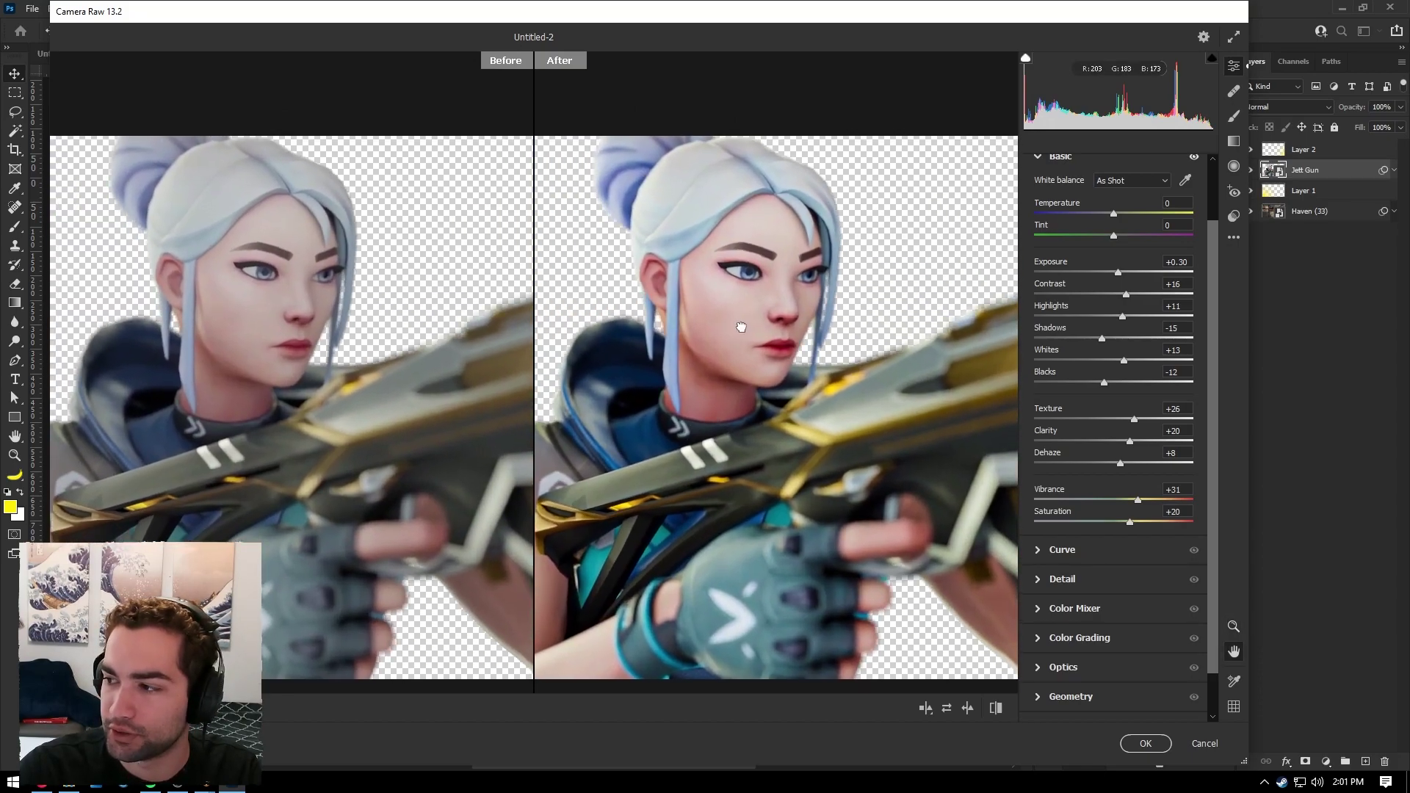
scroll(708, 465, "down", 3, "alt")
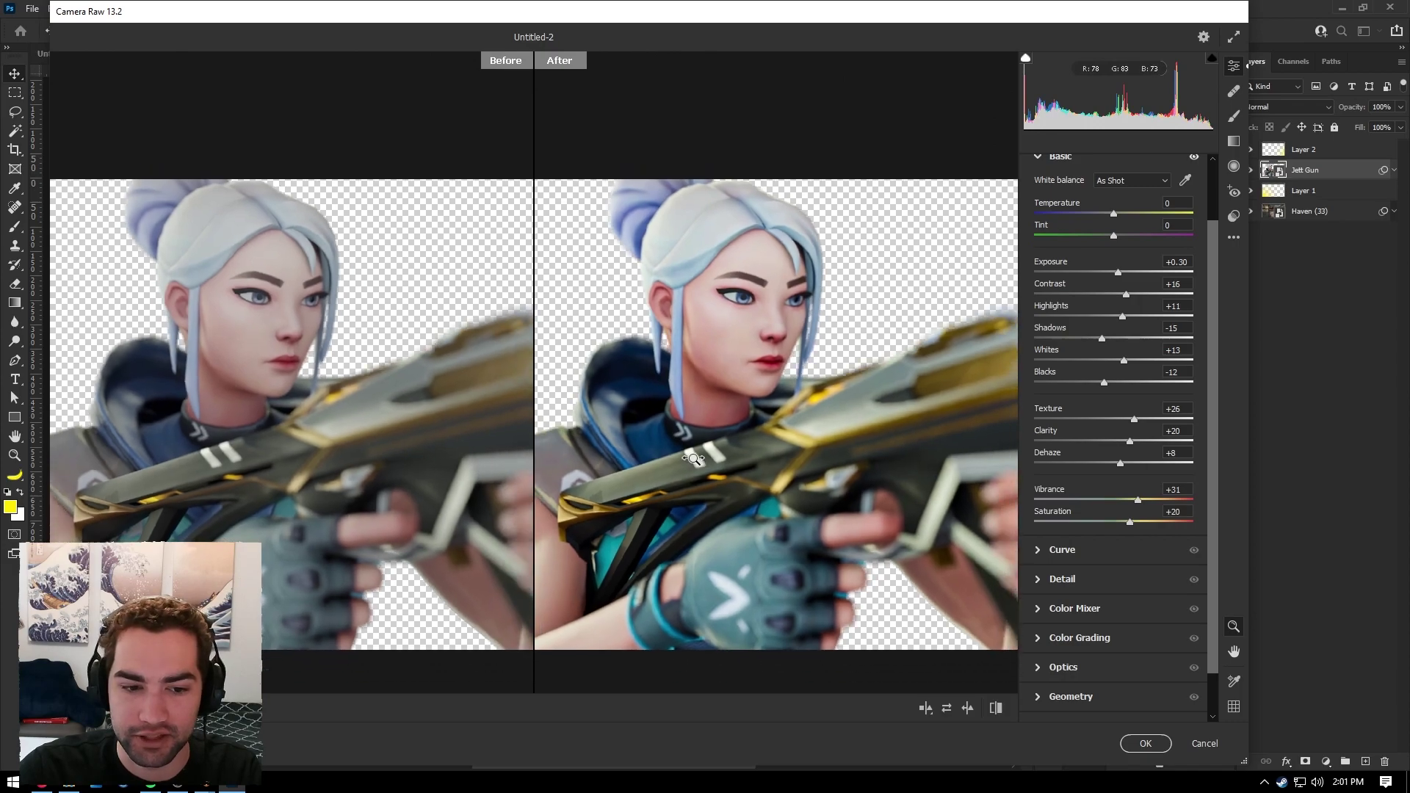
key("space")
left_click_drag(786, 447, 768, 451)
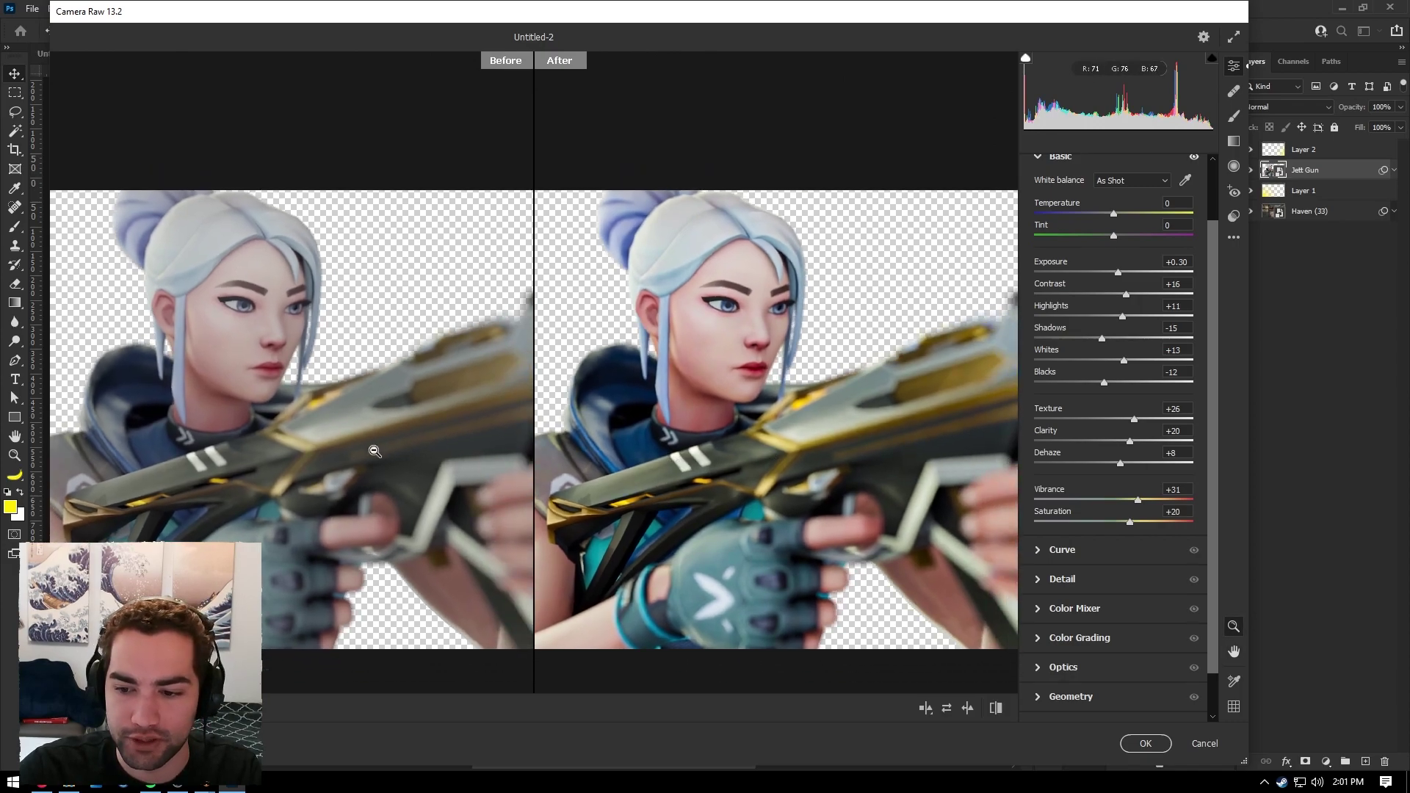
Set the character's Sharpening to 15 in the Detail settings
left_click(1045, 580)
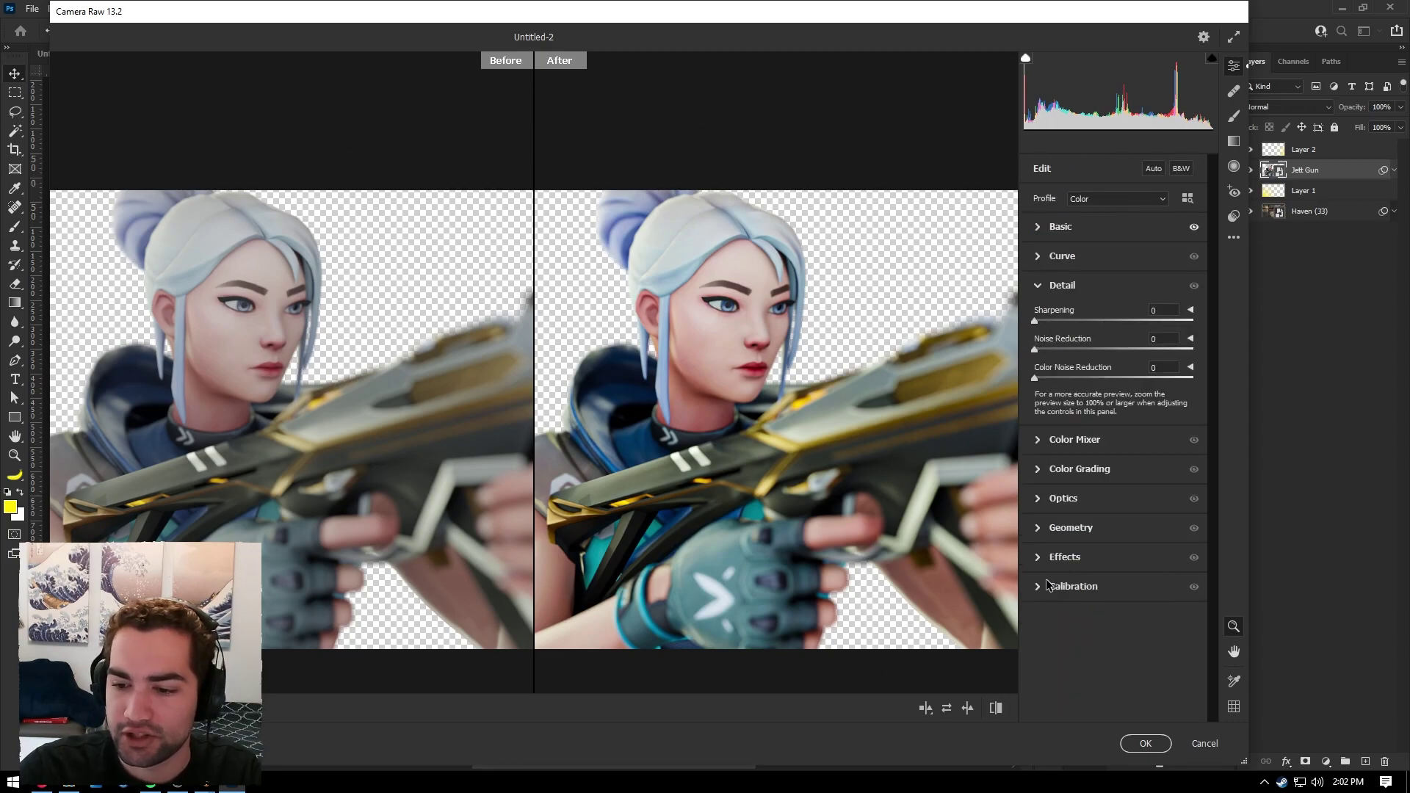
scroll(755, 333, "up", 2, "alt")
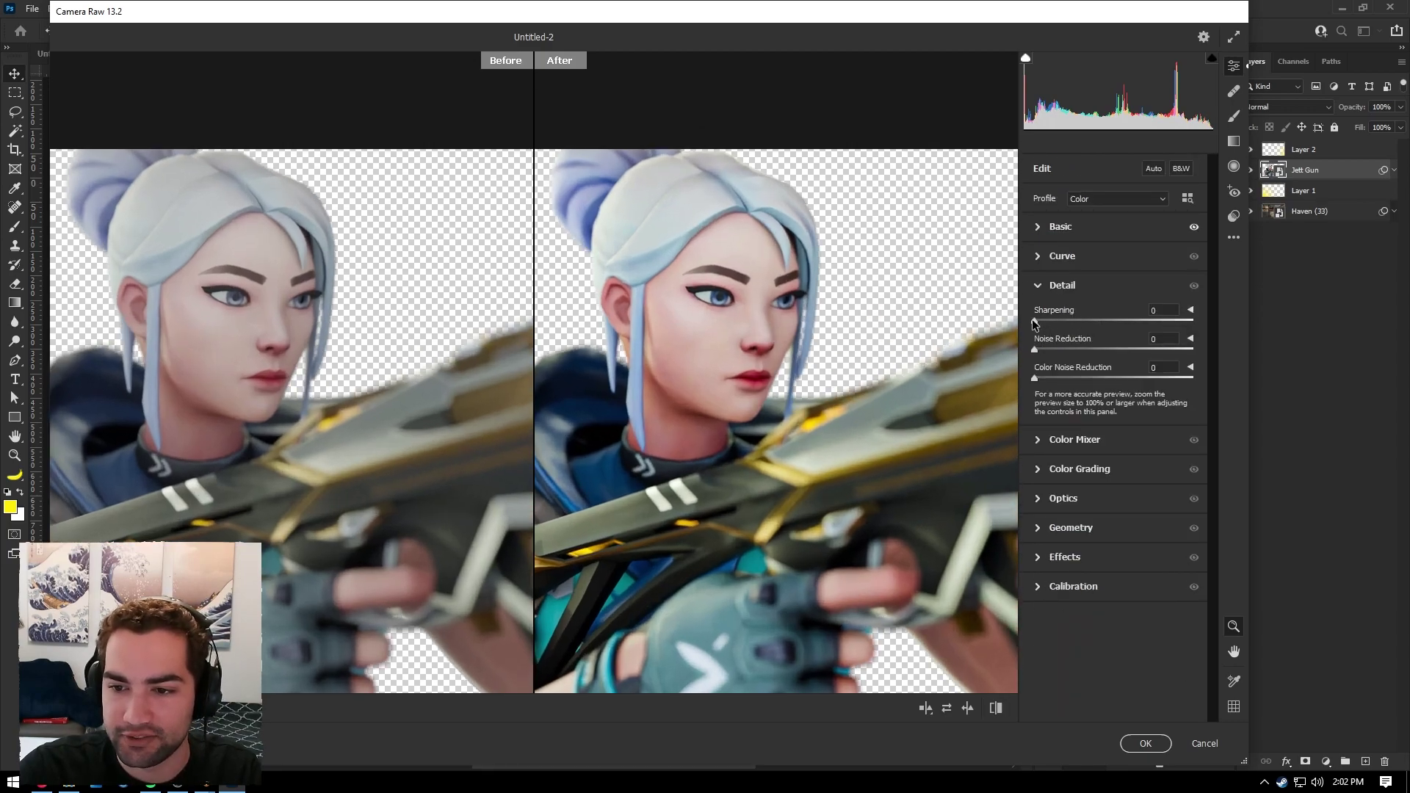
left_click_drag(1046, 323, 1050, 325)
scroll(749, 393, "up", 3)
scroll(746, 396, "down", 2)
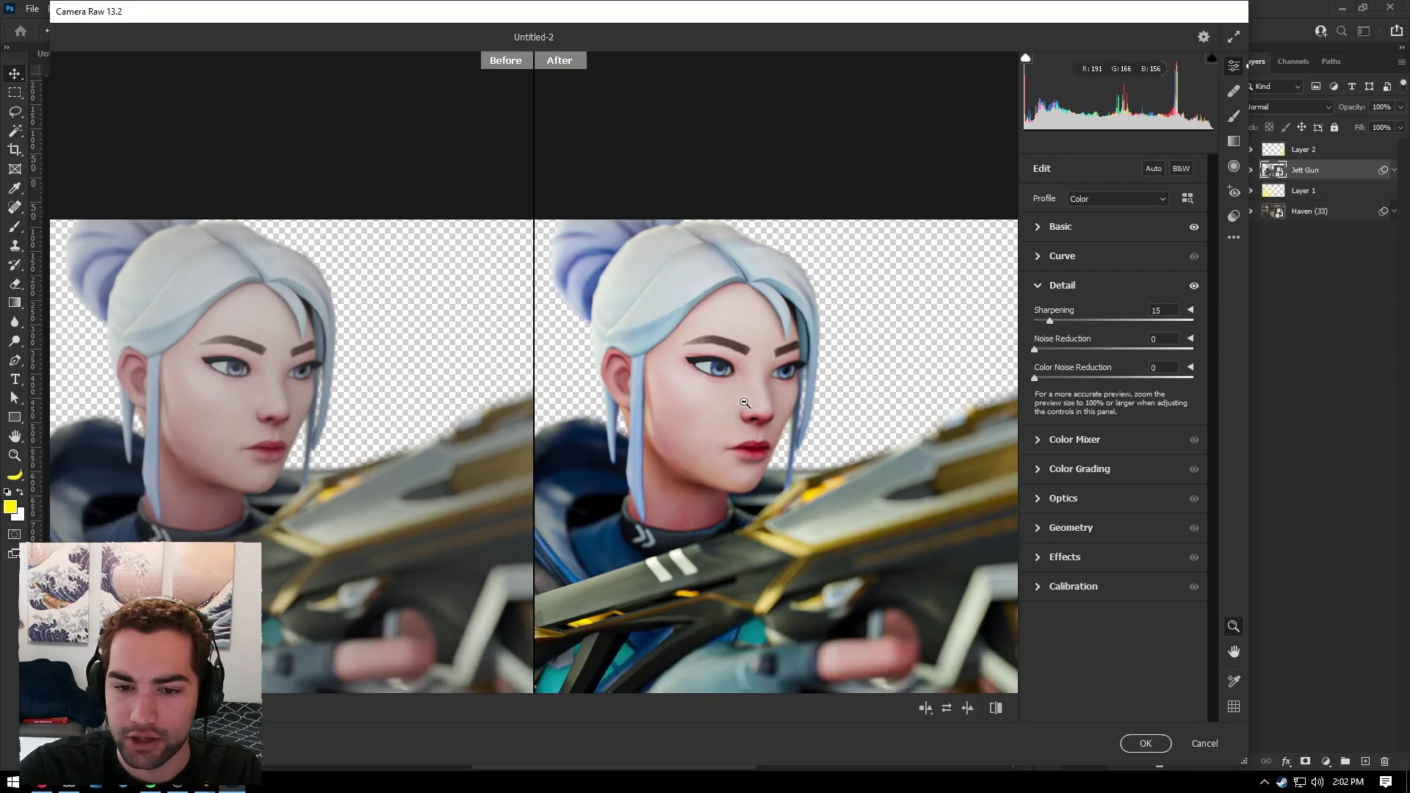
Compare weak and strong noise reduction on the face and gun, and settle on Noise Reduction 9 and Color Noise Reduction 11
scroll(763, 367, "up", 1, "alt")
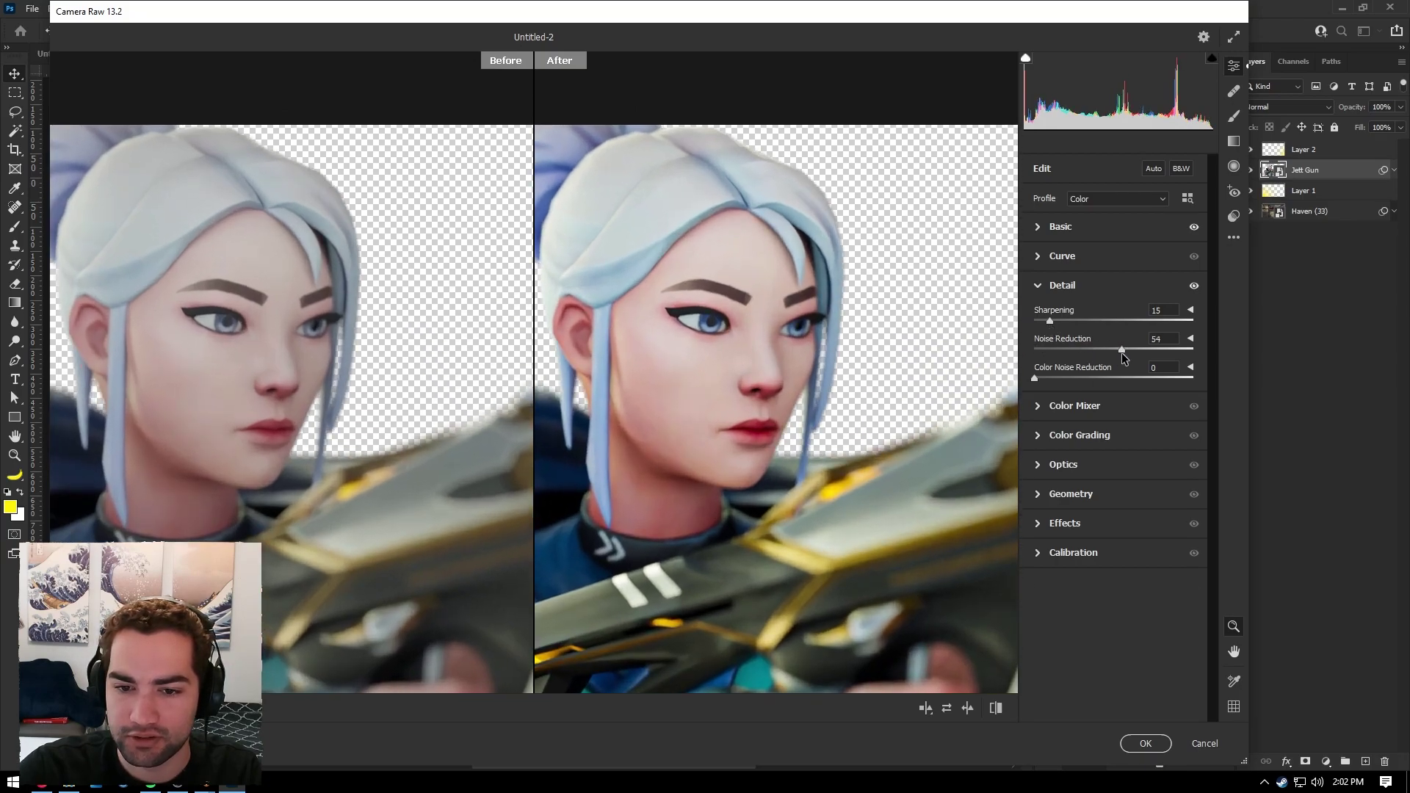
scroll(757, 408, "down", 3, "alt")
left_click_drag(813, 409, 845, 326)
scroll(764, 358, "up", 1, "alt")
scroll(845, 325, "up", 2)
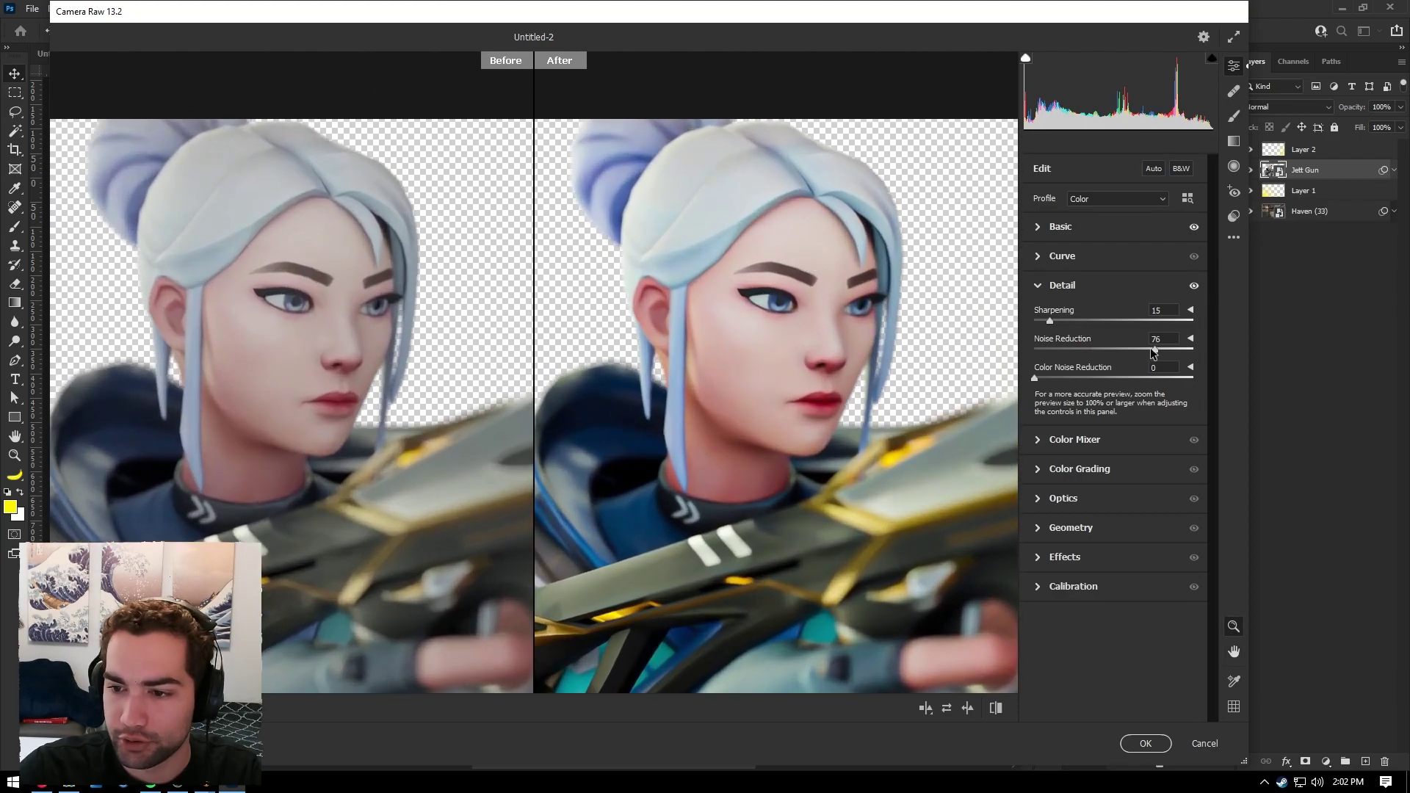
left_click_drag(1035, 349, 1174, 350)
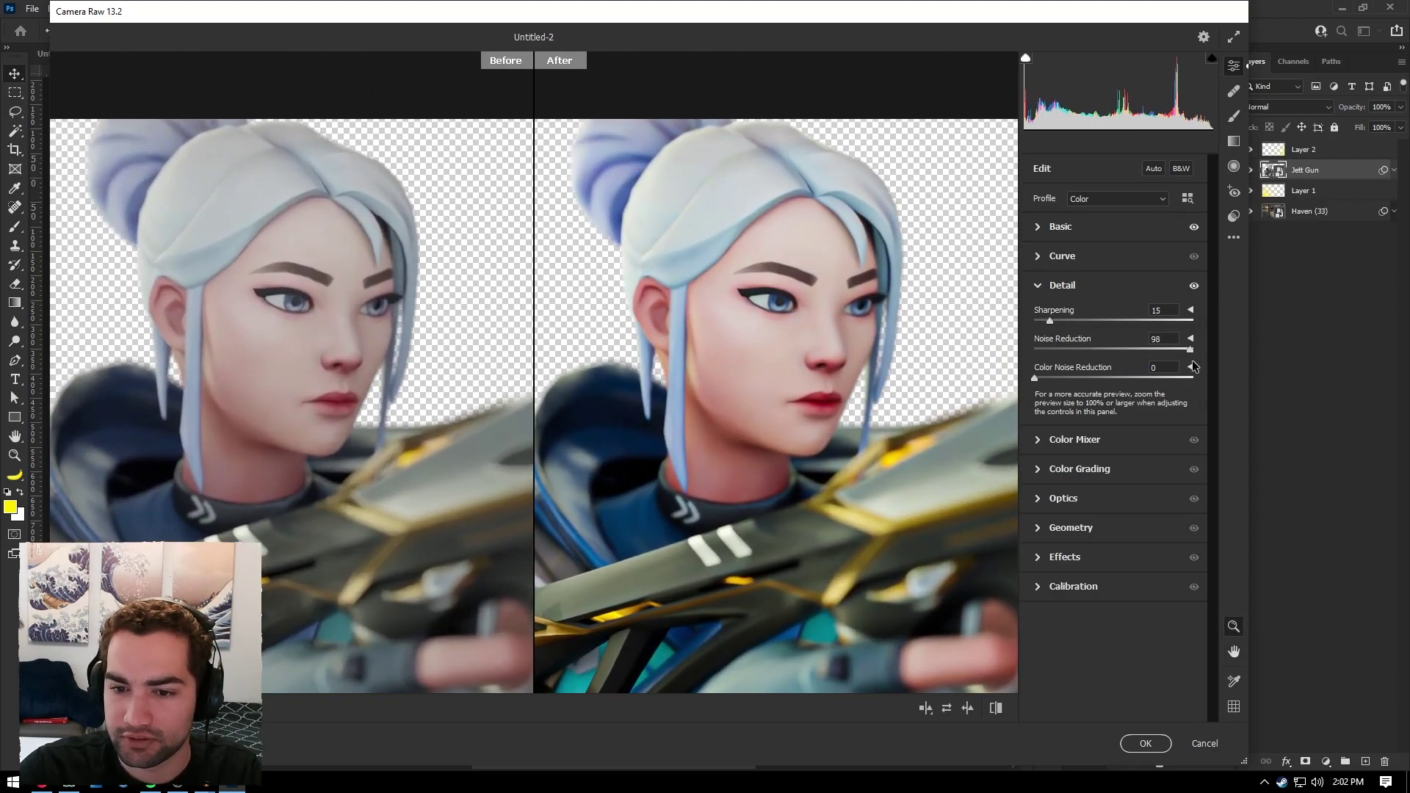
scroll(890, 365, "down", 3)
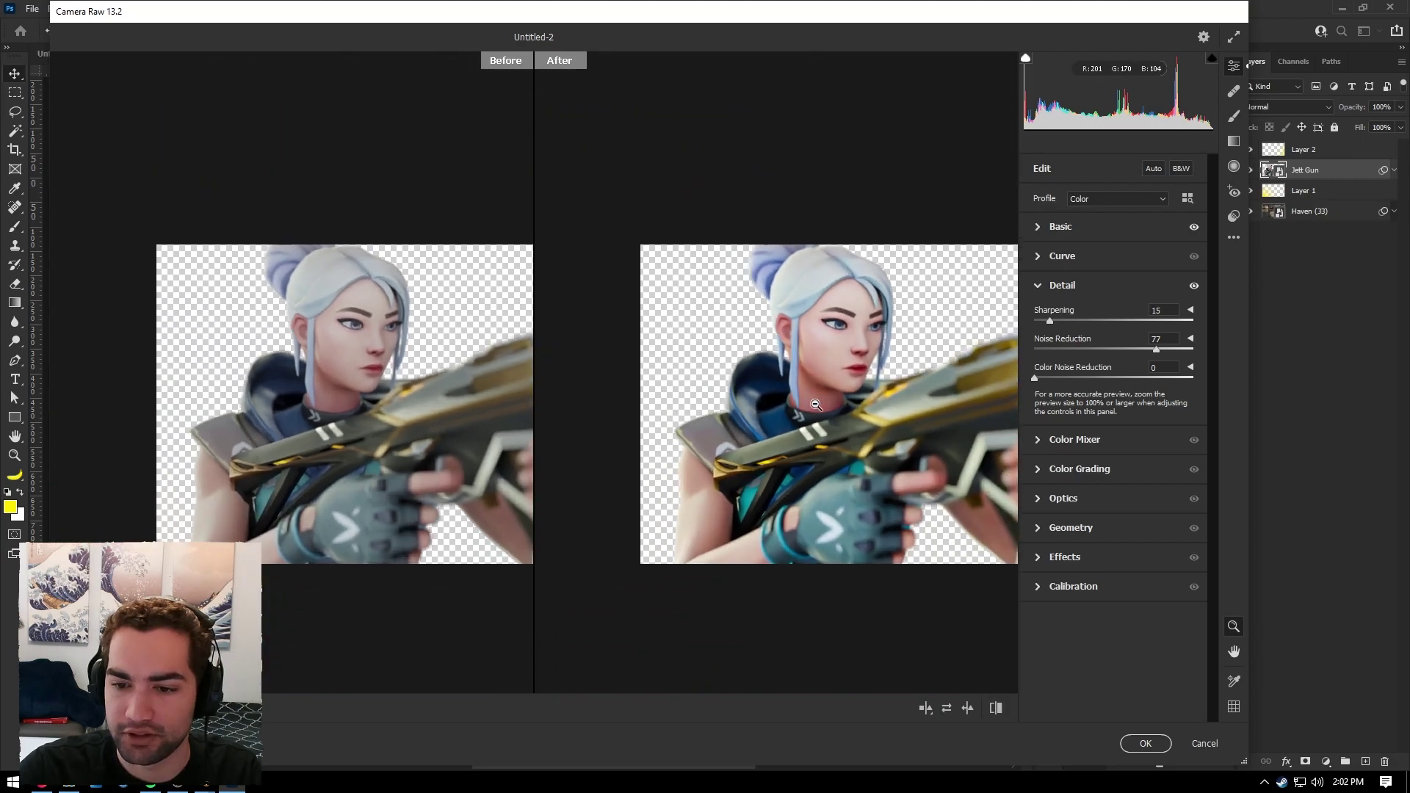
scroll(890, 365, "up", 4)
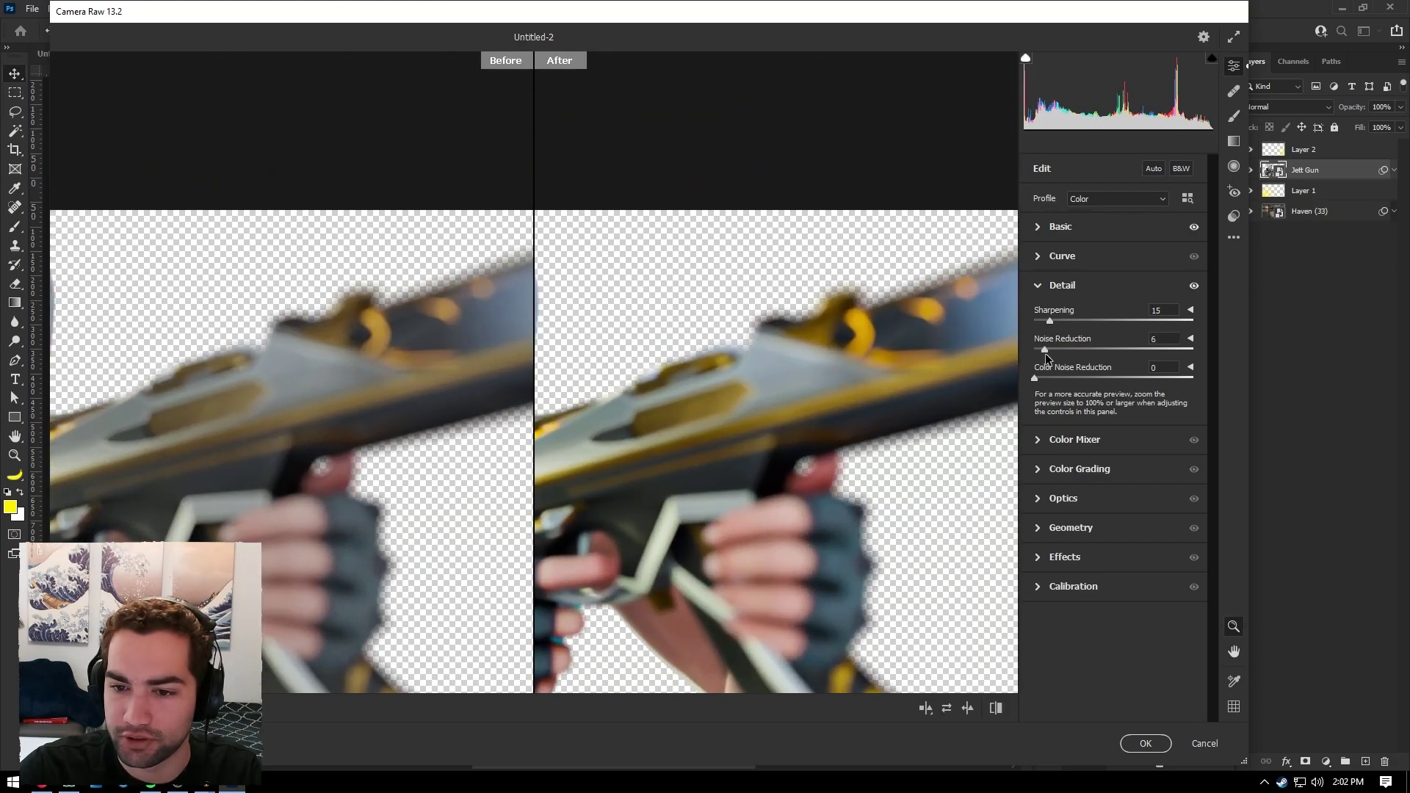
left_click_drag(1130, 354, 1017, 358)
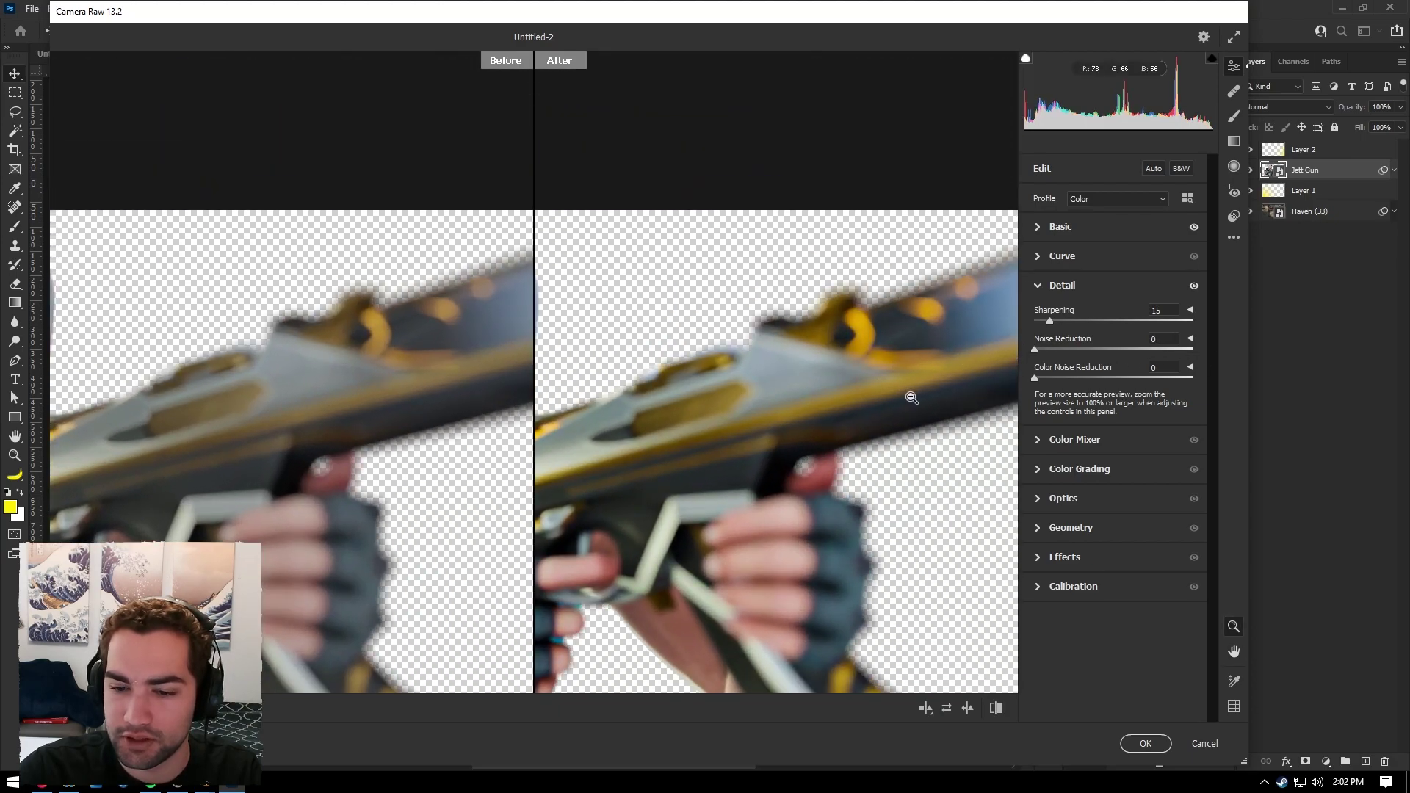
scroll(907, 395, "down", 1)
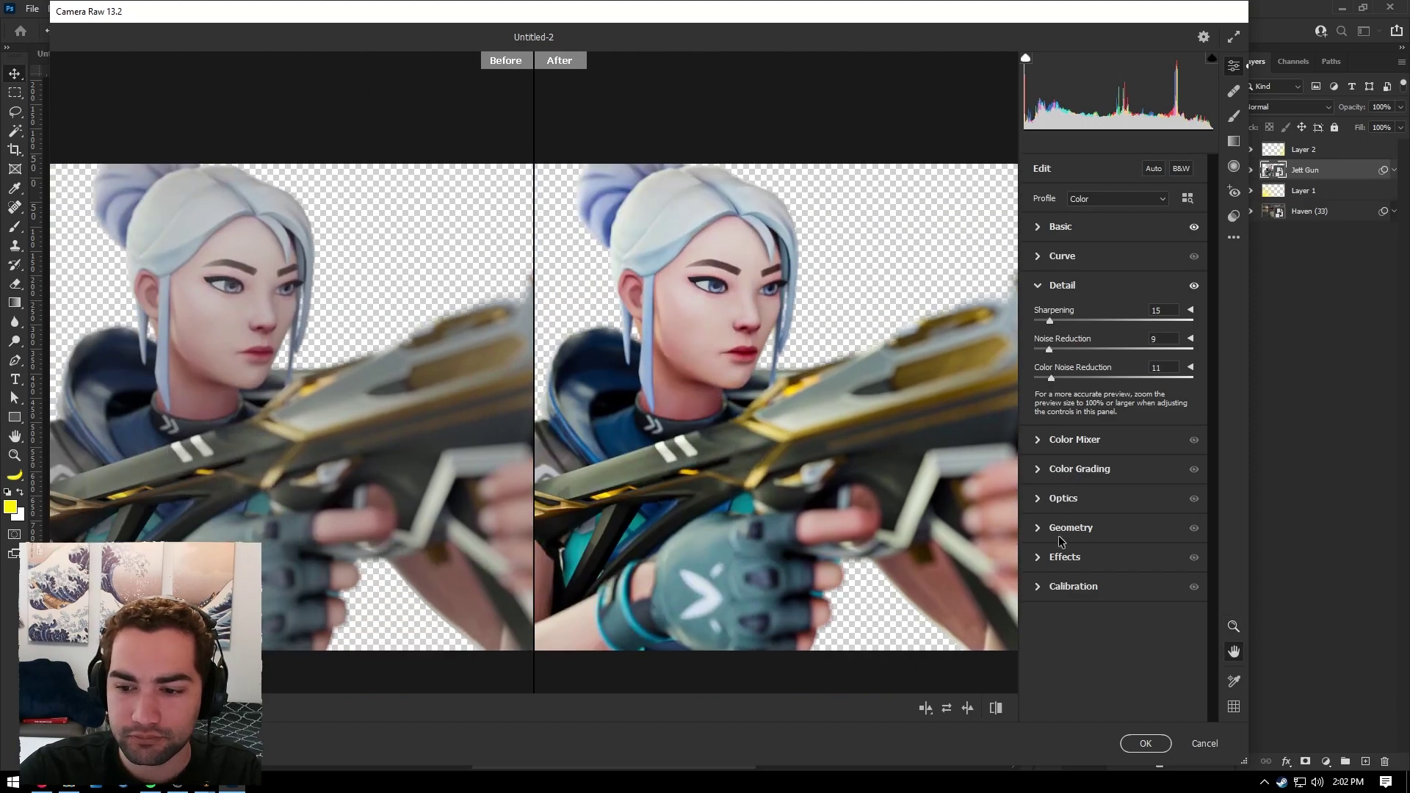
Try a Grain of 8 on the character, inspect it up close, and reset Grain to 0
left_click(1039, 562)
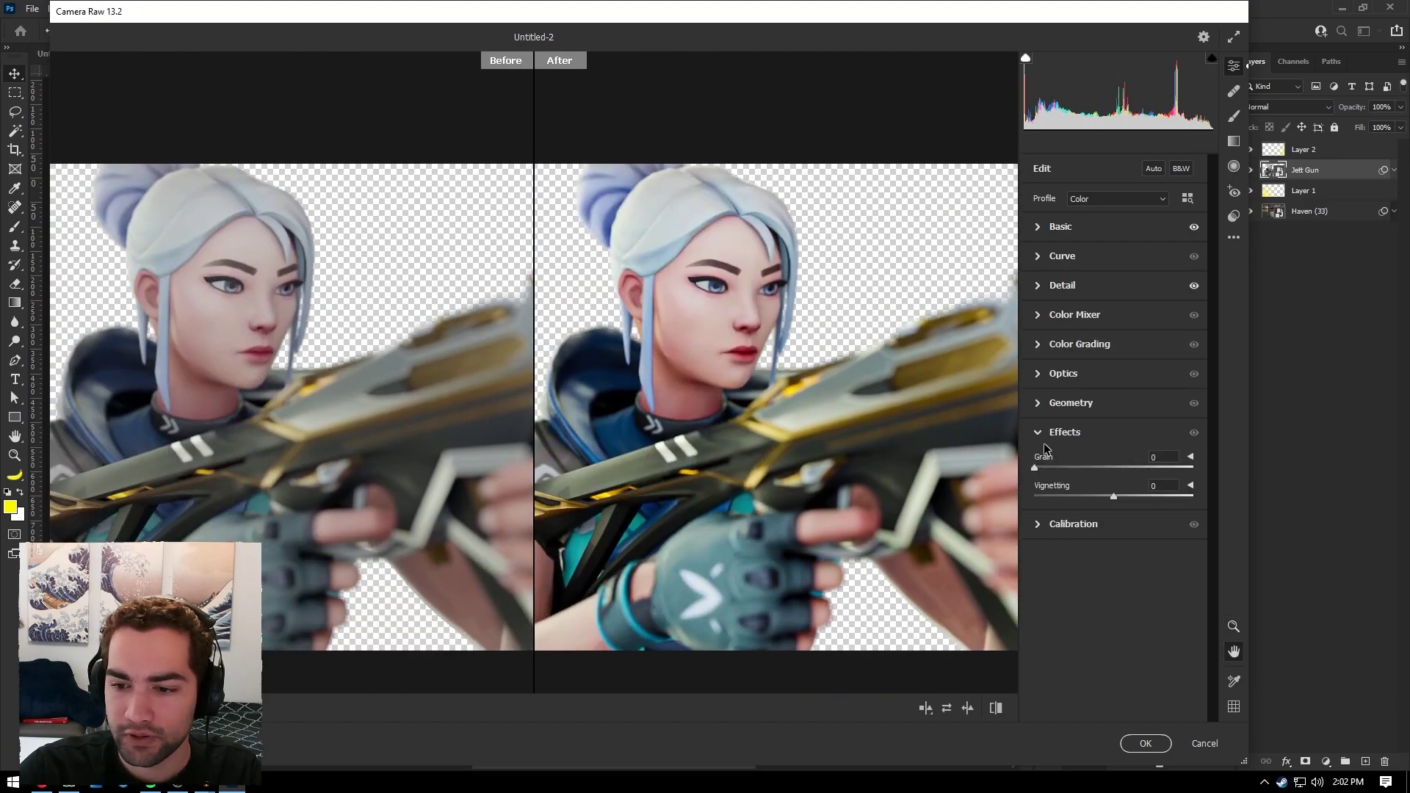
left_click_drag(1034, 468, 1047, 473)
scroll(800, 285, "up", 3, "alt")
left_click_drag(755, 343, 926, 192)
left_click_drag(718, 497, 907, 263)
left_click_drag(819, 508, 866, 387)
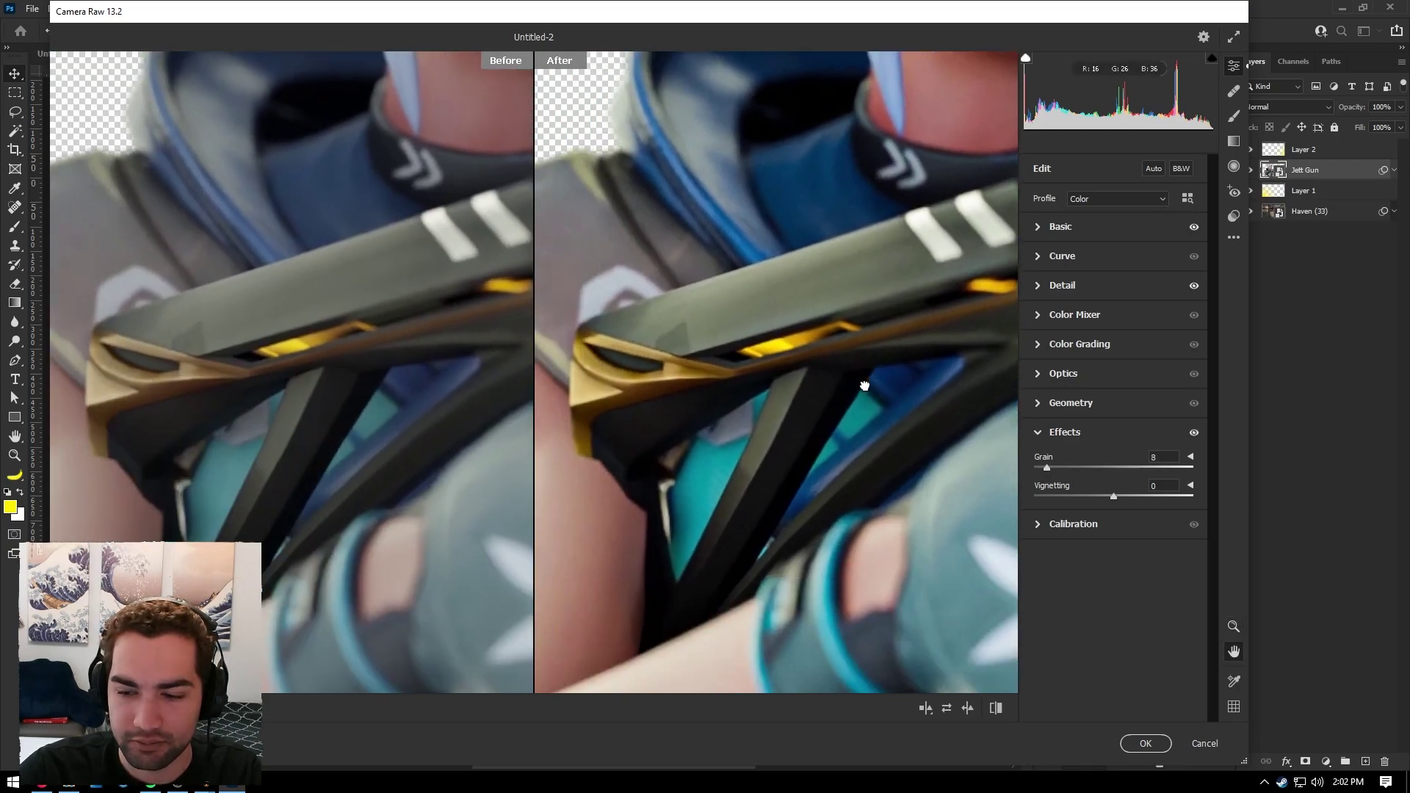
scroll(823, 415, "down", 5, "alt")
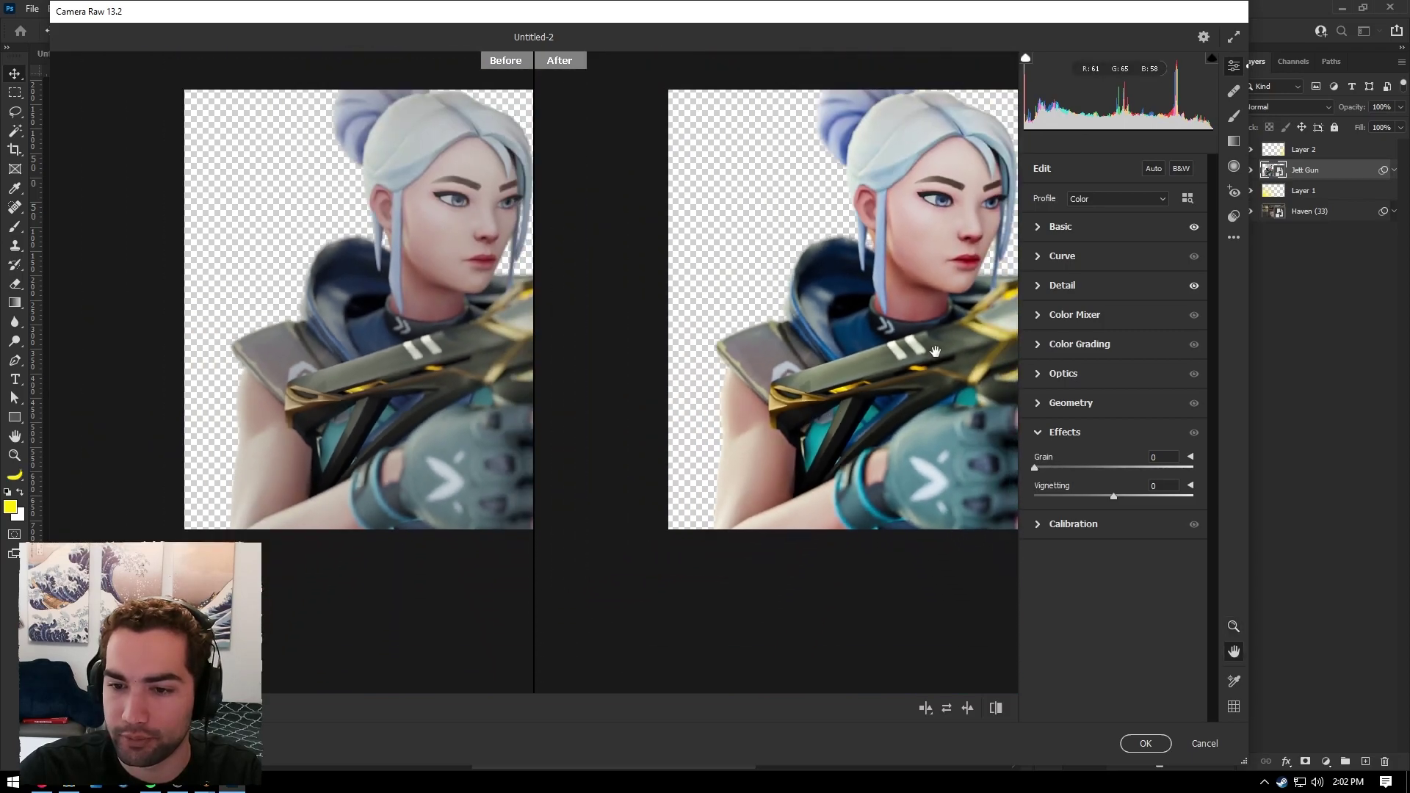
Apply the Camera Raw adjustments to the Jett Gun layer and check the whole composition
left_click_drag(981, 308, 808, 409)
scroll(808, 409, "down", 1, "alt")
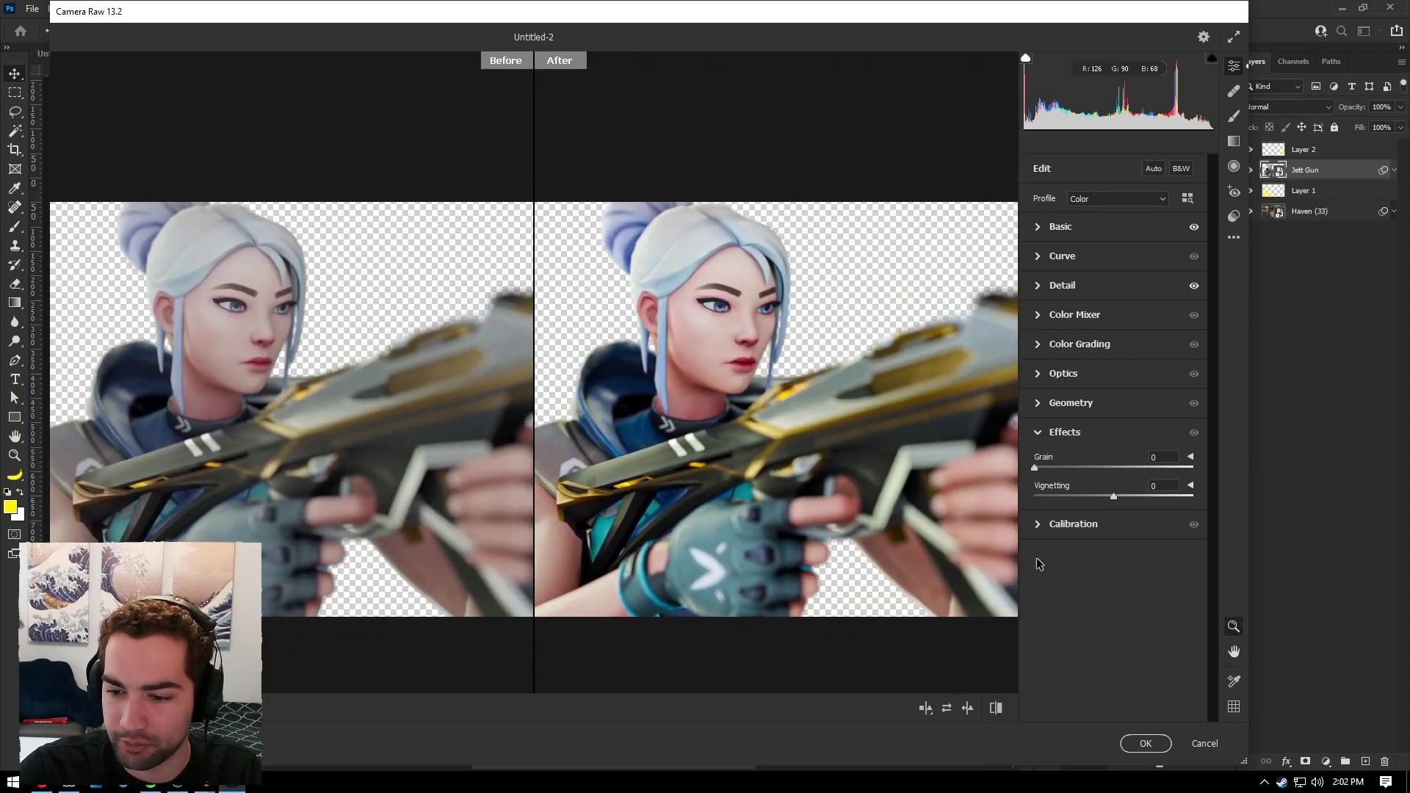
left_click(1145, 743)
scroll(791, 452, "down", 3, "alt")
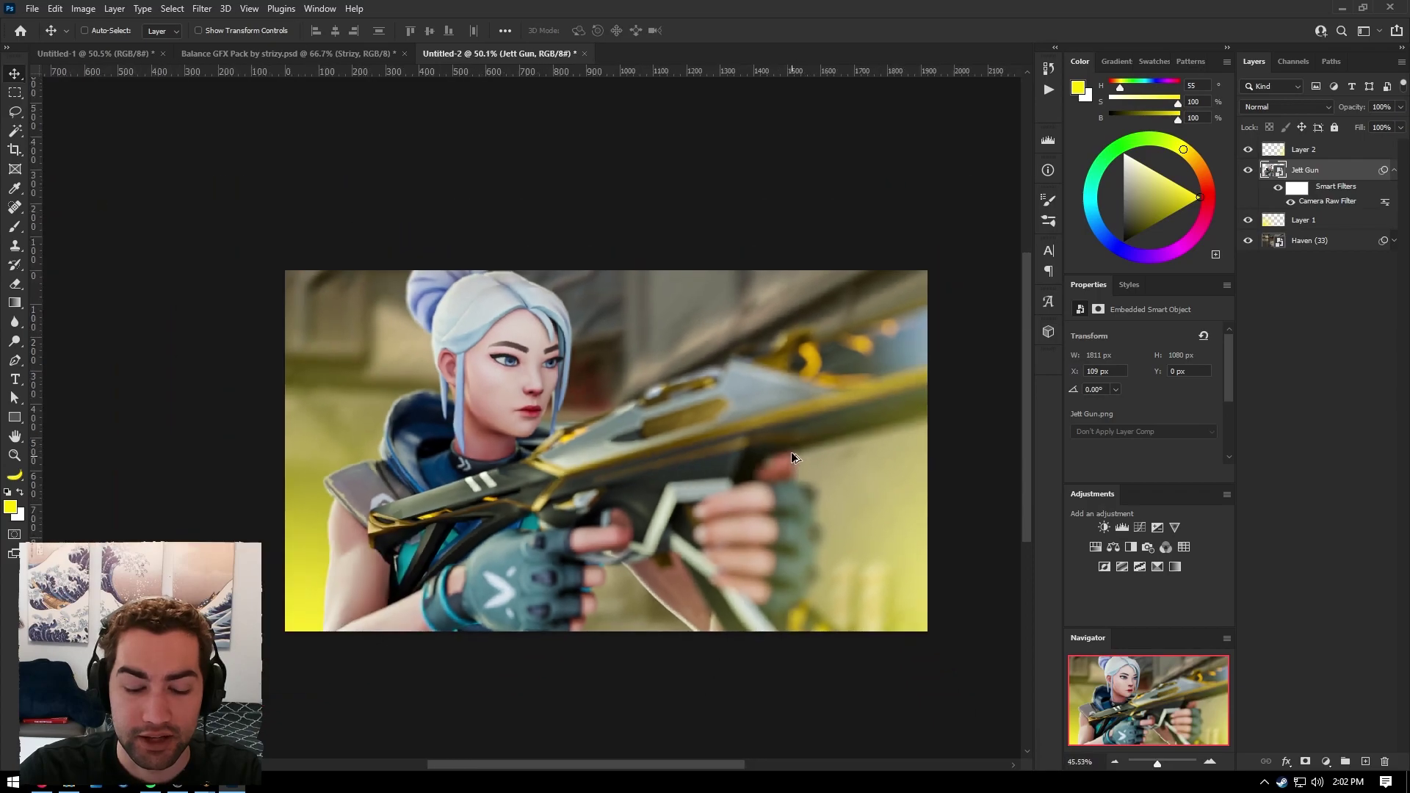
Compare the character with and without the Camera Raw smart filter on the Jett Gun layer
scroll(636, 373, "up", 3, "alt")
scroll(887, 398, "up", 1, "alt")
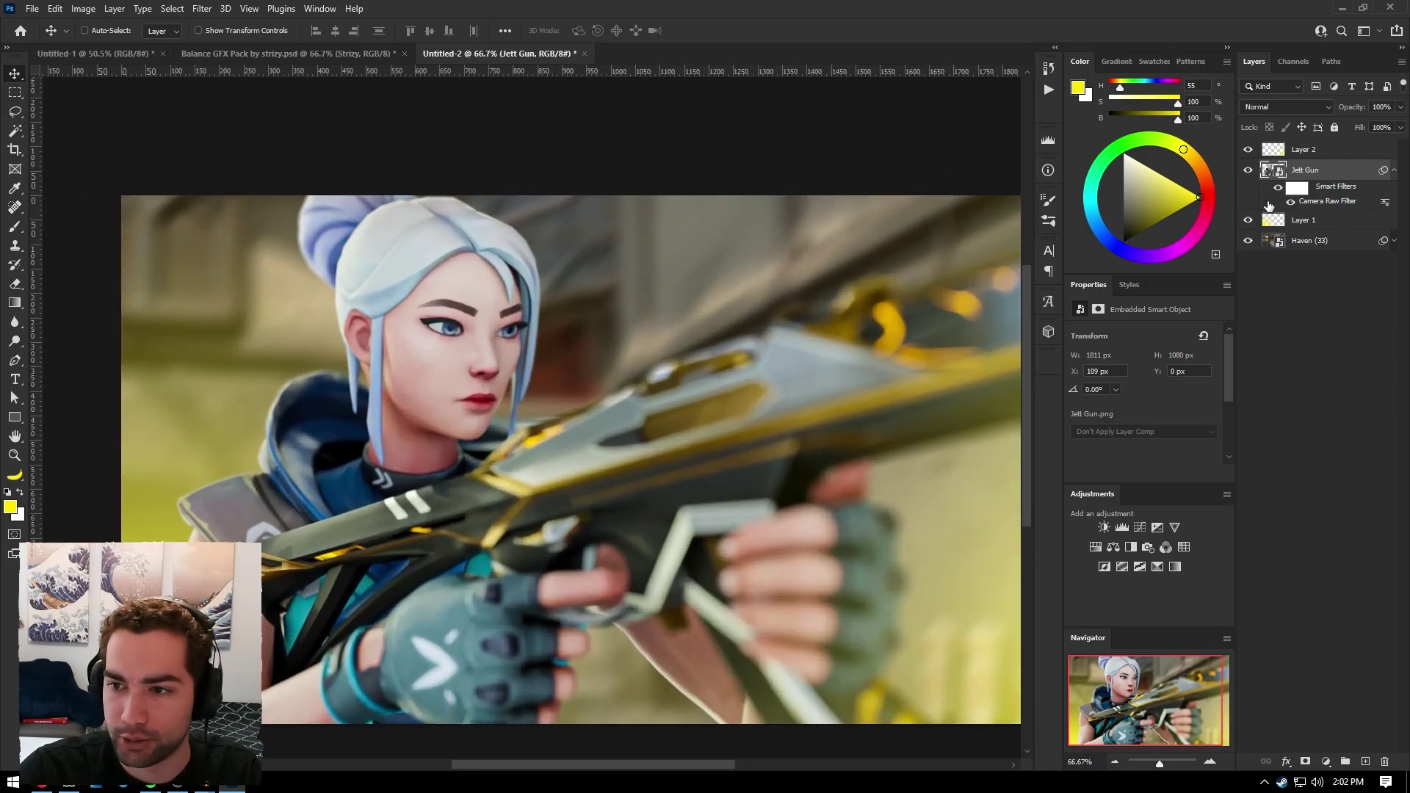
left_click(1279, 189)
left_click(1279, 188)
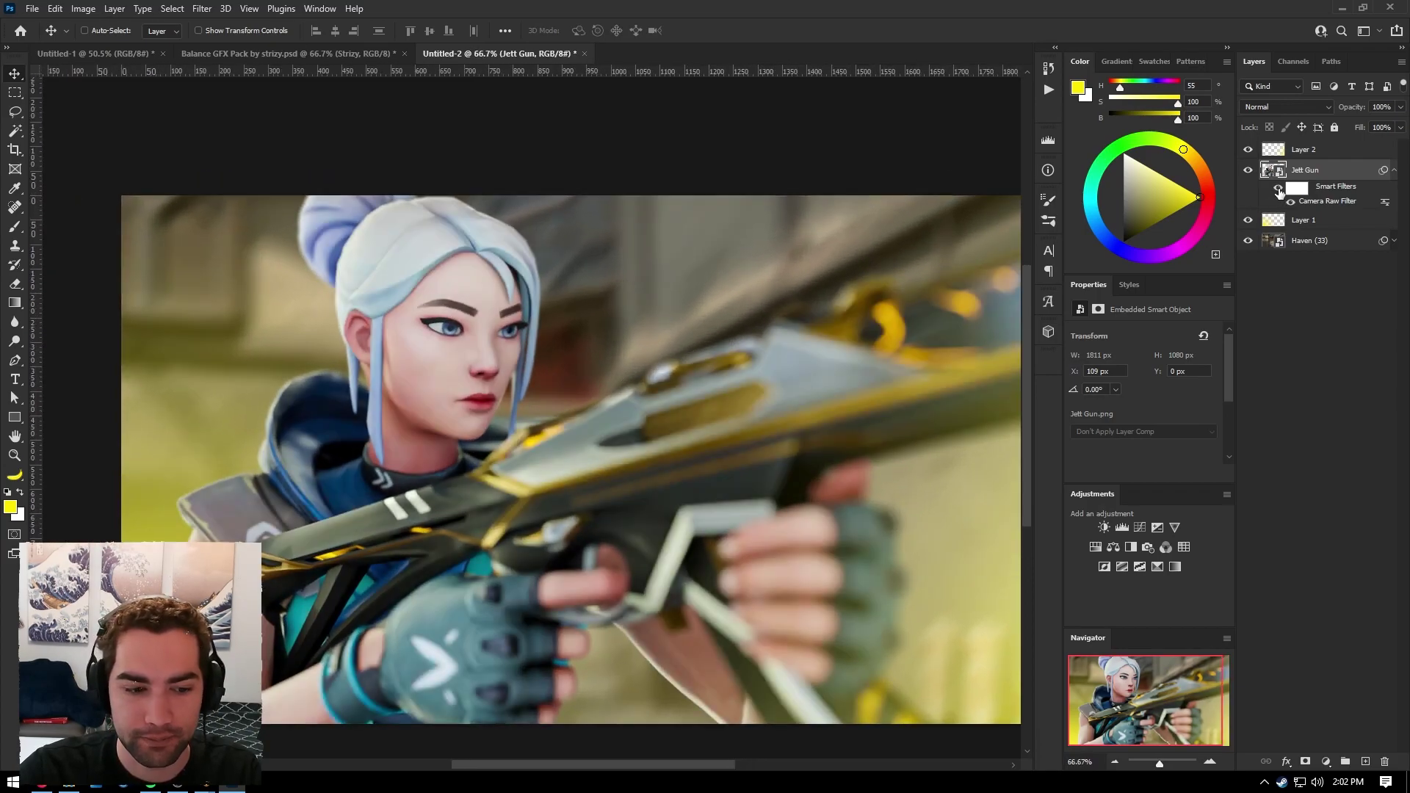
left_click(1279, 189)
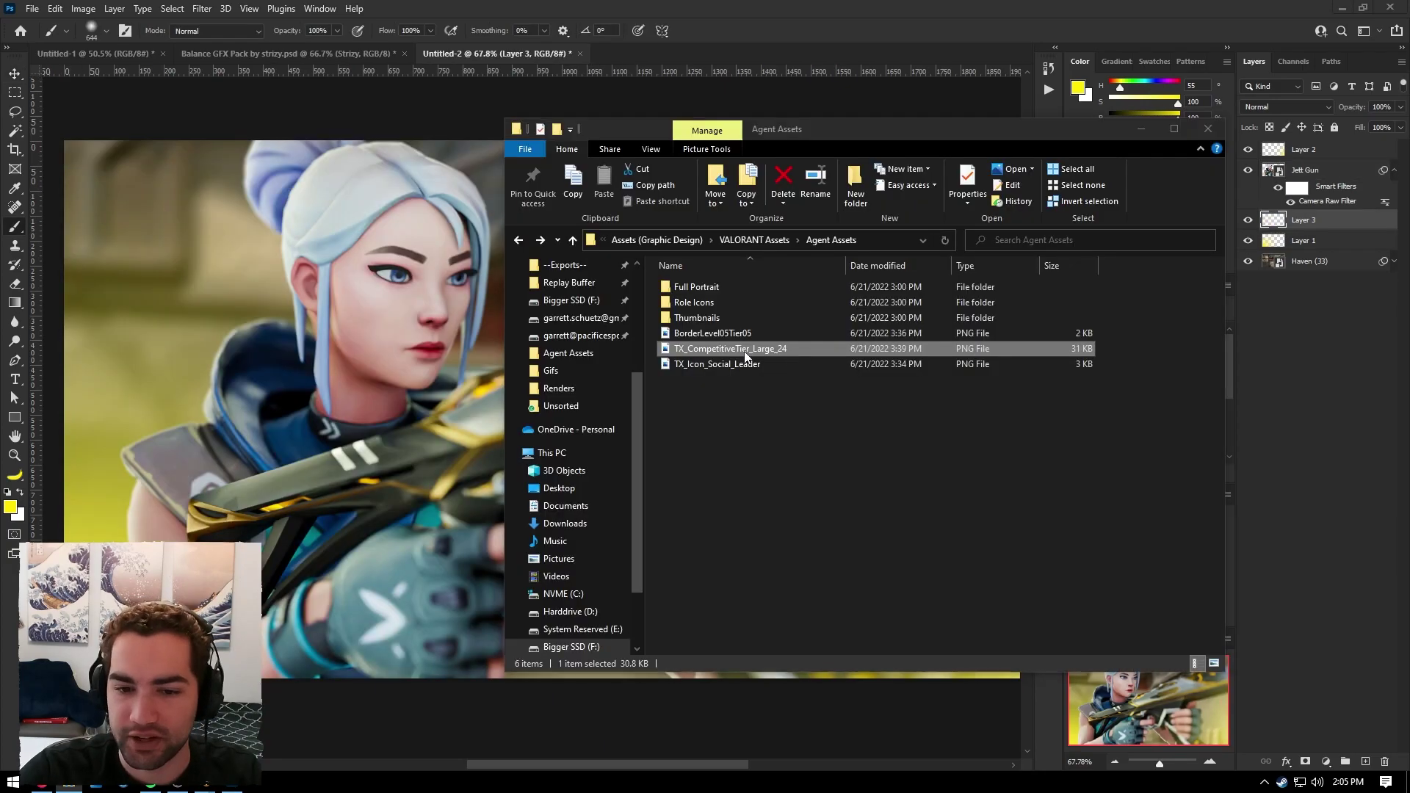
Place TX_CompetitiveTier_Large_24 from the Agent Assets folder behind the character, in the background just beside her face
double_click(730, 348)
left_click(1392, 8)
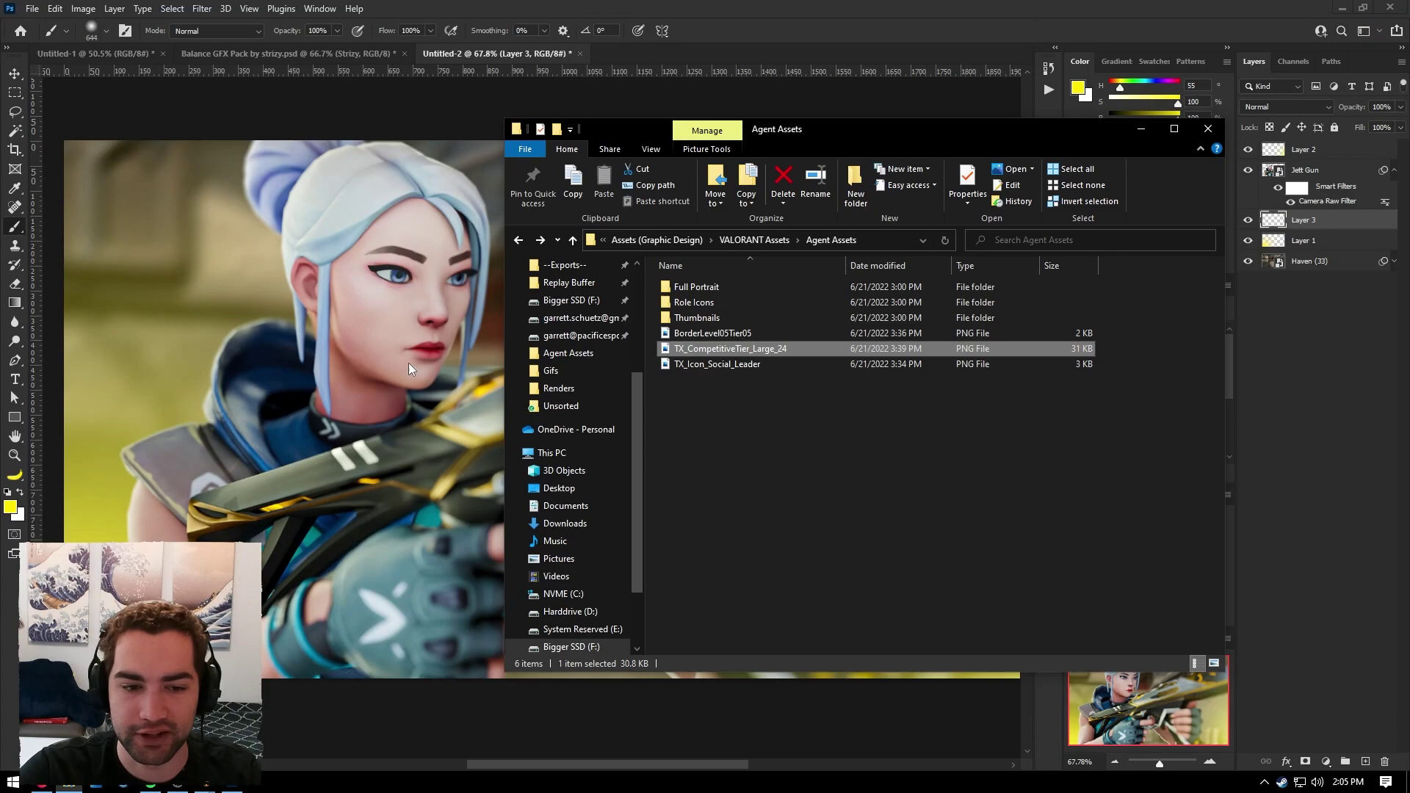
left_click_drag(408, 363, 398, 367)
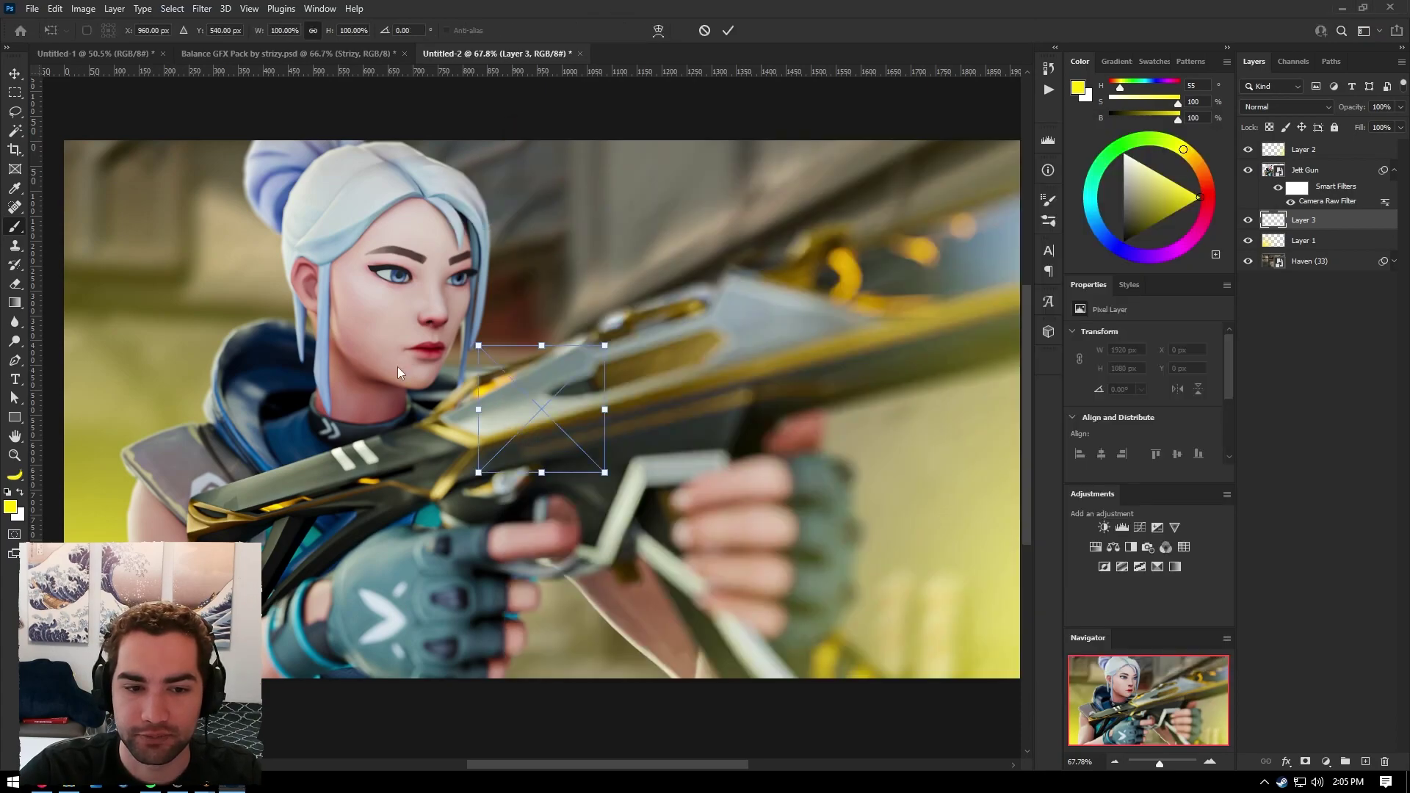
left_click_drag(551, 408, 570, 245)
key("Return")
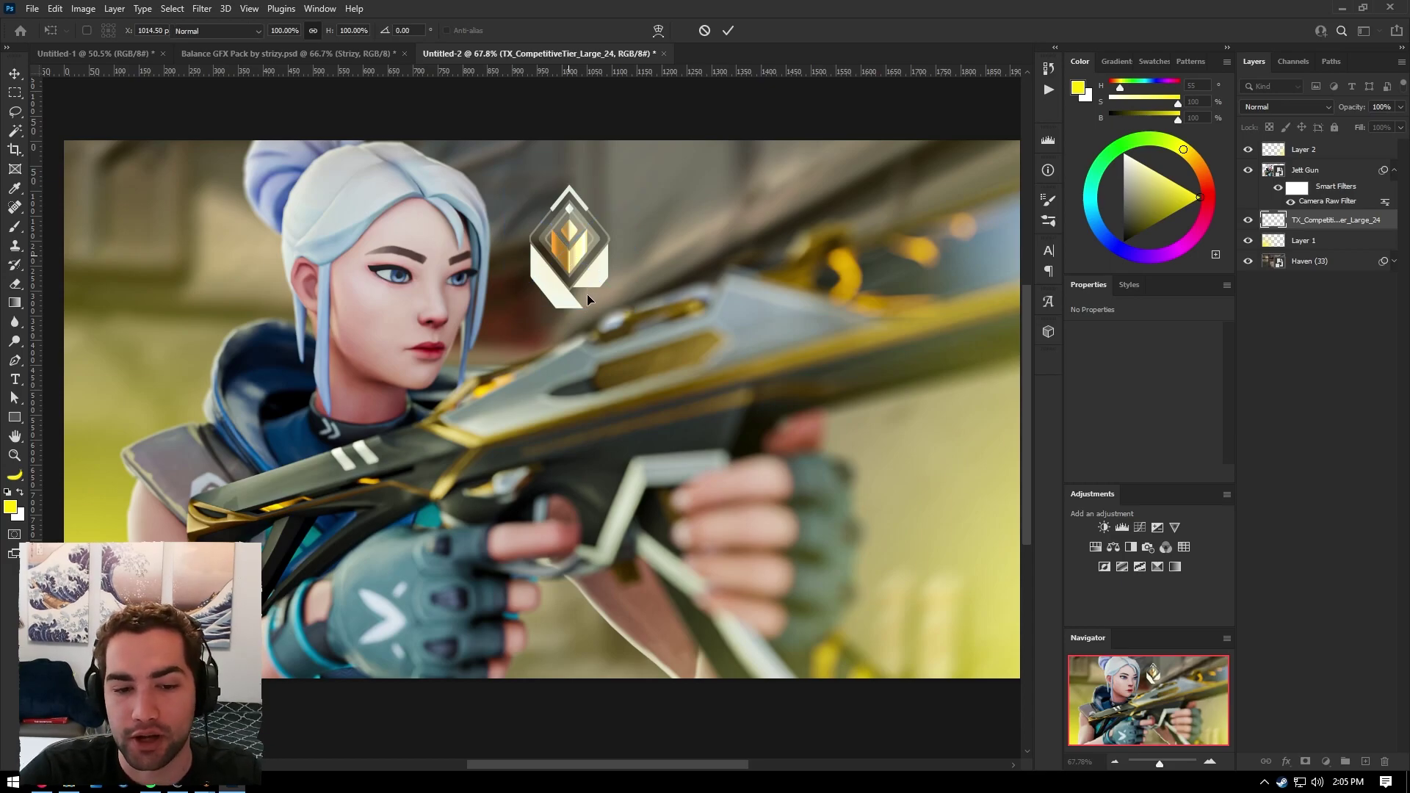
Scale the rank badge to about 229%, rotate it about 19.5° clockwise, and set it behind the gun beside her face
key("ctrl+t")
left_click_drag(569, 308, 588, 390, "alt")
left_click_drag(603, 221, 641, 249)
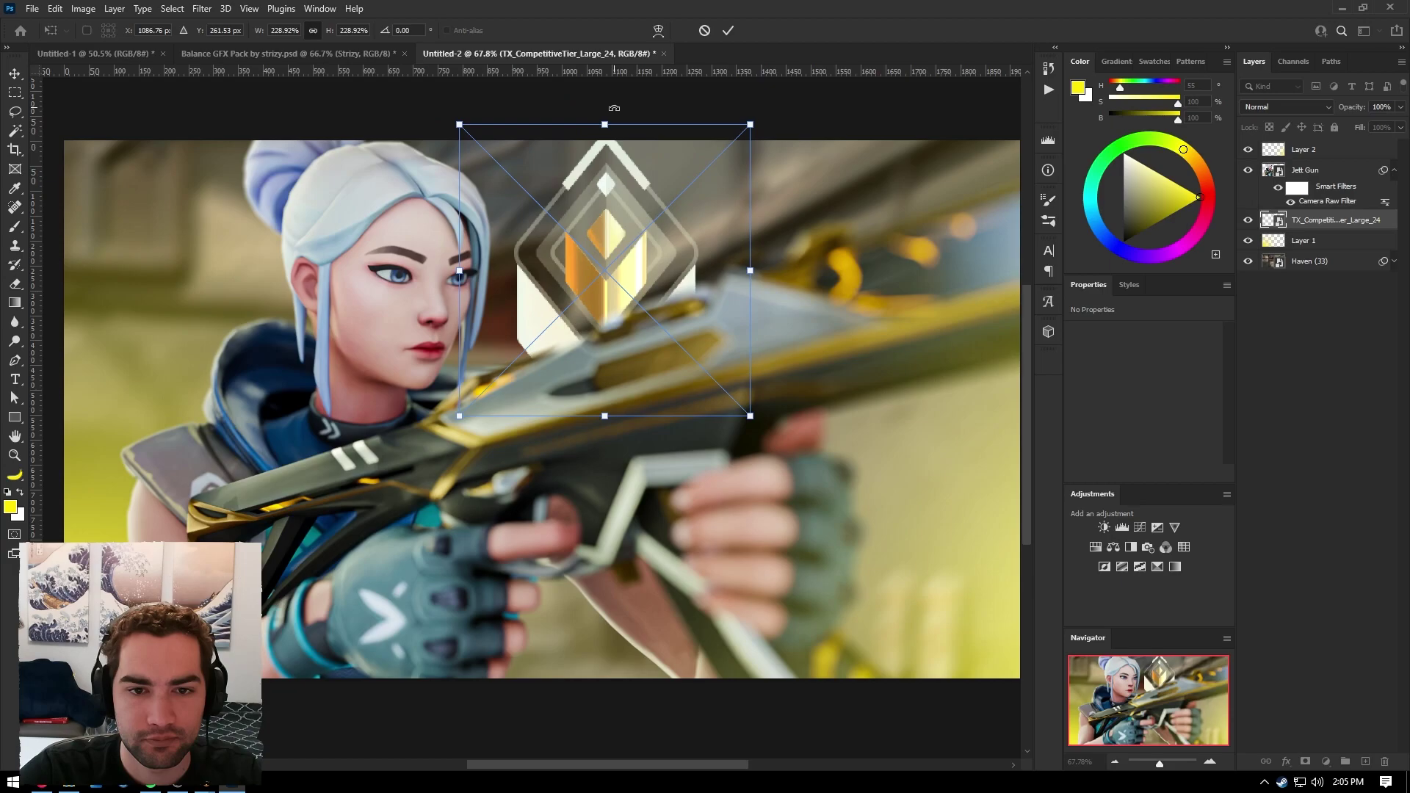
left_click_drag(614, 108, 672, 112)
left_click_drag(618, 269, 623, 265)
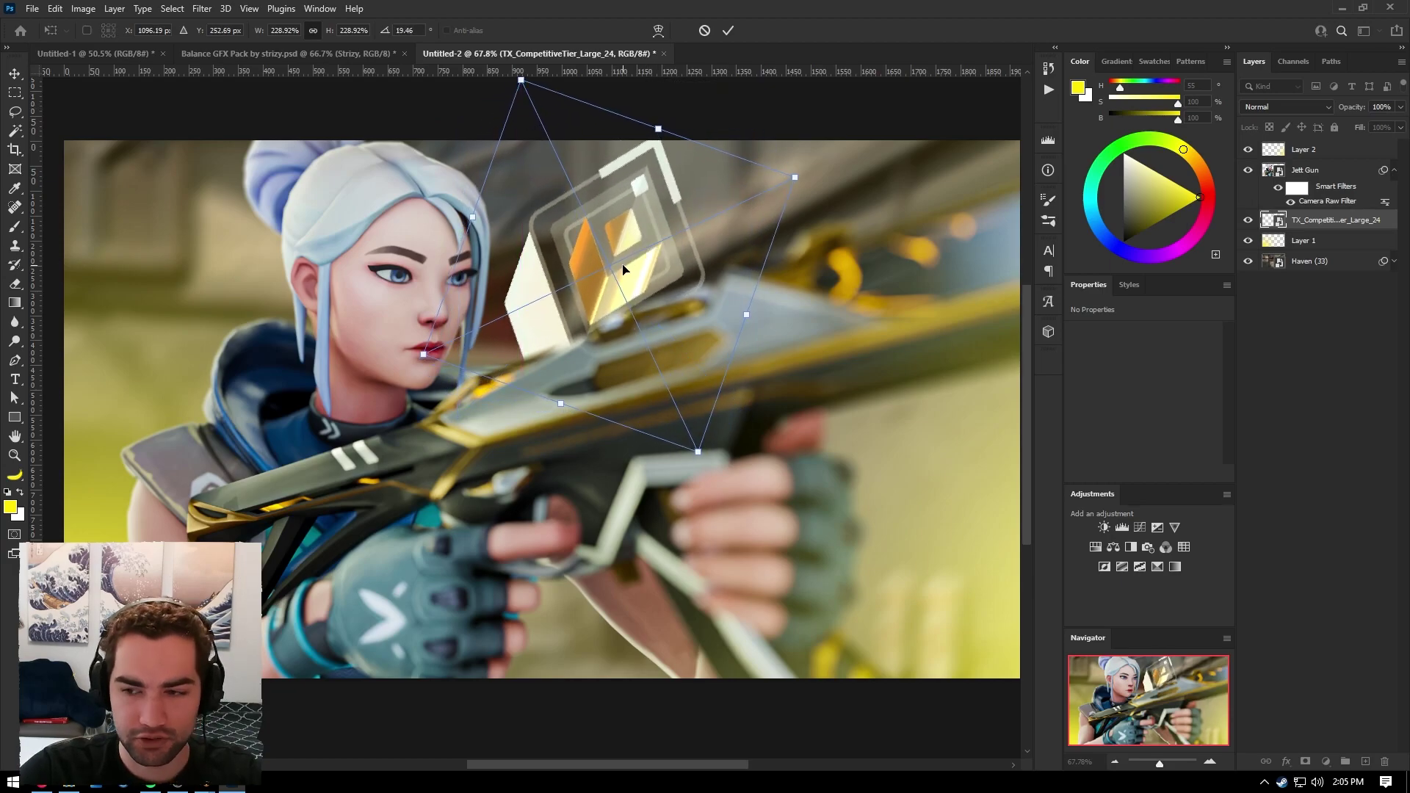
key("Return")
key("b")
key("alt+]")
left_click(1318, 221)
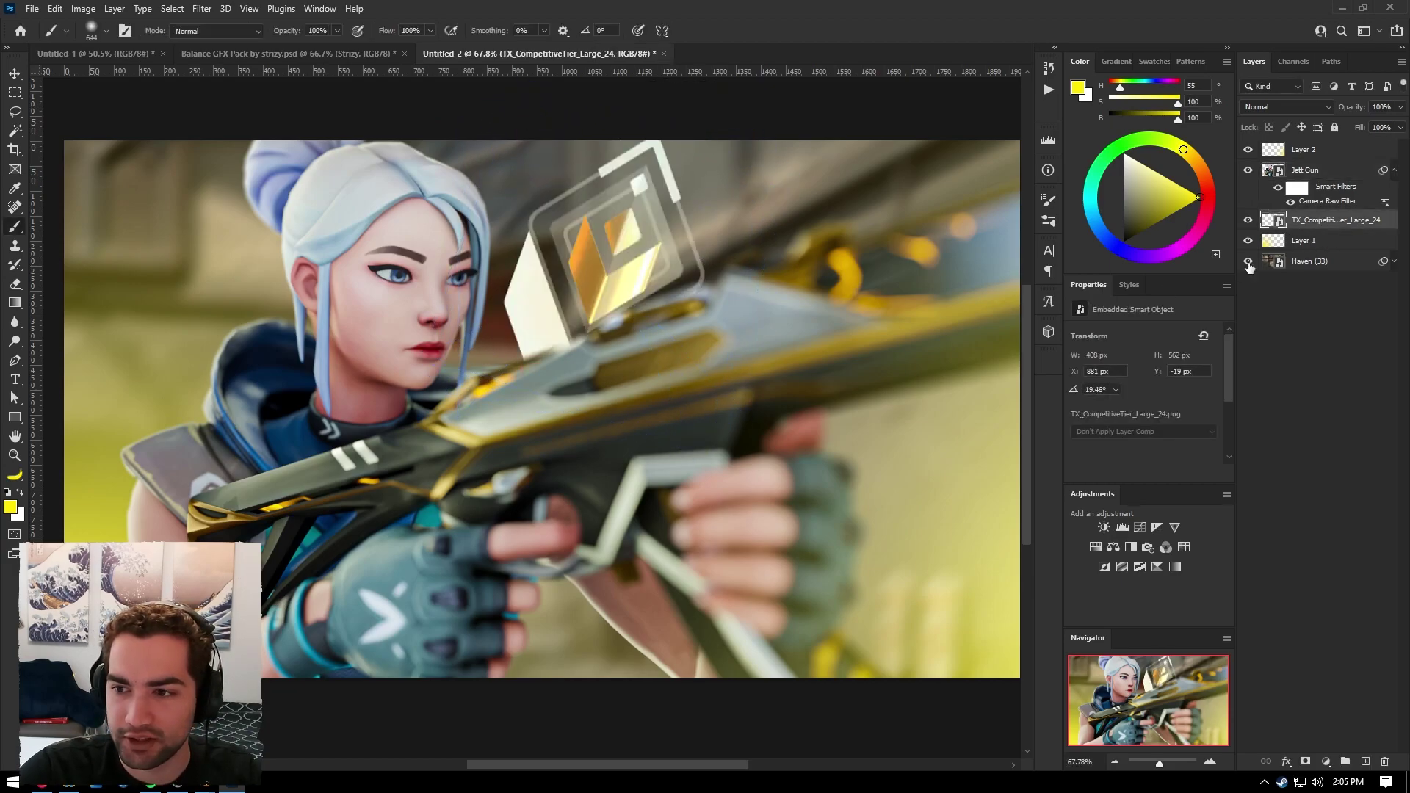
left_click_drag(591, 258, 511, 278, "alt")
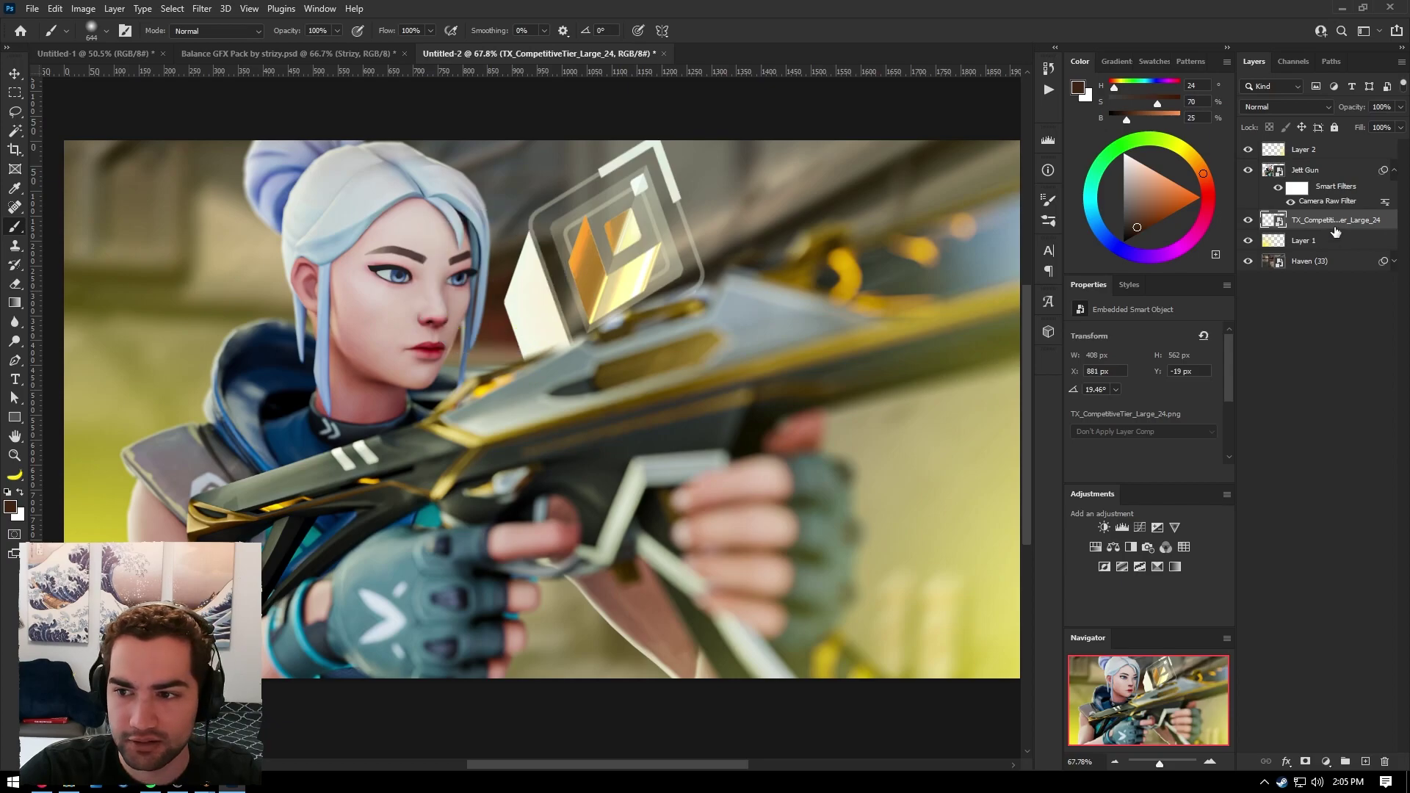
key("ctrl+t")
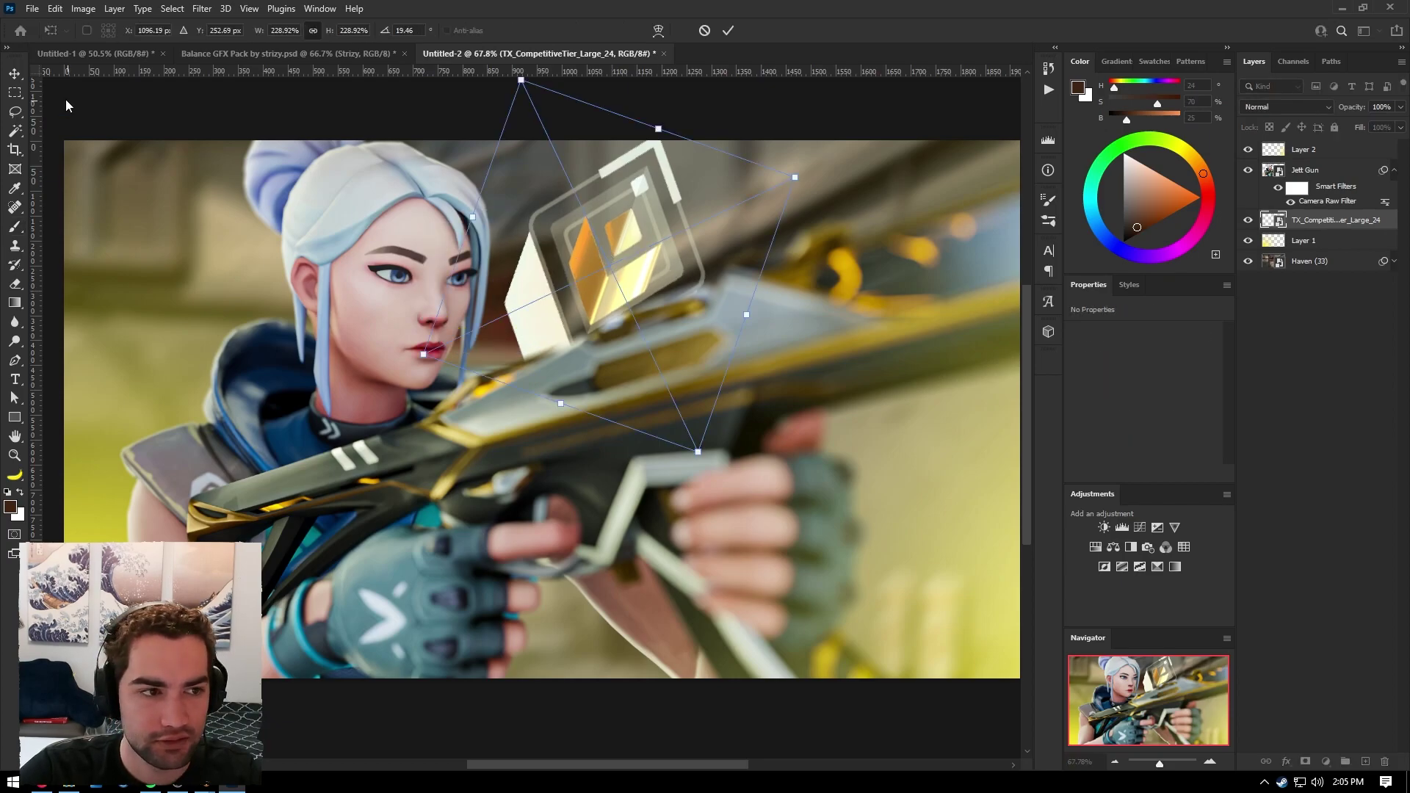
key("Return")
Duplicate the rank badge to the other side of the character's head and rotate the copy to about -25.4°
key("v")
left_click_drag(572, 245, 198, 301, "alt")
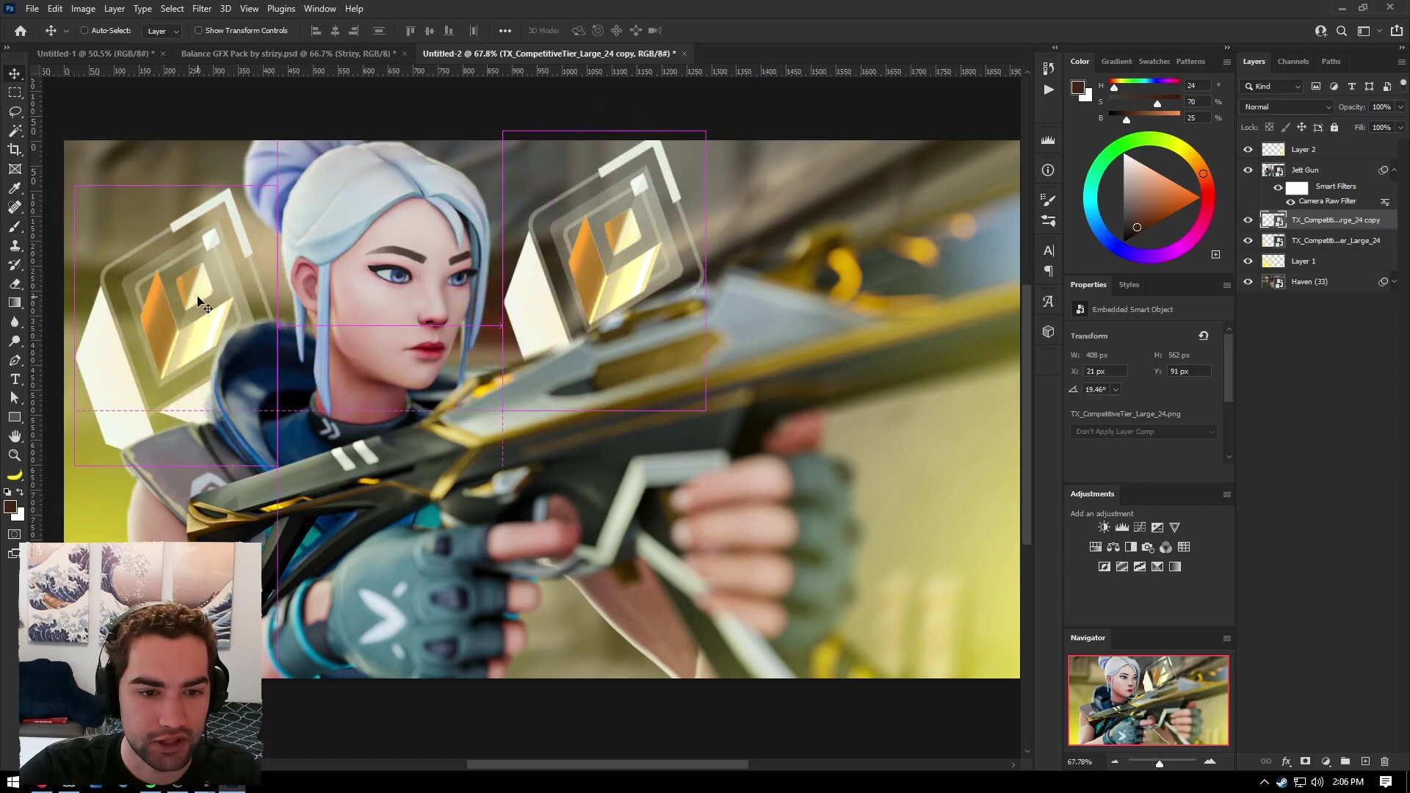
key("ctrl+t")
left_click_drag(217, 121, 38, 152)
left_click_drag(233, 326, 227, 324)
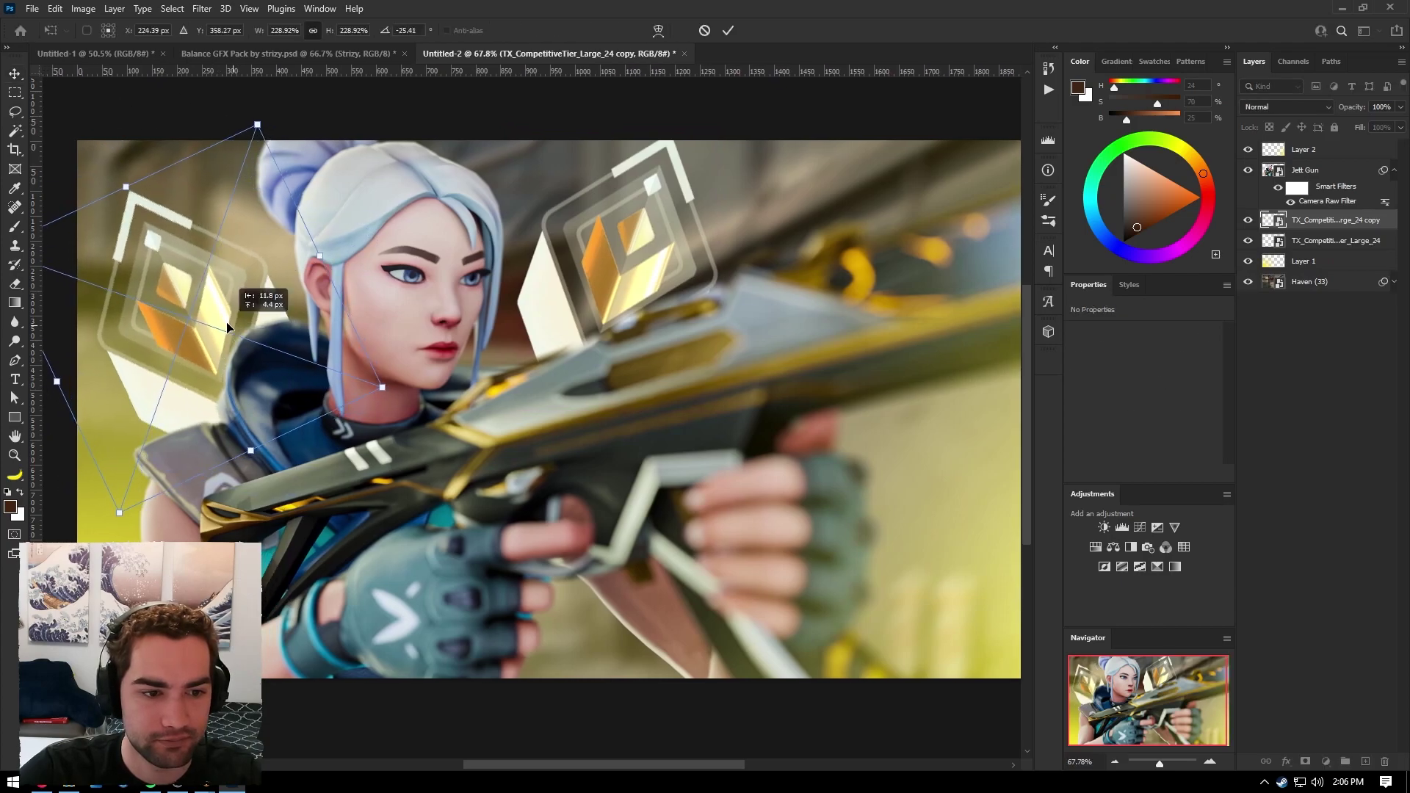
key("Return")
Select the diamond frame of the badge above the gun with the Polygonal Lasso, following its rounded outer outline
scroll(580, 298, "up", 6, "alt")
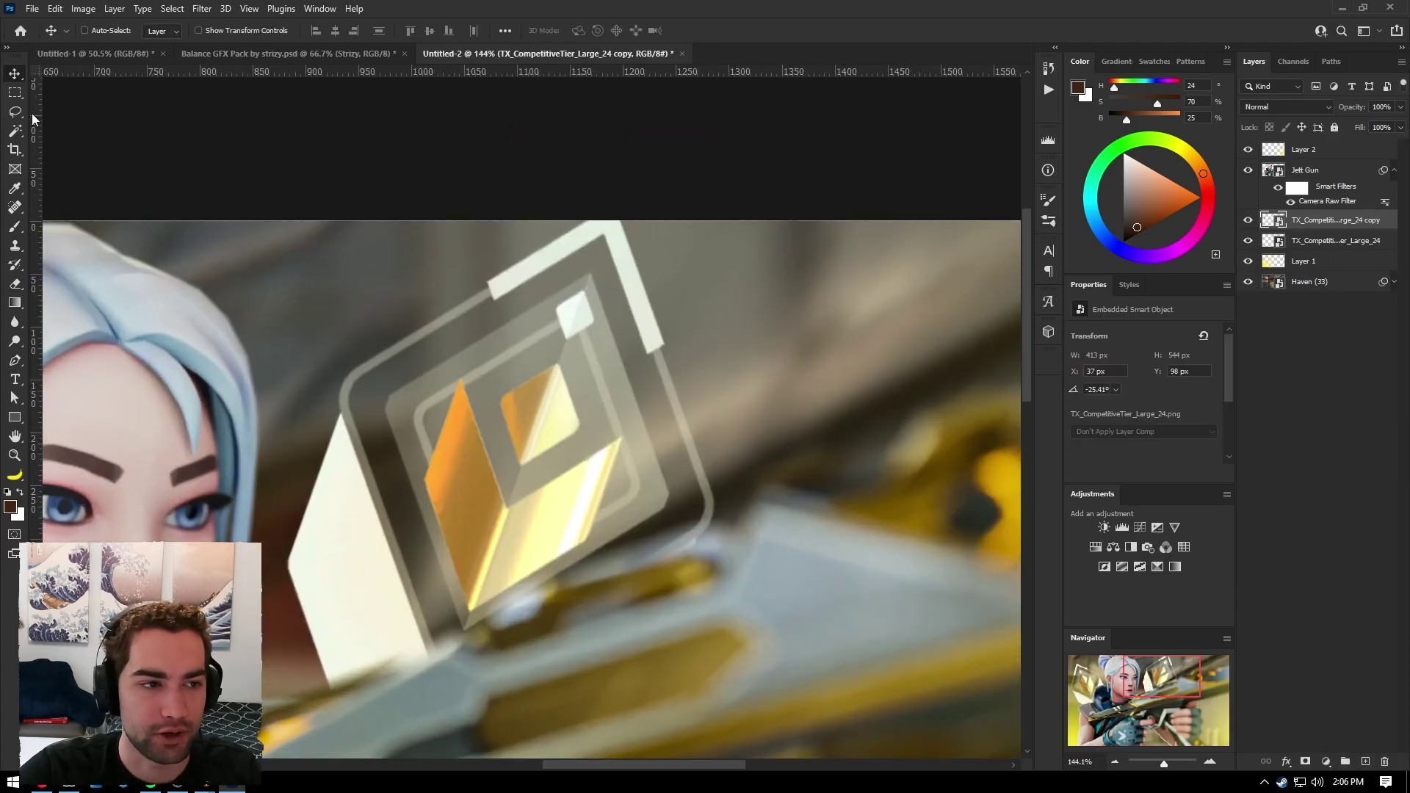
left_click(15, 115)
right_click(21, 114)
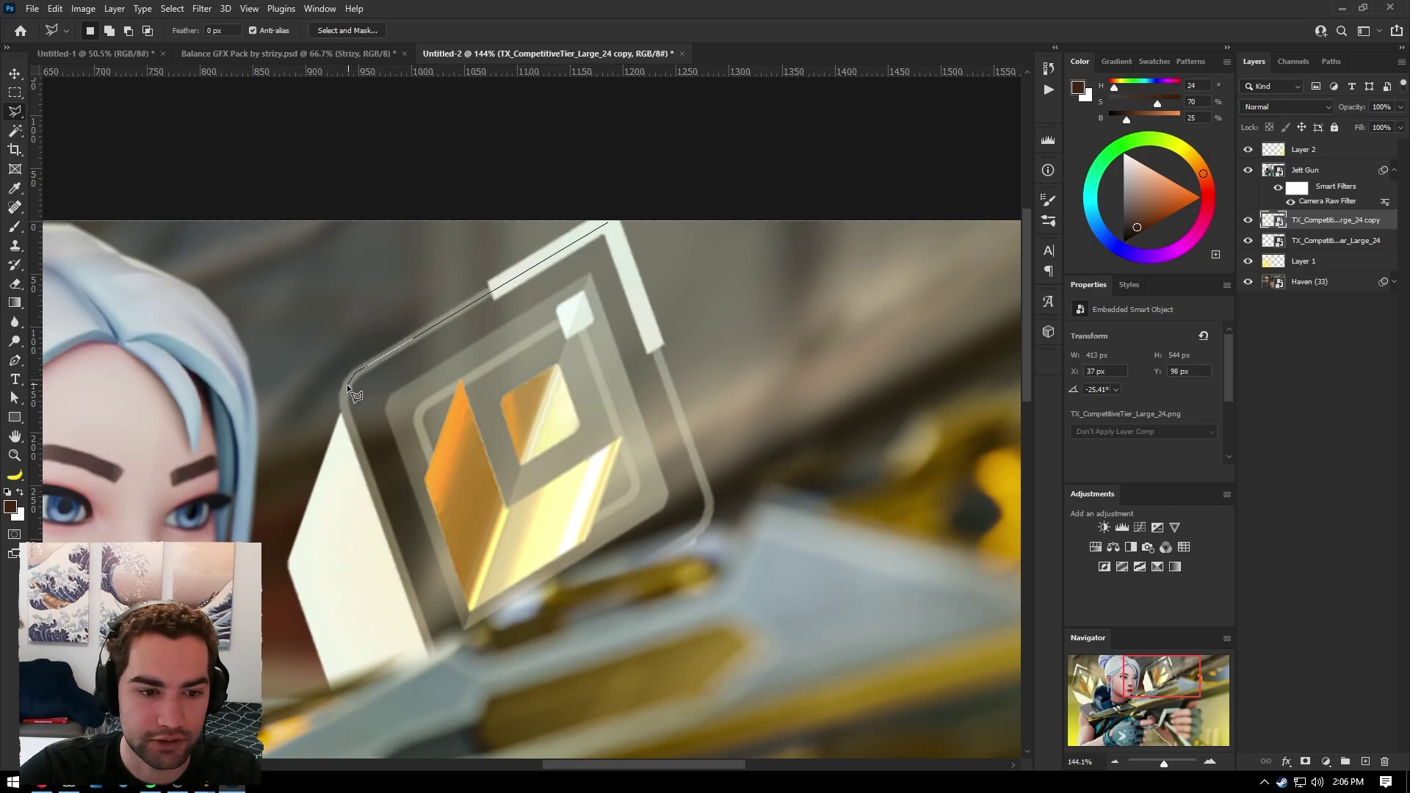
left_click_drag(340, 403, 426, 651)
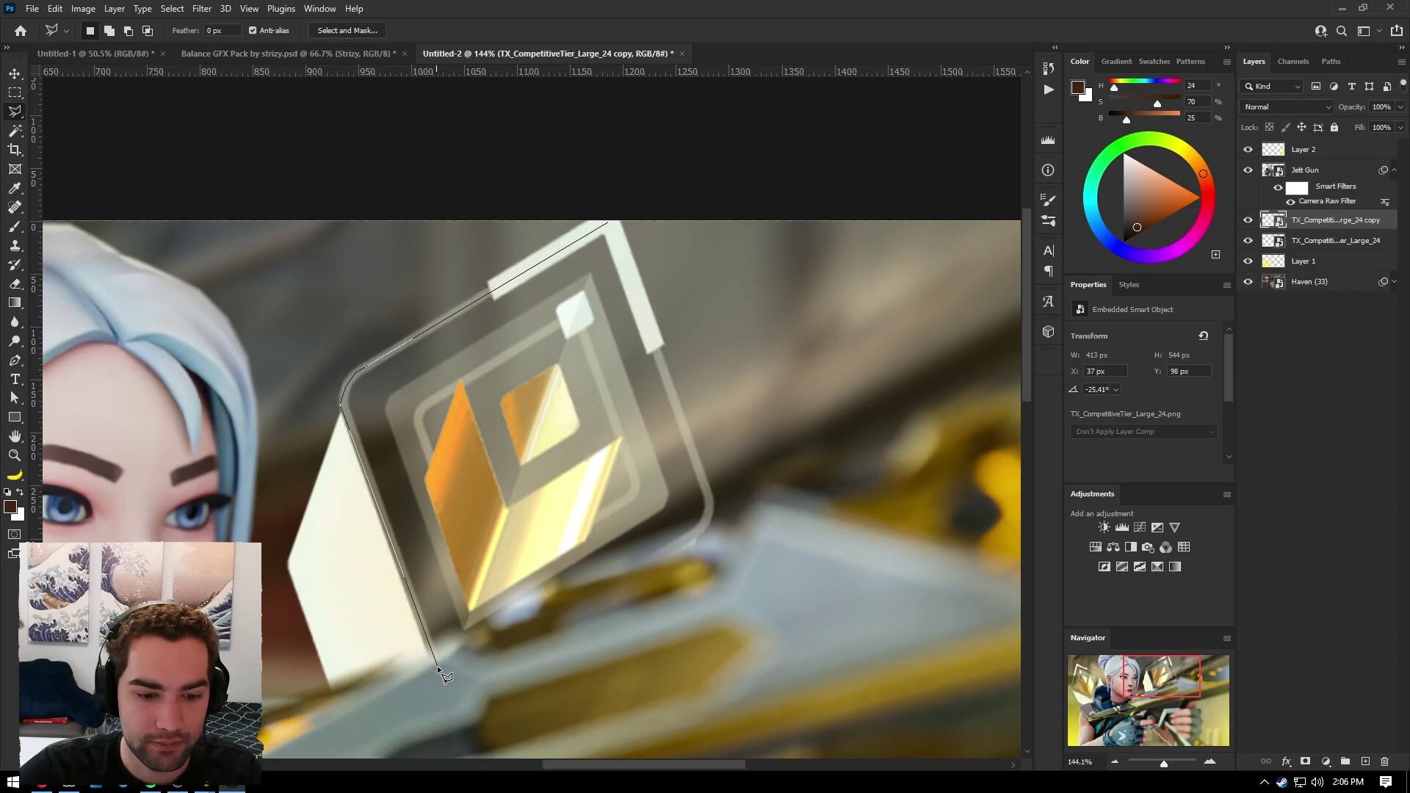
left_click(436, 668)
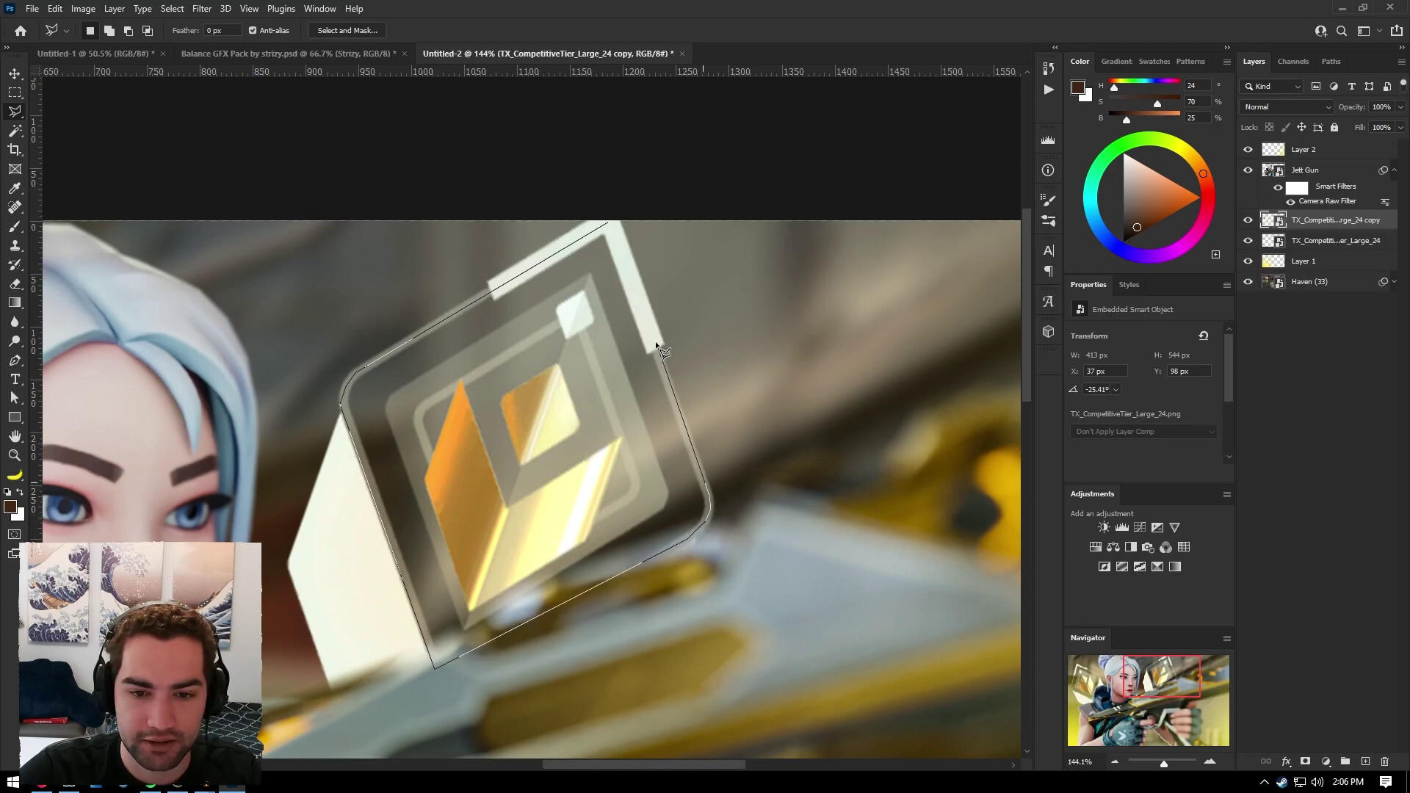
left_click(615, 234)
scroll(523, 323, "down", 3, "alt")
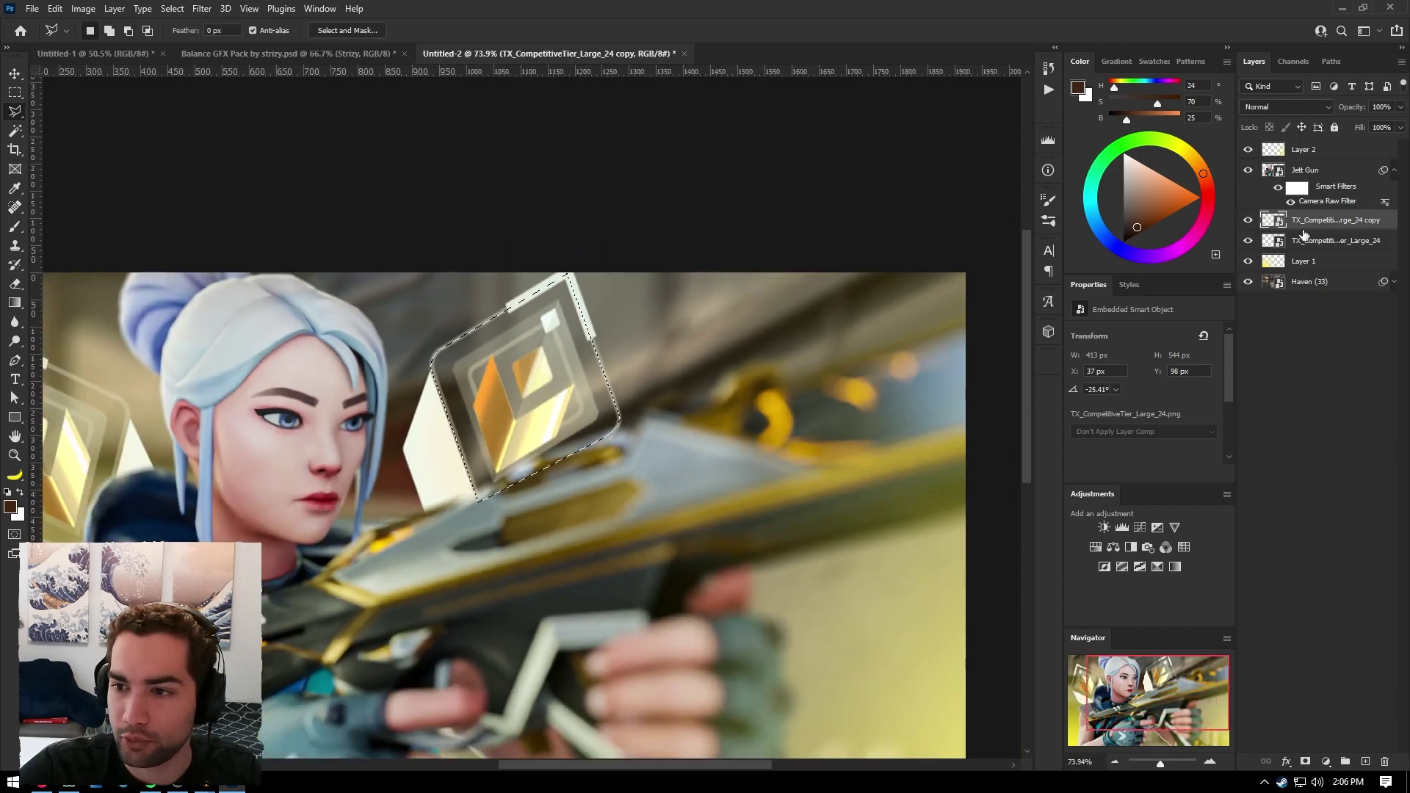
Fill the selected diamond with black on a new layer, deselect, and stack that layer beneath both badge layers
left_click(1365, 762)
key("d")
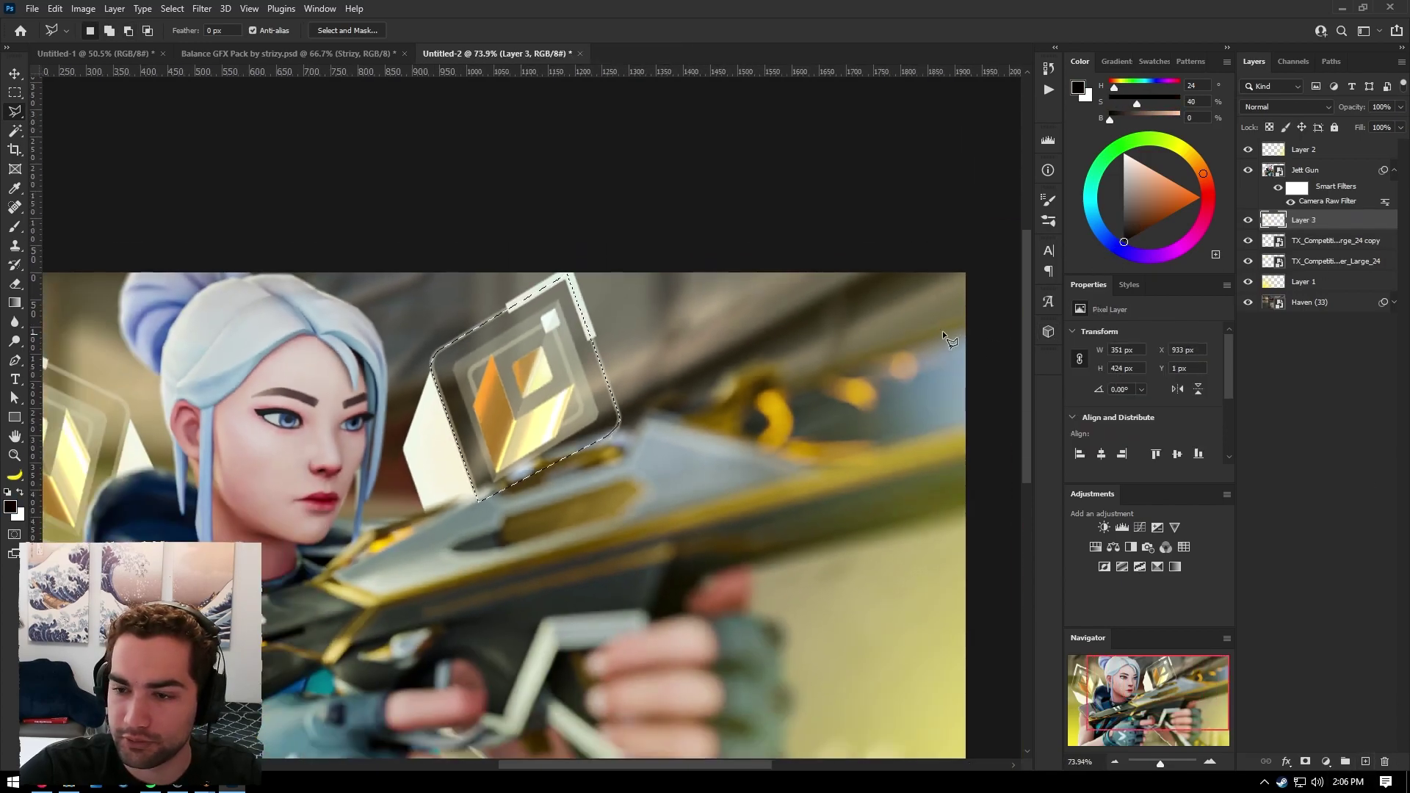
key("alt+BackSpace")
key("ctrl+d")
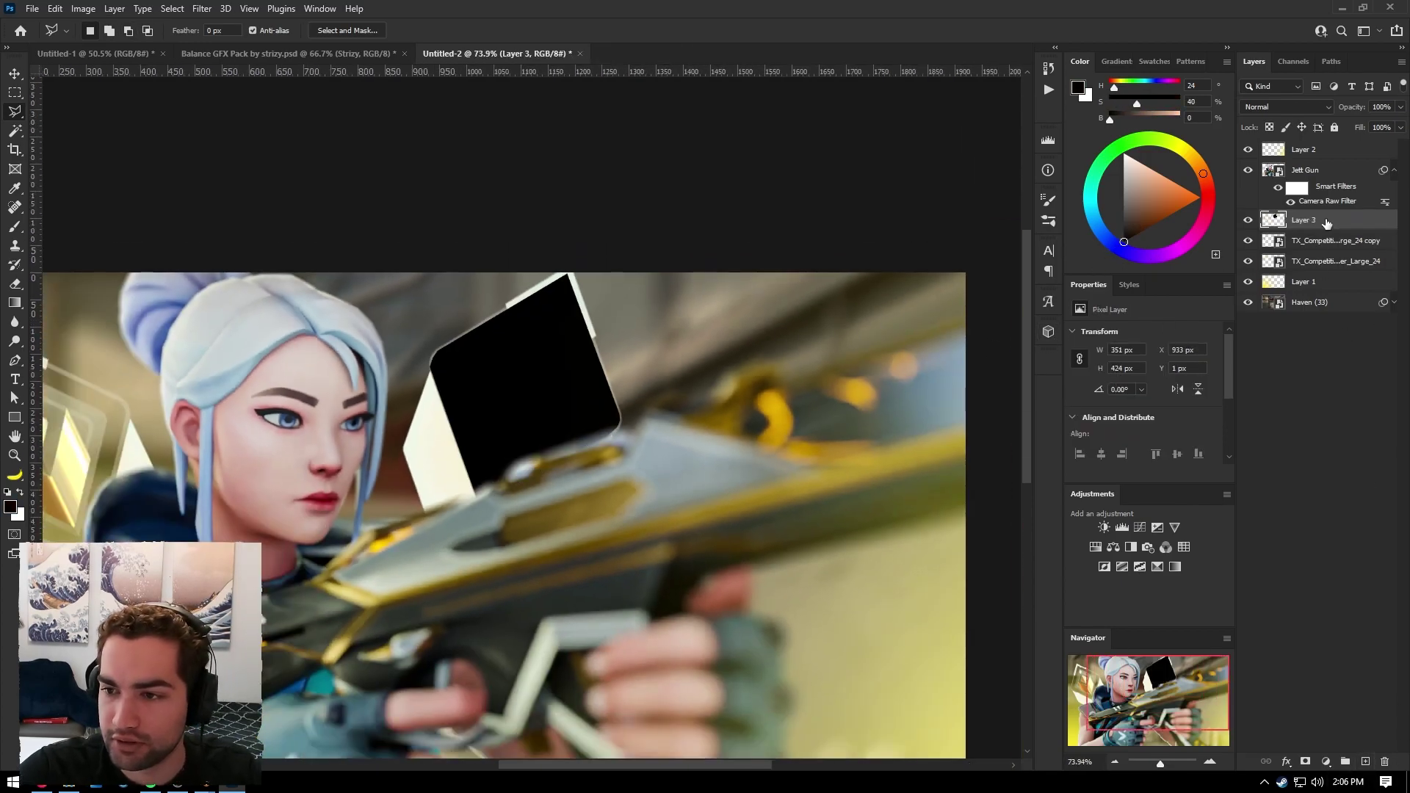
left_click_drag(1326, 223, 1322, 269)
scroll(604, 411, "down", 7, "alt")
scroll(611, 411, "up", 7, "alt")
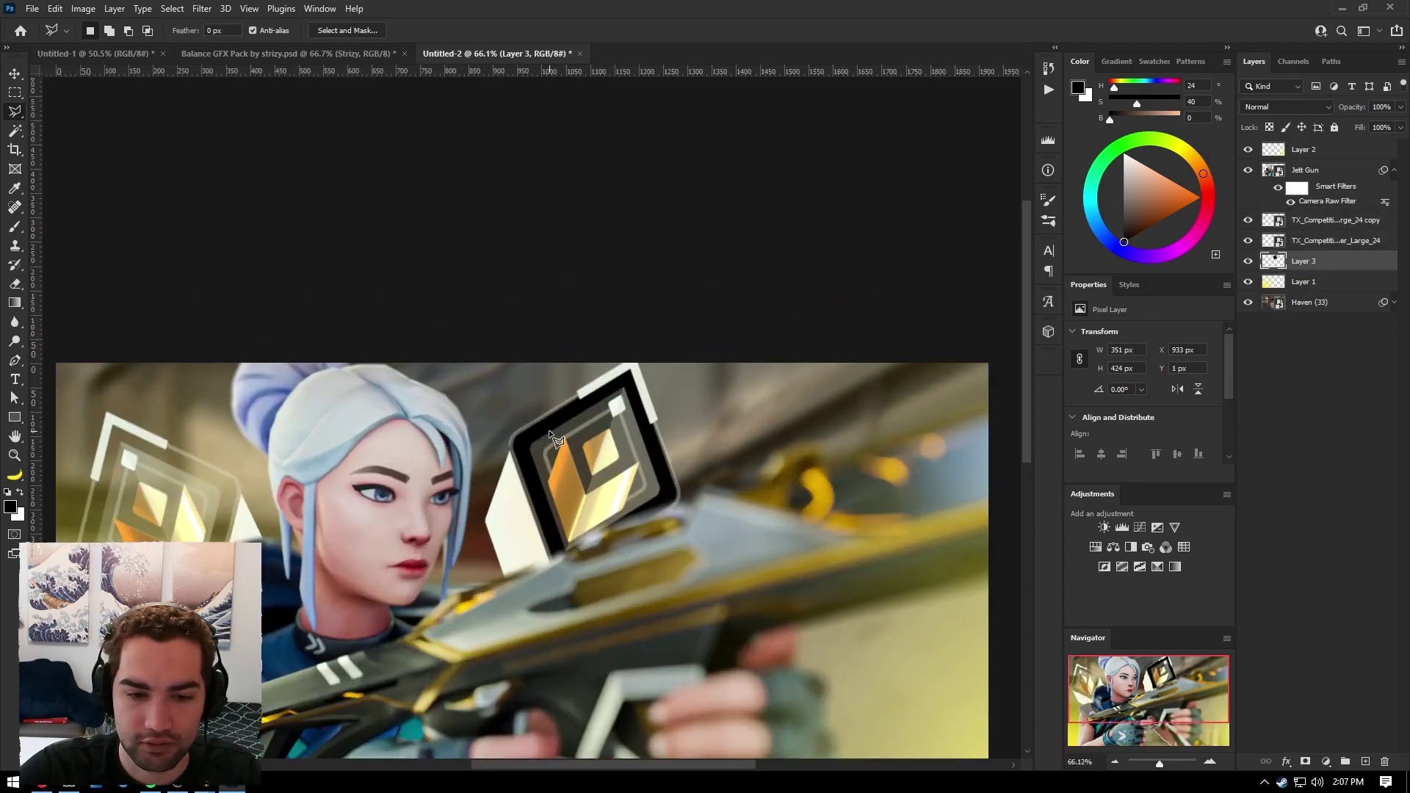
scroll(700, 415, "down", 5, "alt")
scroll(699, 412, "up", 2, "alt")
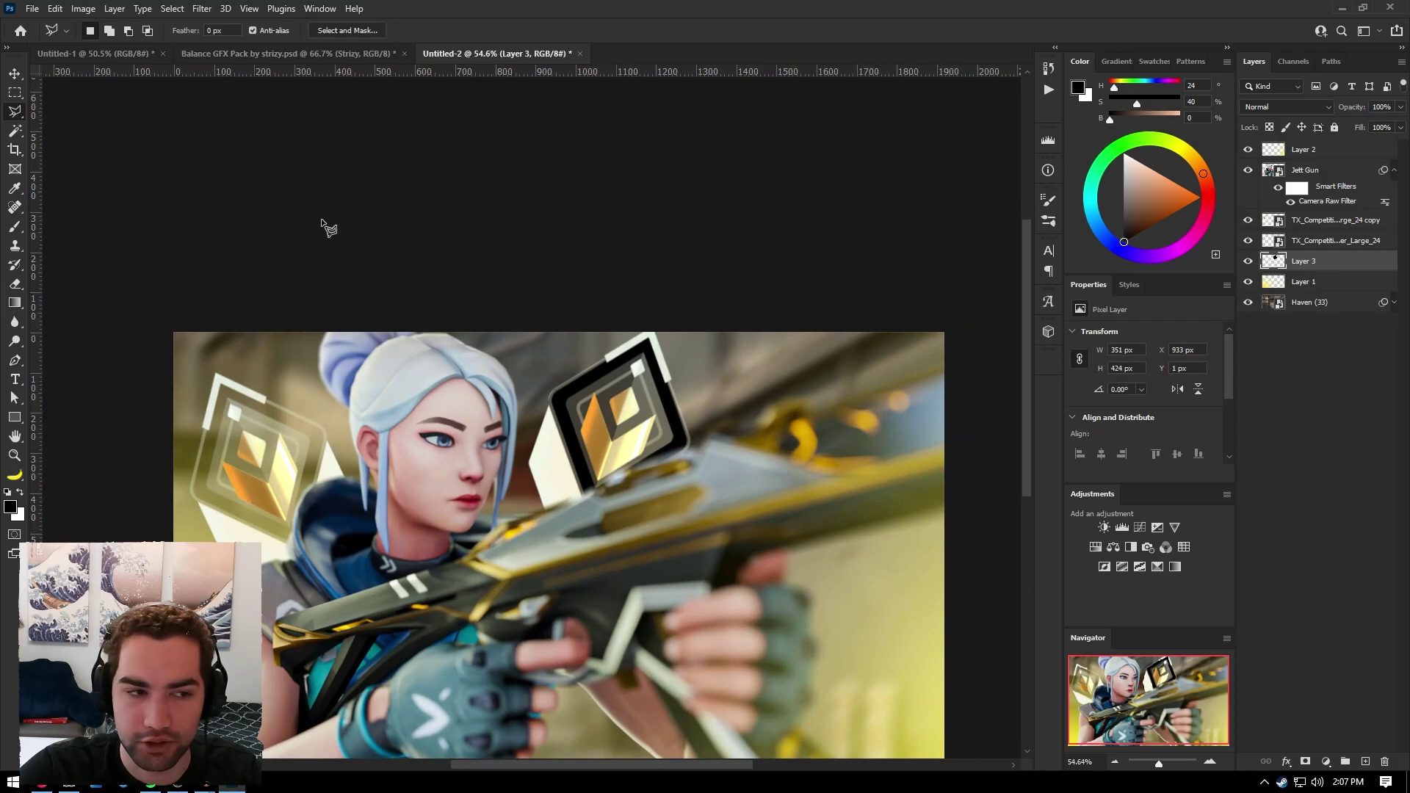
Duplicate the black backing onto the badge behind her shoulder and rotate it about -45.3° to fit that badge's frame
left_click(16, 80)
left_click_drag(635, 381, 279, 427, "alt")
key("ctrl+t")
left_click_drag(272, 316, 145, 289)
left_click_drag(245, 451, 247, 448)
scroll(207, 430, "up", 7, "alt")
left_click_drag(341, 443, 334, 448)
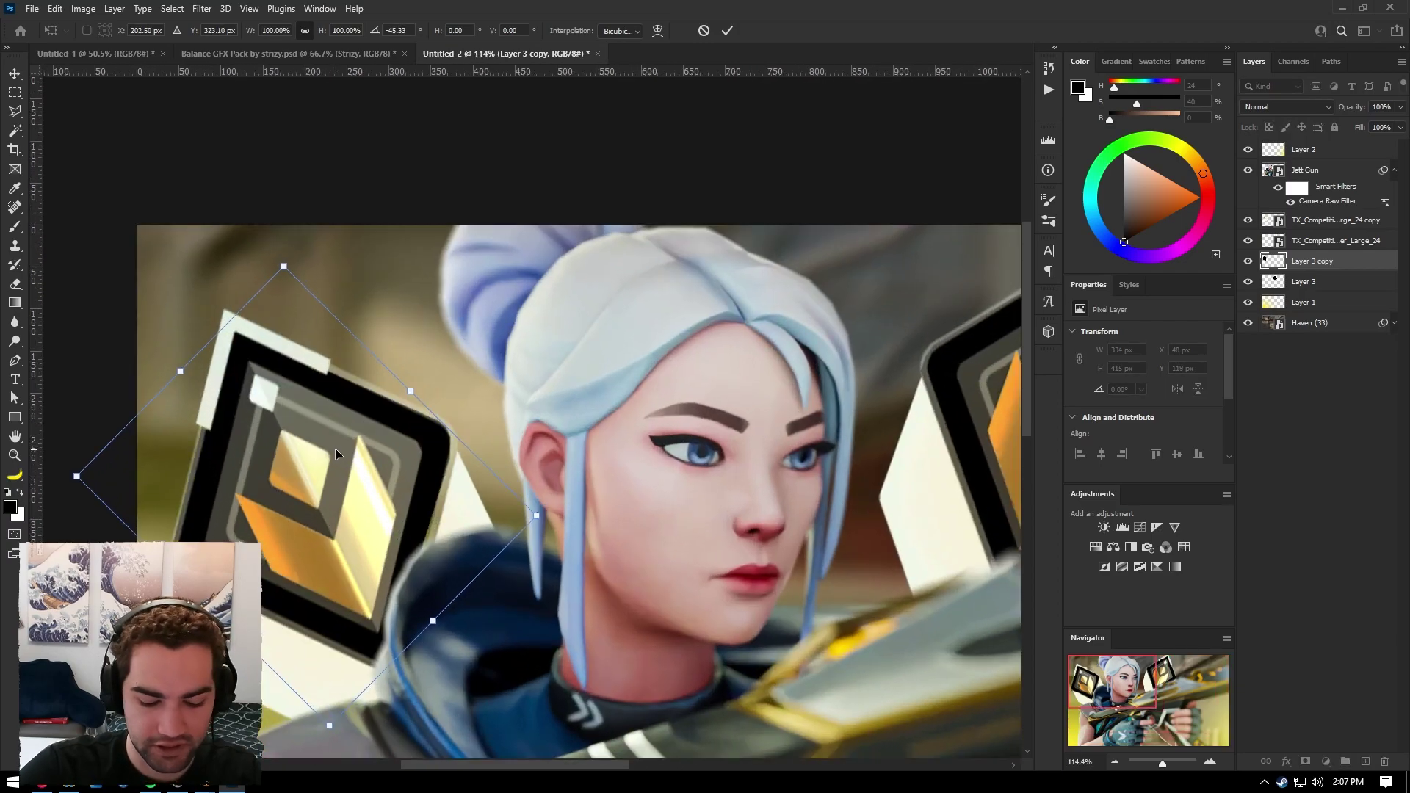
key("Return")
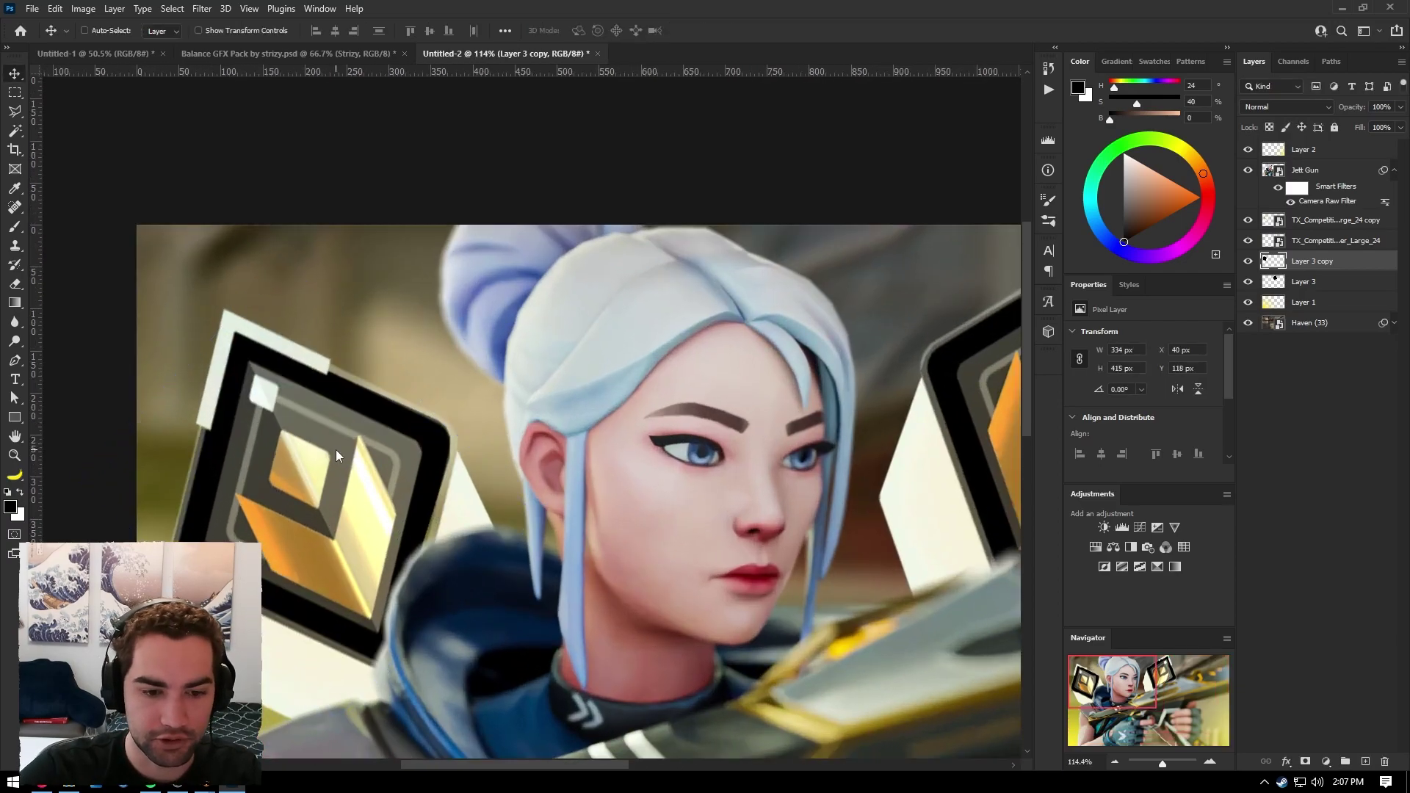
Group the two badge layers and their two black backing layers together
scroll(336, 449, "down", 5, "alt")
scroll(469, 443, "up", 1, "alt")
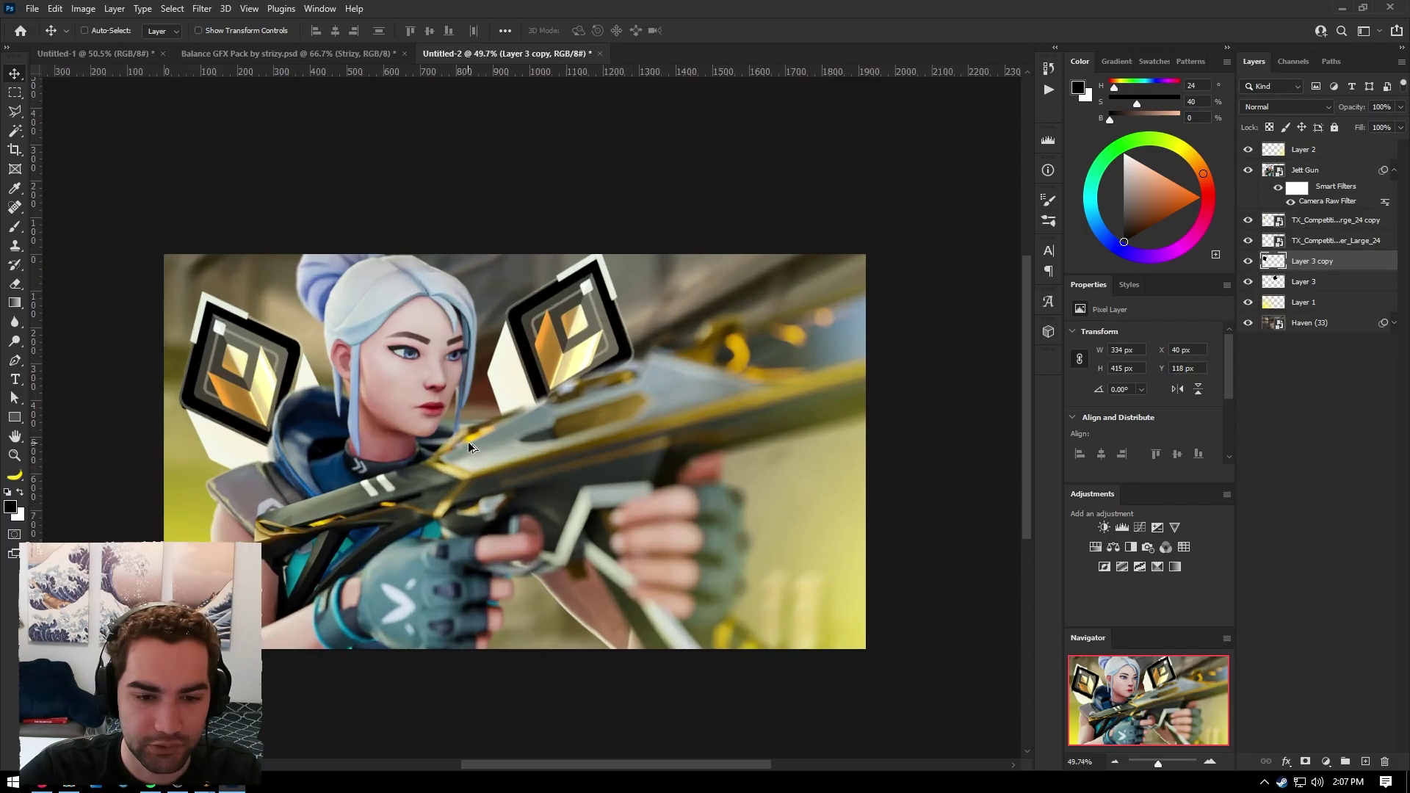
left_click(1311, 221)
left_click(1307, 283, "shift")
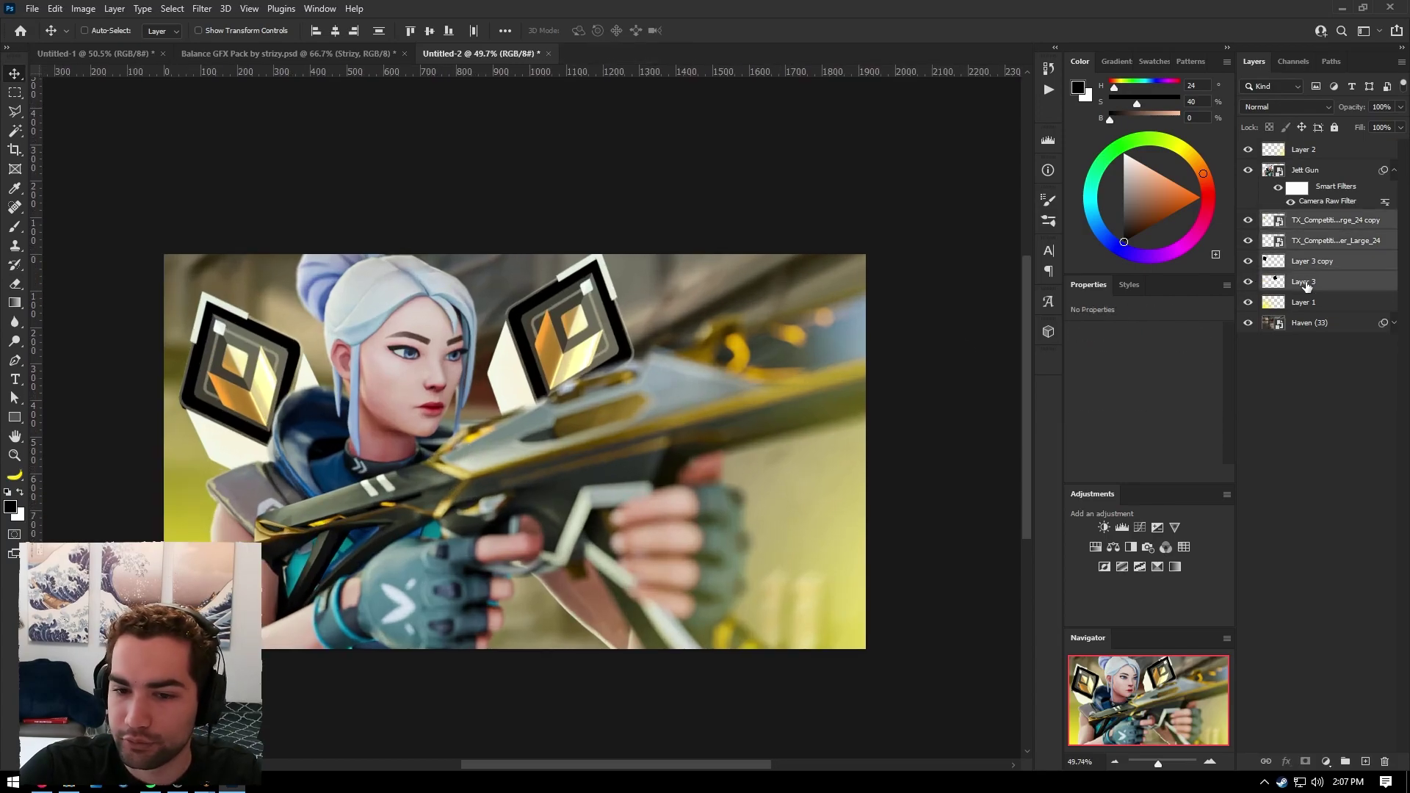
key("ctrl+g")
scroll(566, 409, "down", 2, "alt")
scroll(567, 409, "up", 2, "alt")
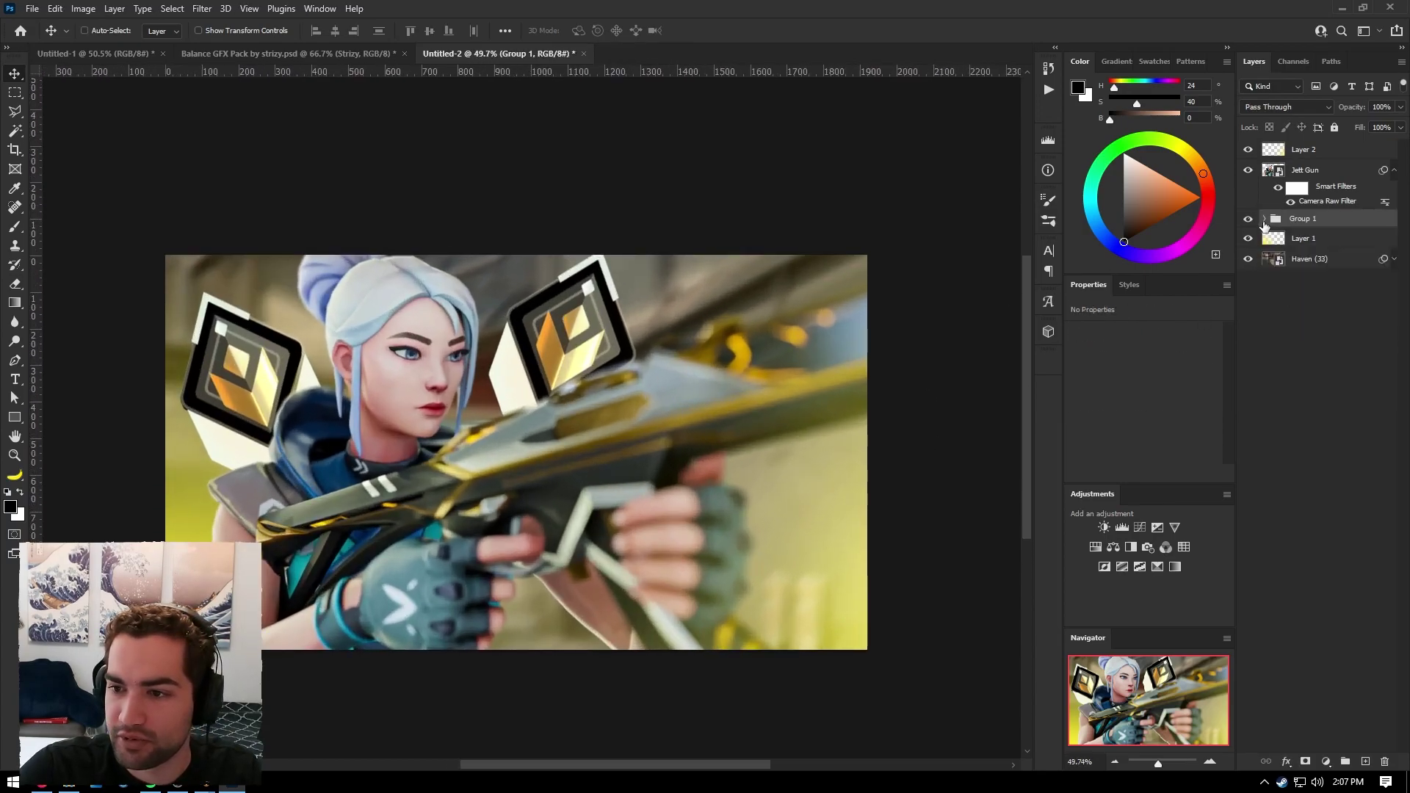
Inside Group 1, move Layer 3 copy directly beneath the TX_CompetitiveTier_Large_24 copy layer
left_click(1263, 219)
left_click(1296, 282)
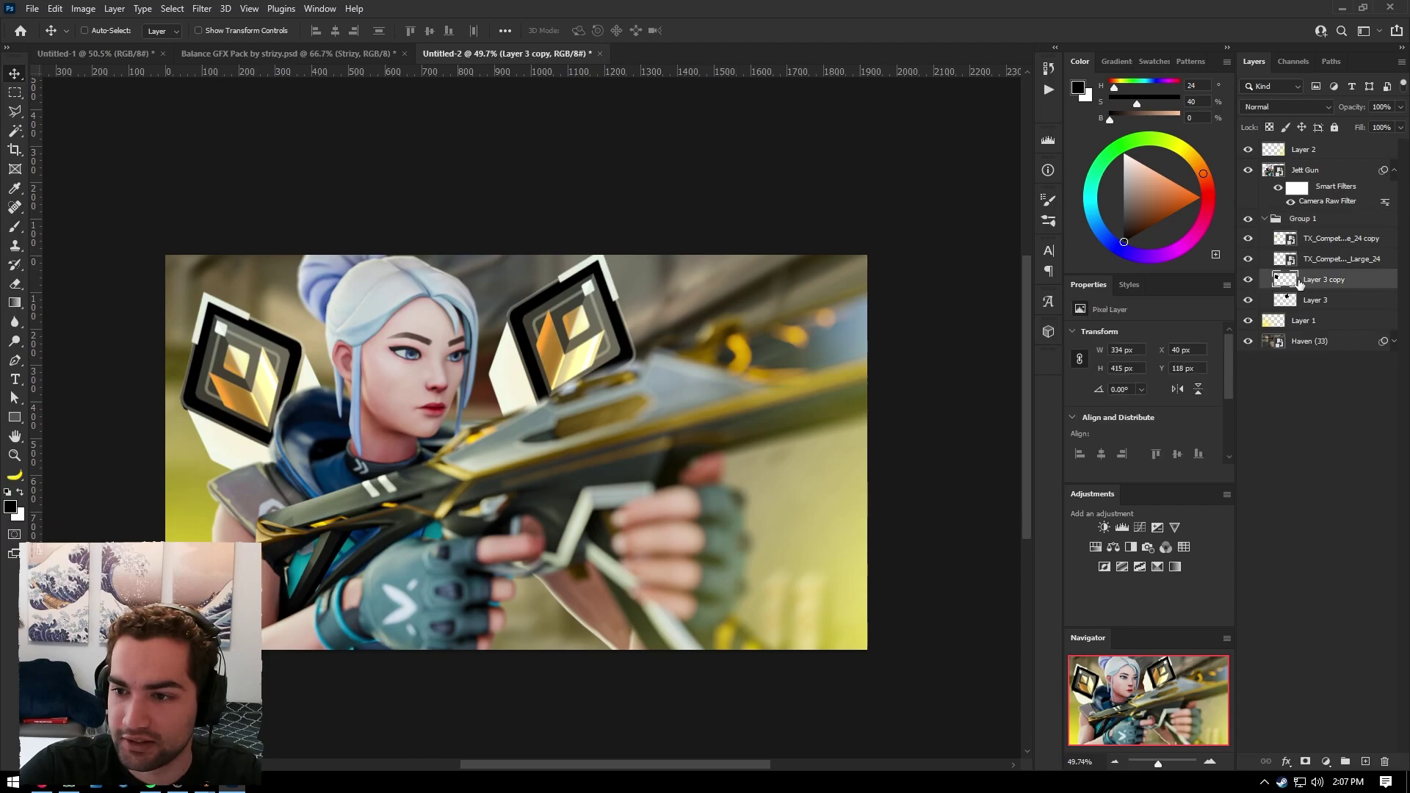
left_click(1249, 242)
left_click(1249, 242)
left_click_drag(1310, 298, 1312, 253)
Group each badge with its own black backing as two separate subgroups inside Group 1
left_click(1314, 239)
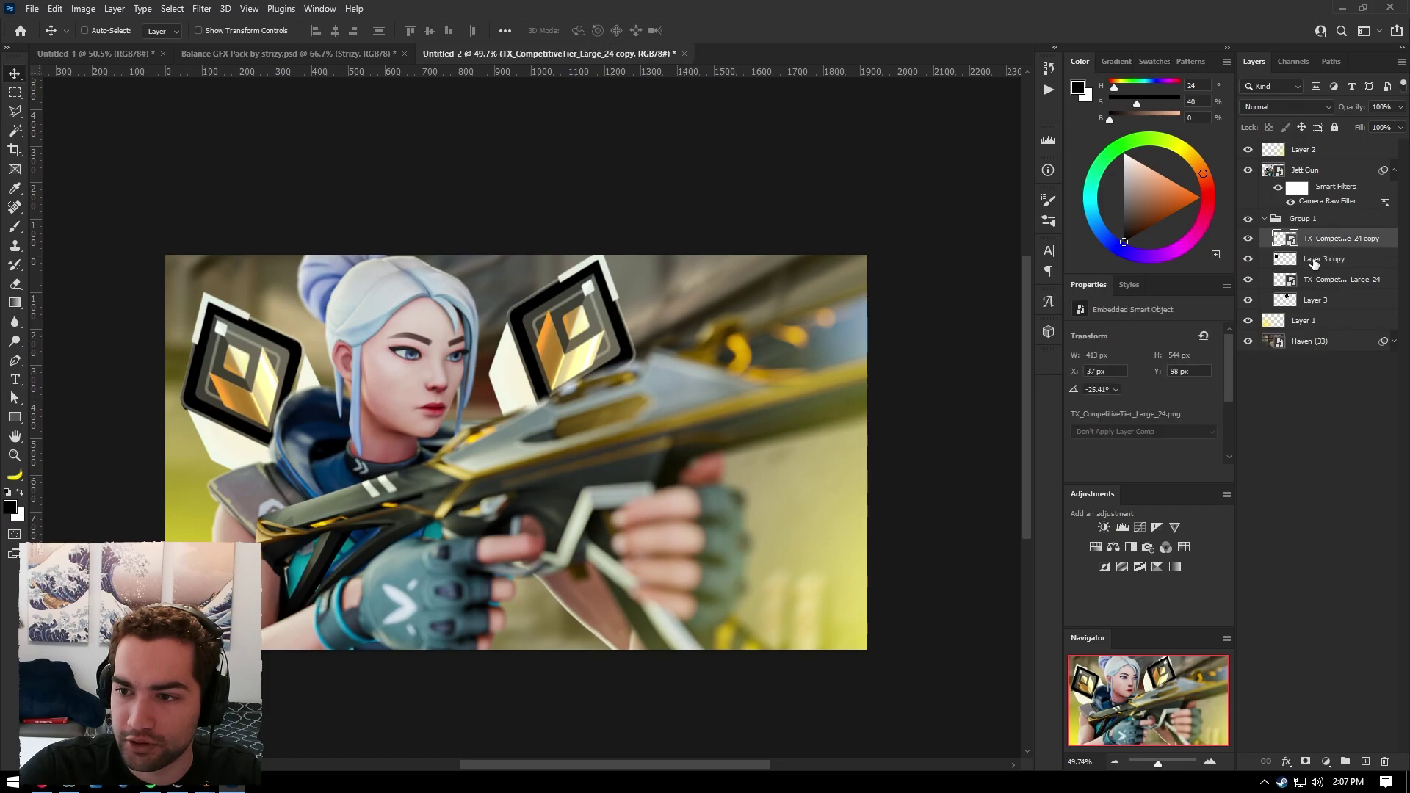
left_click(1314, 264, "shift")
key("ctrl+g")
left_click(1313, 258)
left_click(1316, 276, "shift")
key("ctrl+g")
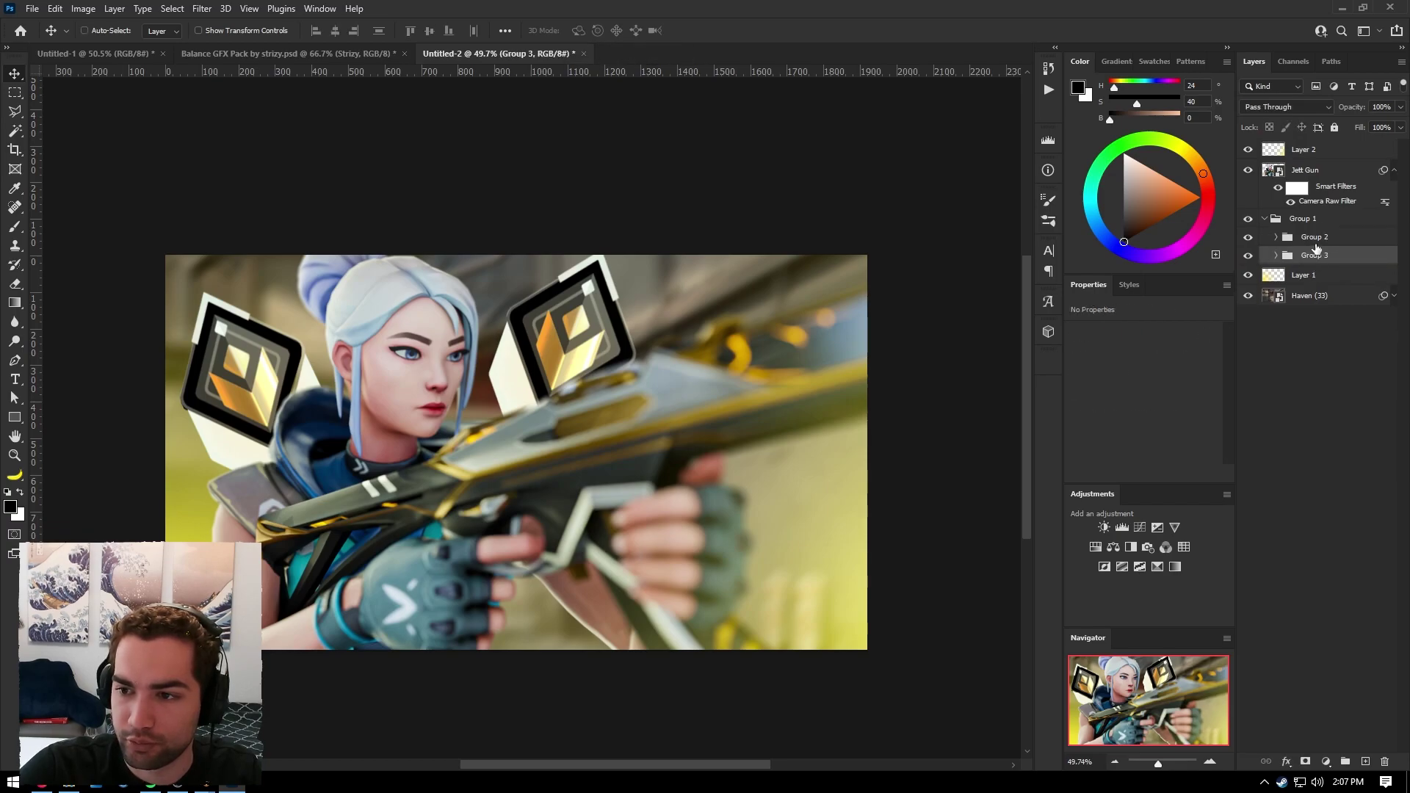
Duplicate Group 2, move the copy near the hand gripping the gun's front, and stack it above the Jett Gun layer
left_click(1315, 238)
key("ctrl+j")
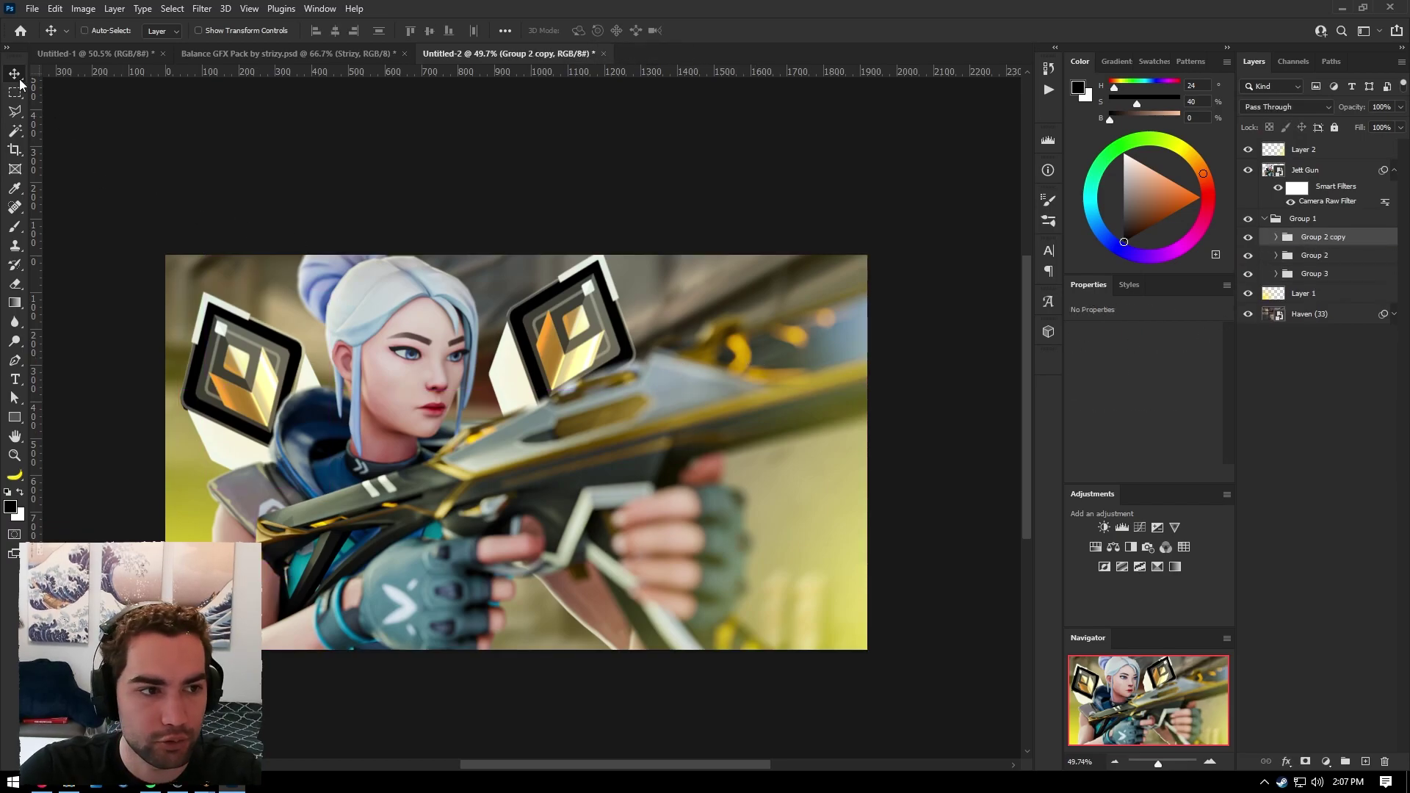
left_click_drag(541, 352, 946, 522)
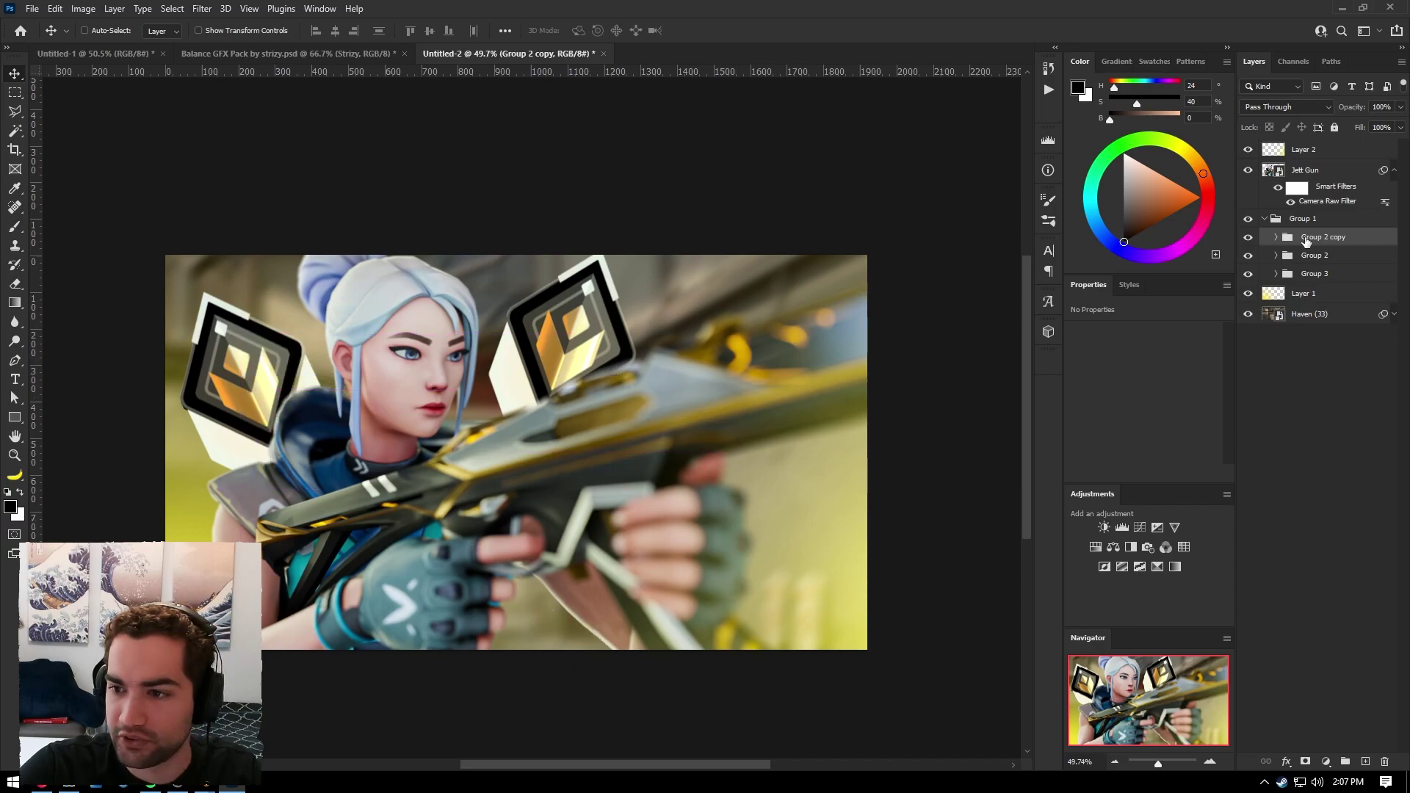
left_click_drag(1306, 242, 1307, 159)
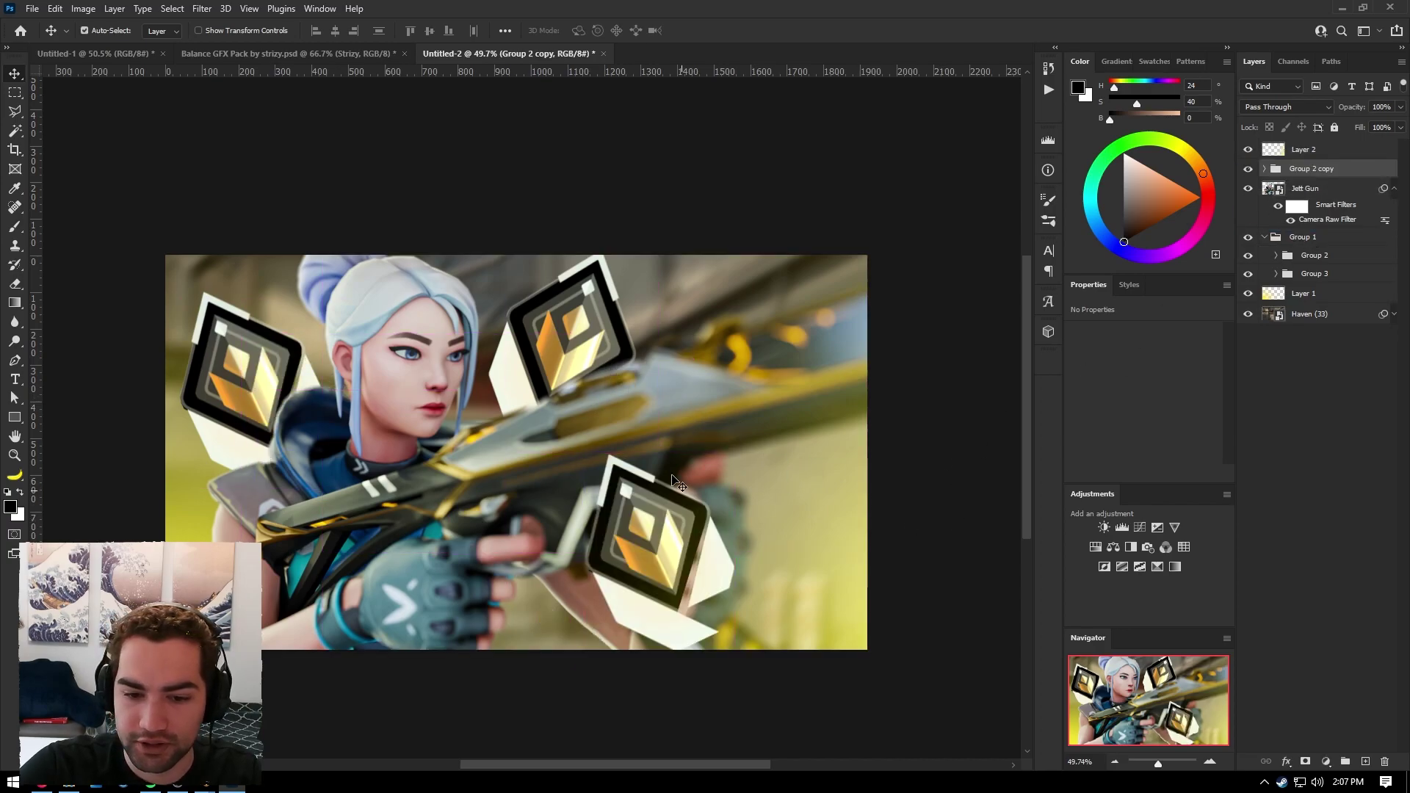
Rotate the copied badge clockwise, stack its group beneath Jett Gun, and position it at the canvas's lower edge under the forearm
key("ctrl+t")
left_click_drag(672, 436, 828, 437)
left_click_drag(665, 541, 609, 613)
key("Return")
left_click_drag(1294, 173, 1310, 223)
scroll(806, 462, "up", 3, "alt")
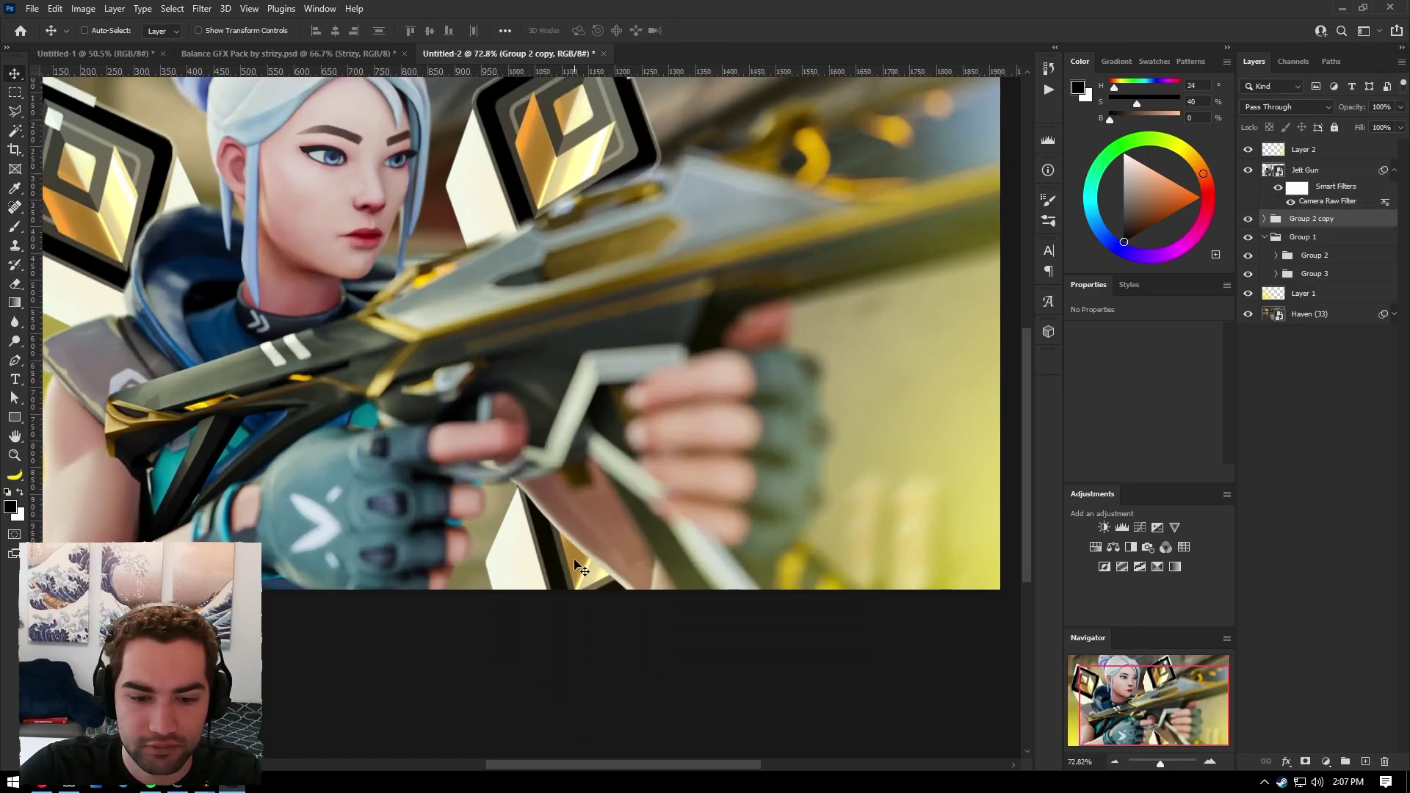
left_click_drag(574, 560, 500, 650)
scroll(639, 573, "down", 6, "alt")
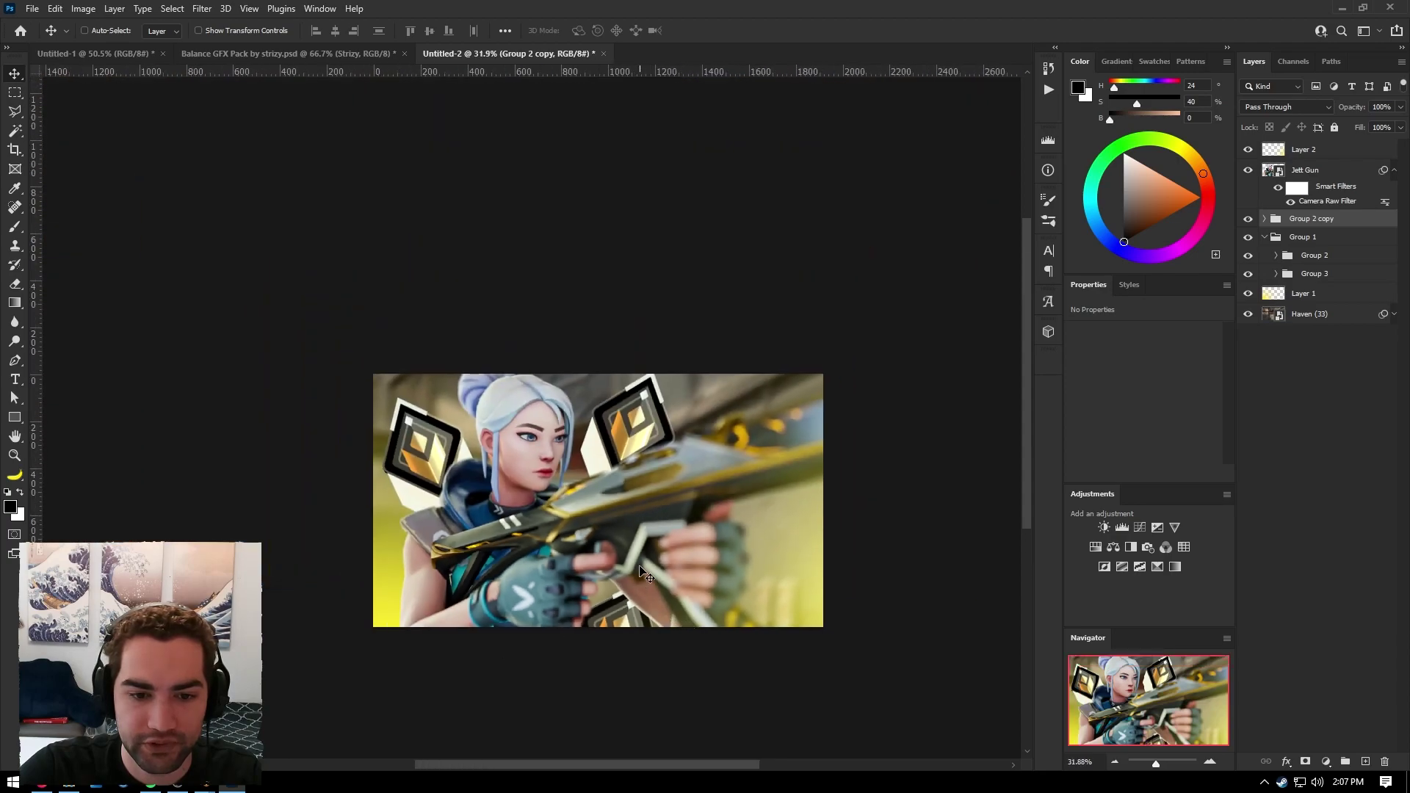
Group Group 2 copy and Group 1 together, and set the combined badge group's opacity to 74%
scroll(640, 572, "up", 4, "alt")
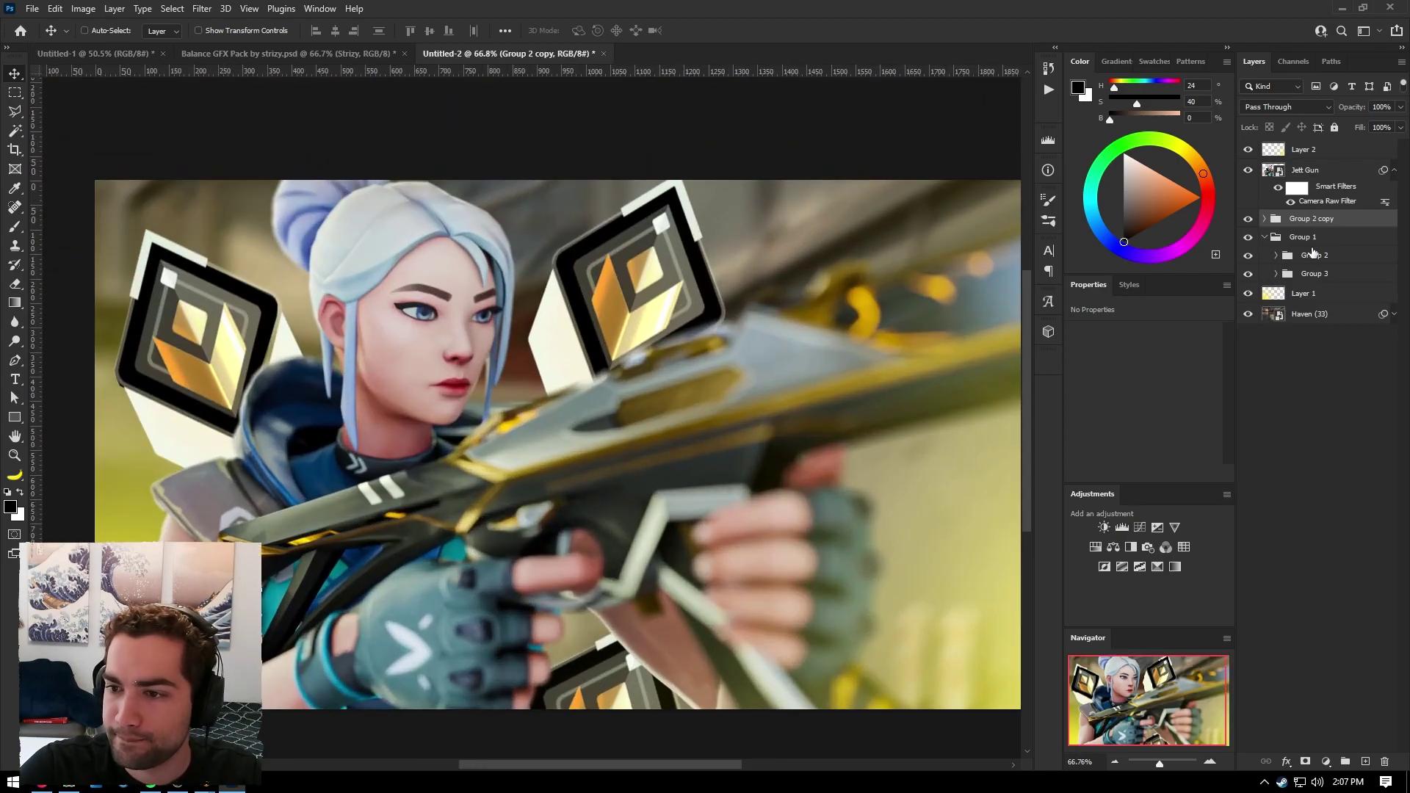
left_click(1312, 254, "shift")
key("ctrl+g")
left_click_drag(1354, 110, 1356, 114)
scroll(701, 274, "down", 7, "alt")
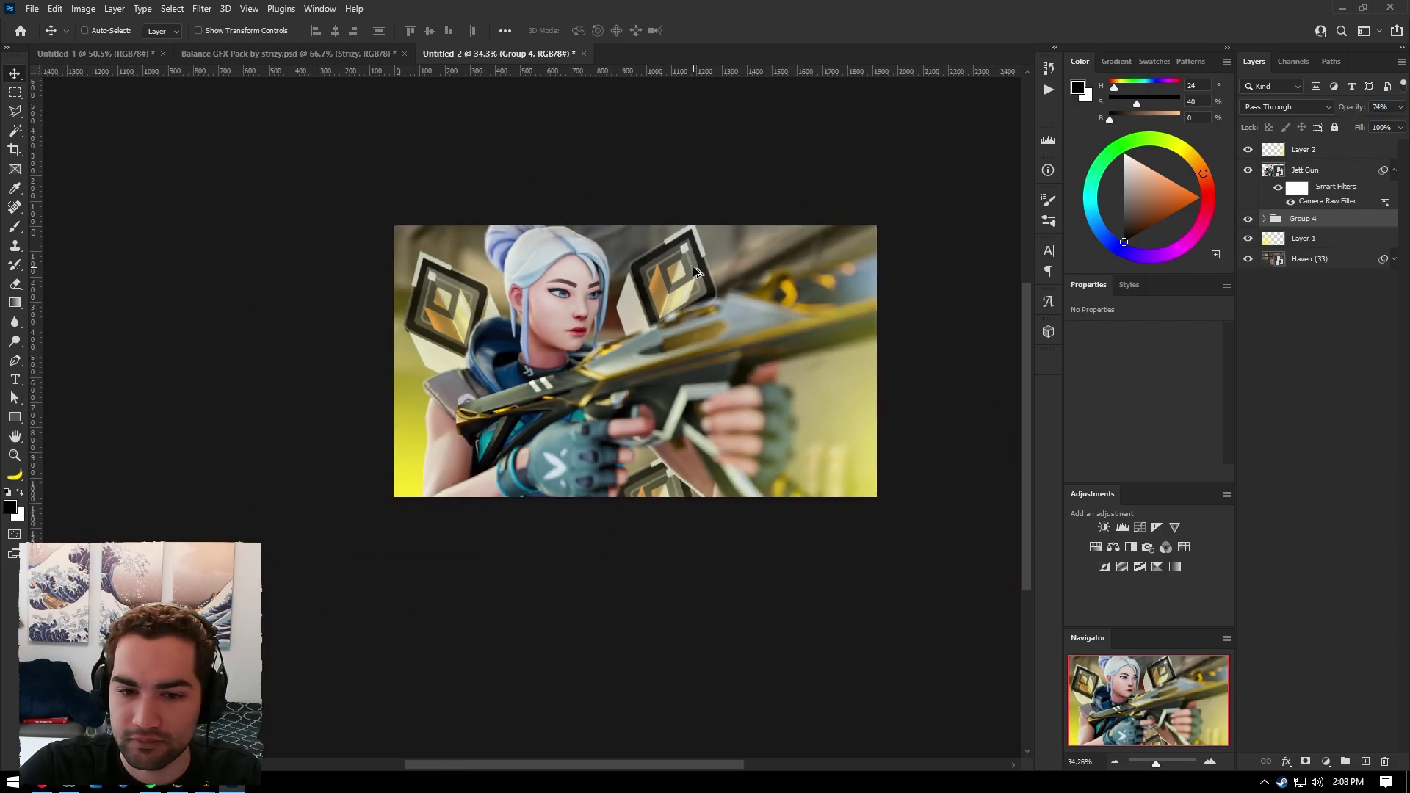
scroll(683, 271, "up", 6, "alt")
scroll(677, 274, "up", 2)
scroll(676, 274, "down", 2, "alt")
scroll(674, 275, "up", 3, "alt")
scroll(1208, 212, "down", 1)
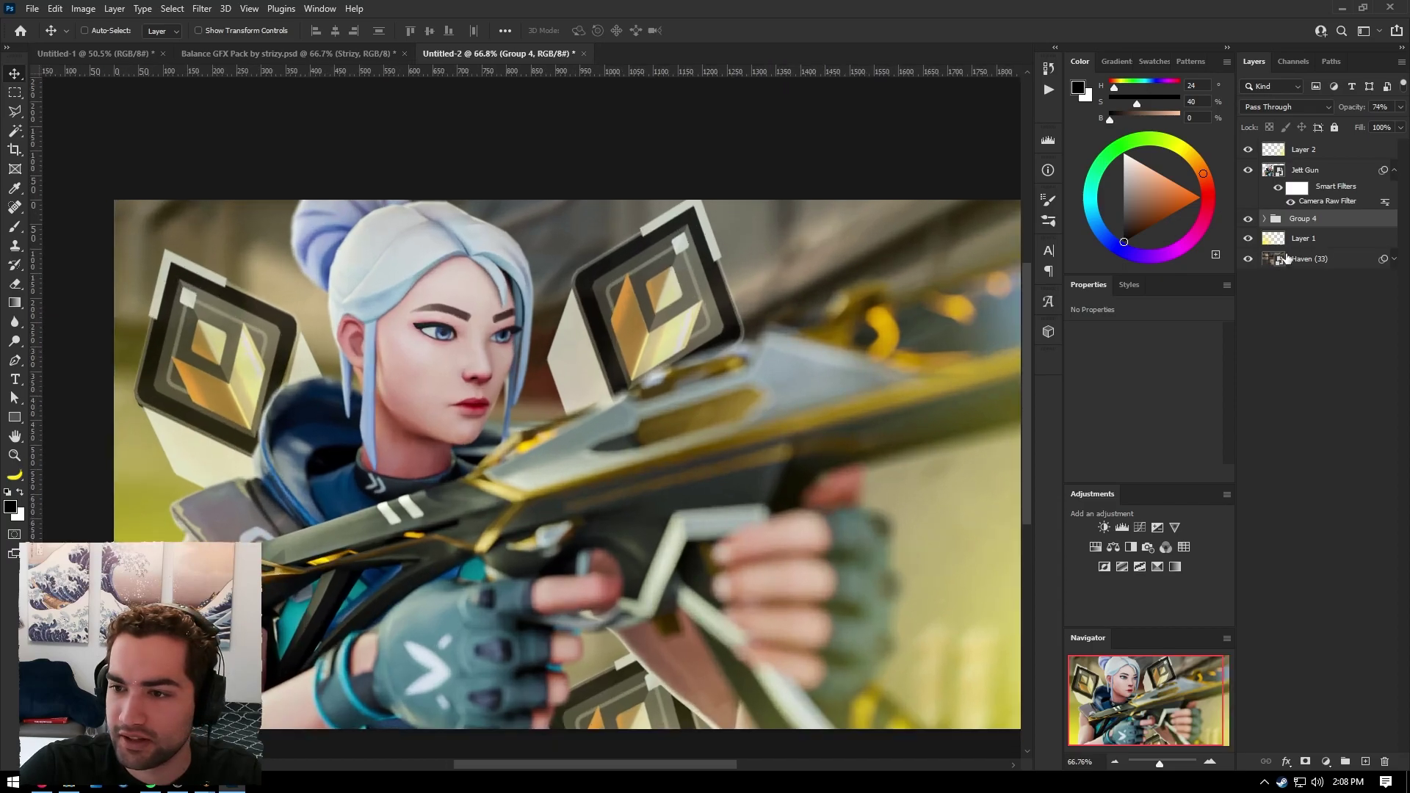
Add a Hue/Saturation adjustment clipped to Group 4, with saturation +29 and lightness +16
left_click(1327, 761)
left_click(1346, 616)
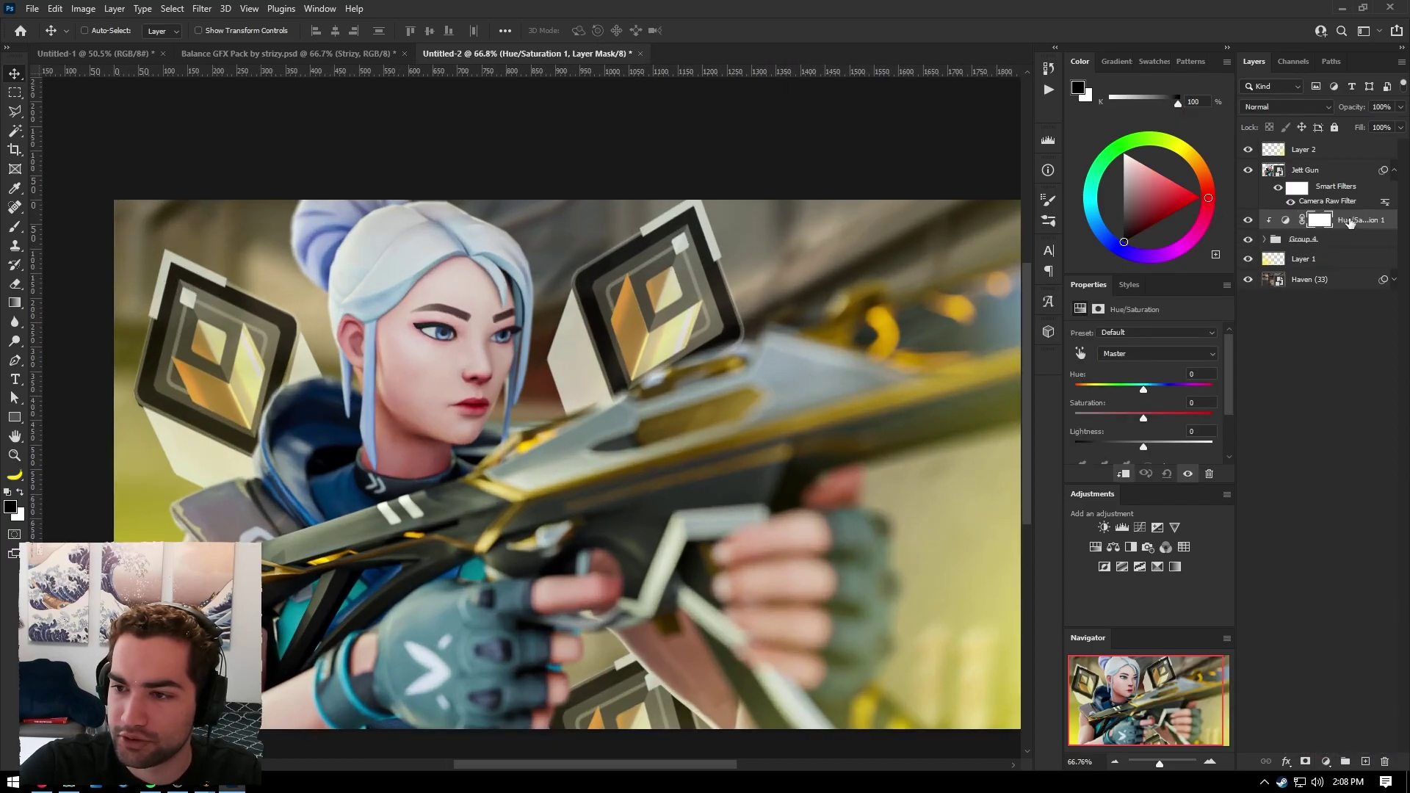
left_click(1350, 221)
scroll(1147, 434, "down", 1)
left_click_drag(1143, 426, 1155, 429)
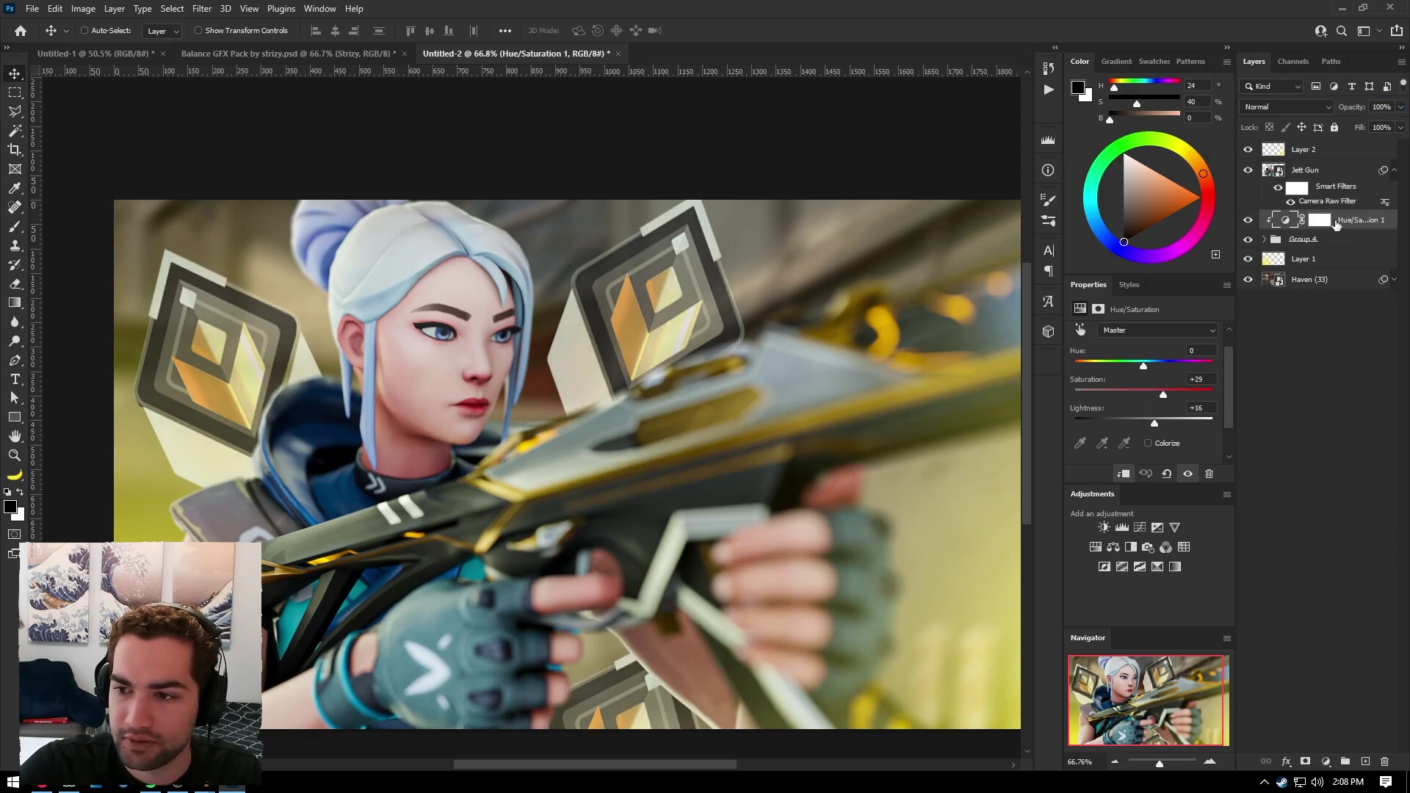
Restore the badge group Group 4 to 100% opacity
left_click(1294, 241)
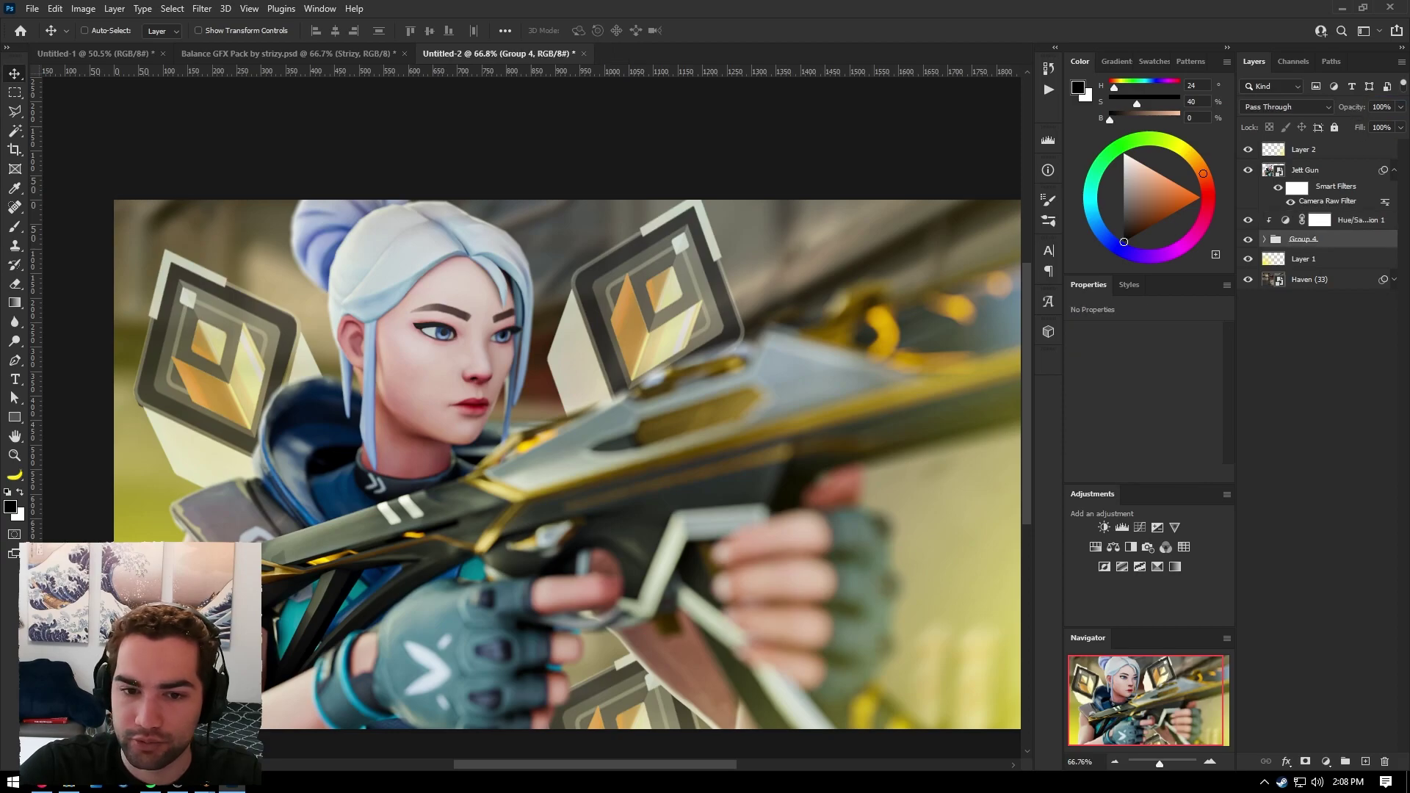
scroll(531, 360, "down", 1)
scroll(528, 356, "down", 8, "alt")
scroll(538, 474, "up", 2)
scroll(538, 477, "up", 6, "alt")
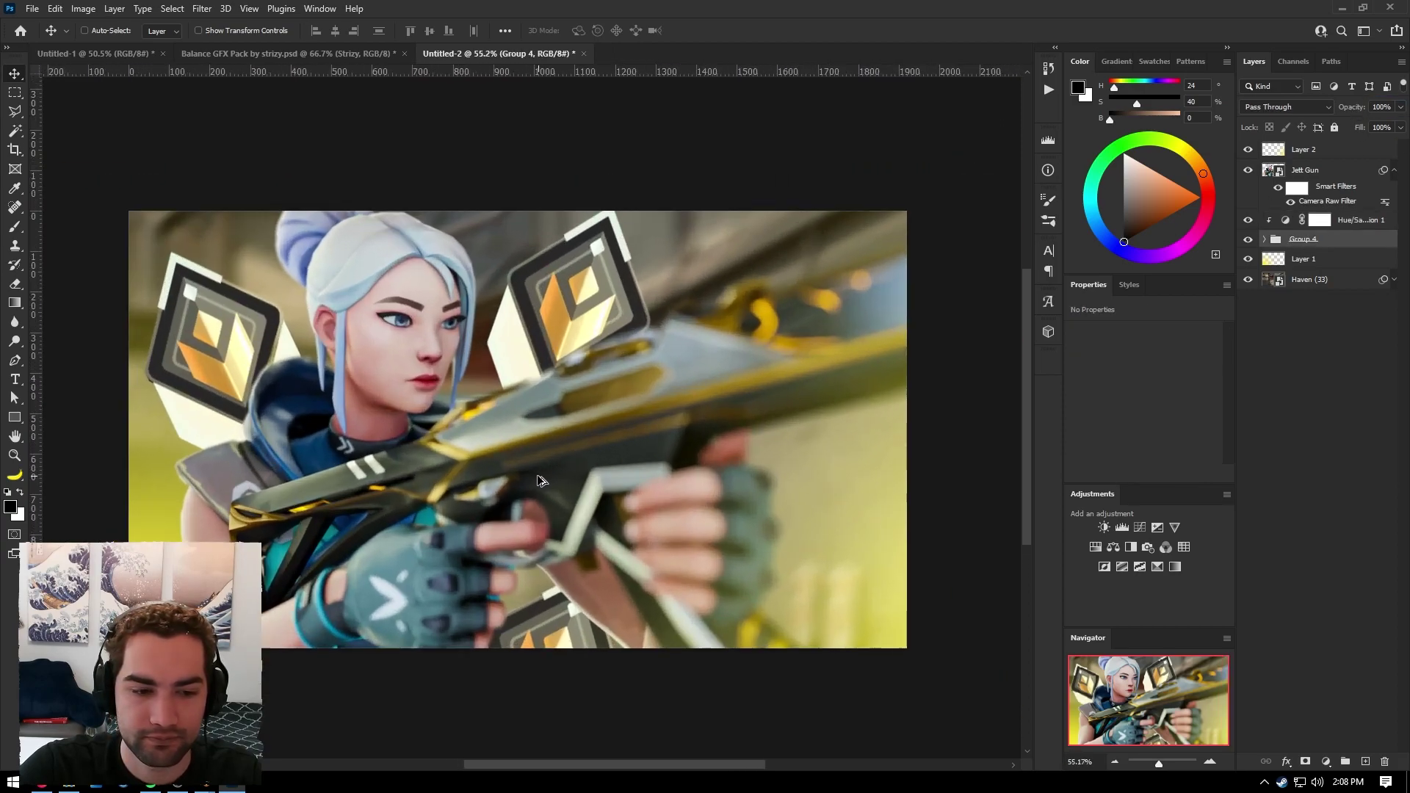
scroll(355, 400, "down", 1, "alt")
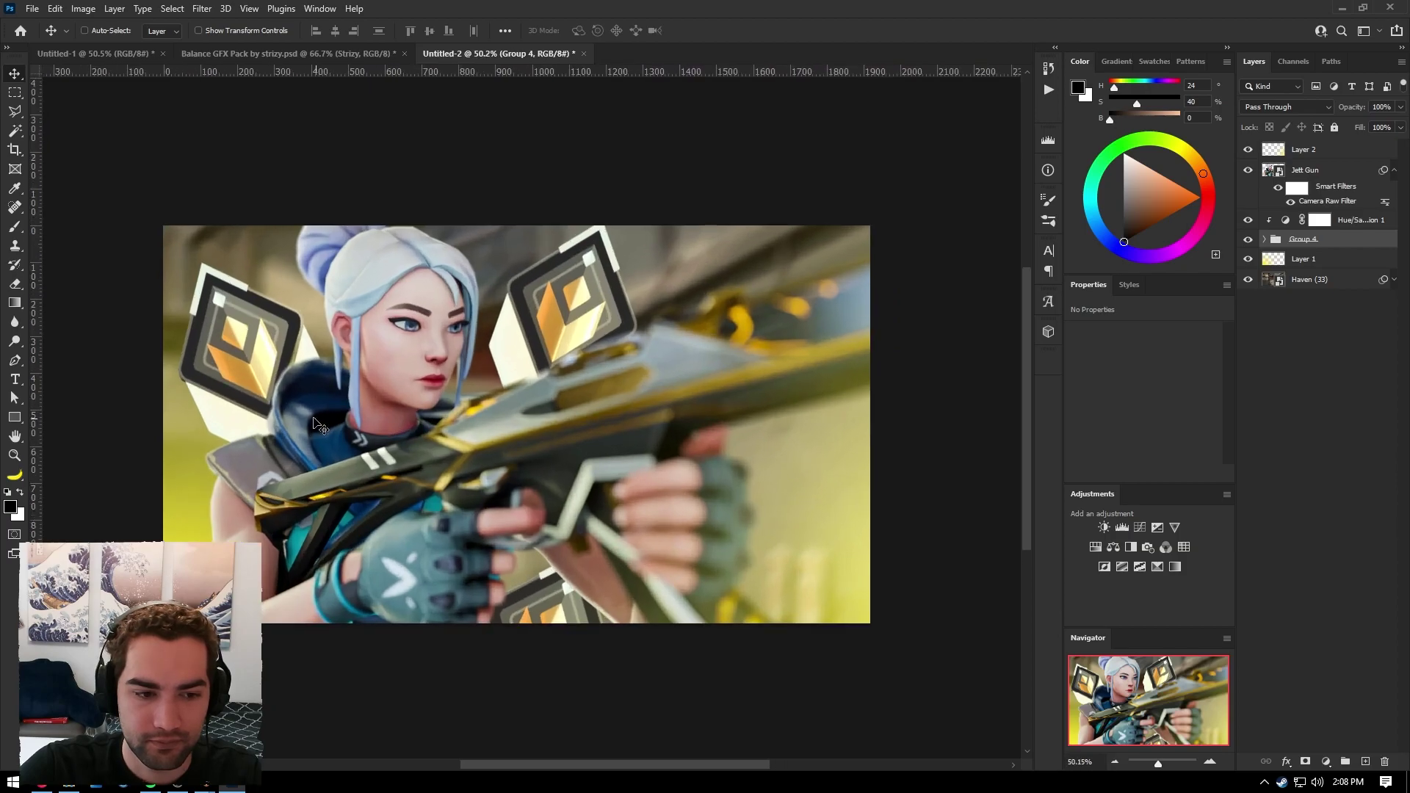
Move Group 2's badge behind the character's shoulder outward and down so the canvas edge crops it
left_click(1263, 239)
left_click(1258, 294)
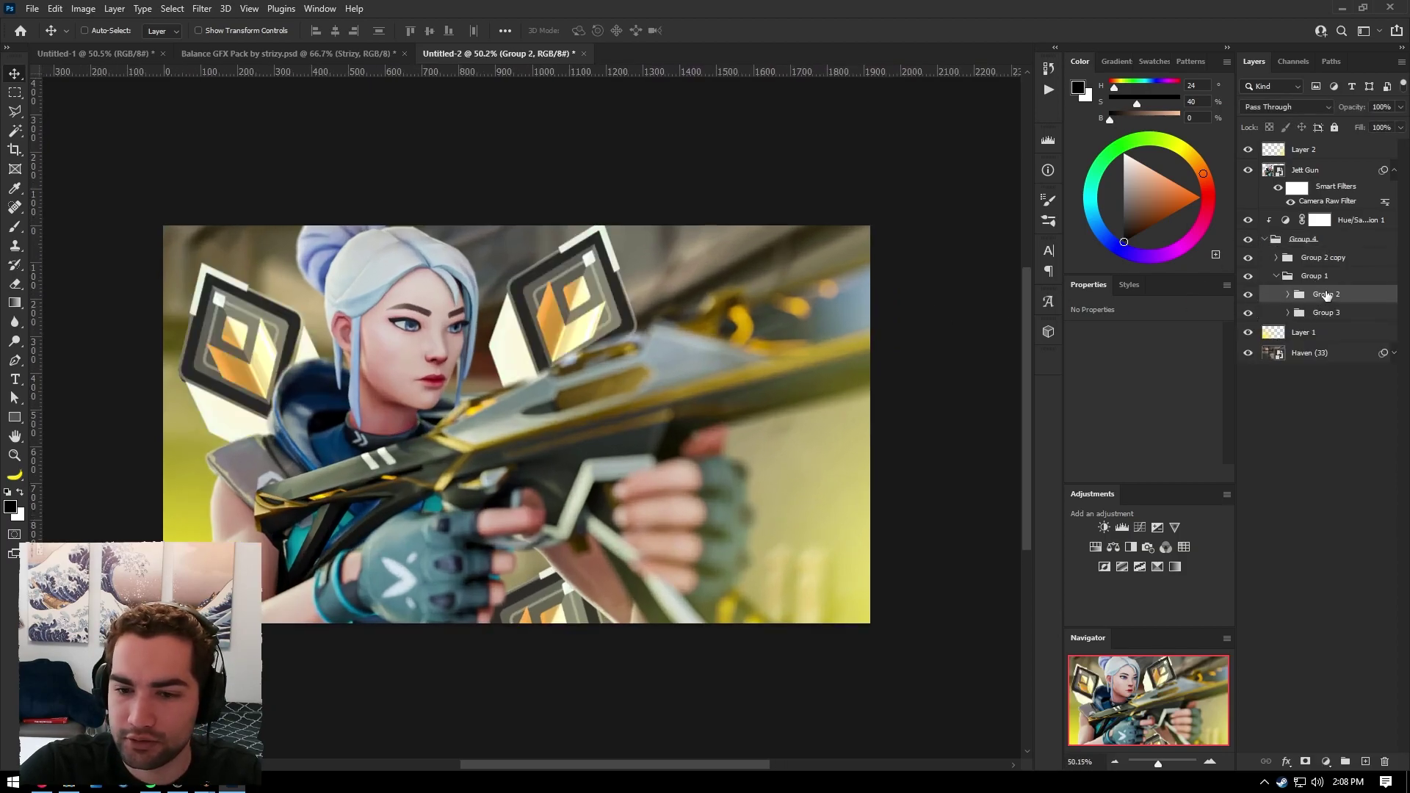
left_click_drag(277, 371, 222, 421)
scroll(329, 386, "down", 1)
scroll(412, 311, "up", 3, "alt")
scroll(412, 310, "down", 5, "alt")
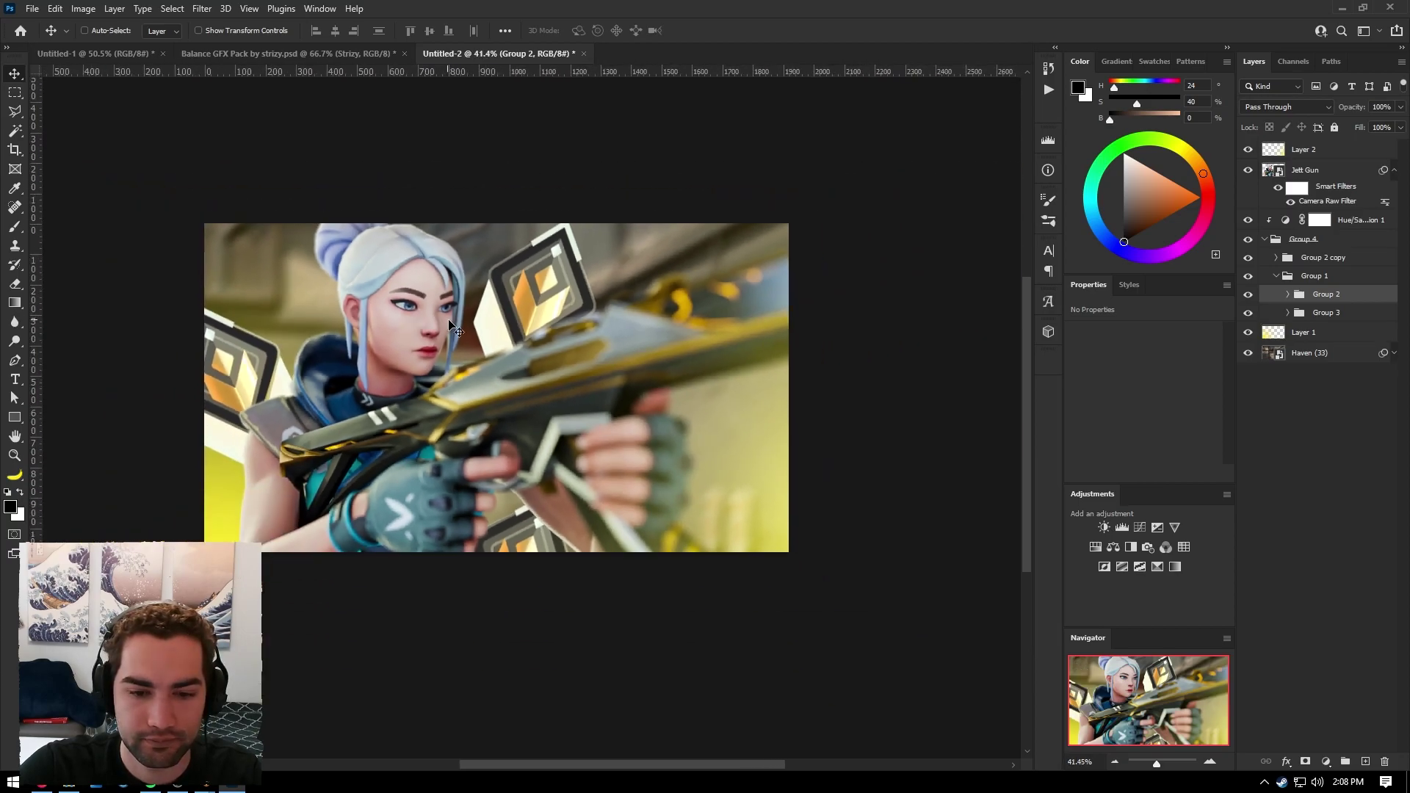
scroll(491, 367, "up", 2)
scroll(493, 377, "up", 3, "alt")
scroll(494, 381, "down", 1)
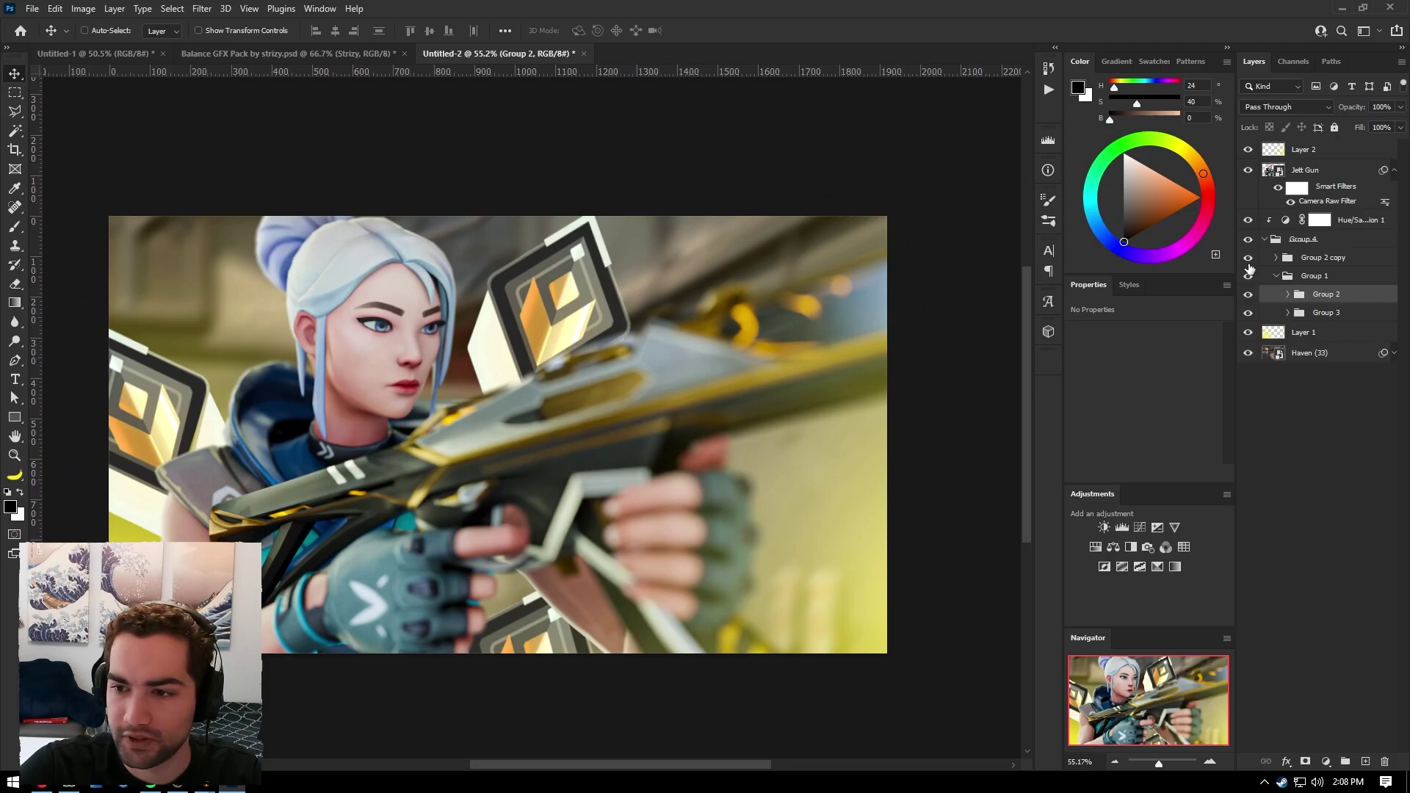
Move the Group 2 copy badge under the forearm closer to the gloved trigger hand
left_click(1247, 259)
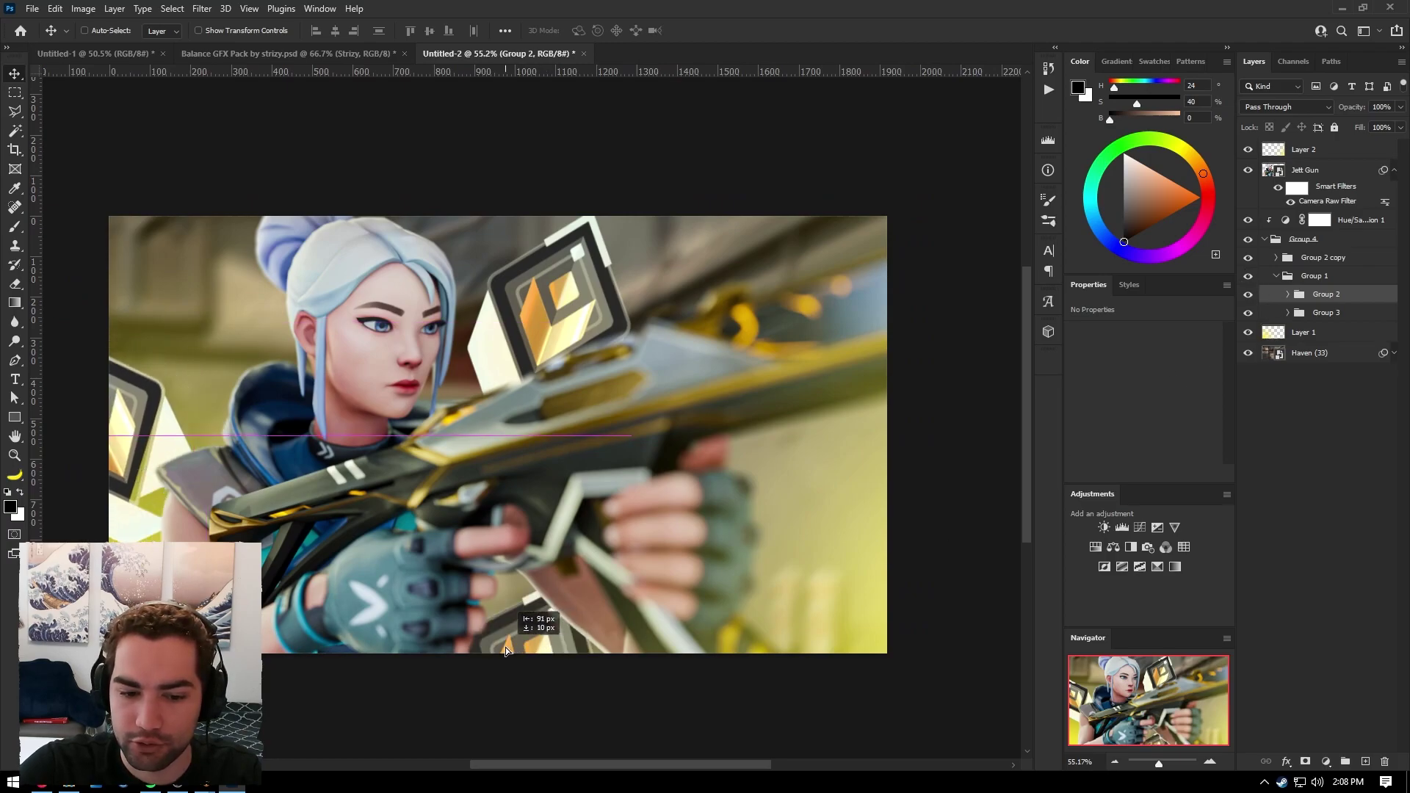
left_click(1323, 259)
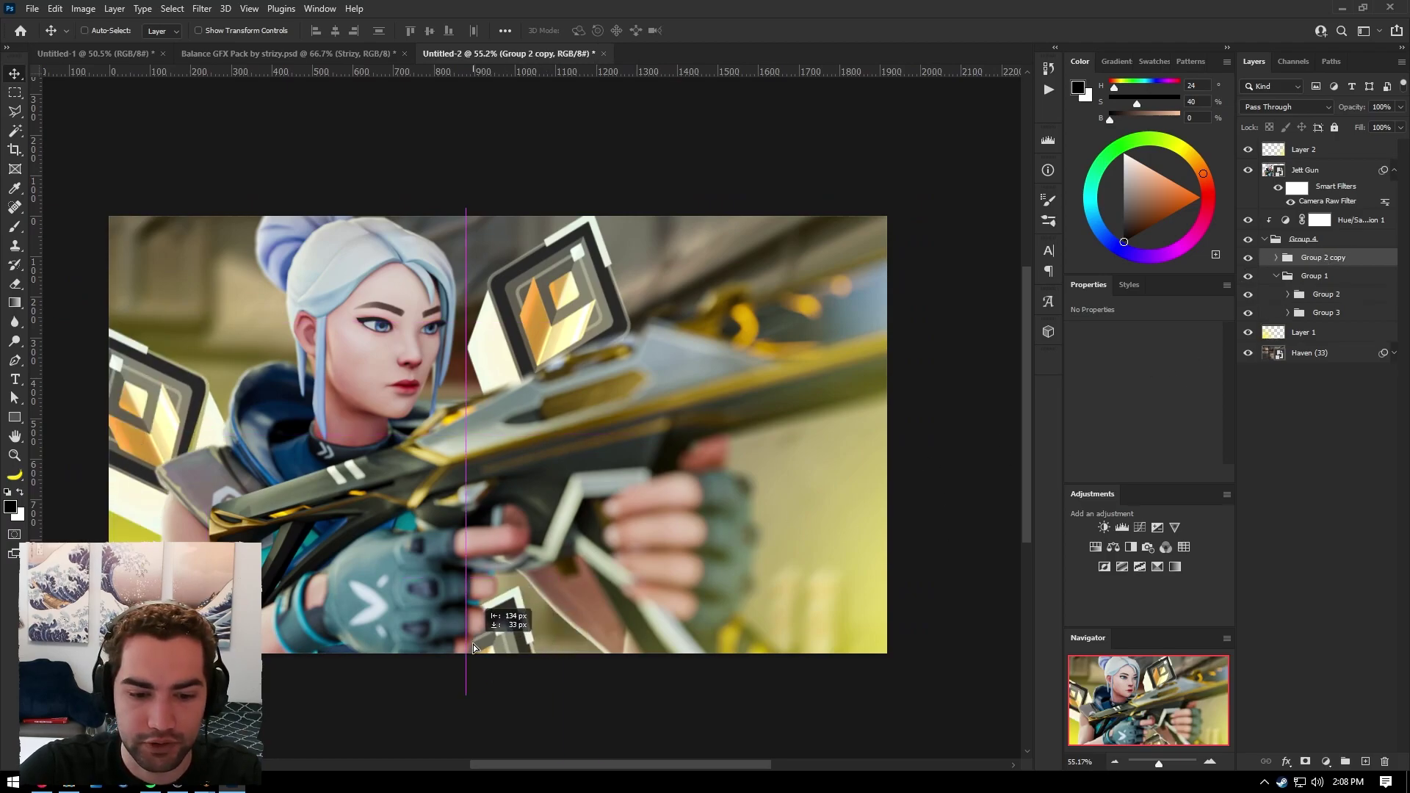
scroll(638, 464, "down", 3, "alt")
scroll(617, 449, "up", 2, "alt")
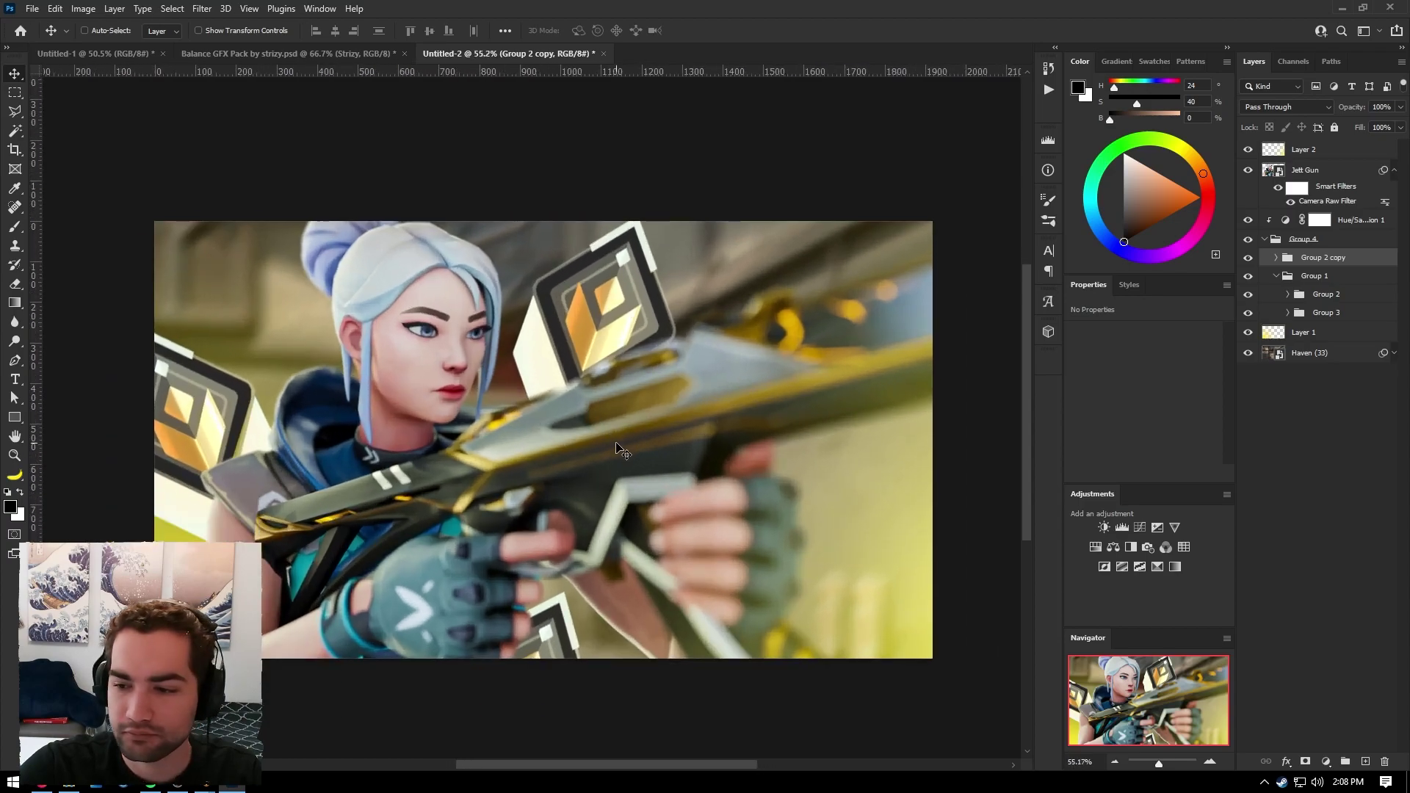
left_click_drag(566, 381, 599, 378)
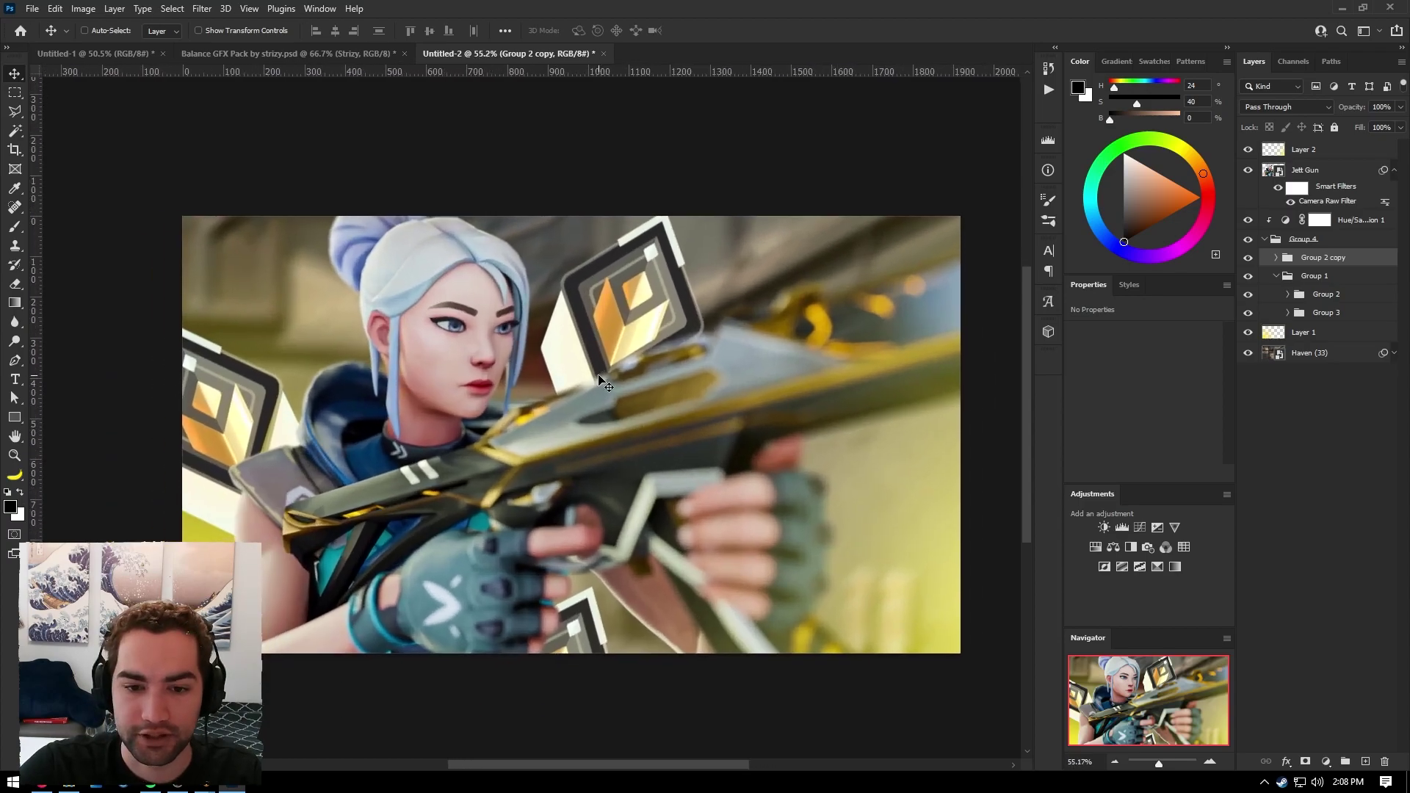
scroll(733, 435, "up", 1, "alt")
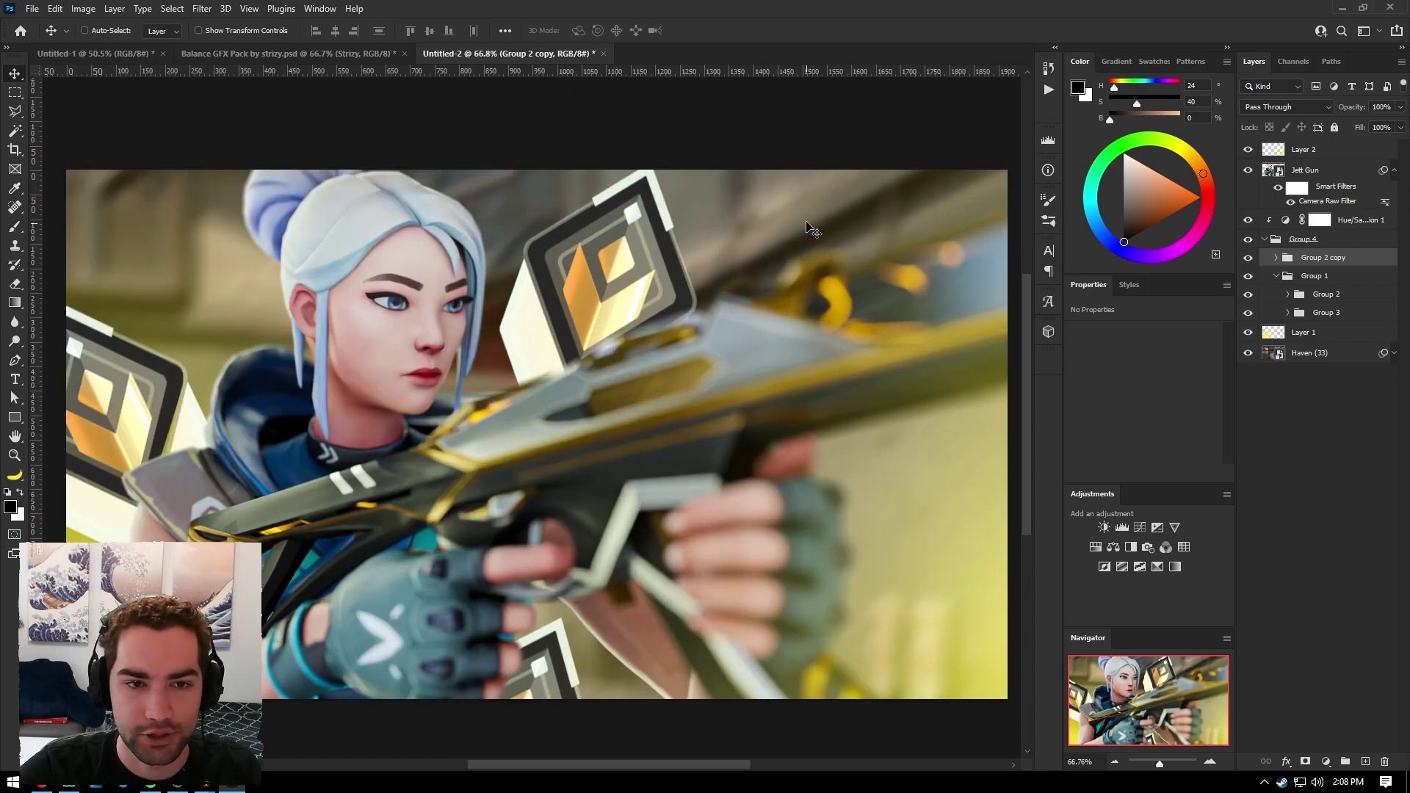
Compare the composition with and without Layer 1's yellow glow
left_click(1296, 411)
left_click(1247, 333)
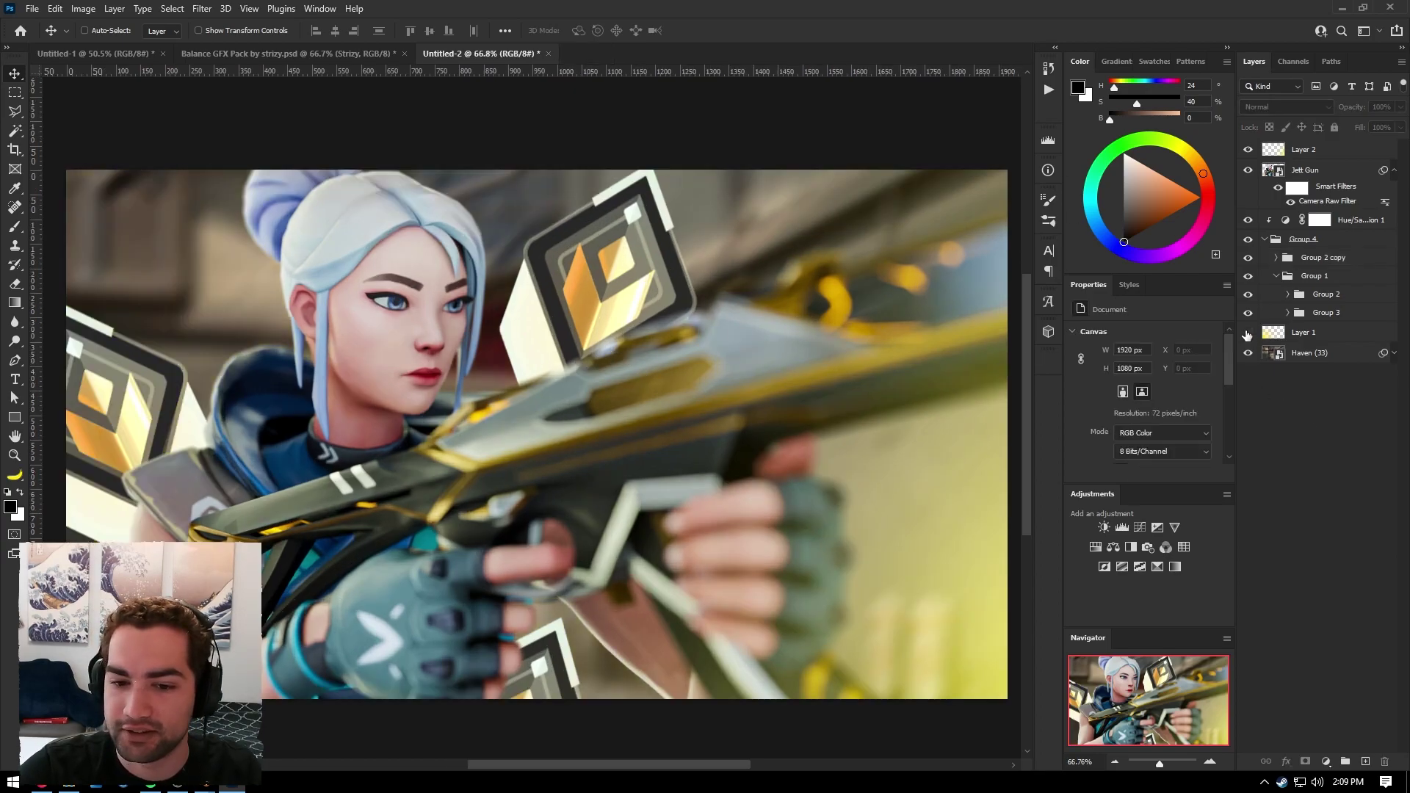
left_click(1247, 333)
left_click(1248, 333)
left_click(1247, 333)
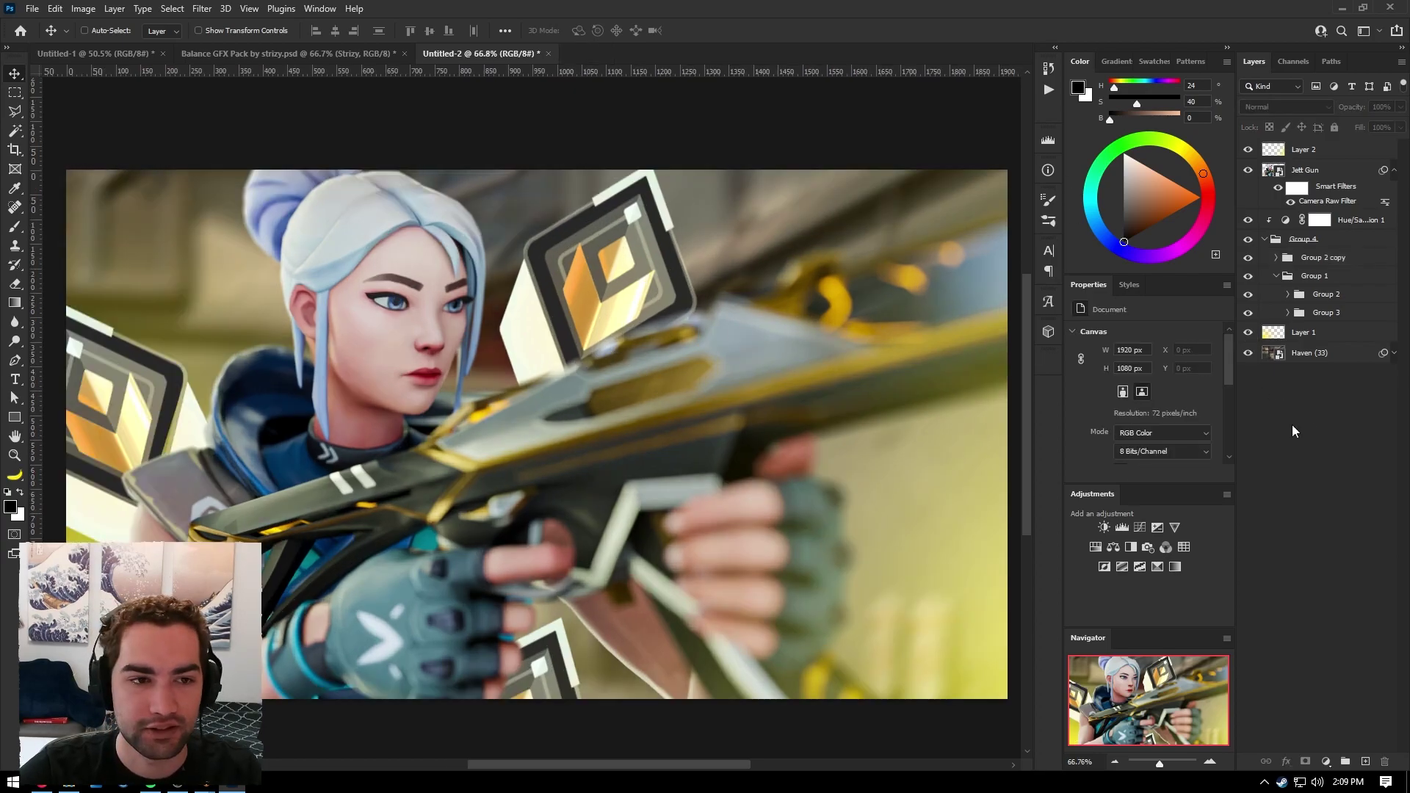
In Balance GFX Pack by strizy.psd, swap the visible green lighting layer for the orange-yellow one and copy that into Untitled-2 as the top layer
left_click(301, 53)
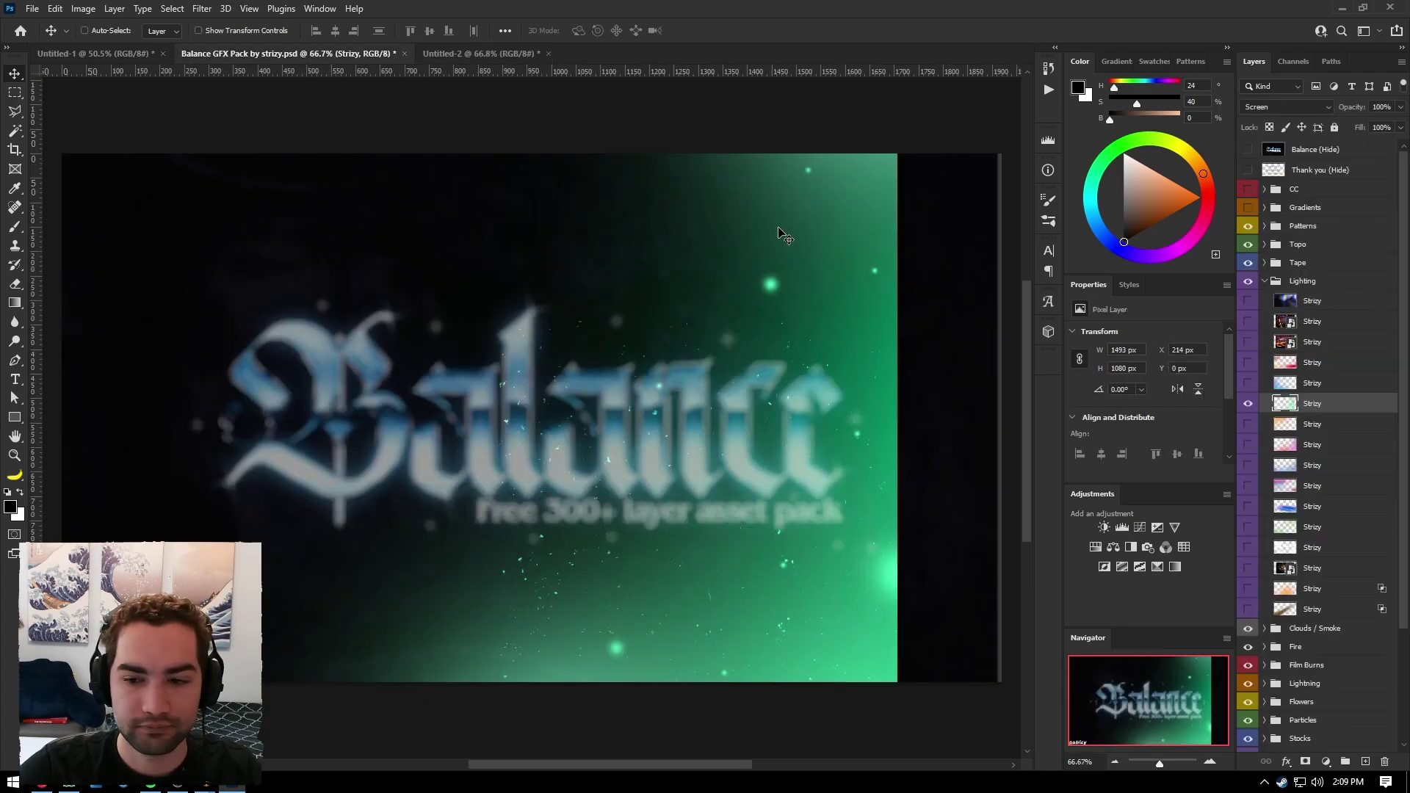
left_click(1249, 403)
left_click(1248, 425)
left_click(1327, 428)
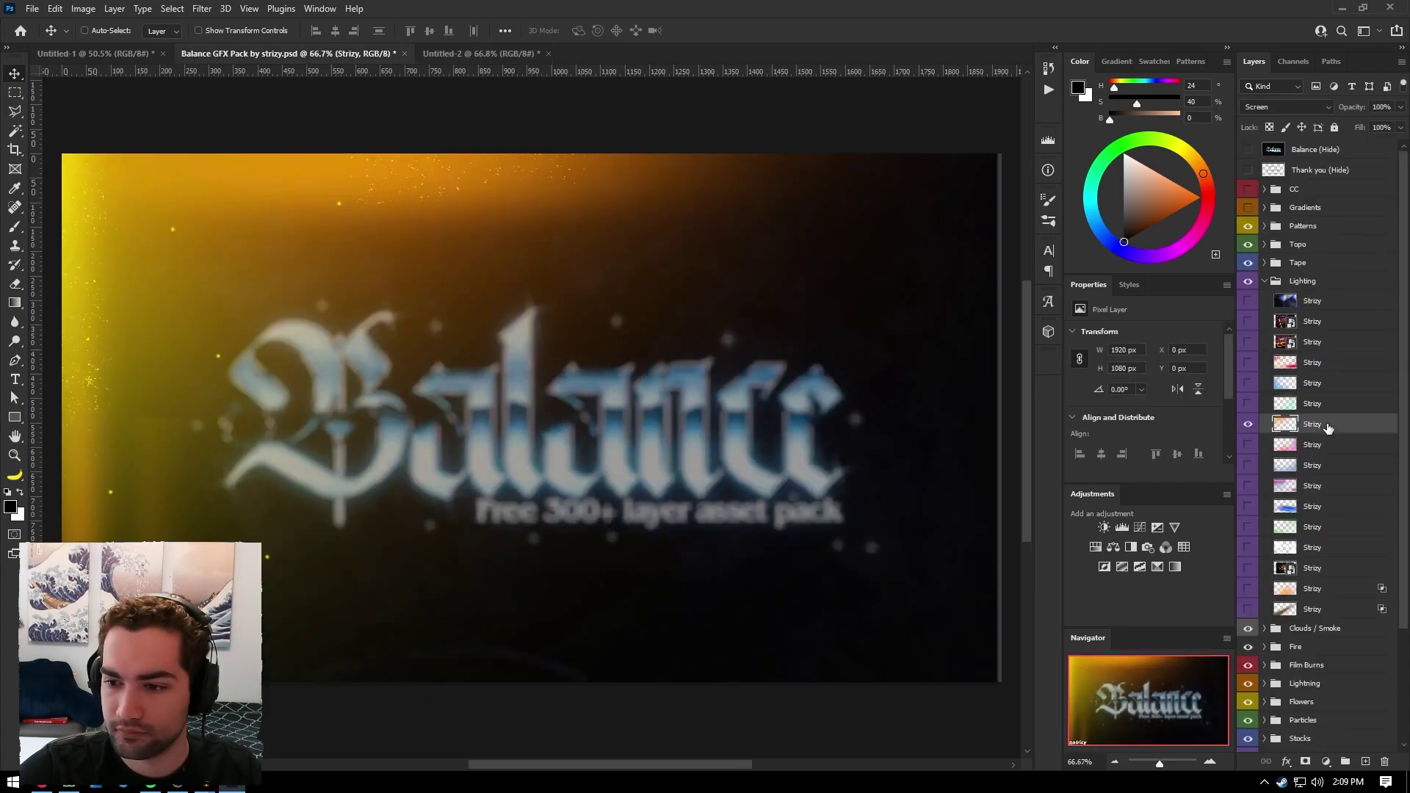
left_click(445, 55)
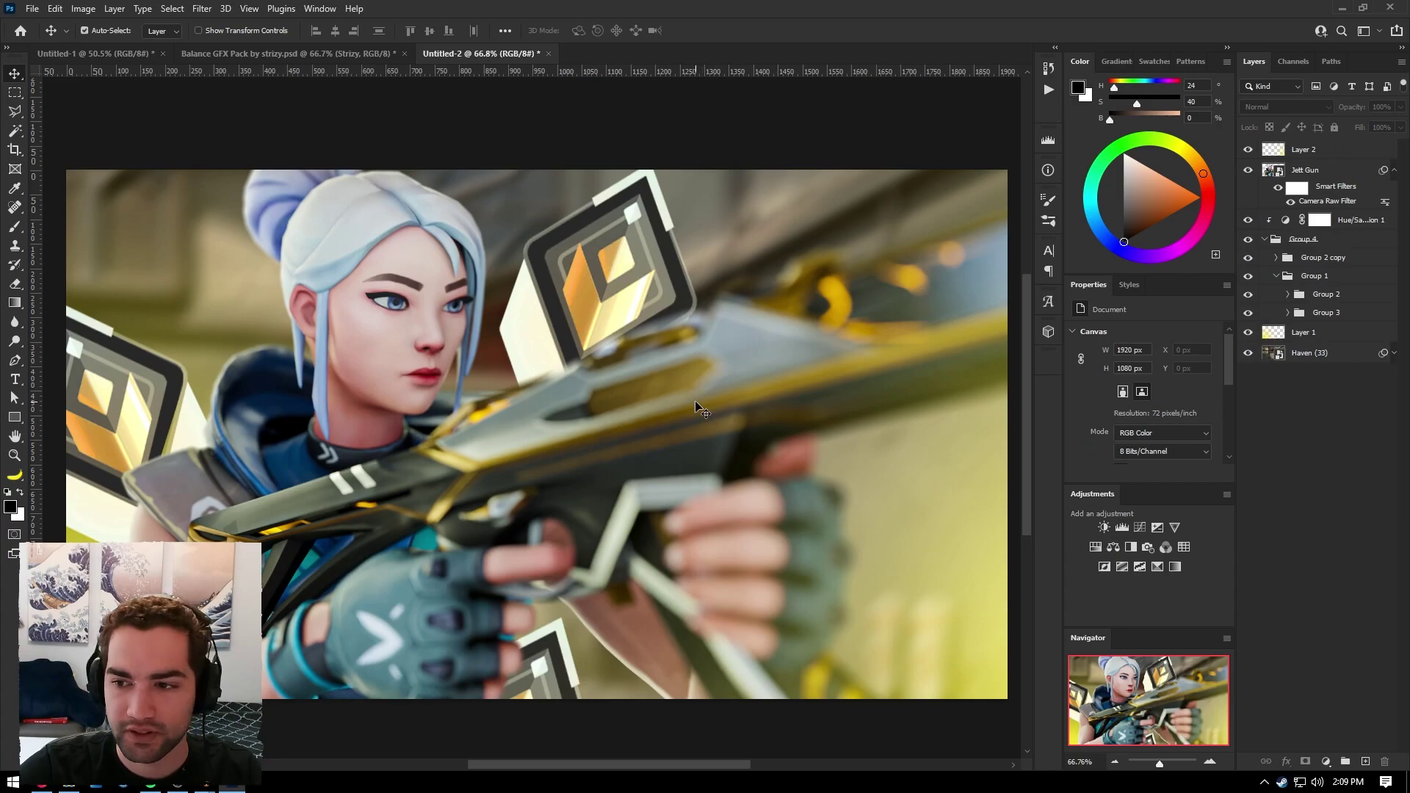
left_click_drag(696, 408, 699, 413)
left_click(1248, 149)
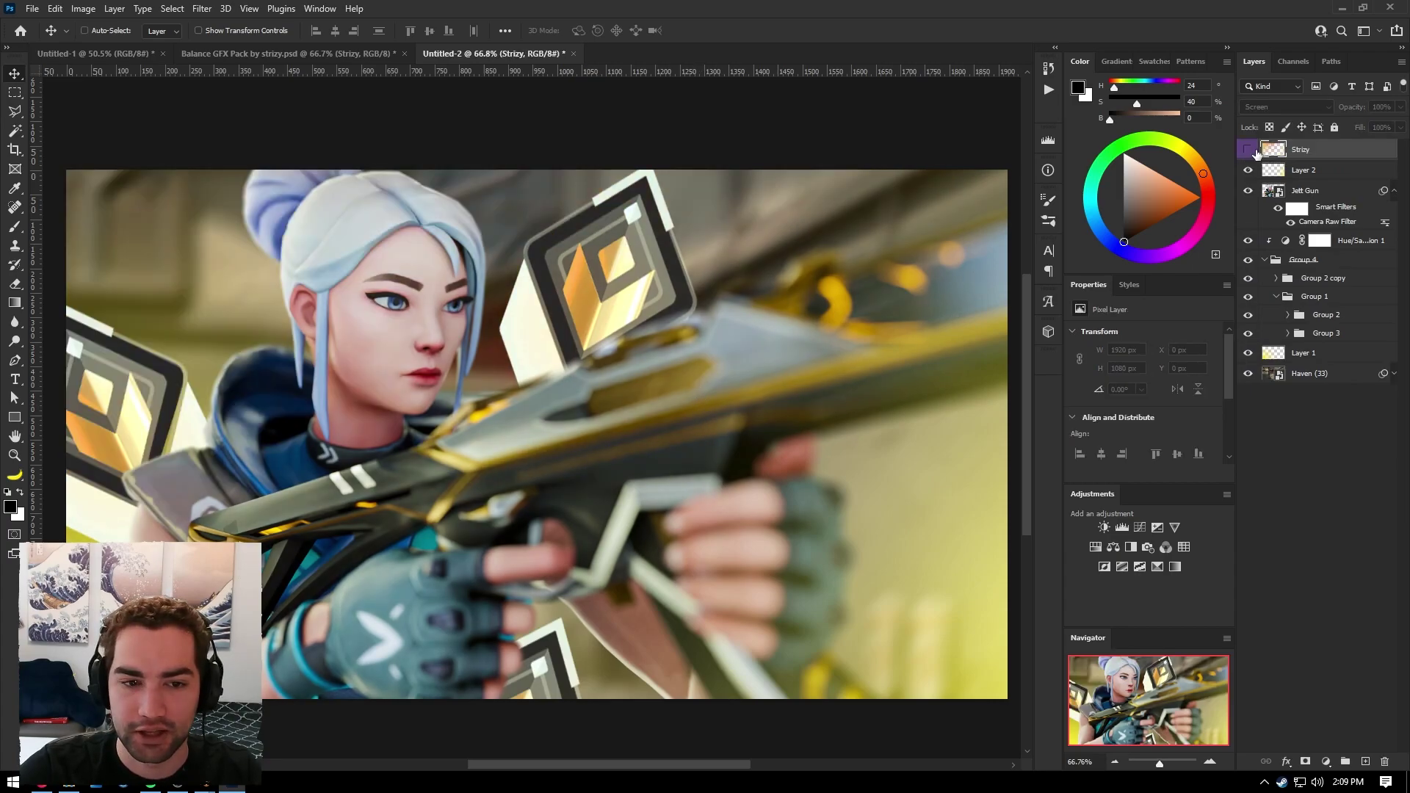
left_click(1247, 150)
Flip the Strizy lighting layer vertically so it glows from the canvas's lower-left corner, and hide Layer 1
mouse_move(226, 288)
left_mouse_down()
mouse_move(248, 313)
mouse_move(208, 288)
left_mouse_up()
key("ctrl+t")
right_click(211, 281)
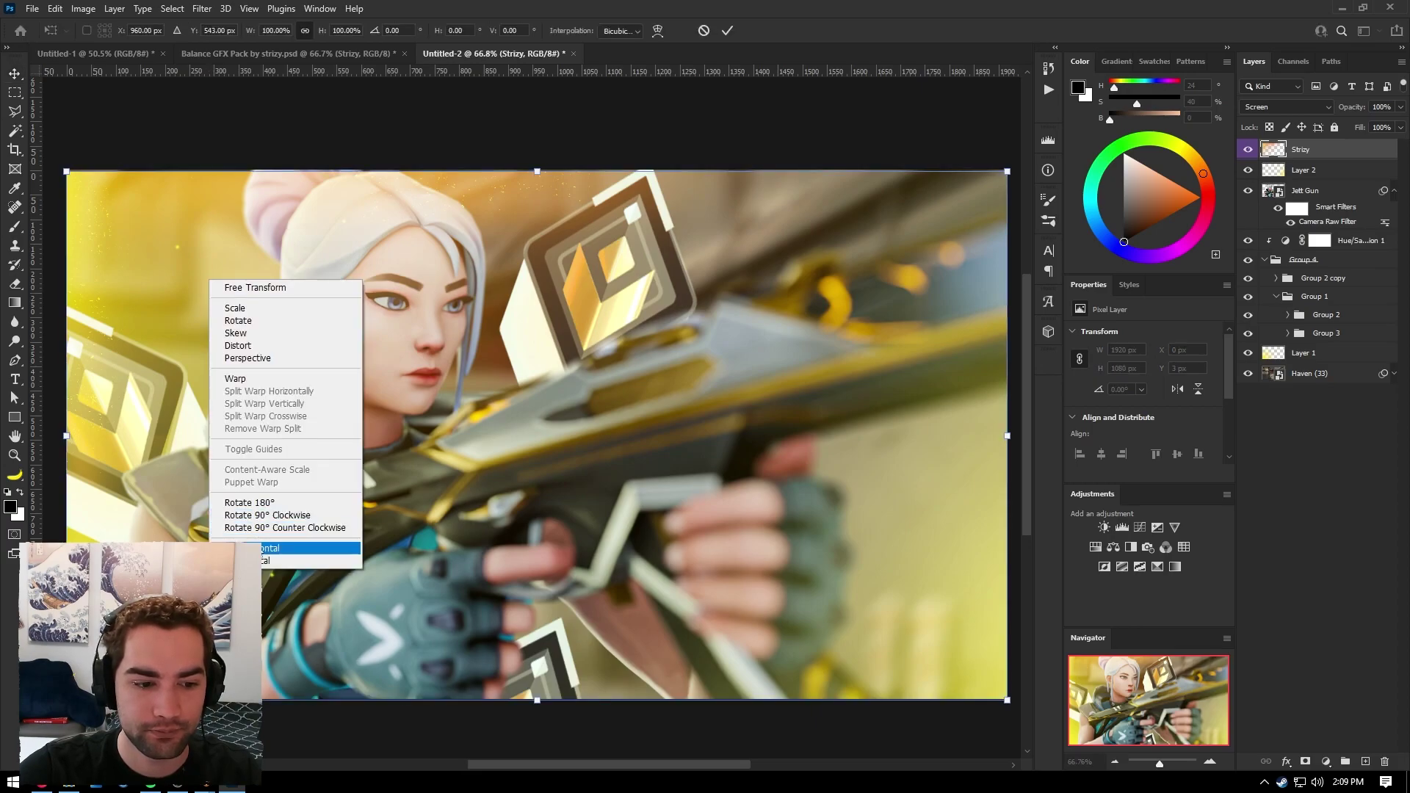
left_click(249, 523)
right_click(785, 328)
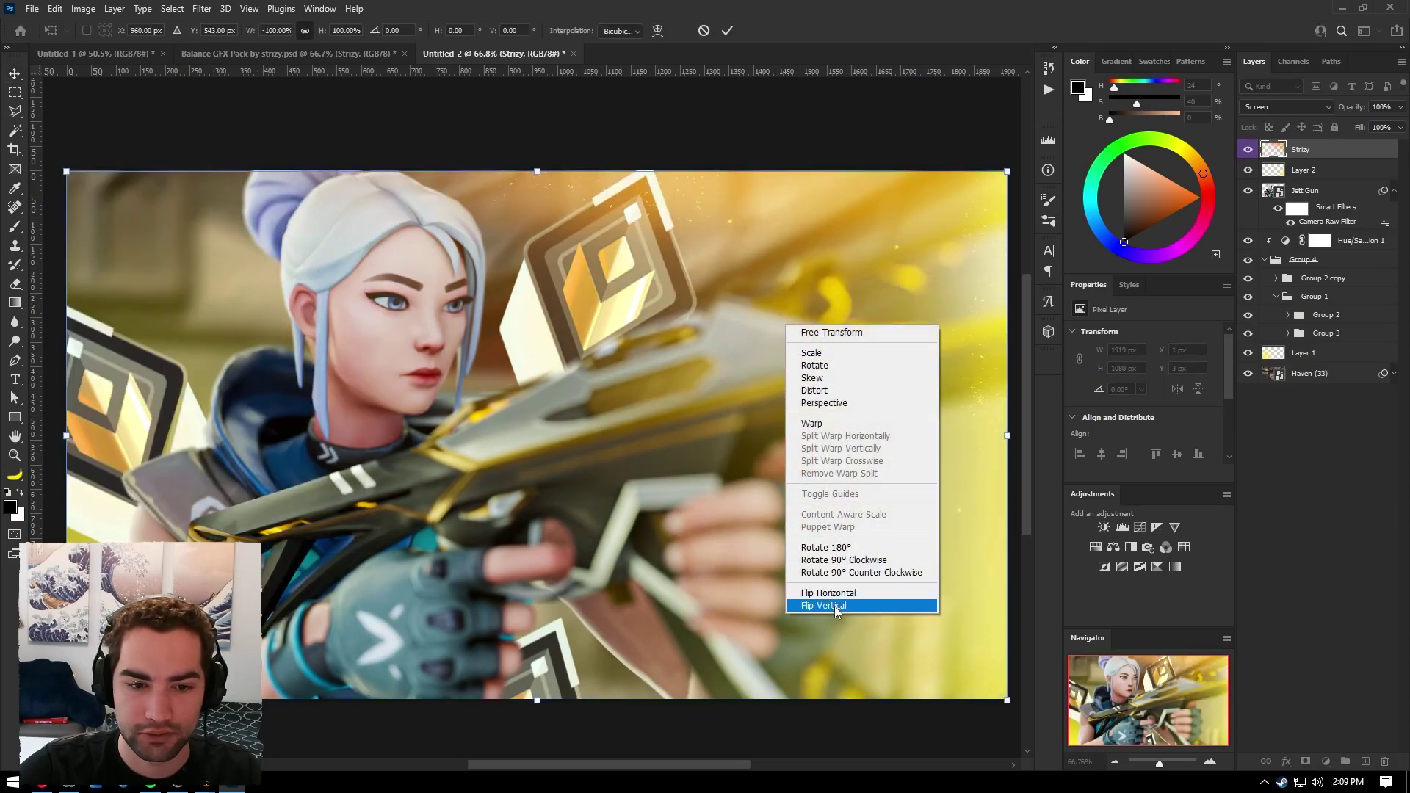
left_click(834, 606)
right_click(897, 514)
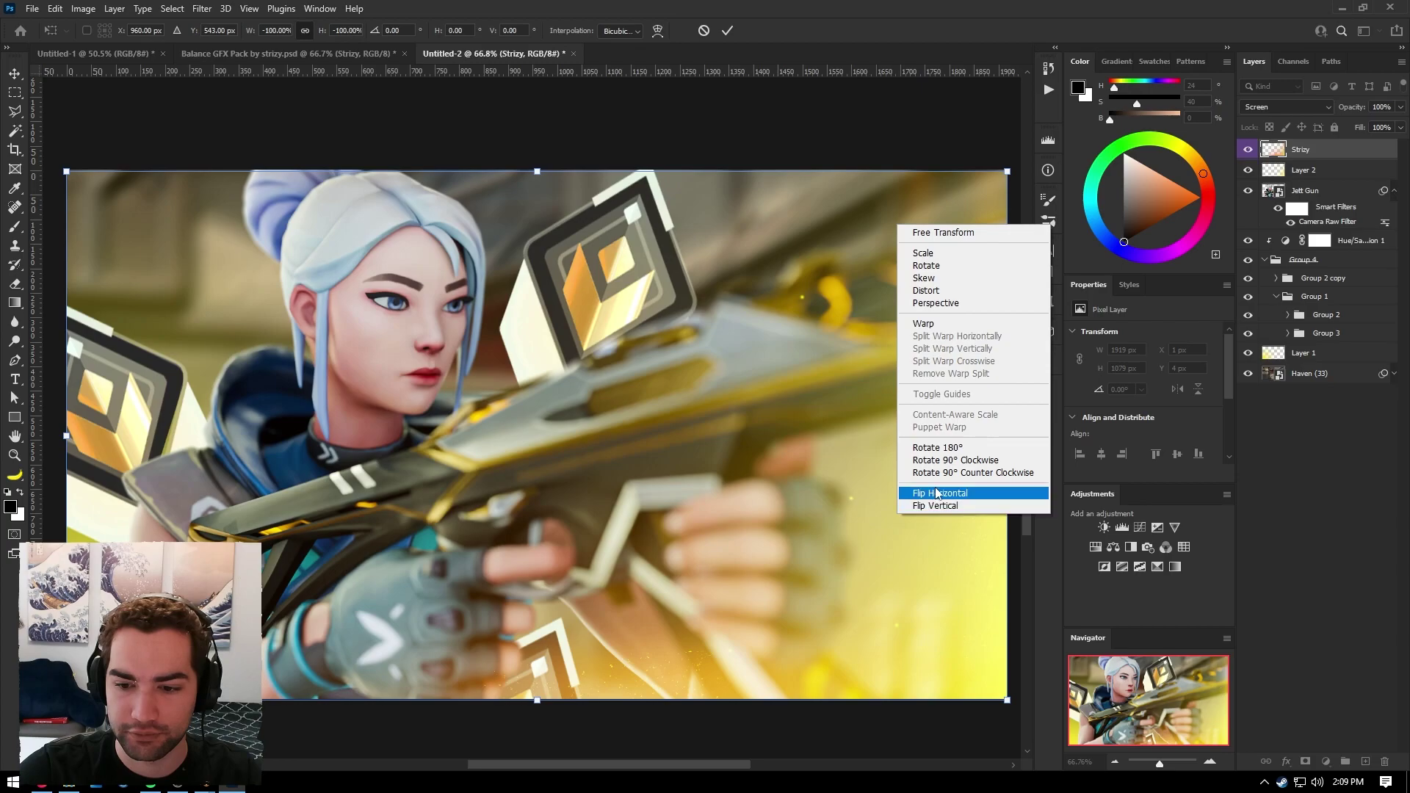
left_click(922, 495)
key("Return")
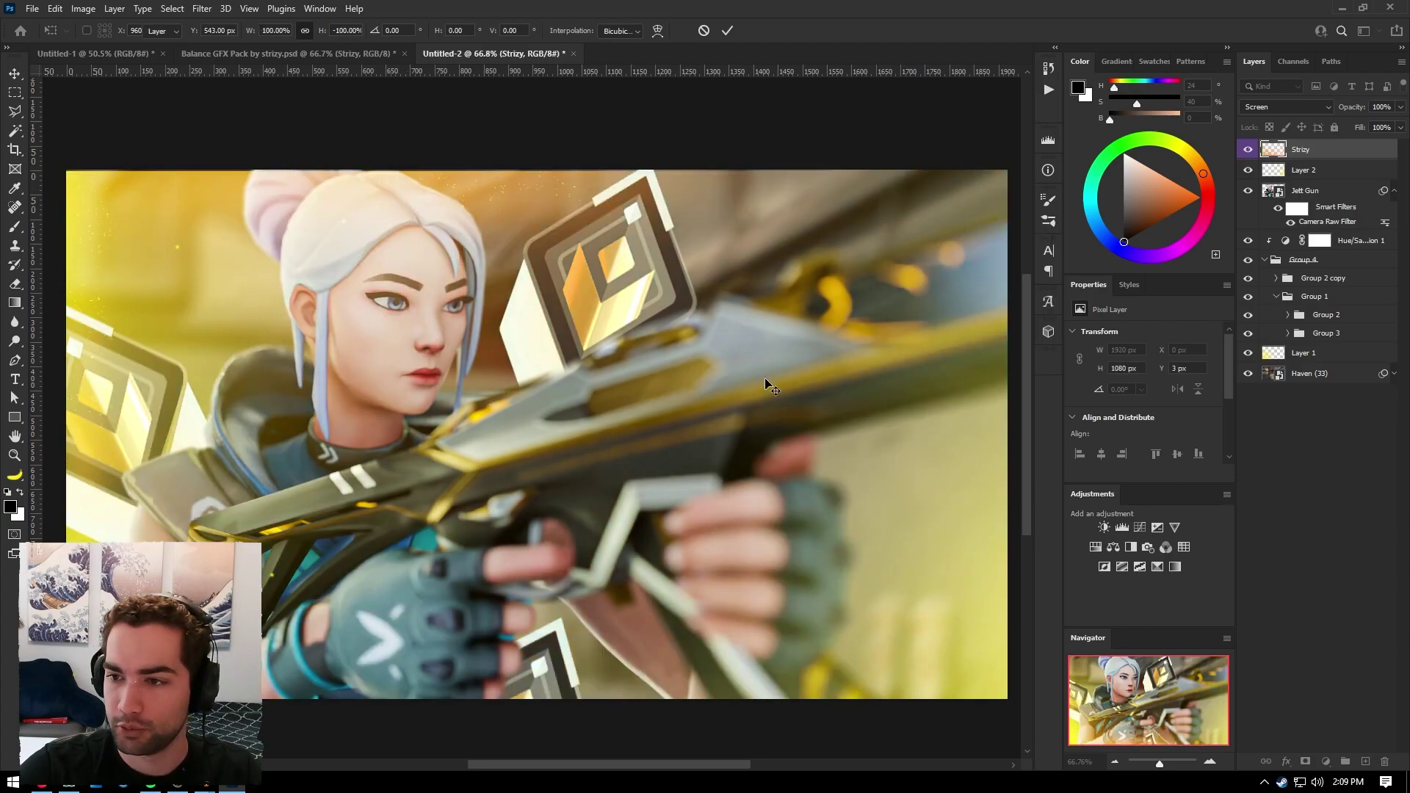
left_click(1248, 353)
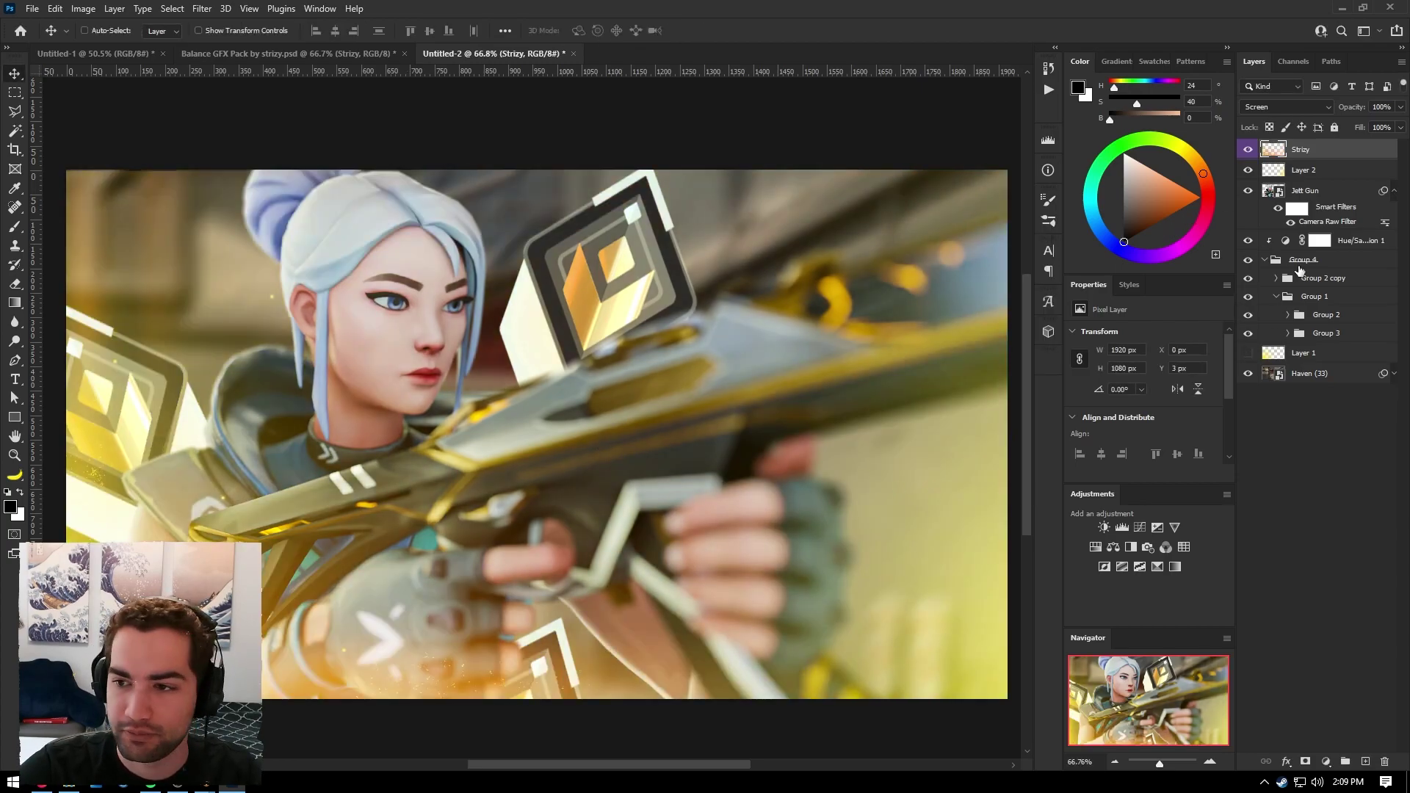
Try the Strizy lighting layer behind the badges, directly above Layer 1, and return it to the top of the layer stack
left_click_drag(1310, 153, 1324, 316)
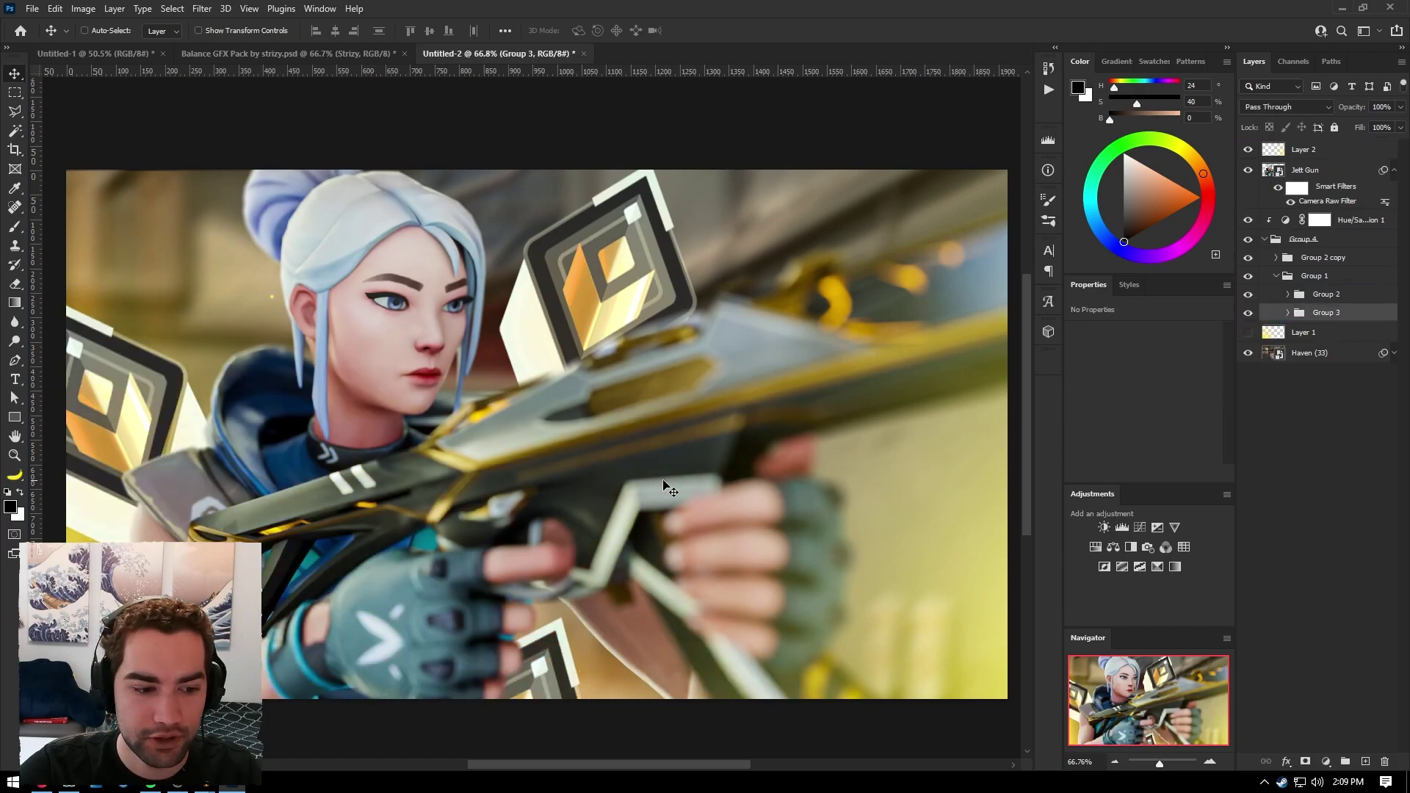
scroll(514, 488, "down", 2)
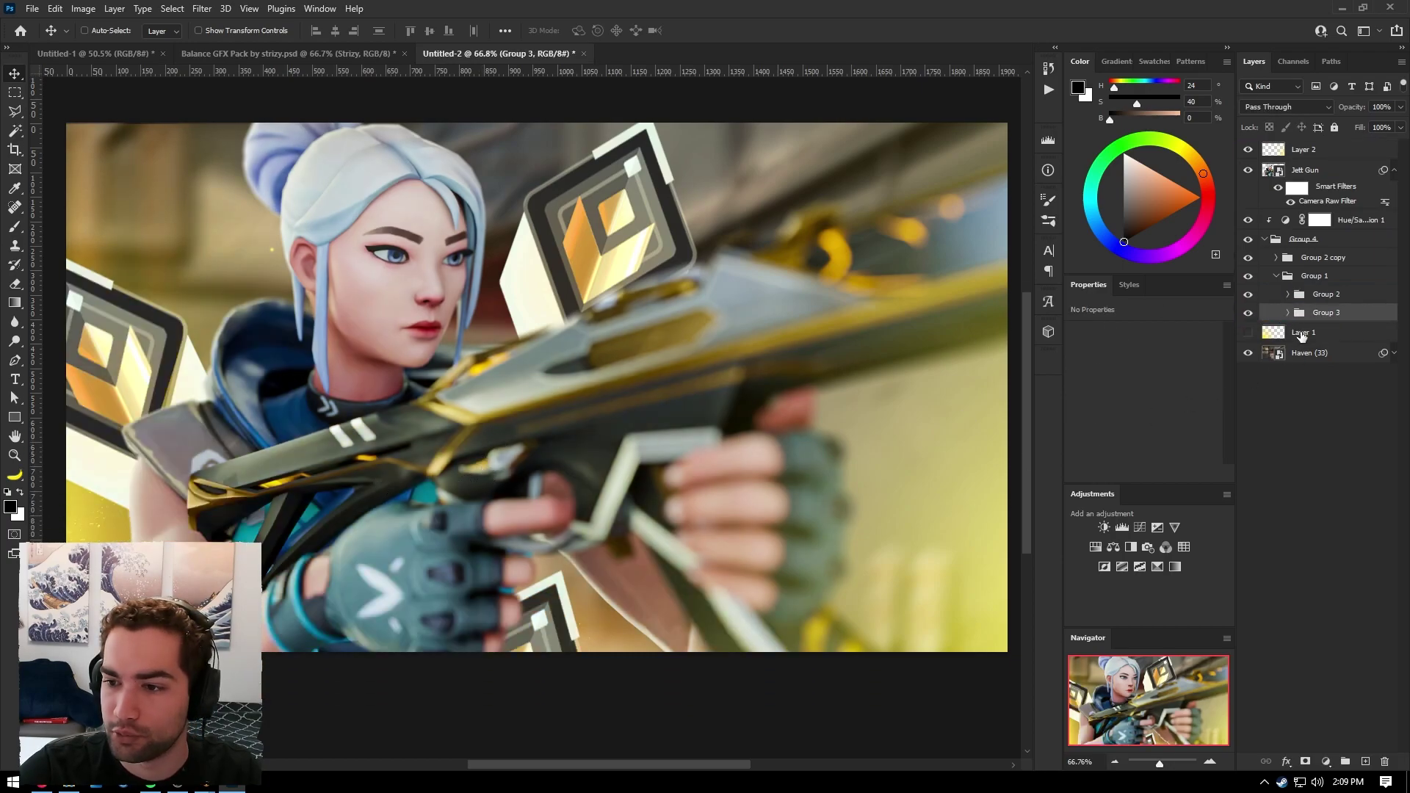
left_click(1301, 334)
left_click(1288, 314)
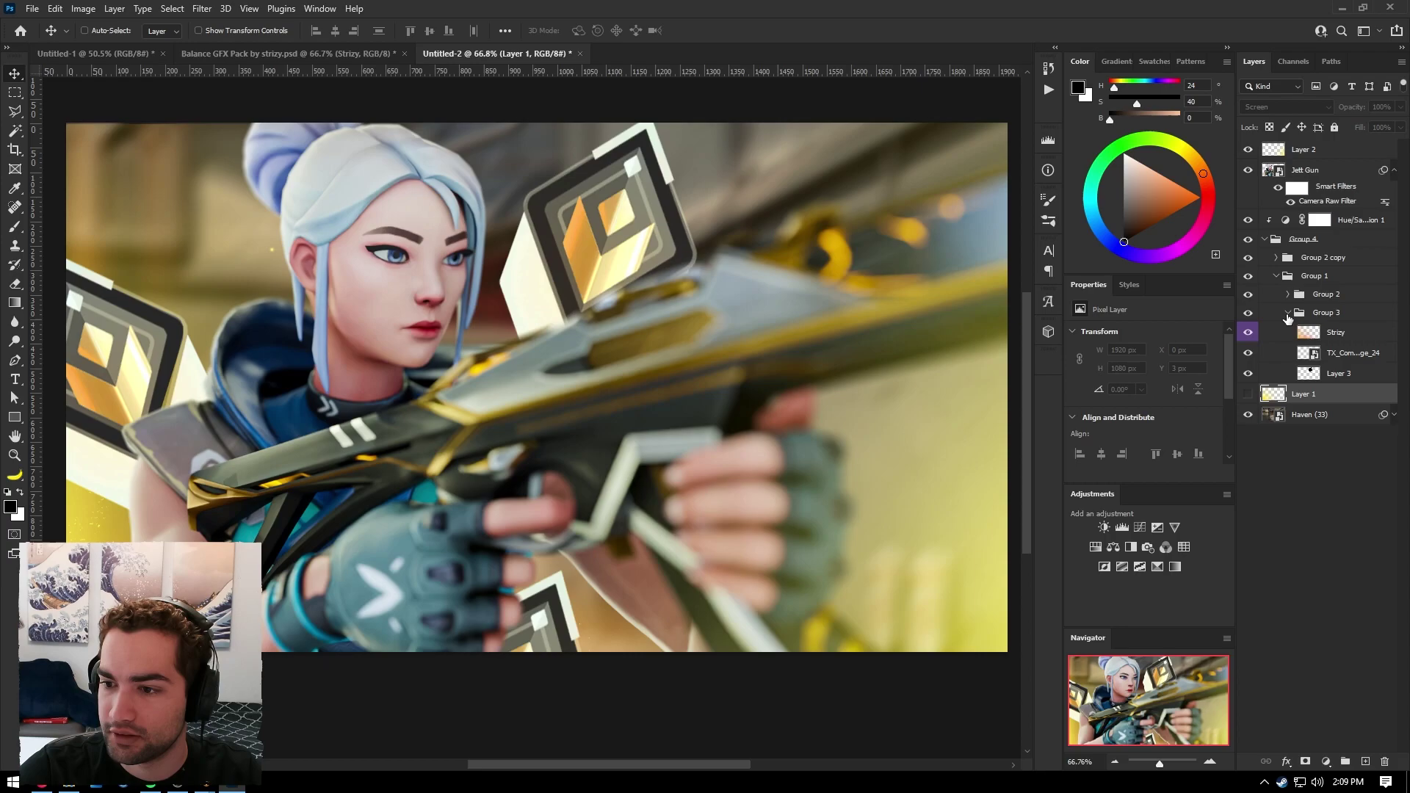
left_click_drag(1324, 333, 1324, 385)
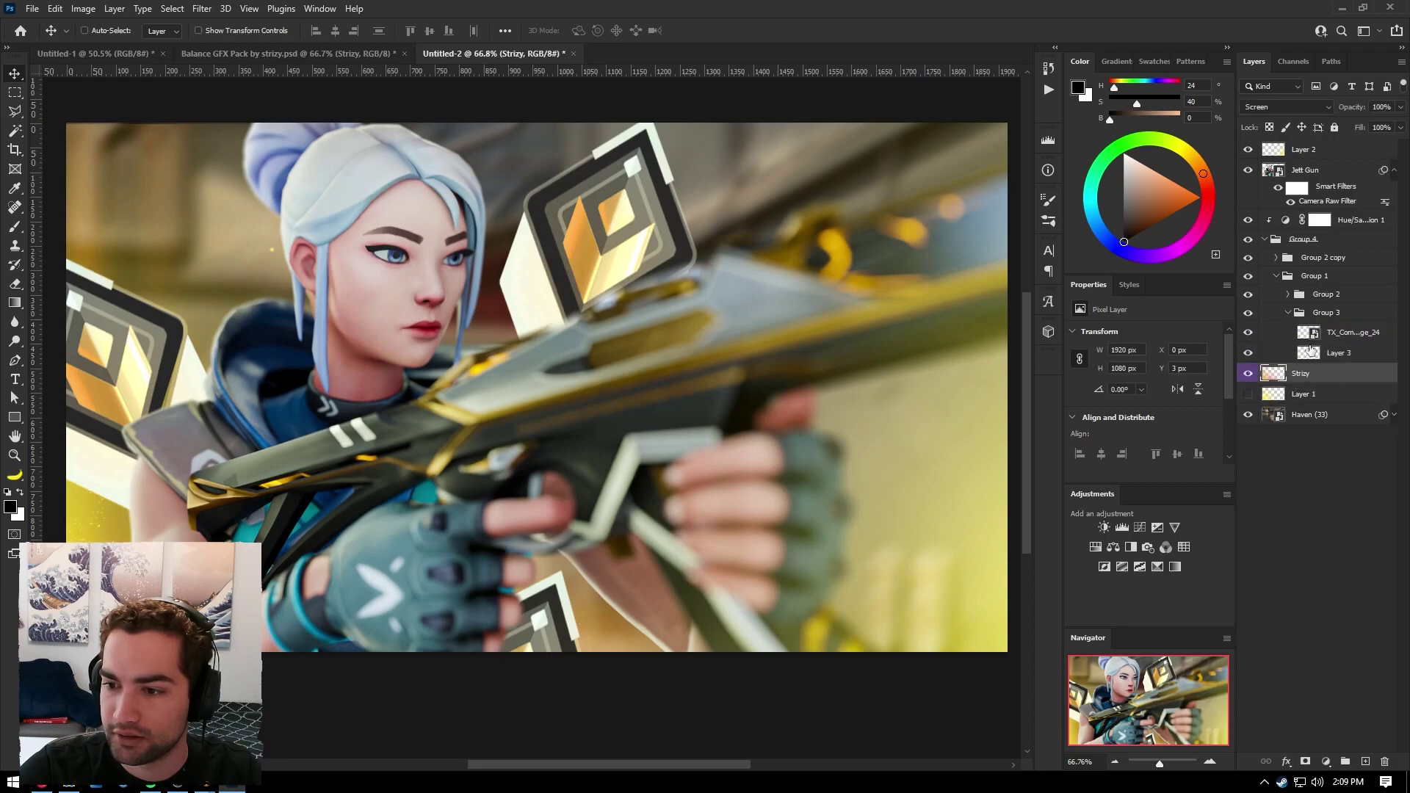
left_click(1288, 314)
left_click_drag(1311, 336, 1300, 141)
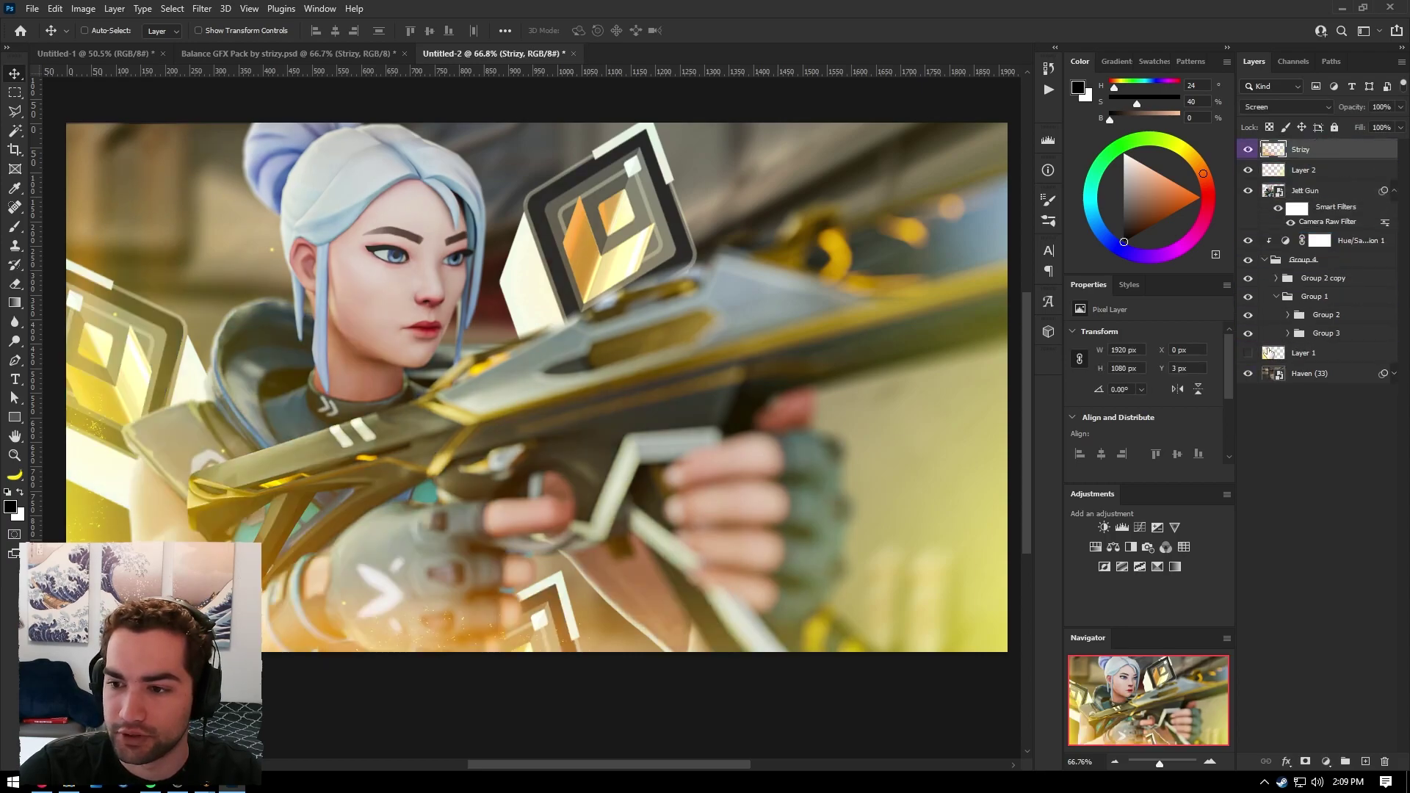
Examine how the Strizy lighting on top affects the character, badges and background across the composition
scroll(470, 505, "up", 1)
scroll(485, 499, "down", 7, "alt")
scroll(508, 500, "up", 1)
scroll(508, 499, "up", 7, "alt")
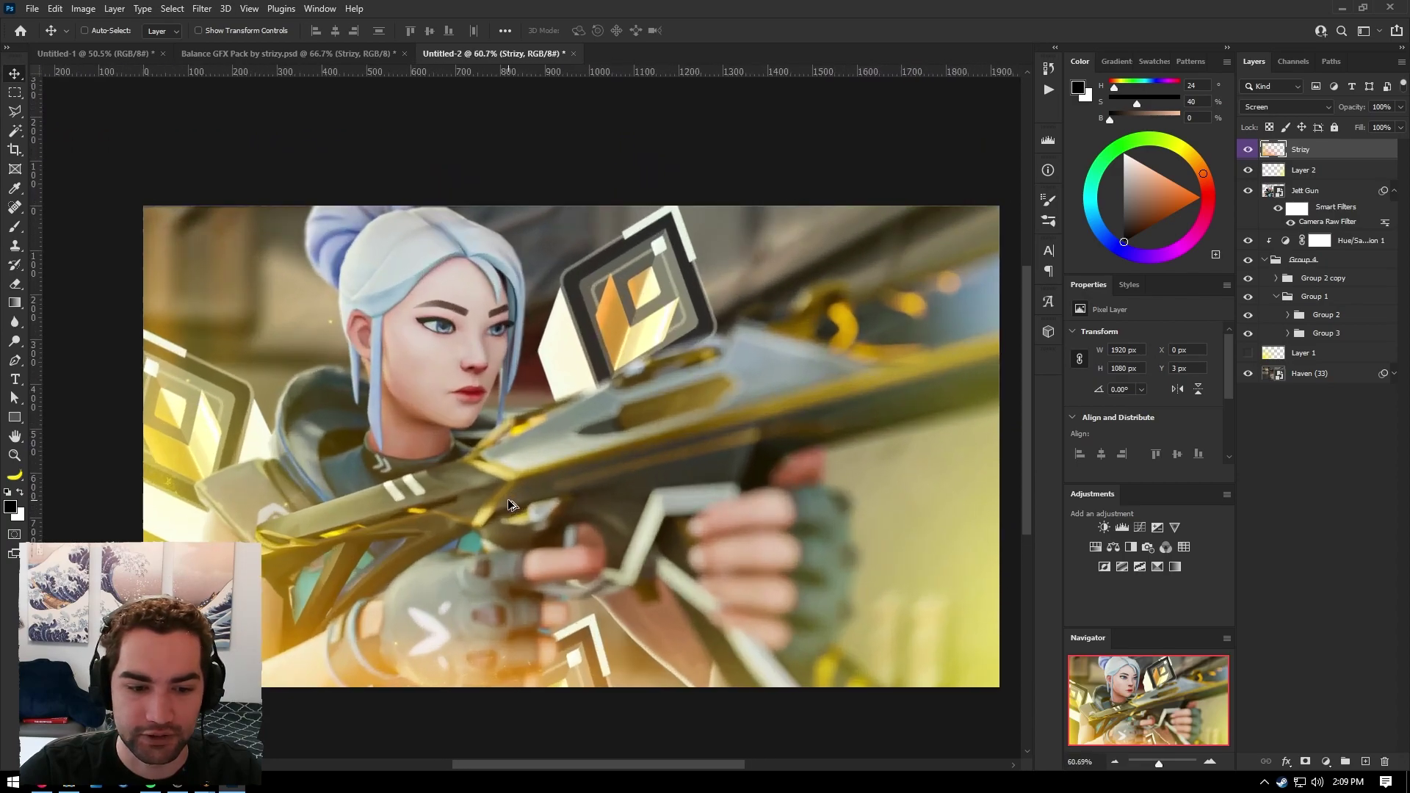
scroll(404, 393, "down", 1)
scroll(404, 394, "down", 3, "alt")
scroll(284, 527, "up", 5, "alt")
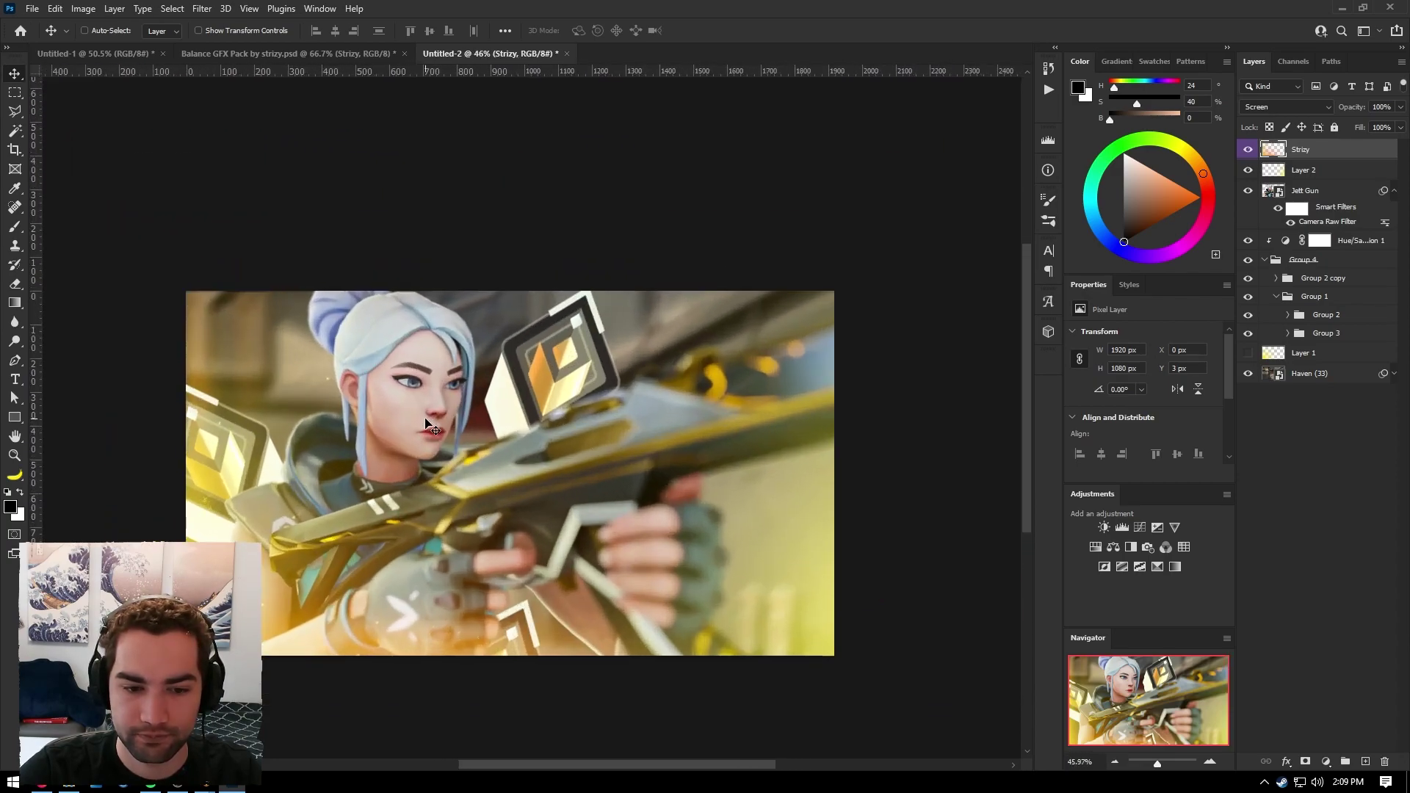
scroll(284, 527, "up", 1, "alt")
scroll(275, 474, "down", 3, "alt")
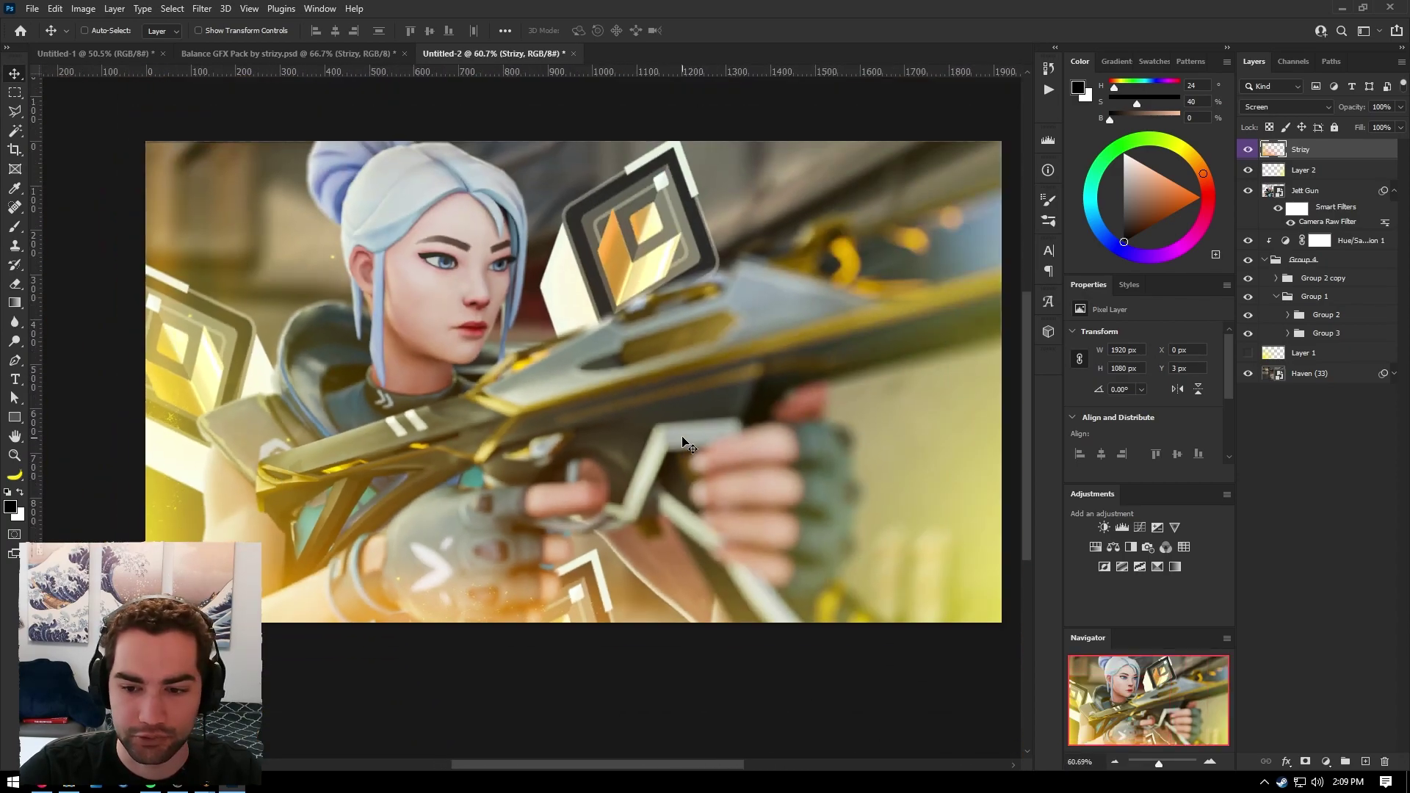
Switch to File Explorer and open the ActionVFX Lens Dirt folder inside Assets (Graphic Design)
scroll(532, 536, "up", 2, "alt")
left_click(76, 779)
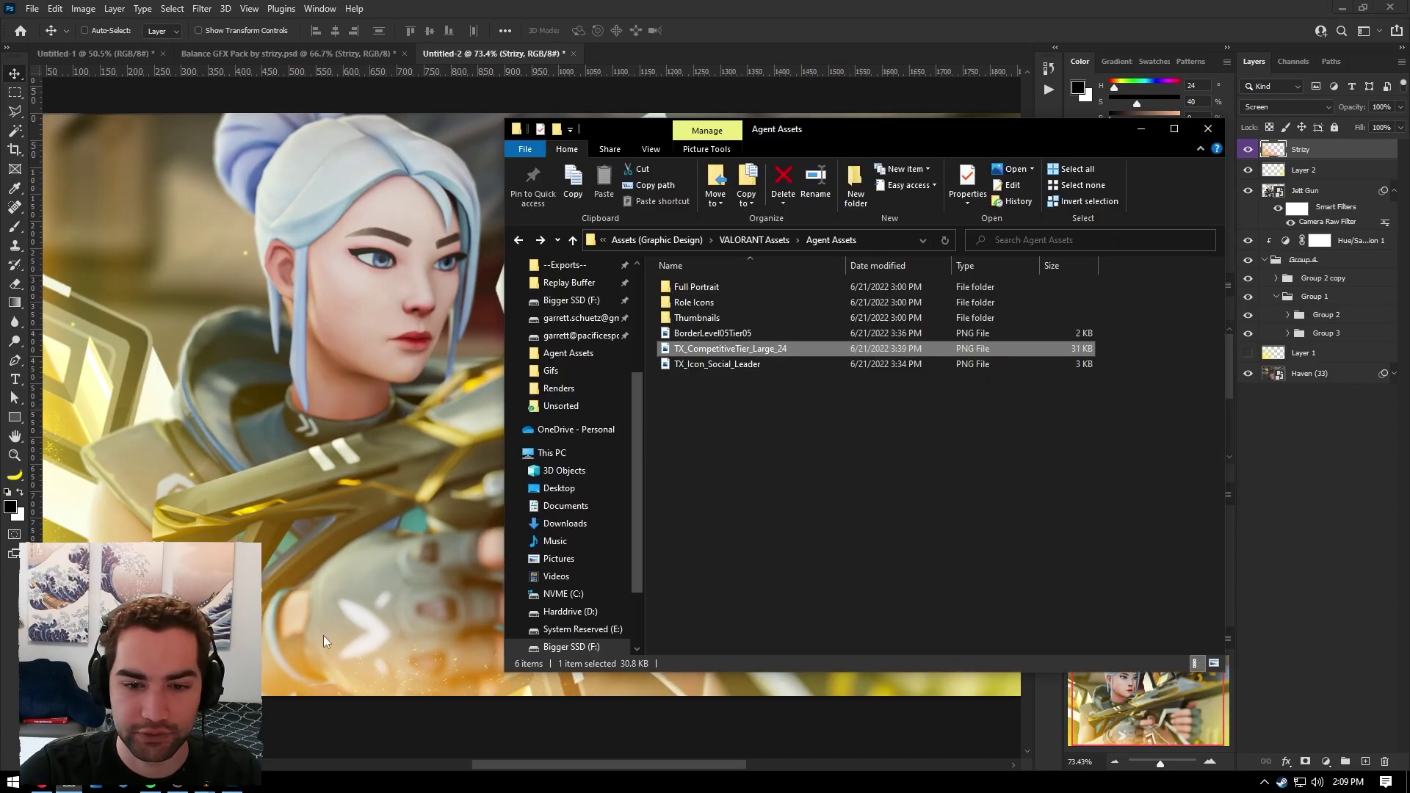
left_click(690, 444)
scroll(588, 553, "down", 1)
scroll(569, 455, "up", 3)
scroll(559, 376, "up", 2)
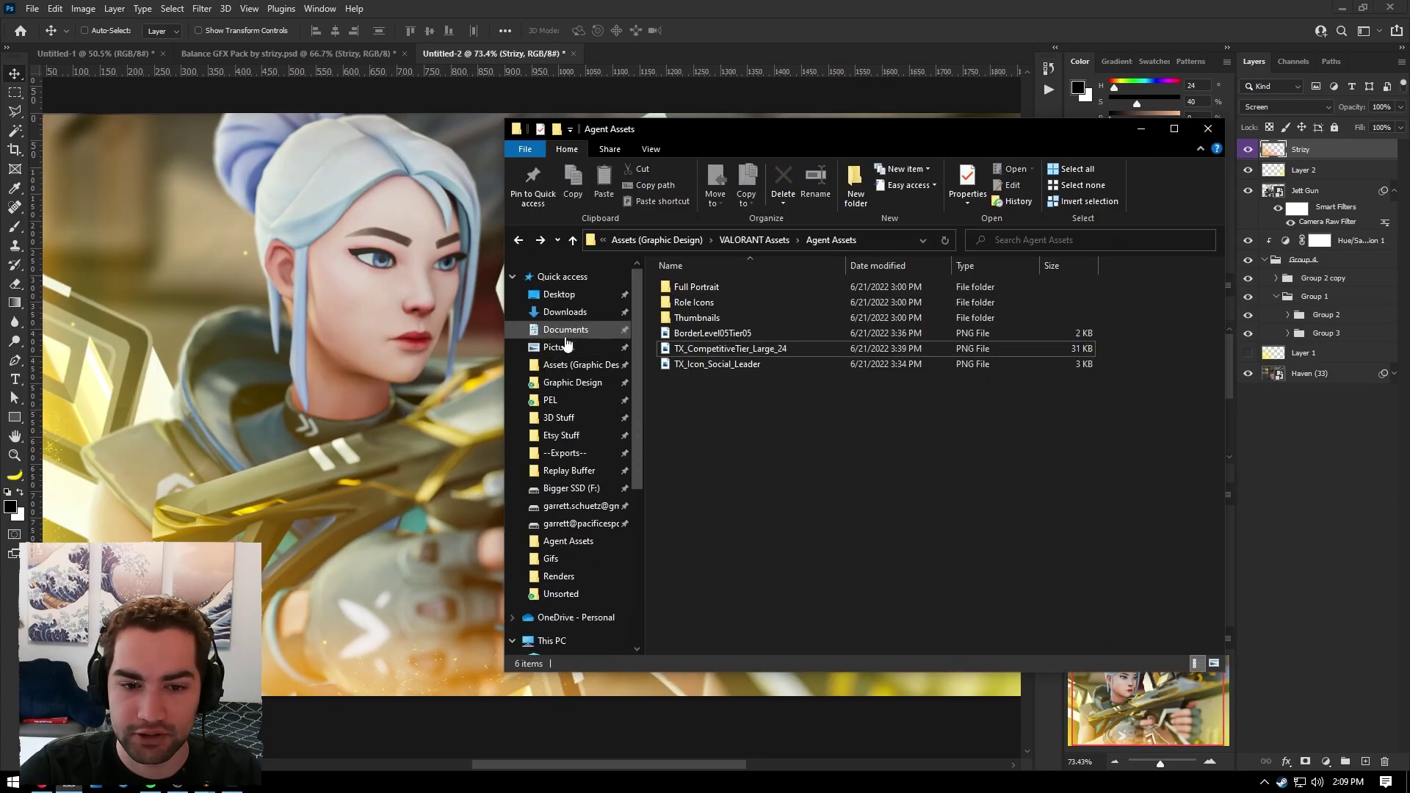
left_click(574, 362)
double_click(705, 289)
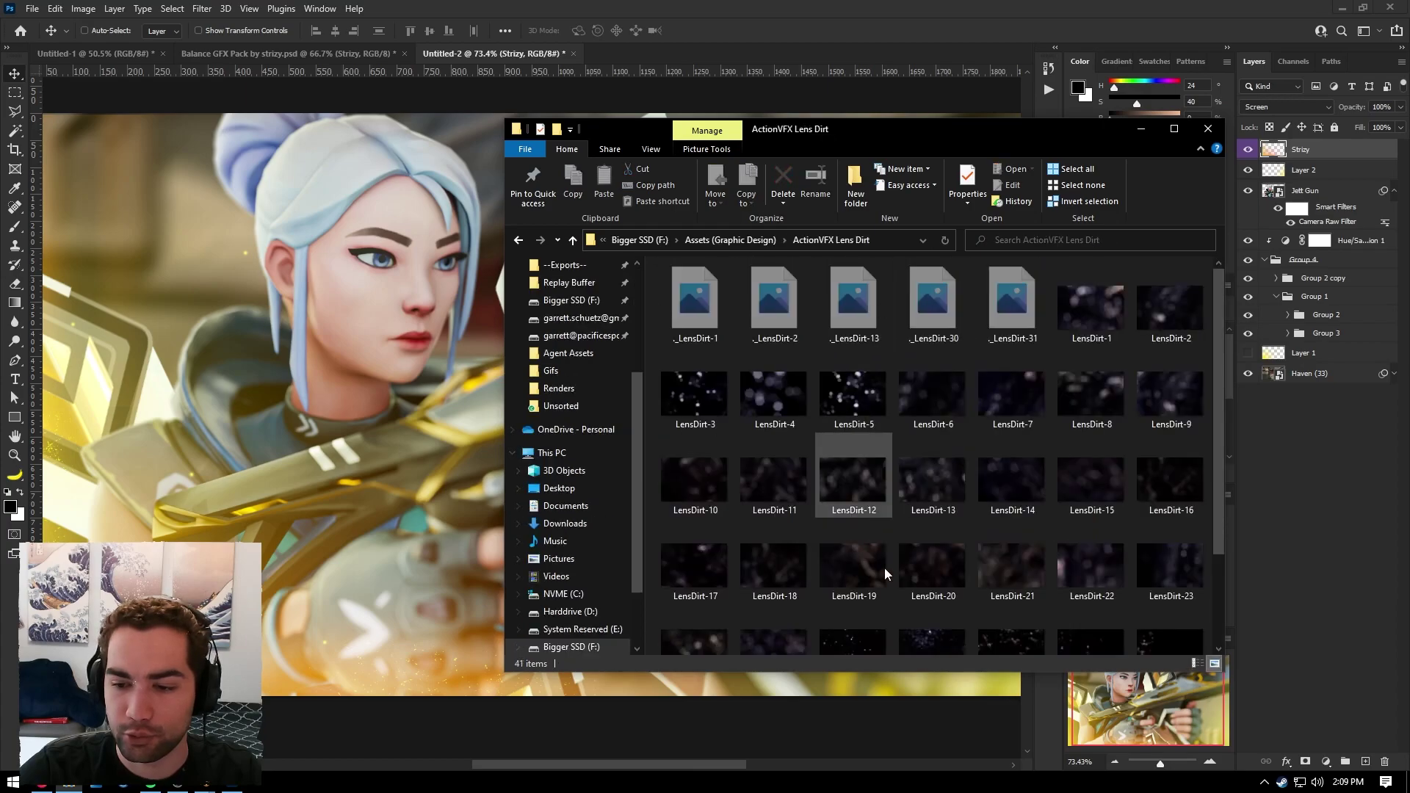
left_click_drag(873, 127, 896, 103)
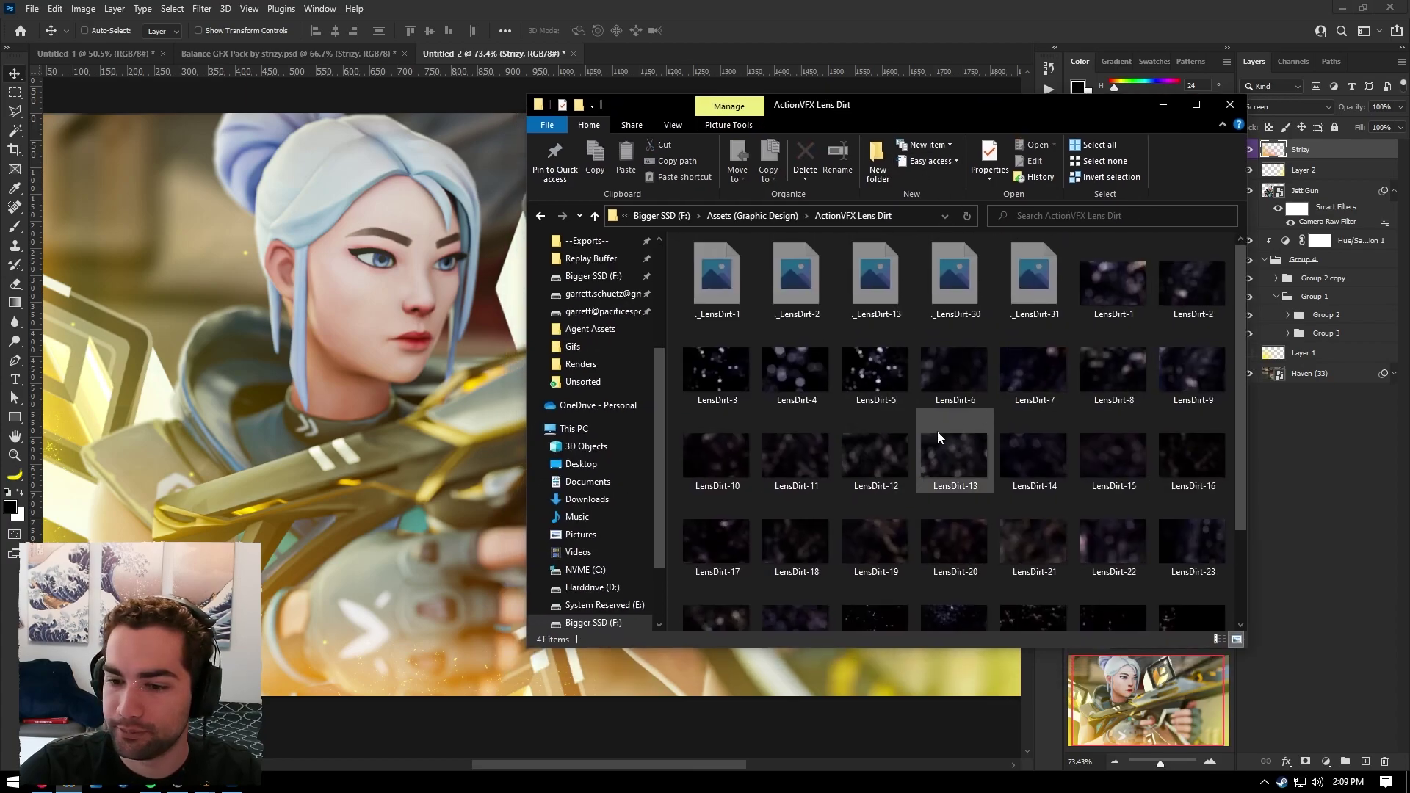
Place LensDirt-26 into Untitled-2 and enlarge it to about 1935 by 1290 px so it covers the whole canvas
scroll(969, 455, "down", 3)
left_click_drag(901, 519, 529, 434)
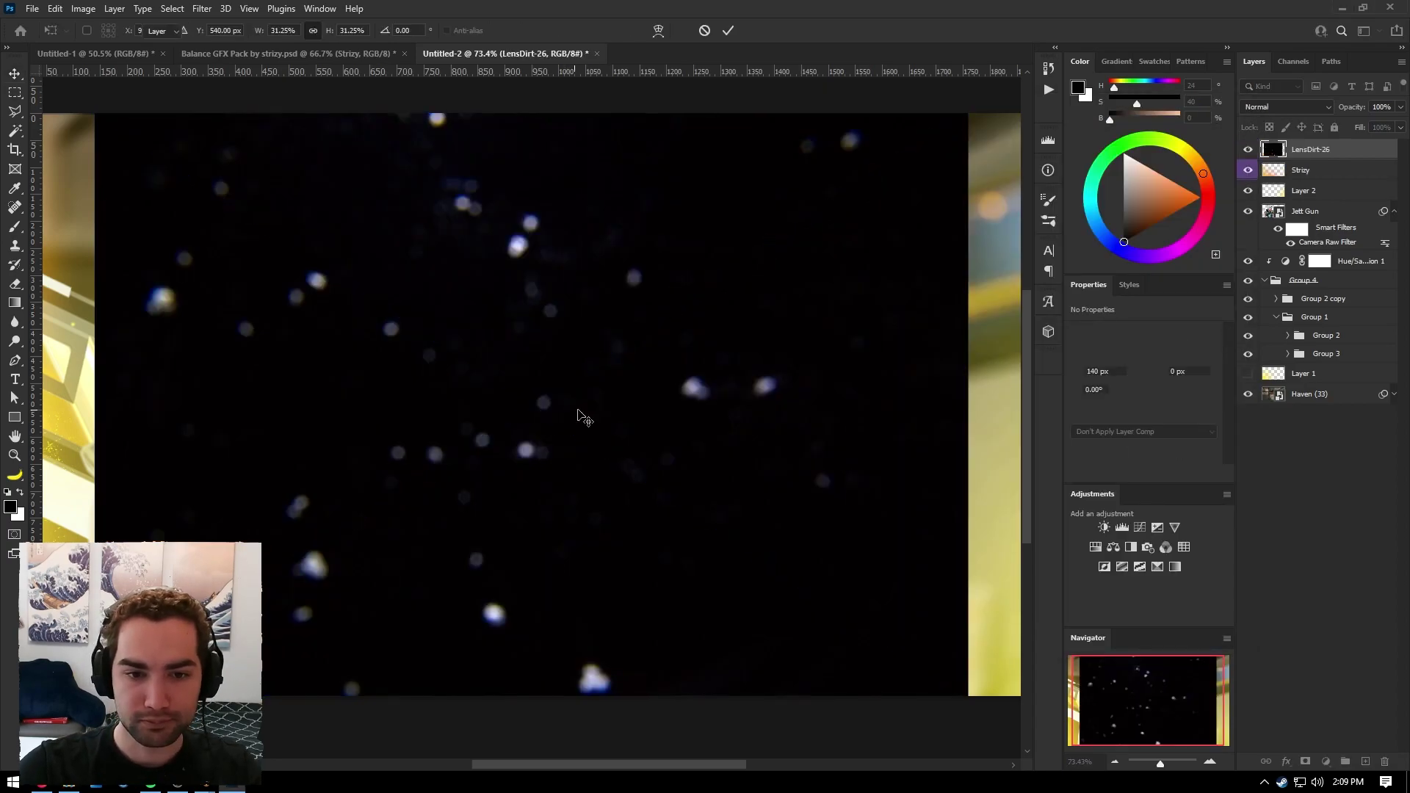
scroll(581, 413, "down", 1)
scroll(567, 441, "down", 3, "alt")
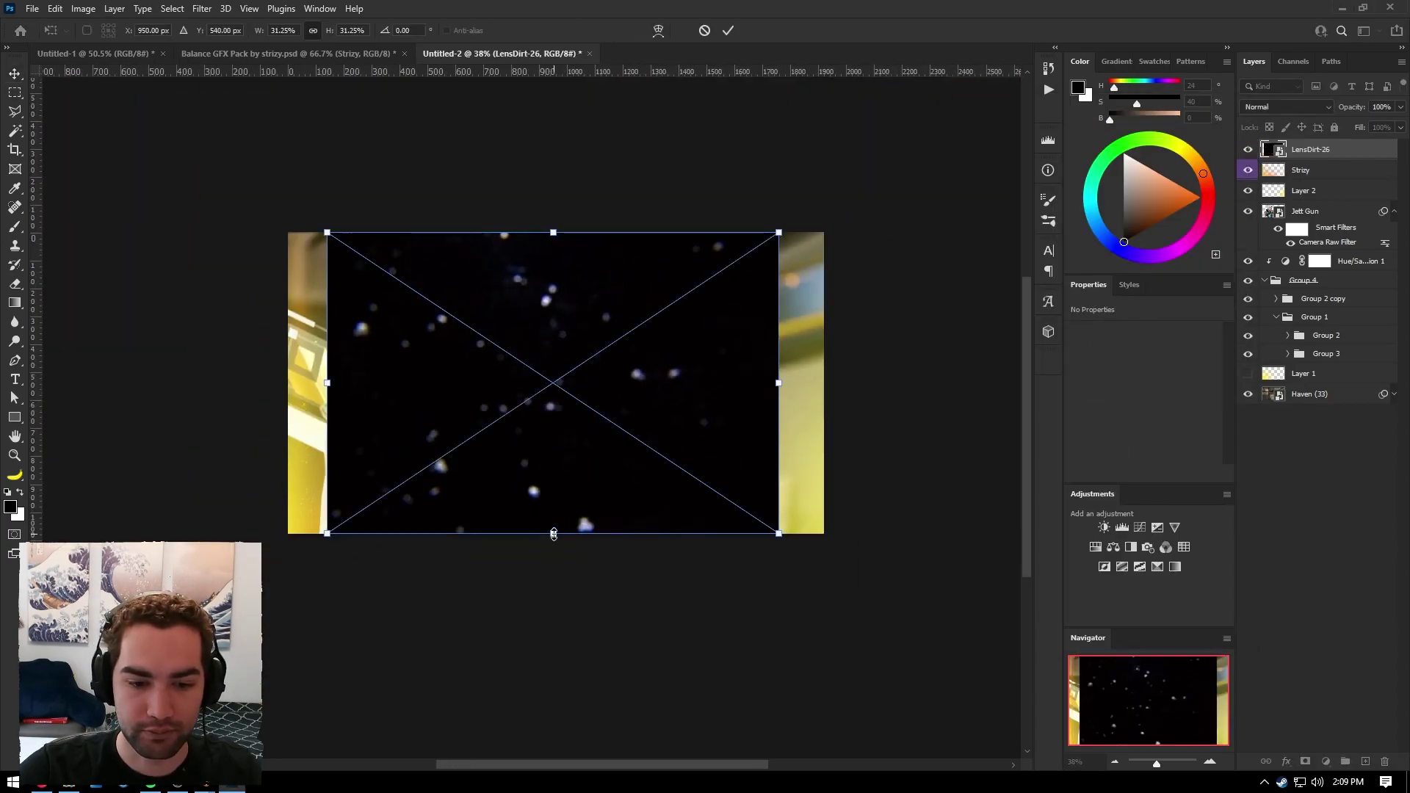
left_click_drag(554, 534, 554, 562, "alt")
key("Return")
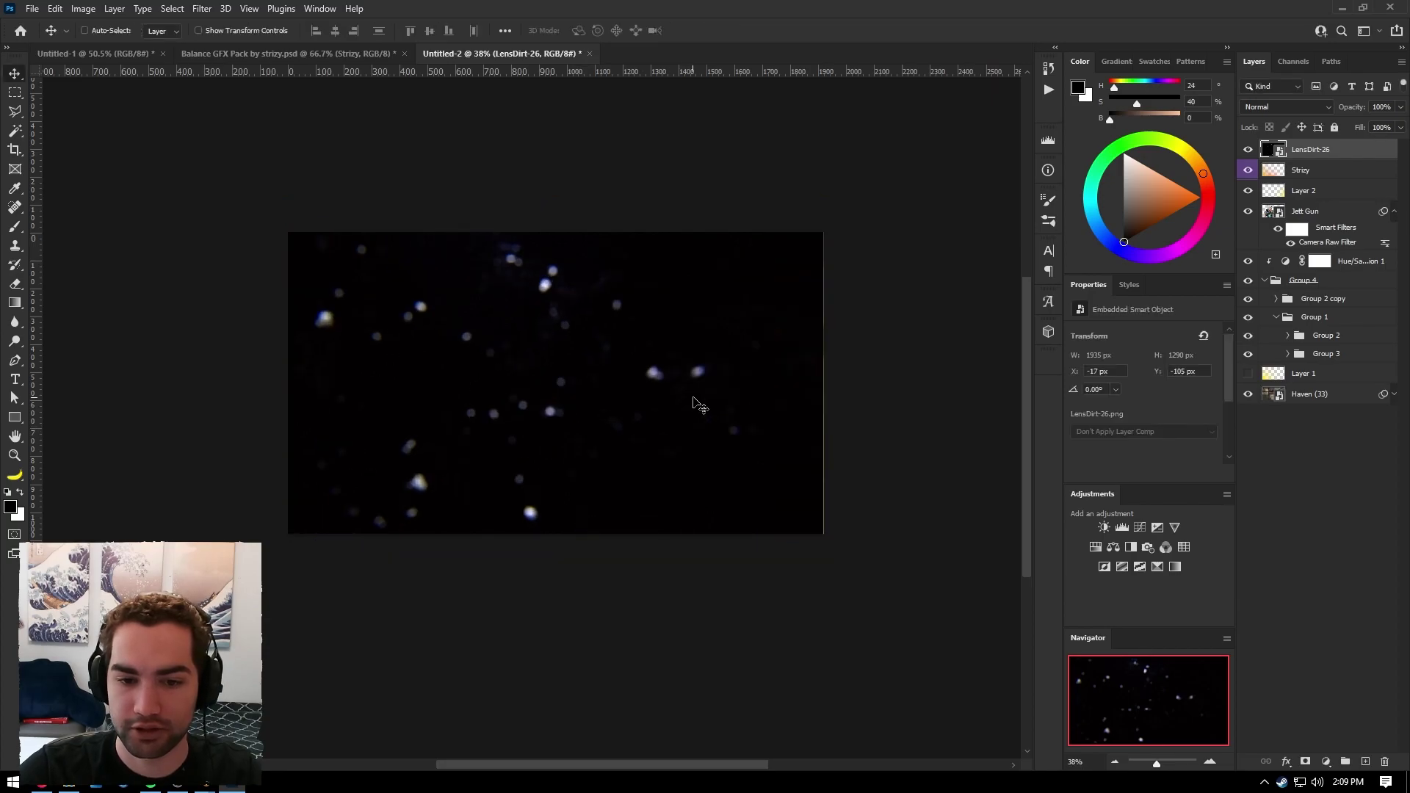
Set the LensDirt-26 layer's blend mode to Screen and place it directly beneath the Jett Gun layer
left_click(1285, 107)
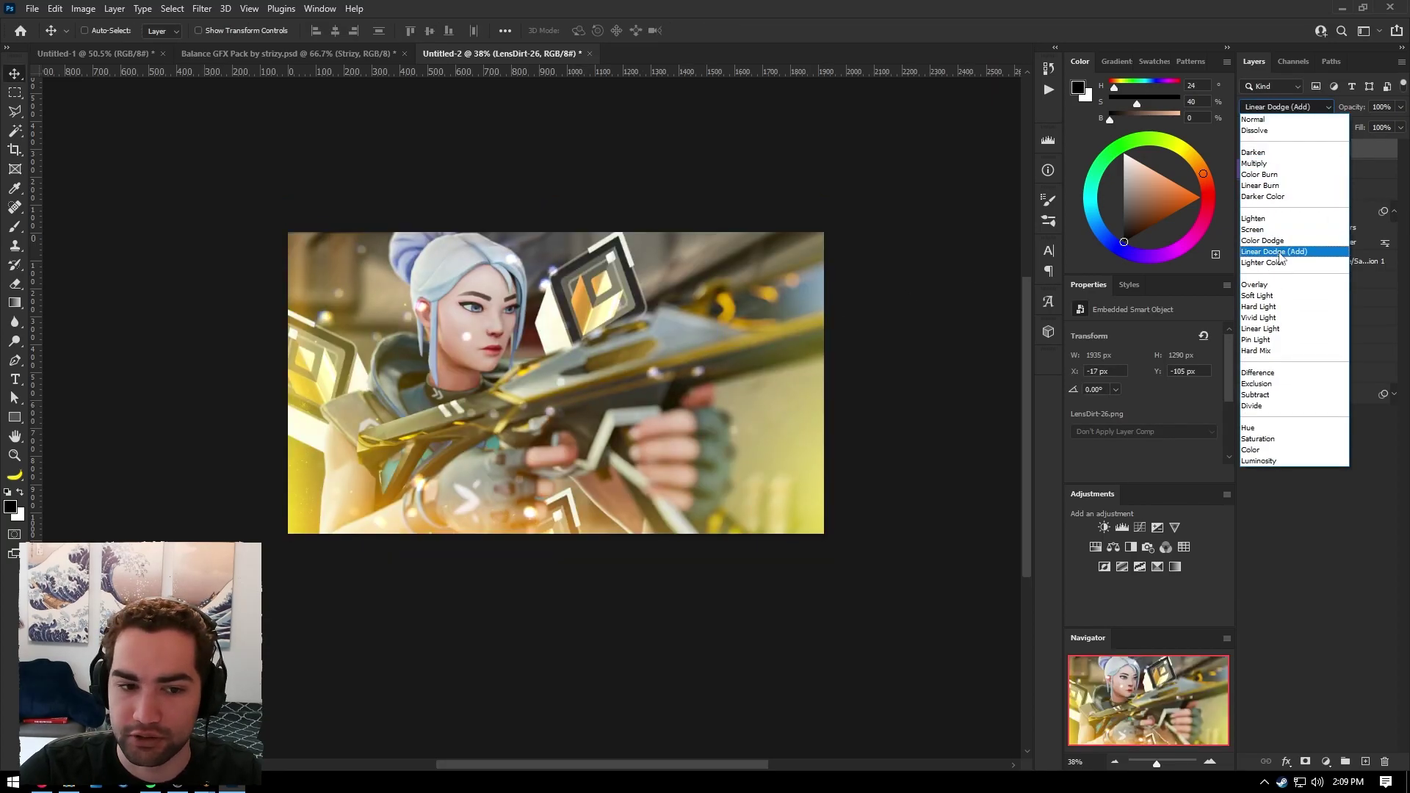
left_click(1256, 229)
scroll(536, 470, "up", 5, "alt")
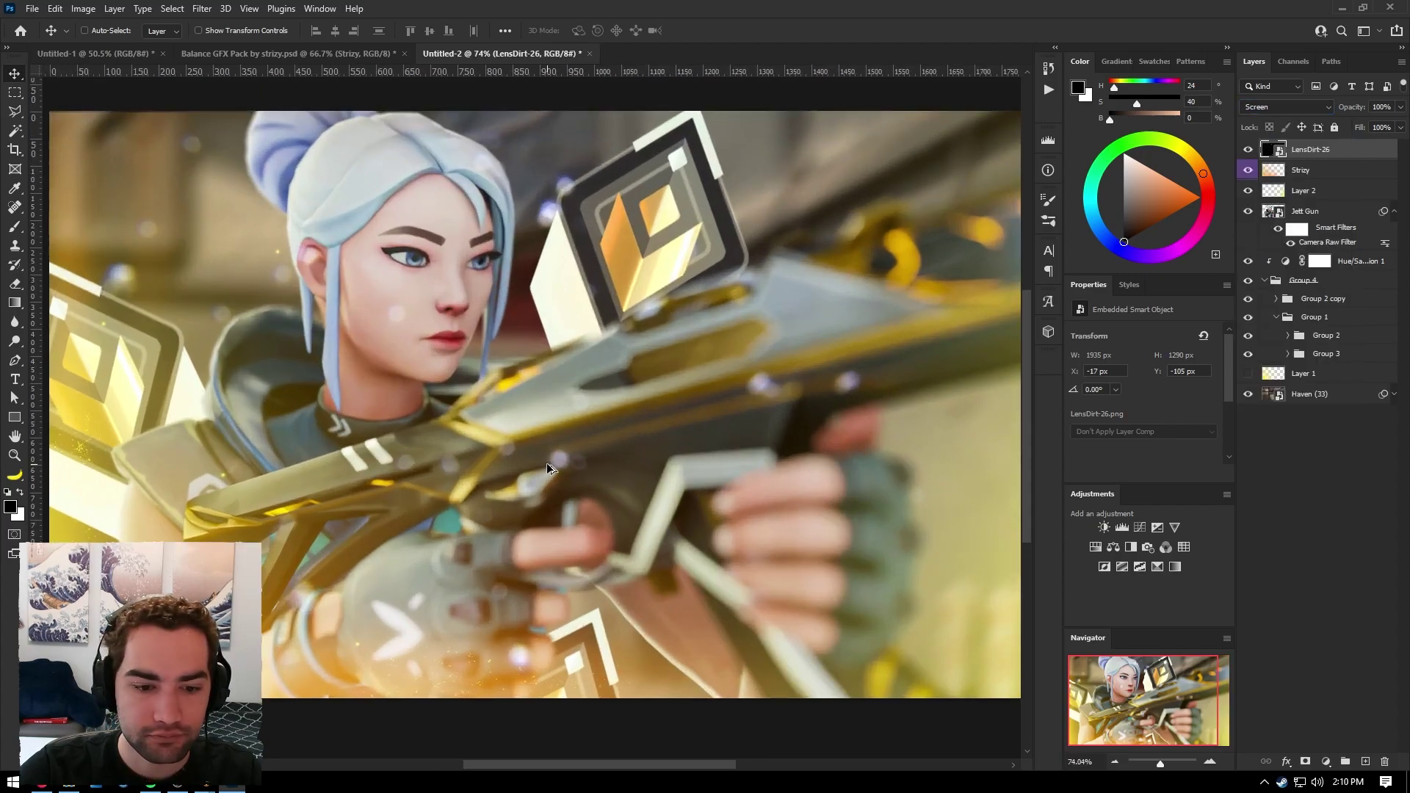
scroll(532, 477, "up", 3, "alt")
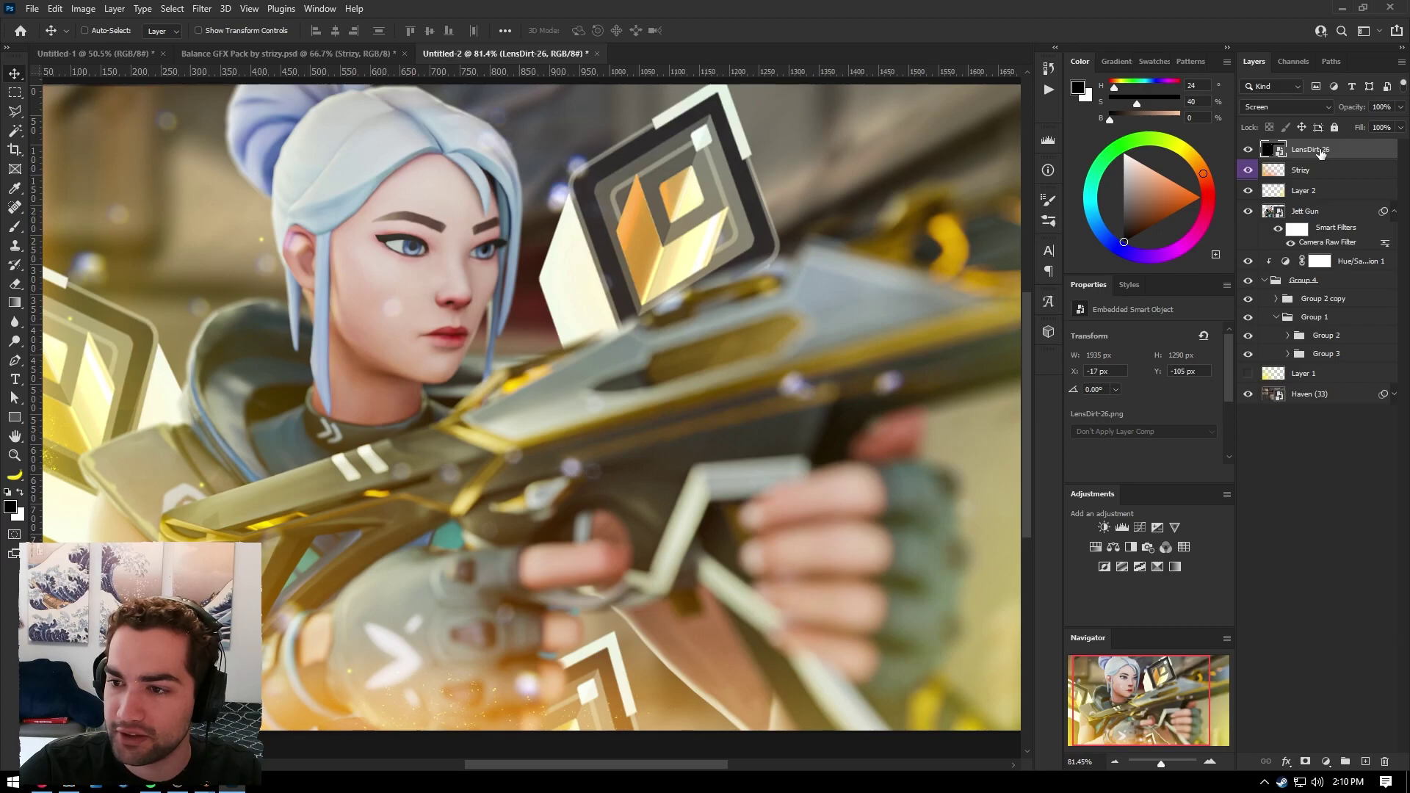
left_click_drag(1319, 152, 1317, 237)
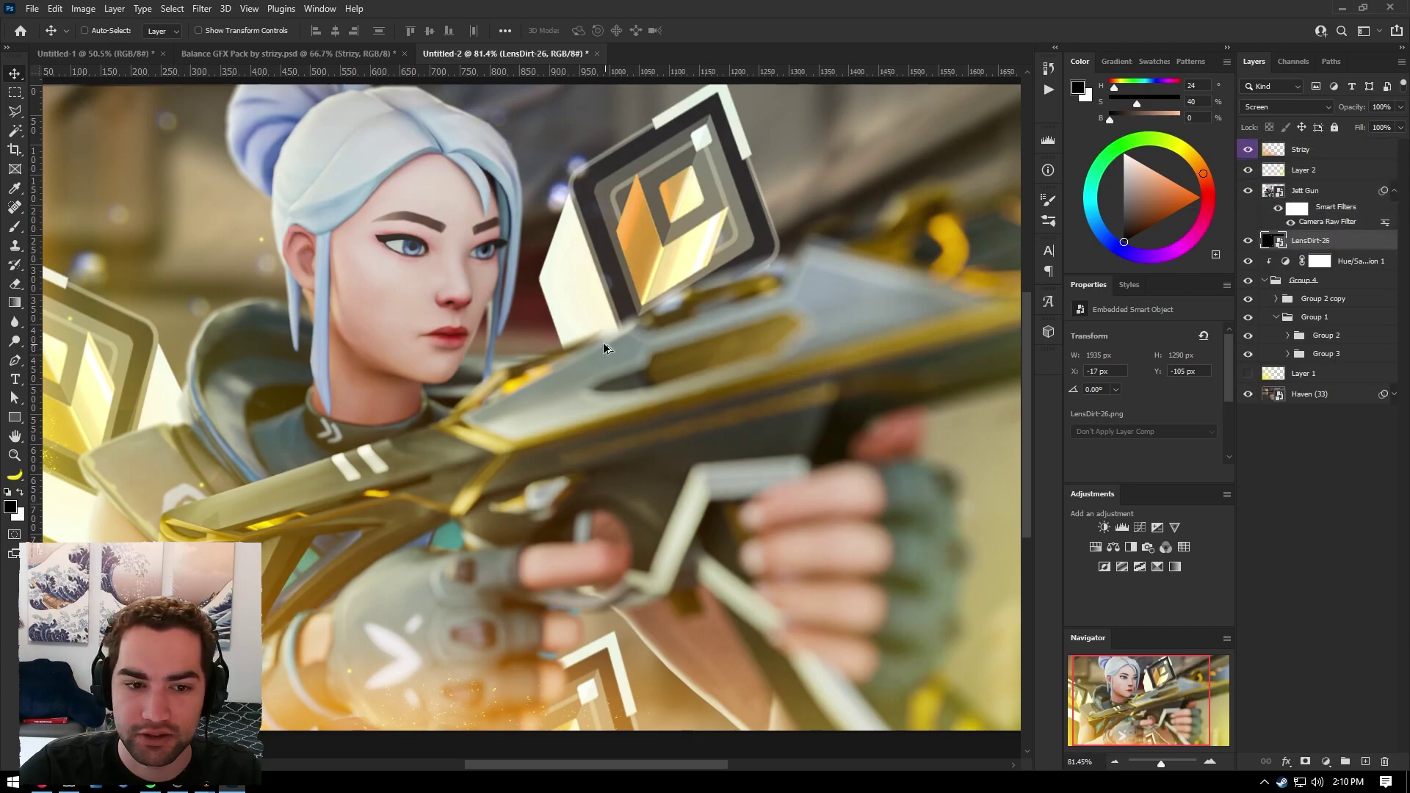
Flip the LensDirt-26 layer horizontally, enlarge it to about 2918 by 1945 px, and reposition its specks behind the character
scroll(517, 301, "down", 3, "alt")
scroll(517, 301, "up", 2, "alt")
mouse_move(553, 270)
left_mouse_down()
mouse_move(623, 255)
mouse_move(542, 258)
mouse_move(570, 280)
mouse_move(522, 281)
mouse_move(572, 271)
left_mouse_up()
key("ctrl+t")
right_click(548, 271)
left_click(581, 522)
scroll(572, 271, "down", 4, "alt")
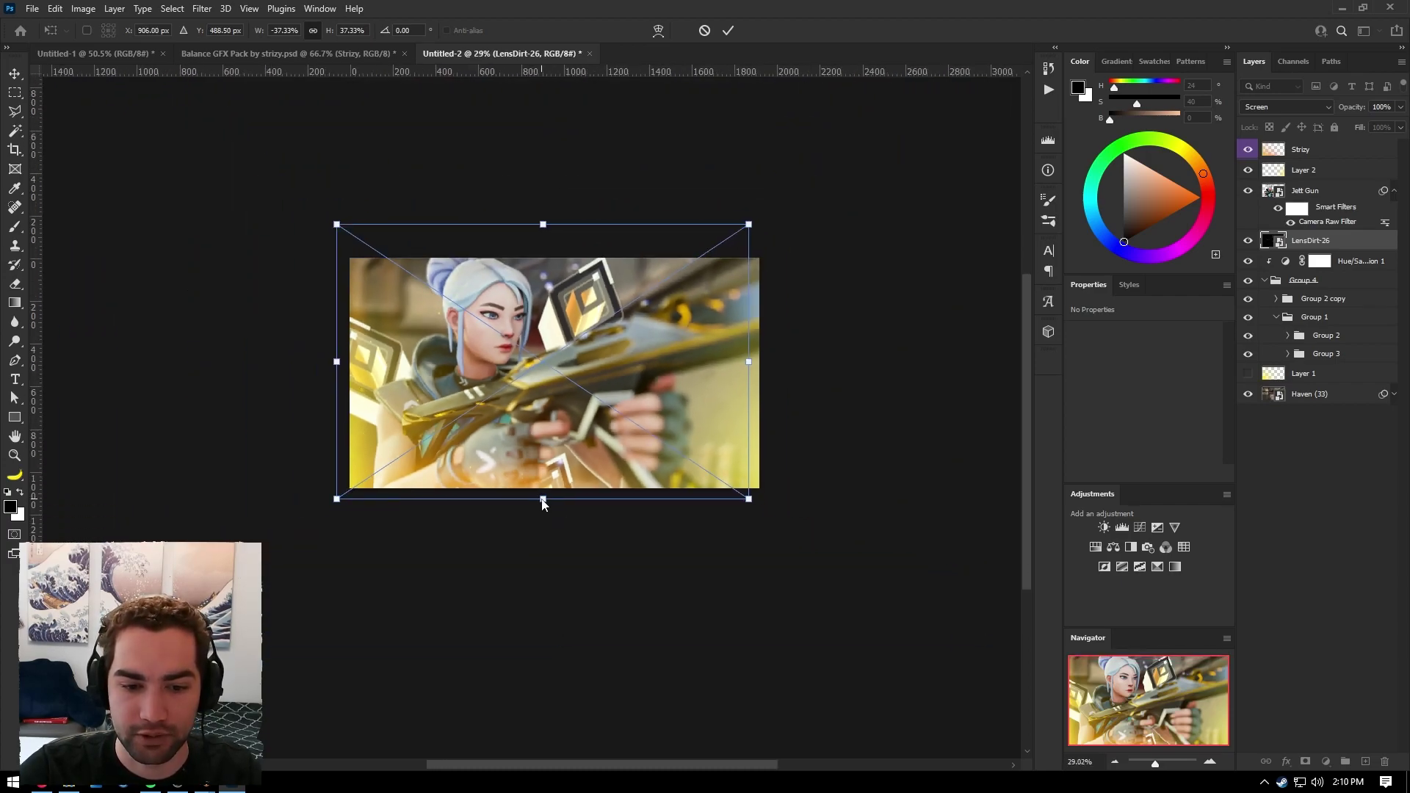
left_click_drag(540, 498, 543, 570, "alt")
left_click_drag(630, 318, 582, 367)
key("Return")
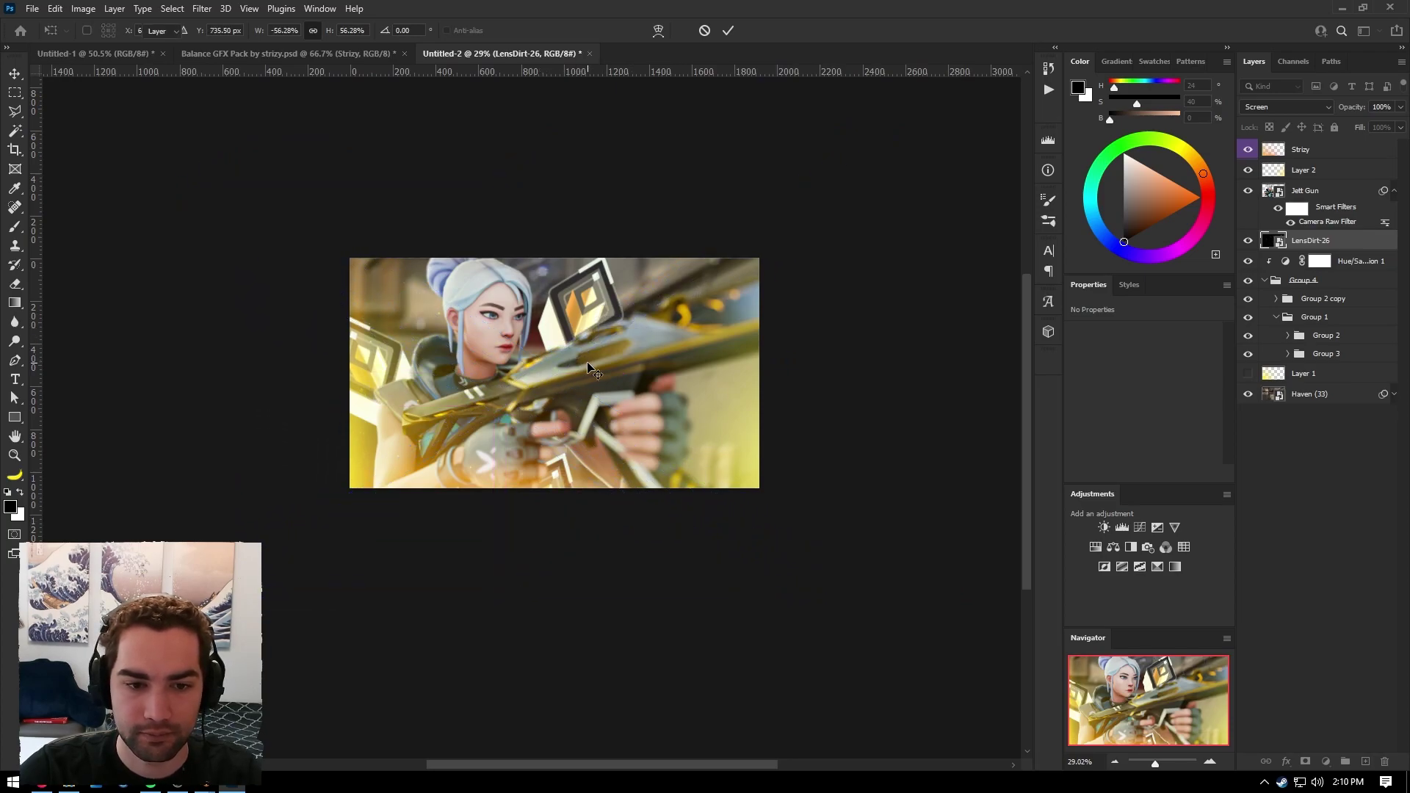
scroll(580, 377, "up", 1)
scroll(579, 376, "up", 4, "alt")
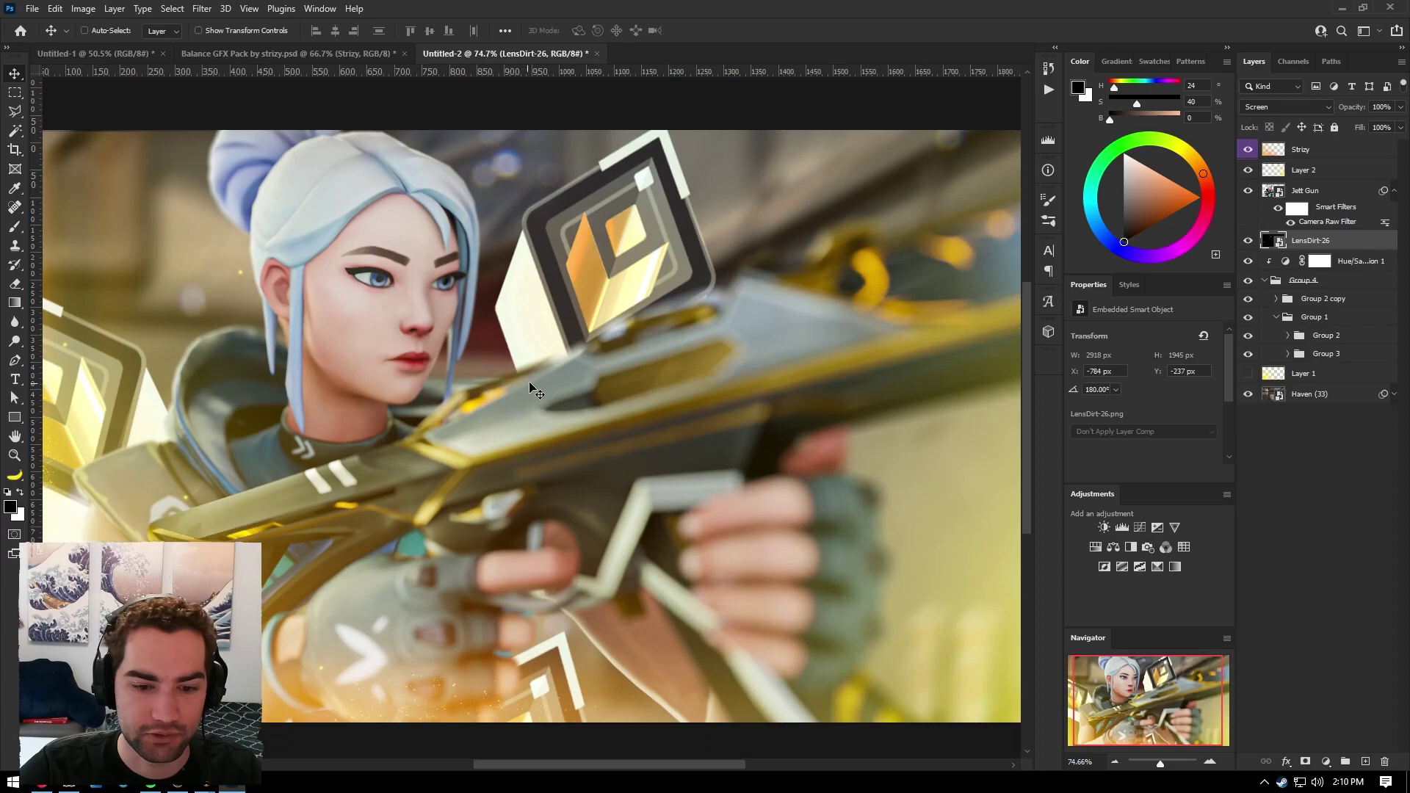
scroll(581, 395, "up", 2, "alt")
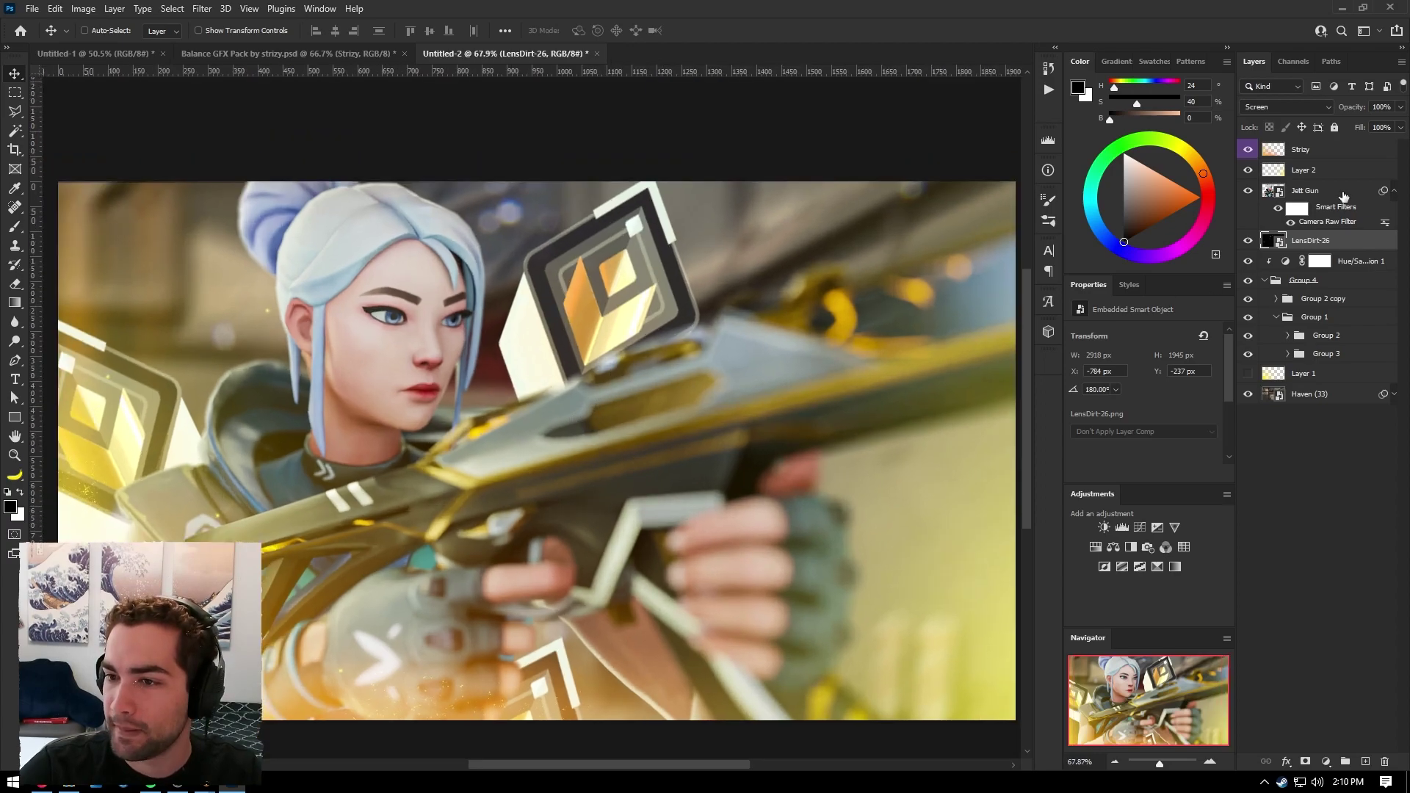
Stamp all visible layers into a new layer at the top of the stack and convert it to a smart object
left_click(1326, 156)
left_click(1365, 761)
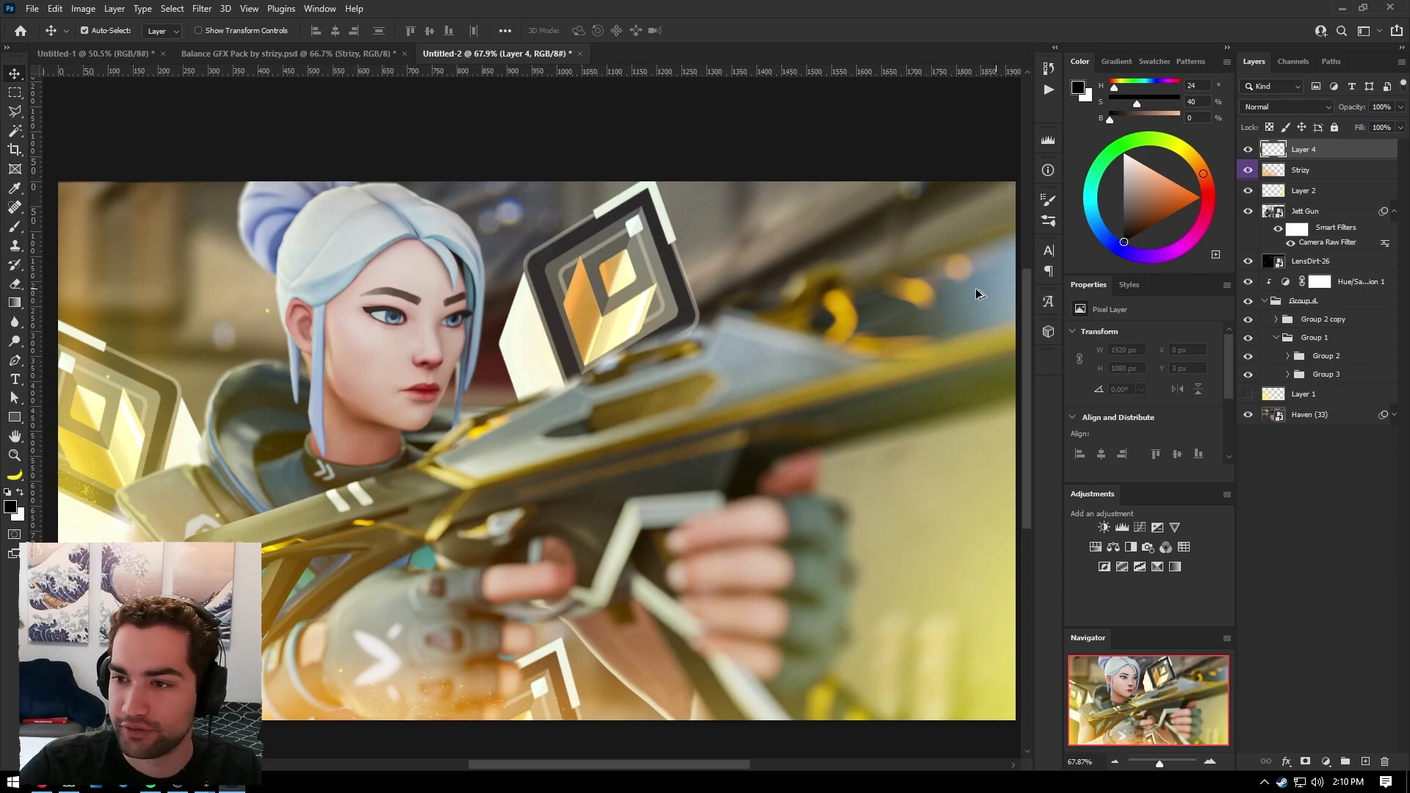
key("ctrl+shift+alt+e")
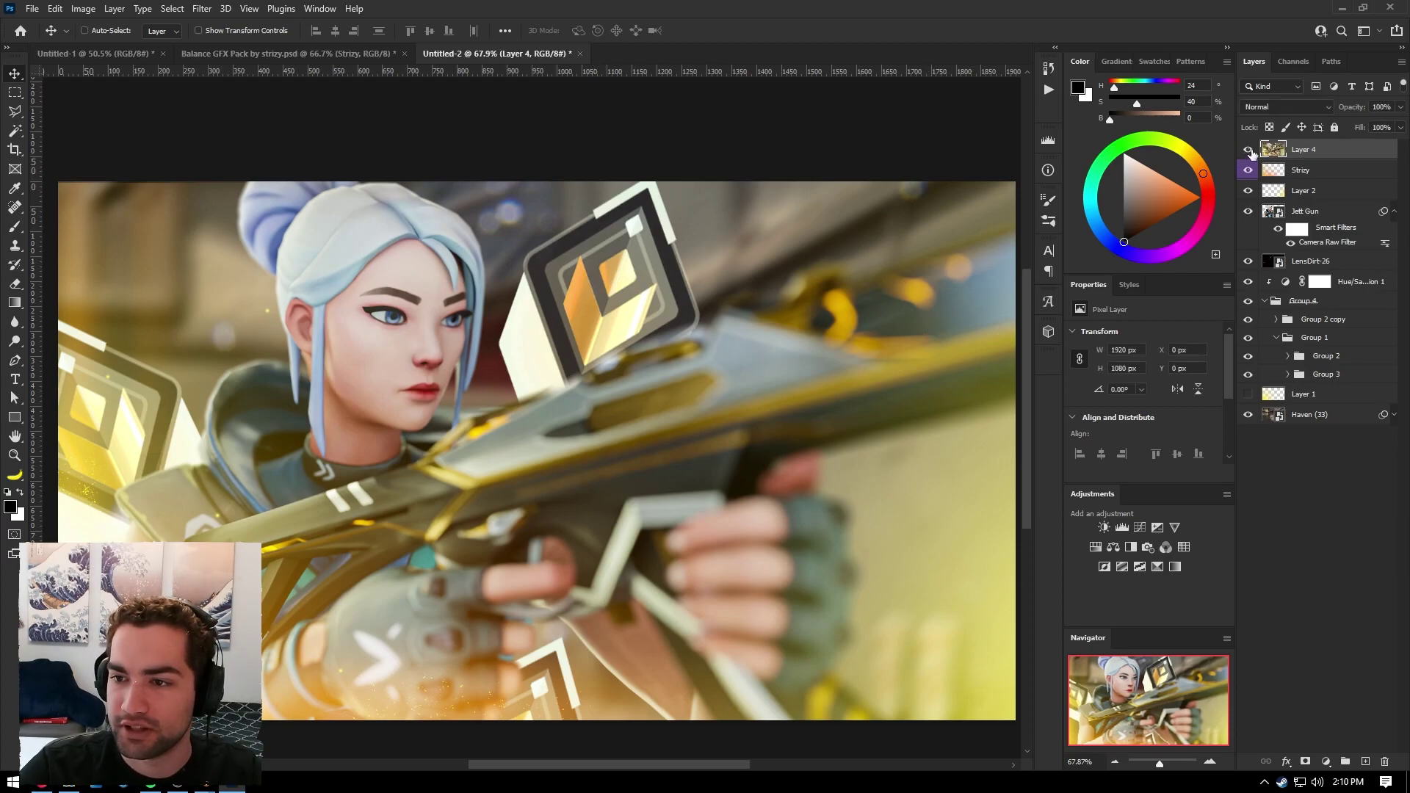
right_click(1300, 152)
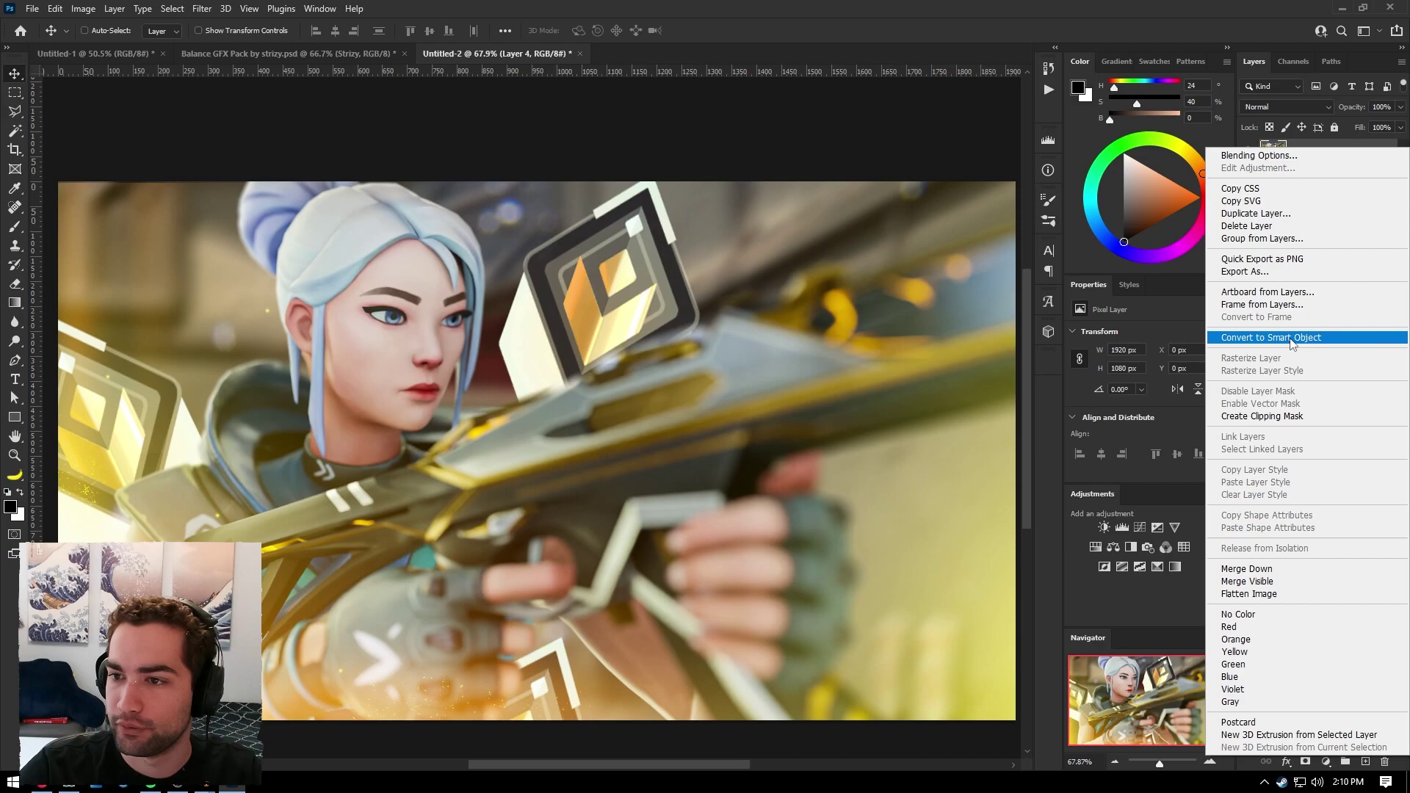
left_click(1294, 336)
Use Camera Raw on Layer 4 with Contrast +16, Highlights +19, Shadows -35, Texture +24, Clarity +15, Dehaze +11, Vibrance +8 and Saturation -11
left_click(202, 9)
left_click(241, 117)
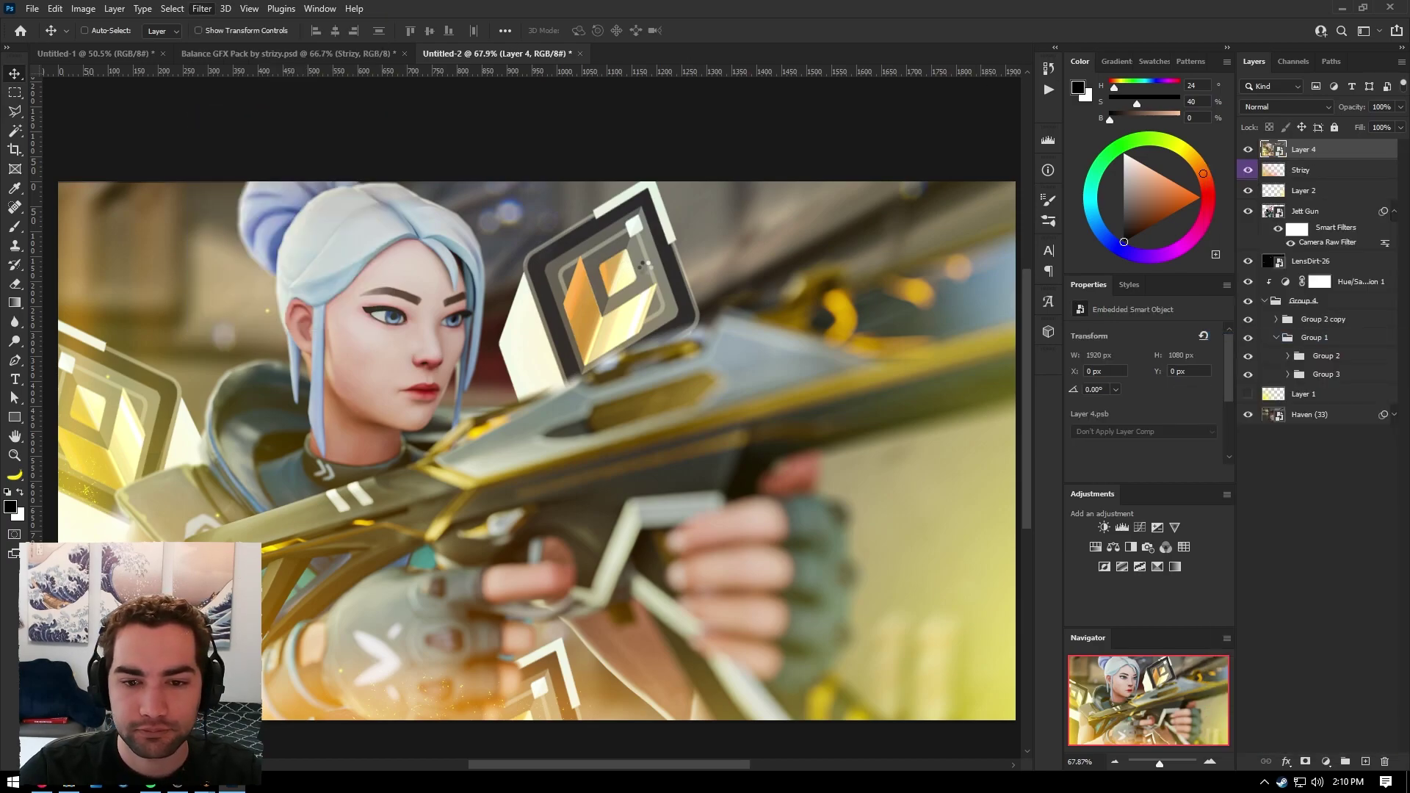
key("ctrl+shift+a")
left_click(1045, 229)
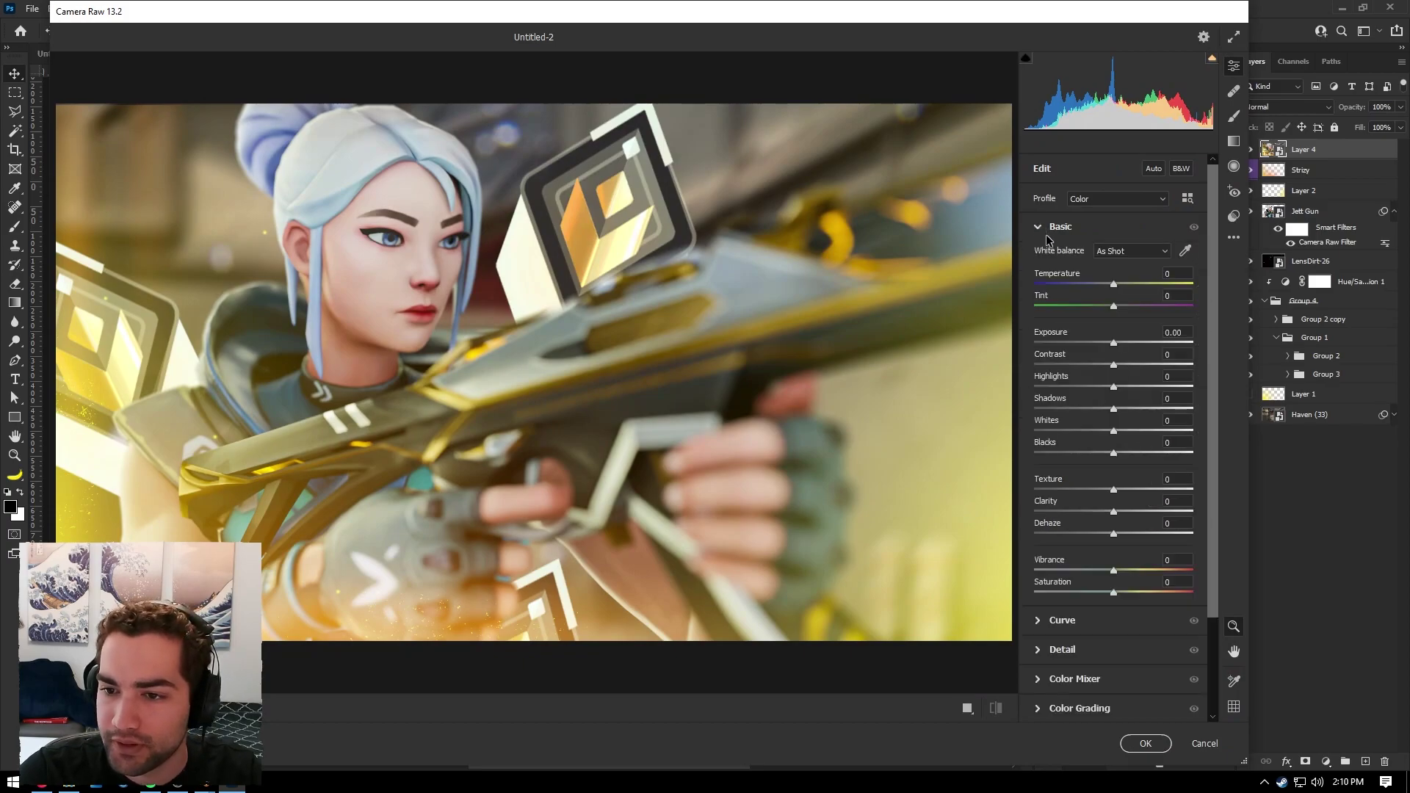
left_click_drag(1114, 365, 1084, 412)
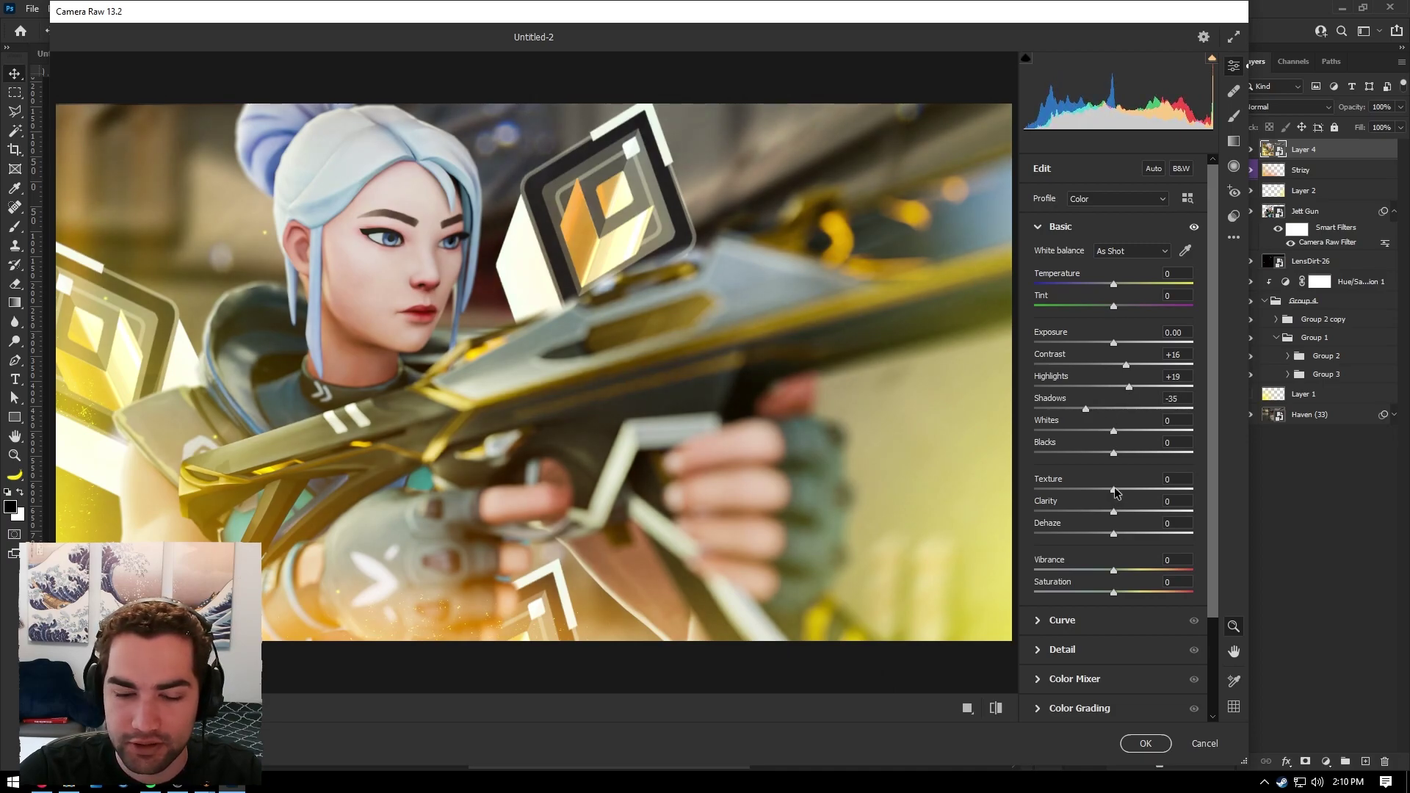
left_click_drag(1115, 491, 1119, 570)
Try a Camera Raw grain of 8 on the image, inspect it around the face and badge, and reset Grain to 0
scroll(1043, 616, "down", 3)
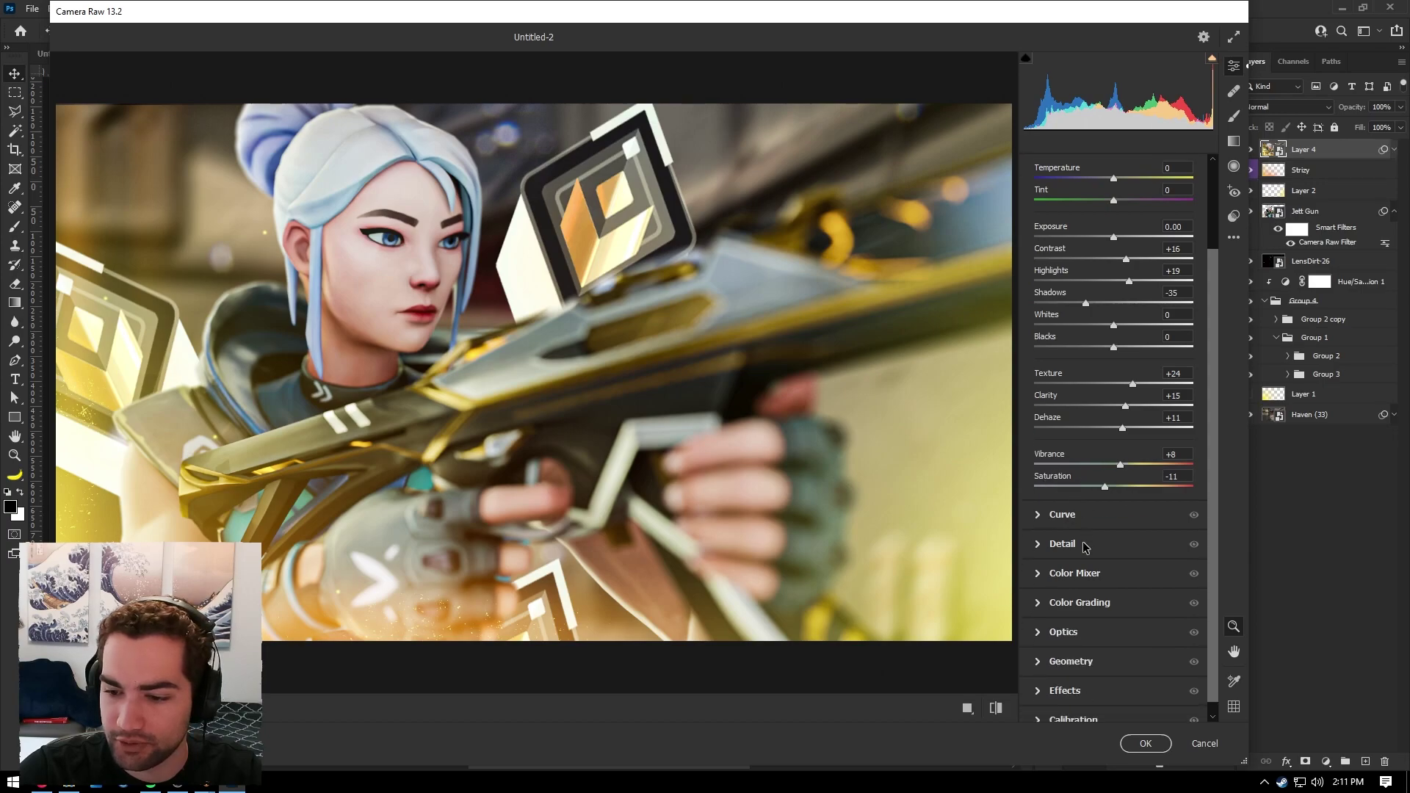
left_click(1043, 676)
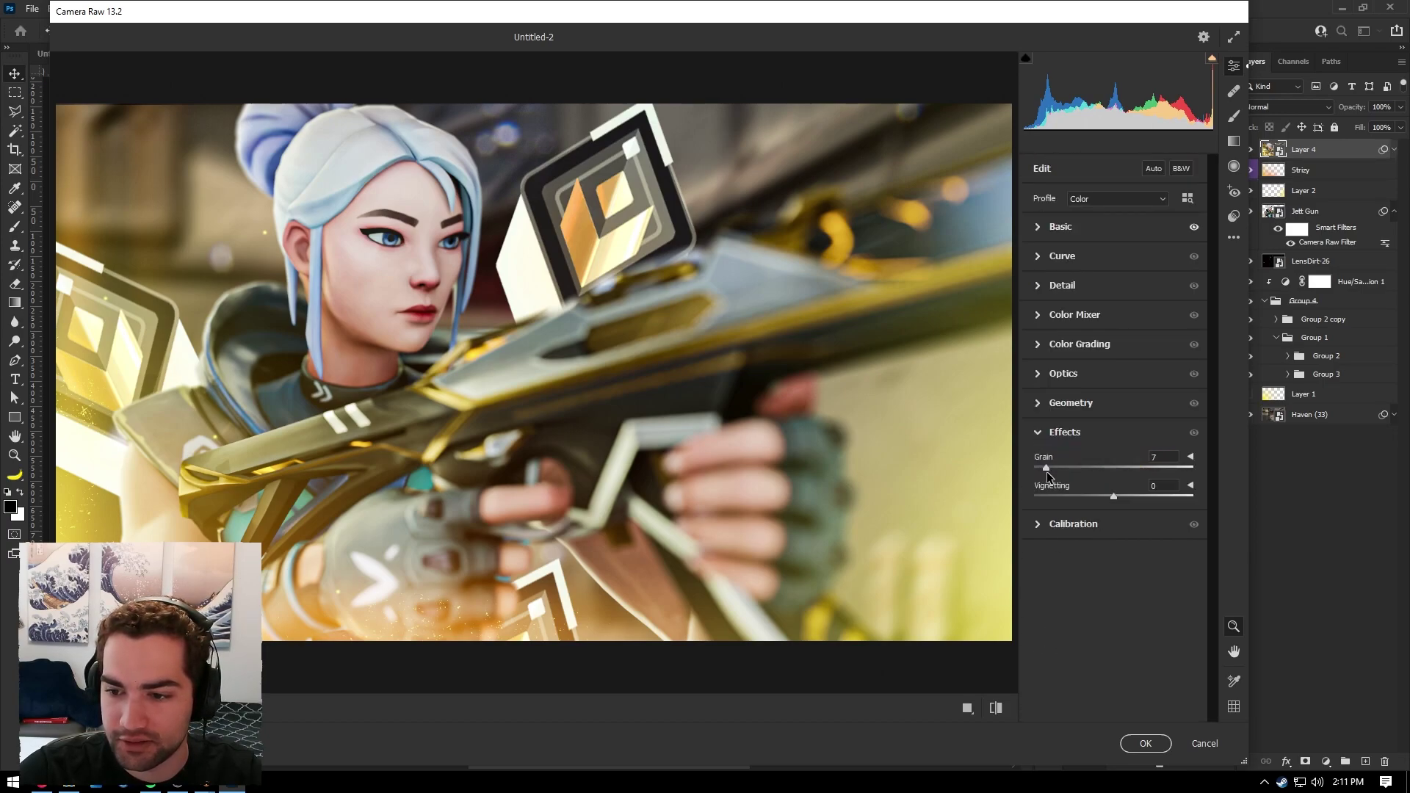
left_click_drag(1047, 473, 1048, 474)
scroll(459, 250, "up", 5, "alt")
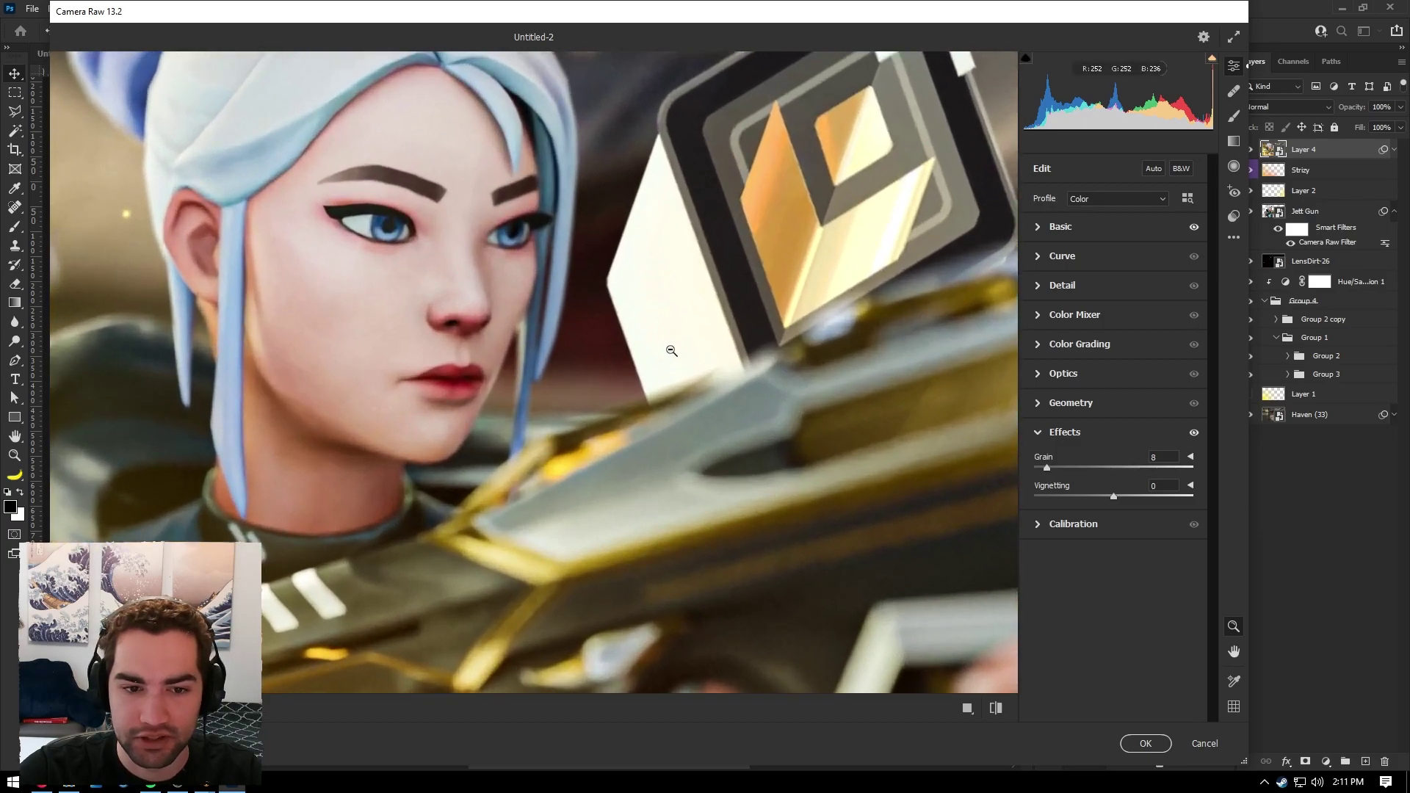
scroll(672, 351, "up", 4, "alt")
left_click_drag(764, 280, 563, 491)
scroll(651, 368, "down", 1, "alt")
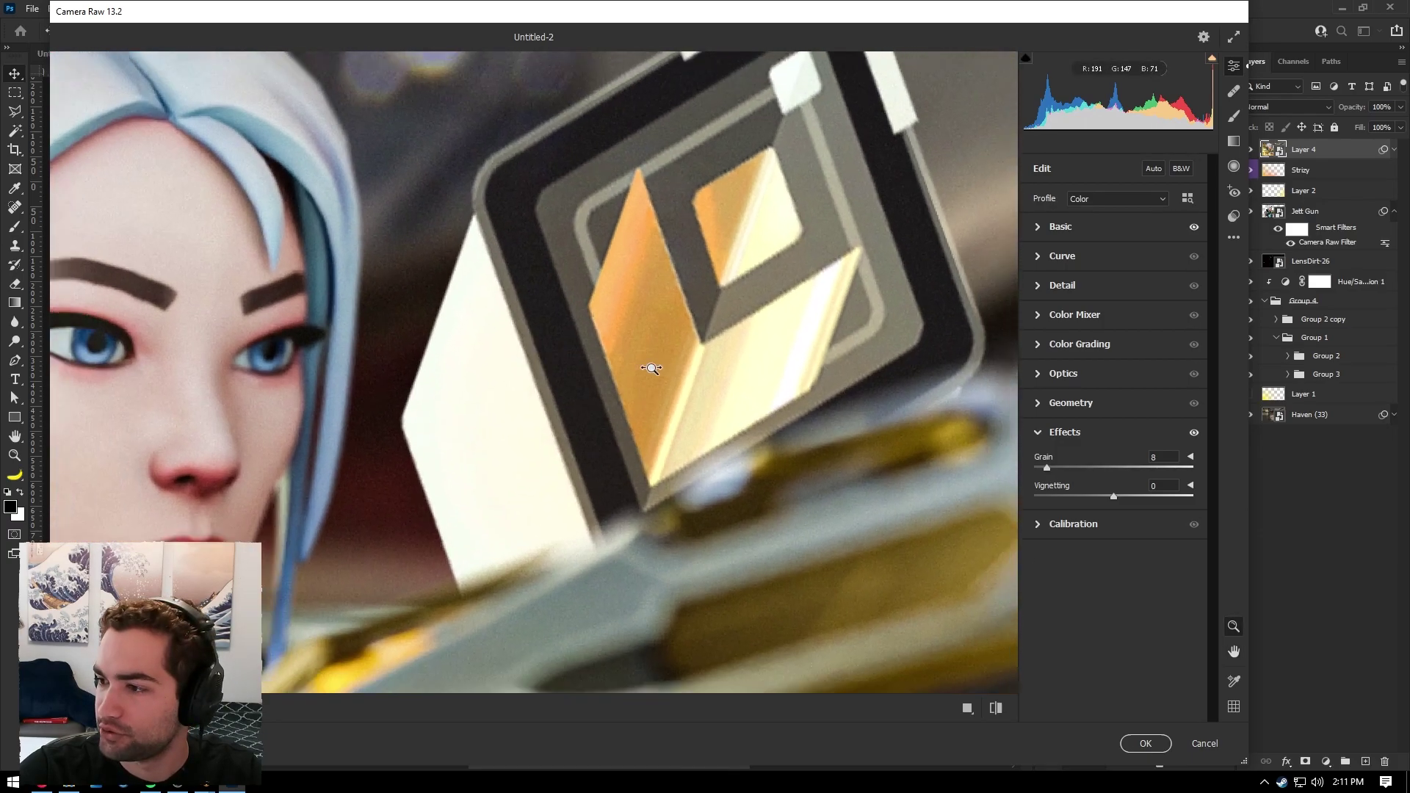
scroll(650, 369, "down", 5, "alt")
left_click_drag(652, 471, 600, 360)
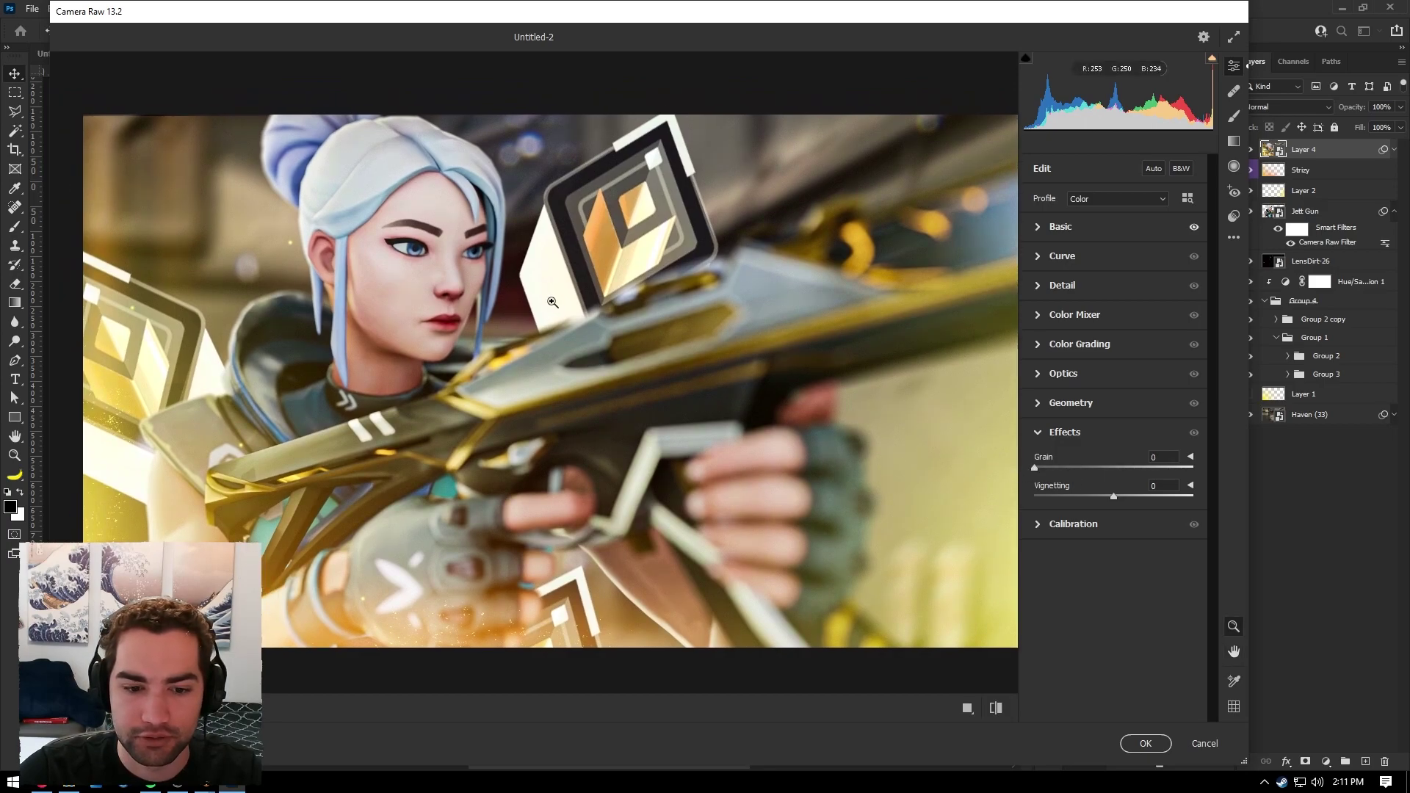
scroll(553, 302, "up", 2, "alt")
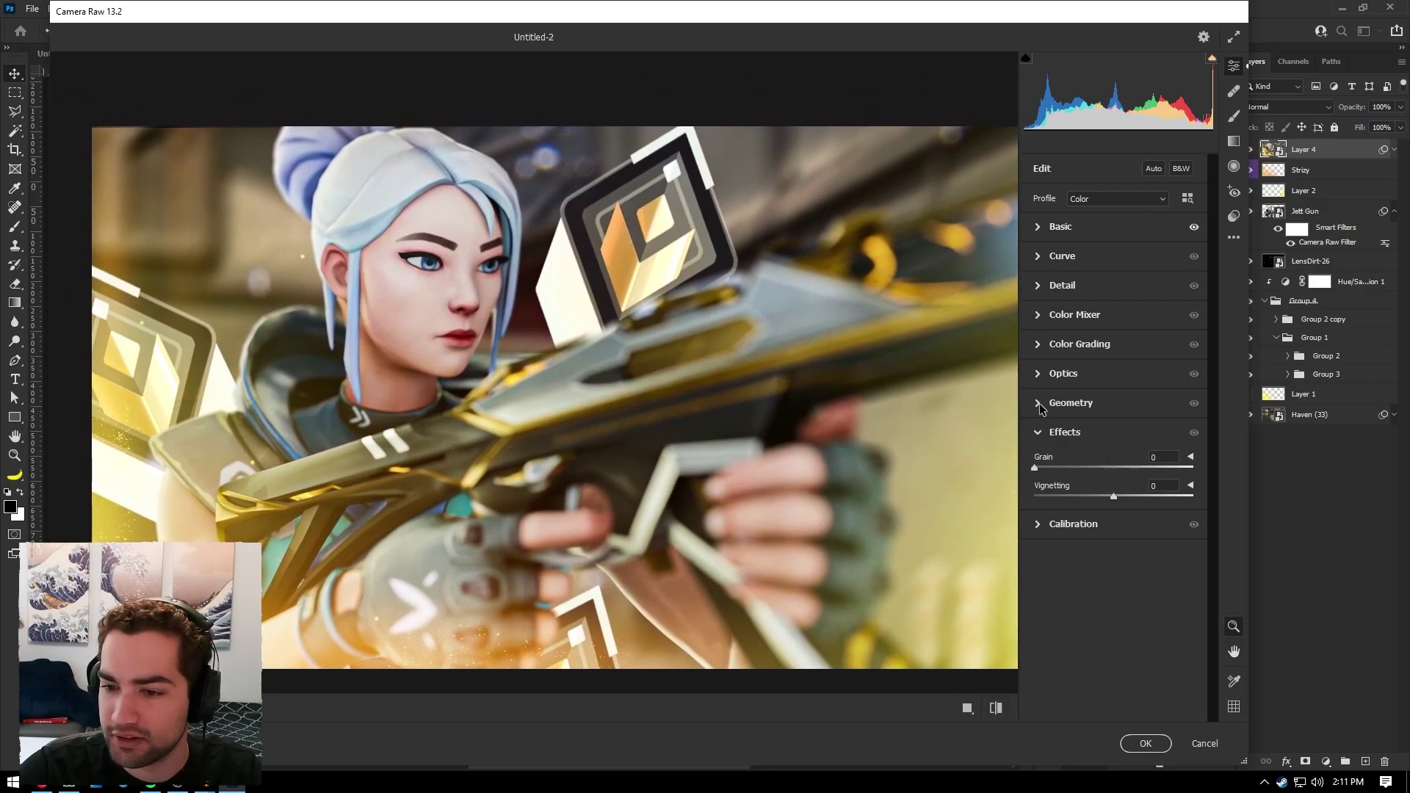
Set Camera Raw Sharpening to 13, Noise Reduction to 24 and Color Noise Reduction to 23, and apply the filter to Layer 4
left_click(1040, 403)
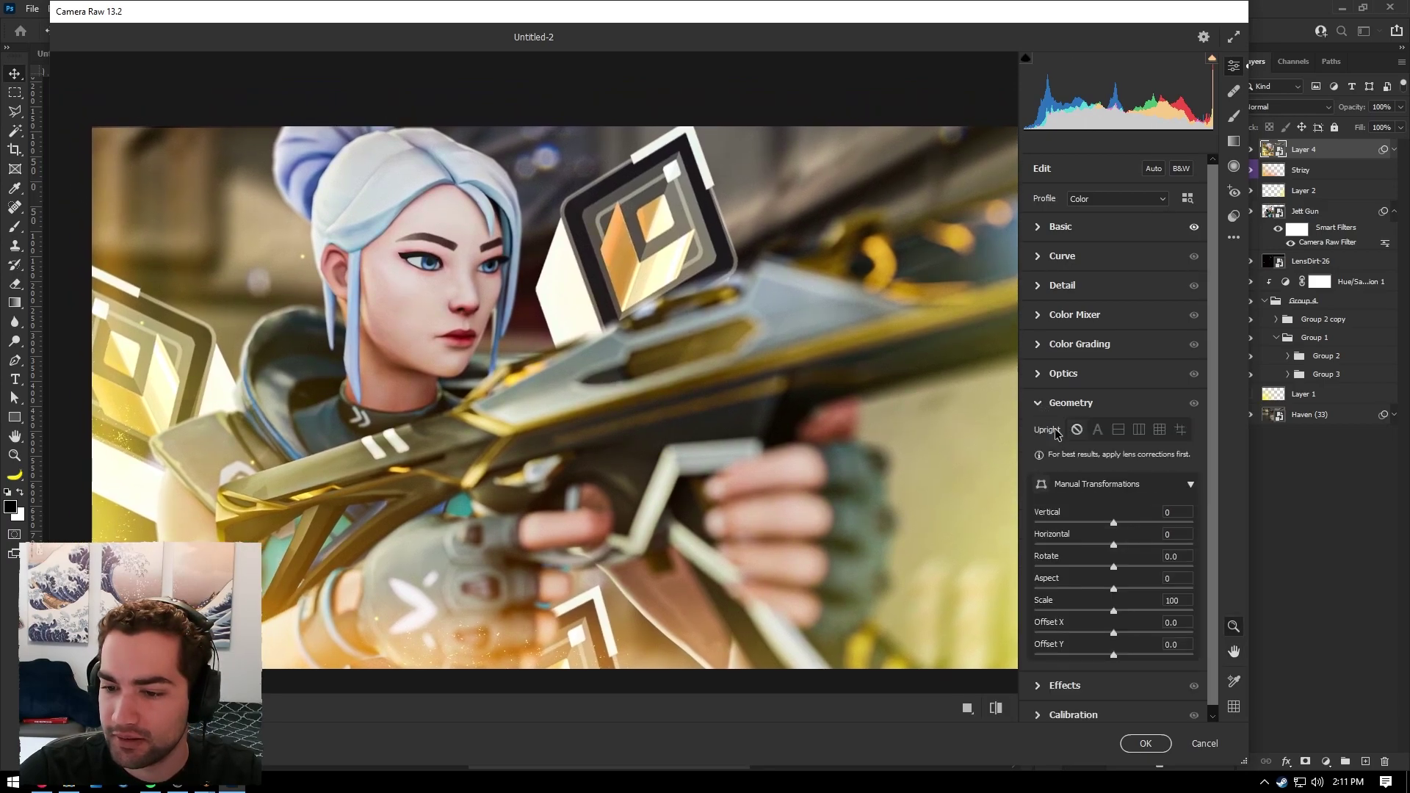
left_click(1038, 292)
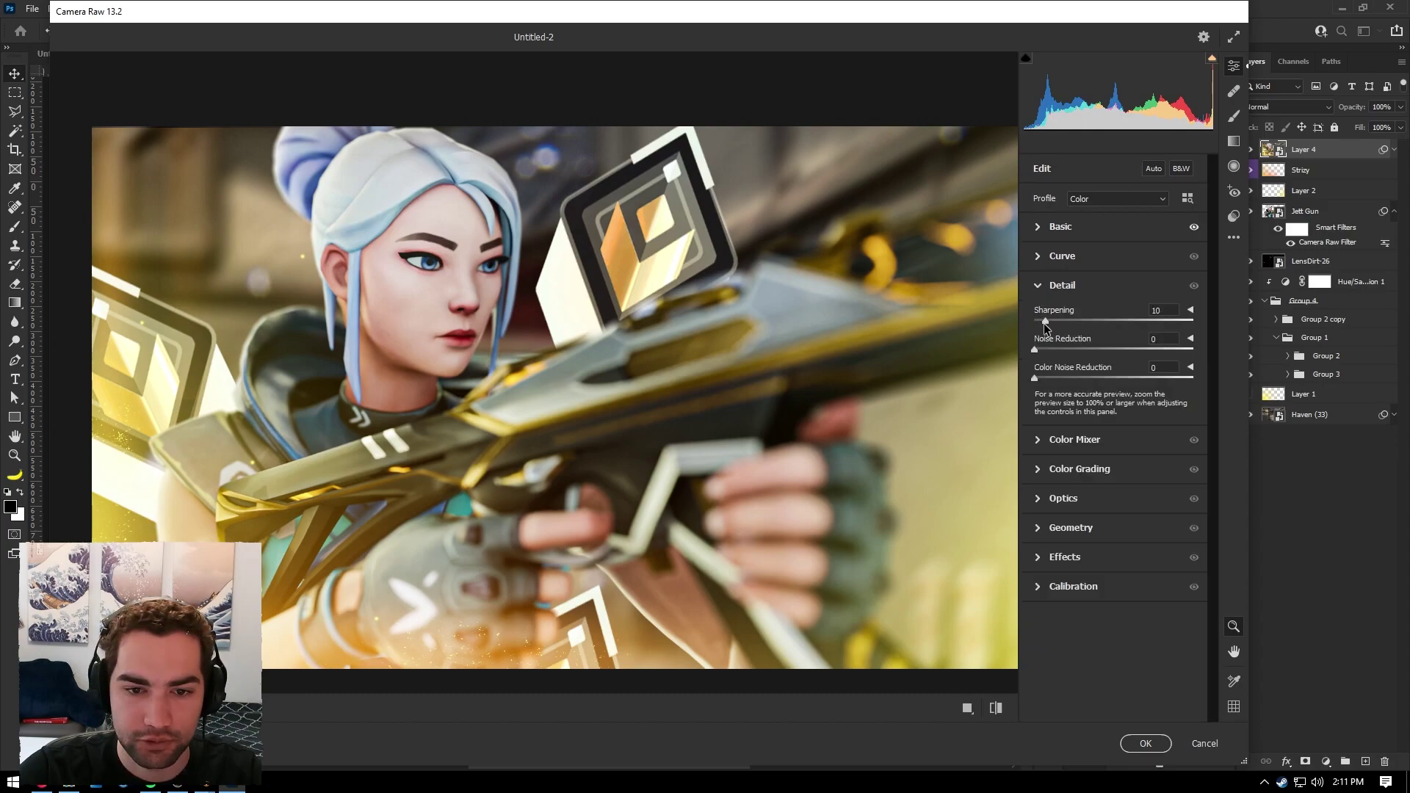
left_click_drag(1046, 322, 1074, 355)
scroll(690, 238, "up", 1)
scroll(678, 265, "up", 2, "alt")
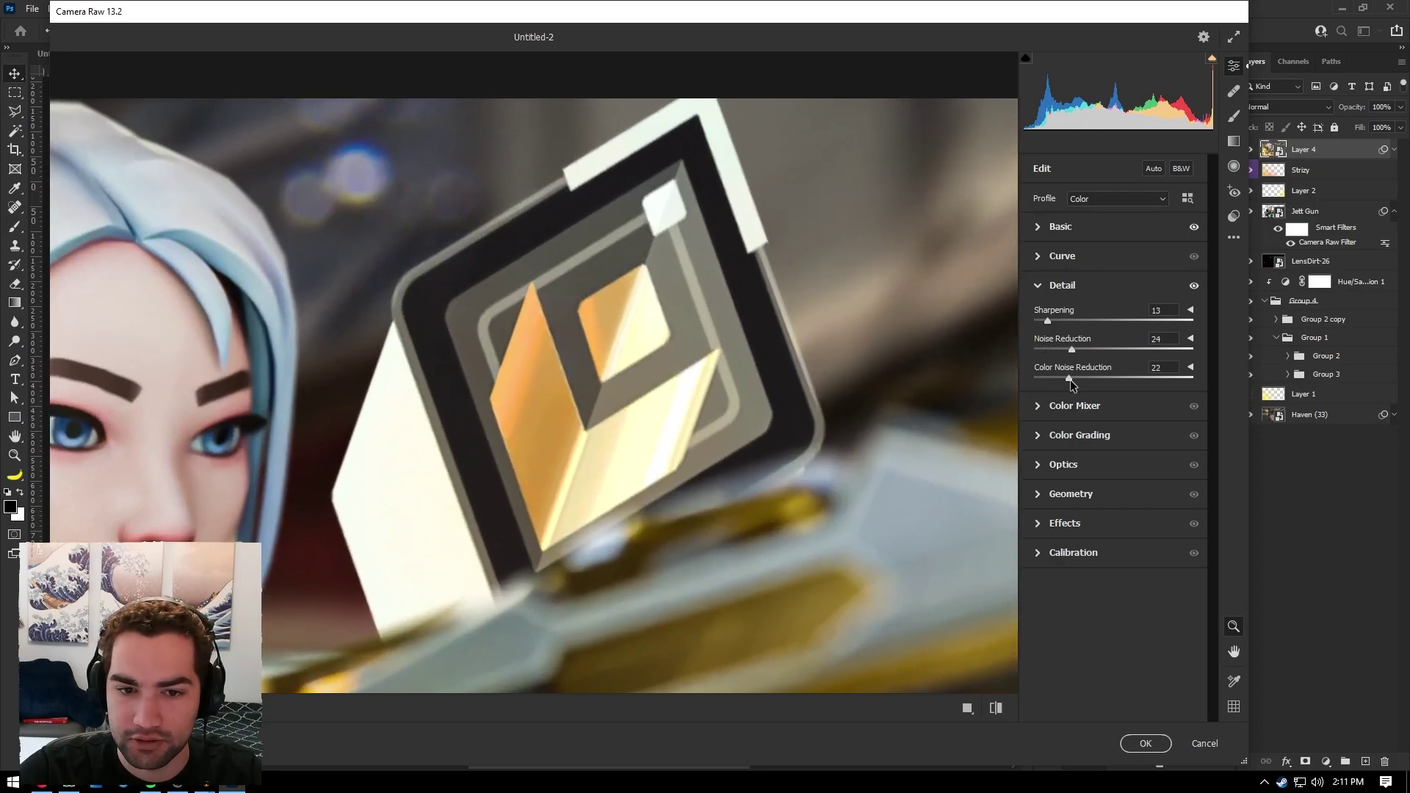
left_click_drag(1079, 380, 1070, 378)
key("ctrl+0")
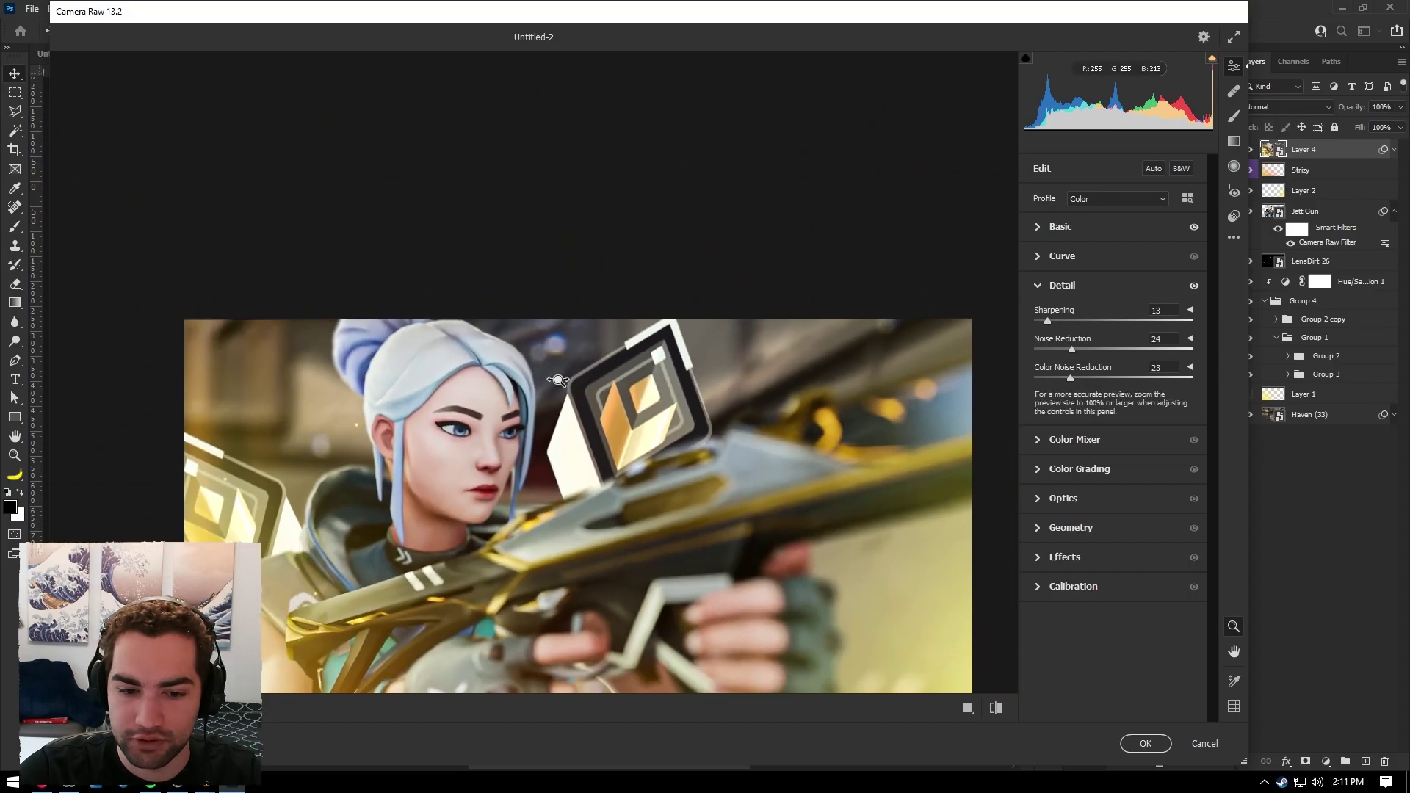
key("Return")
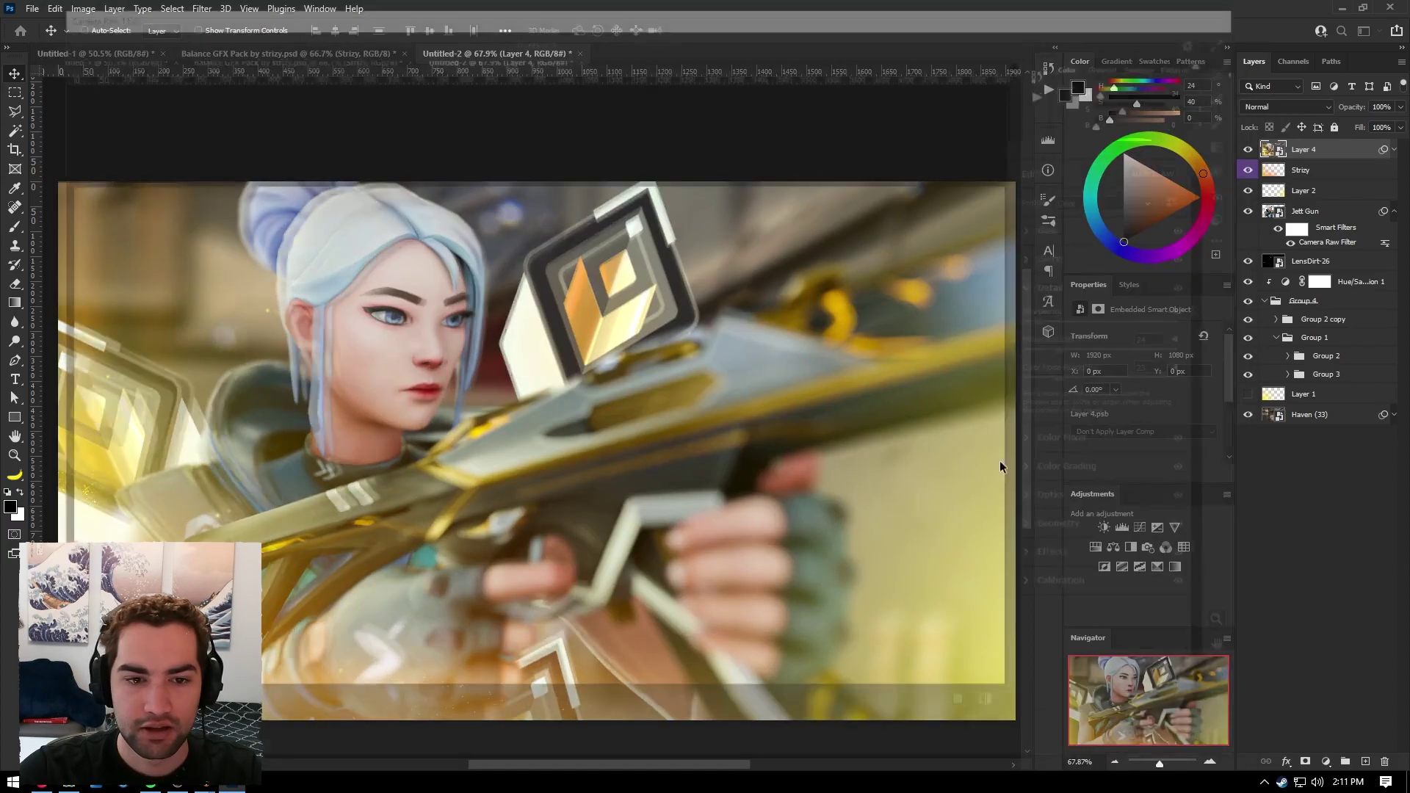
scroll(765, 351, "down", 1)
scroll(734, 396, "down", 5, "alt")
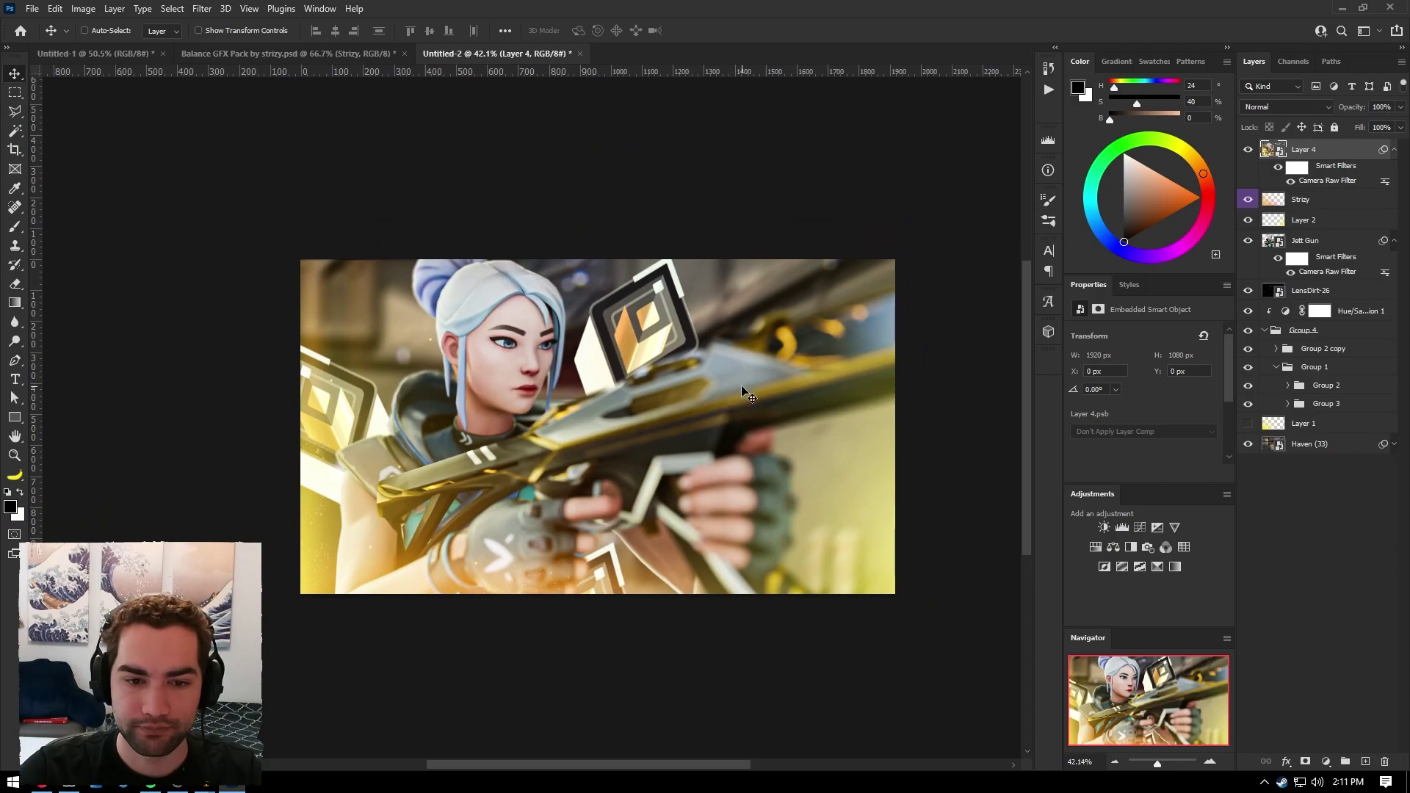
scroll(750, 399, "up", 3, "alt")
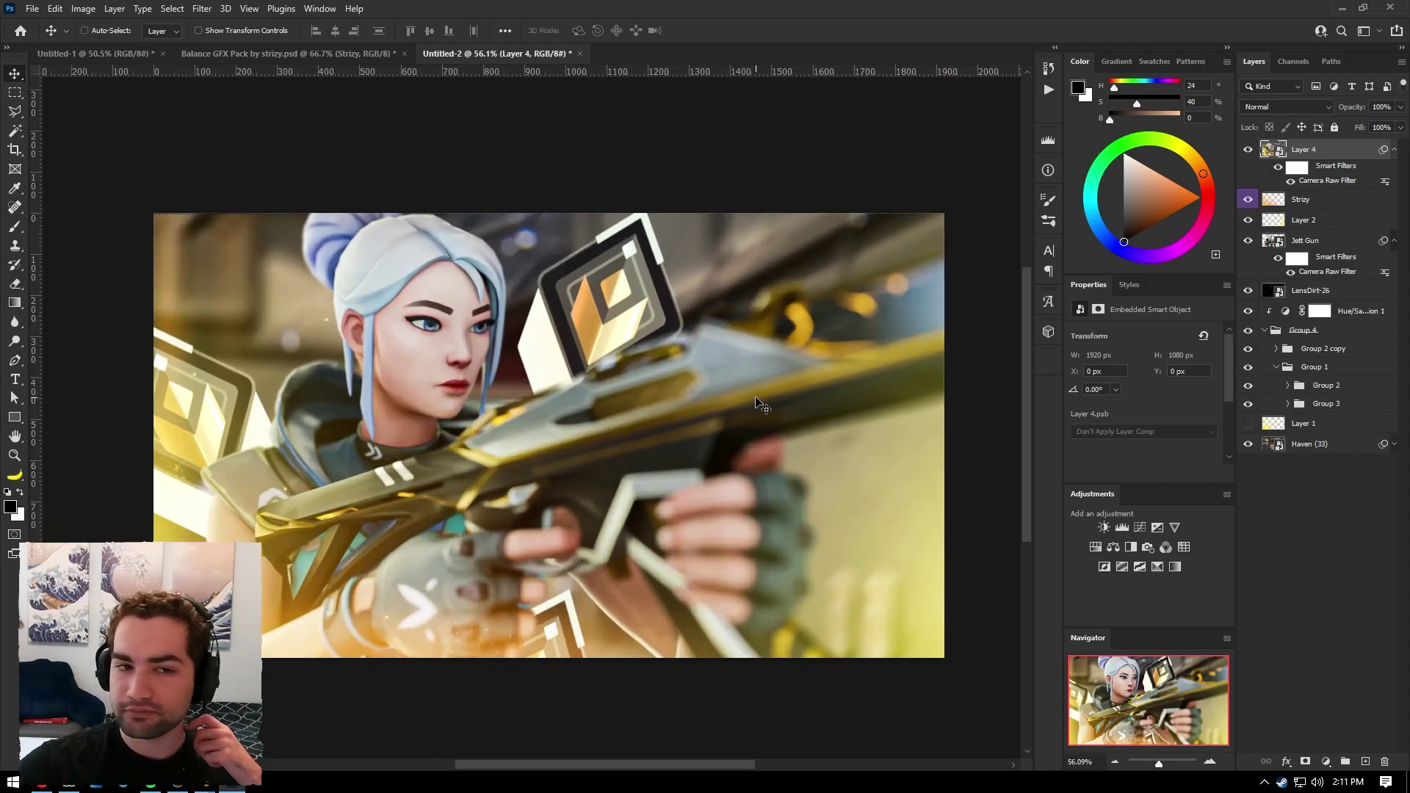